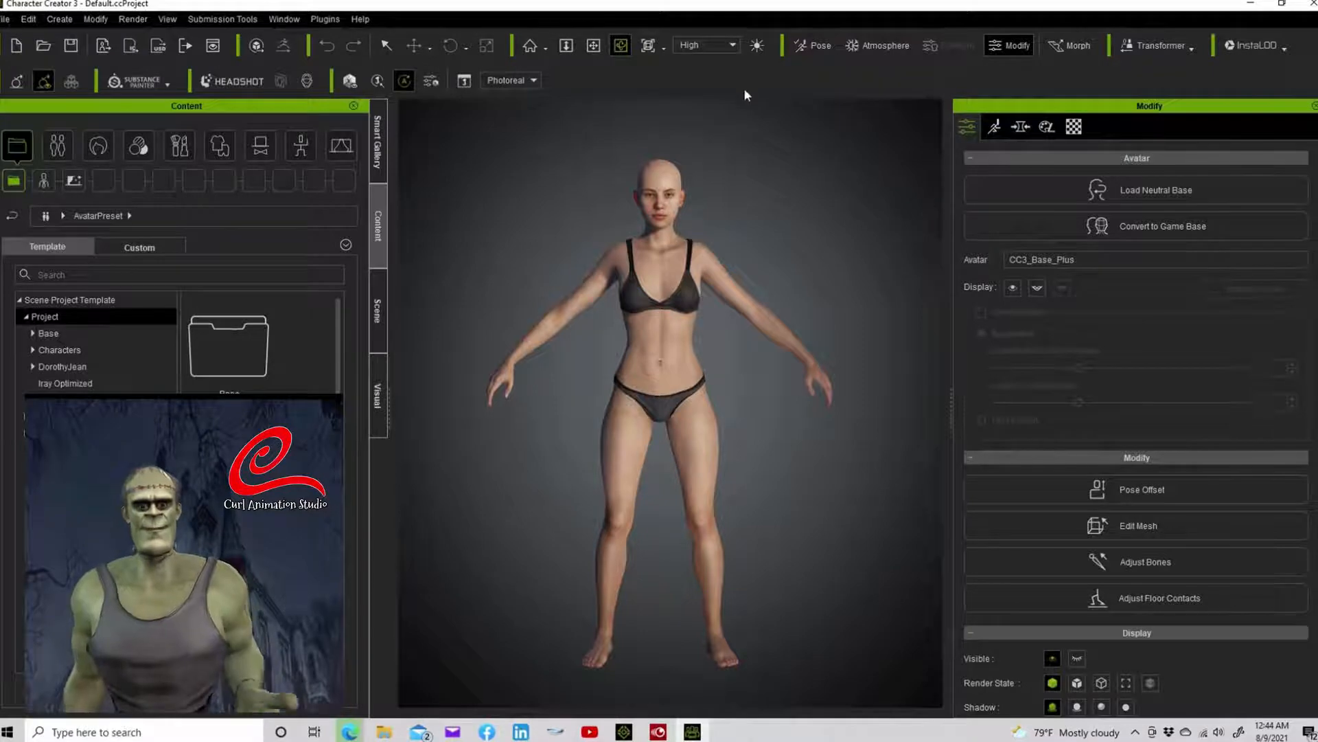
# Reset the avatar's currently used neutral female head and body morphs to 0
pyautogui.click(1021, 126)
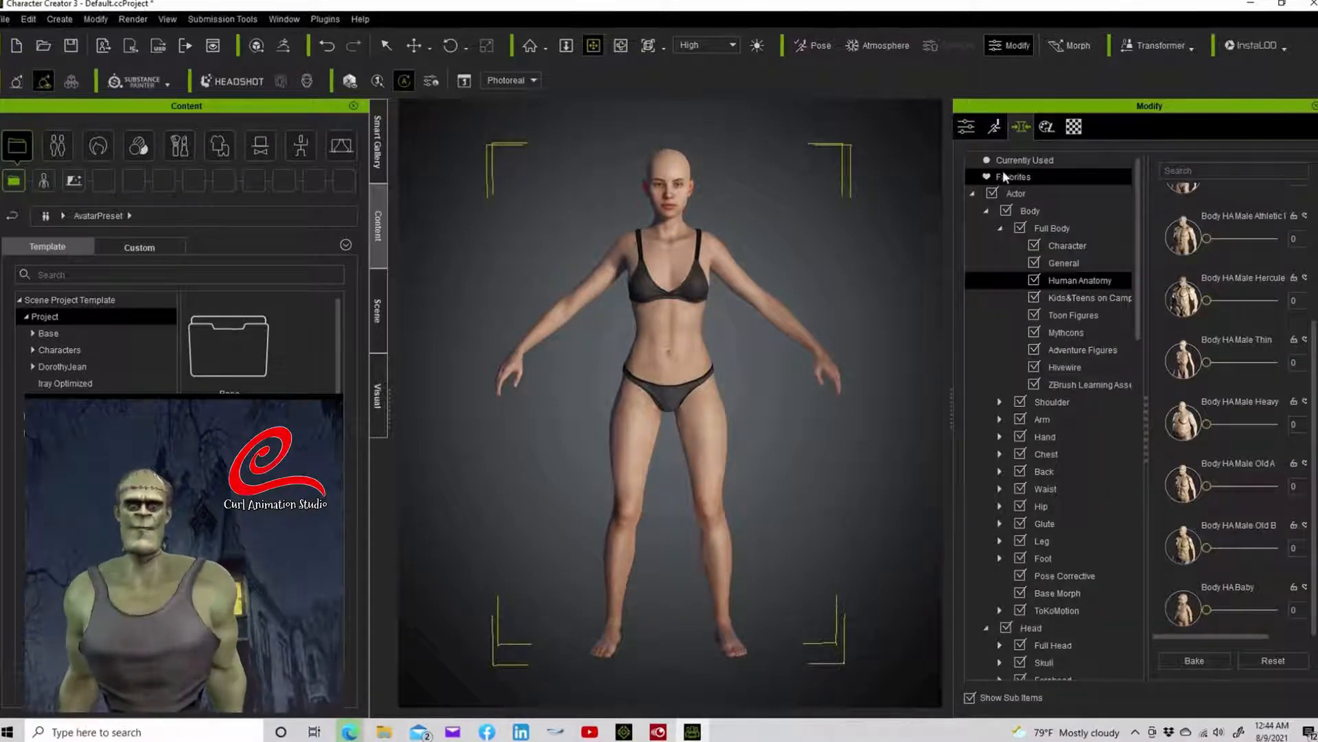
pyautogui.click(1015, 161)
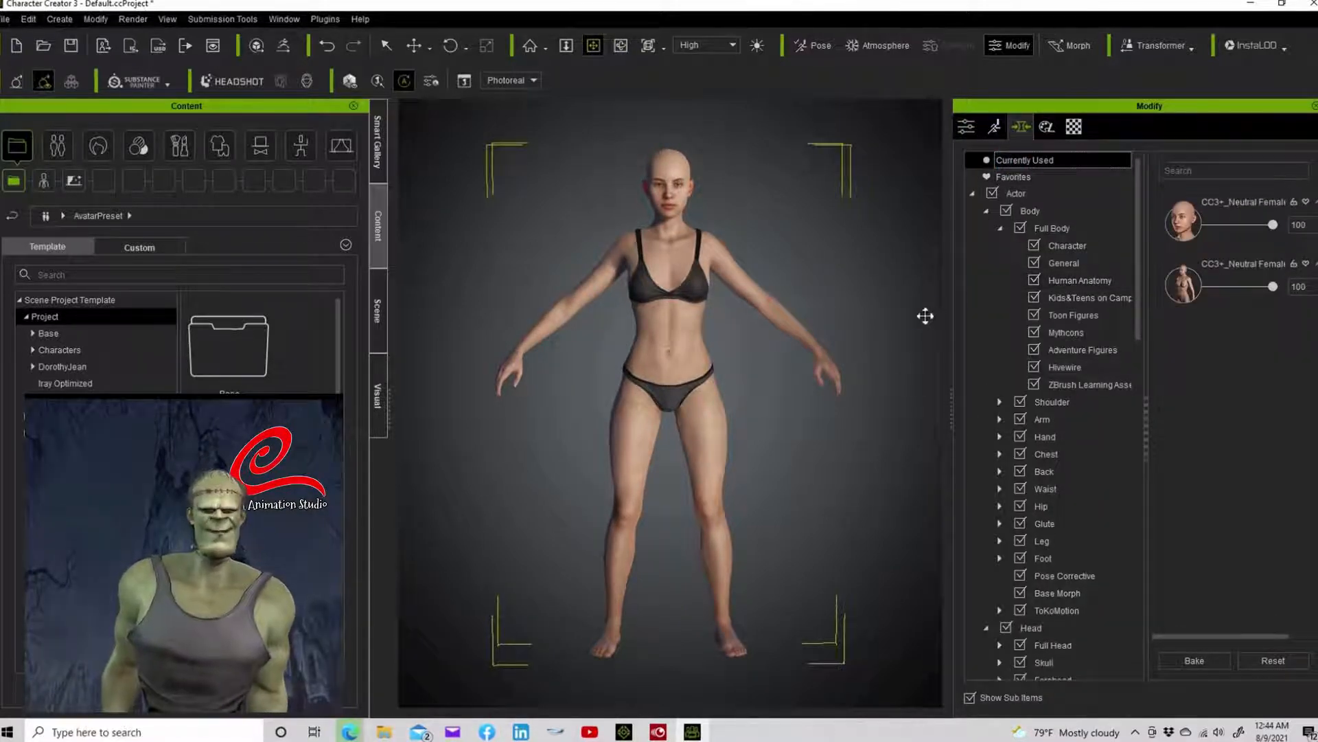
pyautogui.click(1272, 660)
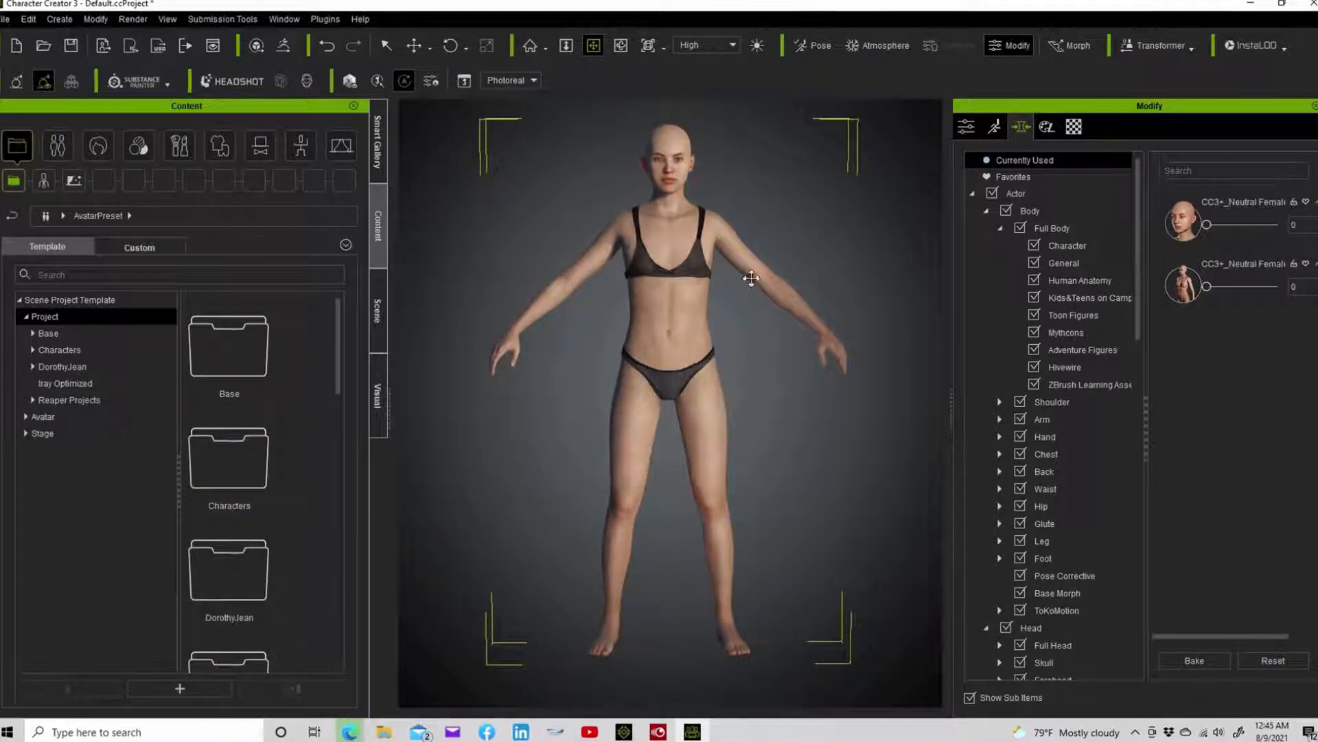
# Delete the bra from the avatar
pyautogui.click(386, 45)
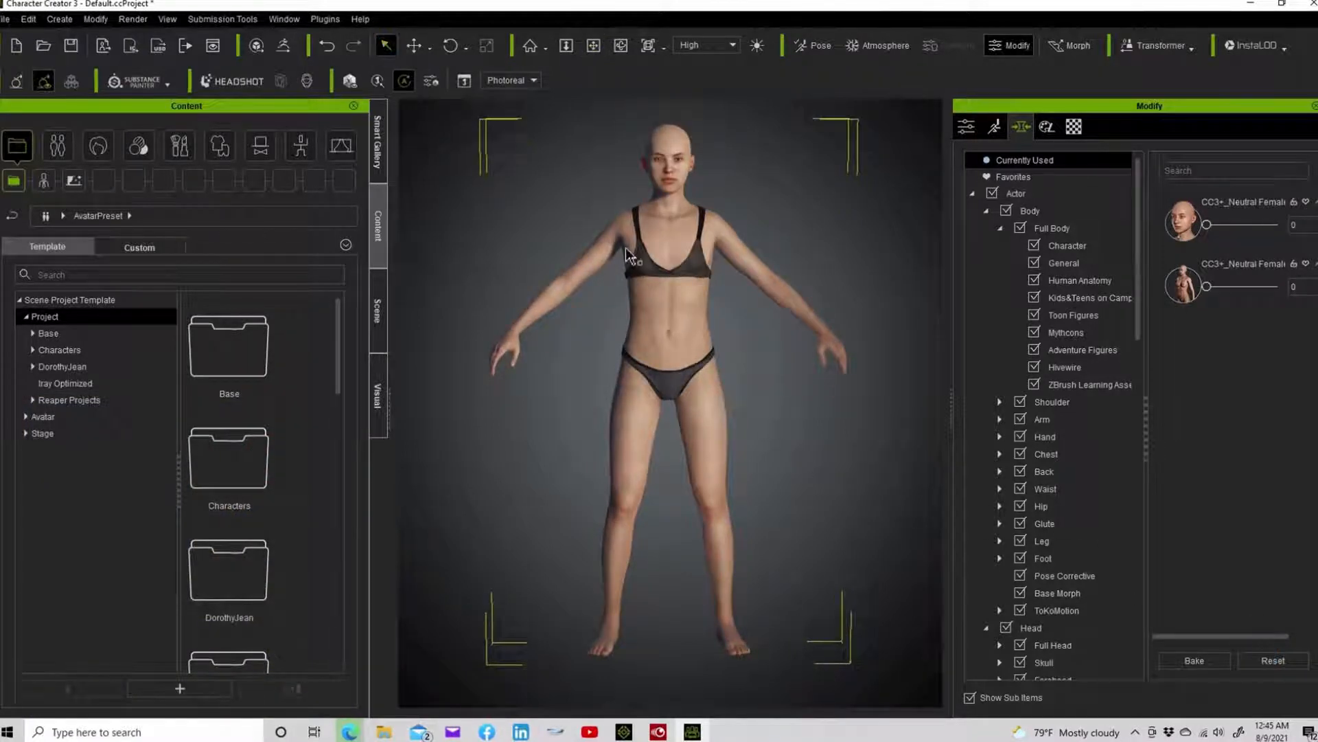
pyautogui.click(644, 267)
pyautogui.click(646, 268)
pyautogui.click(647, 268)
pyautogui.click(651, 272)
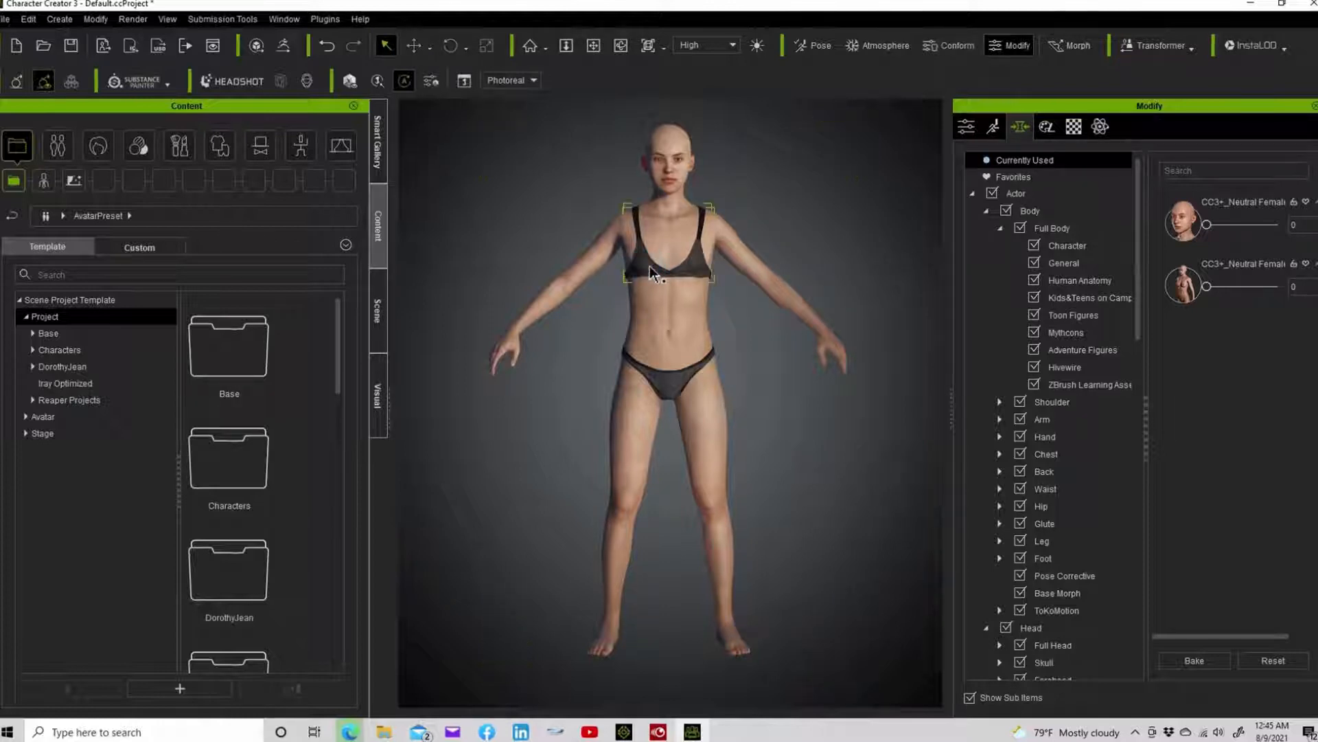
pyautogui.press('Delete')
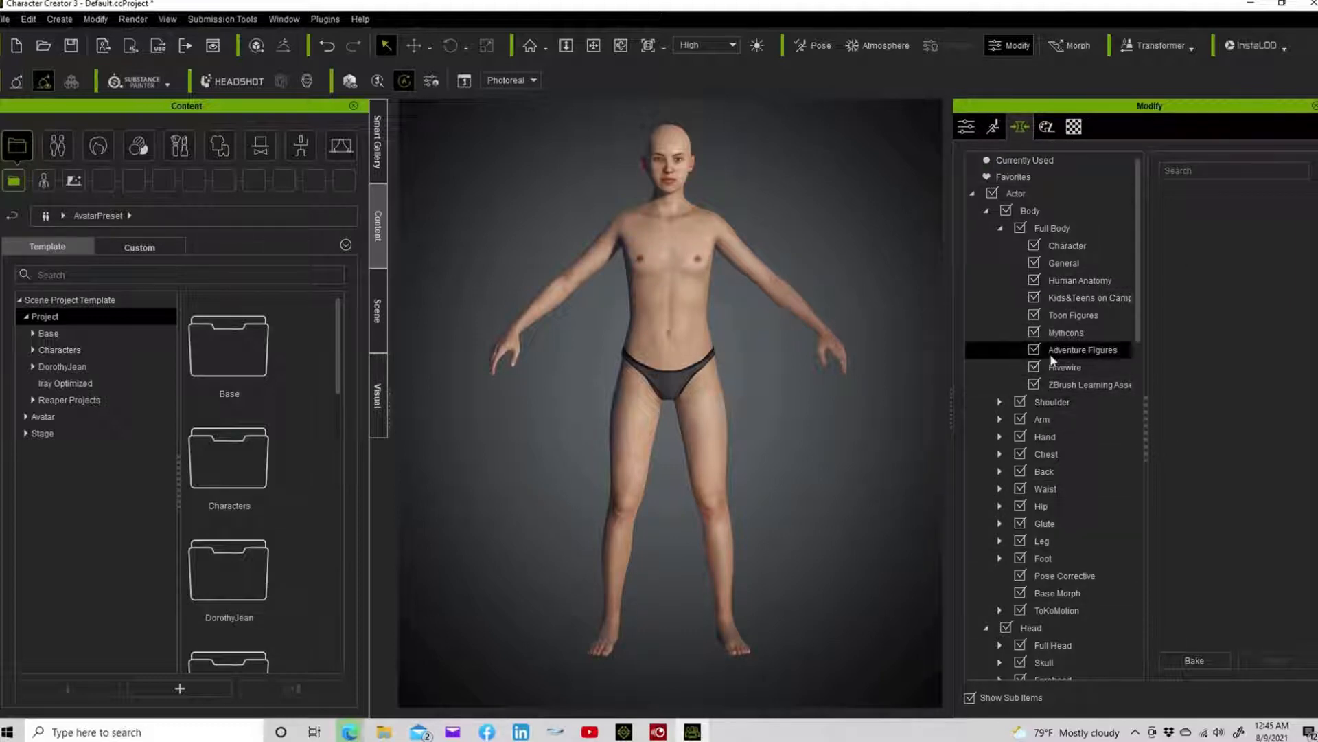
# Set the Body HA Baby morph from the full-body Human Anatomy set to 100
pyautogui.click(1070, 279)
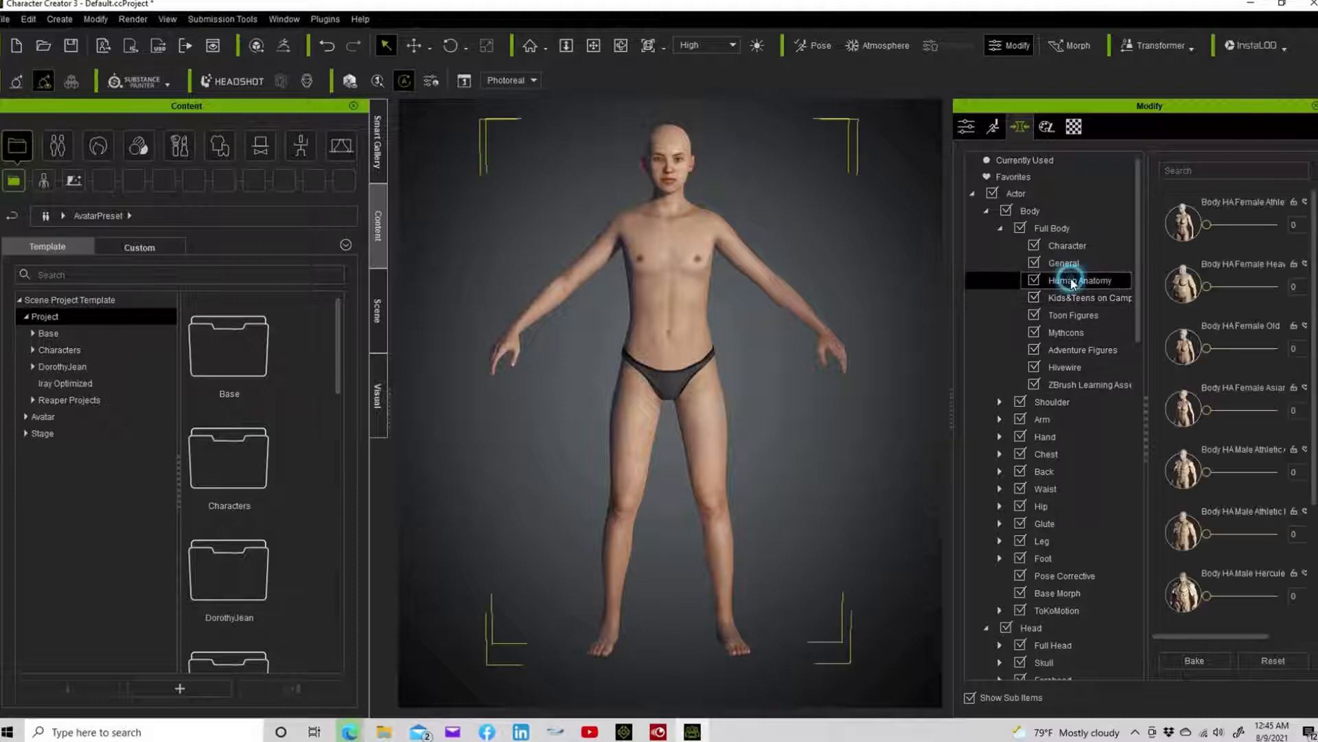
pyautogui.scroll(-2, 1208, 377)
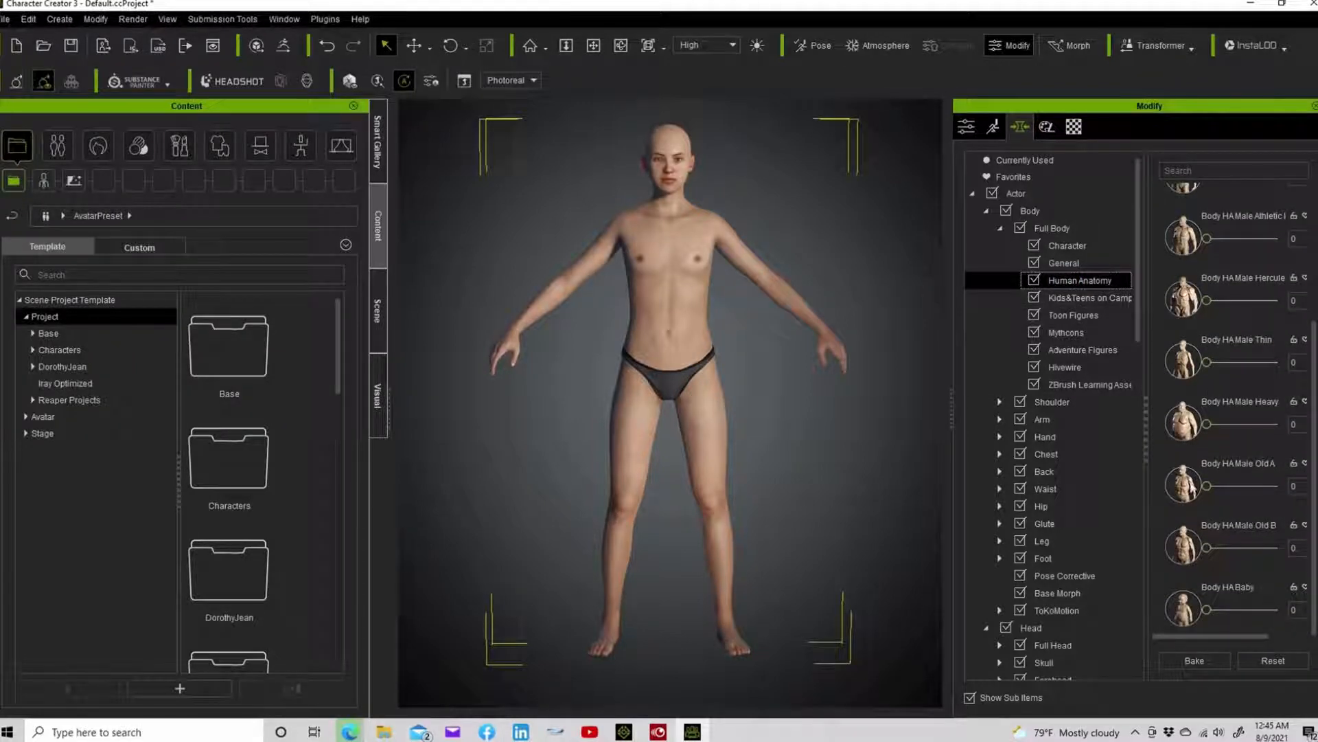
pyautogui.moveTo(1205, 609); pyautogui.dragTo(1300, 611)
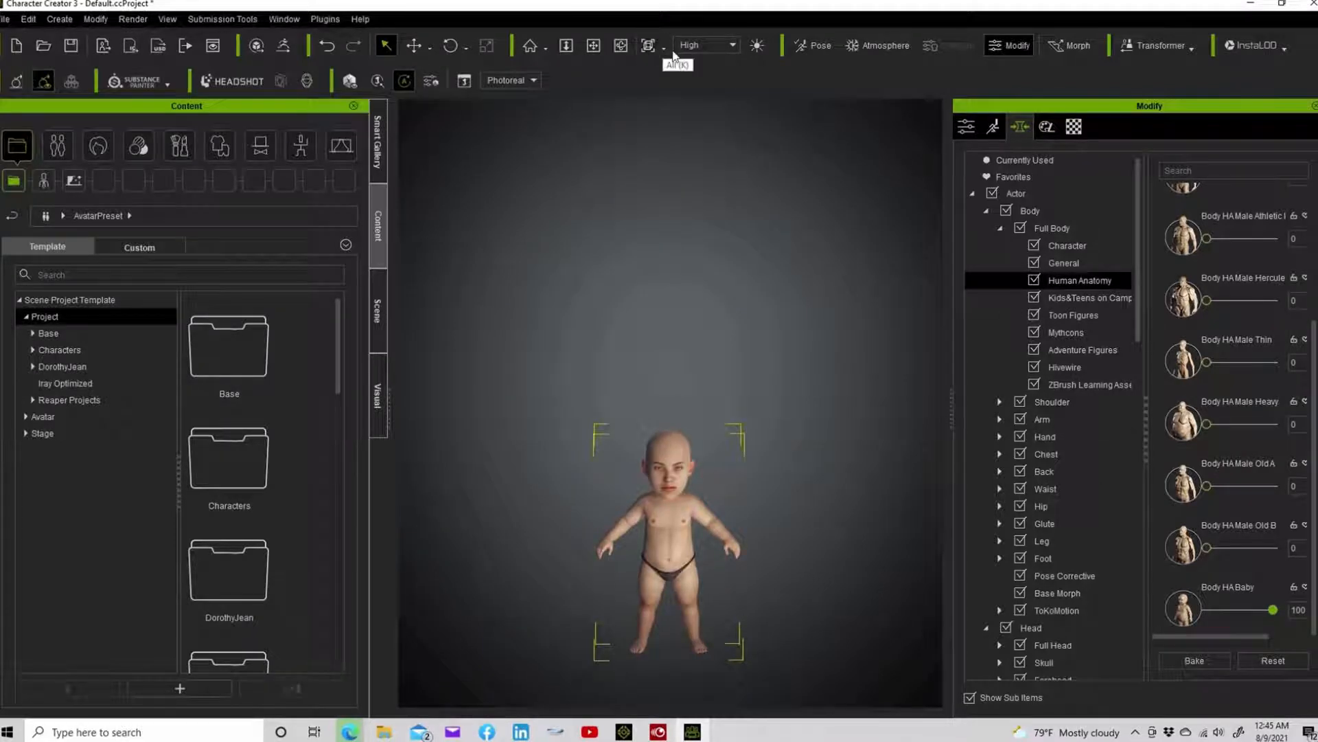
# Try the Chloe_Head and Edna_Head morphs from the full-head Kids&Teens on Campus set and set Jimmy_Head to 48
pyautogui.click(593, 45)
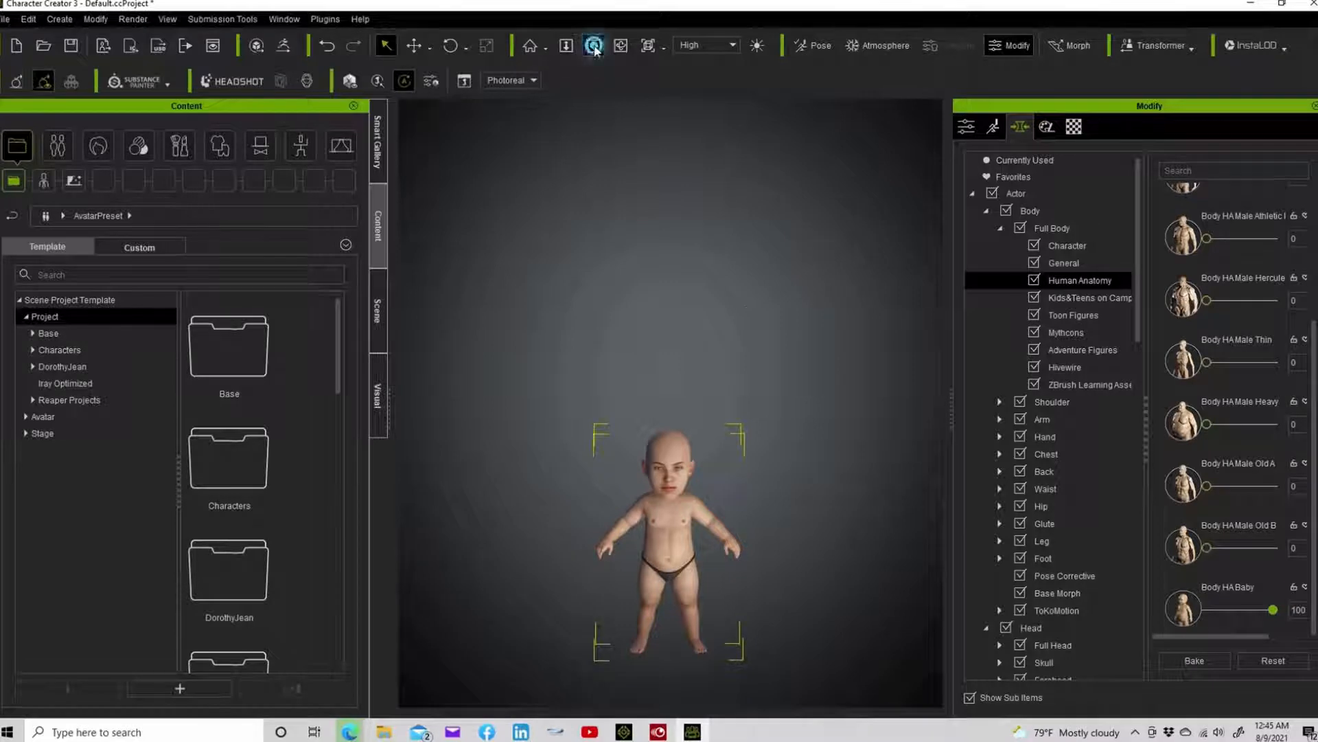
pyautogui.moveTo(710, 441); pyautogui.dragTo(686, 375)
pyautogui.scroll(5, 685, 375)
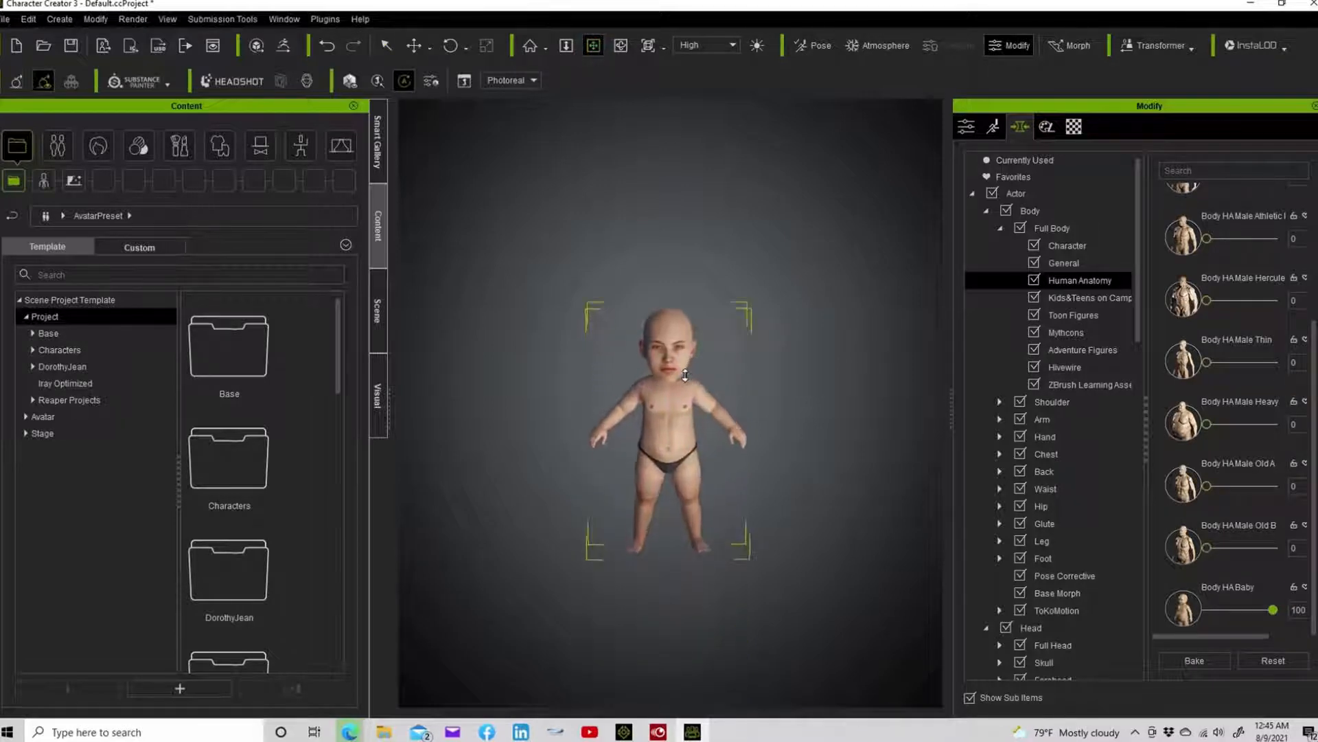
pyautogui.scroll(5, 685, 375)
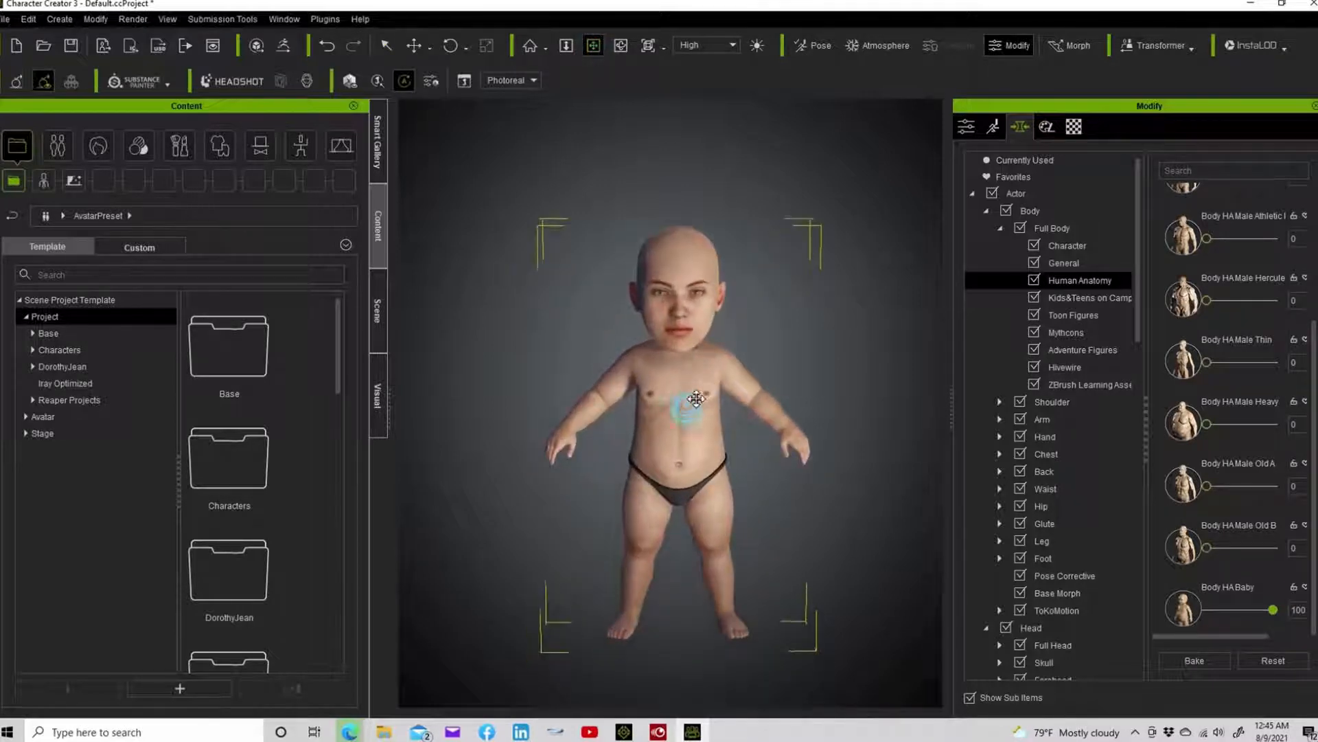
pyautogui.scroll(2, 647, 382)
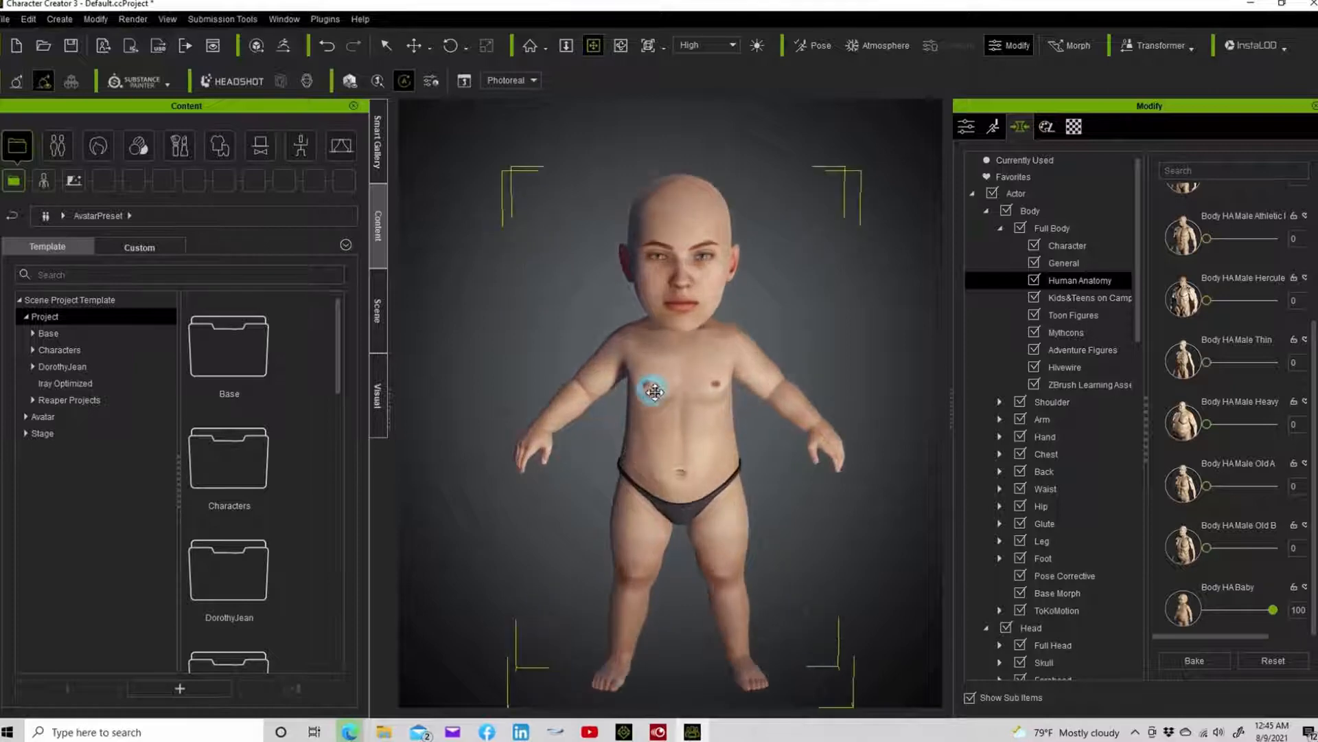
pyautogui.scroll(3, 649, 378)
pyautogui.click(1071, 351)
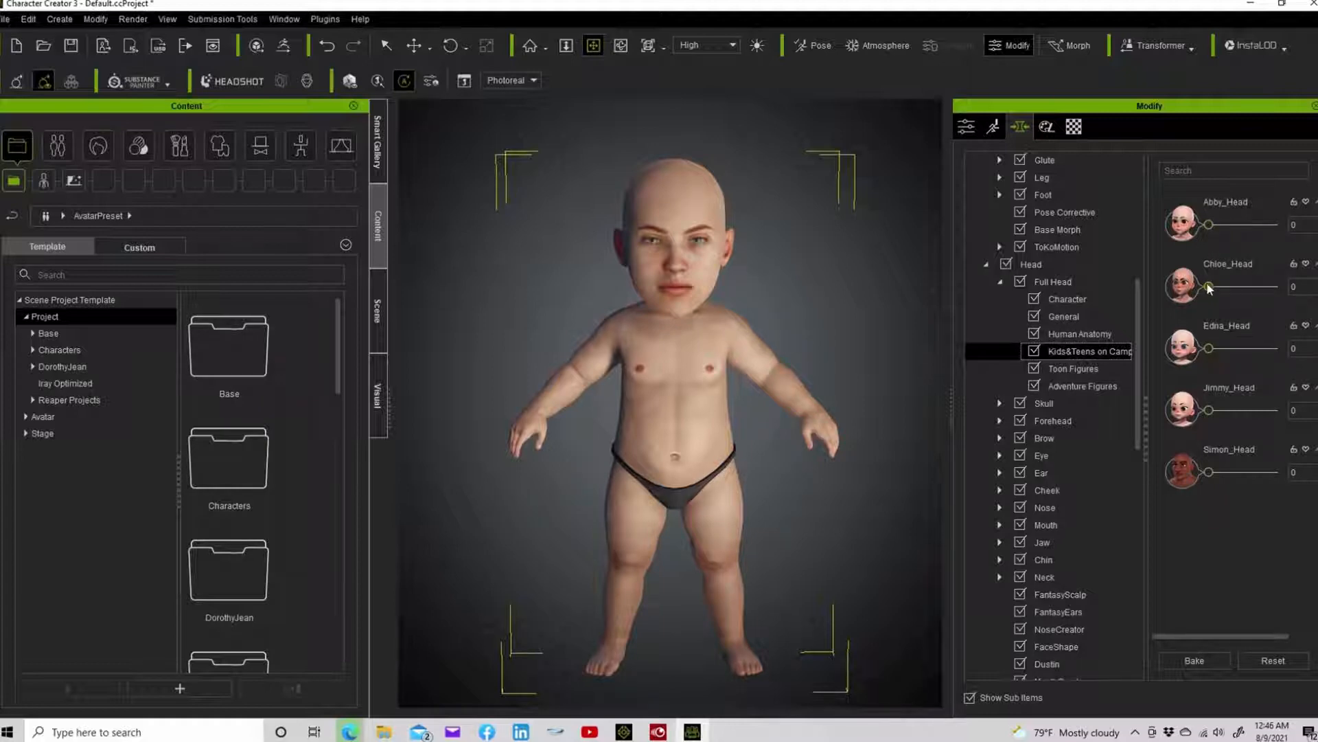
pyautogui.moveTo(1208, 286)
pyautogui.mouseDown()
pyautogui.moveTo(1269, 291)
pyautogui.moveTo(1189, 287)
pyautogui.mouseUp()
pyautogui.moveTo(1209, 348)
pyautogui.mouseDown()
pyautogui.moveTo(1268, 349)
pyautogui.moveTo(1205, 352)
pyautogui.mouseUp()
pyautogui.moveTo(1208, 408); pyautogui.dragTo(1240, 414)
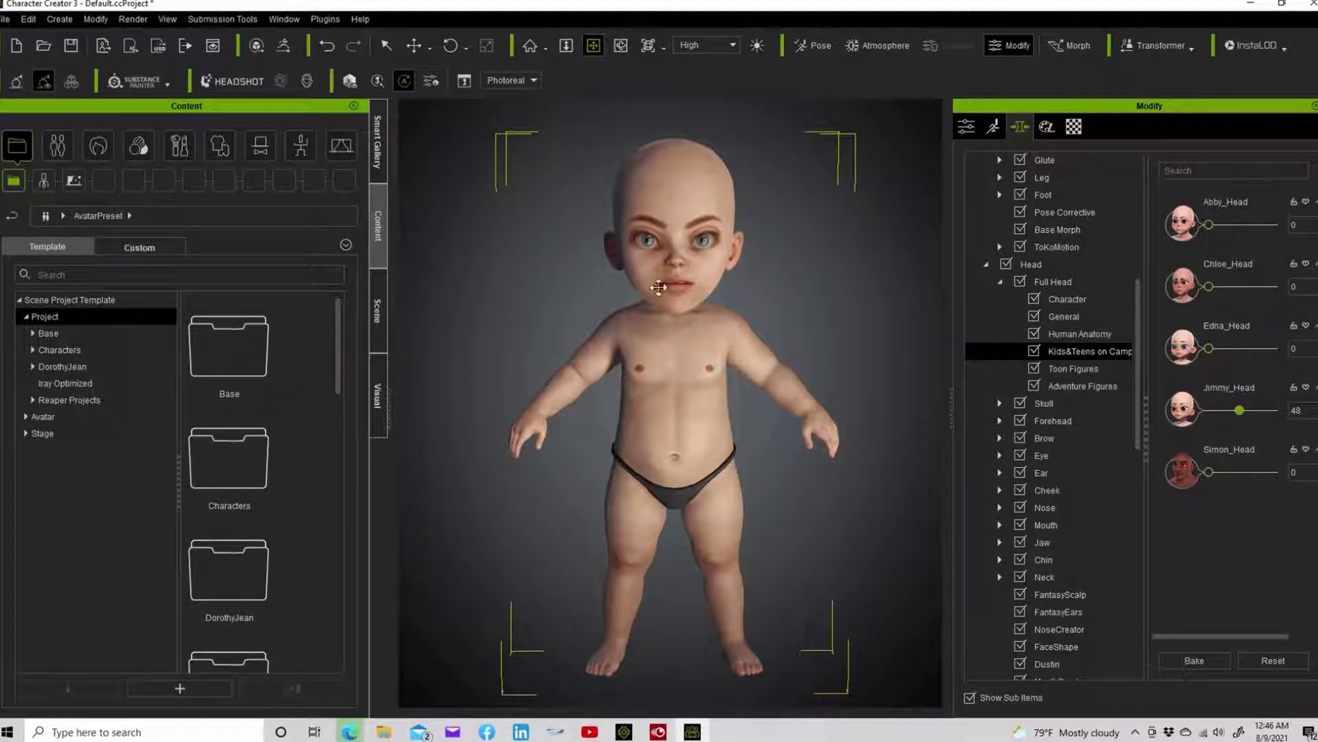
# Frame the avatar's face up close and bake the current morphs into the character
pyautogui.click(662, 46)
pyautogui.click(672, 179)
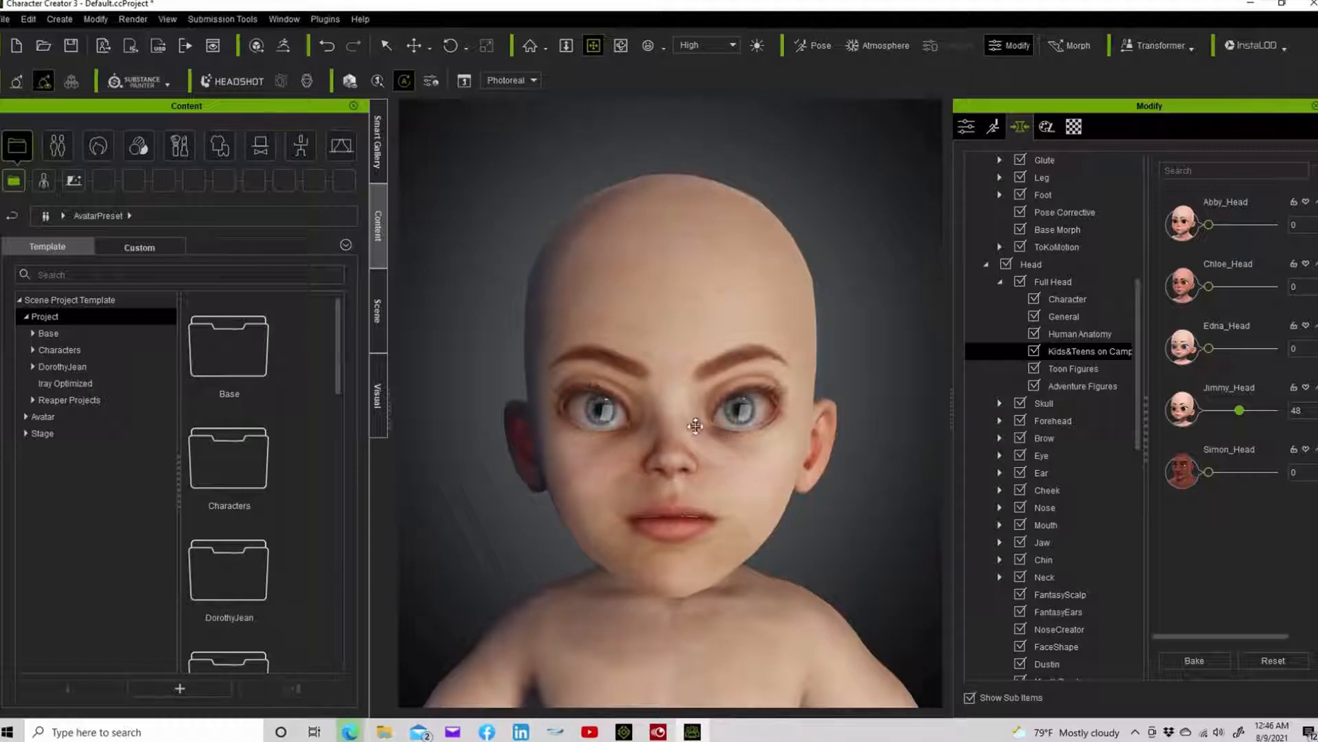
pyautogui.click(966, 127)
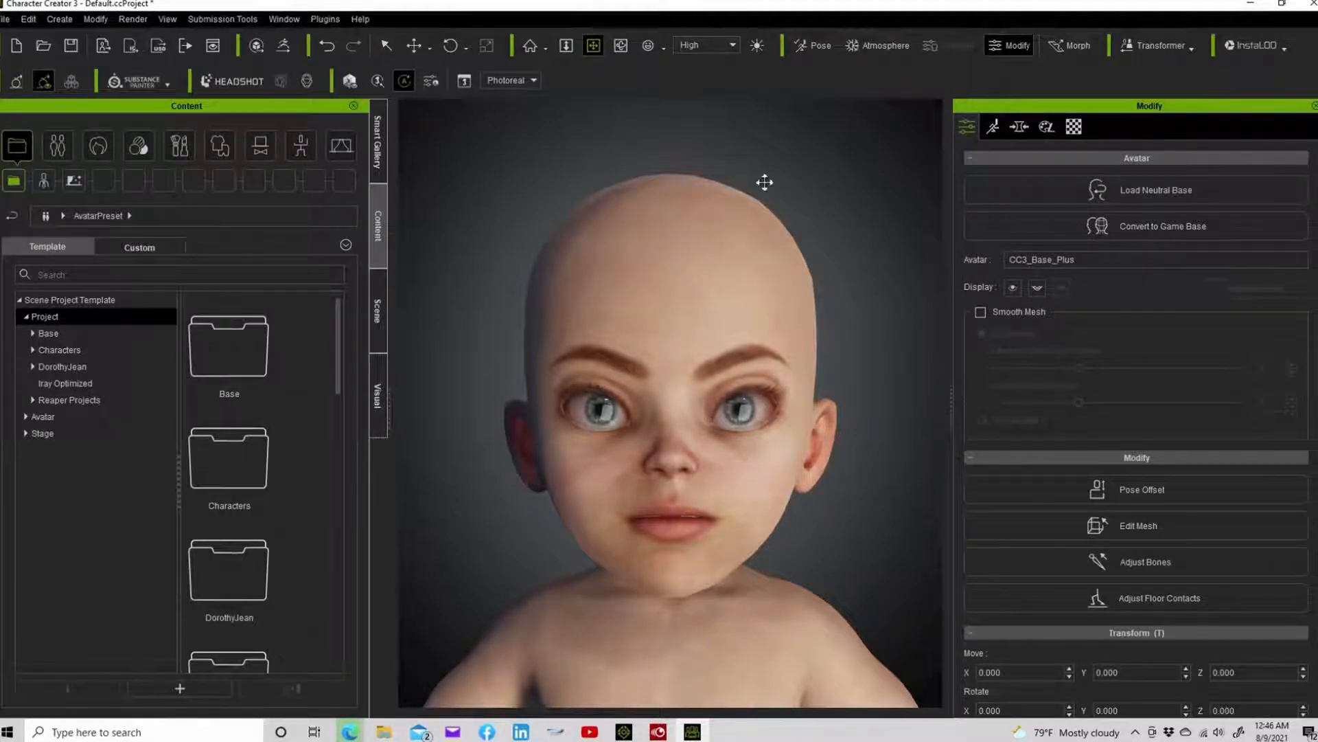
pyautogui.click(385, 46)
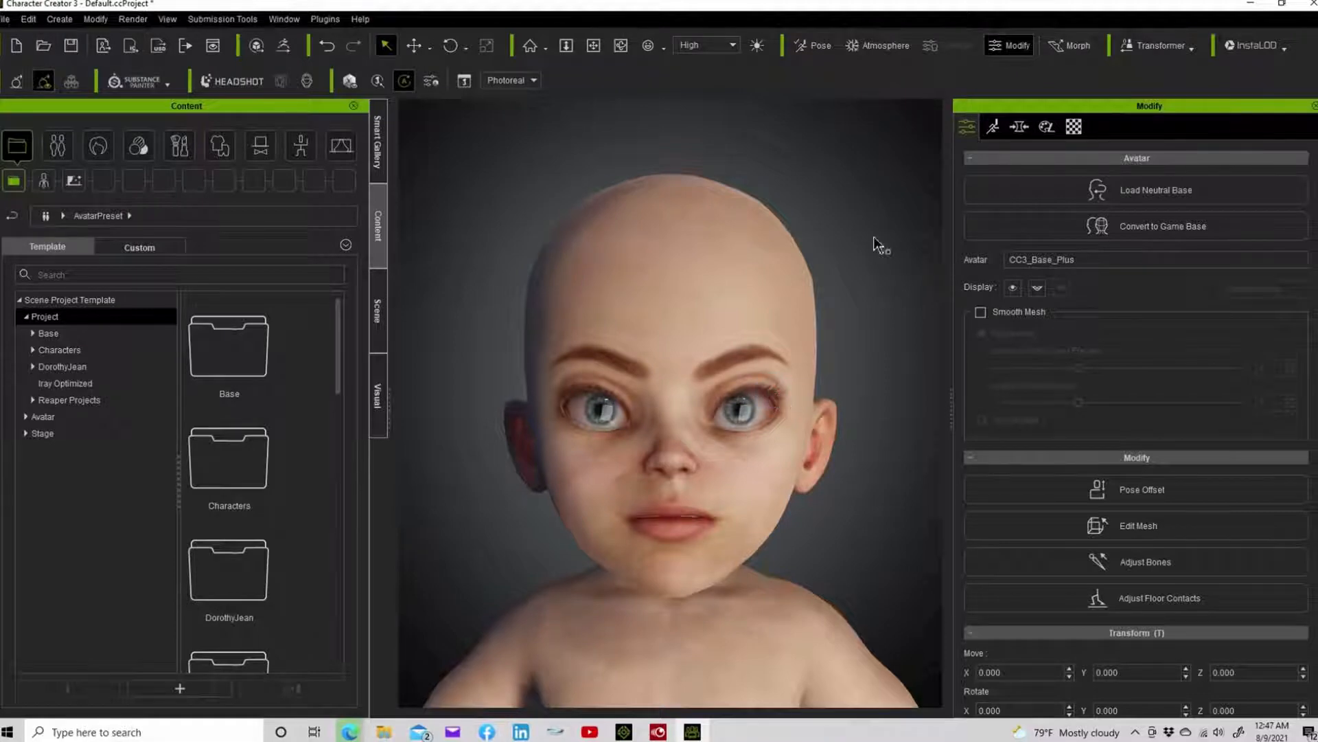
pyautogui.click(1076, 45)
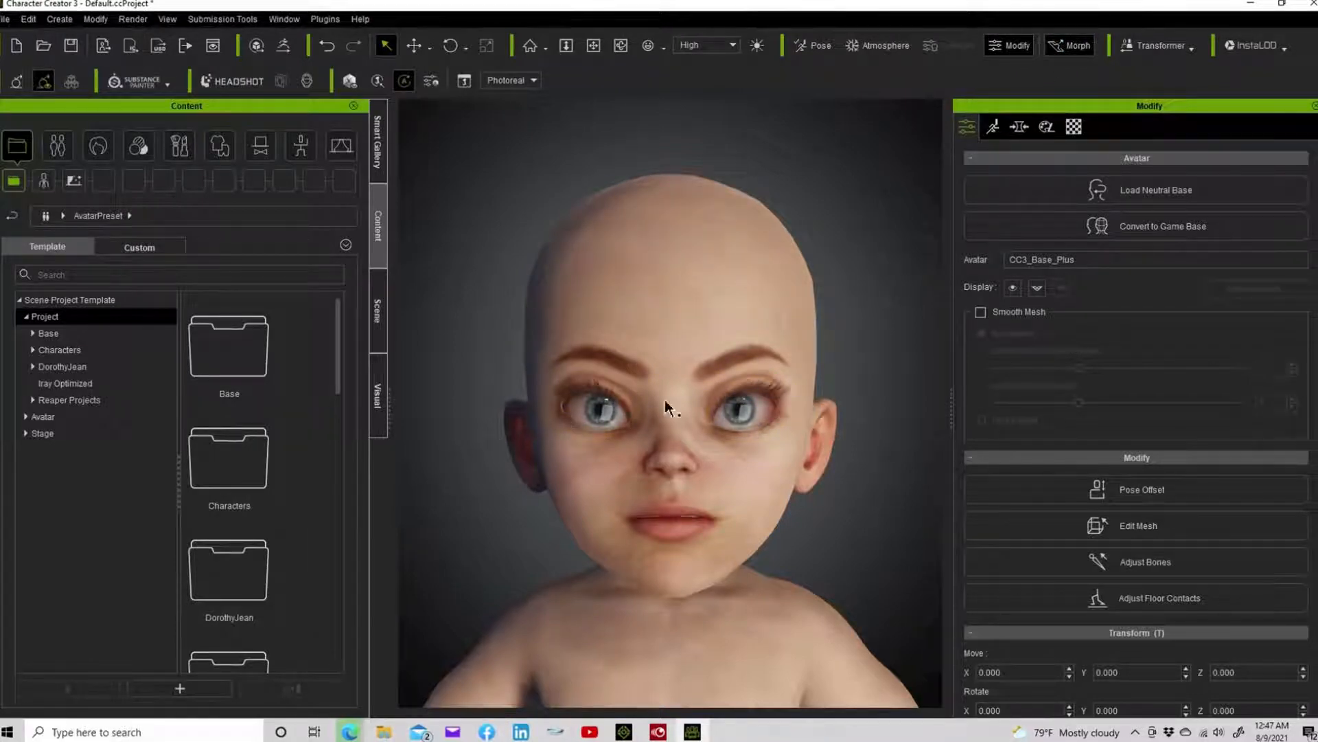
pyautogui.click(1020, 128)
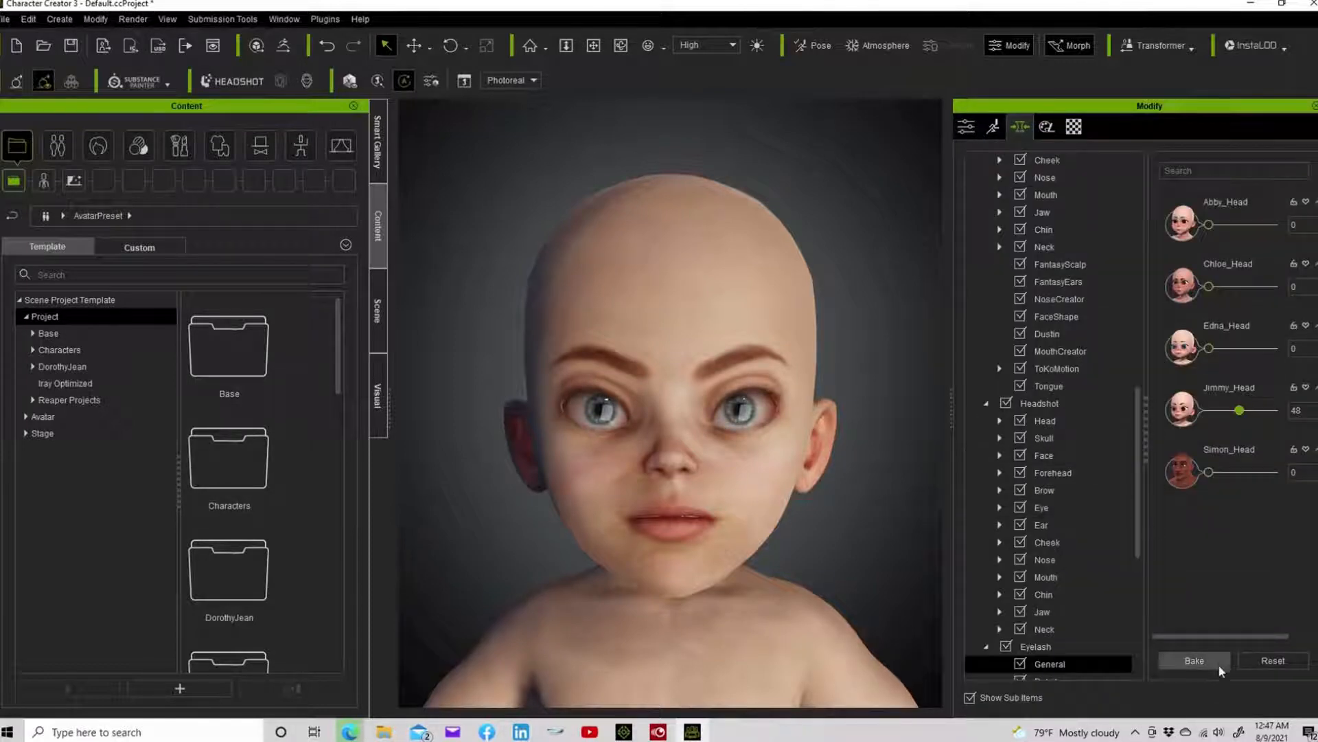
pyautogui.click(1198, 661)
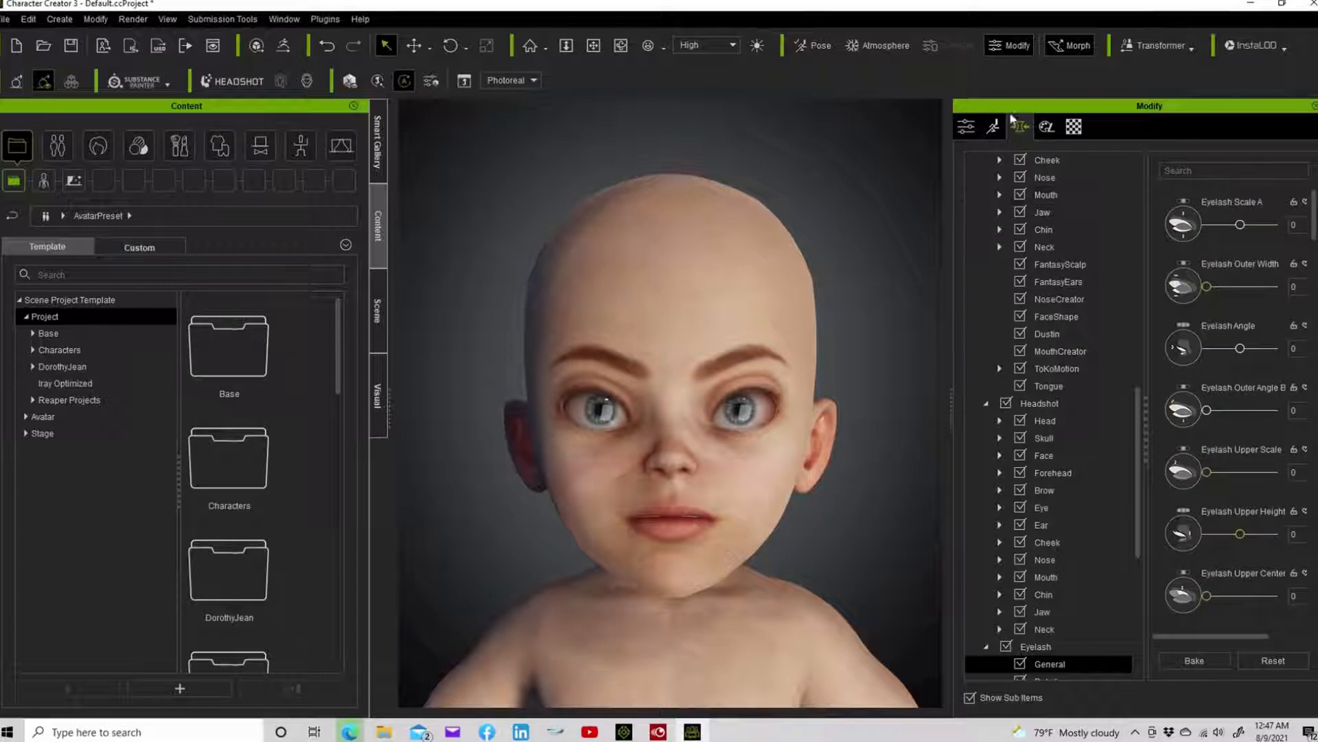
# Lower the opacity of the Std_Eyelash material
pyautogui.click(1075, 127)
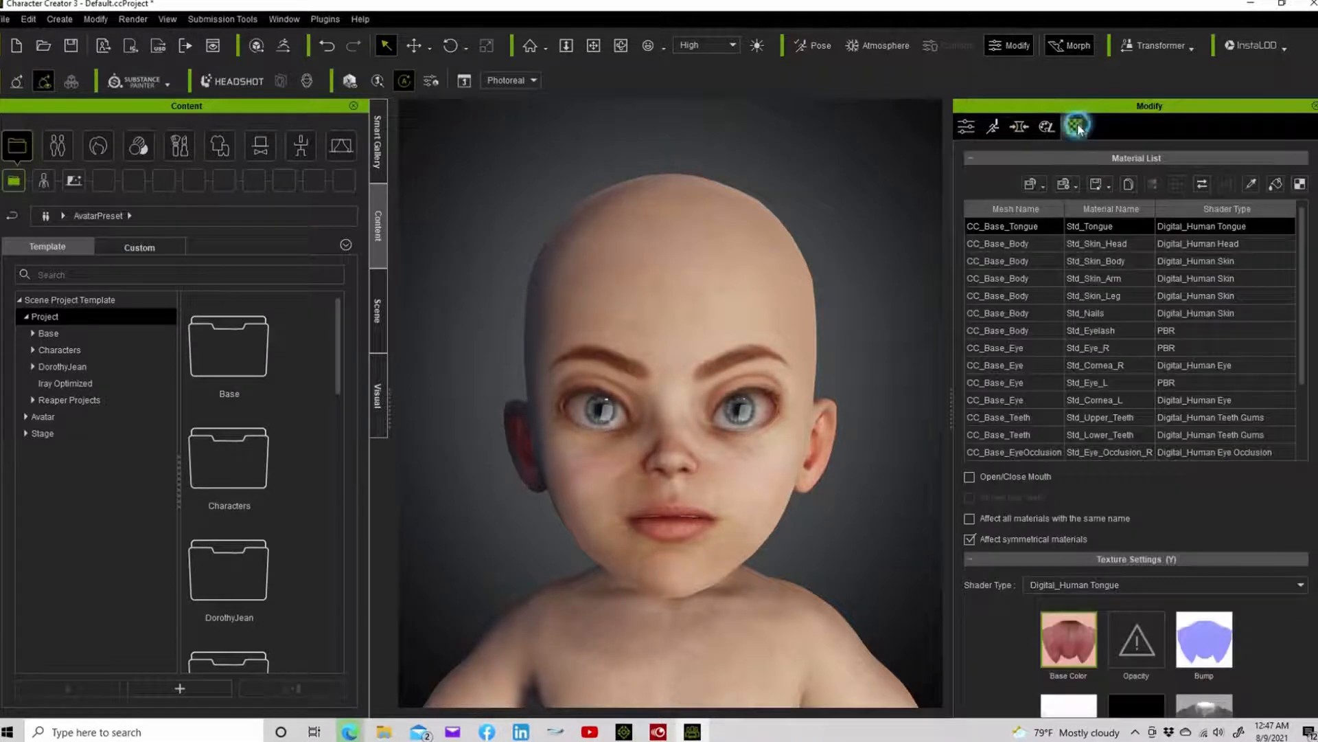
pyautogui.click(1126, 331)
pyautogui.scroll(-8, 1003, 616)
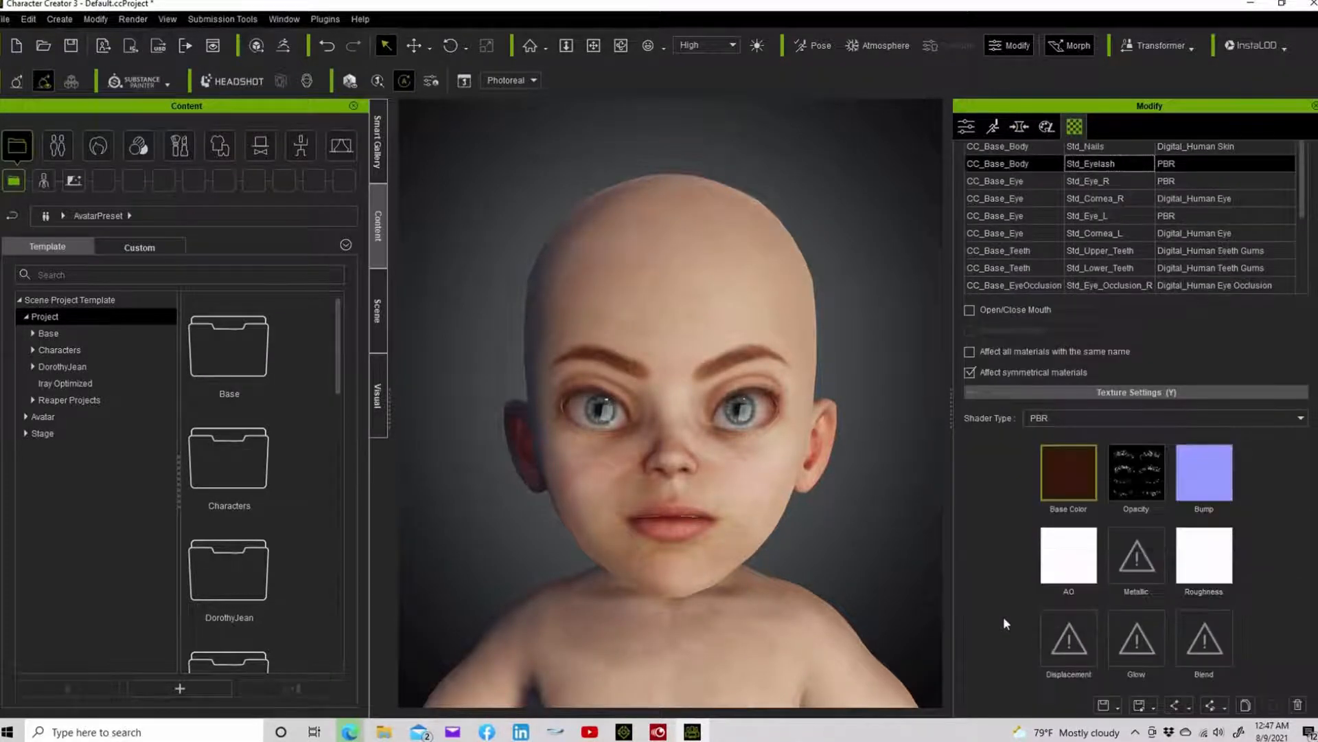
pyautogui.scroll(-1, 1003, 616)
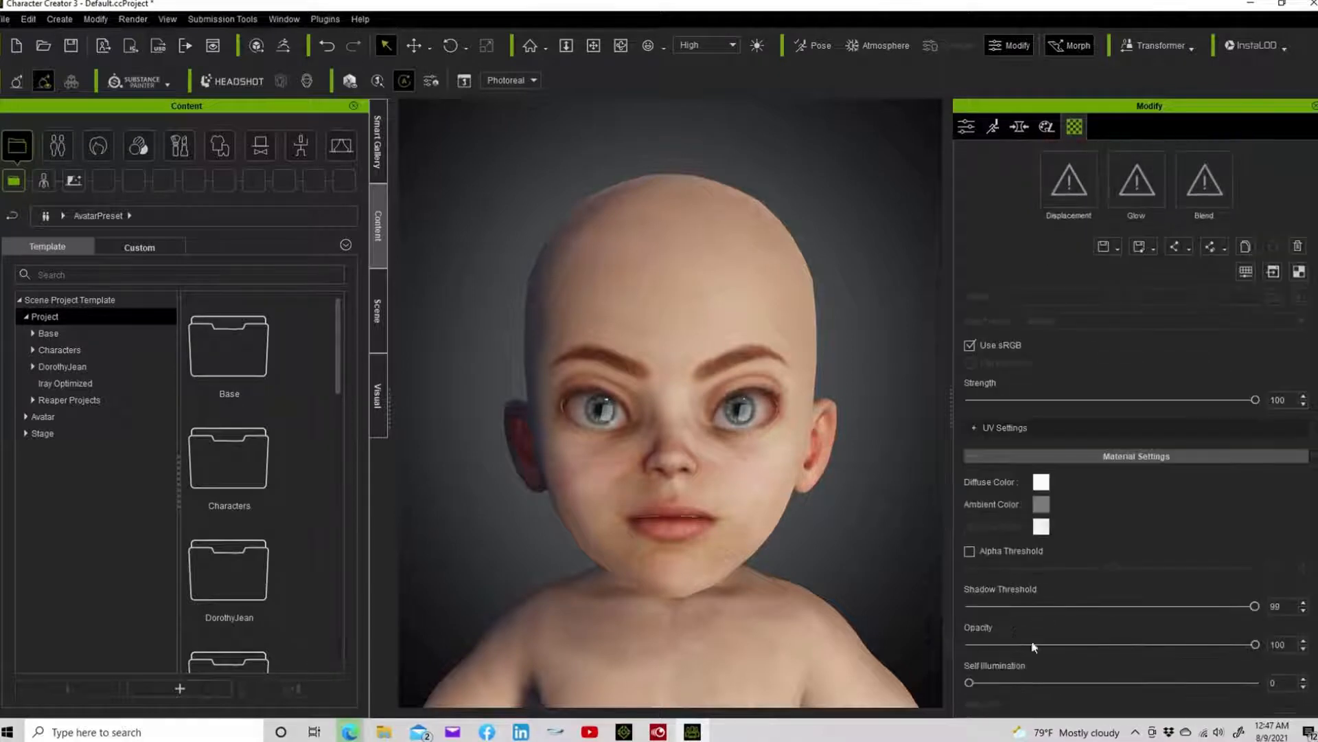
pyautogui.moveTo(1256, 645); pyautogui.dragTo(1114, 647)
# Try the Alien morph from the FantasyScalp category on the head
pyautogui.click(1021, 127)
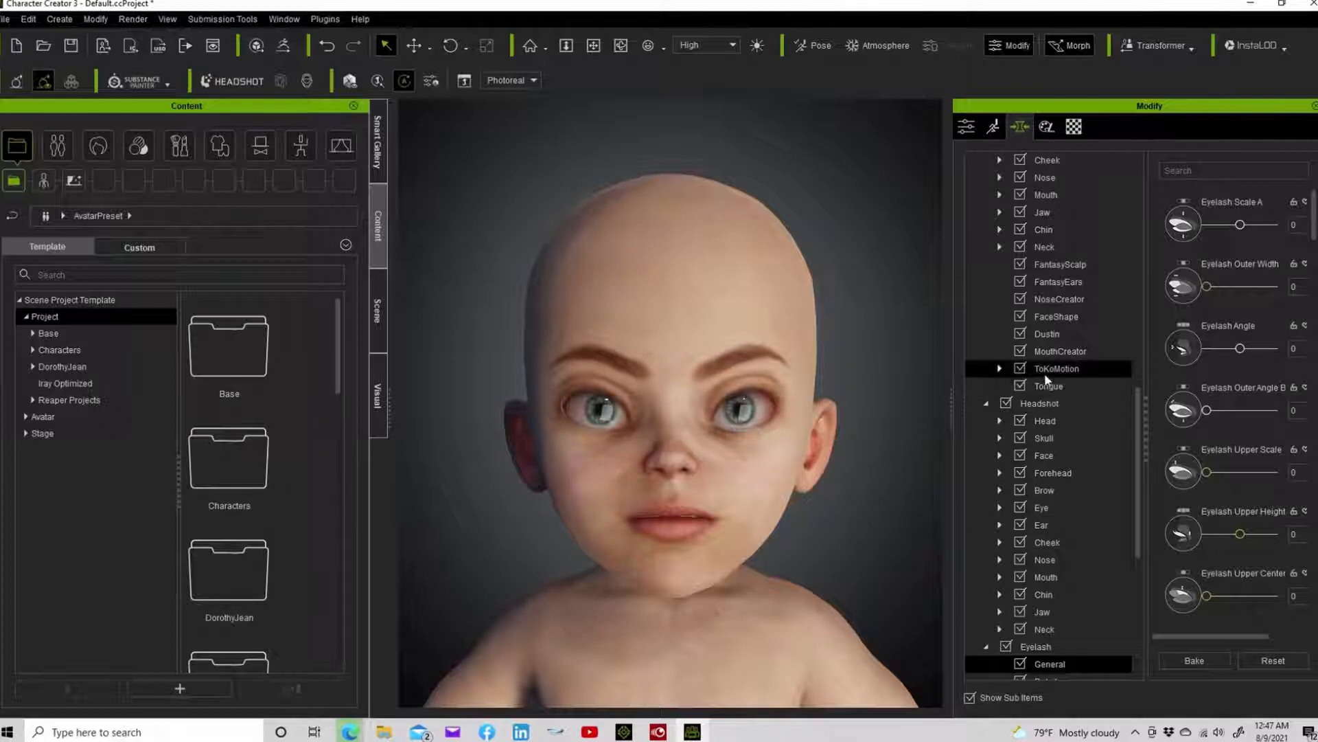
pyautogui.click(1060, 265)
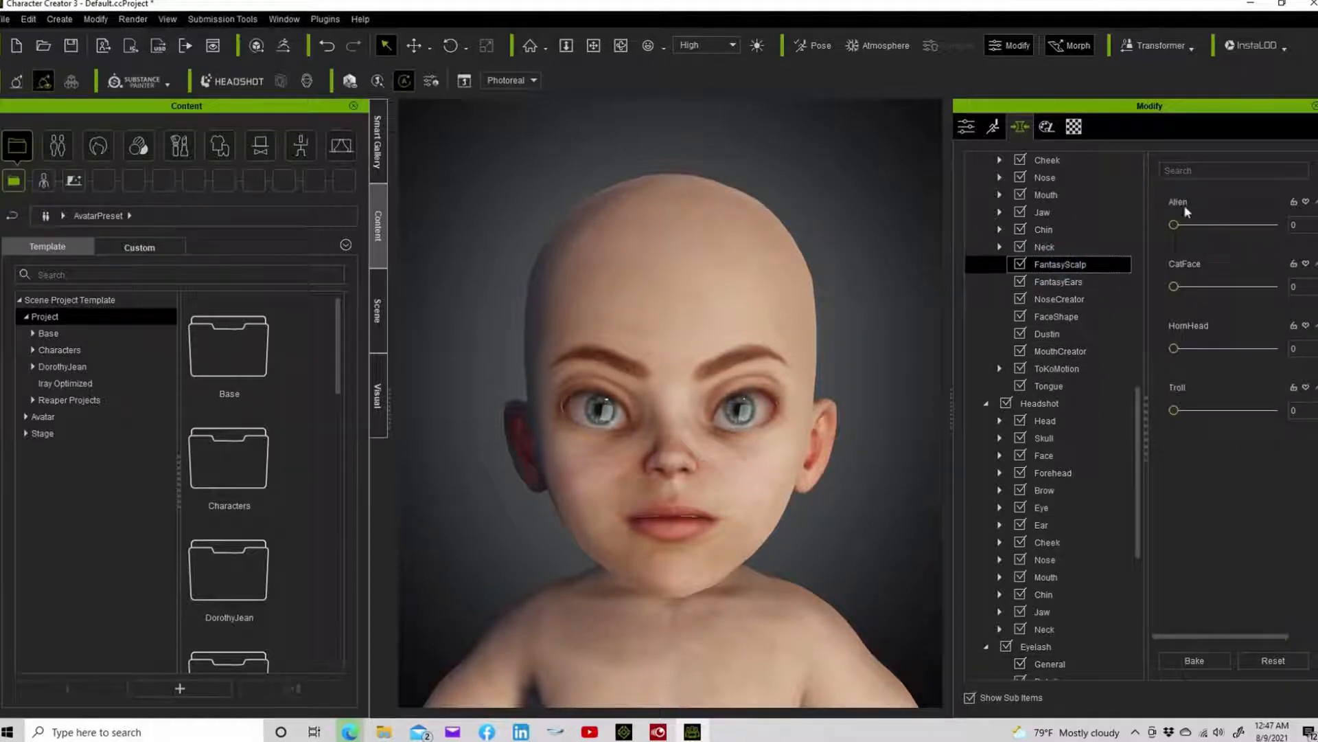
pyautogui.moveTo(1174, 225)
pyautogui.mouseDown()
pyautogui.moveTo(1221, 228)
pyautogui.moveTo(1163, 220)
pyautogui.mouseUp()
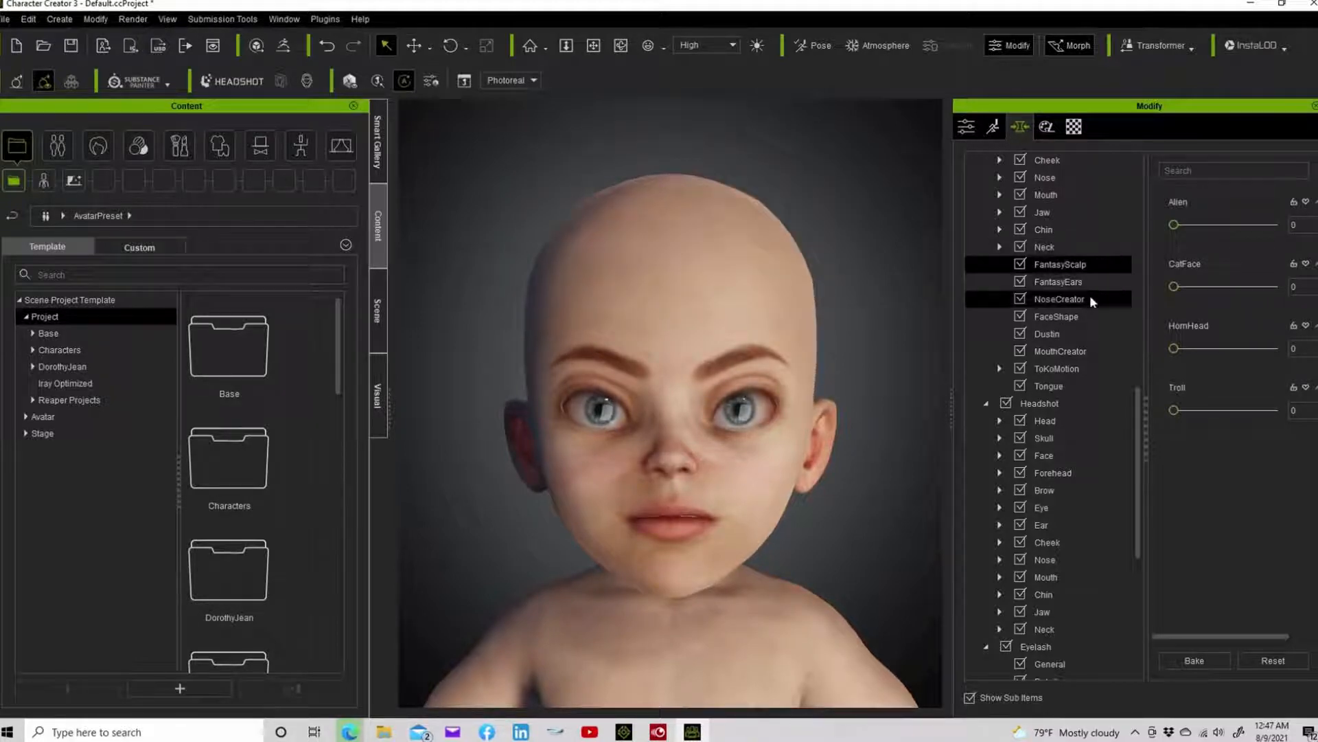
# Set the Headshot skull morphs Skull Scale and Skull Height to 100 each and bake them
pyautogui.click(1000, 438)
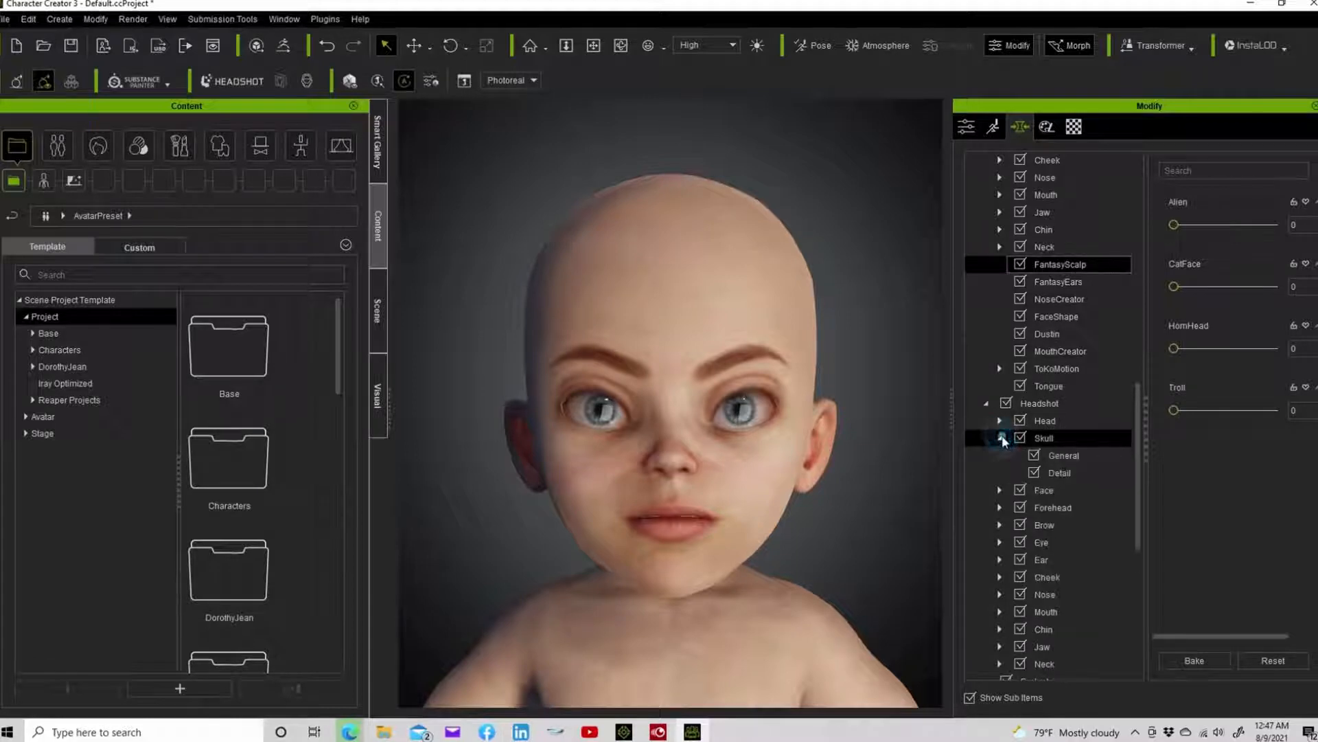
pyautogui.click(1053, 455)
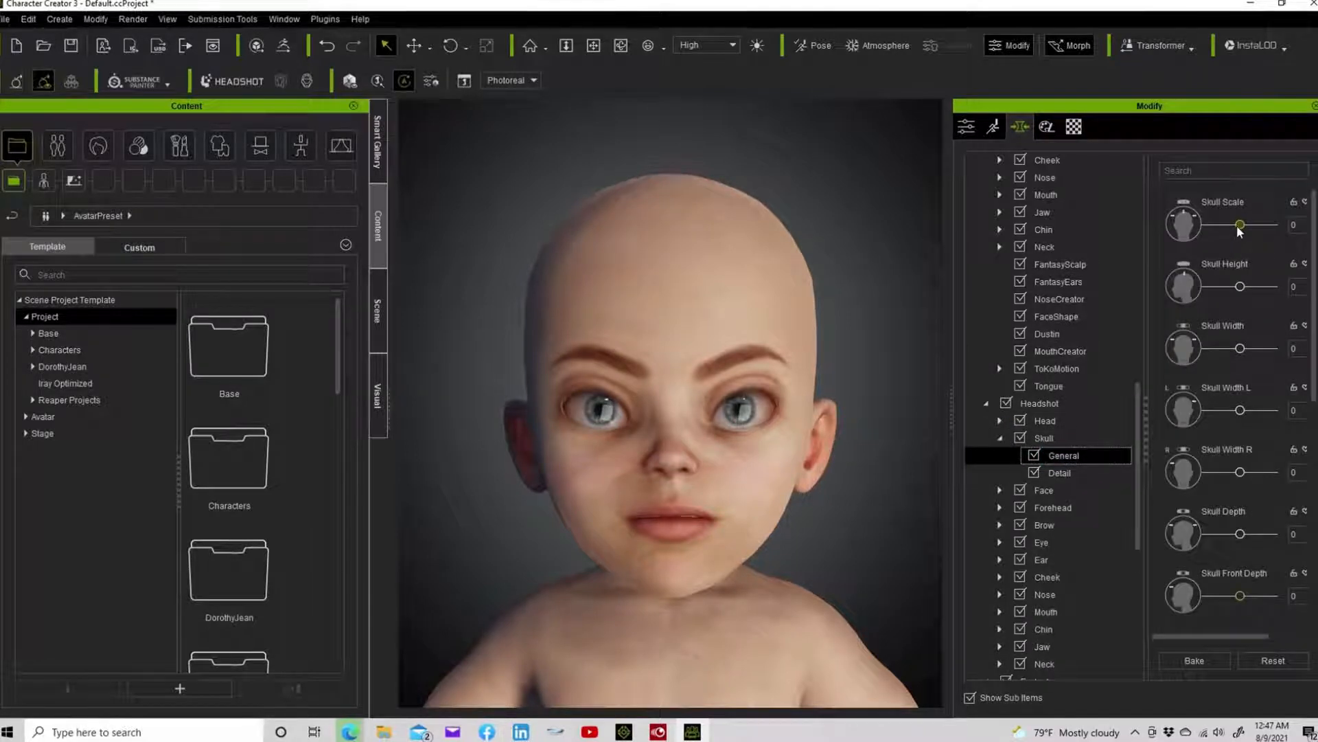
pyautogui.moveTo(1240, 225); pyautogui.dragTo(1292, 228)
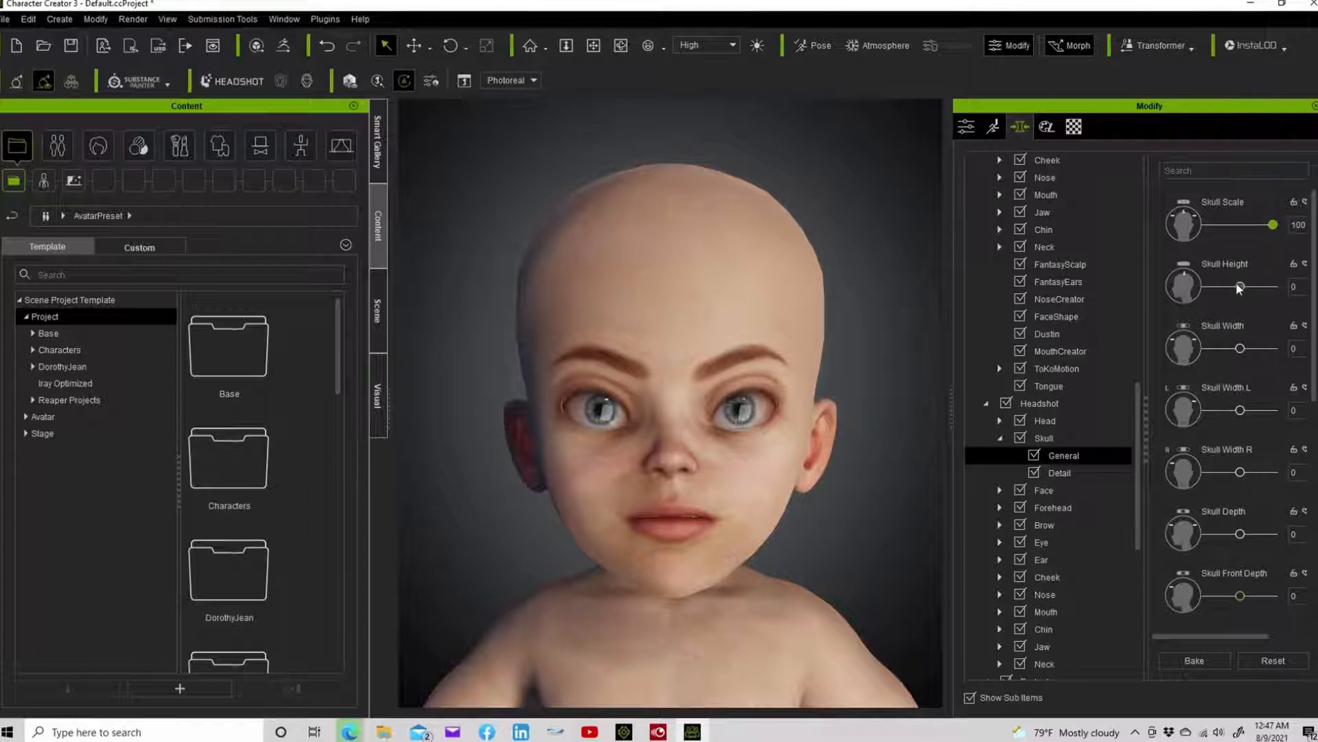
pyautogui.moveTo(1240, 287); pyautogui.dragTo(1300, 288)
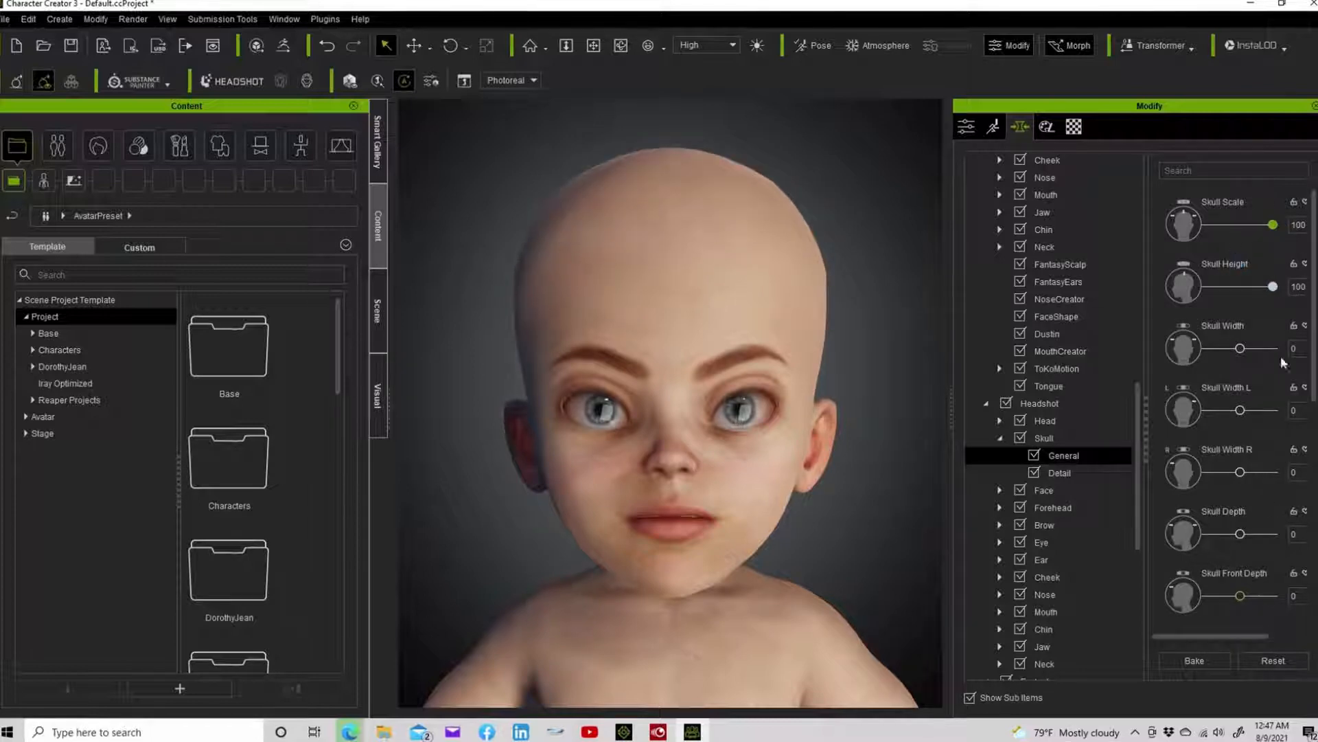
pyautogui.click(1173, 659)
# Enlarge the skull further with Skull Scale at 94 and Skull Height at 63, and bake the result
pyautogui.moveTo(1241, 225); pyautogui.dragTo(1272, 227)
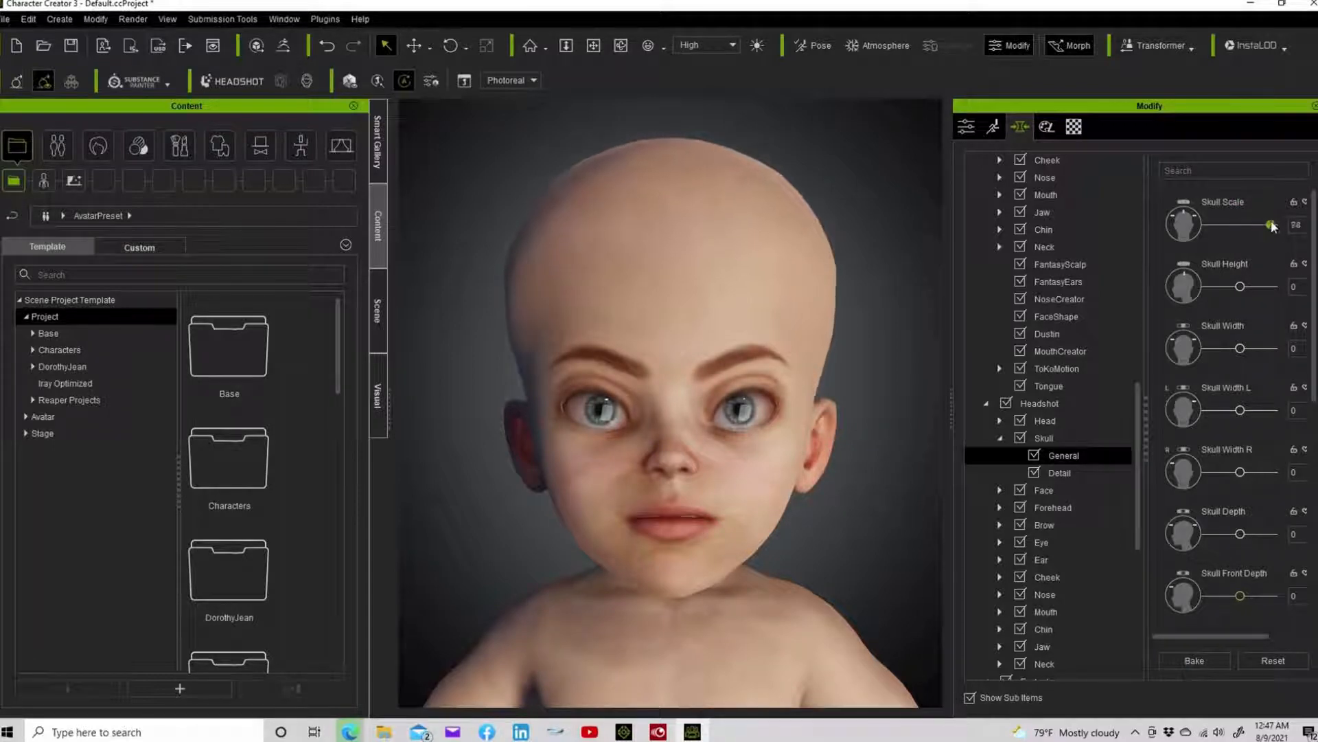
pyautogui.moveTo(1244, 287); pyautogui.dragTo(1265, 288)
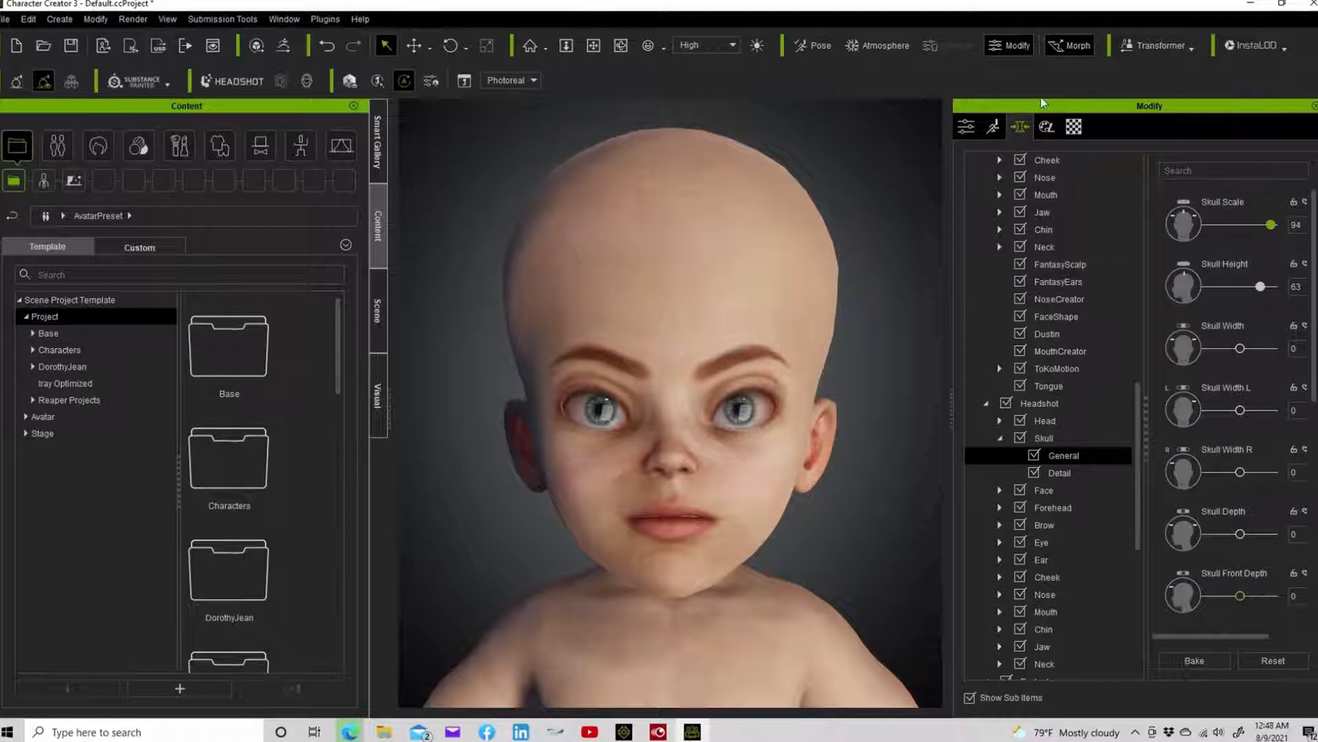
pyautogui.click(1066, 48)
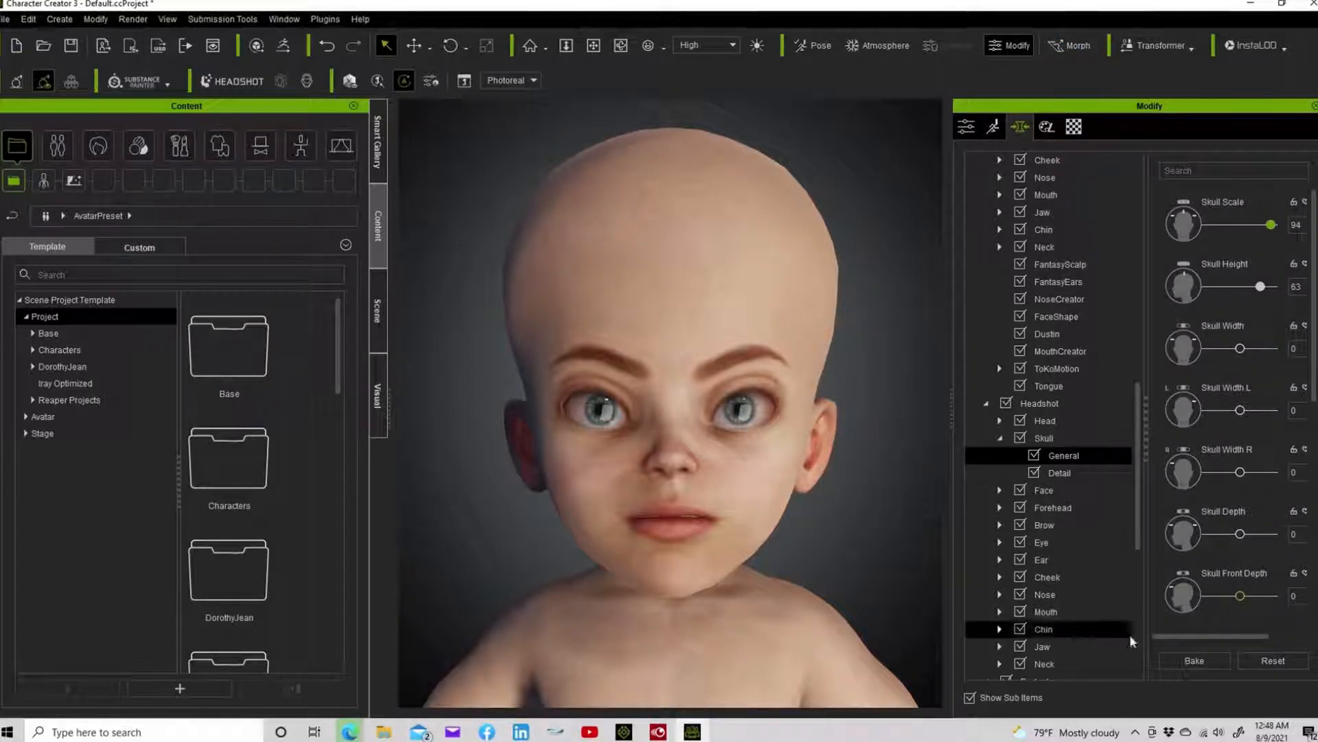
pyautogui.click(1241, 661)
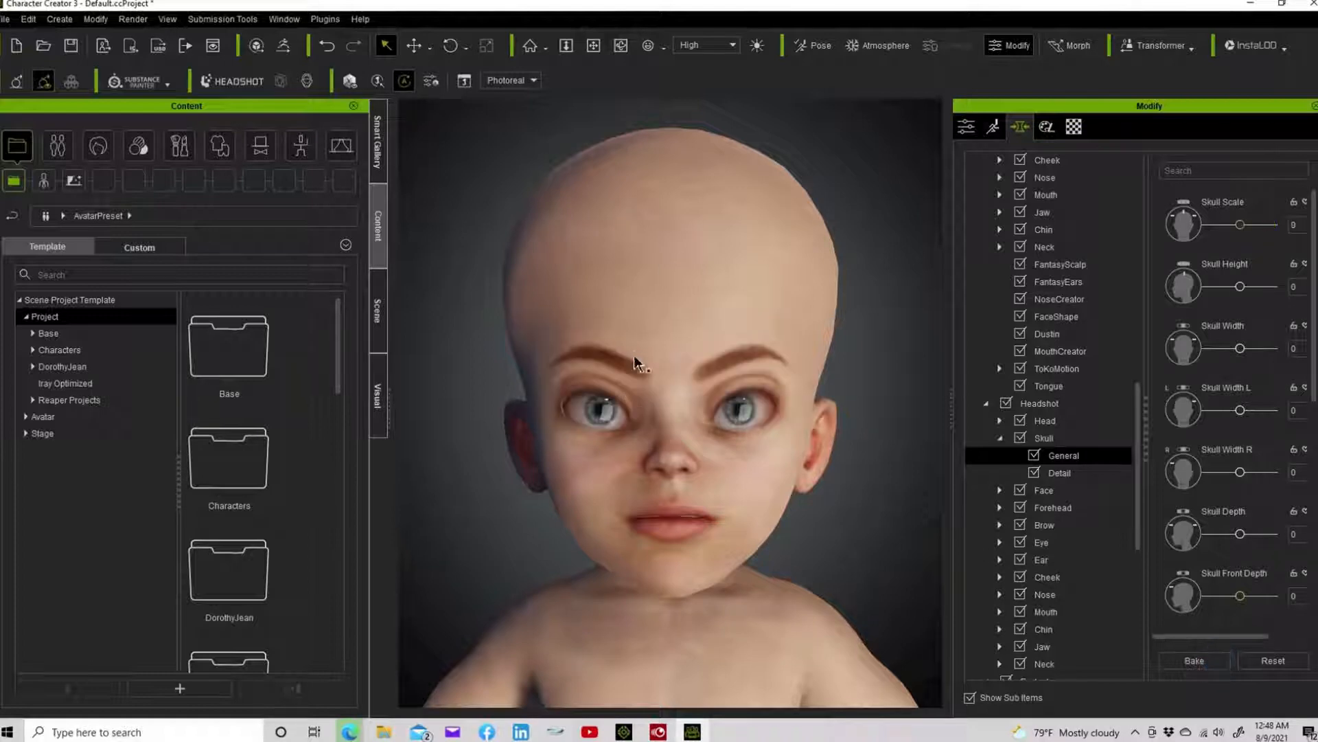
# Turn on direct morph editing, lengthen the jaw downward on the head, and bake the change
pyautogui.scroll(-2, 635, 364)
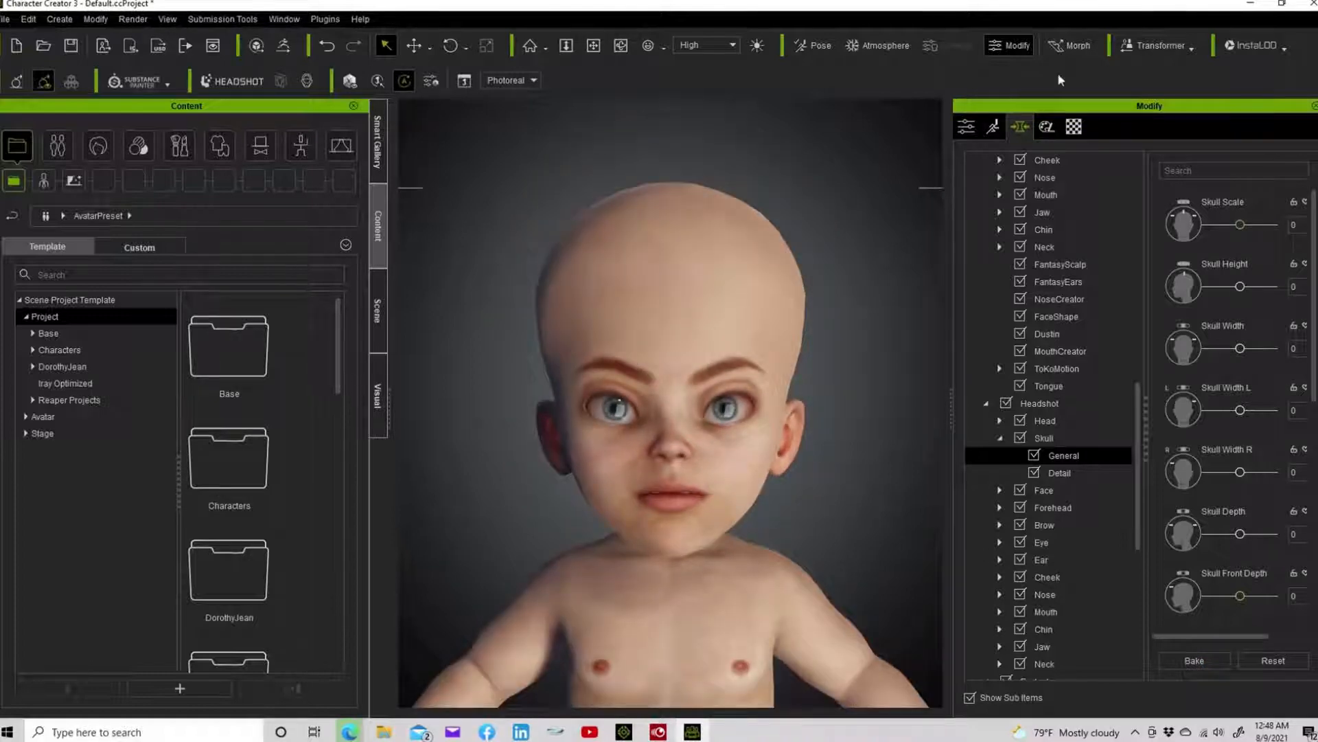
pyautogui.click(1061, 49)
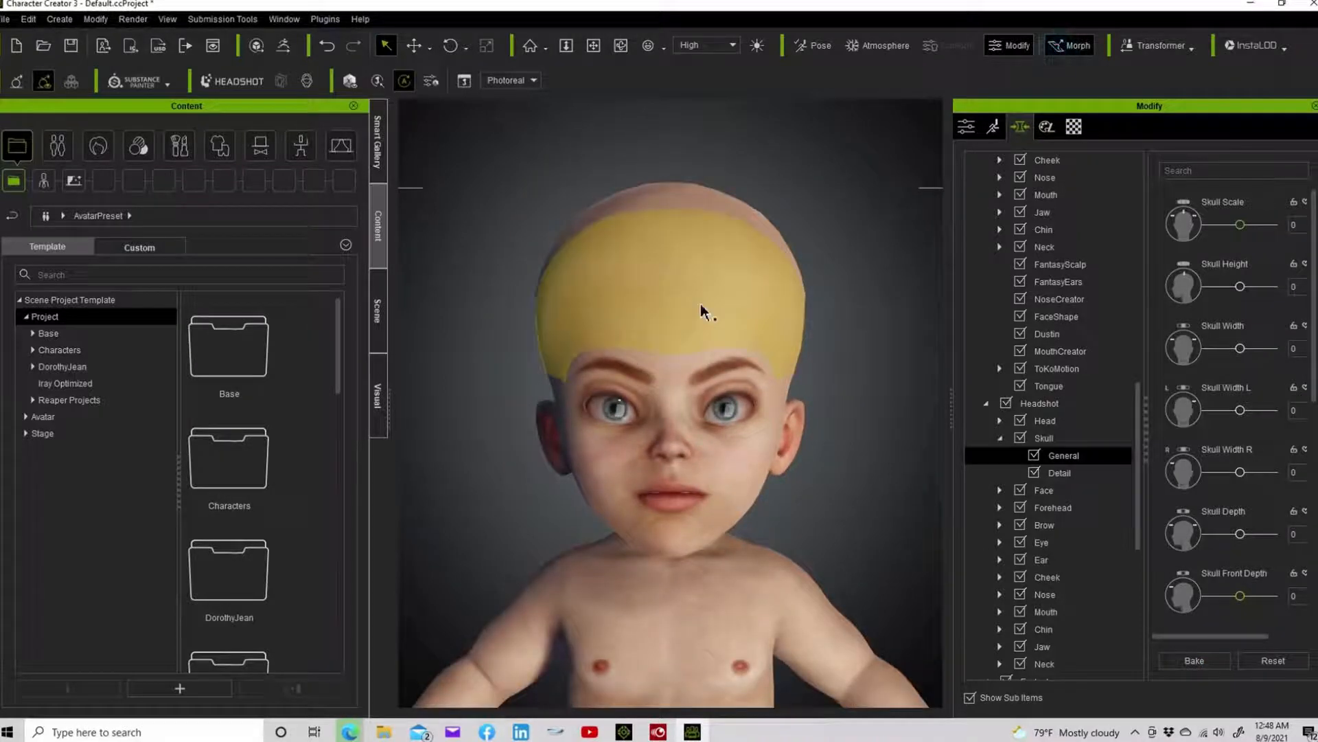
pyautogui.click(667, 548)
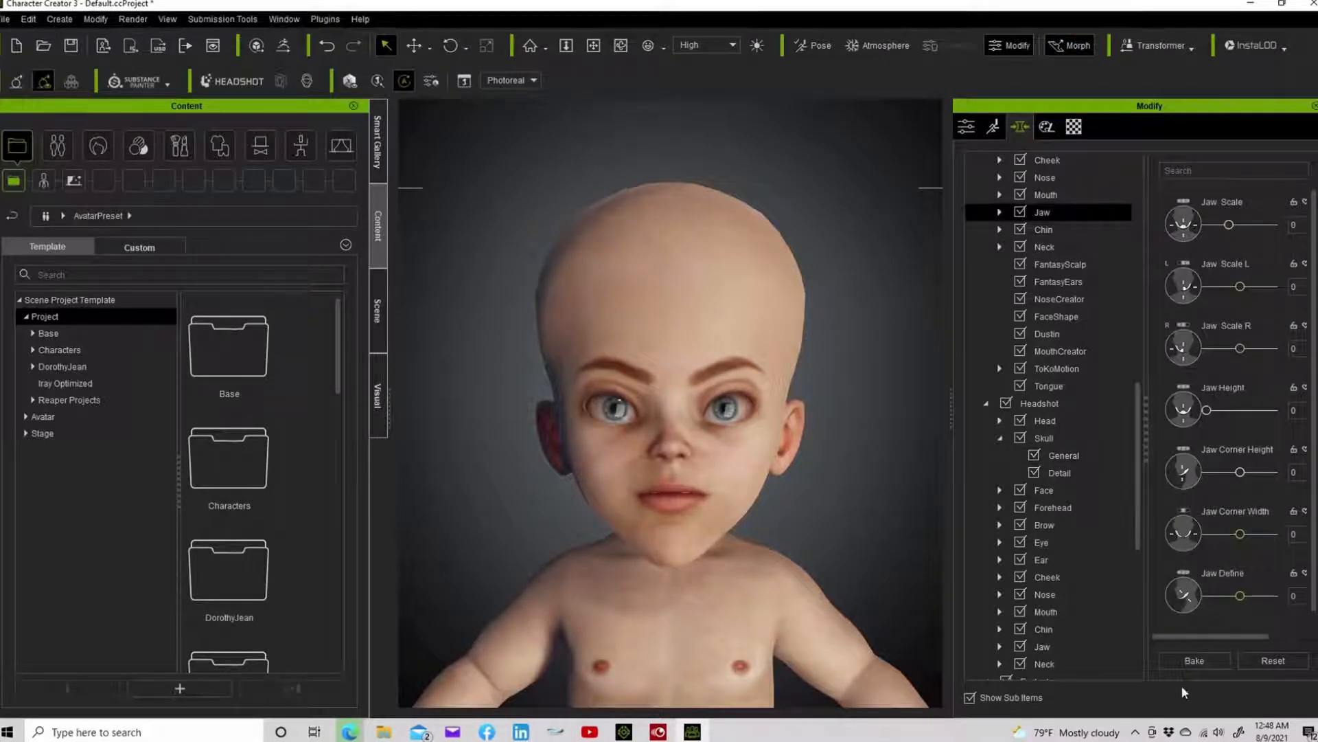
pyautogui.click(1185, 663)
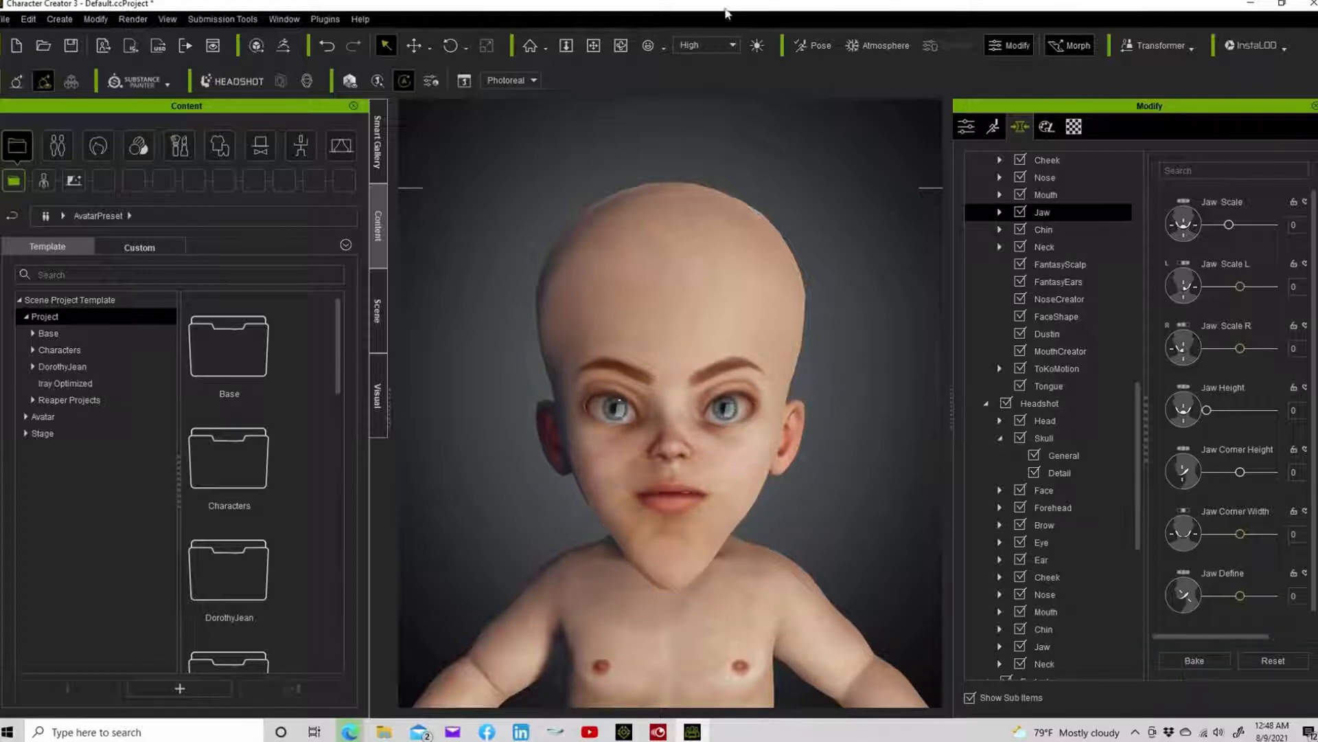
# Bring the lower jaw and chin forward in profile with direct morph editing, and bake the result
pyautogui.click(621, 45)
pyautogui.moveTo(690, 546); pyautogui.dragTo(543, 458)
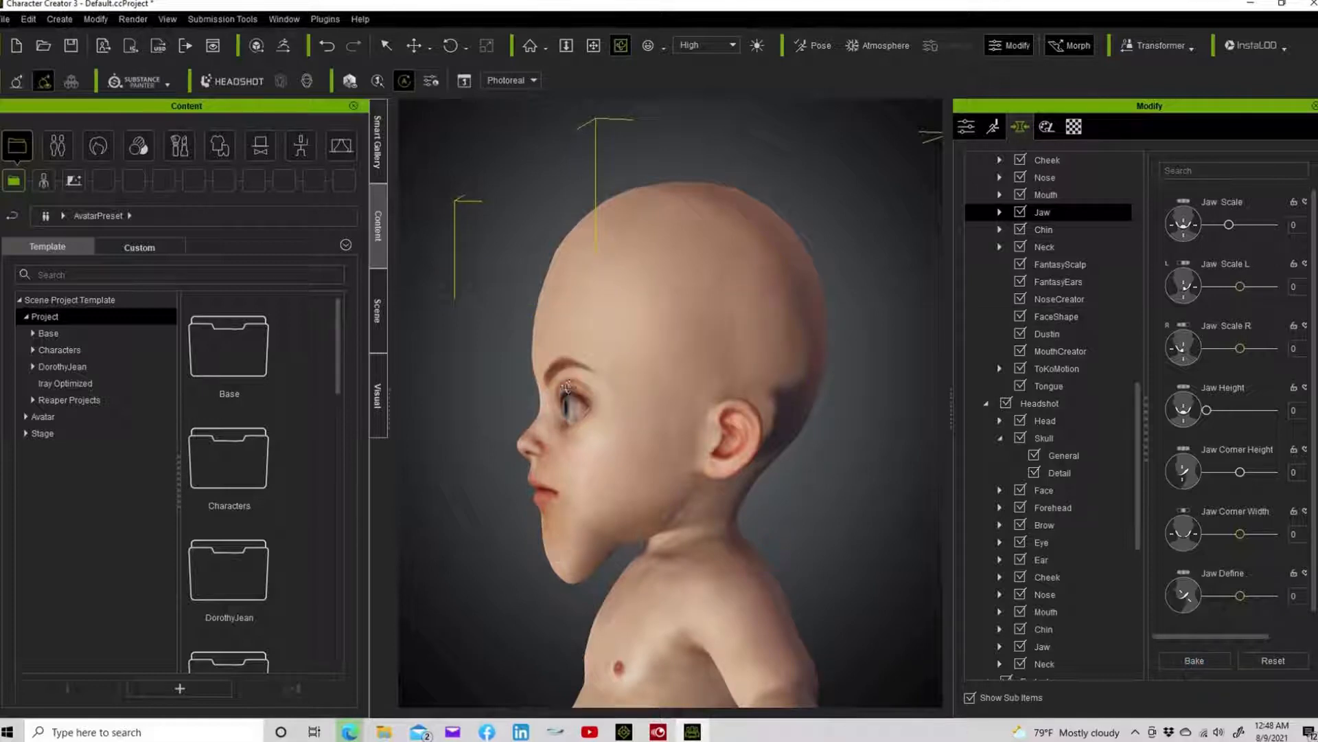
pyautogui.click(386, 45)
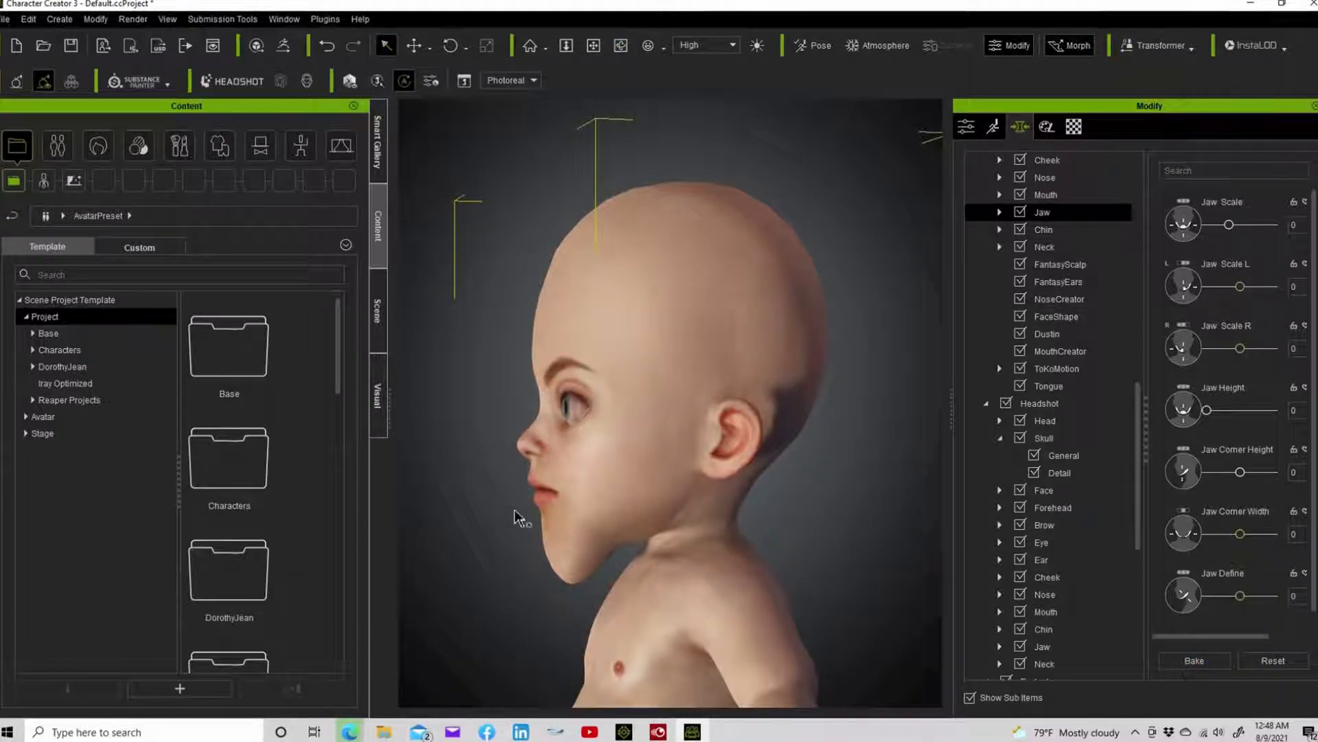
pyautogui.moveTo(555, 538); pyautogui.dragTo(371, 431)
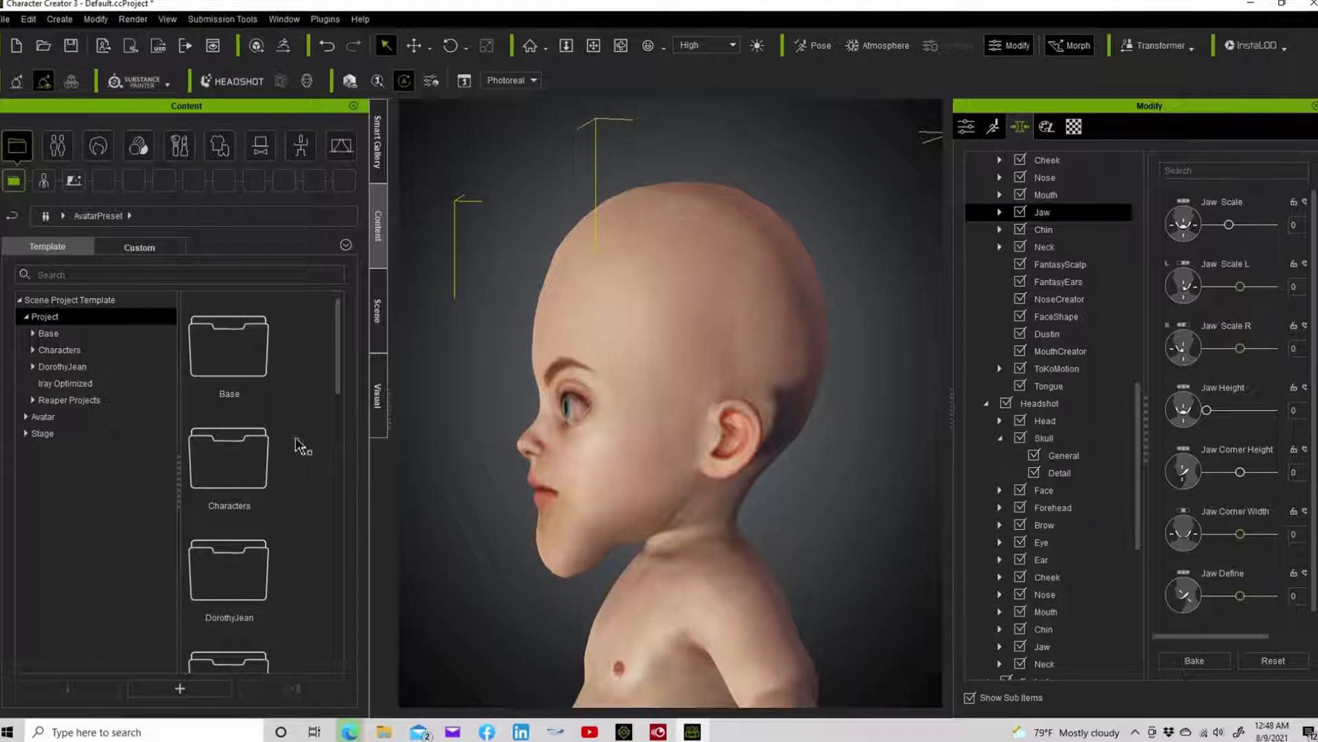
pyautogui.click(1193, 659)
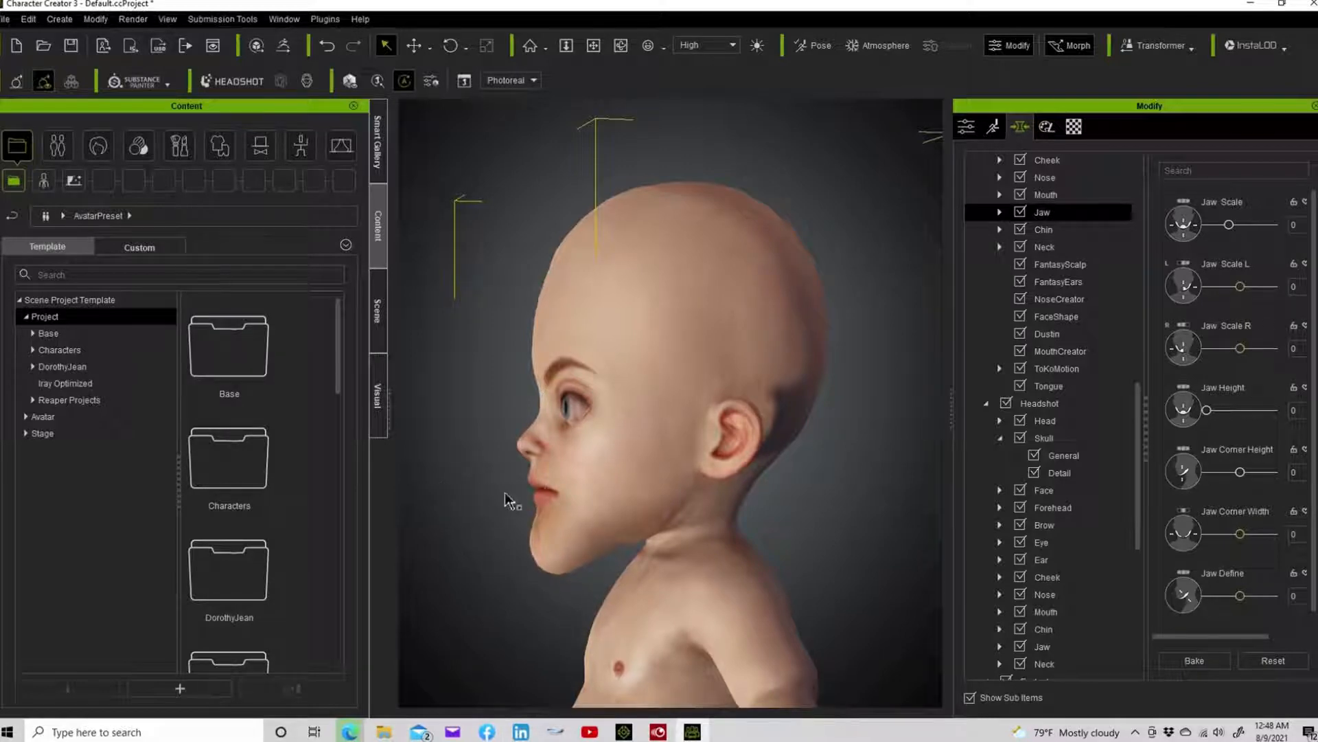
# Shrink the nose by setting Nose Scale to -100, baking it, and applying Nose Scale -100 once more
pyautogui.click(528, 443)
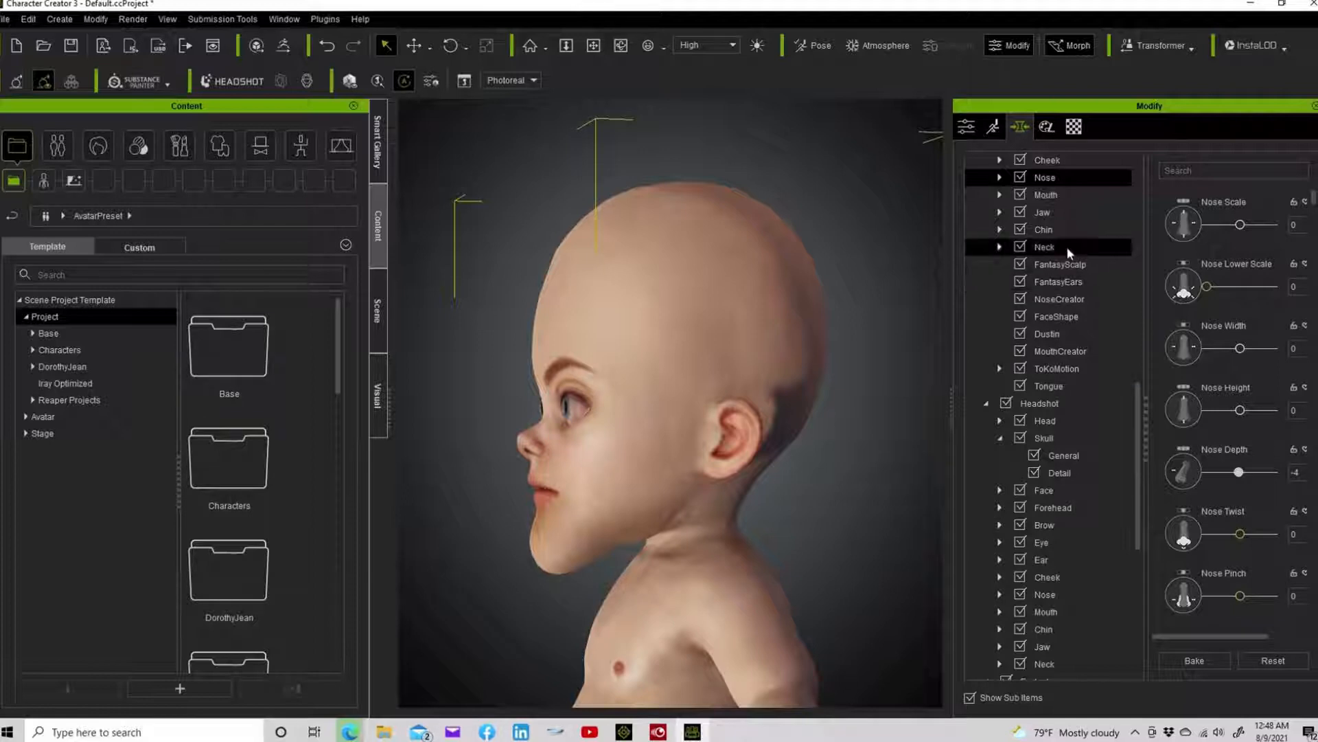
pyautogui.click(1076, 180)
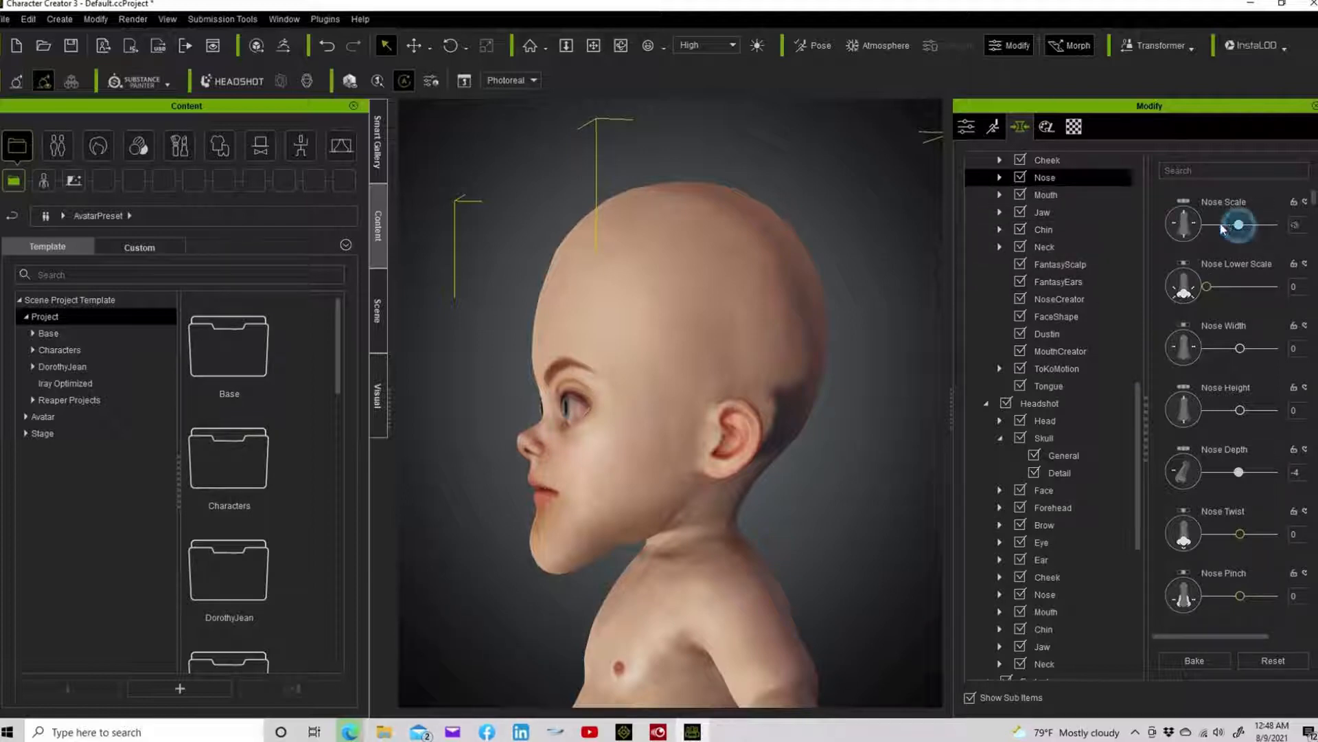
pyautogui.moveTo(1240, 225); pyautogui.dragTo(1103, 220)
pyautogui.click(1208, 661)
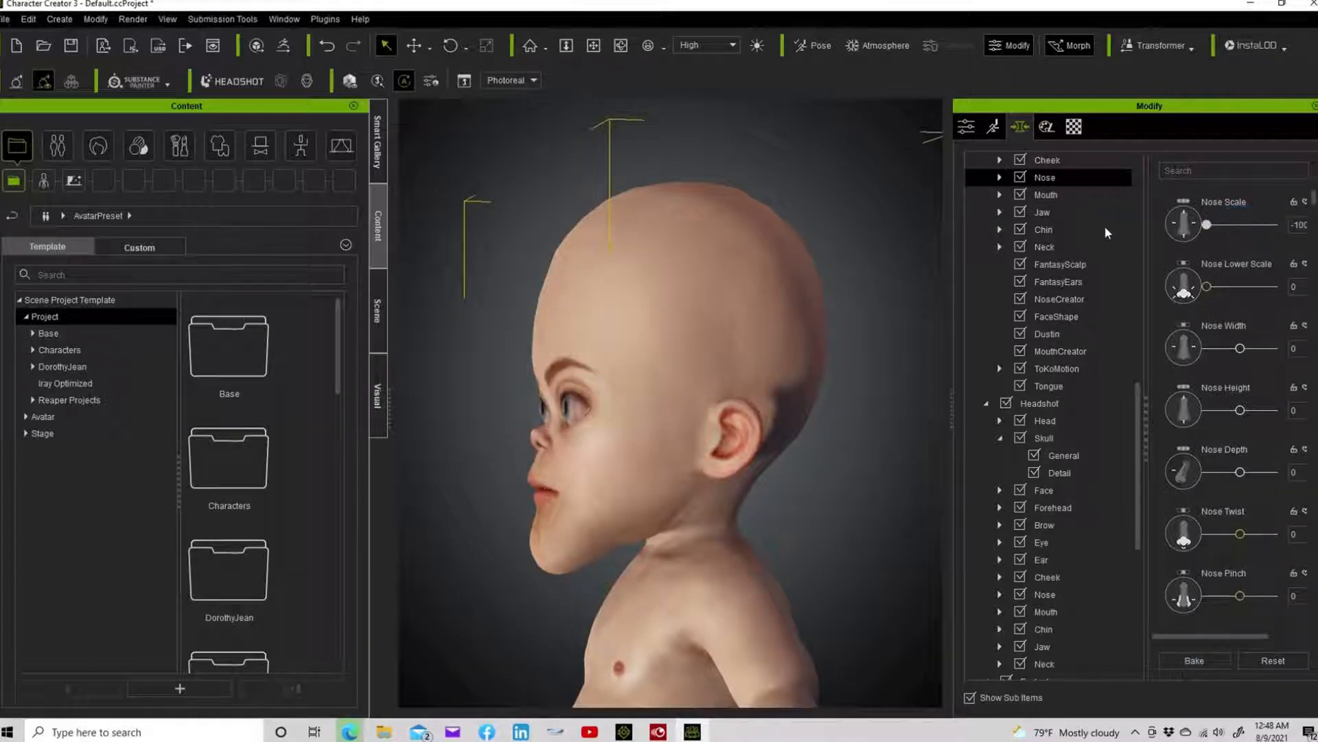
pyautogui.click(1214, 656)
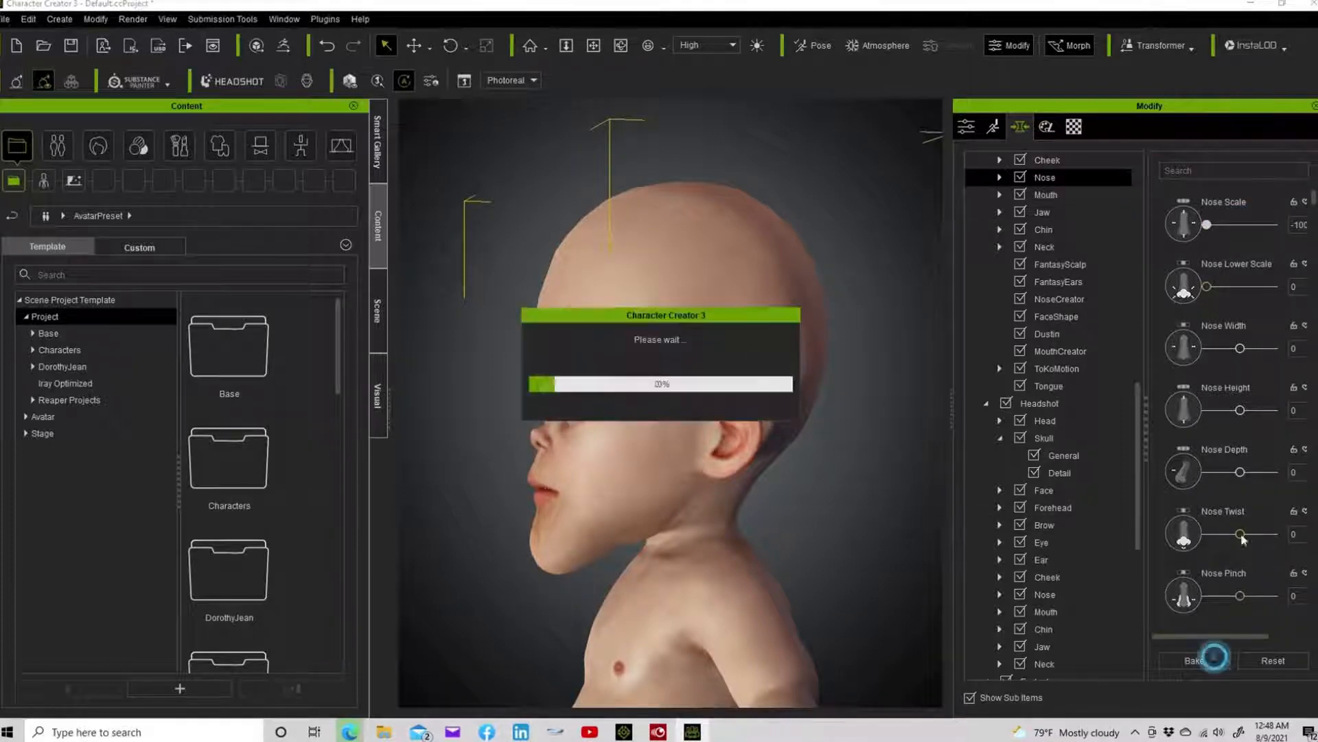
pyautogui.moveTo(1240, 225); pyautogui.dragTo(1182, 226)
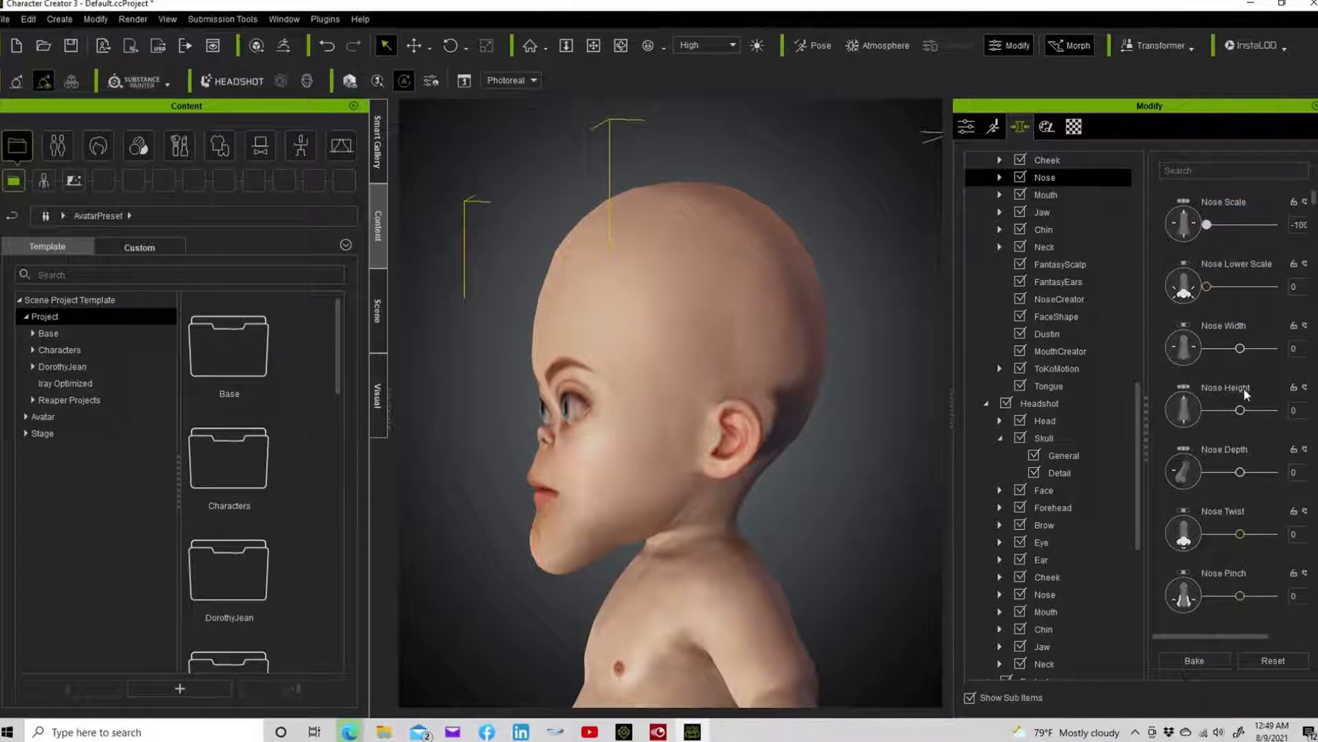
# Raise the nose by setting Nose Height to 100, baking it, and setting Nose Height to 100 again
pyautogui.moveTo(1240, 410); pyautogui.dragTo(1301, 406)
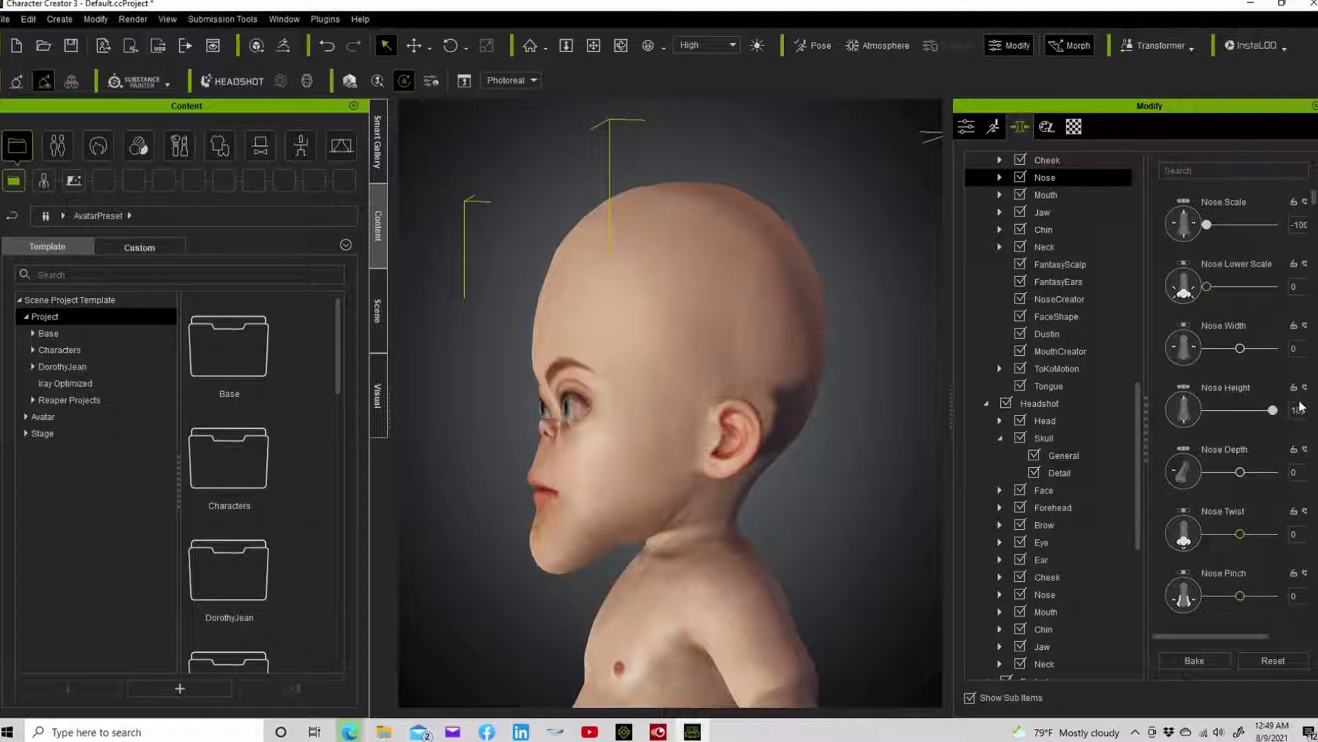
pyautogui.click(1197, 659)
pyautogui.moveTo(1240, 410); pyautogui.dragTo(1275, 410)
# Move the eyes closer together by setting the Headshot Eye Width to -100 five times, baking between the rounds
pyautogui.click(623, 45)
pyautogui.moveTo(707, 392); pyautogui.dragTo(852, 378)
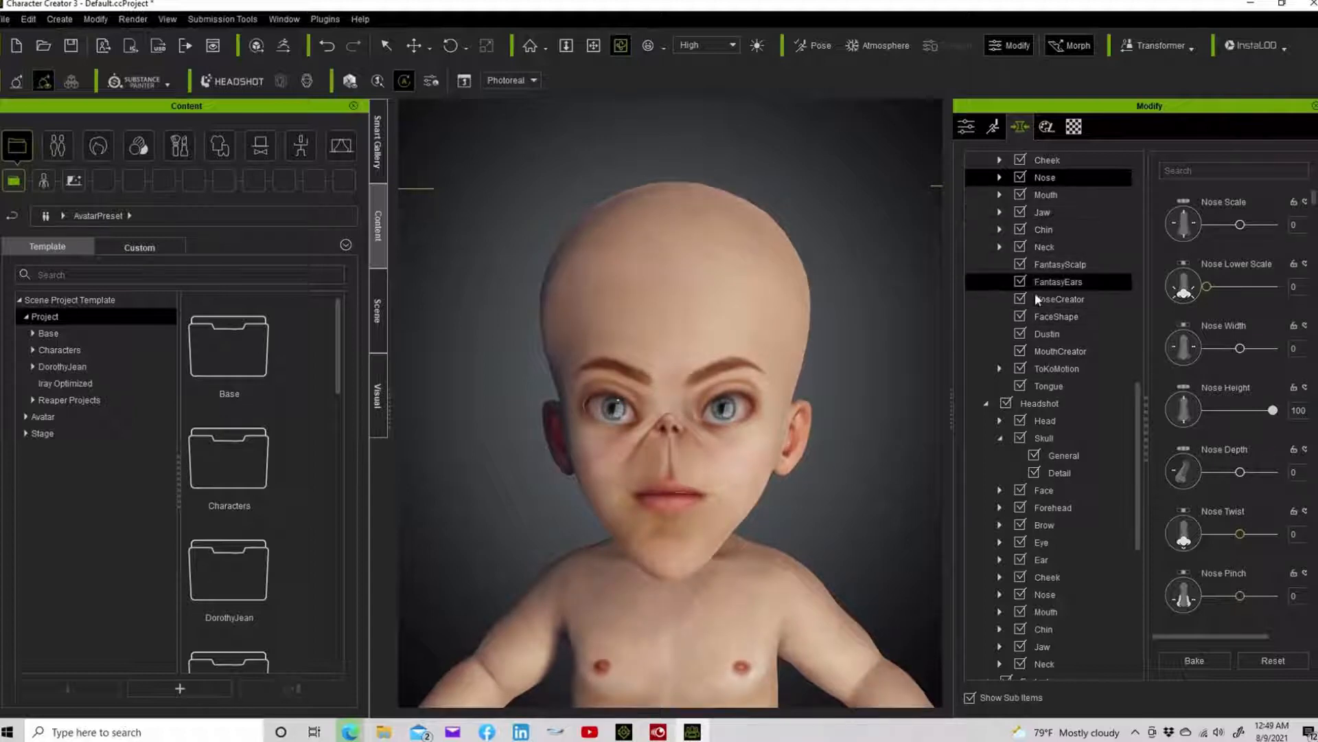
pyautogui.click(1061, 543)
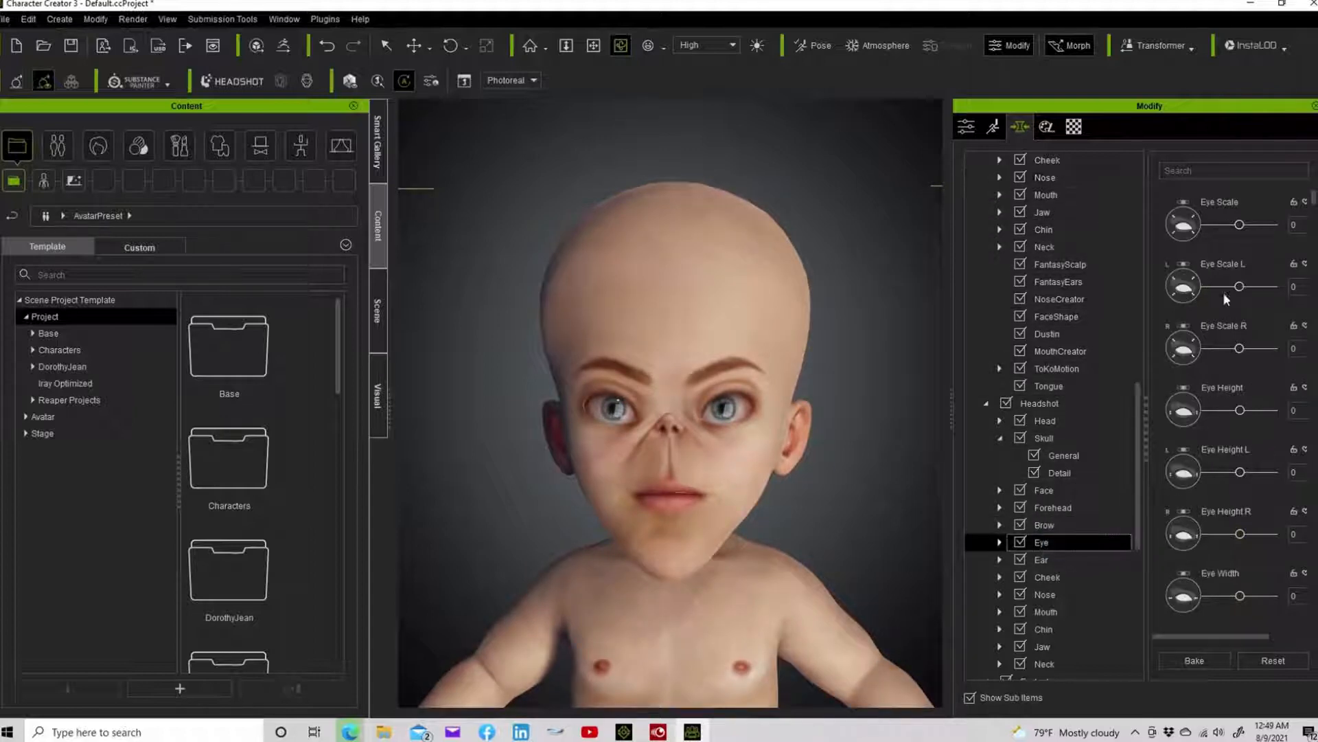
pyautogui.scroll(-1, 1222, 361)
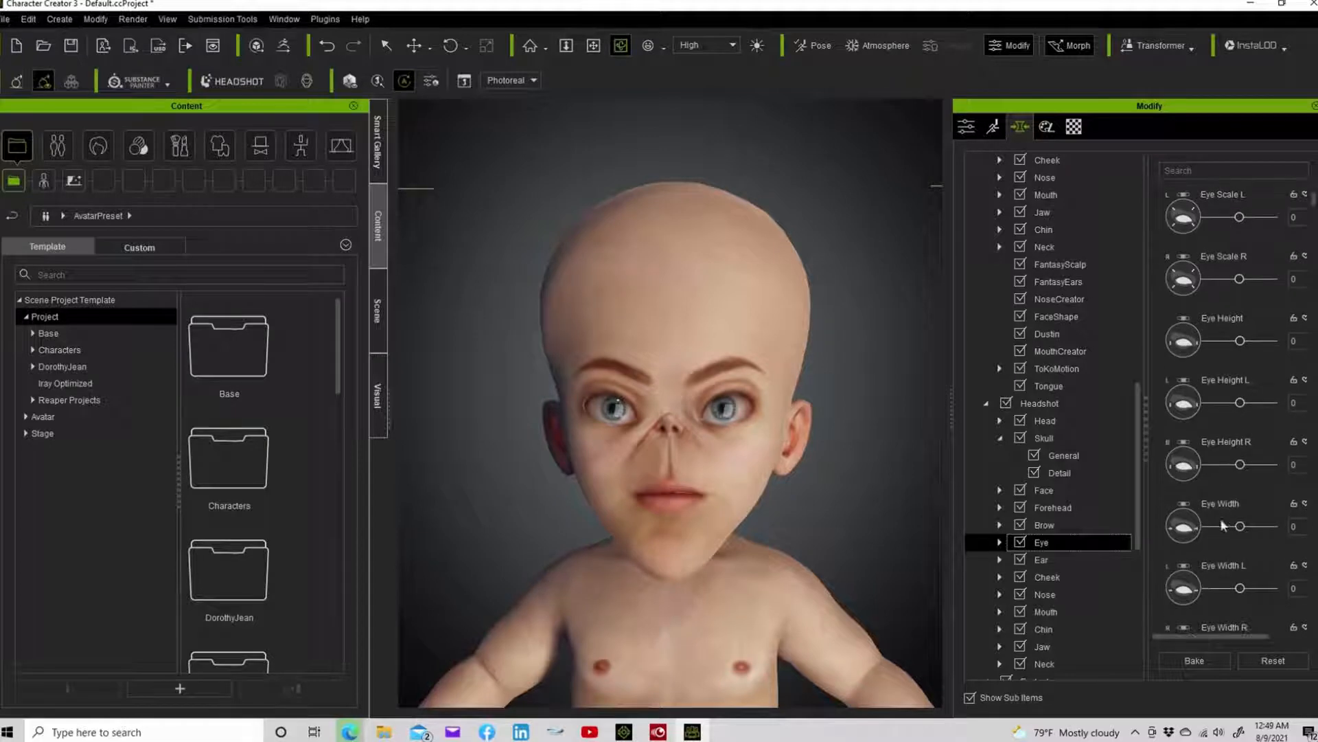
pyautogui.moveTo(1242, 525); pyautogui.dragTo(1104, 542)
pyautogui.click(1213, 663)
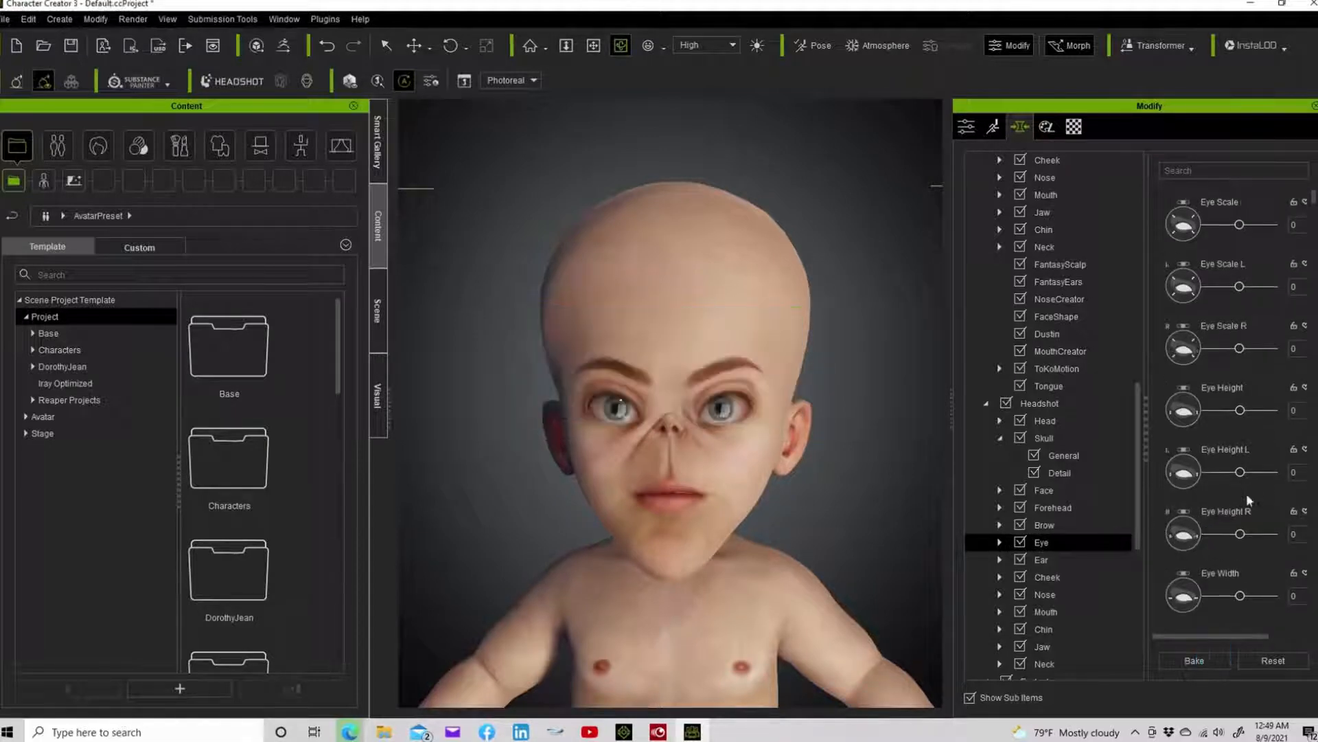
pyautogui.moveTo(1240, 595); pyautogui.dragTo(1097, 596)
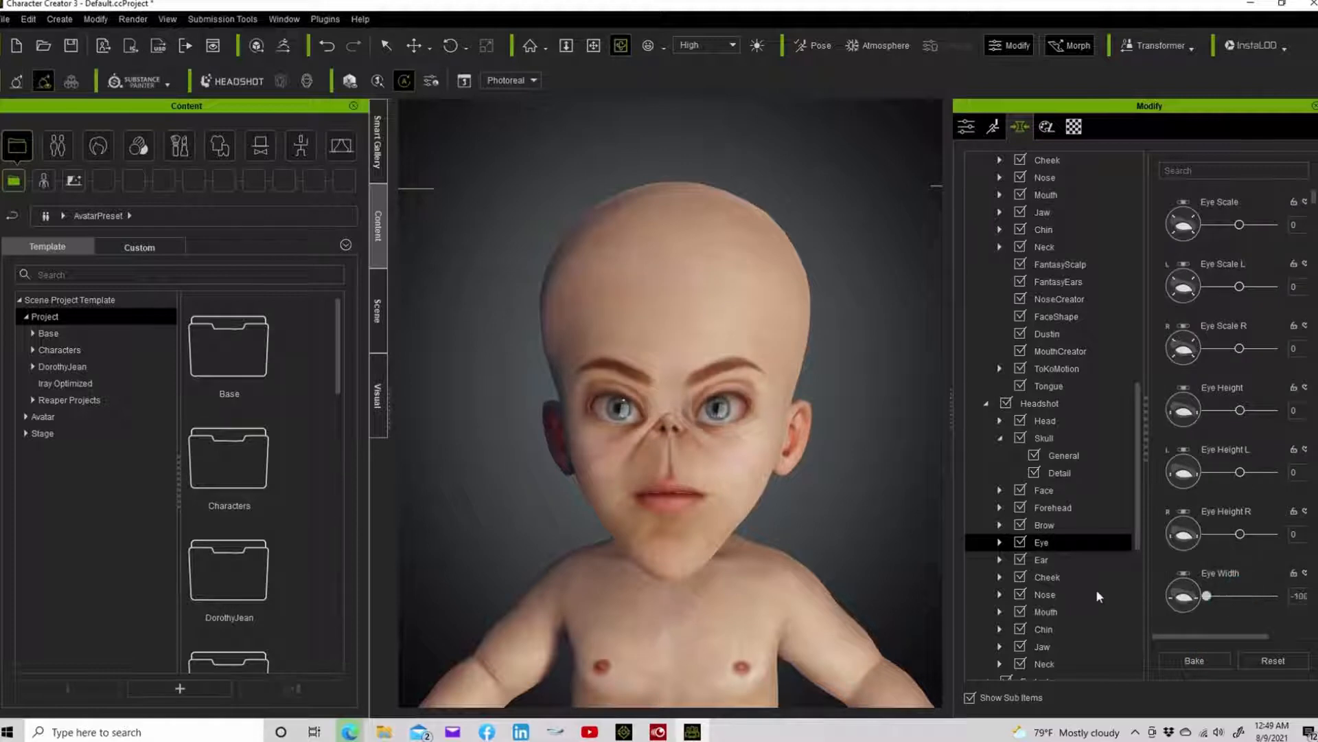
pyautogui.click(1192, 661)
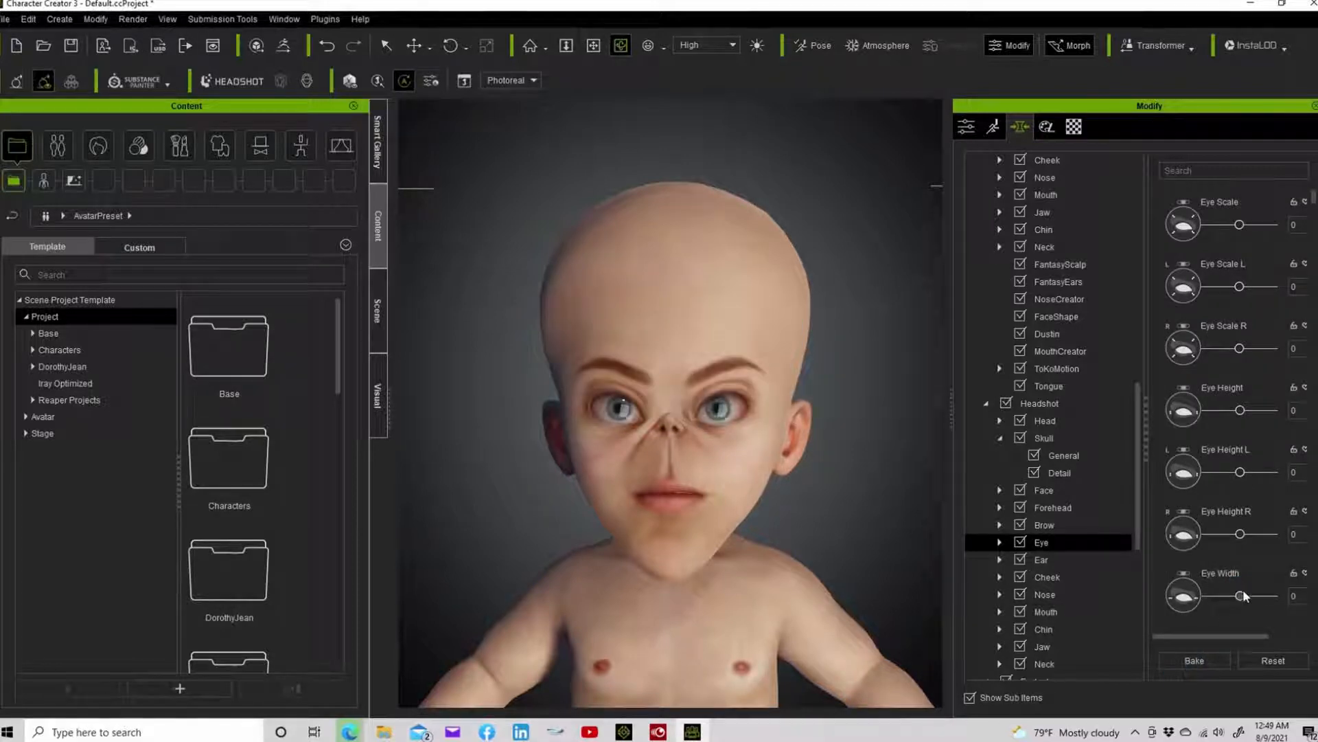
pyautogui.moveTo(1245, 596); pyautogui.dragTo(1099, 589)
pyautogui.click(1192, 660)
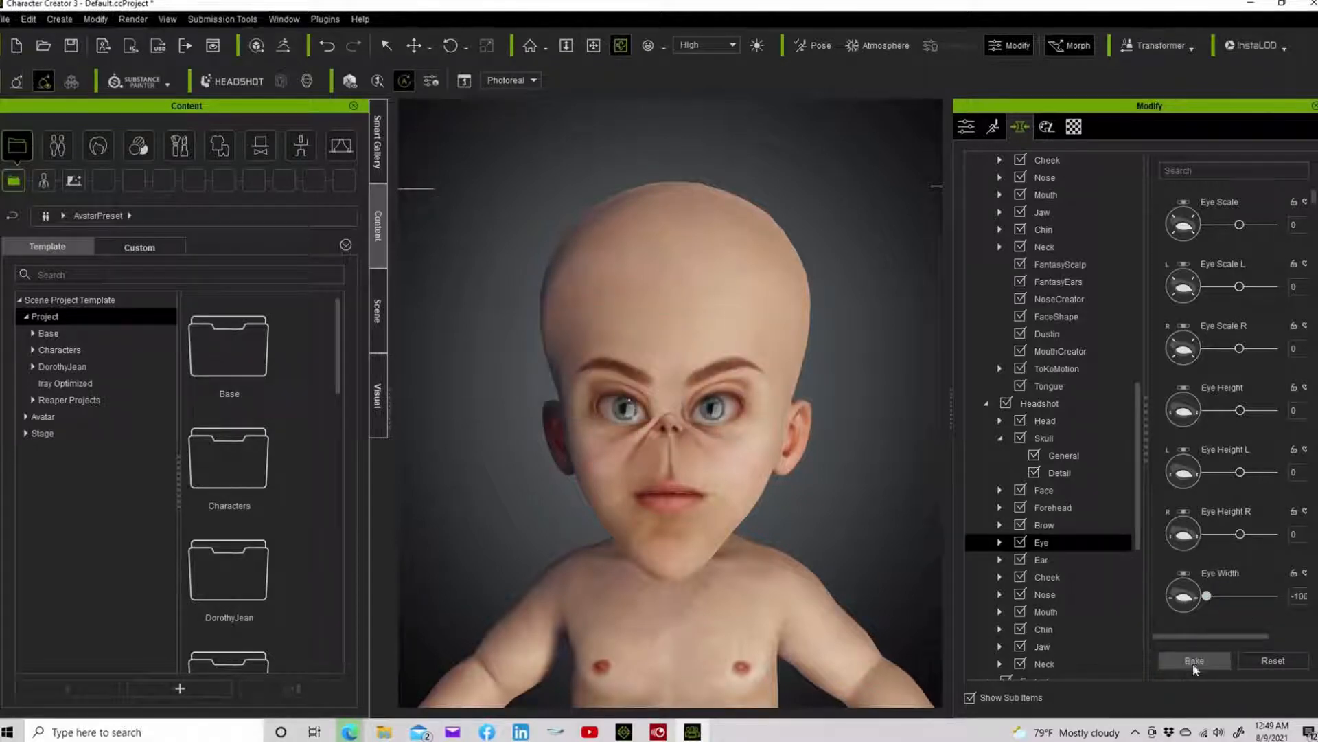
pyautogui.click(1193, 661)
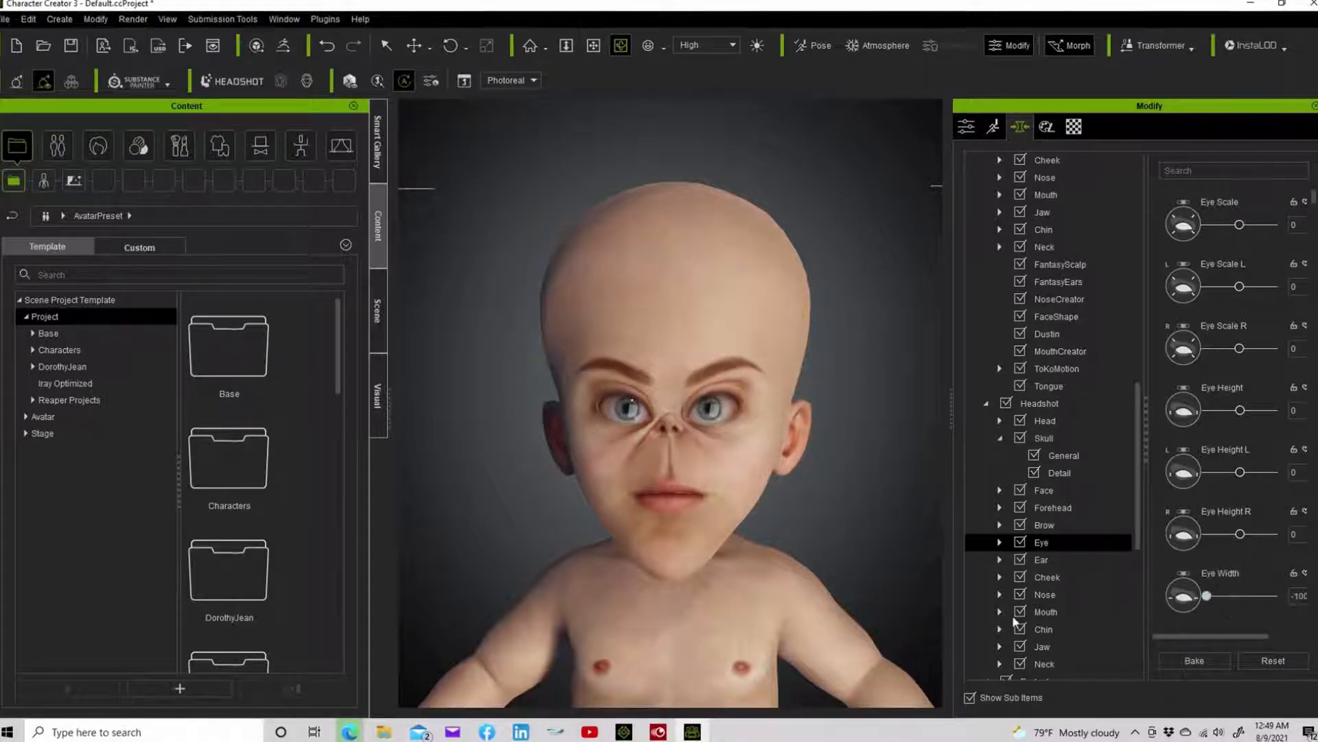
pyautogui.click(1210, 660)
pyautogui.moveTo(1241, 595); pyautogui.dragTo(1076, 588)
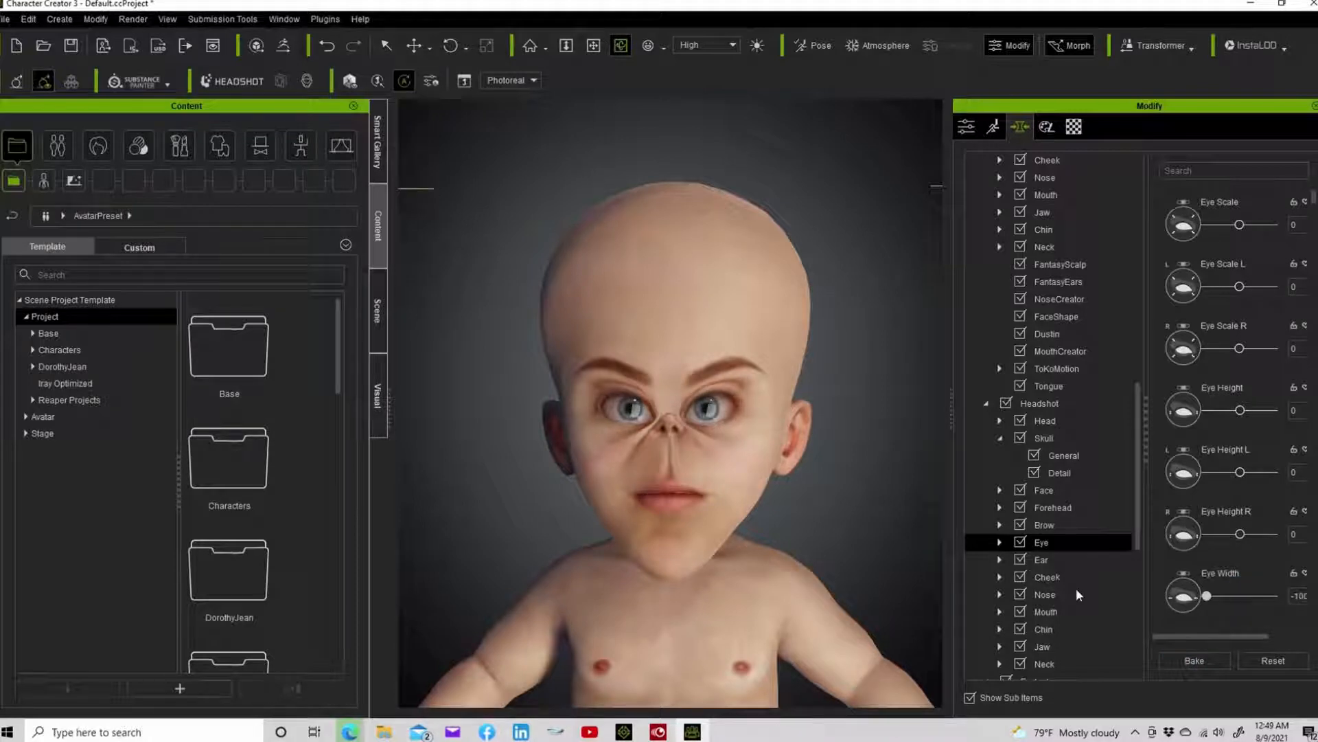
pyautogui.click(1186, 661)
pyautogui.moveTo(1238, 595); pyautogui.dragTo(1107, 592)
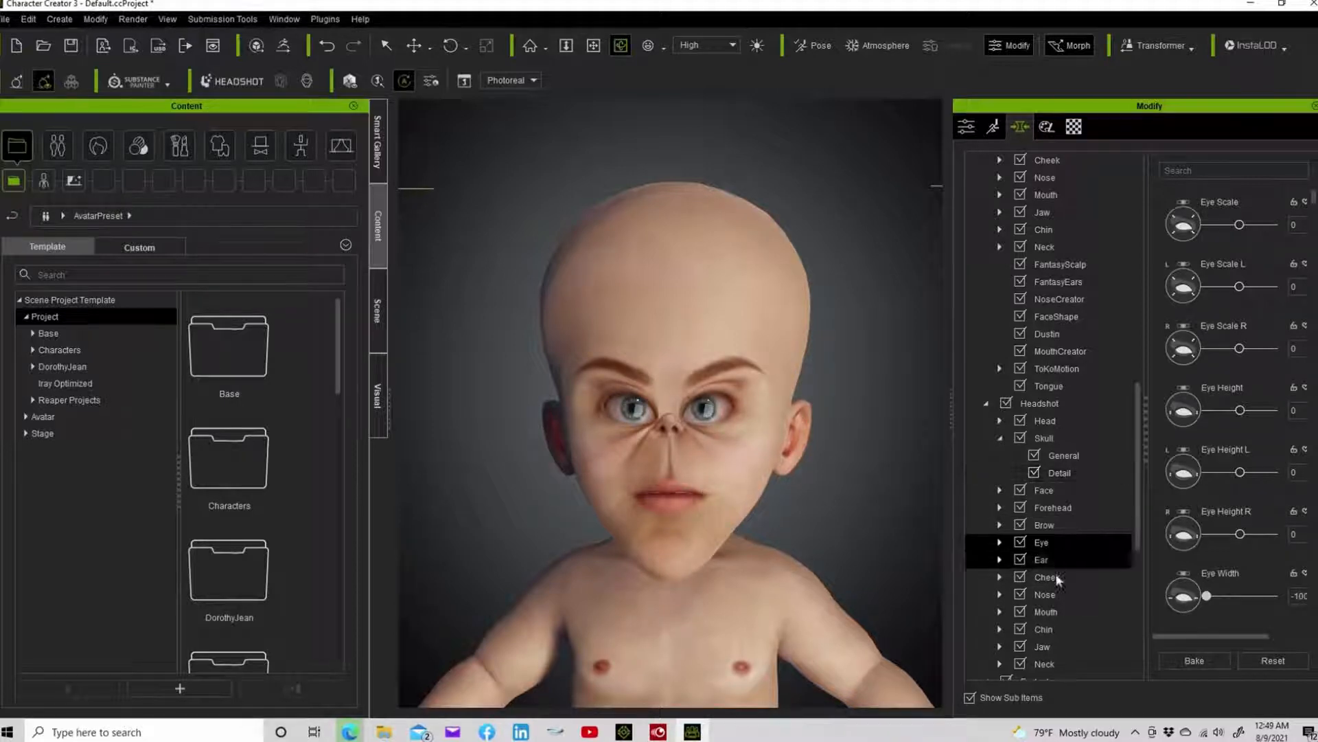
# Raise the mouth by baking the Headshot Mouth Height at 100 three times, and lower it slightly with Mouth Height at -100
pyautogui.click(1052, 610)
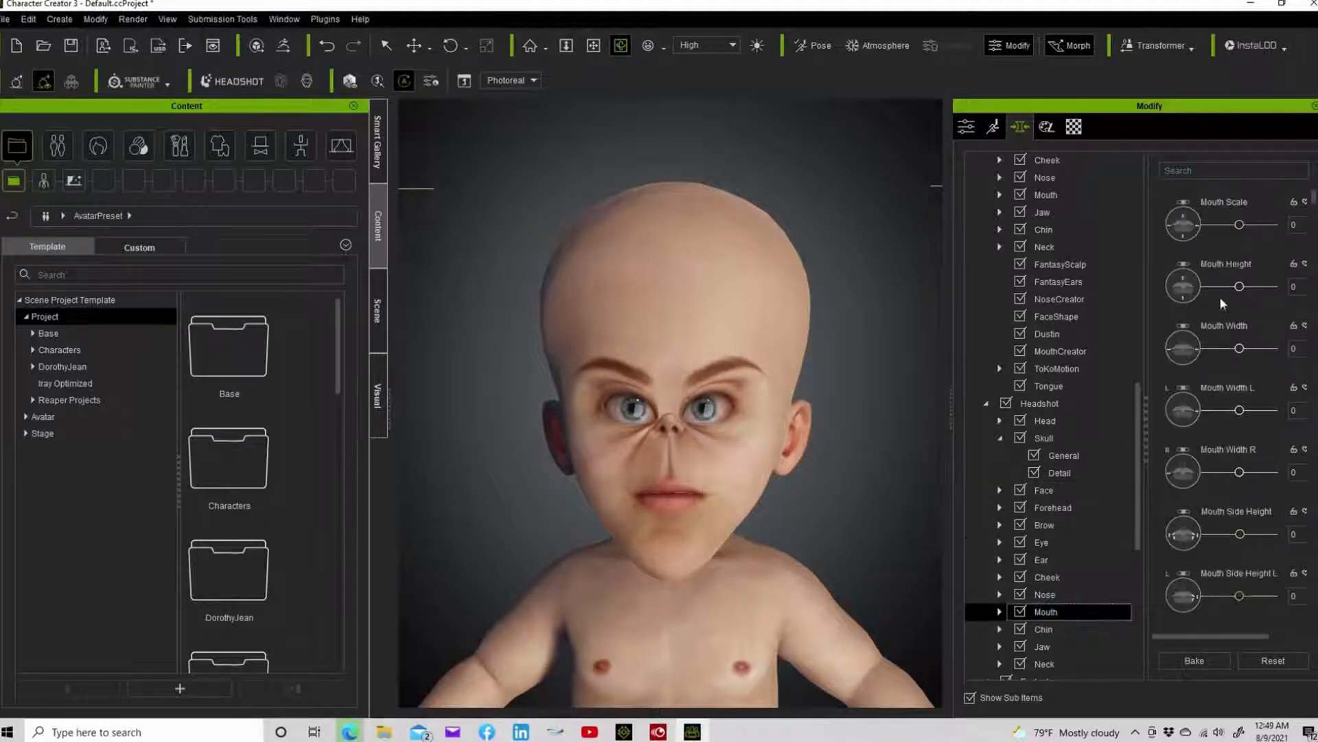
pyautogui.moveTo(1237, 287); pyautogui.dragTo(1275, 287)
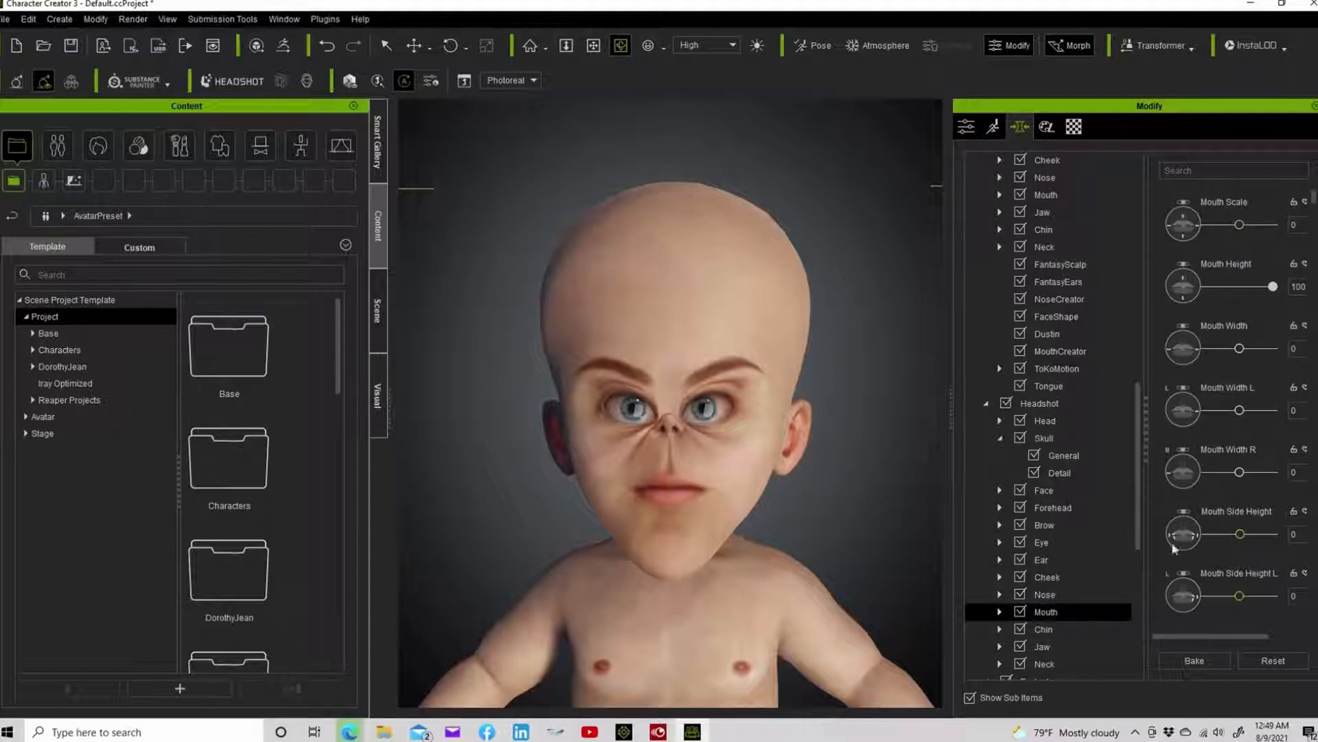
pyautogui.click(1177, 658)
pyautogui.moveTo(1240, 287); pyautogui.dragTo(1274, 287)
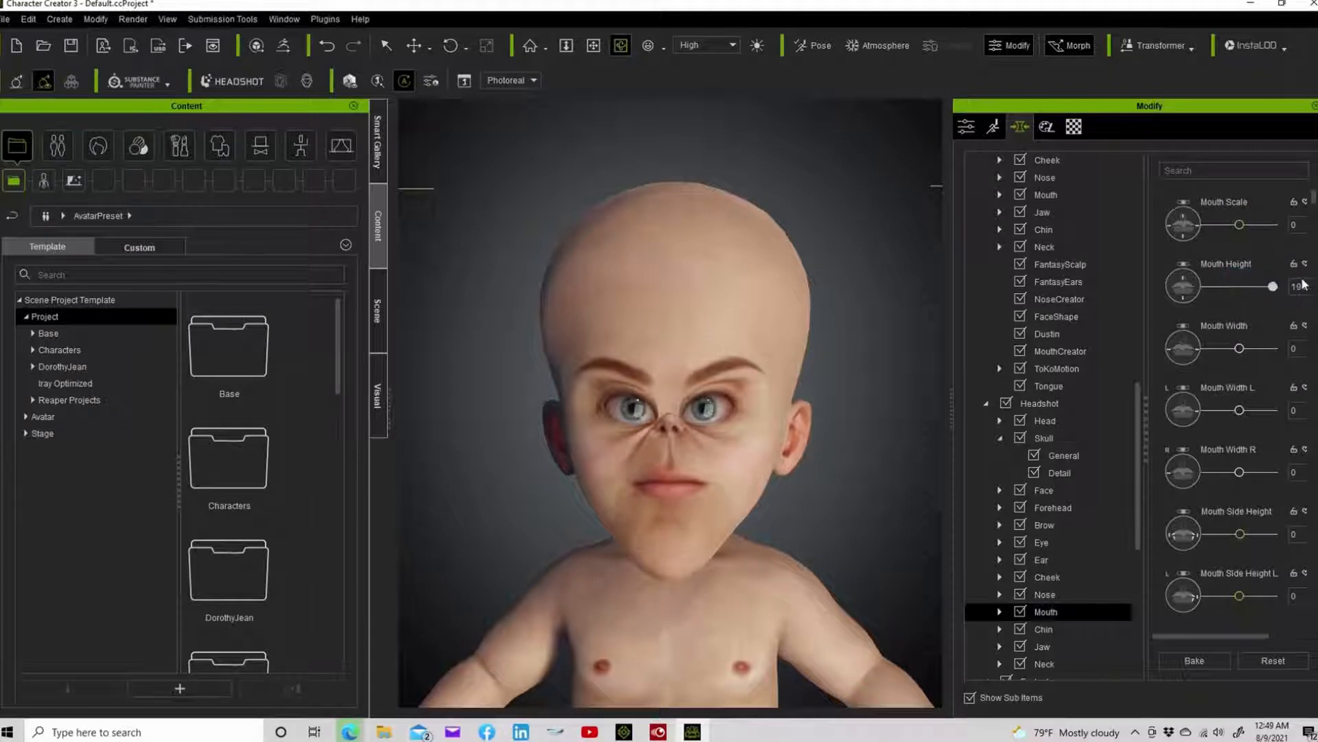
pyautogui.click(1201, 661)
pyautogui.moveTo(1239, 287); pyautogui.dragTo(1274, 287)
pyautogui.click(1190, 662)
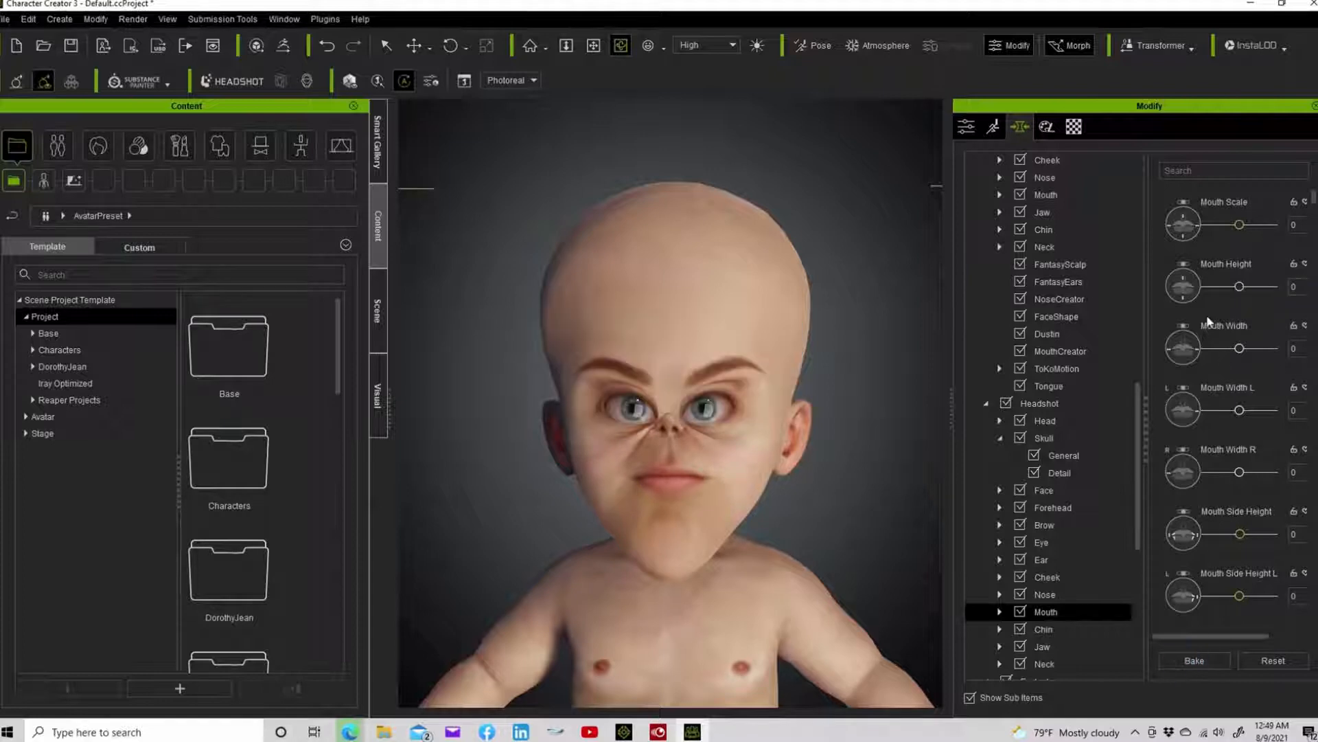
pyautogui.moveTo(1240, 286); pyautogui.dragTo(1171, 302)
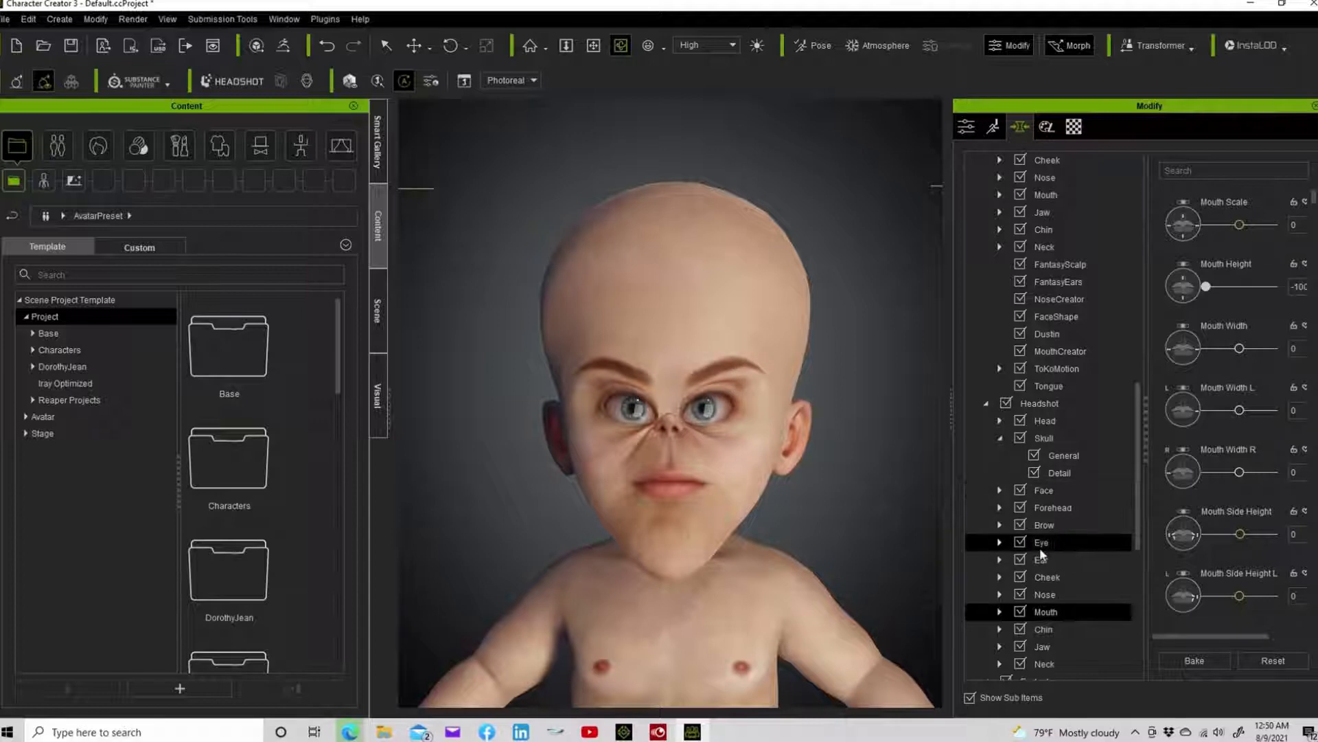
# Look through the Headshot eye's Crease and Fold morphs, widening the slider list so the value fields show
pyautogui.click(1000, 541)
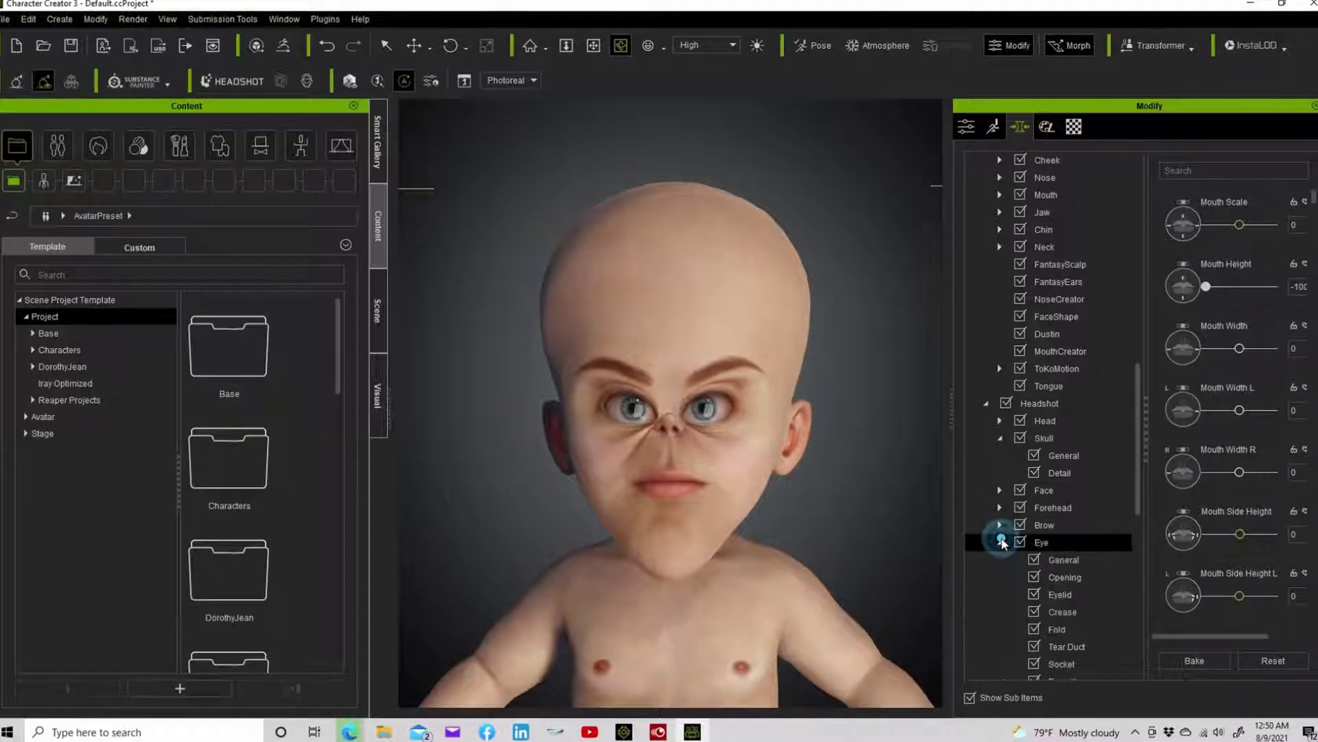
pyautogui.scroll(-2, 1073, 625)
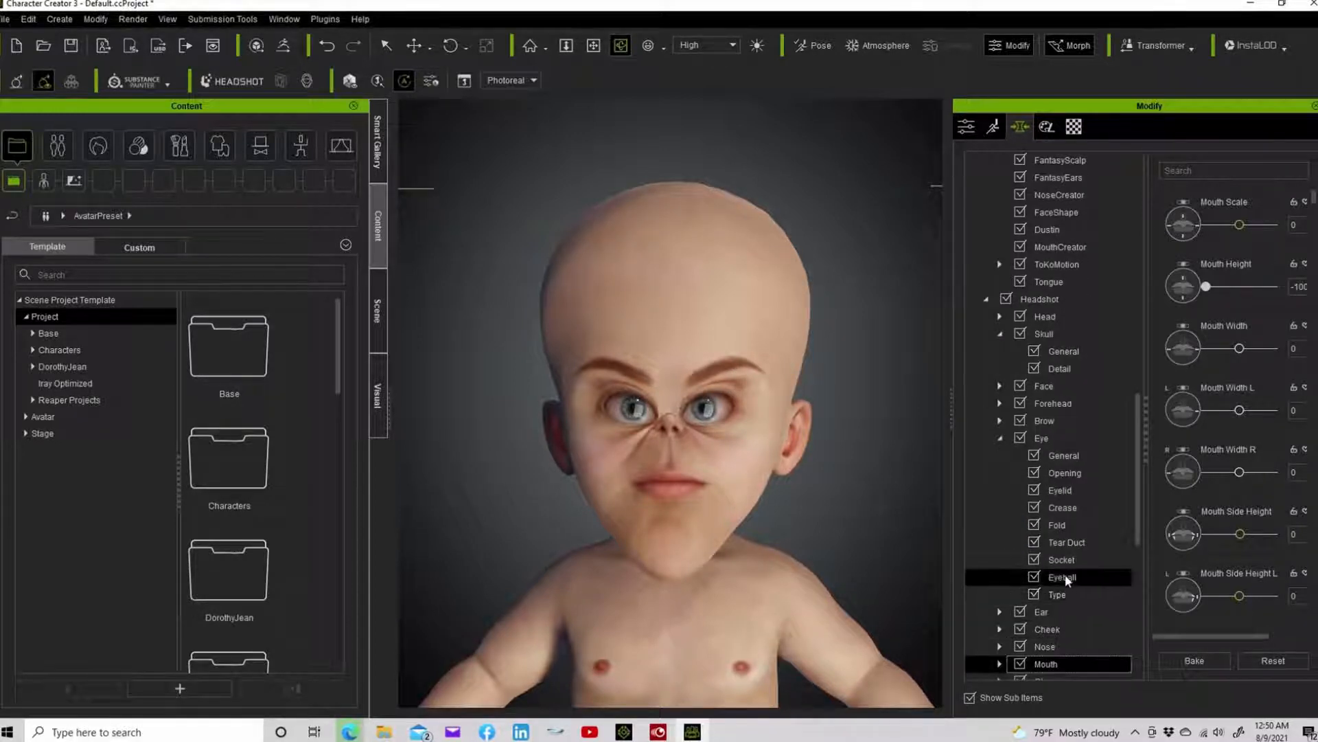
pyautogui.click(1087, 506)
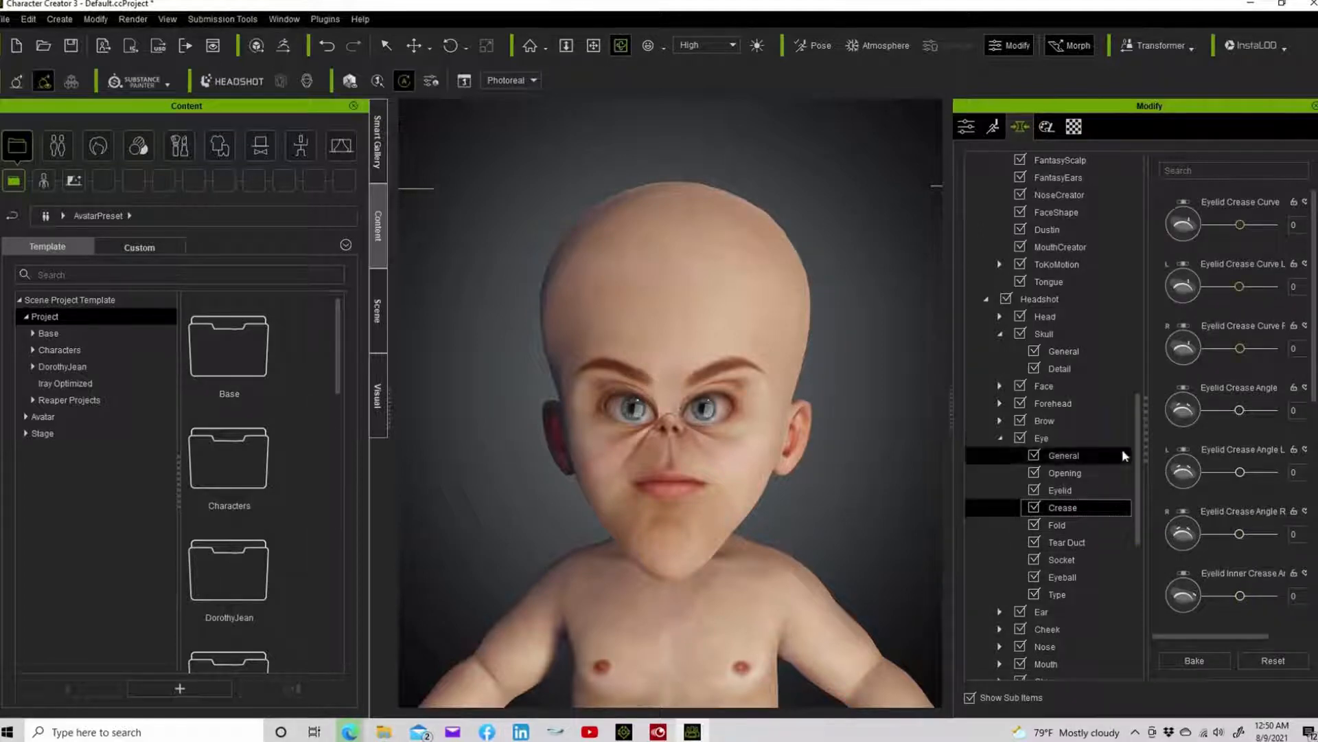
pyautogui.click(1058, 527)
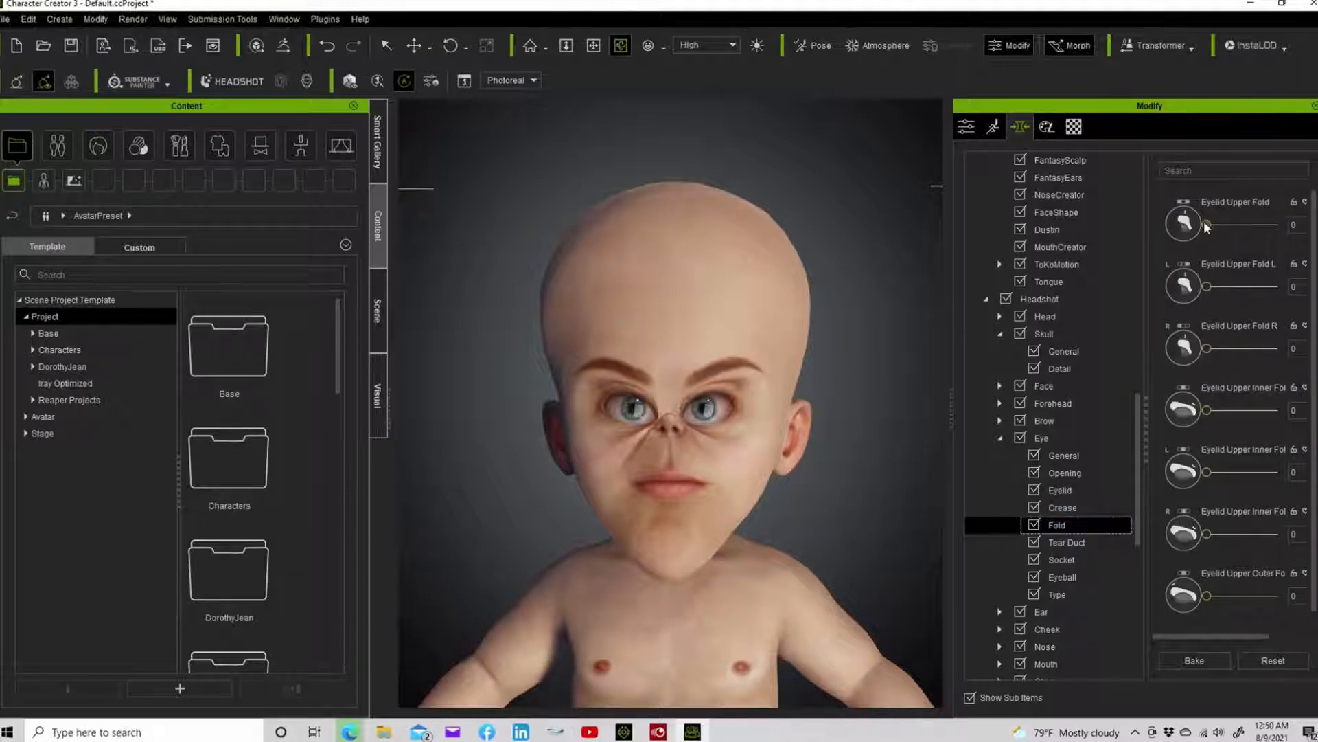
pyautogui.moveTo(1206, 226); pyautogui.dragTo(1156, 224)
pyautogui.scroll(-2, 1214, 467)
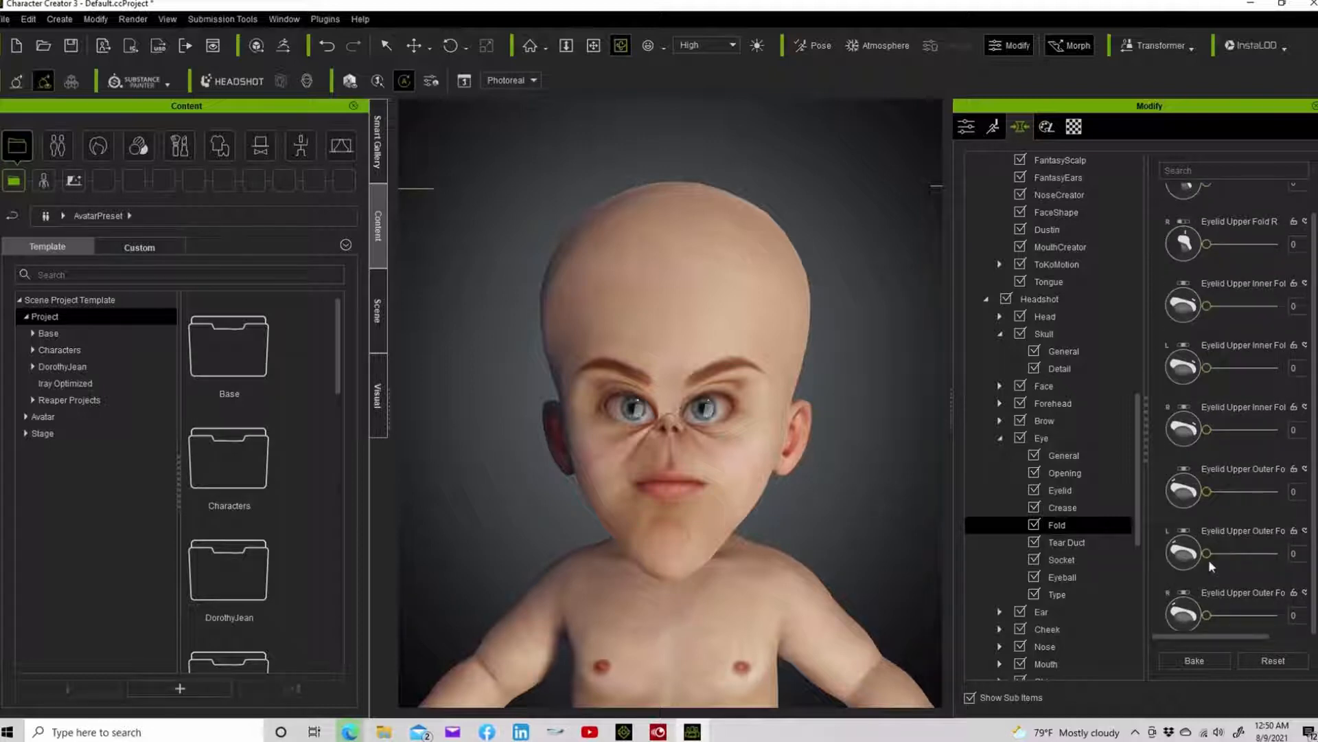
pyautogui.scroll(-1, 1209, 559)
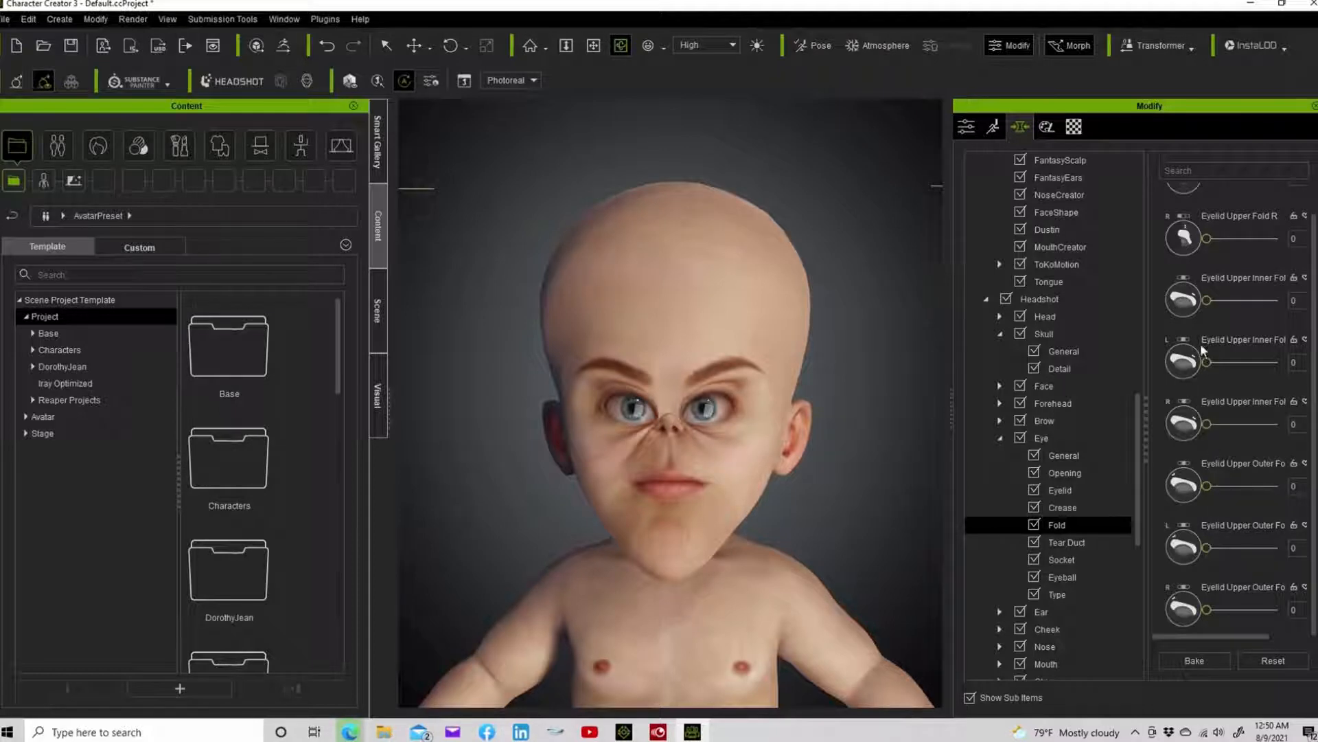
pyautogui.scroll(1, 1226, 458)
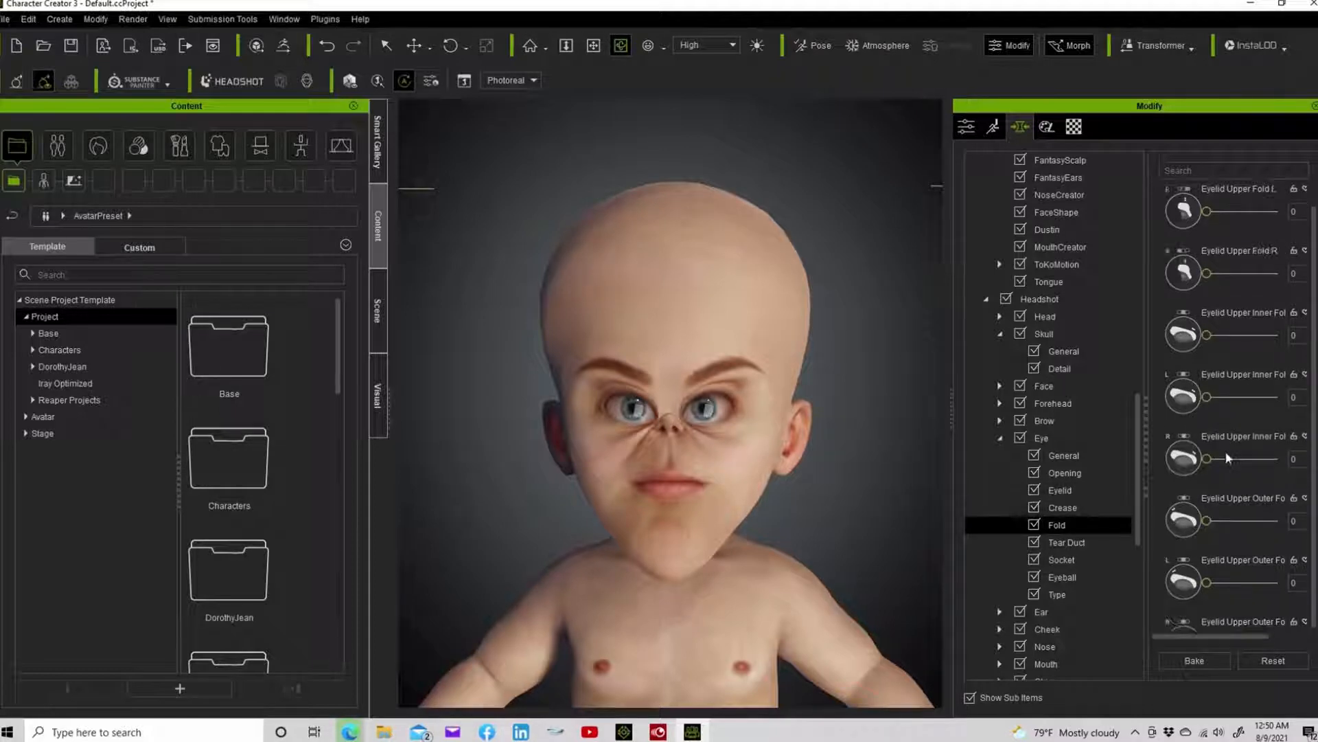
pyautogui.scroll(2, 1226, 381)
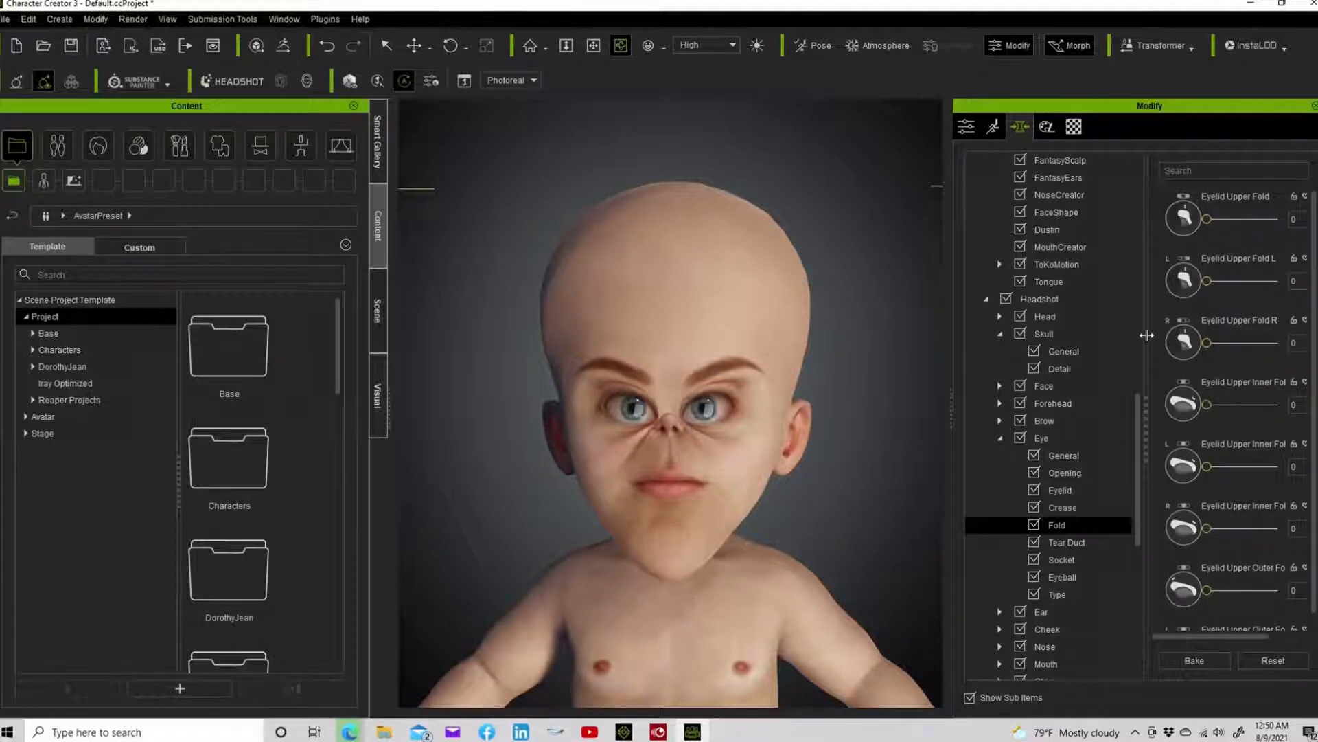
pyautogui.moveTo(1142, 332); pyautogui.dragTo(1113, 331)
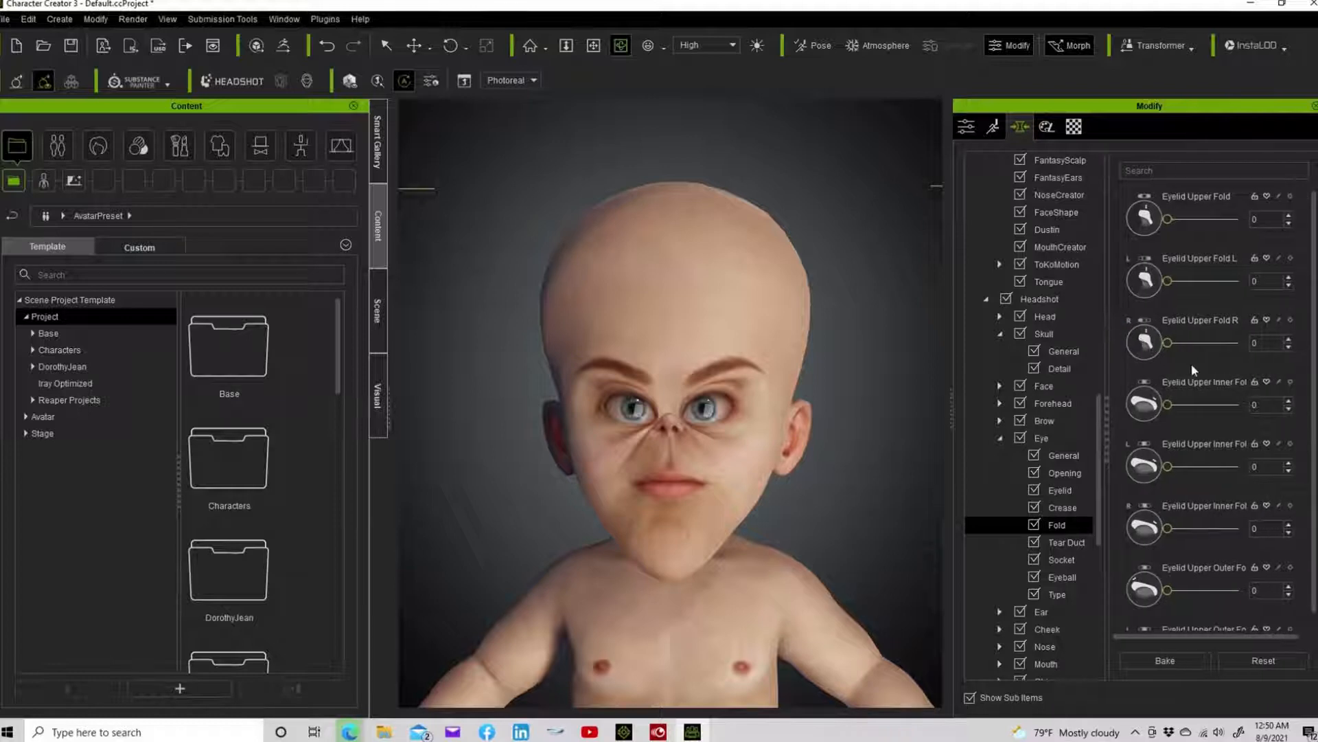
pyautogui.scroll(1, 1189, 323)
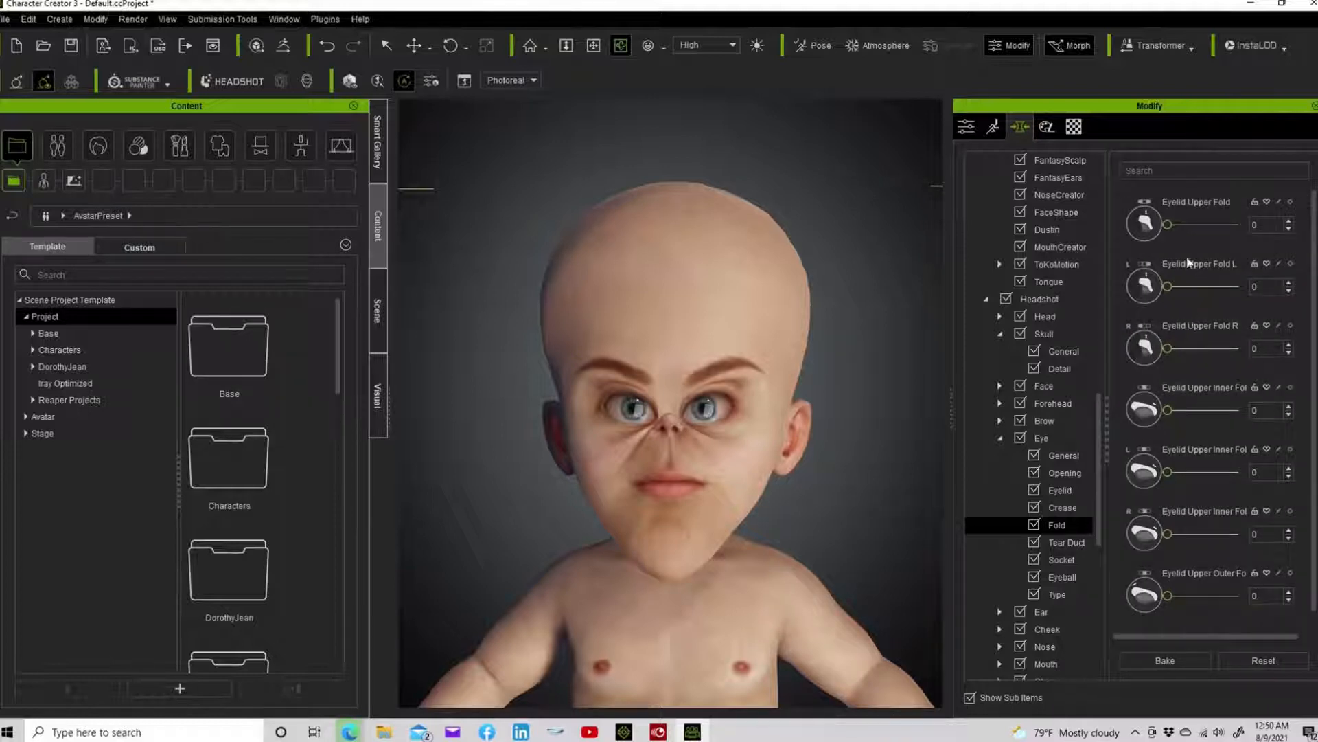
pyautogui.click(1056, 508)
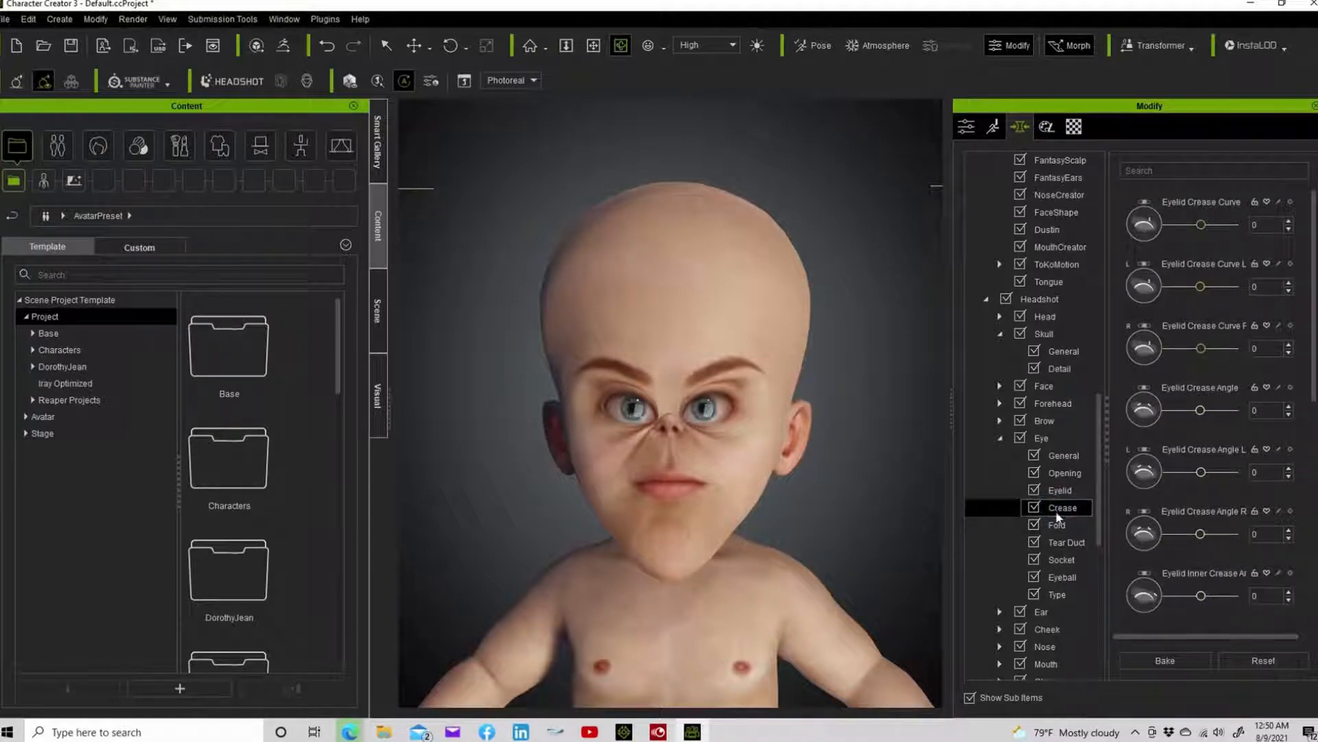
pyautogui.click(1058, 524)
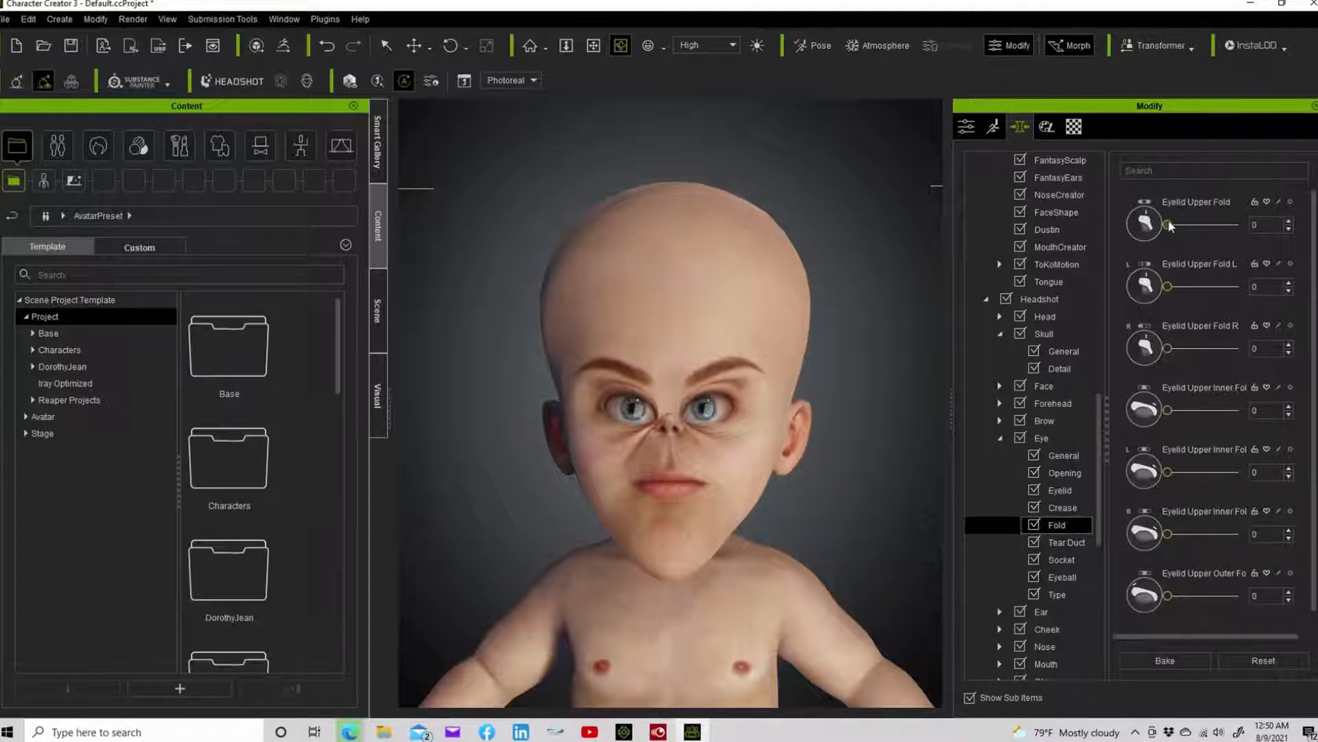
# Set the Headshot Eyelid Upper Outer Fold to 13 and bake the morph
pyautogui.scroll(-2, 1184, 261)
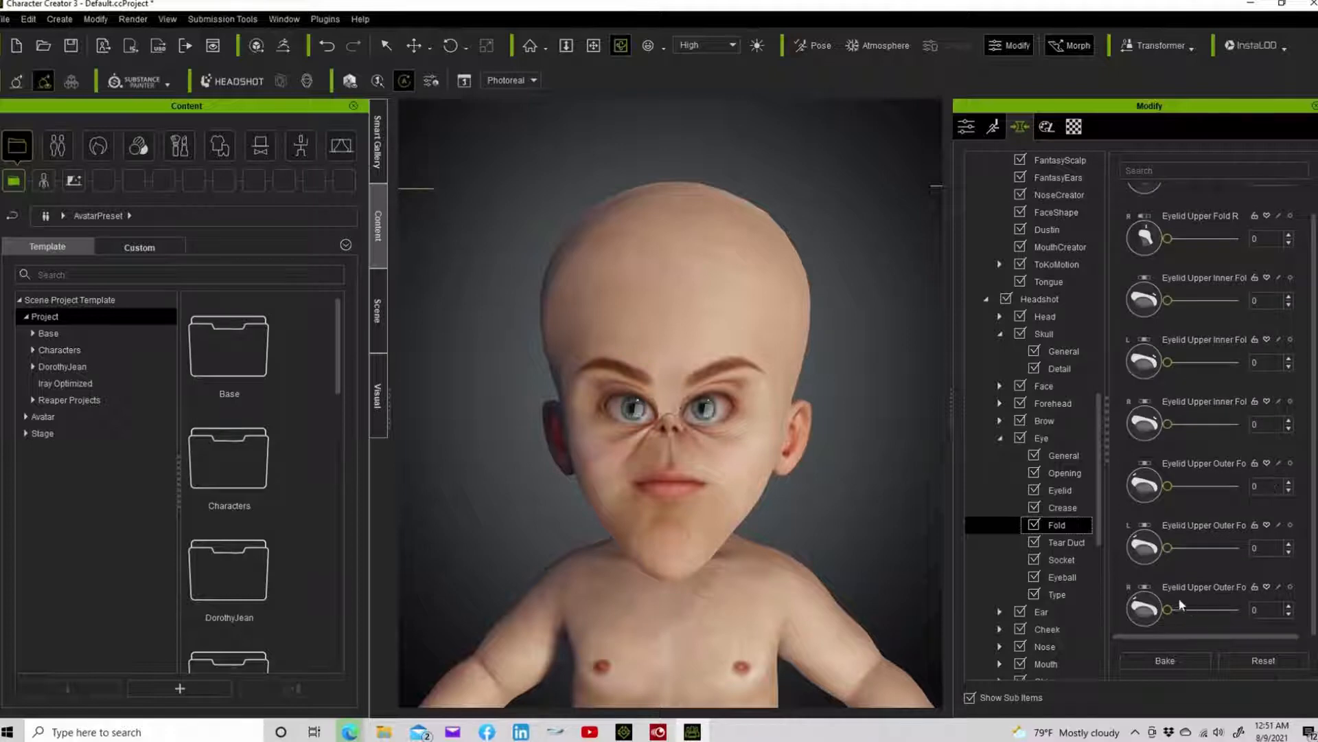
pyautogui.click(1167, 610)
pyautogui.moveTo(1228, 612); pyautogui.dragTo(1167, 609)
pyautogui.moveTo(1220, 547); pyautogui.dragTo(1168, 547)
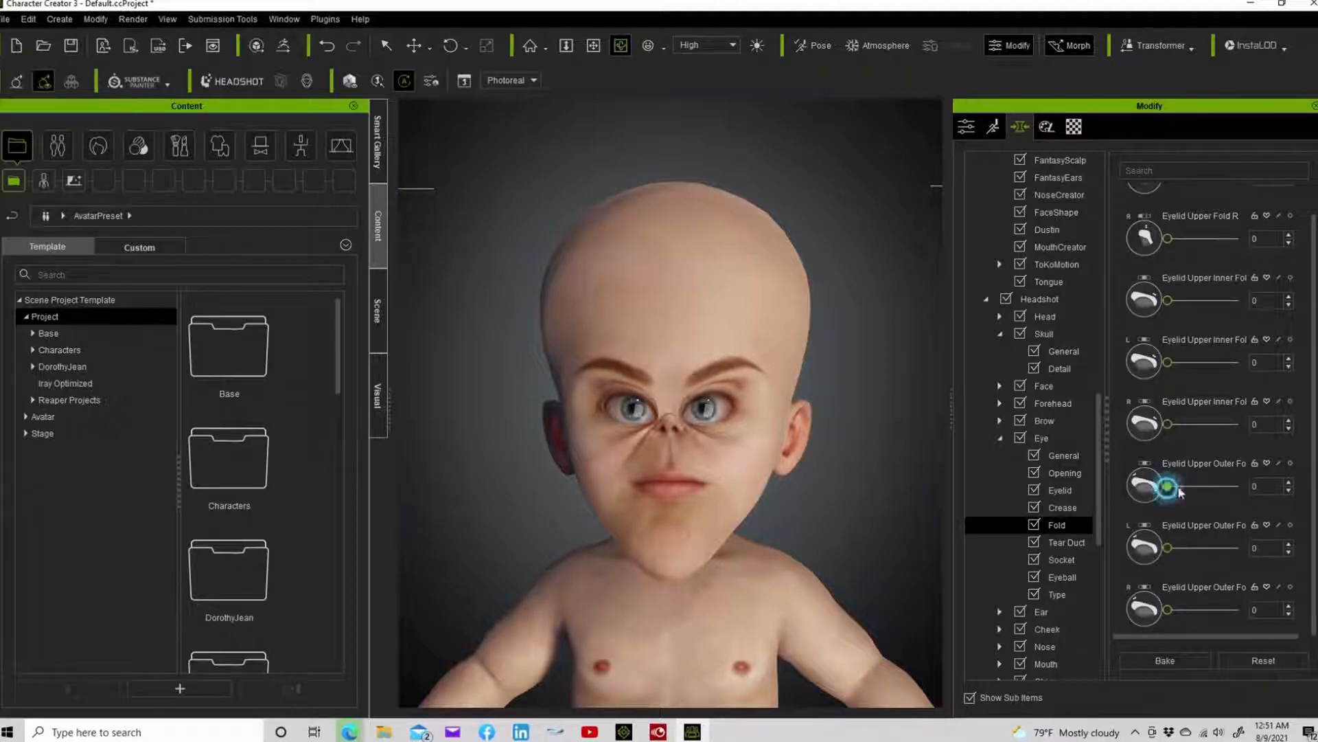
pyautogui.moveTo(1179, 489)
pyautogui.mouseDown()
pyautogui.moveTo(1251, 484)
pyautogui.moveTo(1176, 485)
pyautogui.mouseUp()
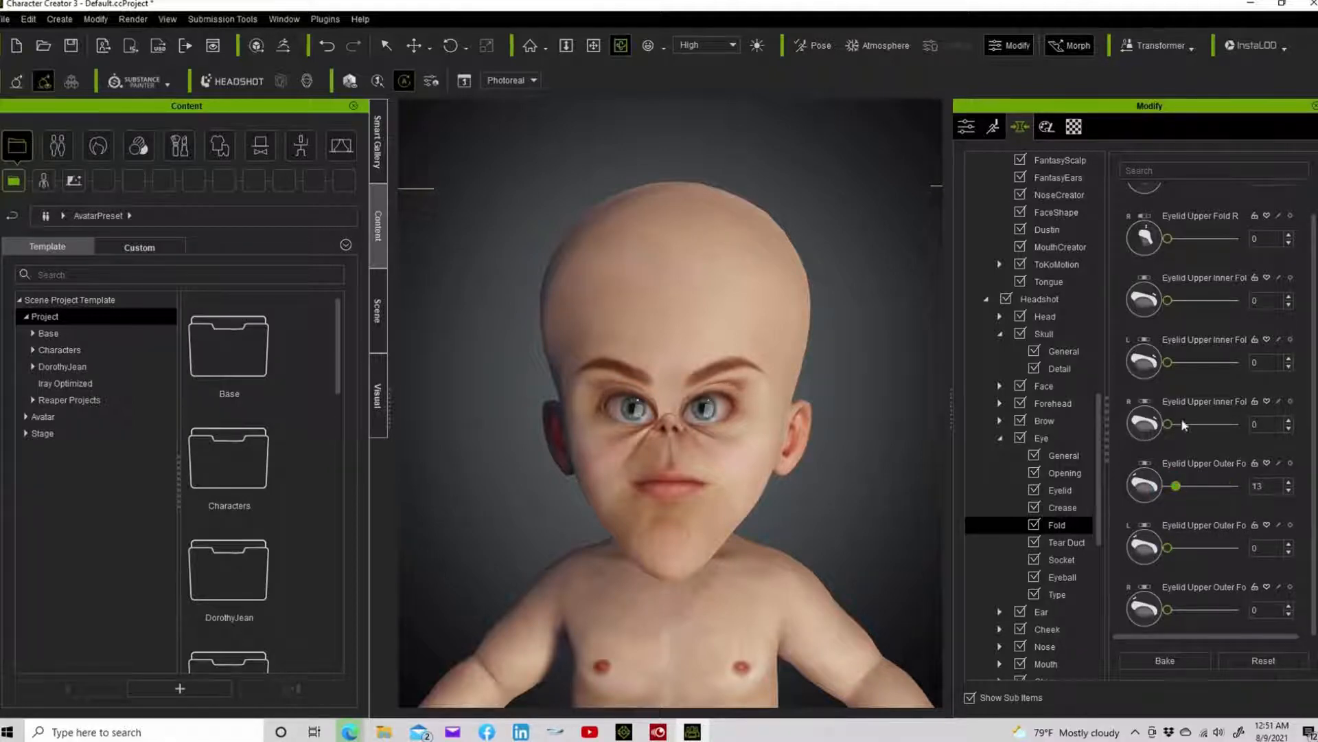
pyautogui.scroll(1, 1192, 376)
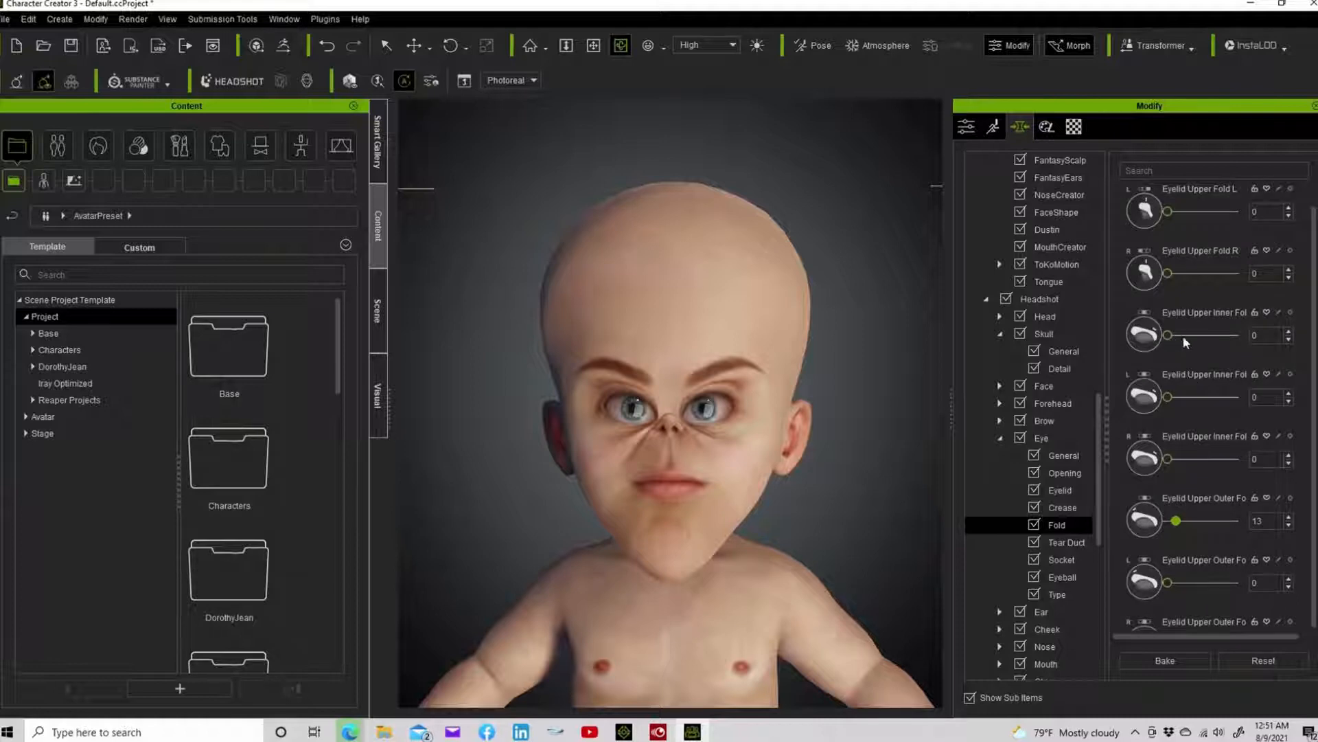
pyautogui.scroll(1, 1182, 312)
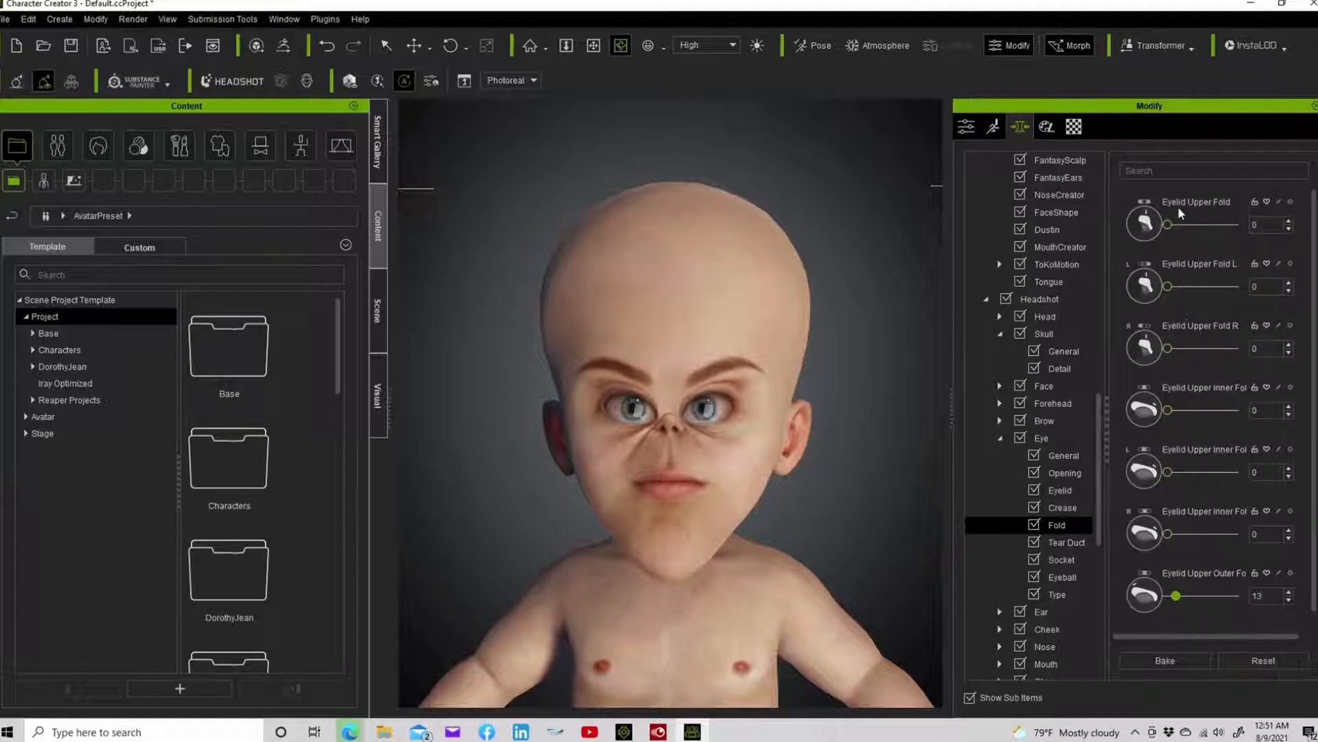
pyautogui.moveTo(1167, 224)
pyautogui.mouseDown()
pyautogui.moveTo(1270, 225)
pyautogui.moveTo(1145, 228)
pyautogui.mouseUp()
pyautogui.click(1147, 659)
# Try an Eyelid Upper Fold value of 150
pyautogui.doubleClick(1263, 225)
pyautogui.write('150')
pyautogui.press('Return')
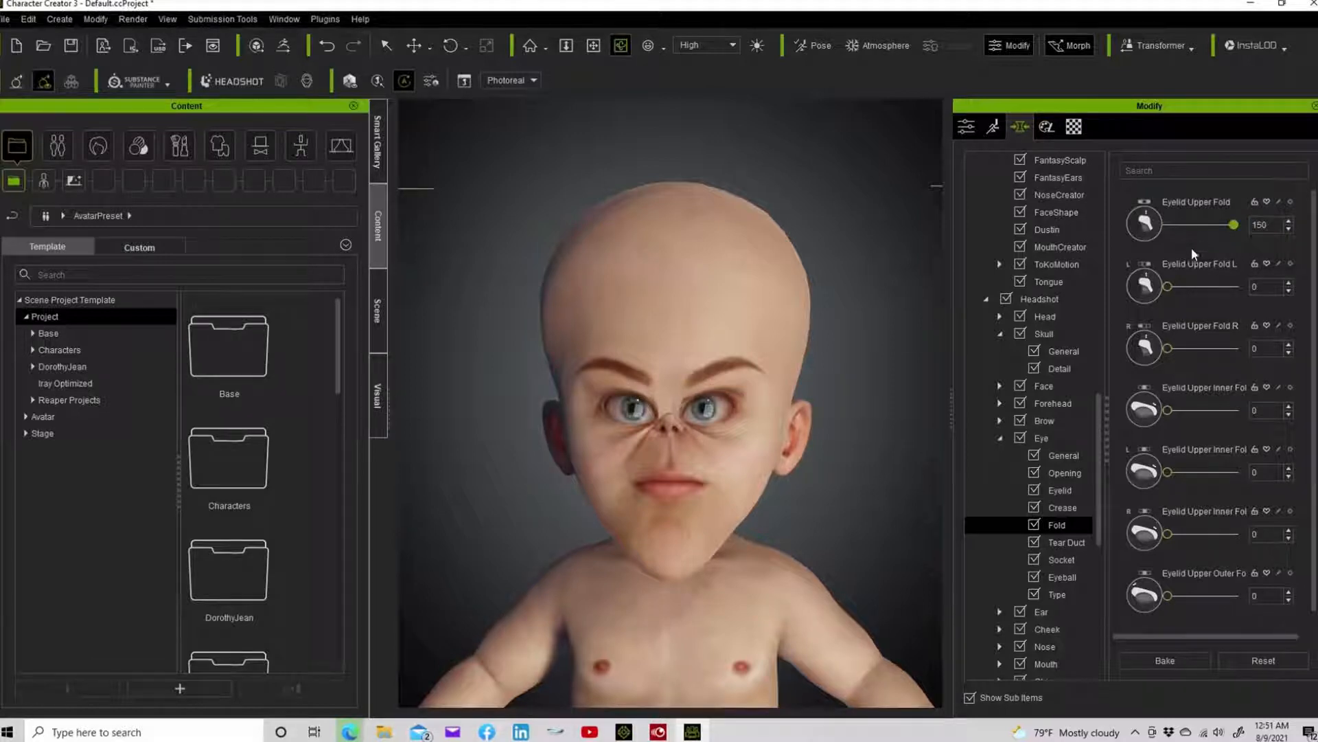
# Set the Eyelid Upper Fold to -150
pyautogui.doubleClick(1267, 227)
pyautogui.write('-150')
pyautogui.press('Return')
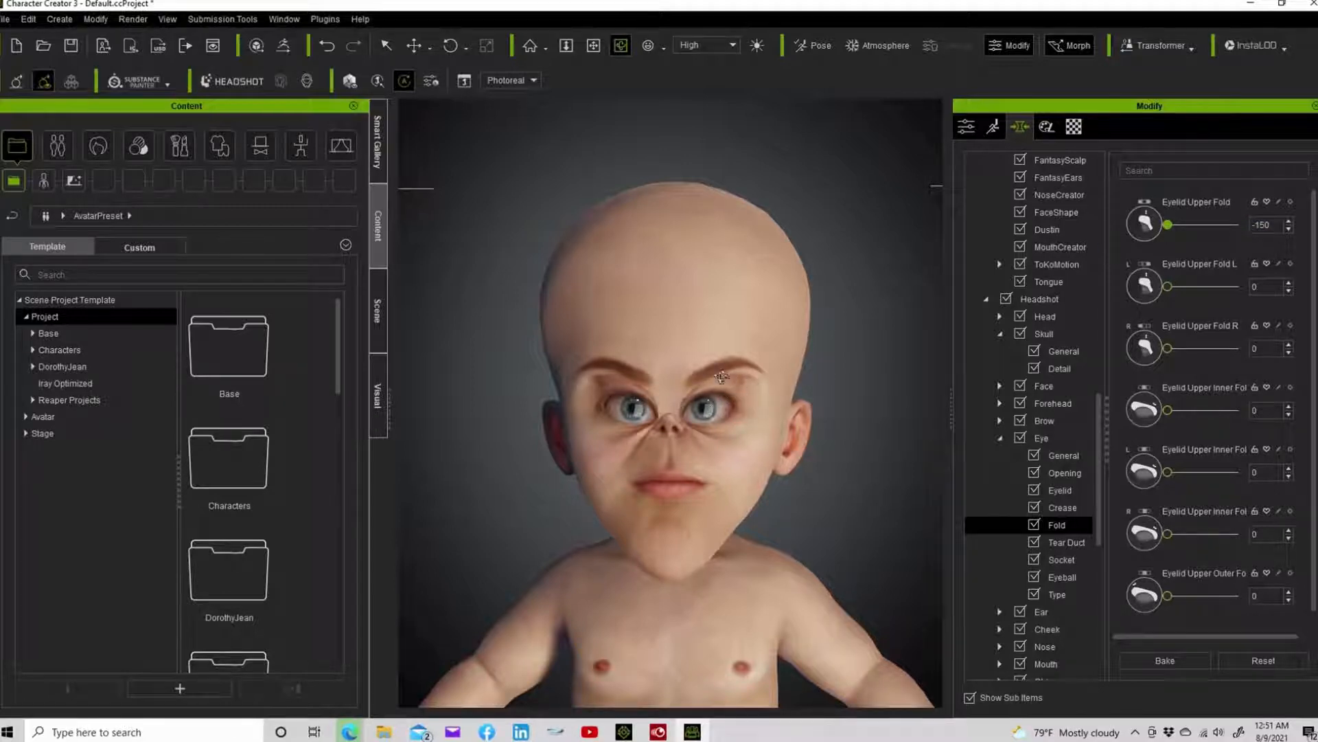
pyautogui.moveTo(730, 381)
pyautogui.mouseDown(button='right')
pyautogui.moveTo(543, 376)
pyautogui.moveTo(937, 376)
pyautogui.moveTo(435, 412)
pyautogui.moveTo(727, 399)
pyautogui.mouseUp(button='right')
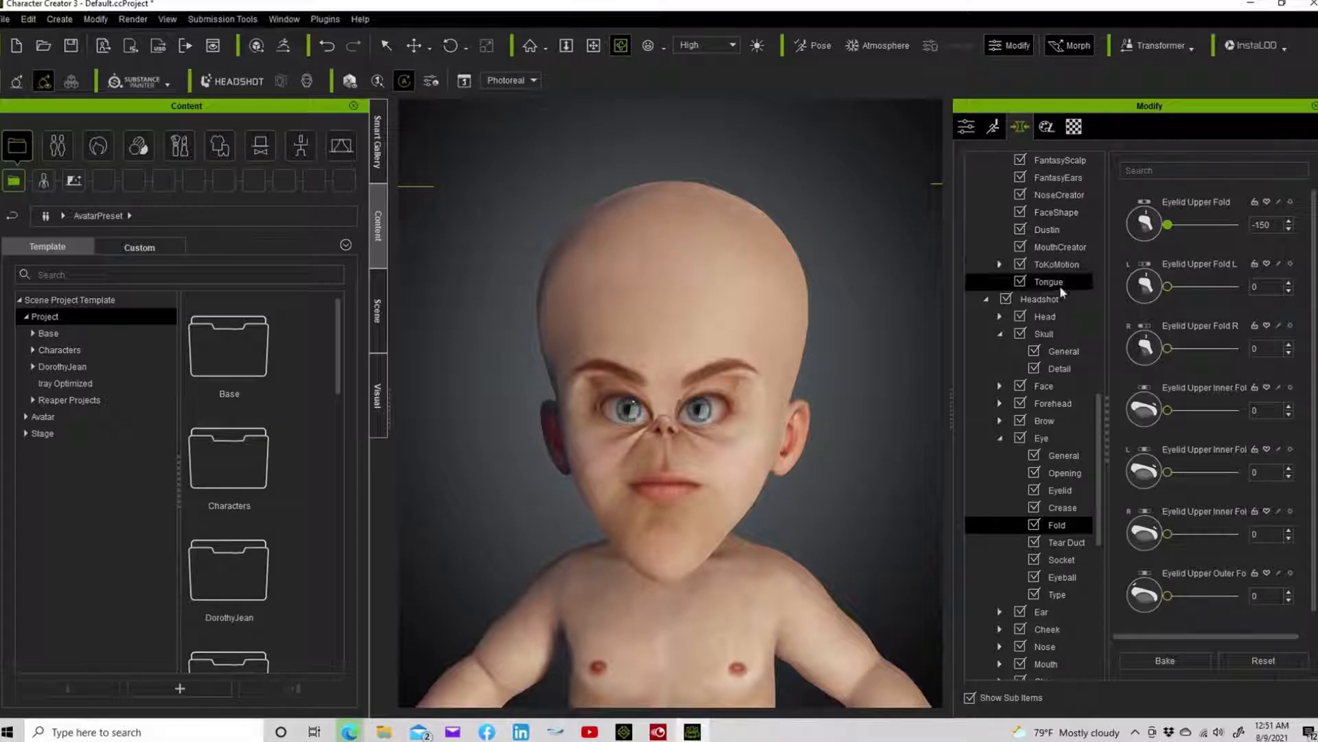
# Narrow the chin by setting the Headshot Chin Width to -46
pyautogui.scroll(-3, 1043, 612)
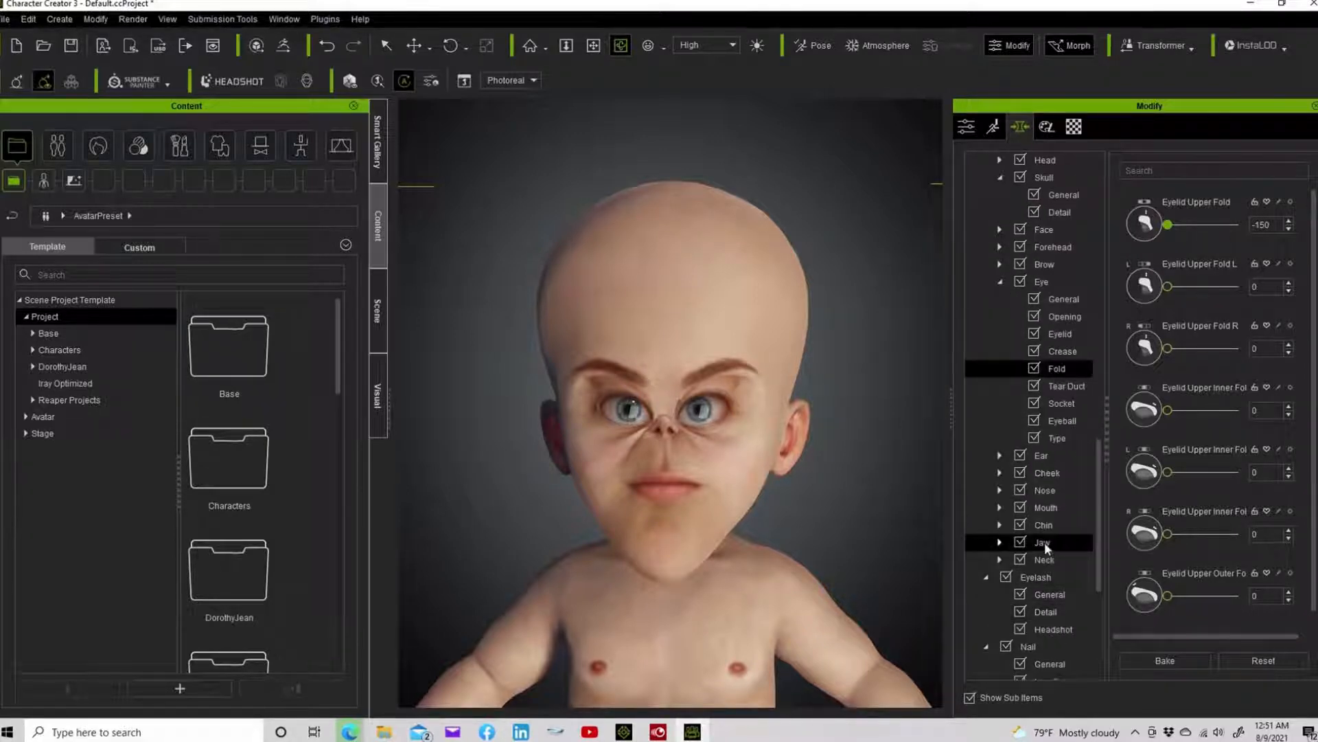
pyautogui.click(1046, 525)
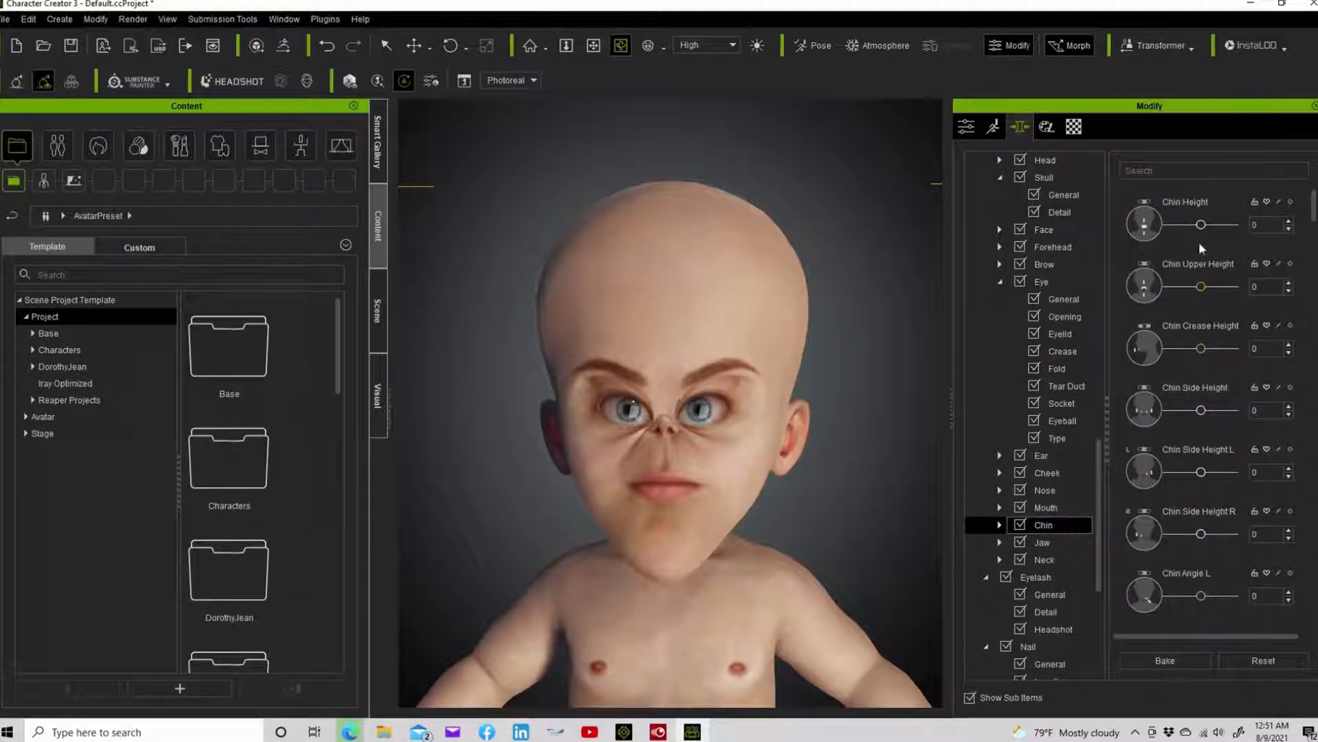
pyautogui.scroll(-2, 1175, 537)
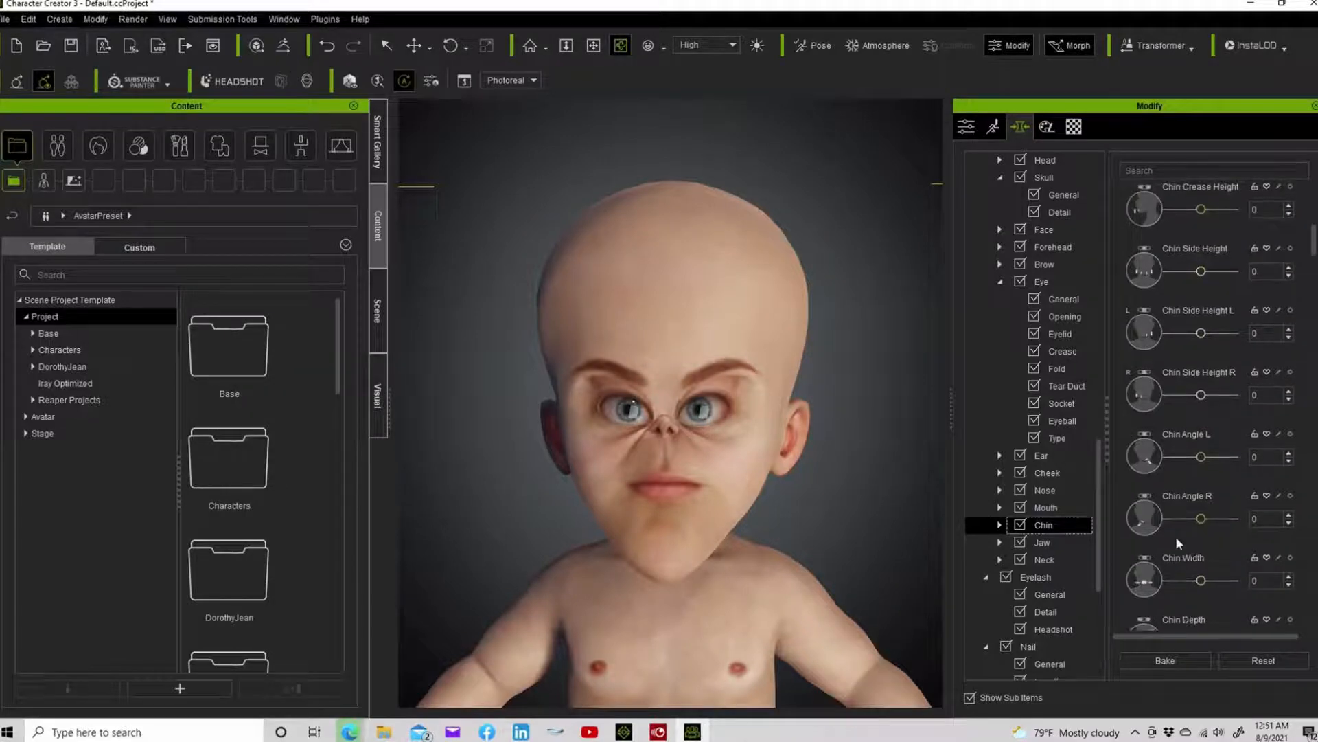
pyautogui.moveTo(1201, 581)
pyautogui.mouseDown()
pyautogui.moveTo(1229, 581)
pyautogui.moveTo(1187, 580)
pyautogui.mouseUp()
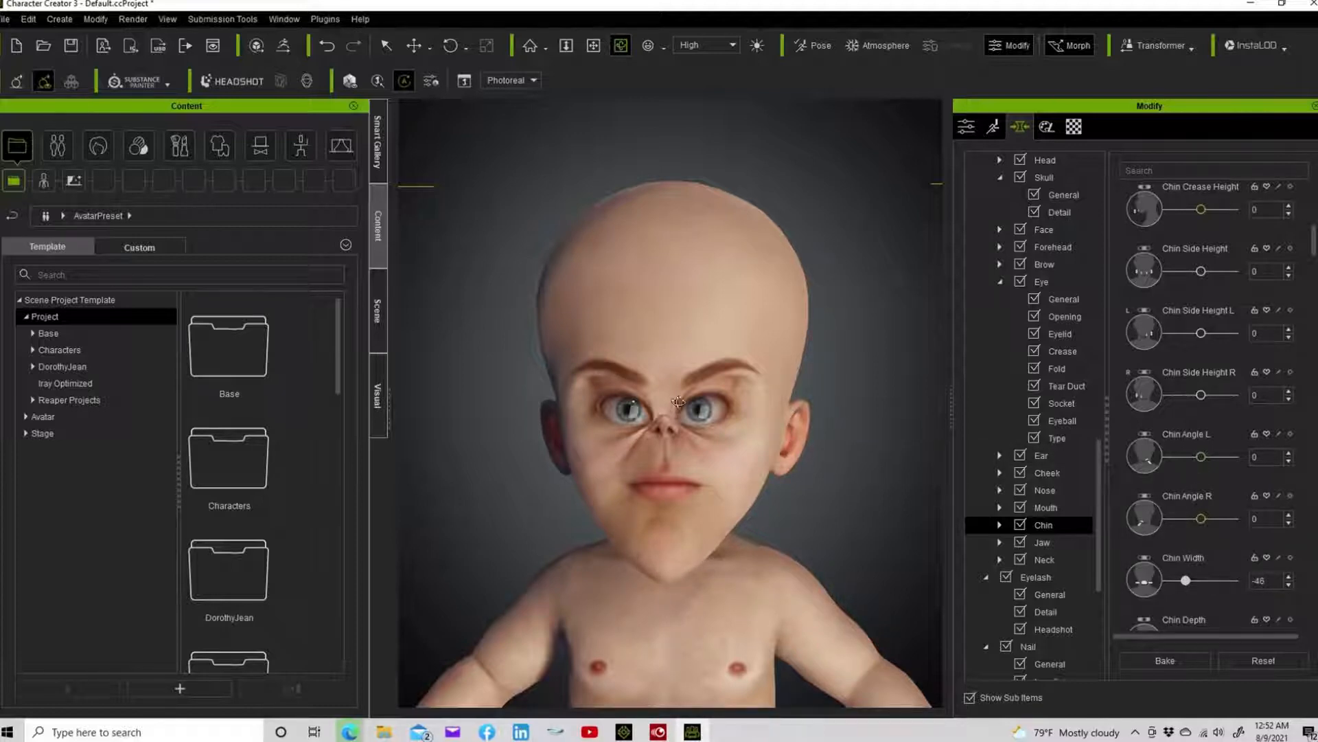
# Try a higher Headshot Eye Socket Width, and return the slider to its neutral value
pyautogui.click(1062, 419)
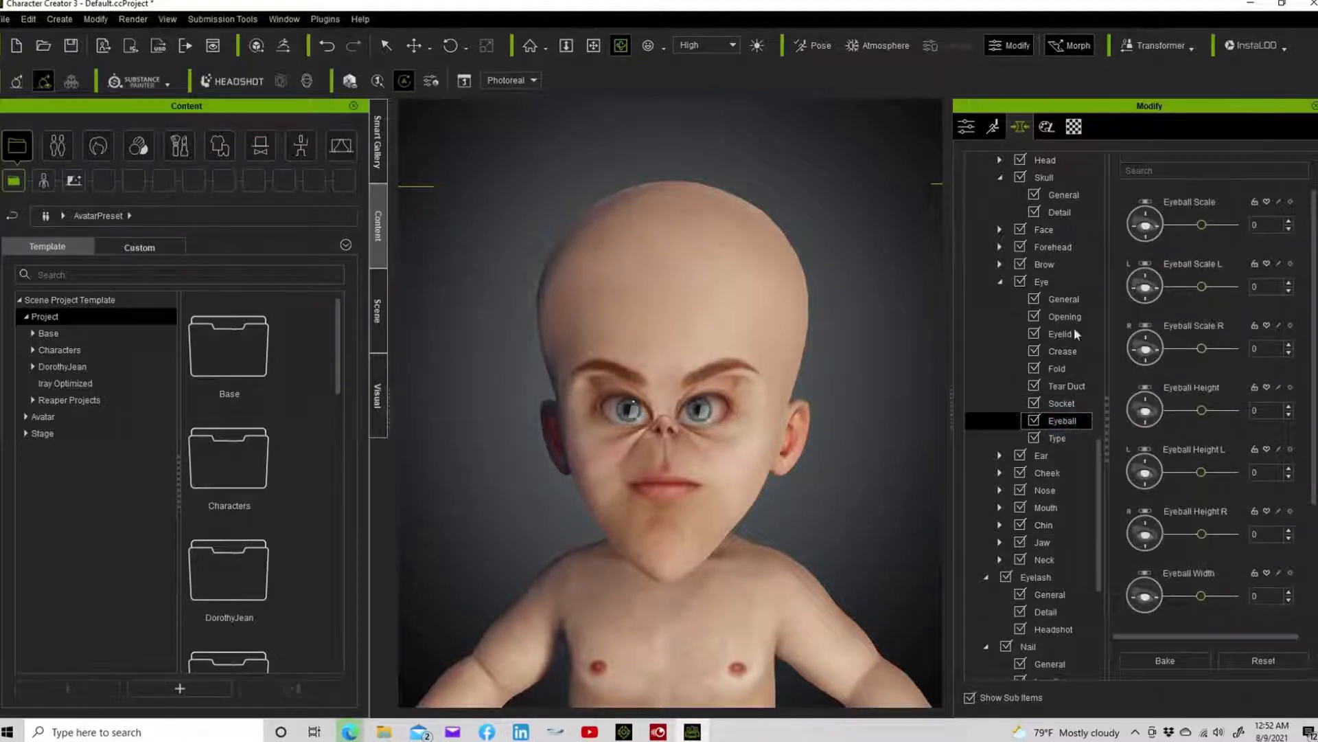
pyautogui.click(1046, 403)
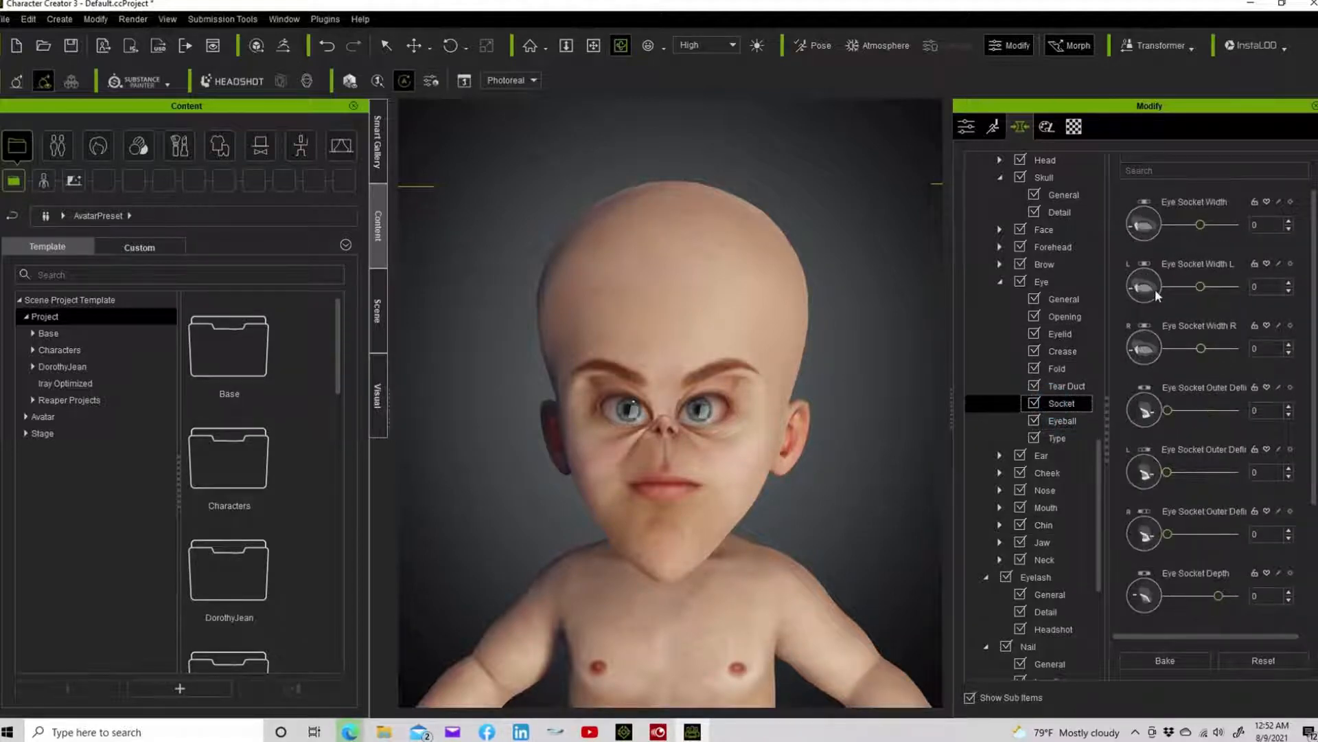
pyautogui.moveTo(1200, 227)
pyautogui.mouseDown()
pyautogui.moveTo(1229, 232)
pyautogui.moveTo(1209, 232)
pyautogui.mouseUp()
pyautogui.moveTo(1209, 232); pyautogui.dragTo(1201, 232)
# Enlarge the upper eyelids by baking the Headshot Eyelid Upper Enlarge at 100 twice, and set it to 100 once more
pyautogui.click(1074, 351)
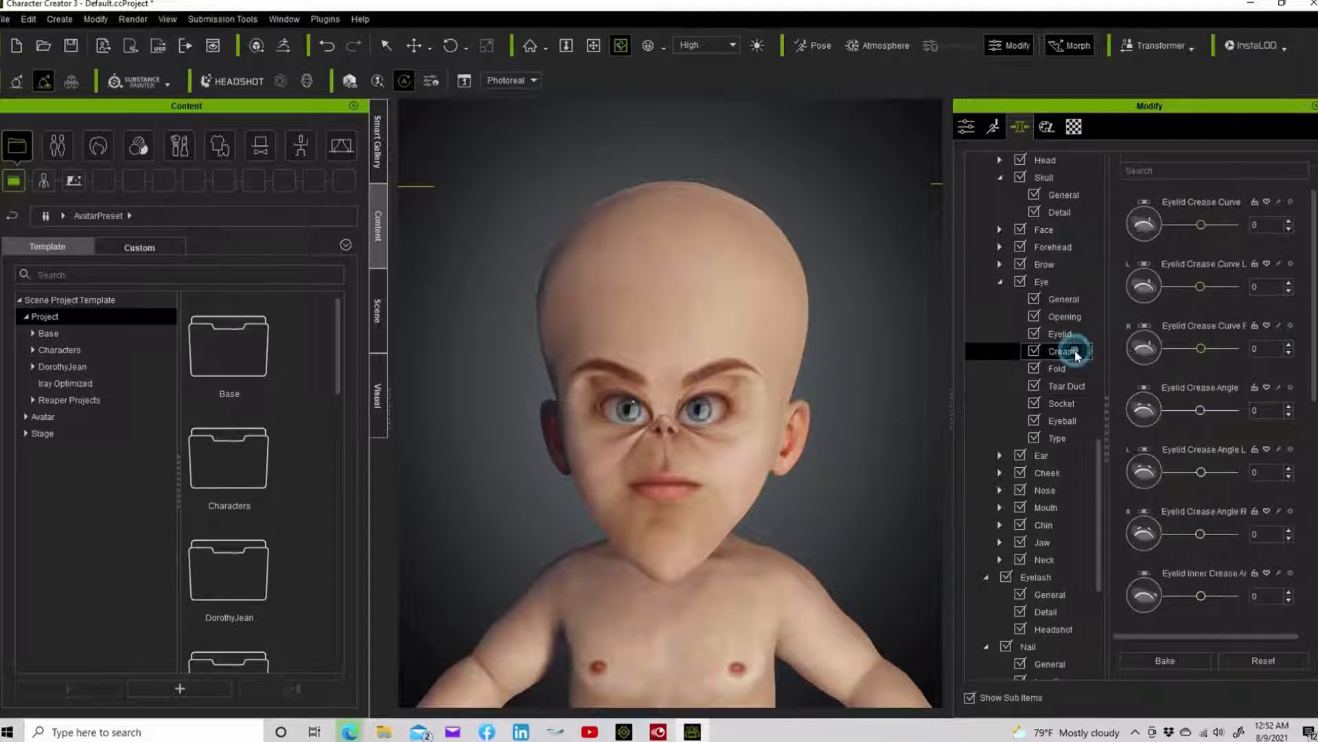
pyautogui.click(1069, 333)
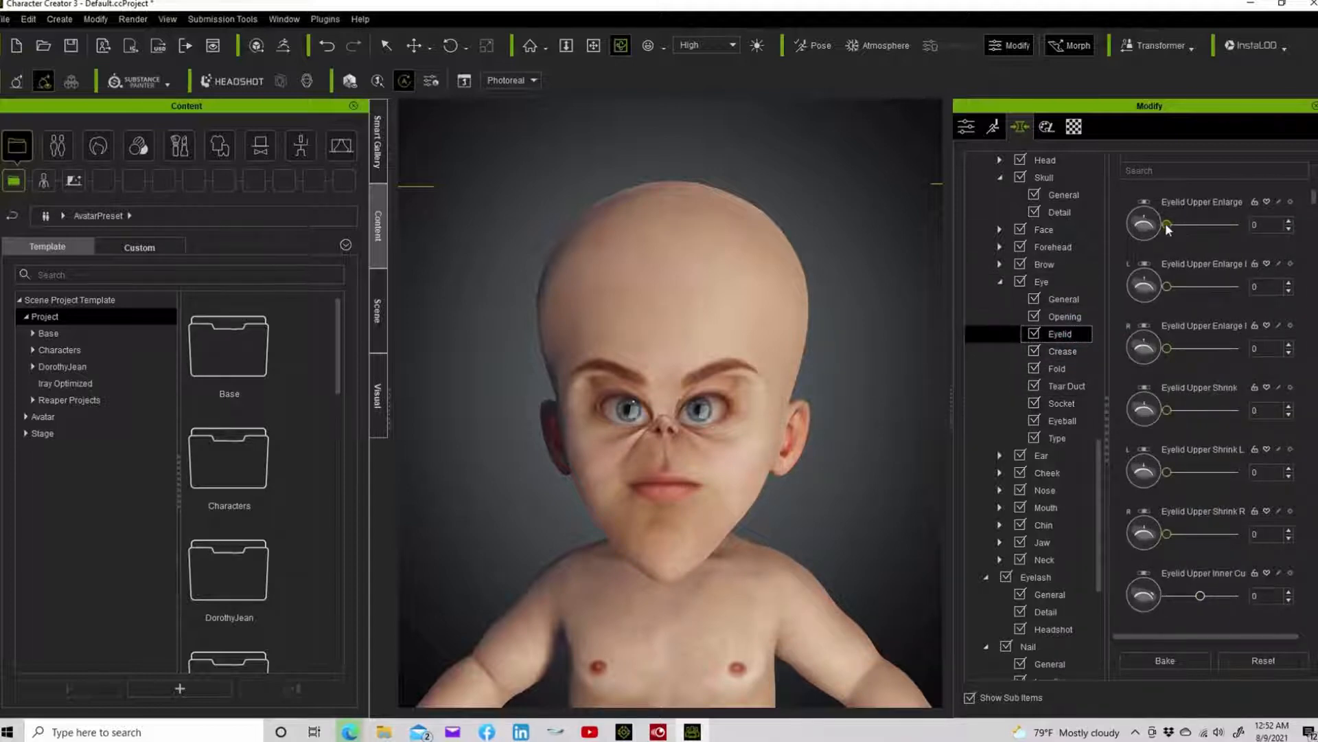
pyautogui.moveTo(1166, 224); pyautogui.dragTo(1232, 228)
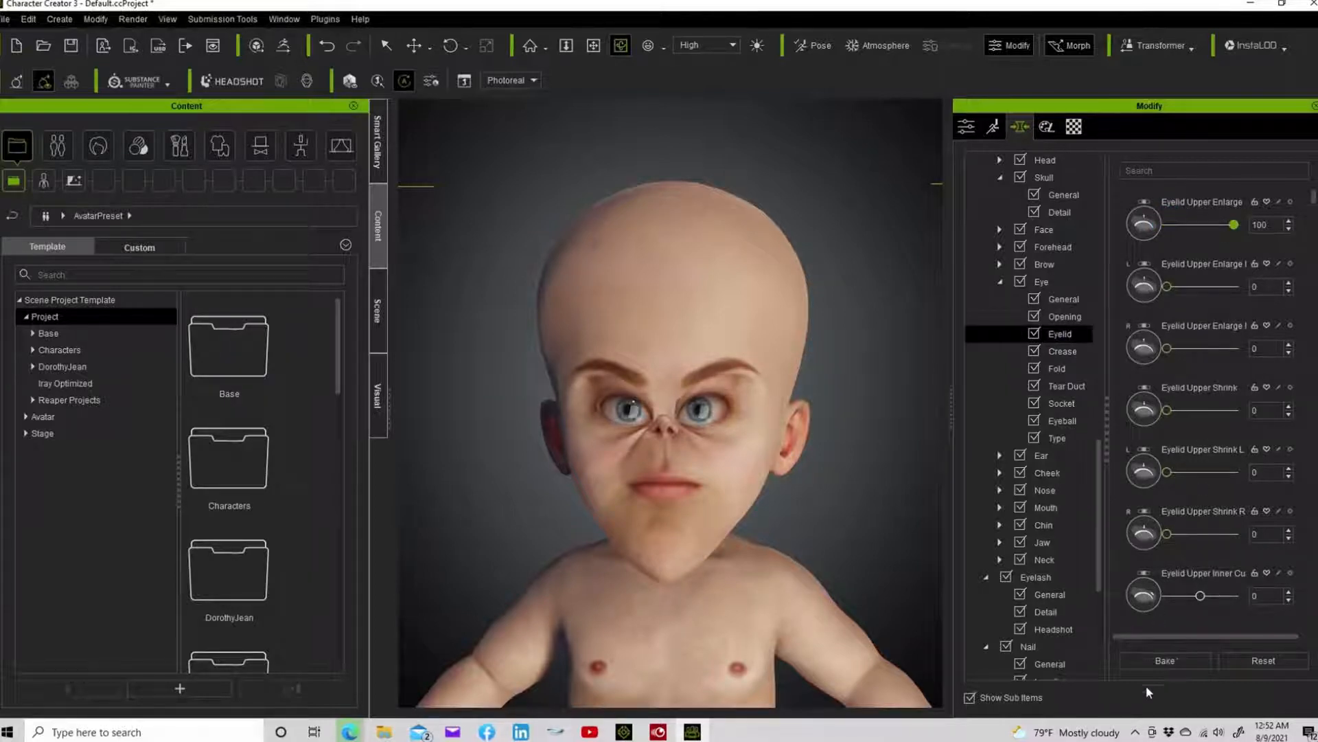
pyautogui.click(1159, 661)
pyautogui.moveTo(1167, 224); pyautogui.dragTo(1232, 225)
pyautogui.click(1152, 661)
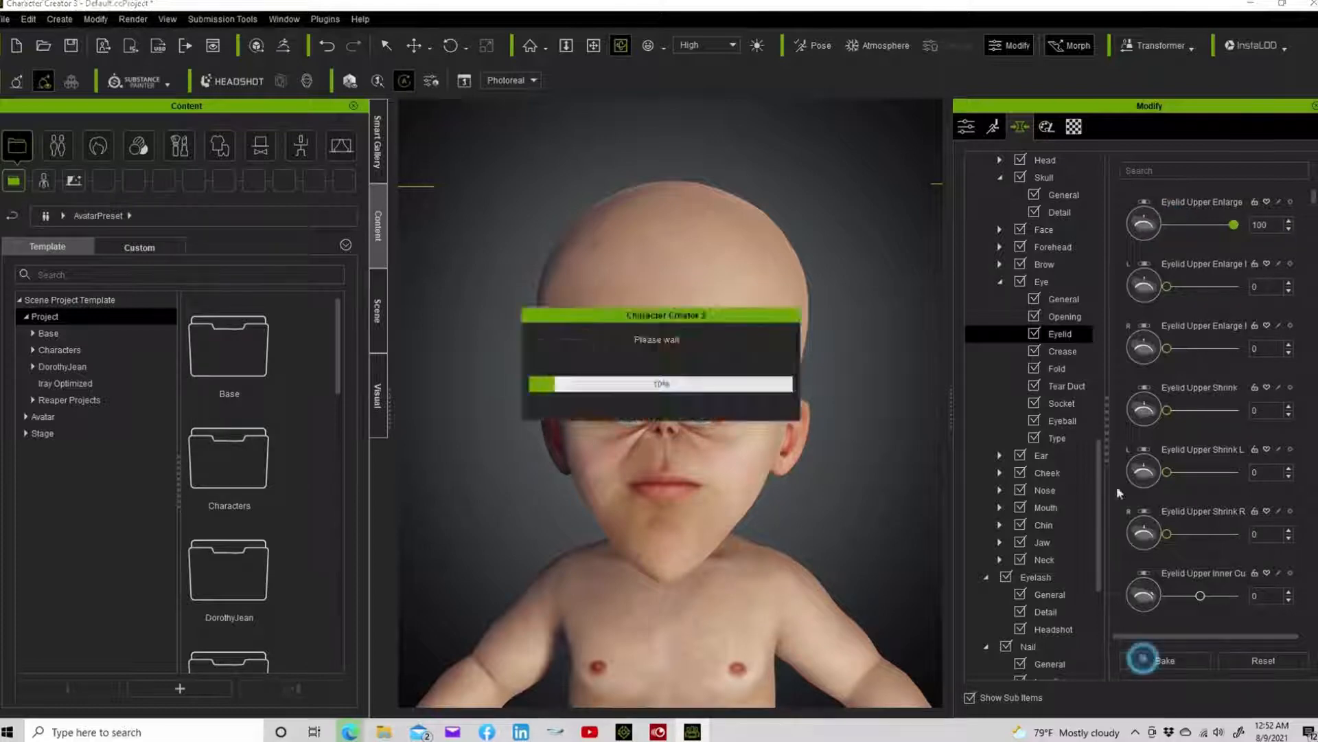
pyautogui.moveTo(1187, 221); pyautogui.dragTo(1247, 223)
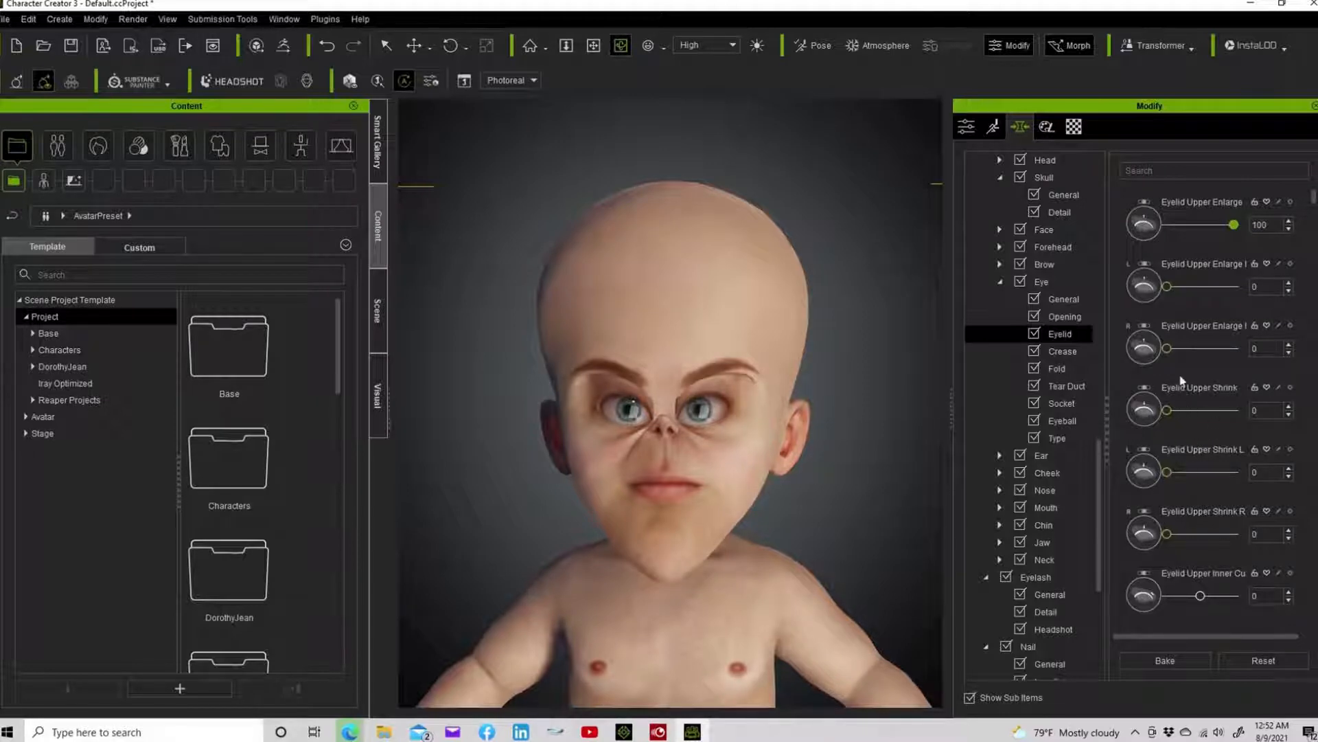
pyautogui.scroll(-1, 1169, 575)
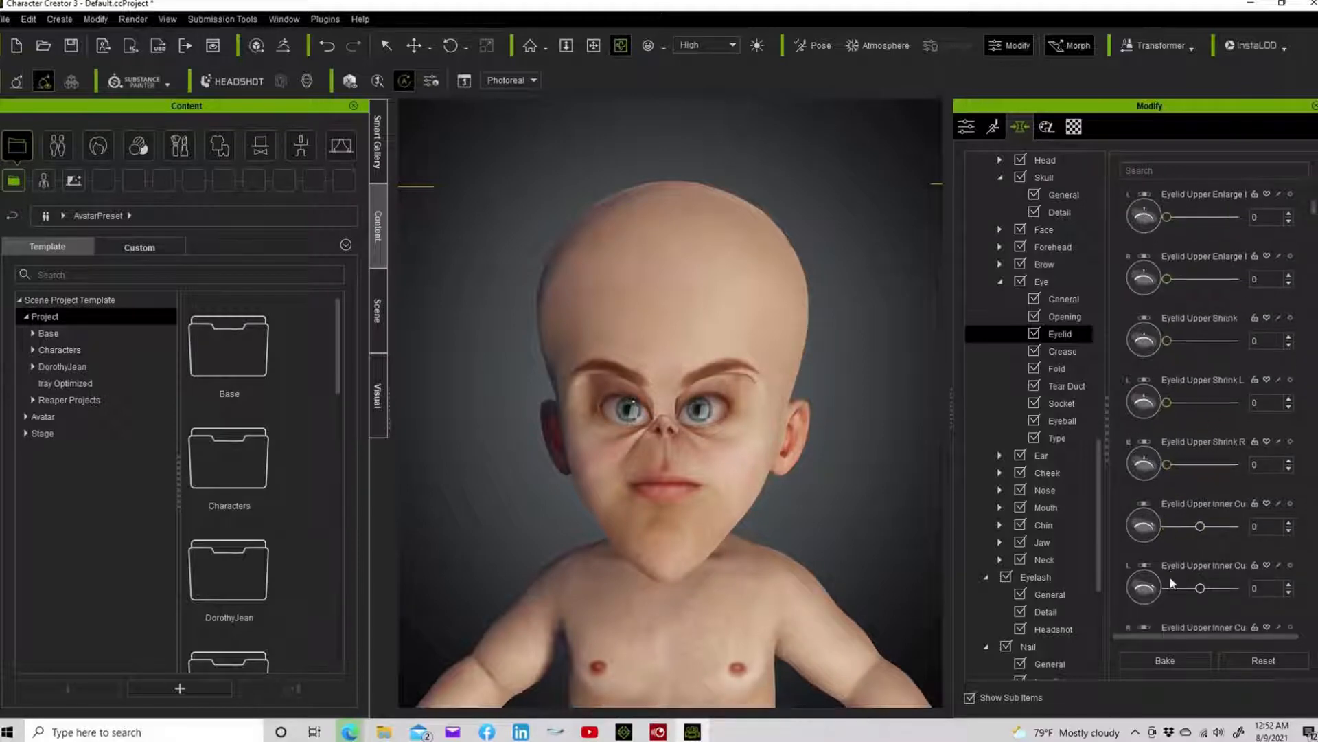
pyautogui.scroll(-4, 1162, 583)
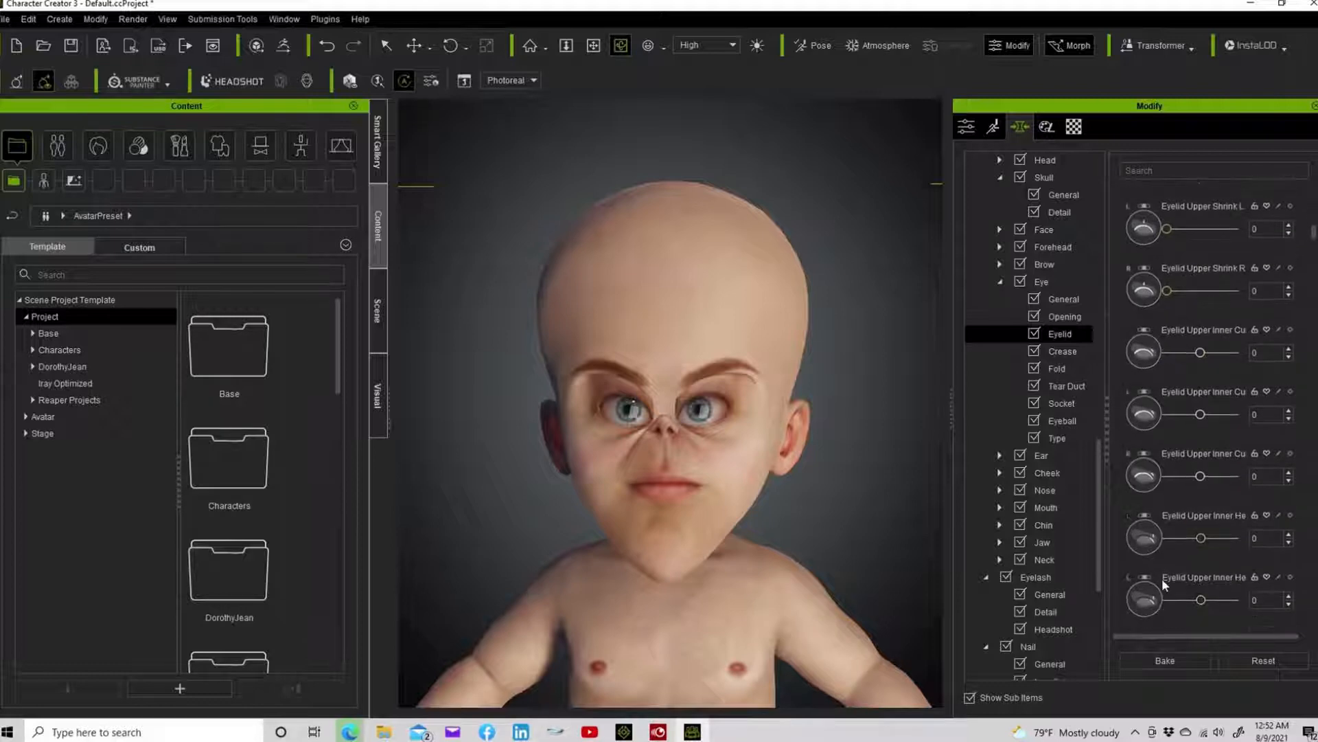
pyautogui.scroll(-1, 1163, 587)
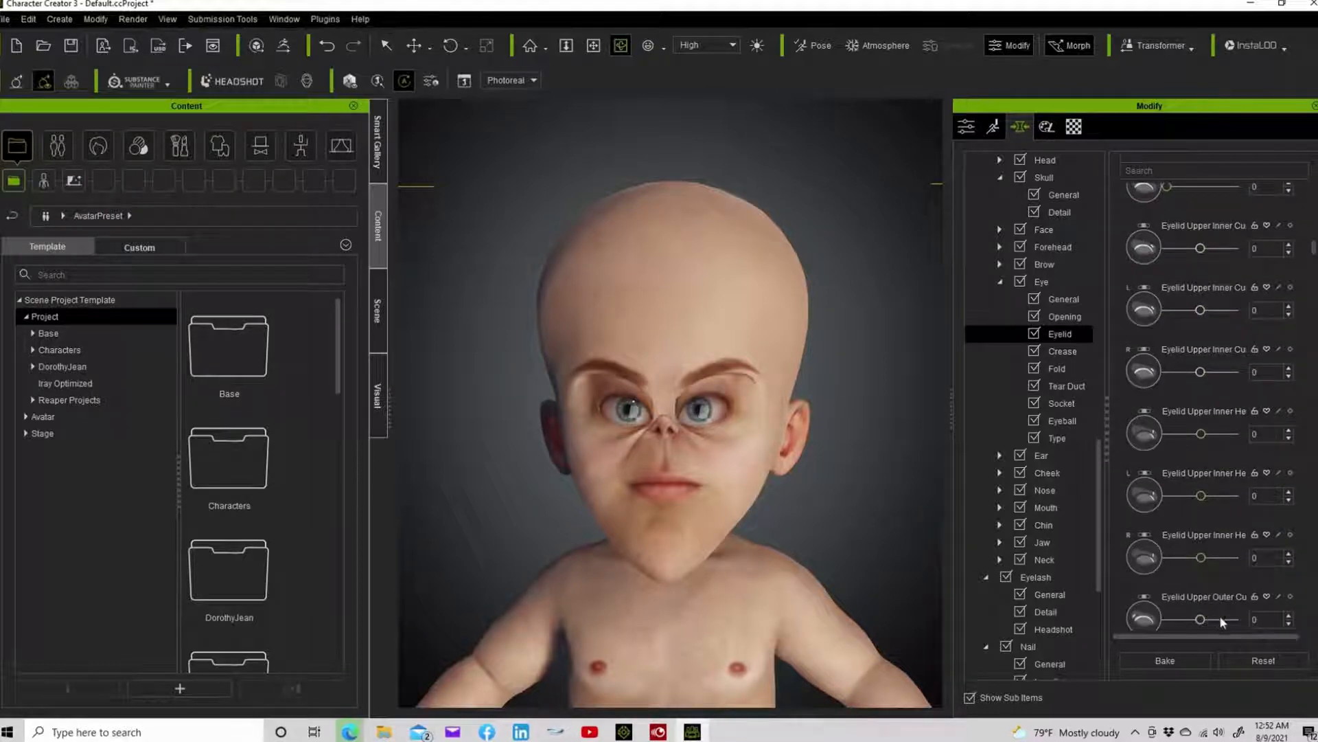
pyautogui.scroll(1, 1169, 433)
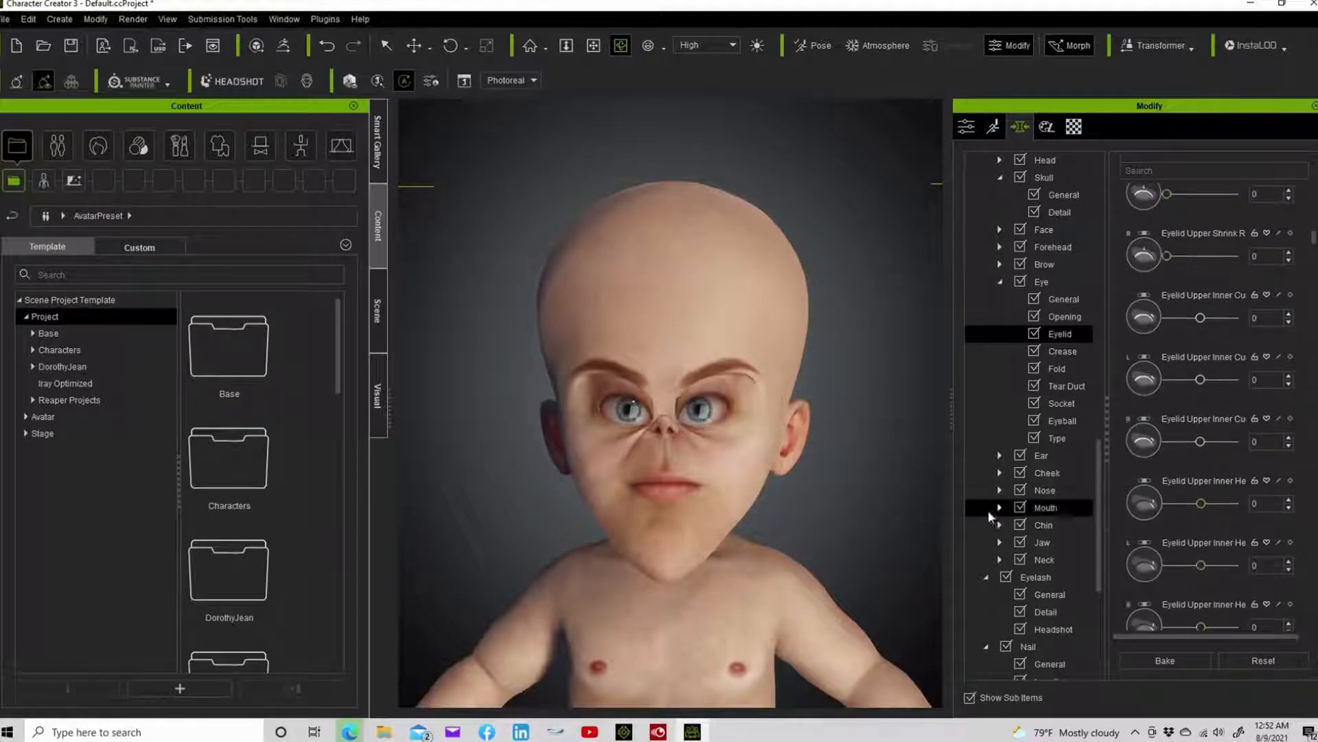
# Enlarge the cheeks by baking the Headshot Cheek Scale at 100 twice, and set it to 100 once more
pyautogui.click(1042, 474)
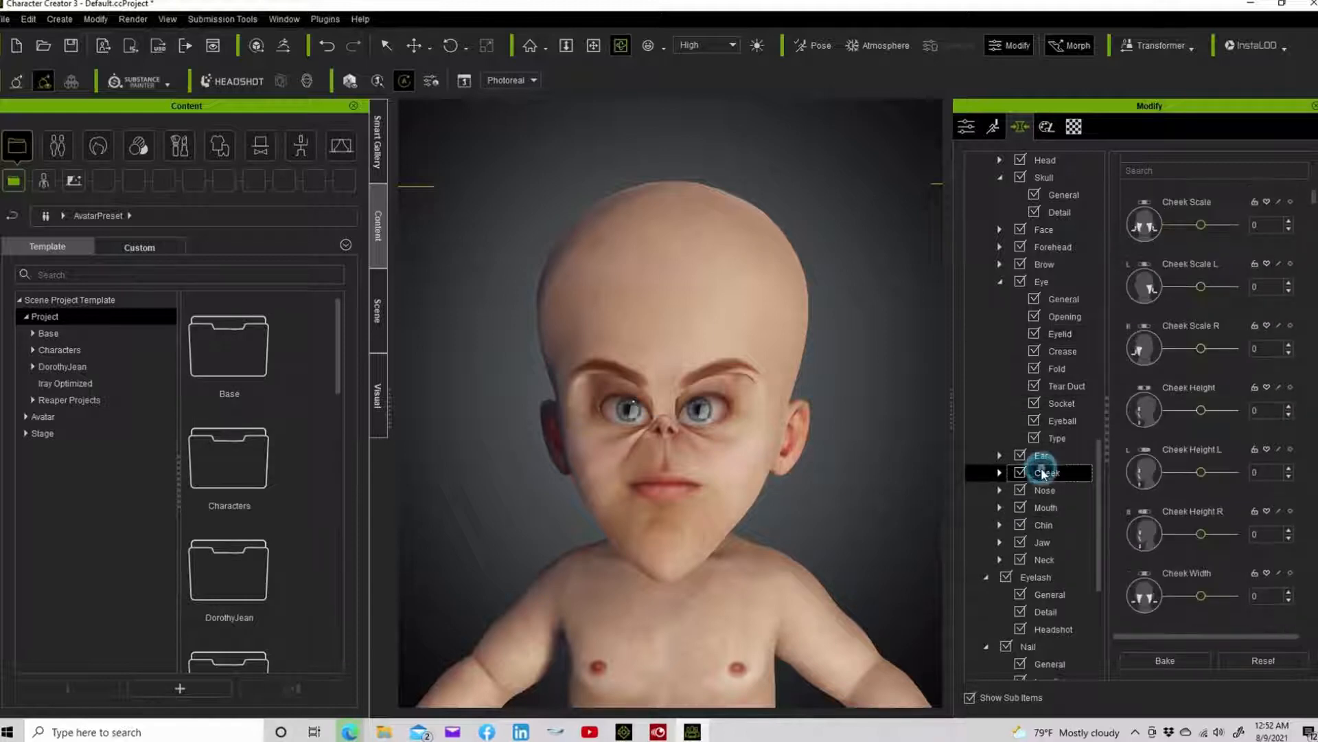
pyautogui.moveTo(1203, 226); pyautogui.dragTo(1282, 224)
pyautogui.click(1165, 660)
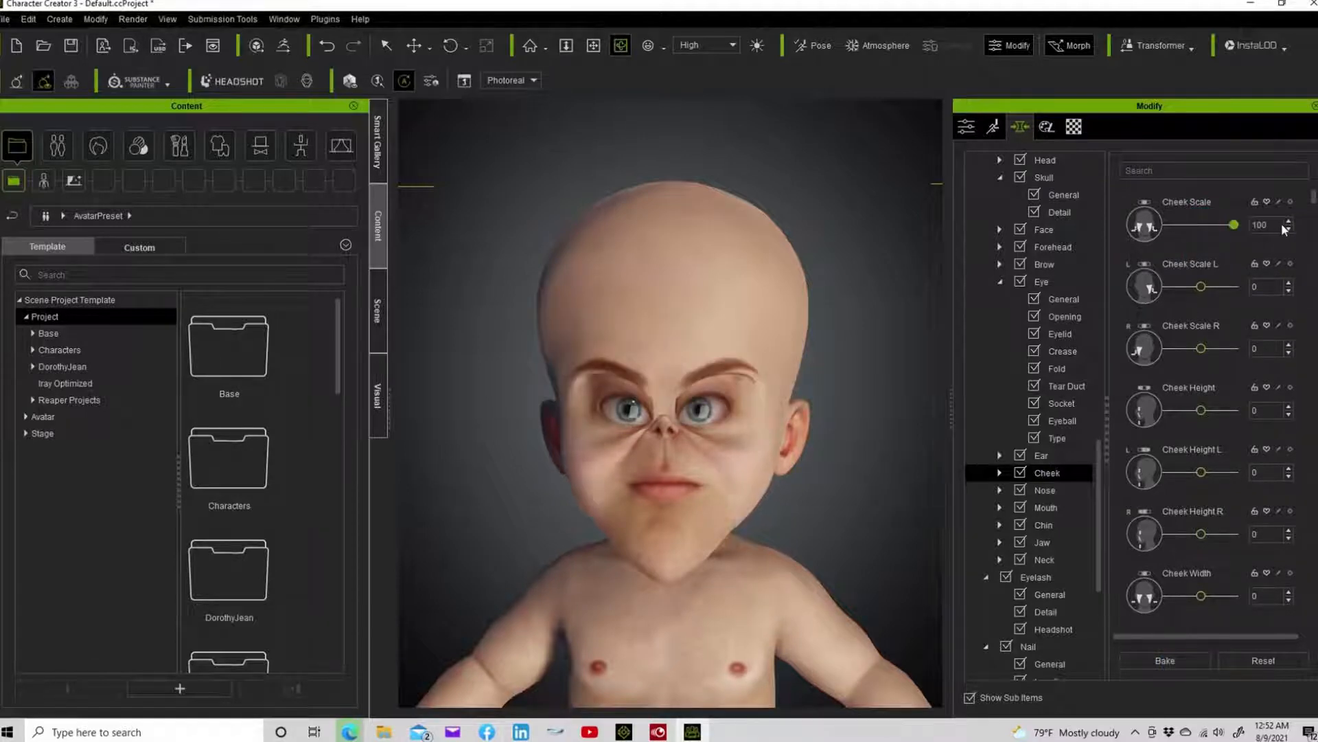
pyautogui.click(1200, 661)
pyautogui.moveTo(1199, 225); pyautogui.dragTo(1275, 225)
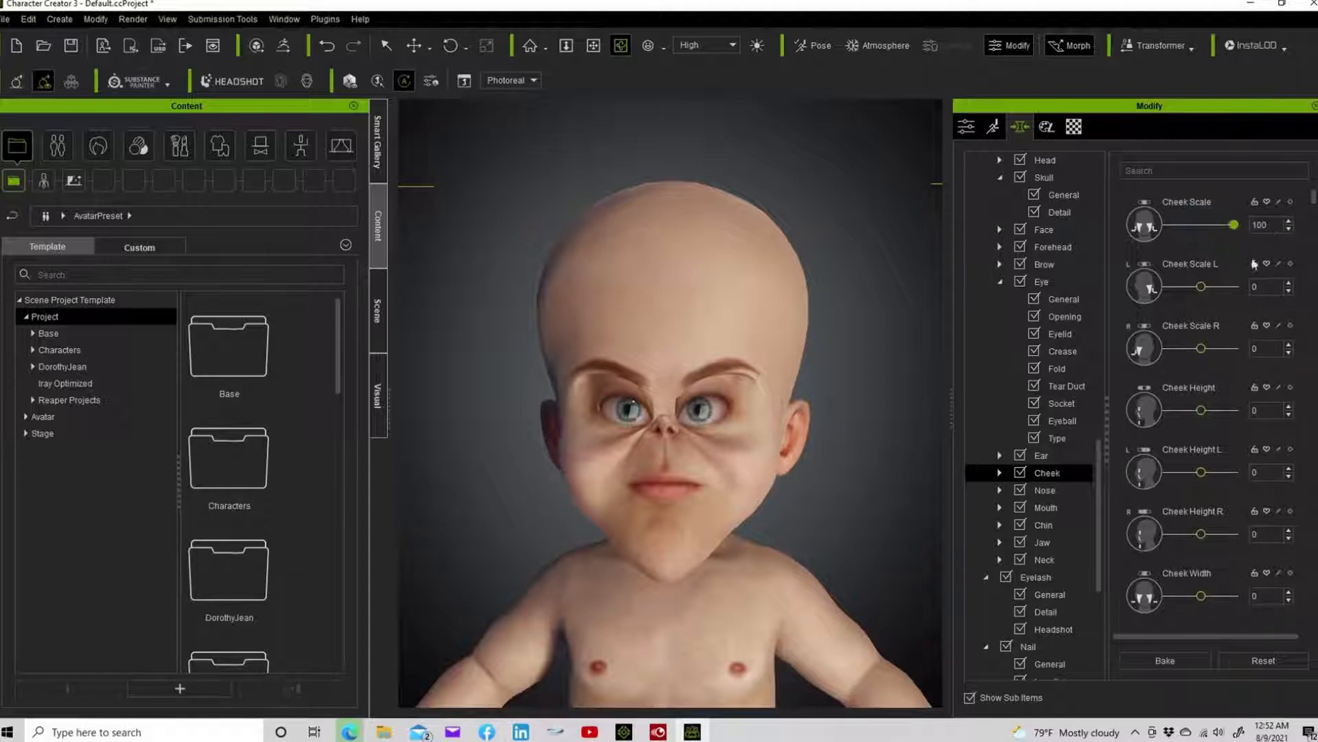
pyautogui.click(1169, 661)
pyautogui.moveTo(1199, 224); pyautogui.dragTo(1252, 223)
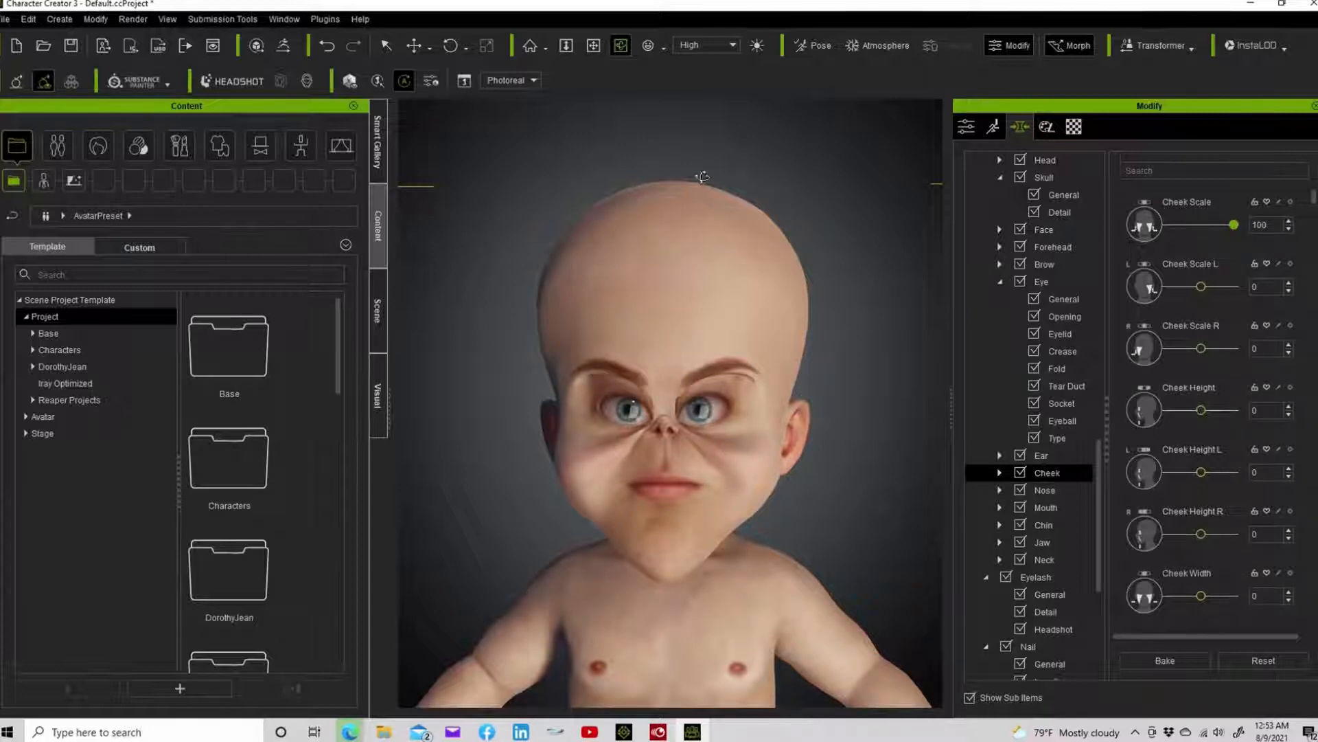
# Restart morph editing and reshape the ears by repeatedly baking the Ear Scale at -100, ending with it set to -100 again
pyautogui.click(1054, 43)
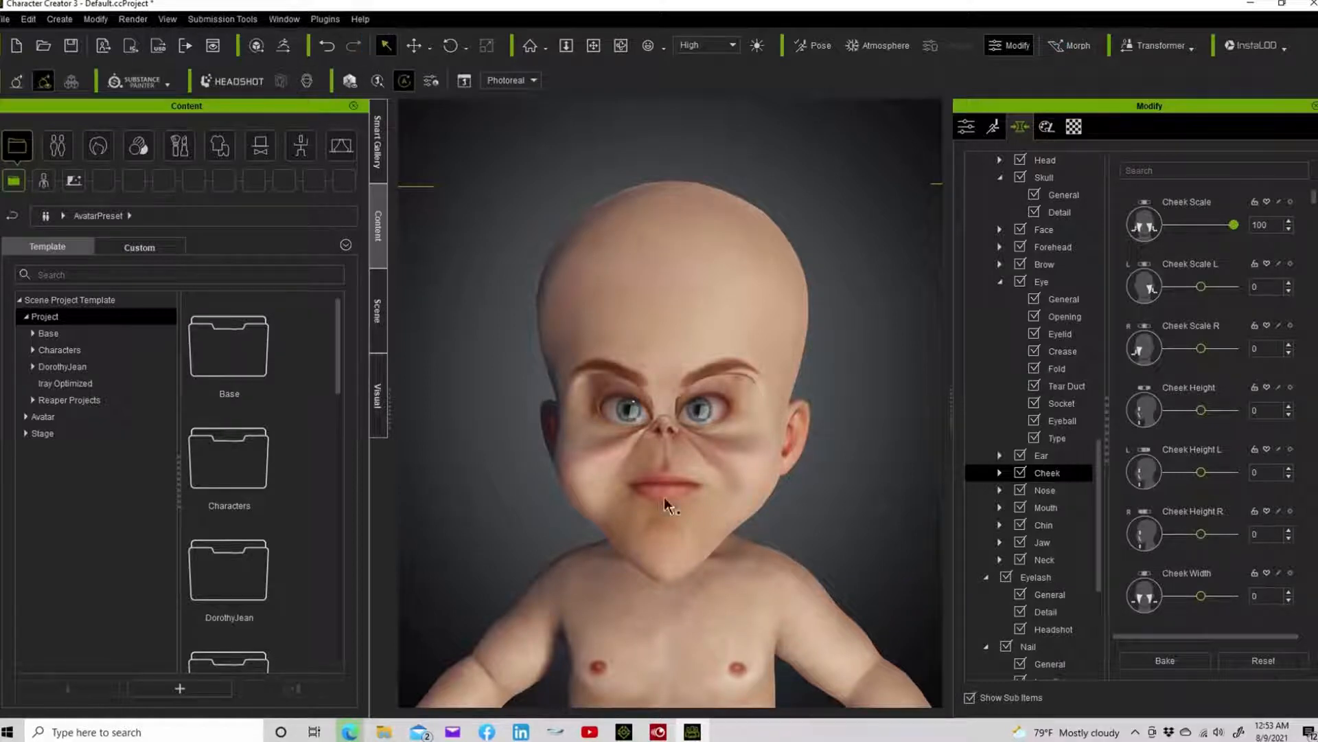
pyautogui.click(1194, 658)
pyautogui.click(1071, 45)
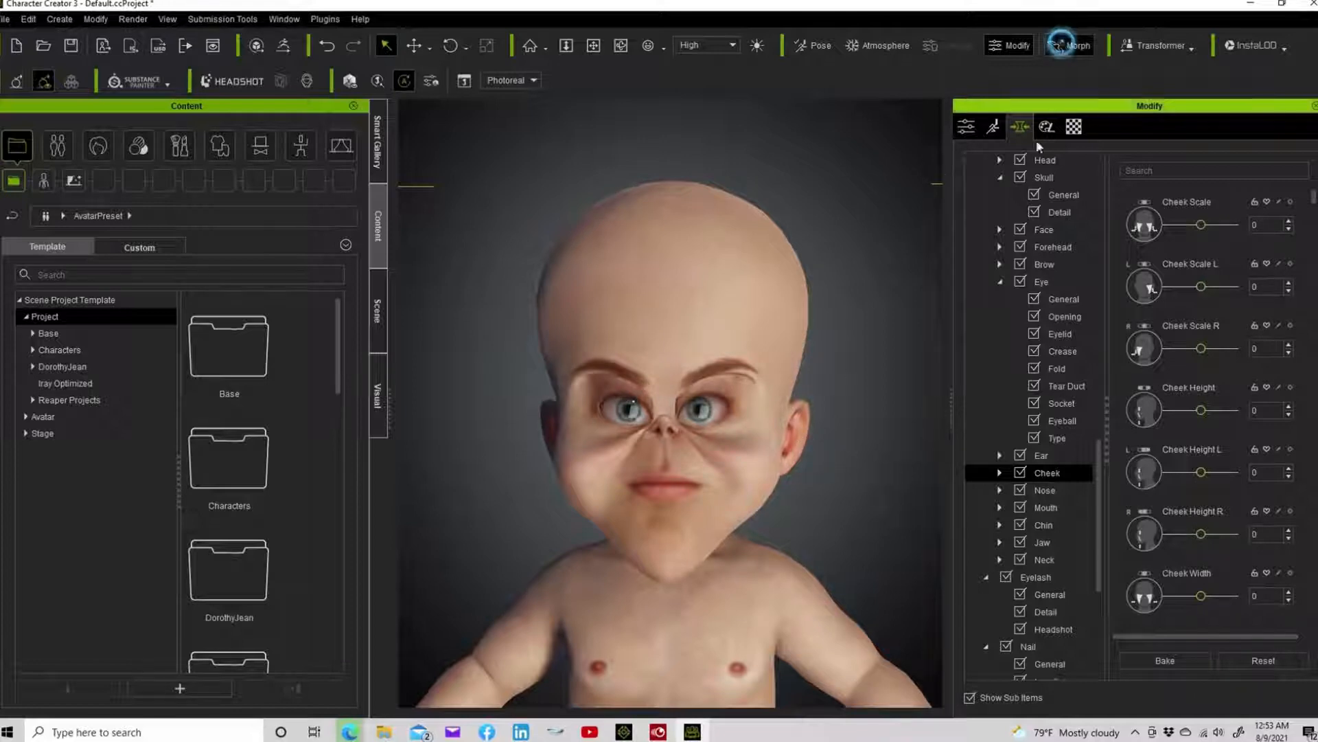
pyautogui.click(796, 432)
pyautogui.moveTo(801, 538); pyautogui.dragTo(795, 619)
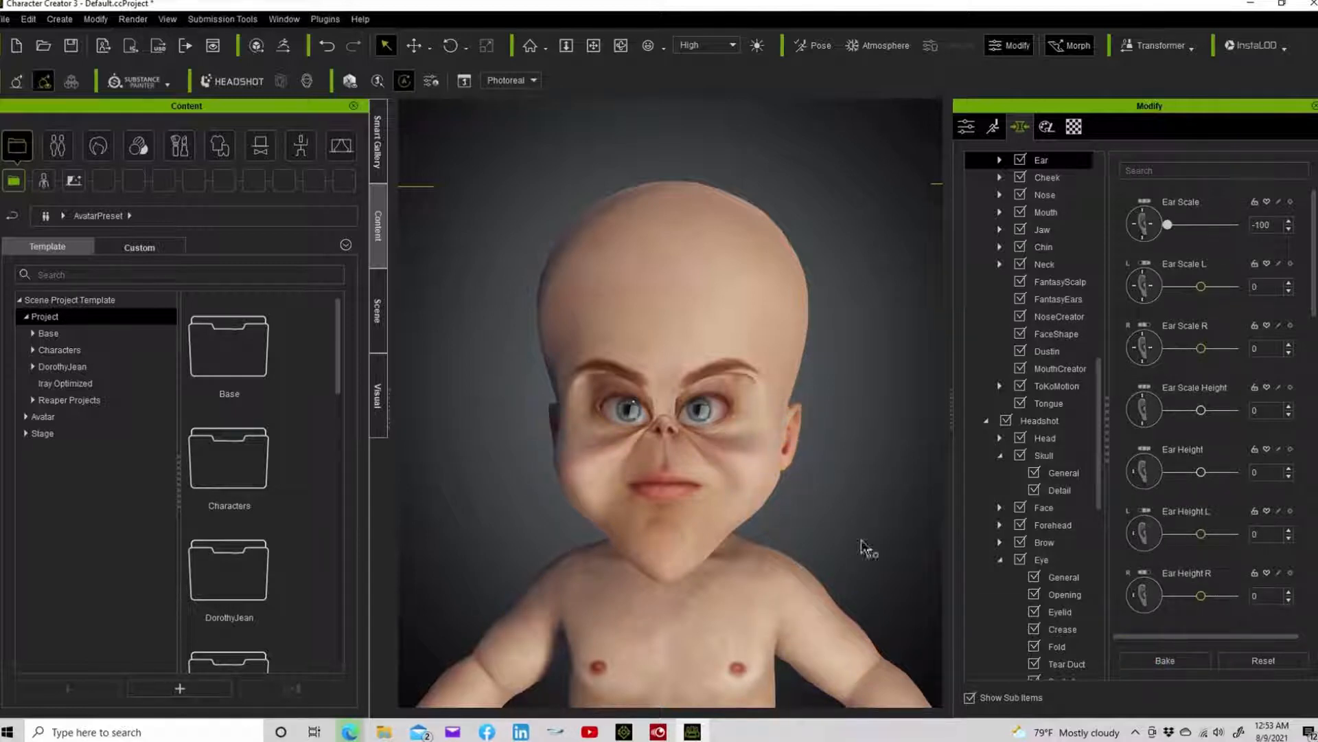
pyautogui.click(1165, 660)
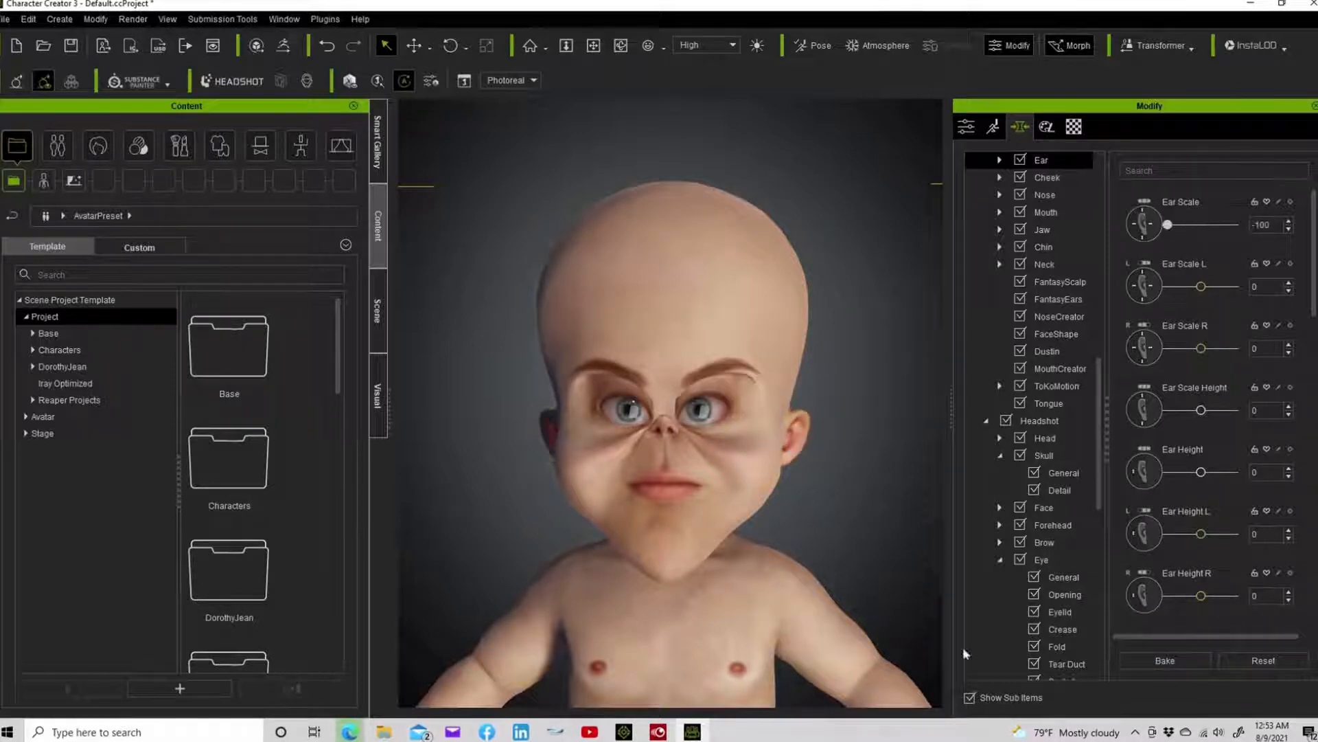
pyautogui.click(1165, 660)
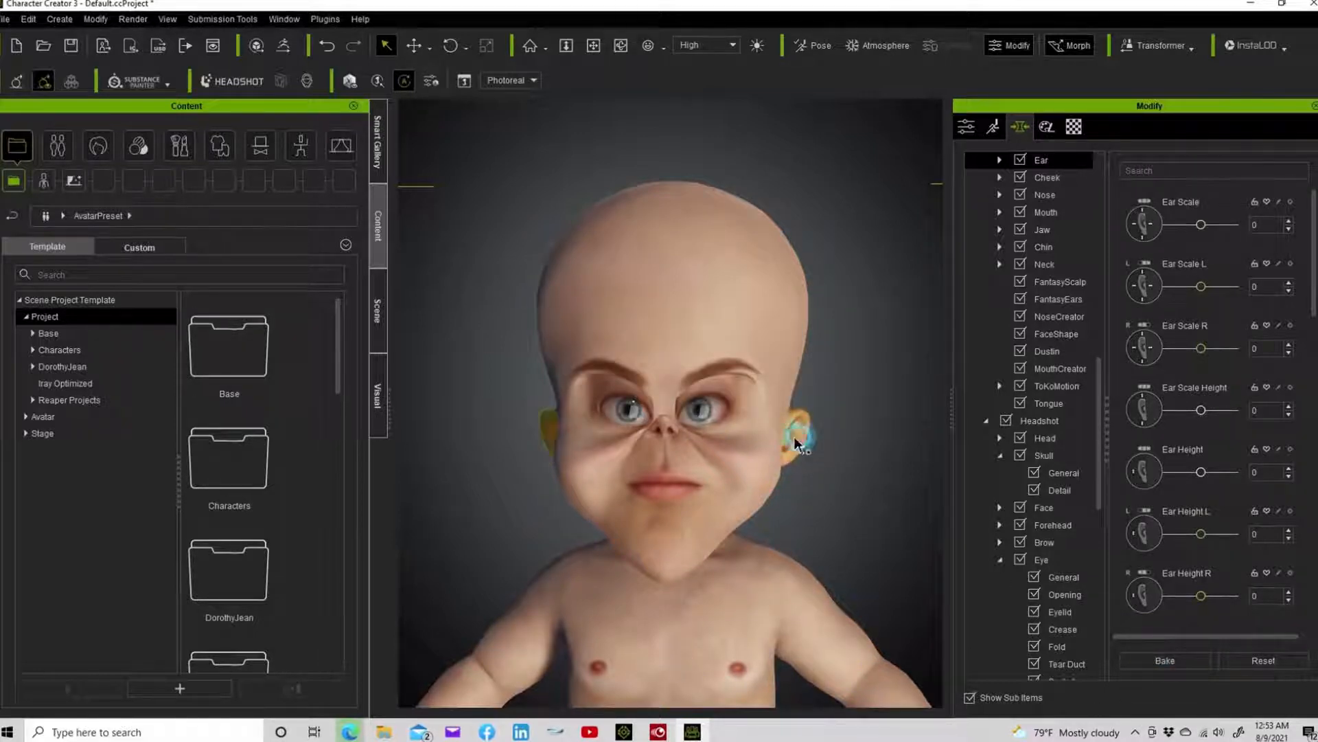
pyautogui.moveTo(794, 437); pyautogui.dragTo(960, 684)
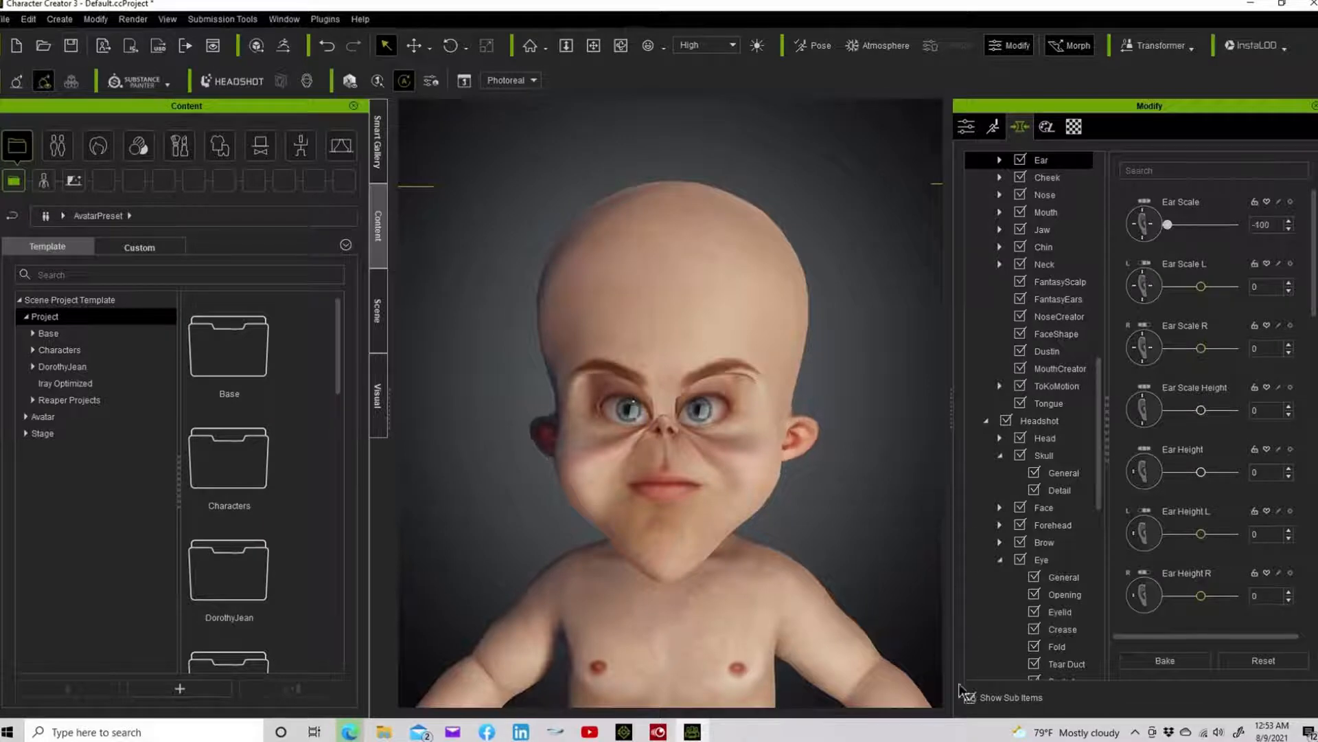
pyautogui.click(1143, 659)
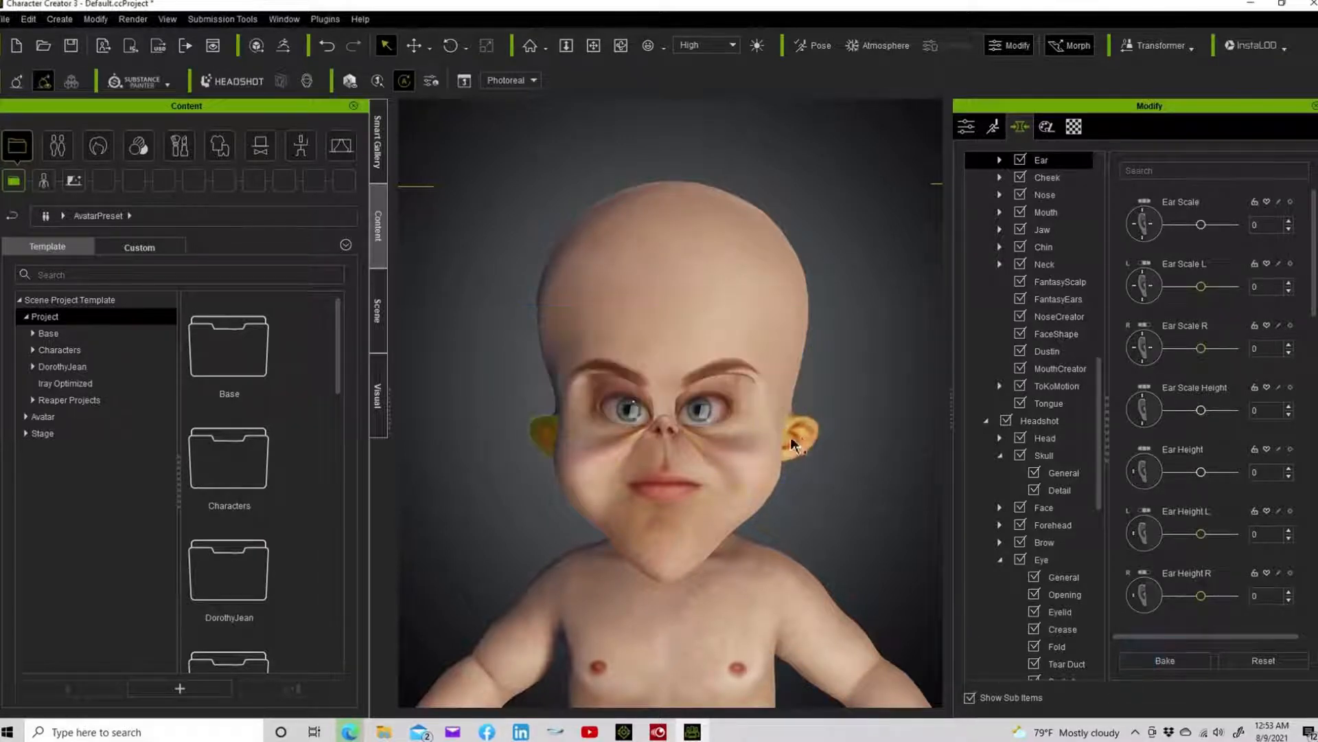
pyautogui.moveTo(795, 445); pyautogui.dragTo(826, 570)
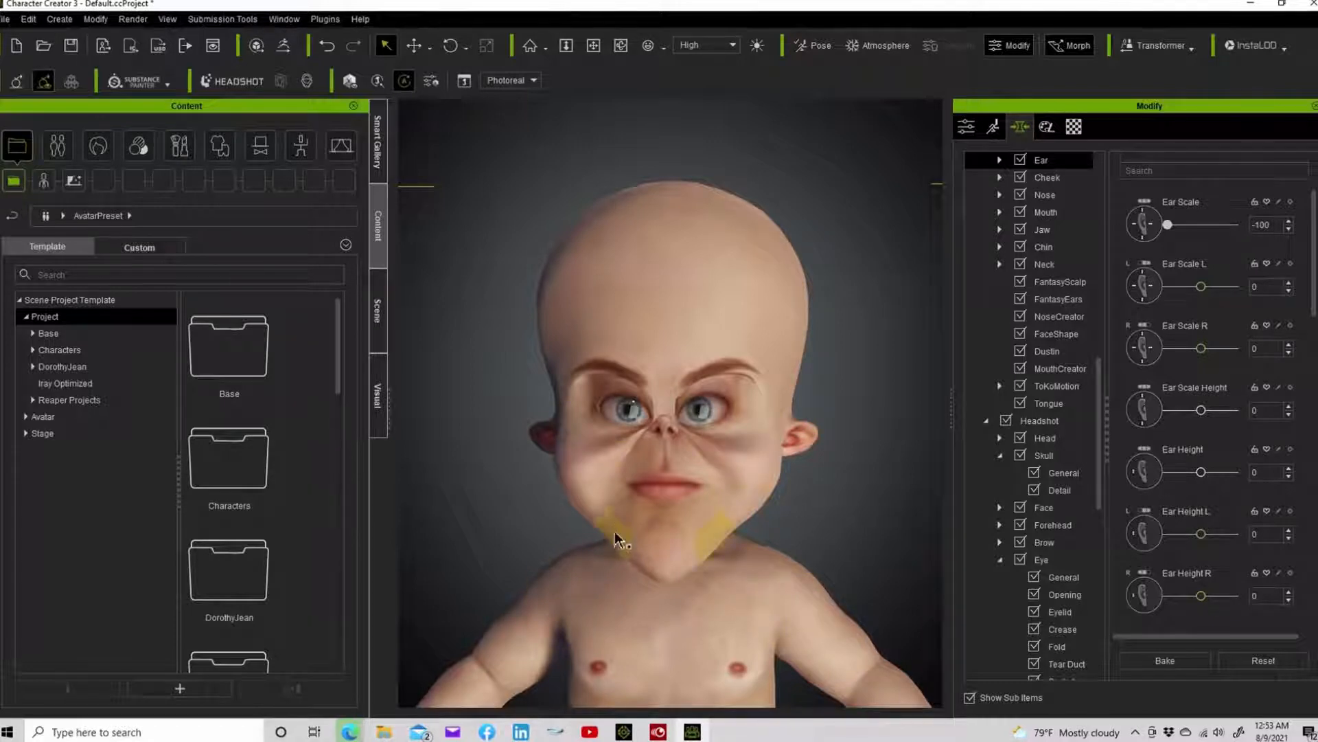
# Enlarge the mouth and eyes by setting the Mouth Scale to 100 and the Eye Scale to 24
pyautogui.click(666, 499)
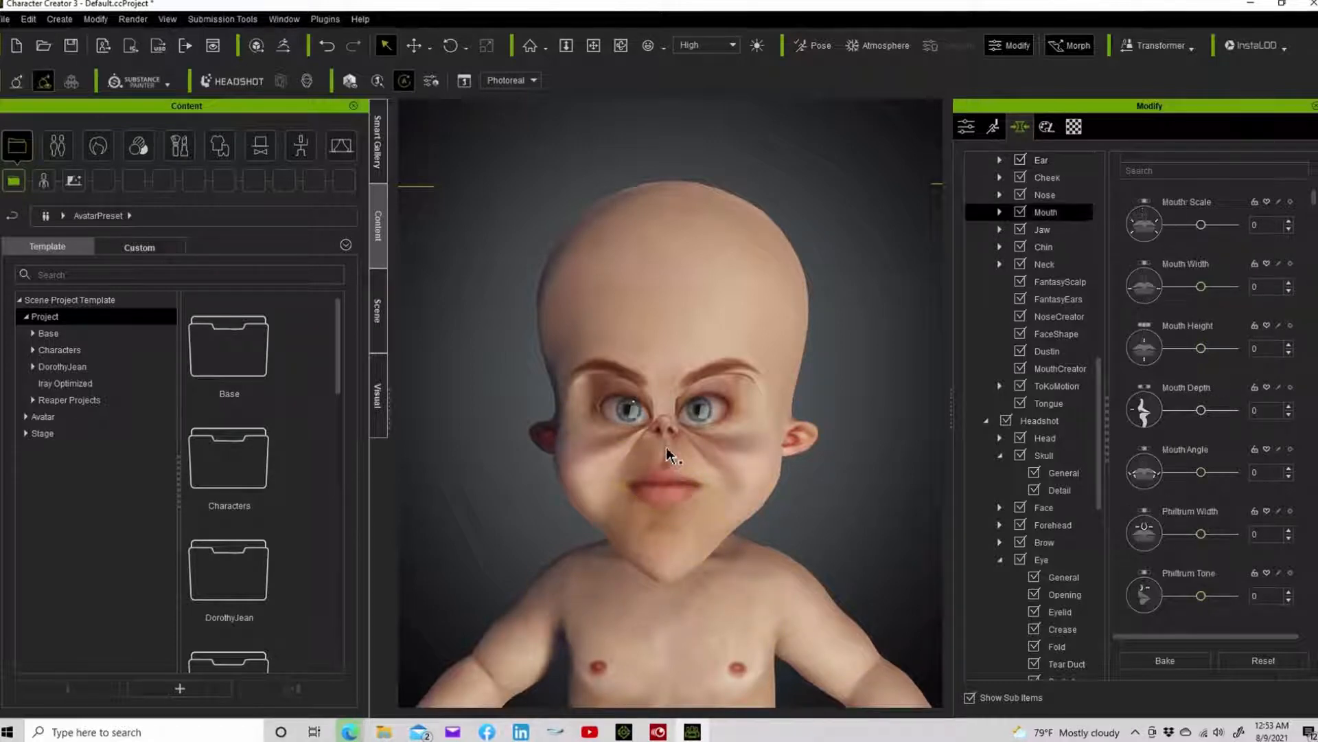
pyautogui.moveTo(668, 452); pyautogui.dragTo(801, 539)
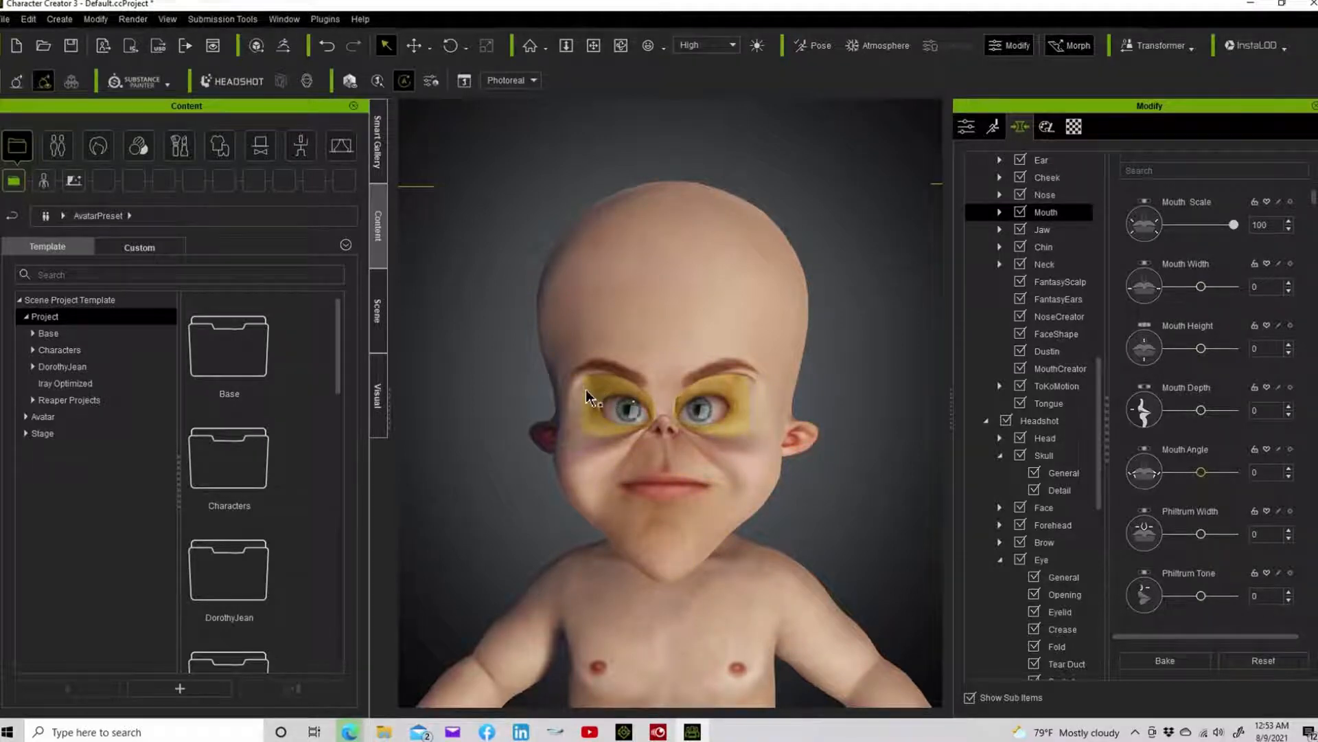
pyautogui.click(600, 371)
pyautogui.moveTo(601, 371)
pyautogui.mouseDown()
pyautogui.moveTo(604, 356)
pyautogui.moveTo(626, 375)
pyautogui.mouseUp()
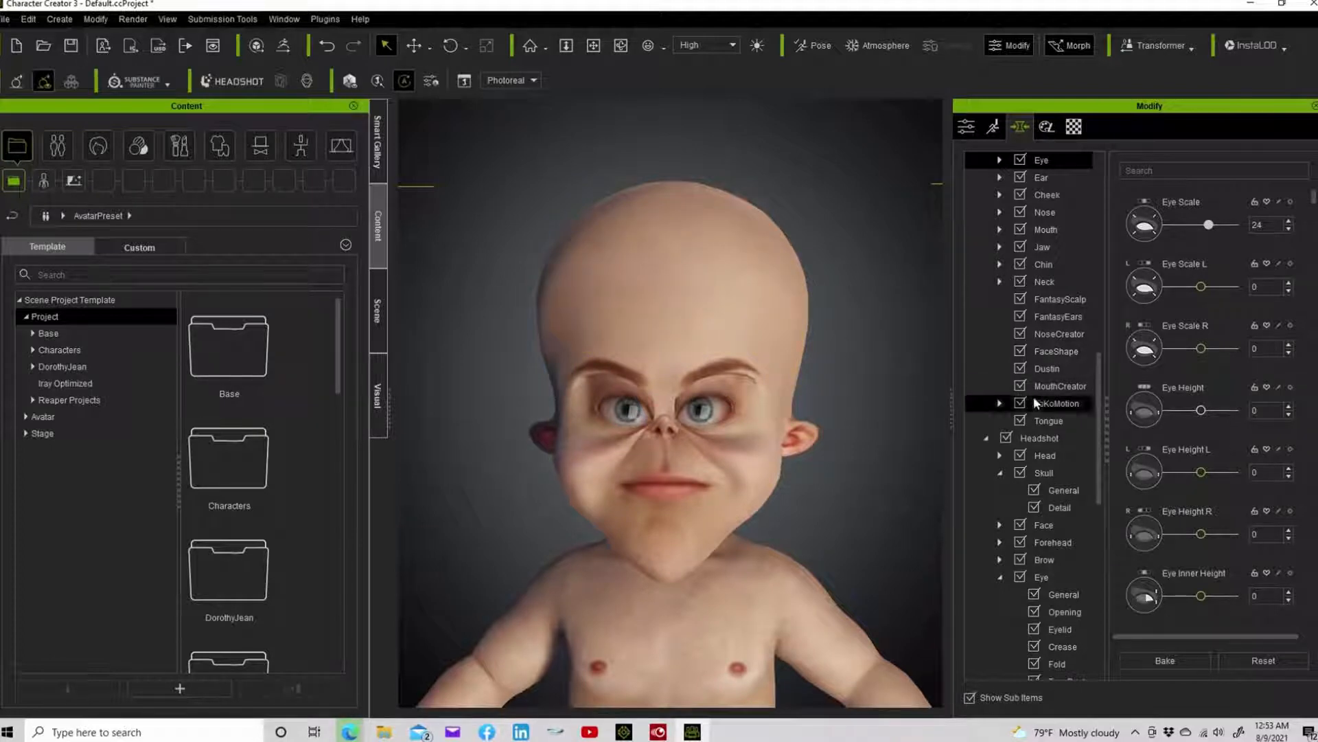
# Lengthen the neck by raising and baking the Neck Length twice, and set it to 100 once more
pyautogui.scroll(3, 1036, 514)
pyautogui.scroll(1, 1035, 508)
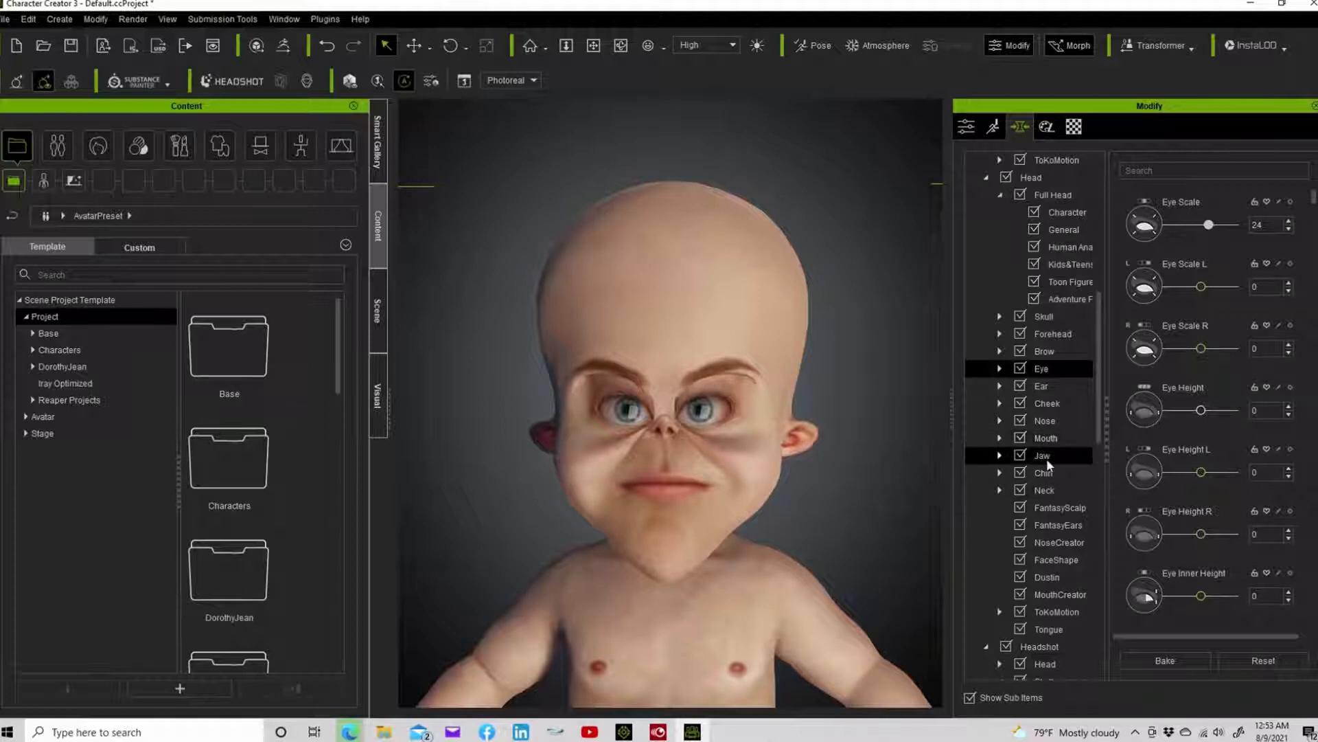
pyautogui.click(1044, 489)
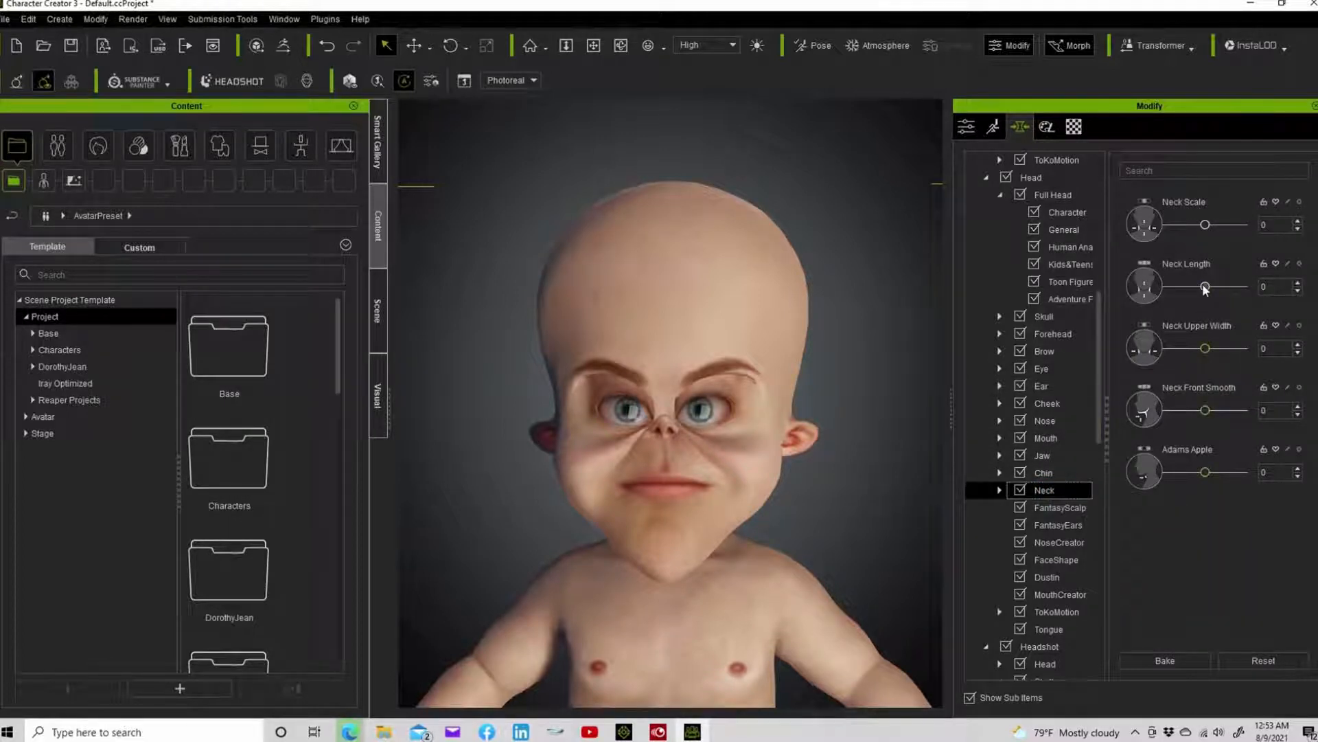
pyautogui.moveTo(1205, 288); pyautogui.dragTo(1247, 283)
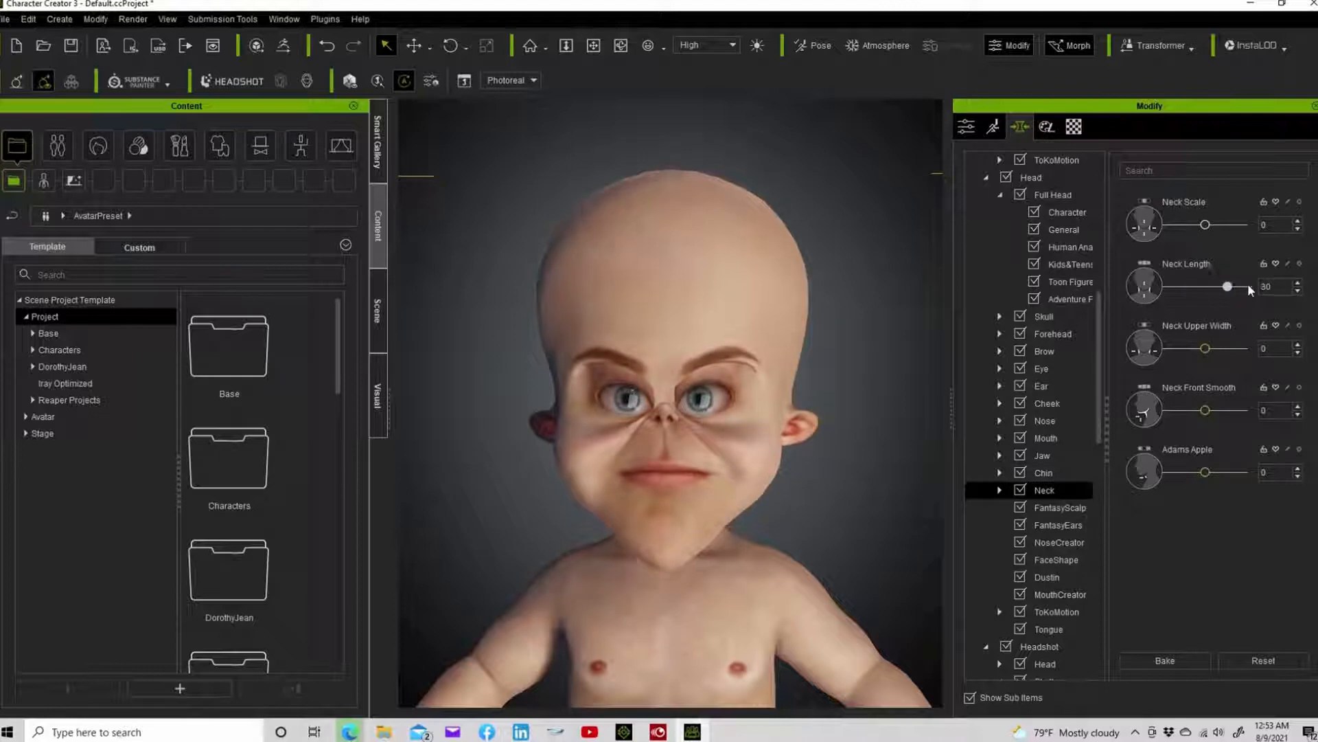
pyautogui.click(1166, 660)
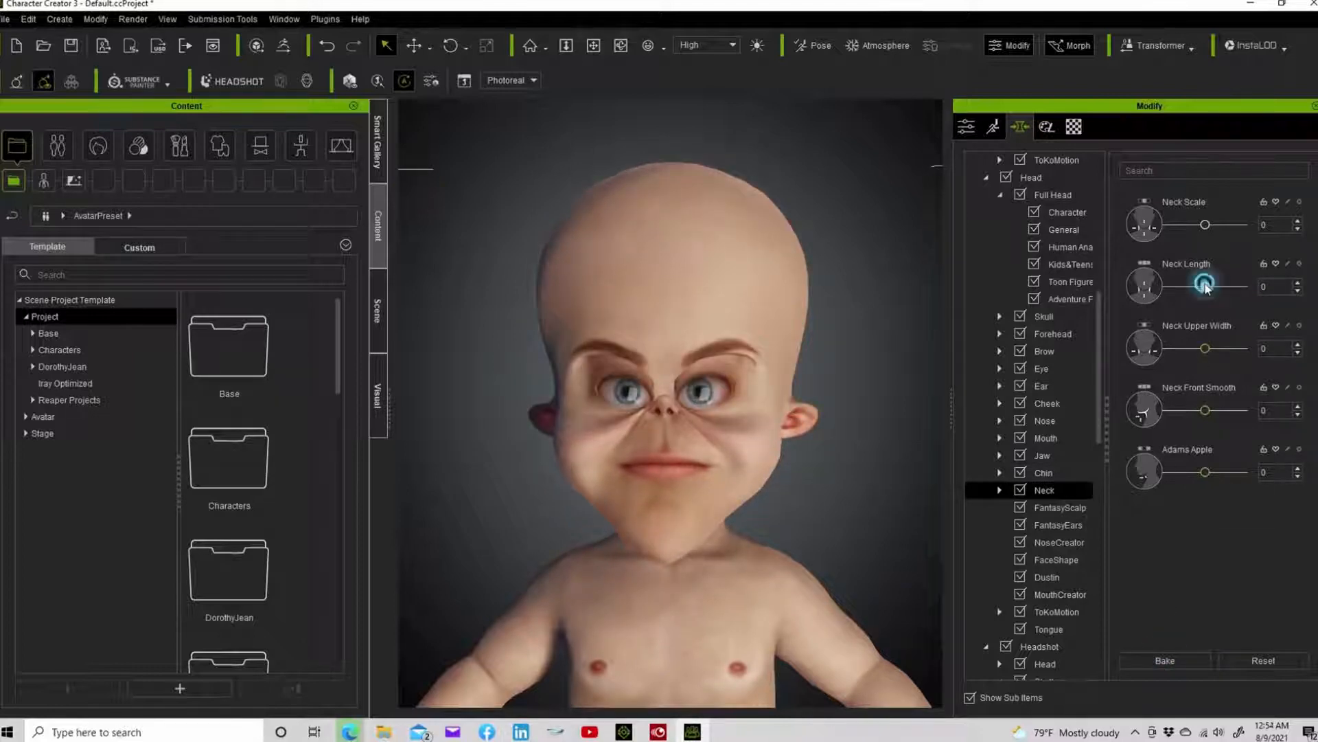
pyautogui.moveTo(1205, 285); pyautogui.dragTo(1244, 286)
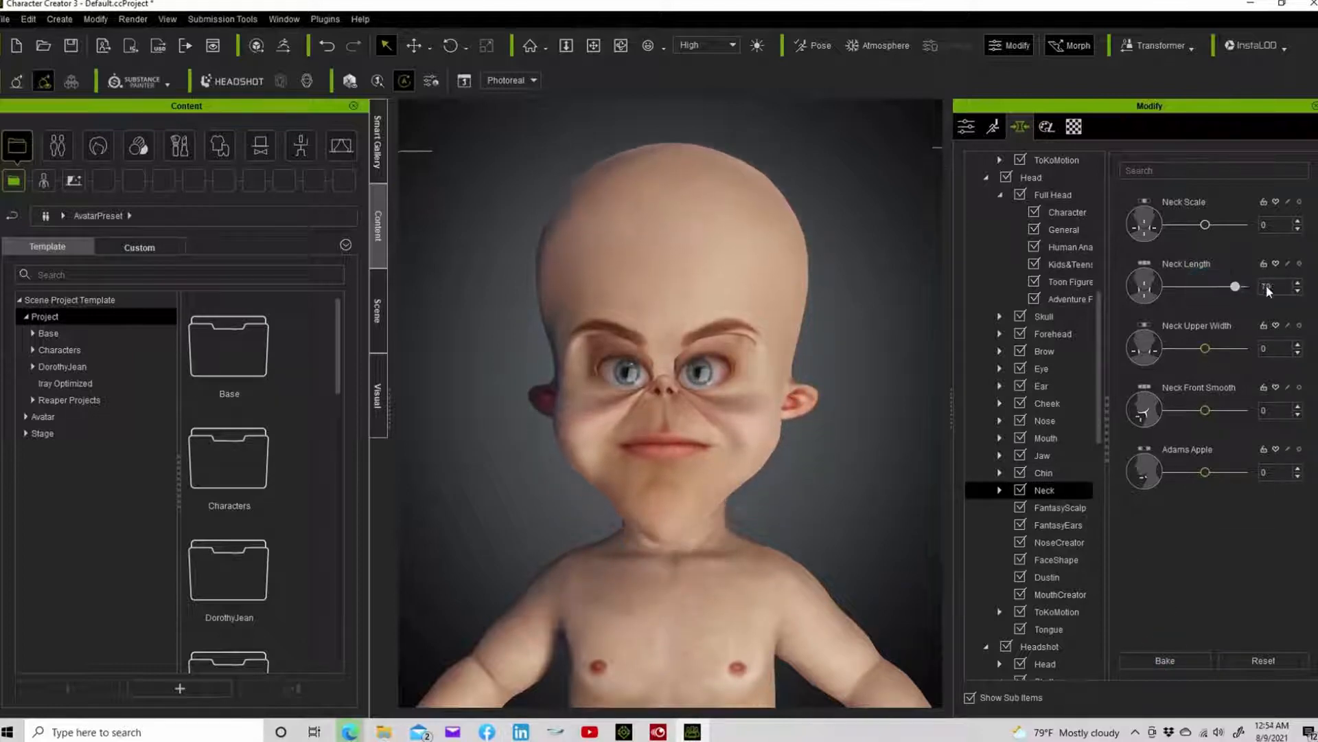
pyautogui.click(1161, 660)
pyautogui.moveTo(1206, 286); pyautogui.dragTo(1246, 288)
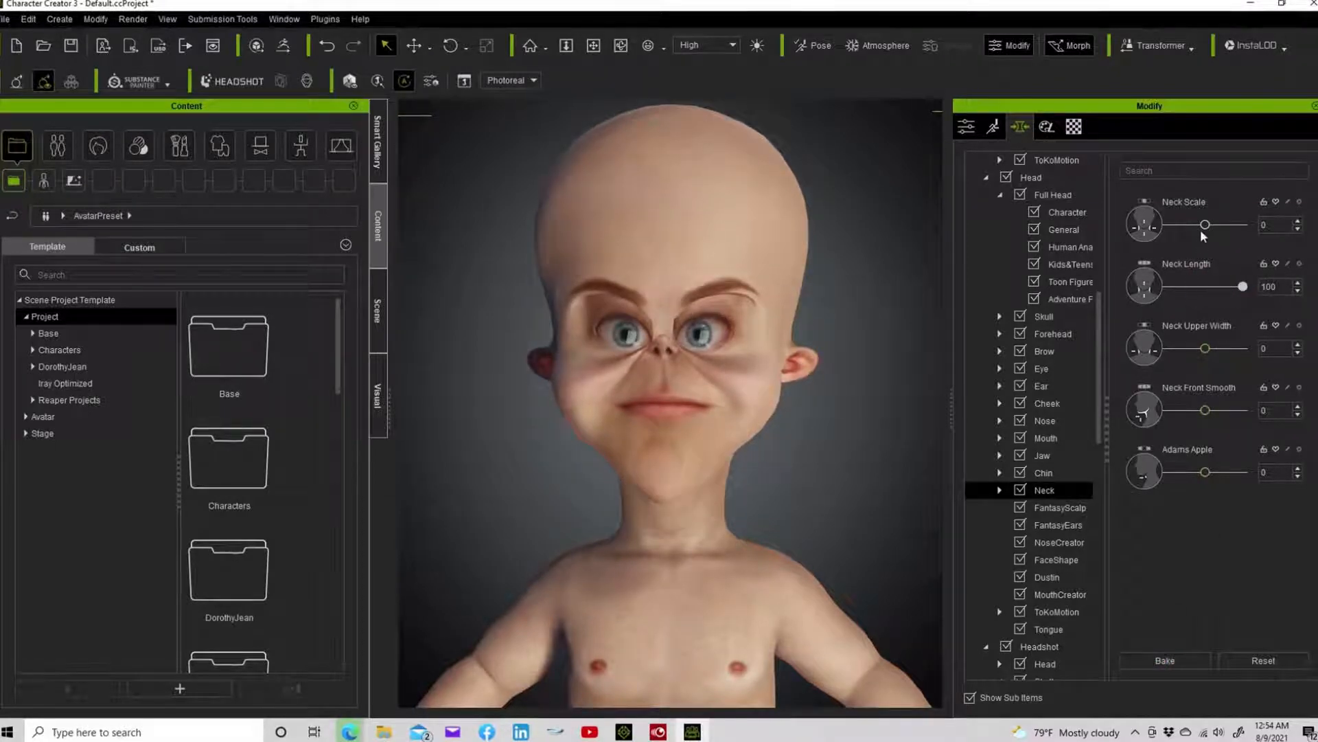
# Slim the neck by baking the Neck Scale at -100, and set it to -100 once more
pyautogui.moveTo(1205, 225); pyautogui.dragTo(1143, 232)
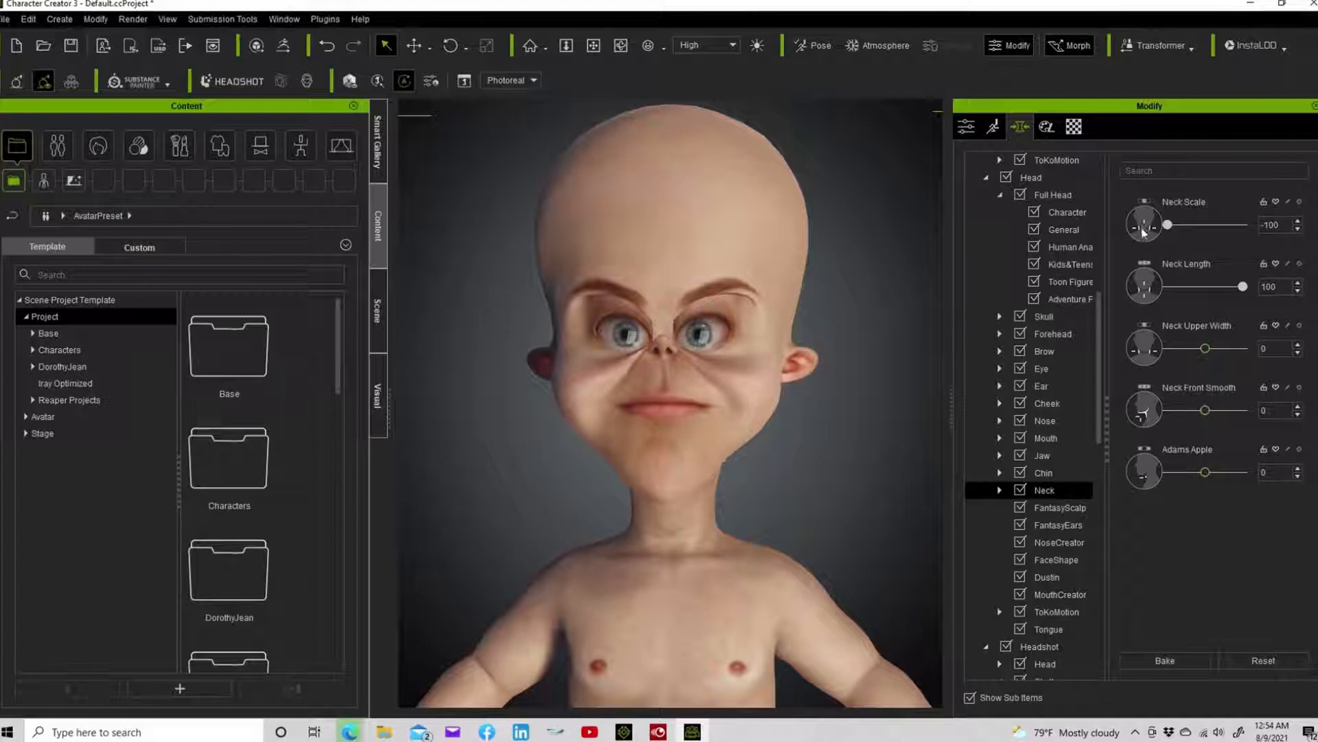
pyautogui.click(1160, 660)
pyautogui.moveTo(1207, 225); pyautogui.dragTo(1133, 230)
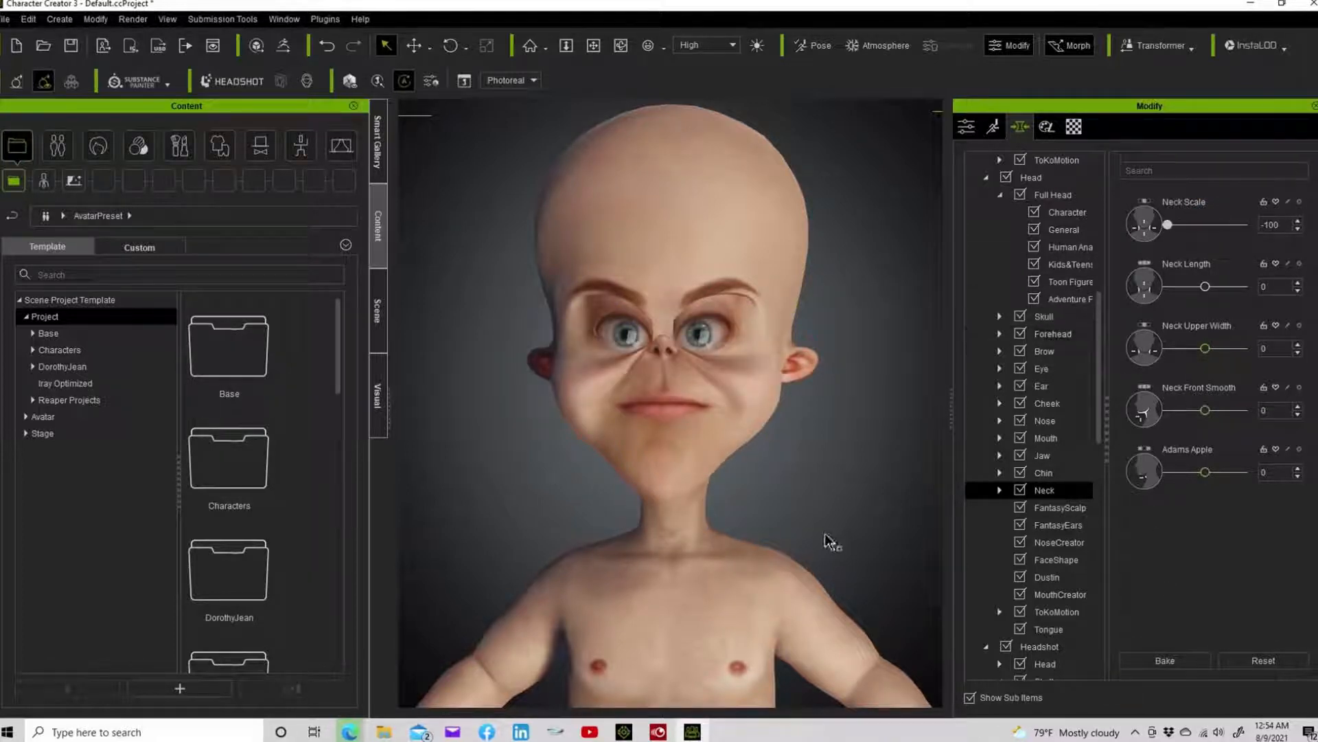
# Try the Body HA Male Thin morph from the full-body Human Anatomy set, and return it to 0
pyautogui.scroll(-5, 741, 504)
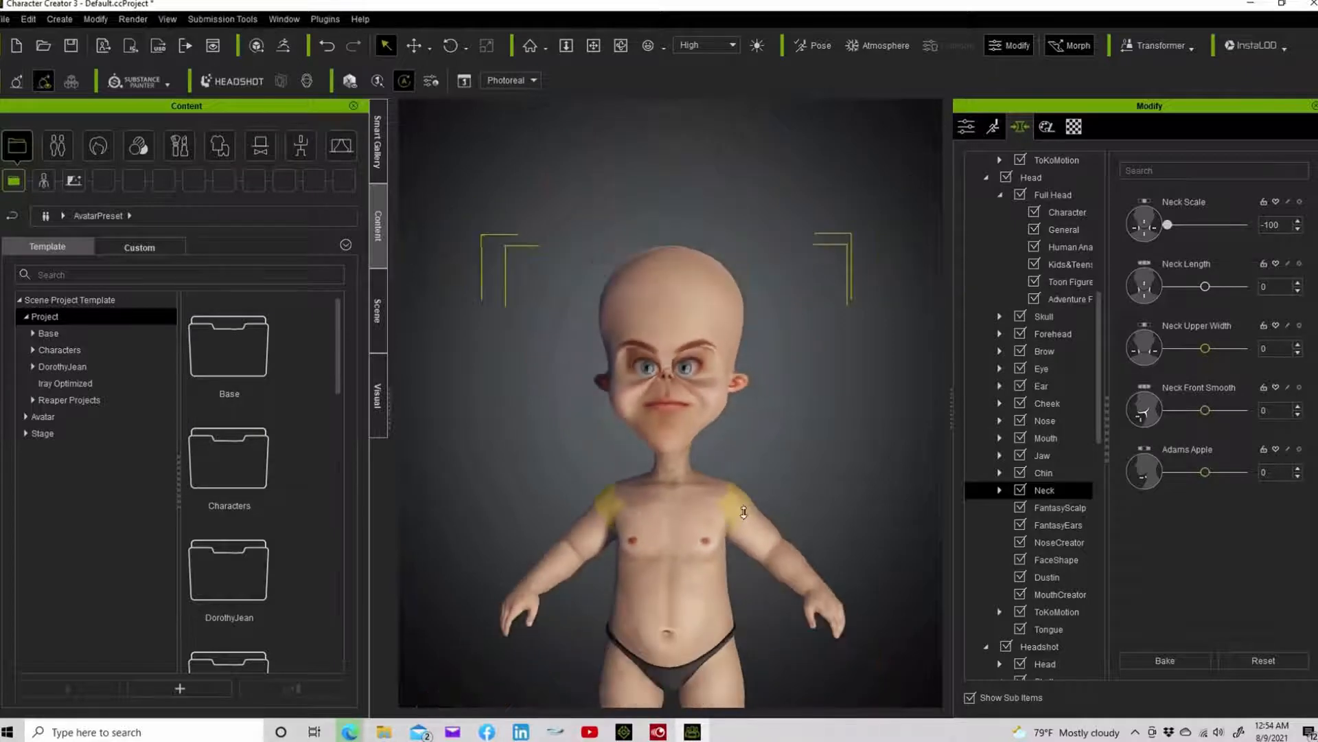
pyautogui.click(593, 46)
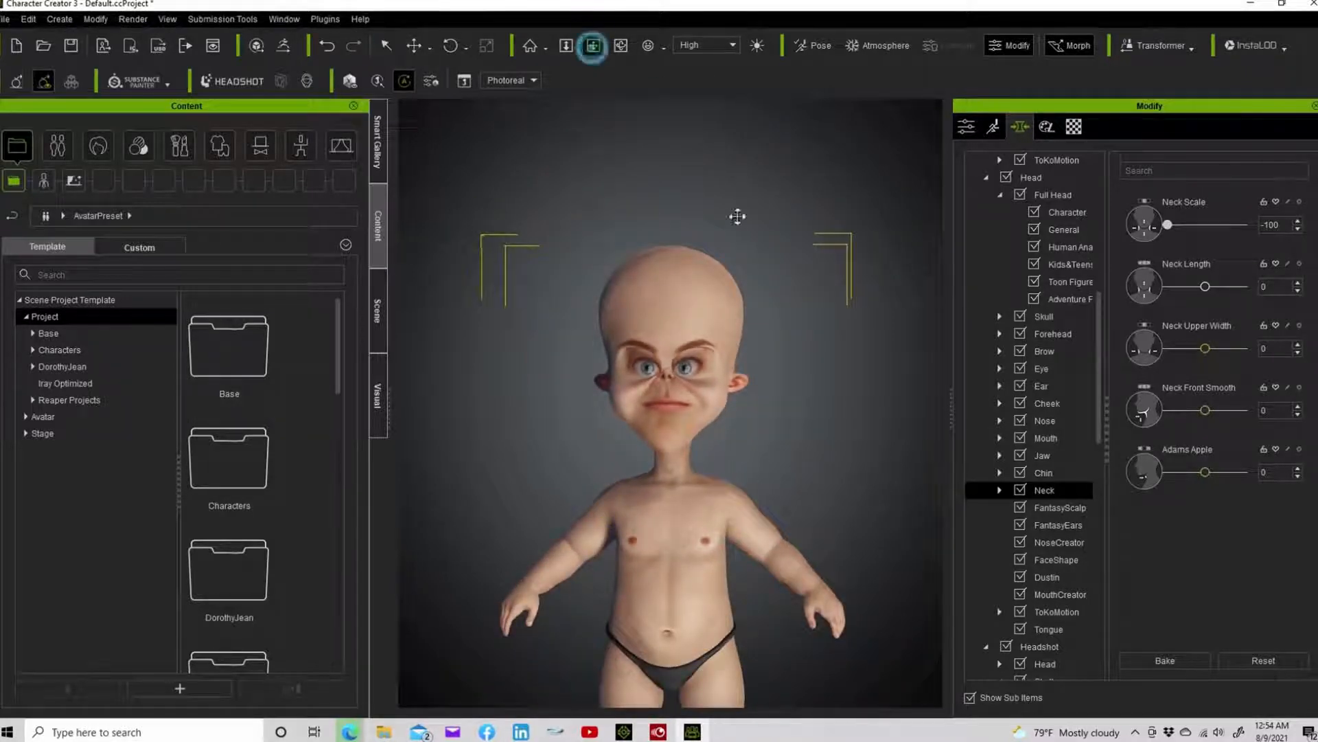
pyautogui.moveTo(712, 628); pyautogui.dragTo(728, 500)
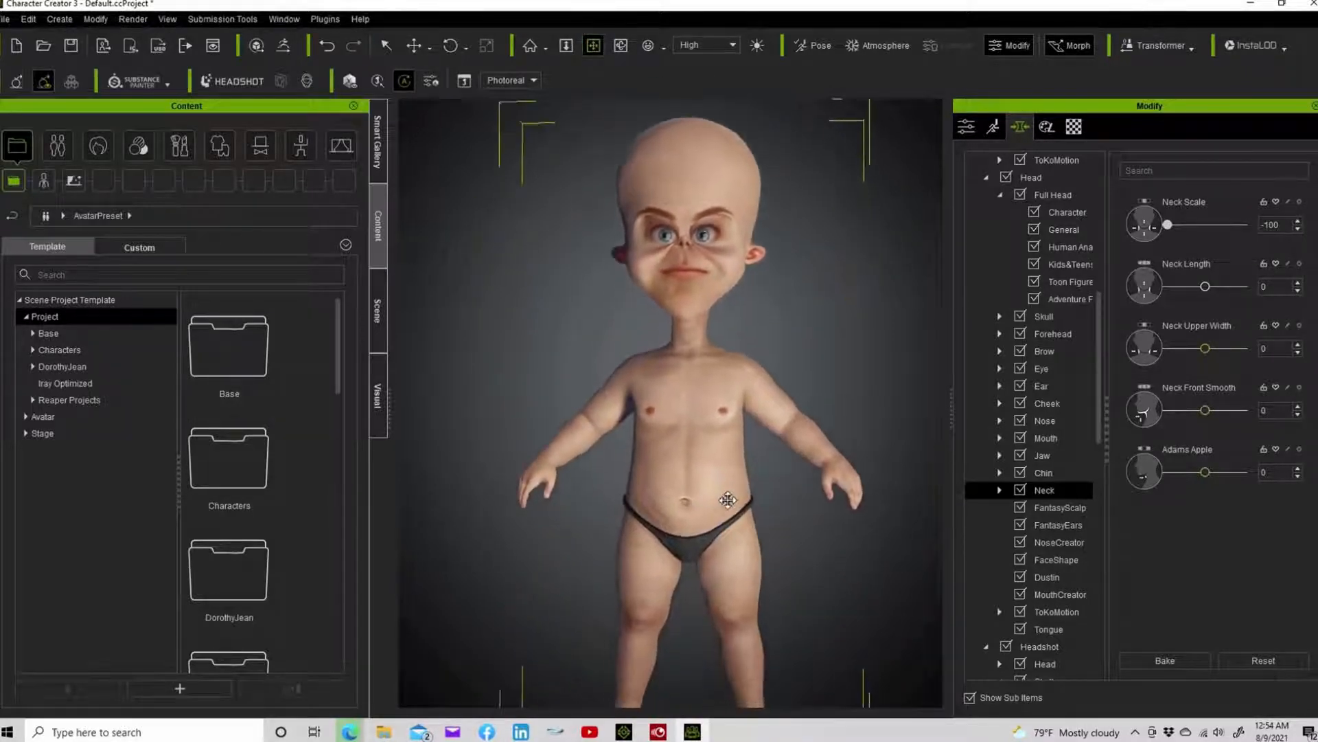
pyautogui.scroll(-4, 728, 500)
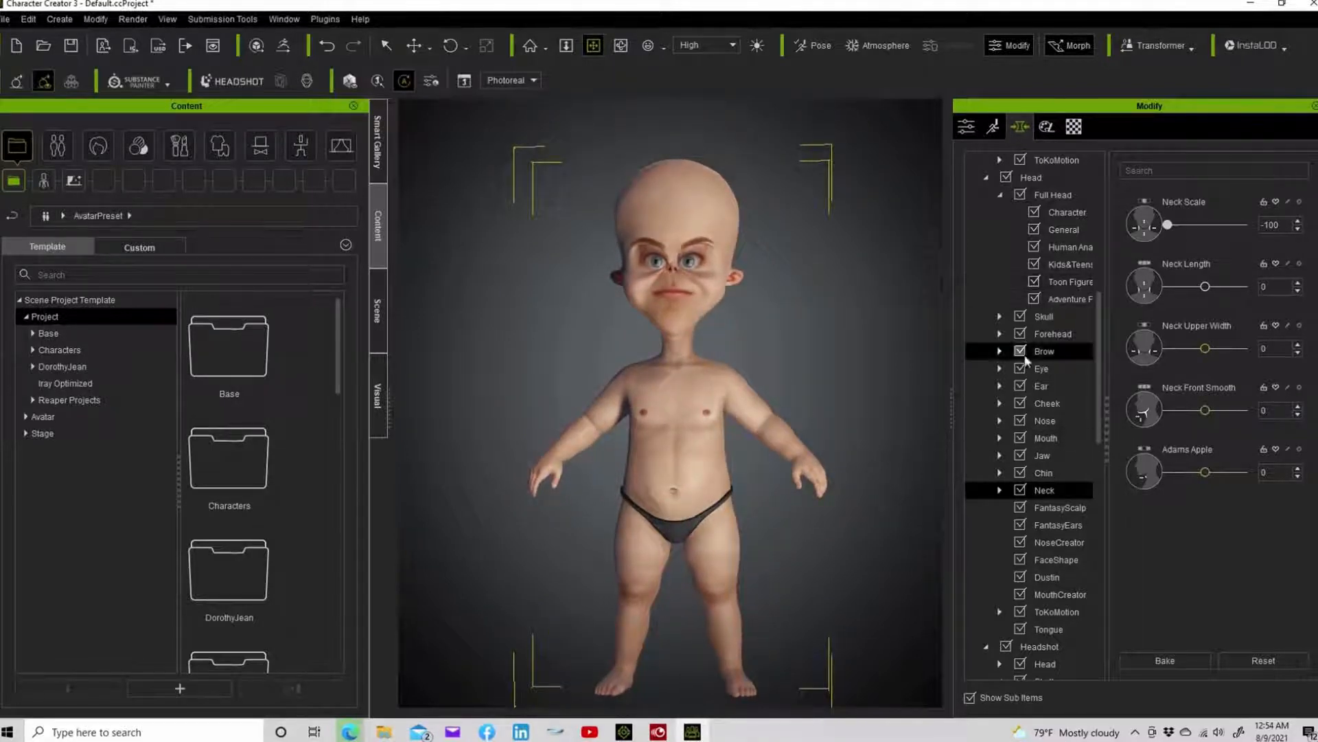
pyautogui.scroll(4, 1056, 313)
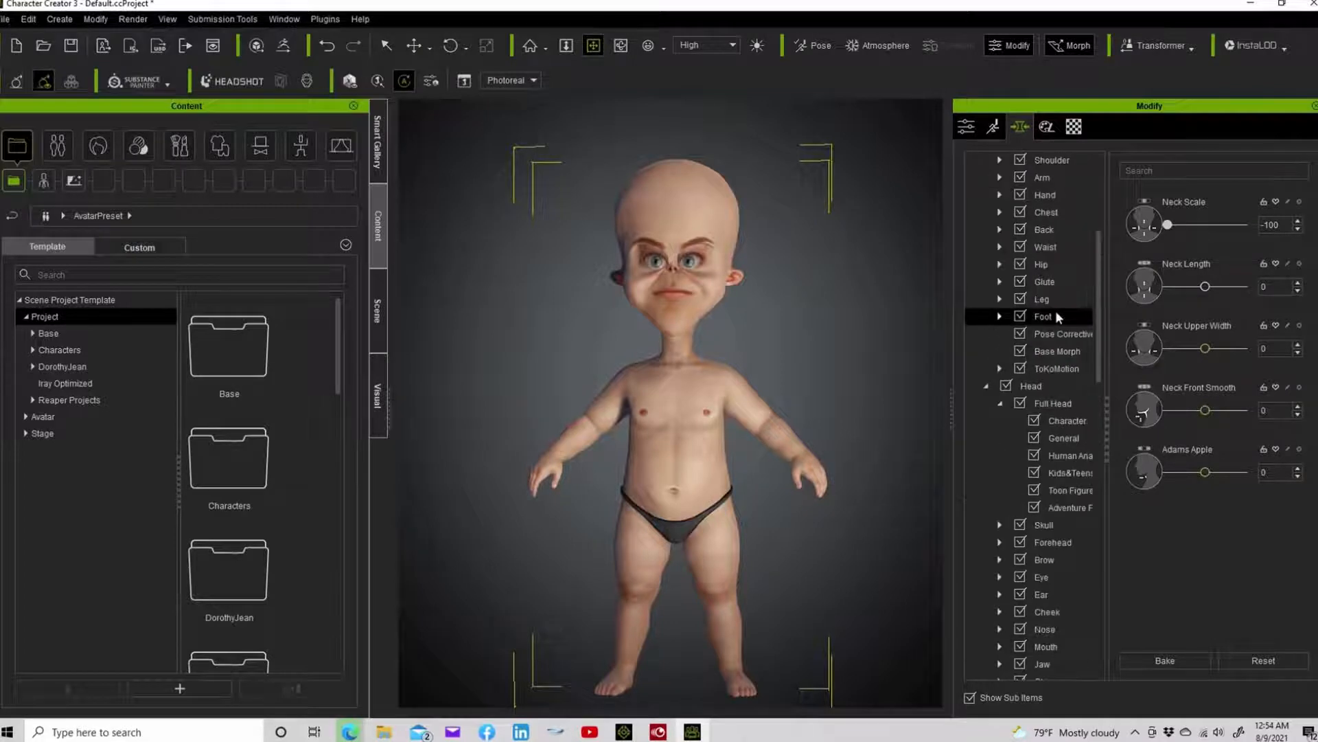
pyautogui.scroll(5, 1056, 310)
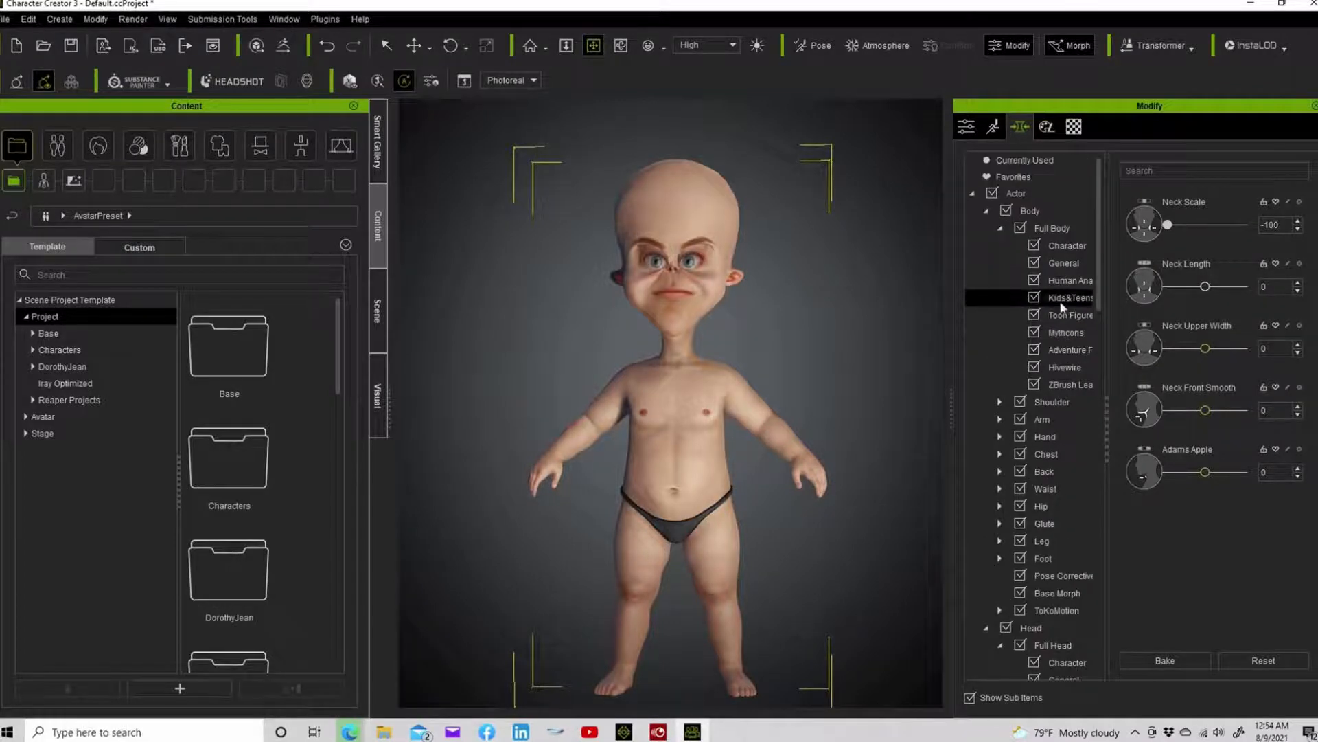
pyautogui.click(1064, 281)
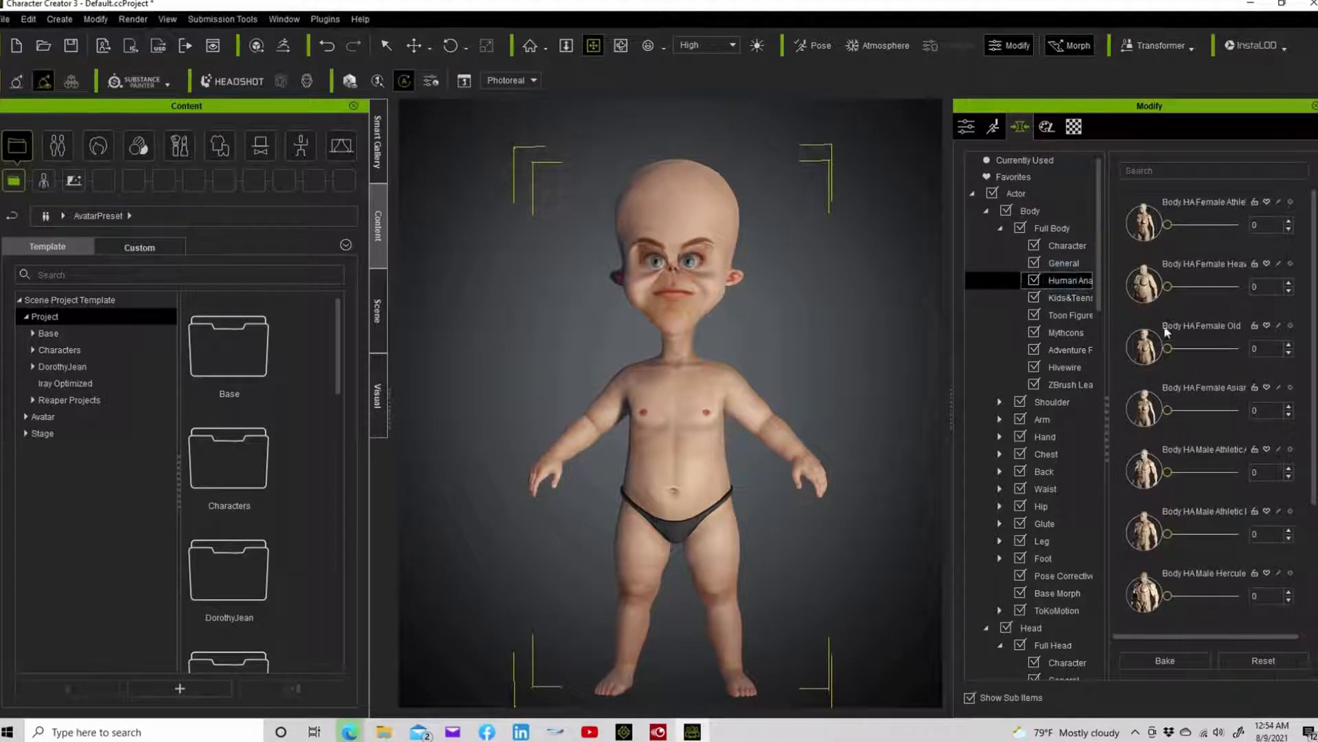
pyautogui.scroll(-1, 1164, 471)
pyautogui.scroll(-1, 1164, 470)
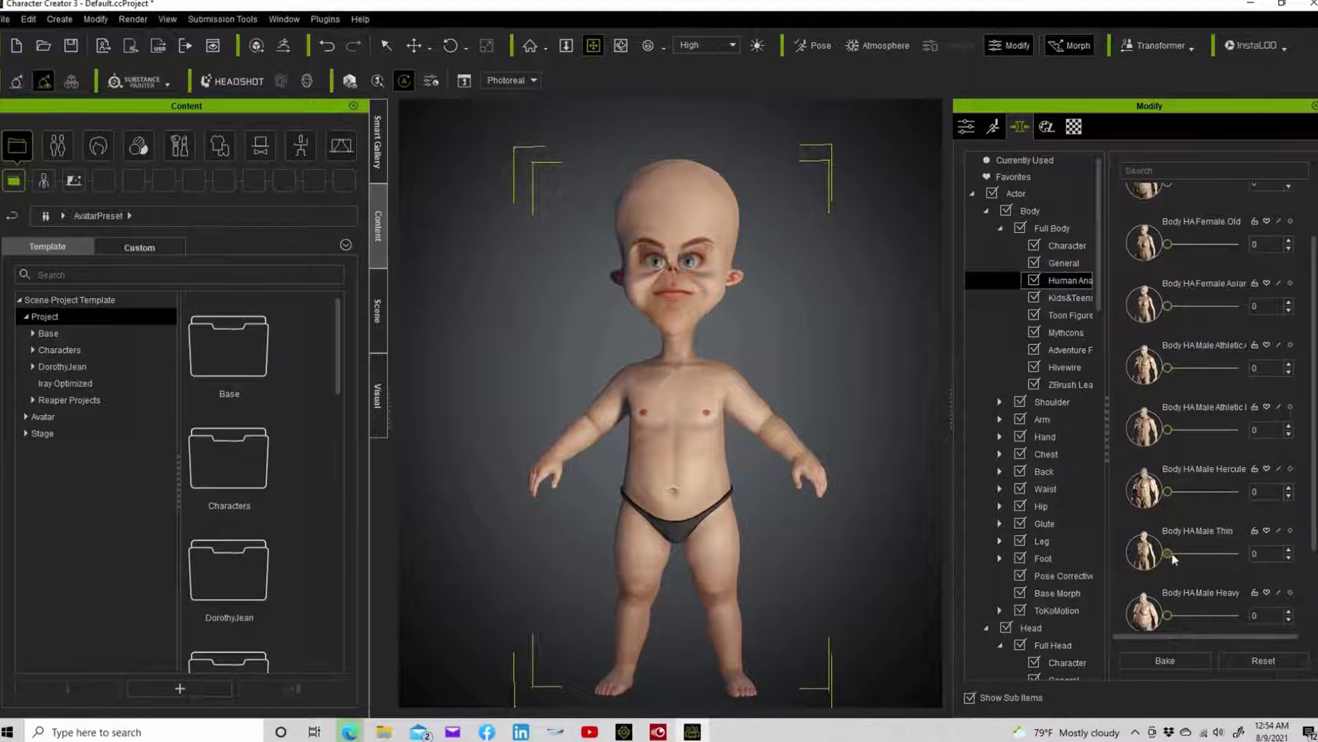
pyautogui.moveTo(1172, 553)
pyautogui.mouseDown()
pyautogui.moveTo(1271, 557)
pyautogui.moveTo(1167, 553)
pyautogui.mouseUp()
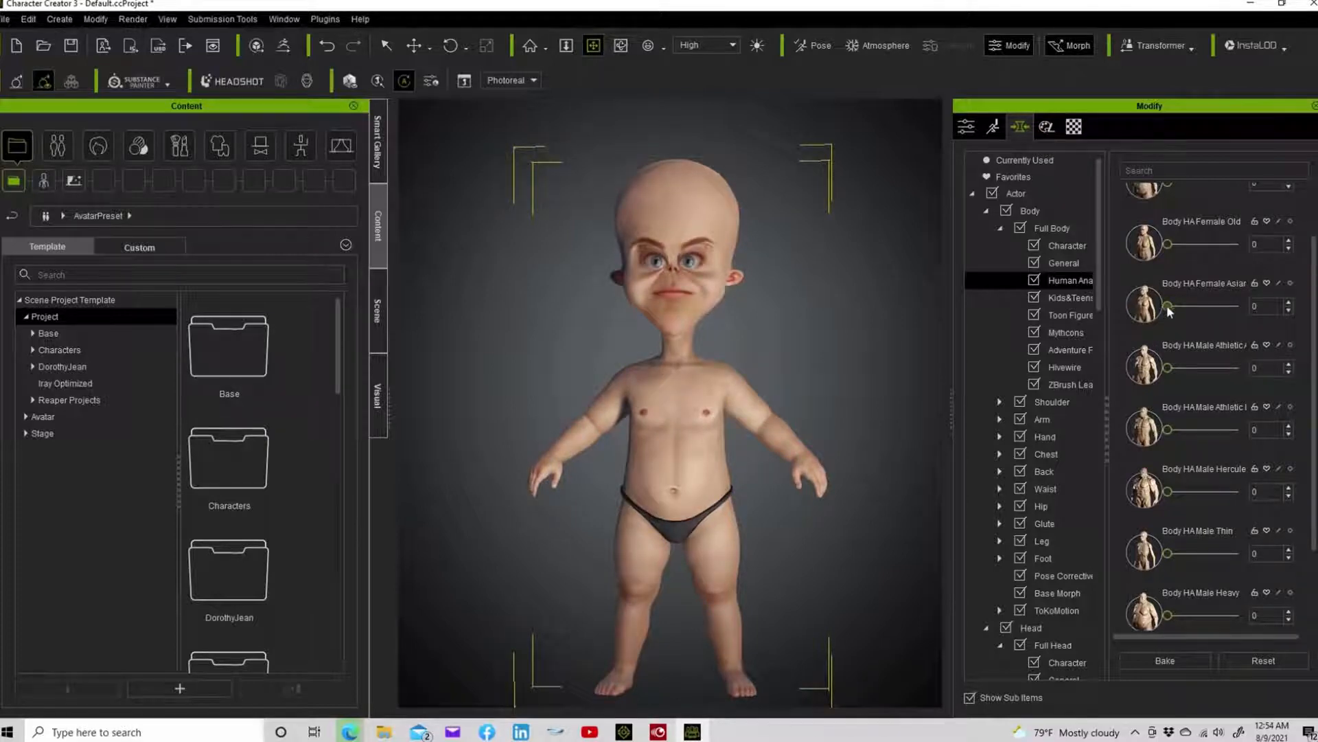
# Try the Body HA Male Heavy morph on the full body, and return it to 0
pyautogui.scroll(1, 1172, 311)
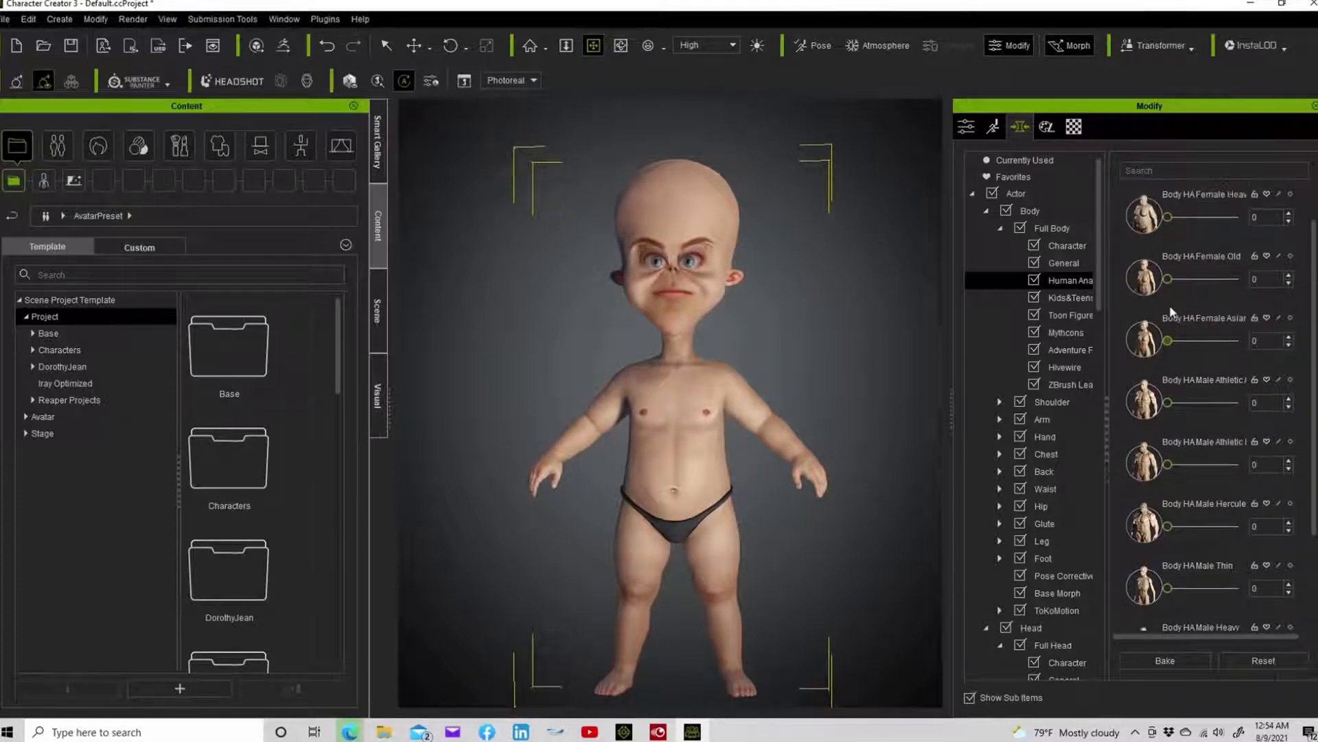
pyautogui.scroll(-3, 1151, 356)
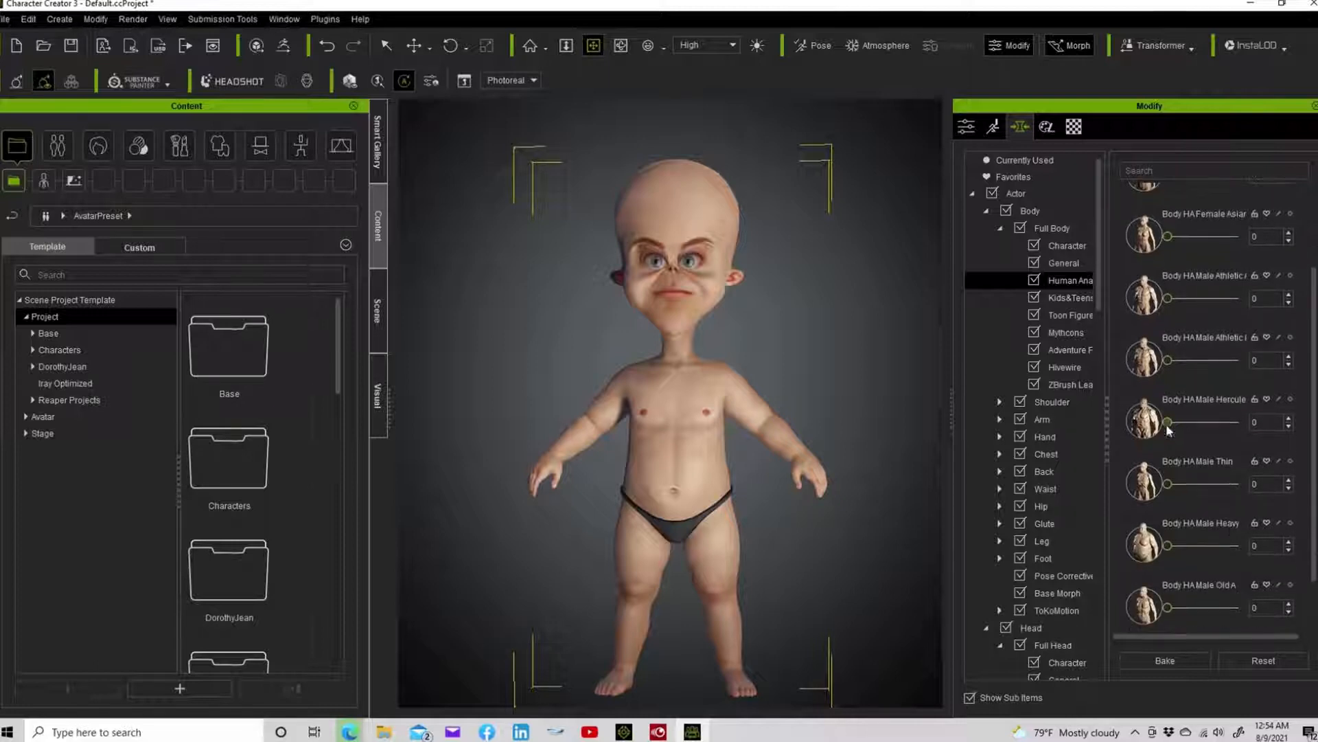
pyautogui.moveTo(1176, 546)
pyautogui.mouseDown()
pyautogui.moveTo(1243, 541)
pyautogui.moveTo(1167, 545)
pyautogui.mouseUp()
pyautogui.scroll(-1, 1138, 522)
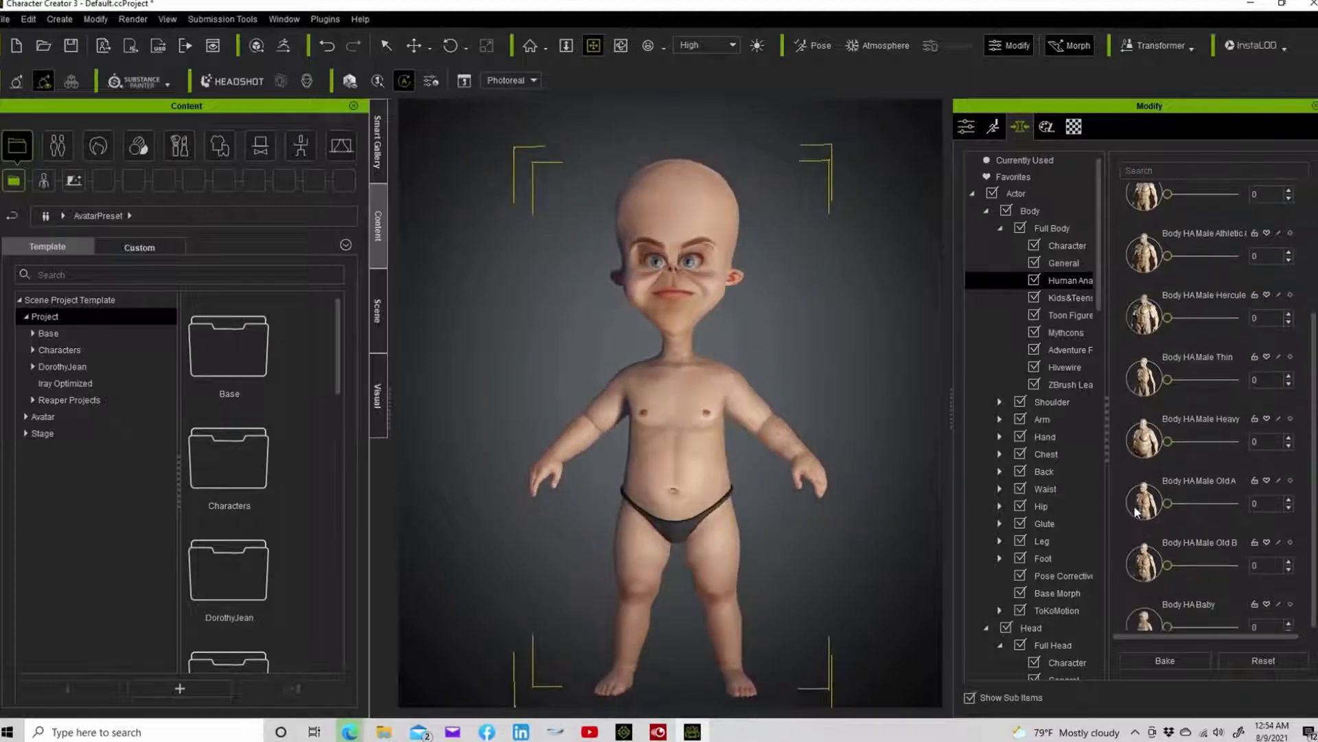
# Try the Body HA Male Old B and Body HA Female Asian morphs on the full body, and return them to 0
pyautogui.scroll(-1, 1135, 507)
pyautogui.scroll(4, 1182, 584)
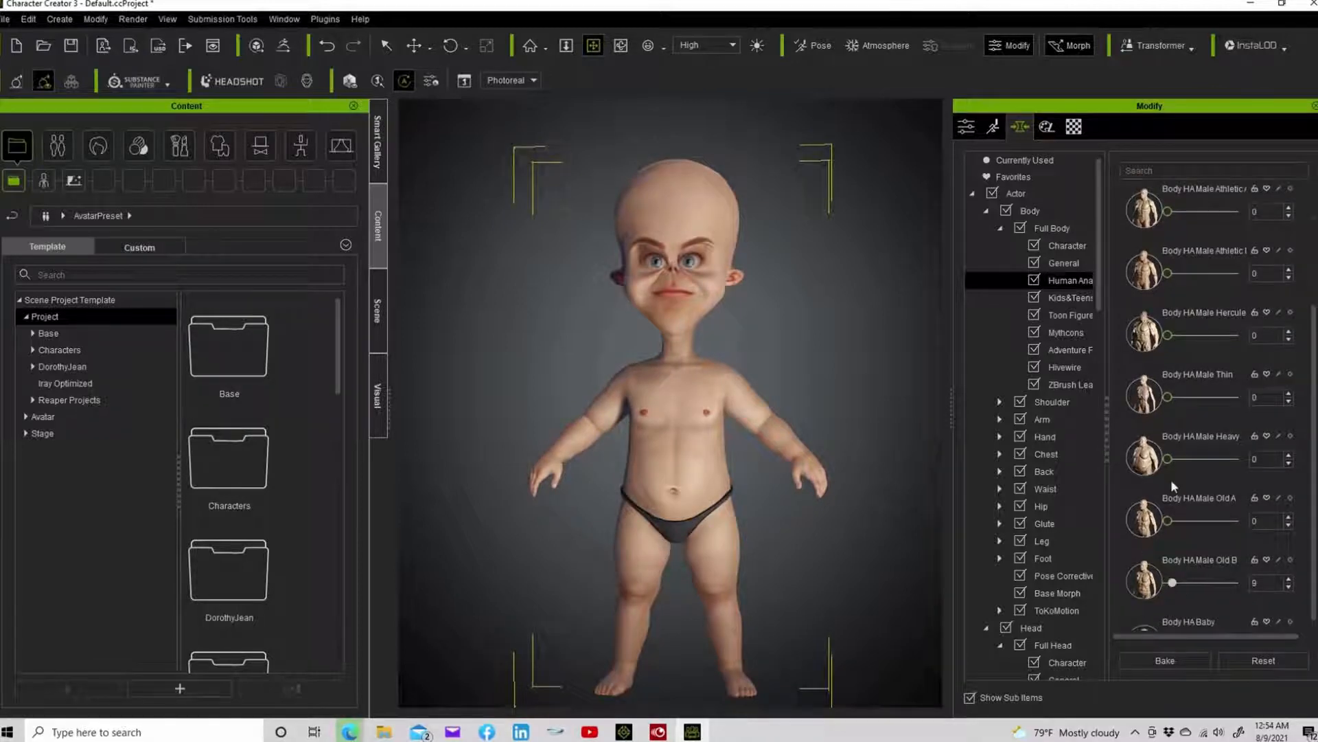
pyautogui.scroll(4, 1172, 479)
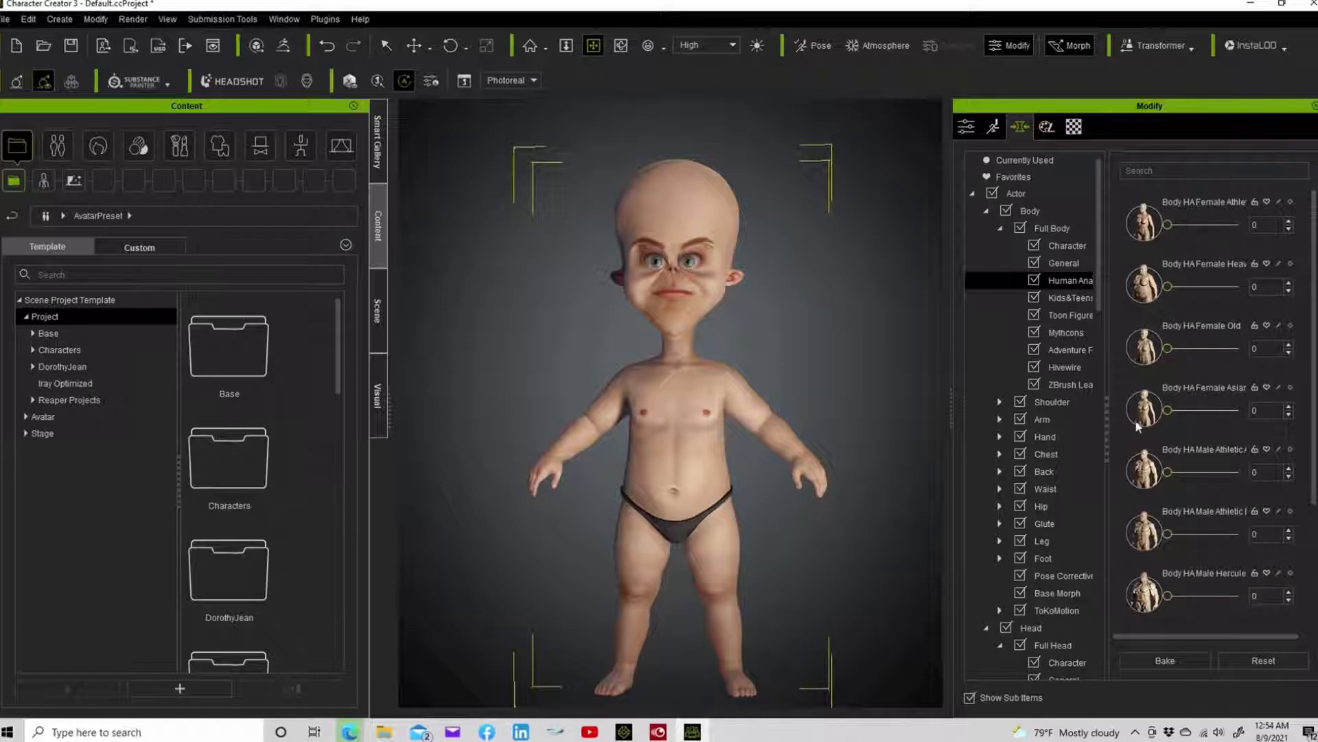
pyautogui.moveTo(1170, 409); pyautogui.dragTo(1139, 405)
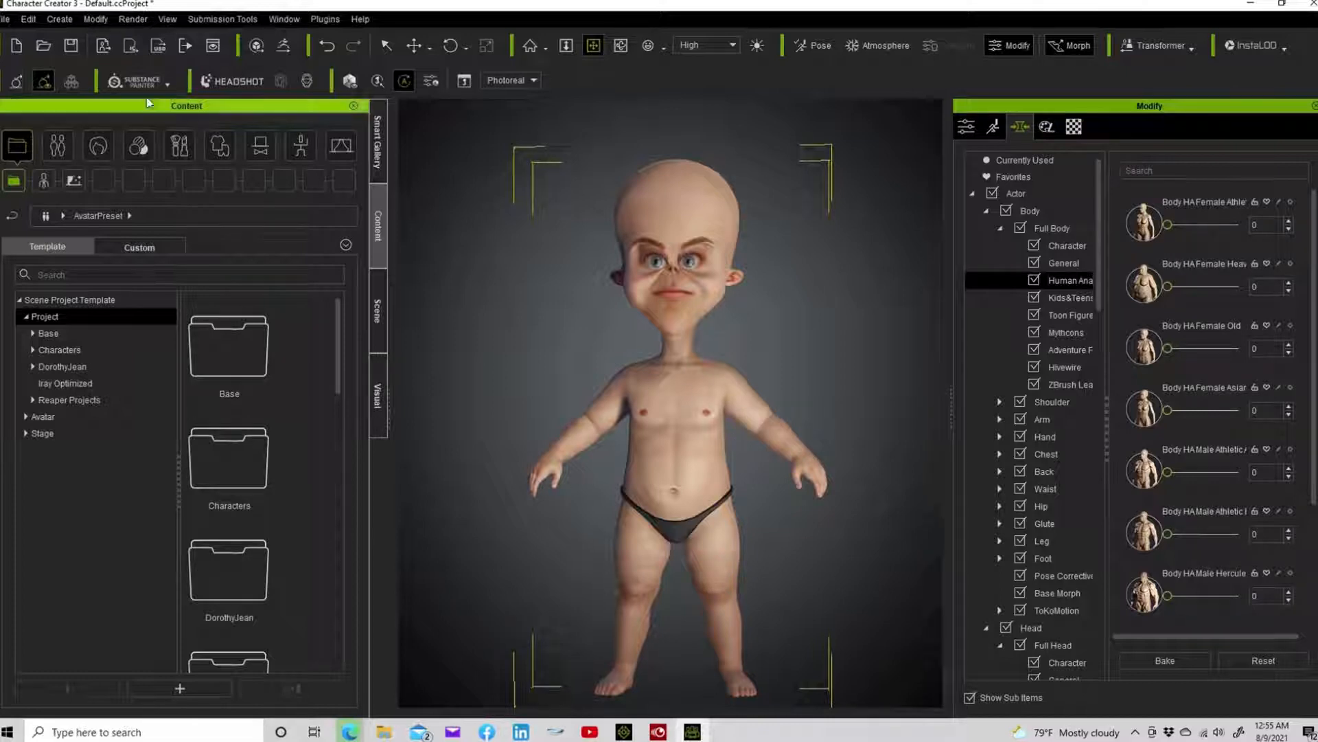
# Slim the arms by baking the Arm Thin morph twice at 100, and set it to 88 once more
pyautogui.click(386, 46)
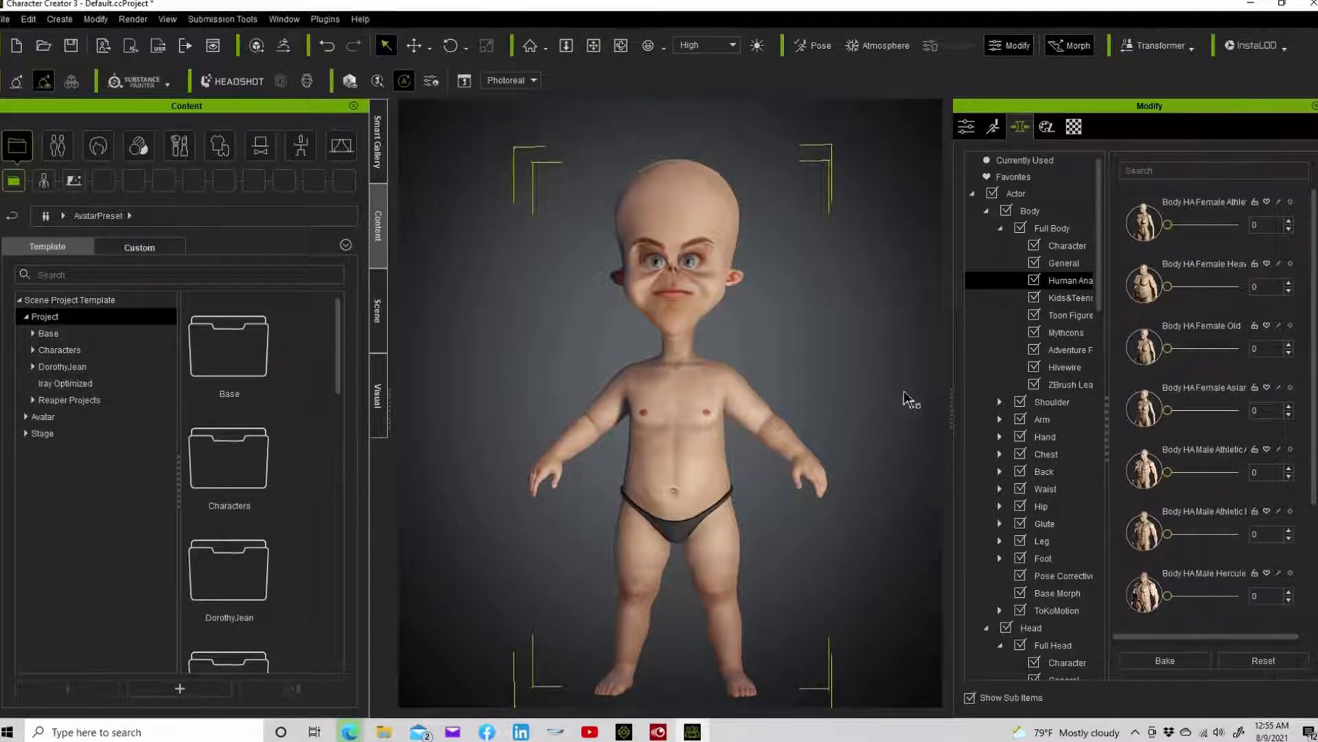
pyautogui.click(1042, 416)
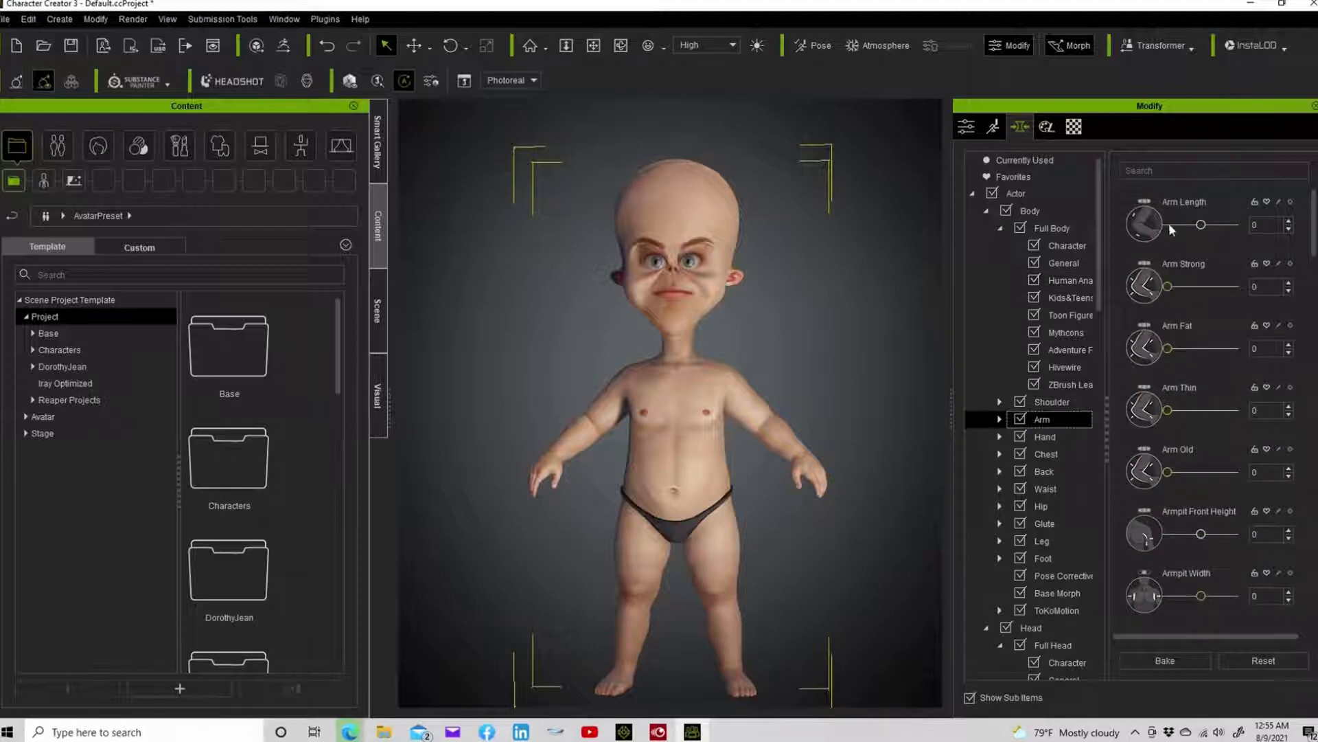
pyautogui.moveTo(1167, 410); pyautogui.dragTo(1236, 410)
pyautogui.click(1179, 661)
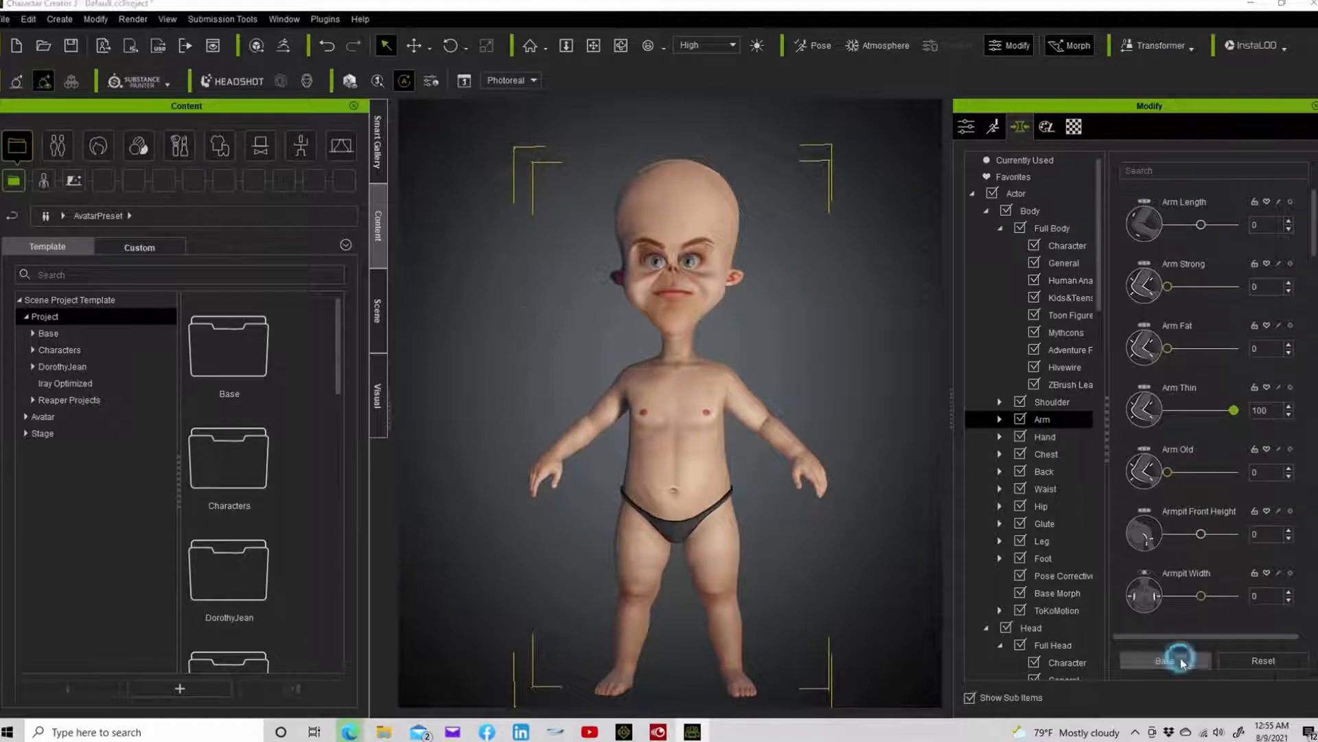
pyautogui.moveTo(1167, 410); pyautogui.dragTo(1312, 414)
pyautogui.click(1142, 657)
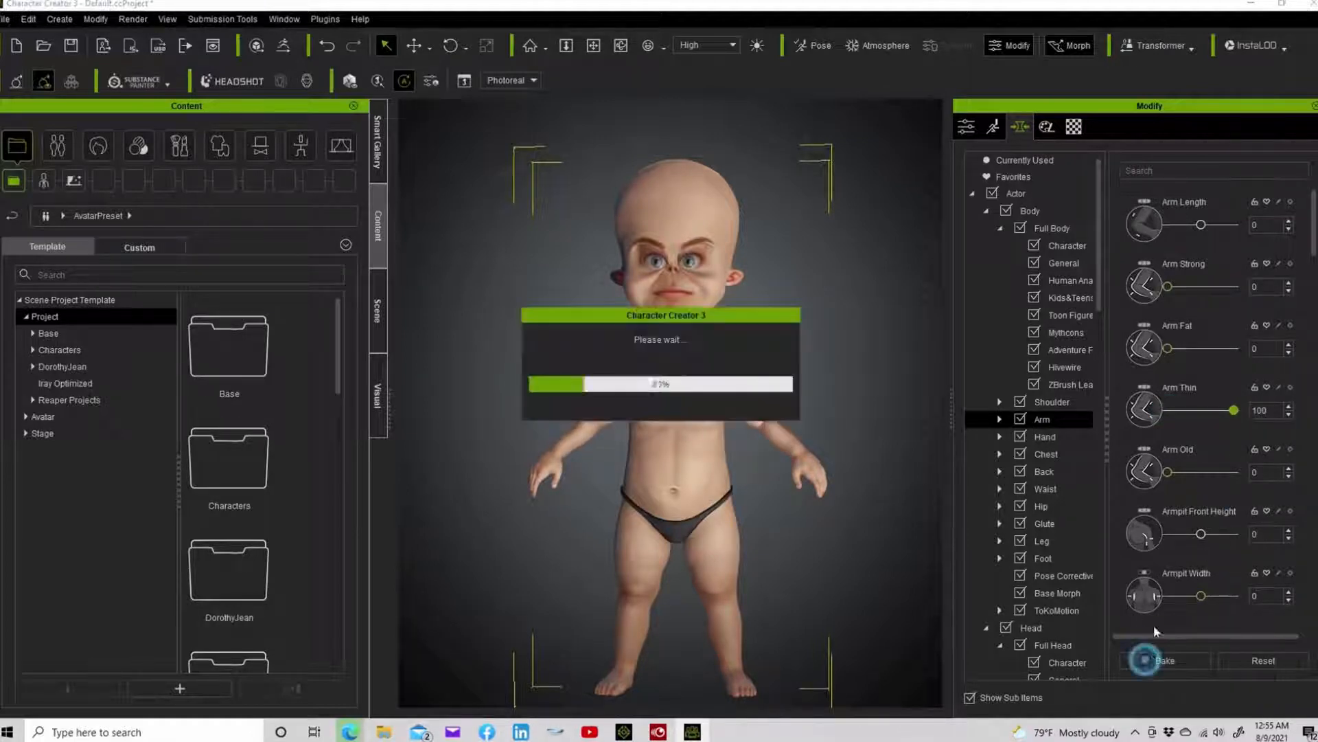
pyautogui.moveTo(1172, 411); pyautogui.dragTo(1232, 416)
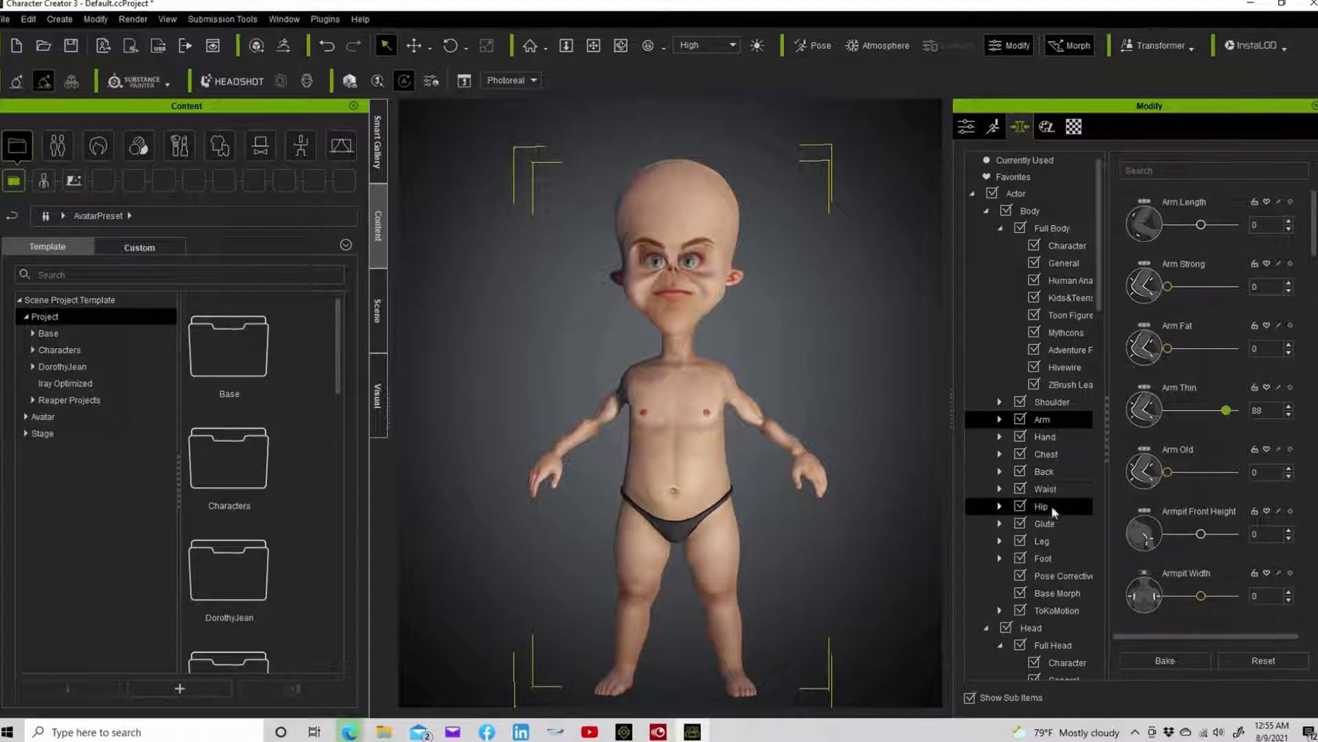
# Slim the legs by setting the Leg Thin morph to 100 and baking it, twice in a row
pyautogui.click(1058, 541)
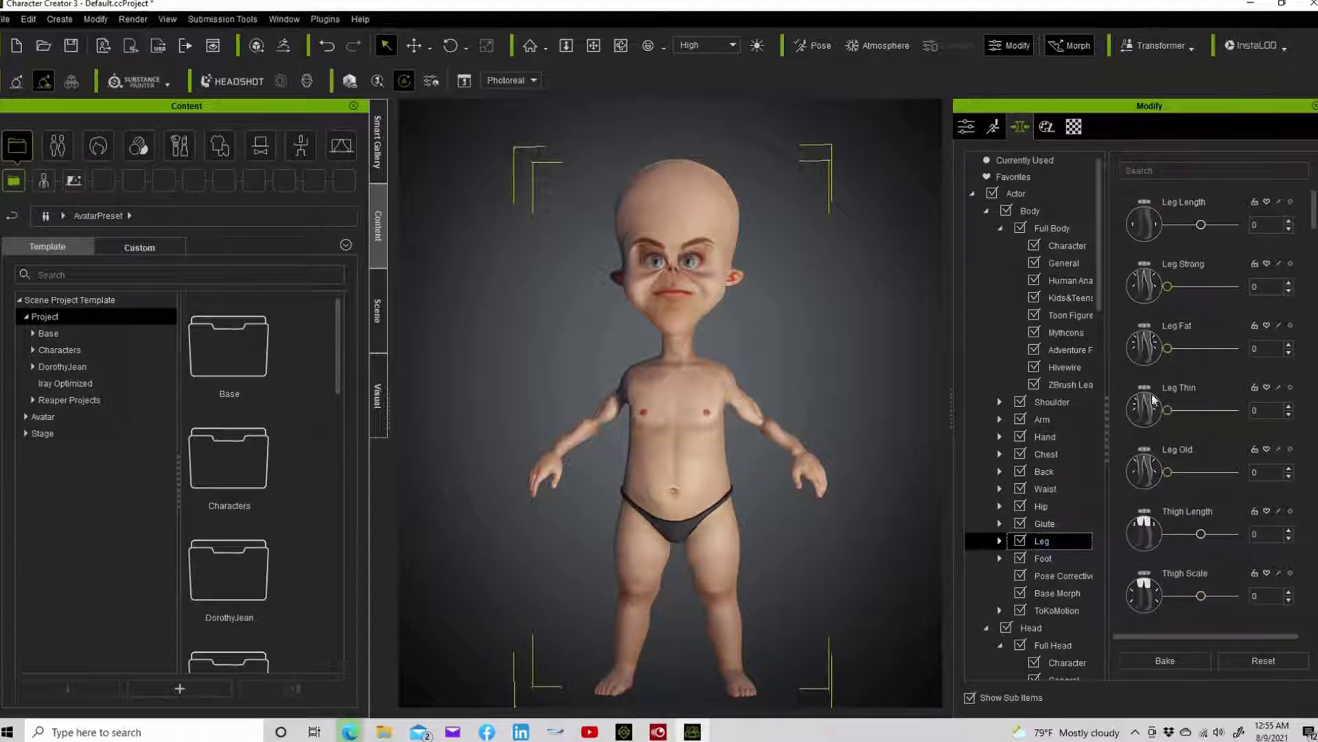
pyautogui.moveTo(1170, 410); pyautogui.dragTo(1306, 417)
pyautogui.click(1165, 660)
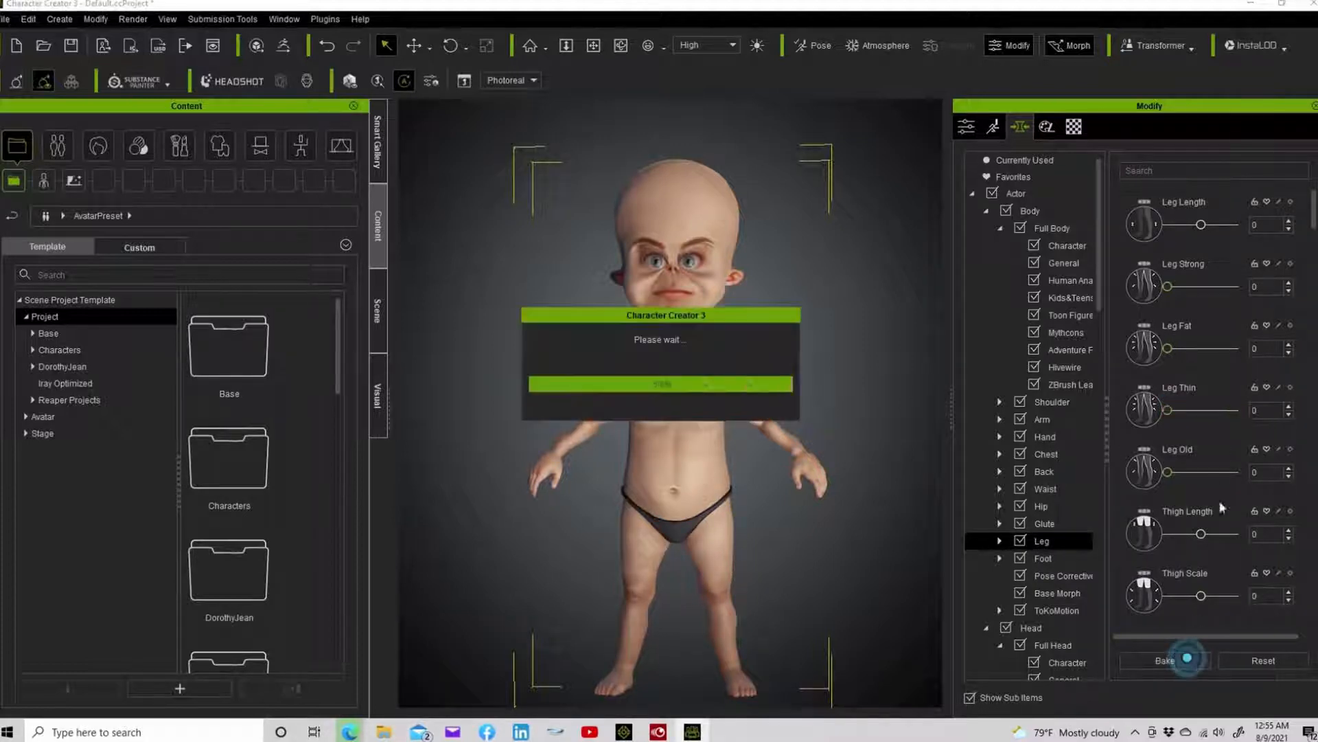
pyautogui.moveTo(1167, 410); pyautogui.dragTo(1233, 411)
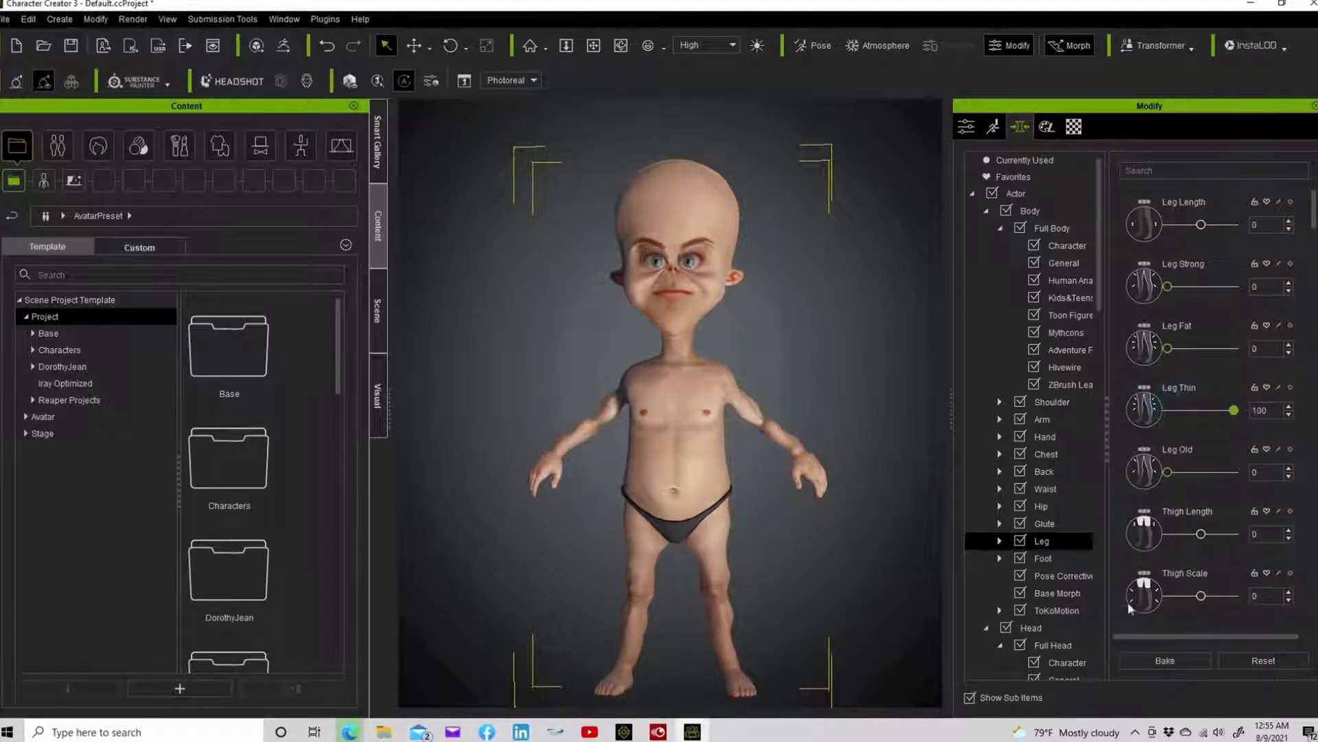
pyautogui.click(1164, 659)
pyautogui.moveTo(1167, 410)
pyautogui.mouseDown()
pyautogui.moveTo(1188, 412)
pyautogui.moveTo(1169, 412)
pyautogui.mouseUp()
# Thin the upper legs by lowering the Thigh Scale to -100 and baking it
pyautogui.click(720, 596)
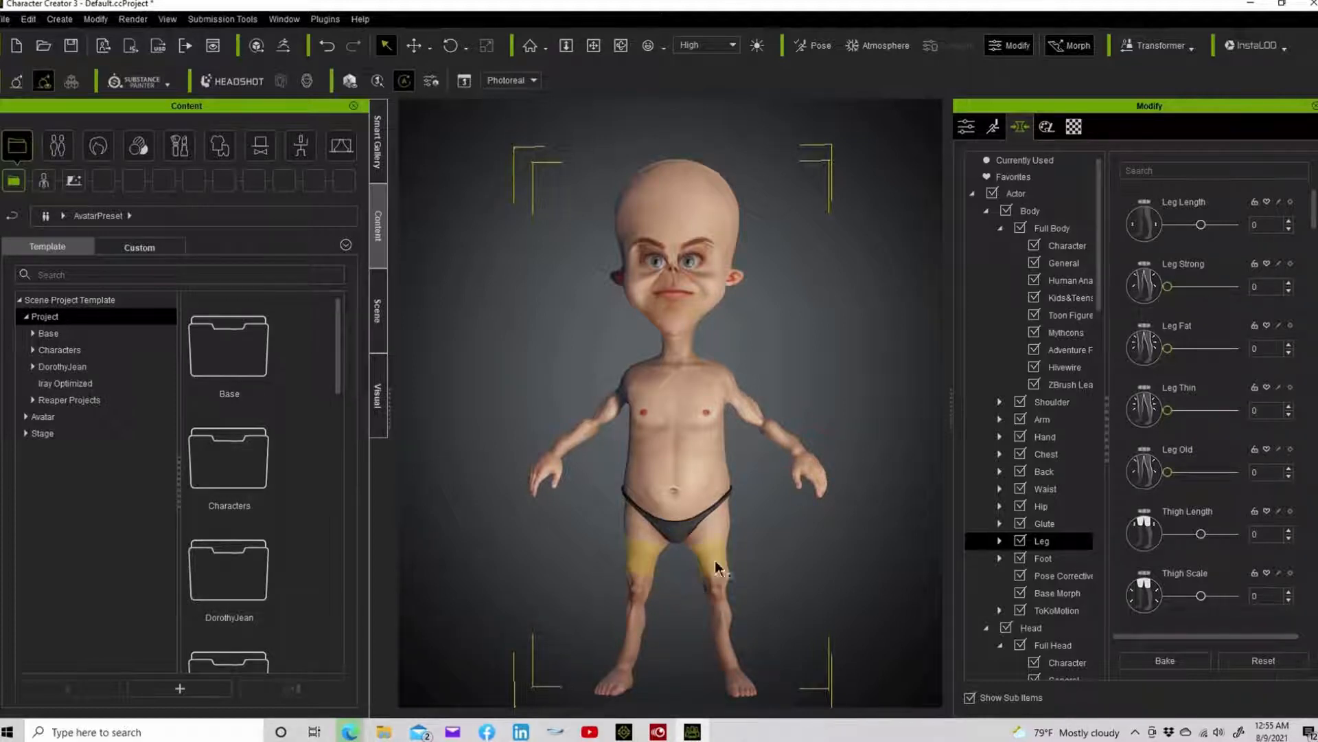
pyautogui.moveTo(703, 562); pyautogui.dragTo(722, 536)
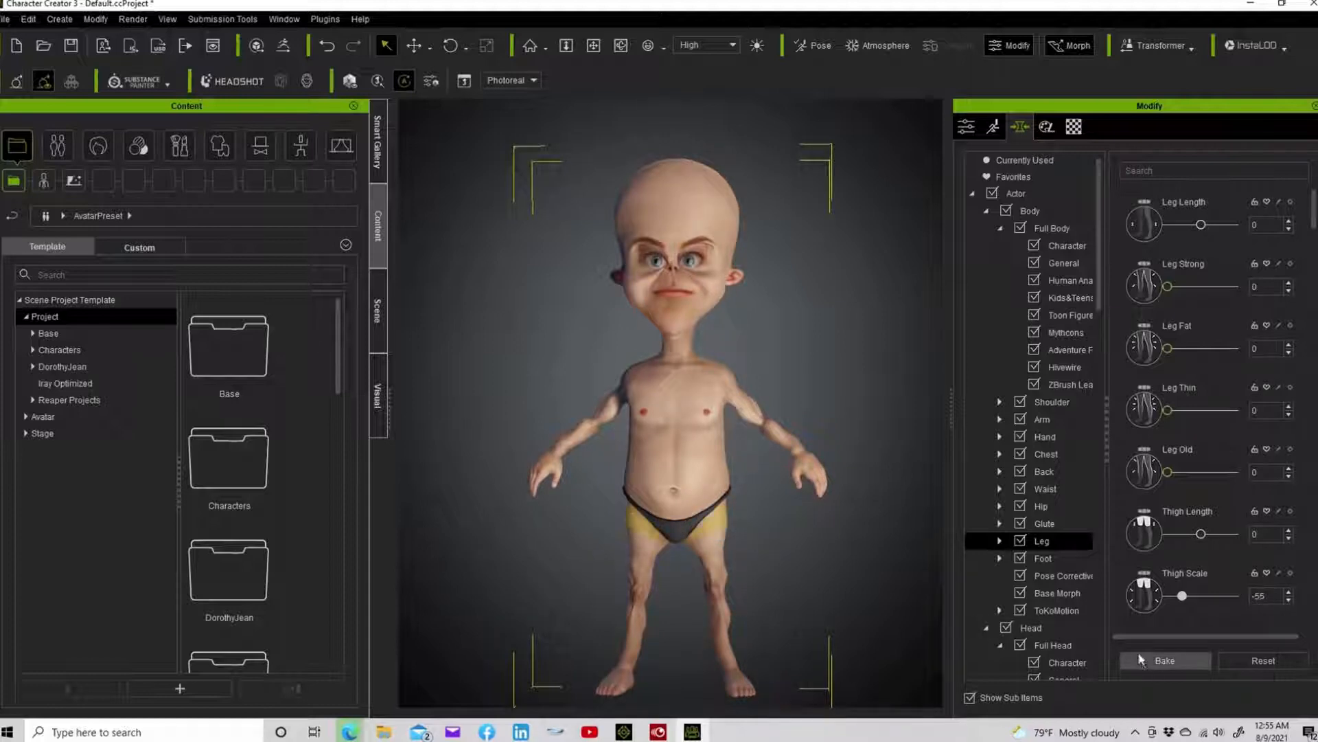
pyautogui.moveTo(1182, 596); pyautogui.dragTo(1133, 599)
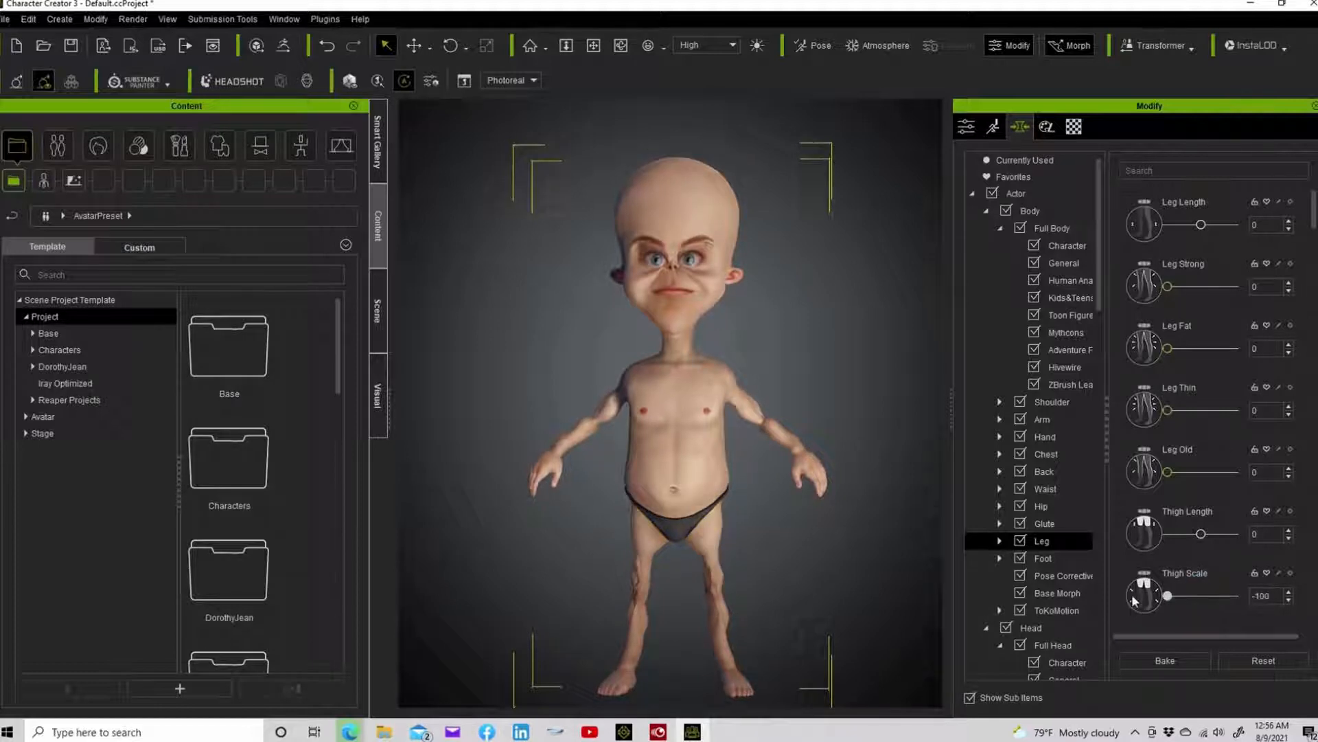
pyautogui.click(1147, 662)
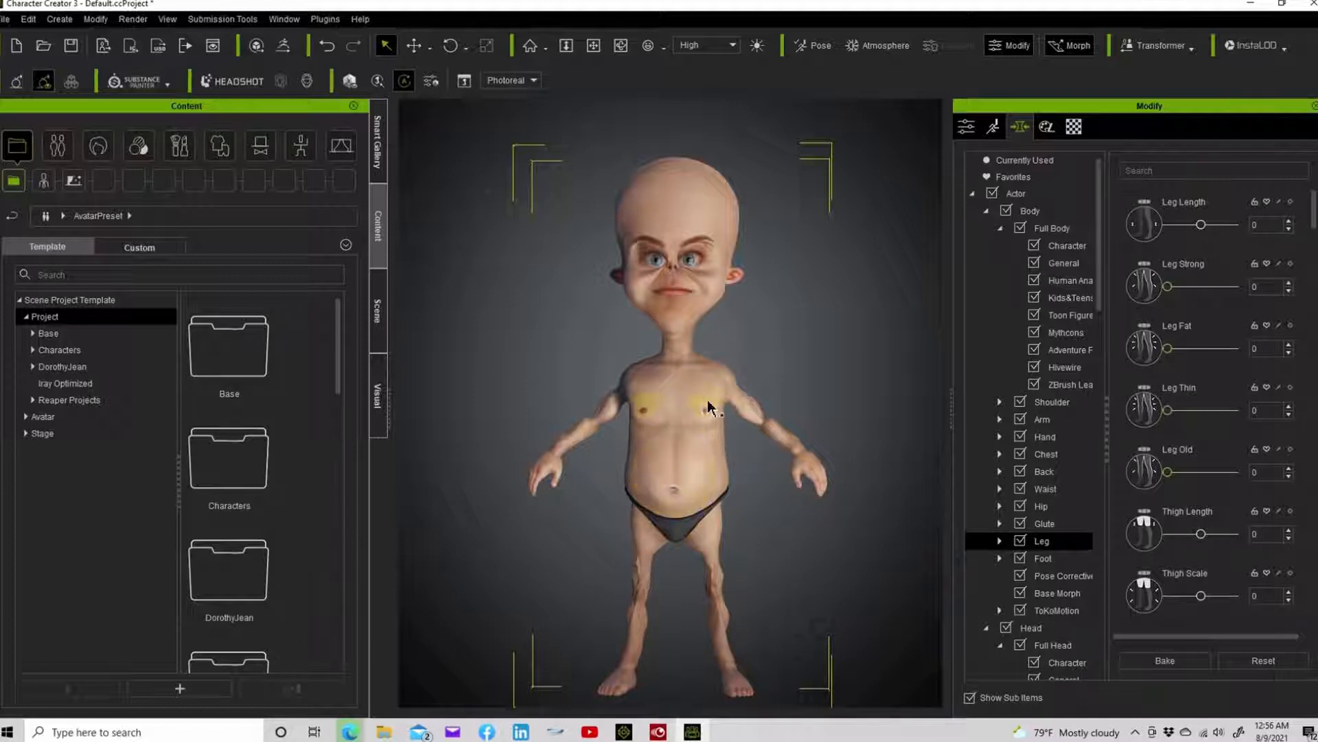
# Narrow the chest directly on the model by lowering the Chest Width to -50 and baking it, three times over
pyautogui.moveTo(722, 432); pyautogui.dragTo(618, 425)
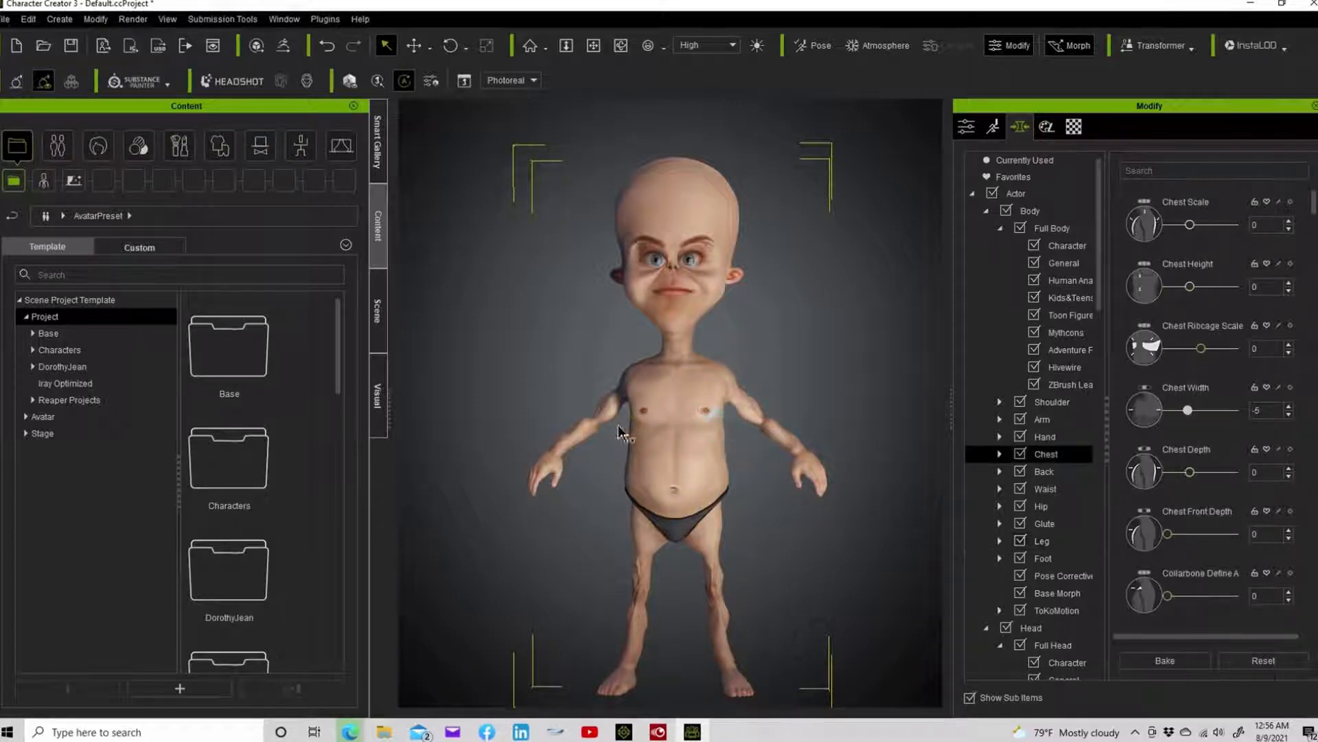
pyautogui.click(1142, 660)
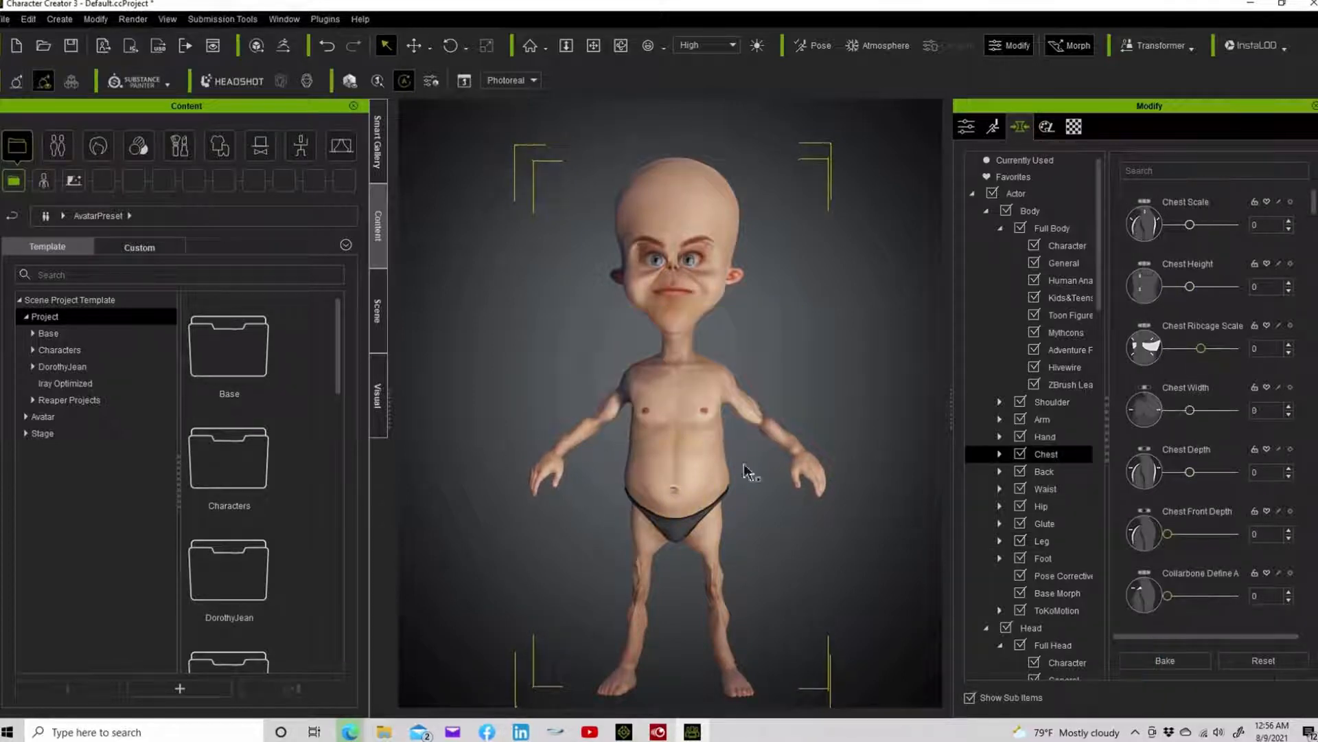
pyautogui.moveTo(669, 427); pyautogui.dragTo(549, 431)
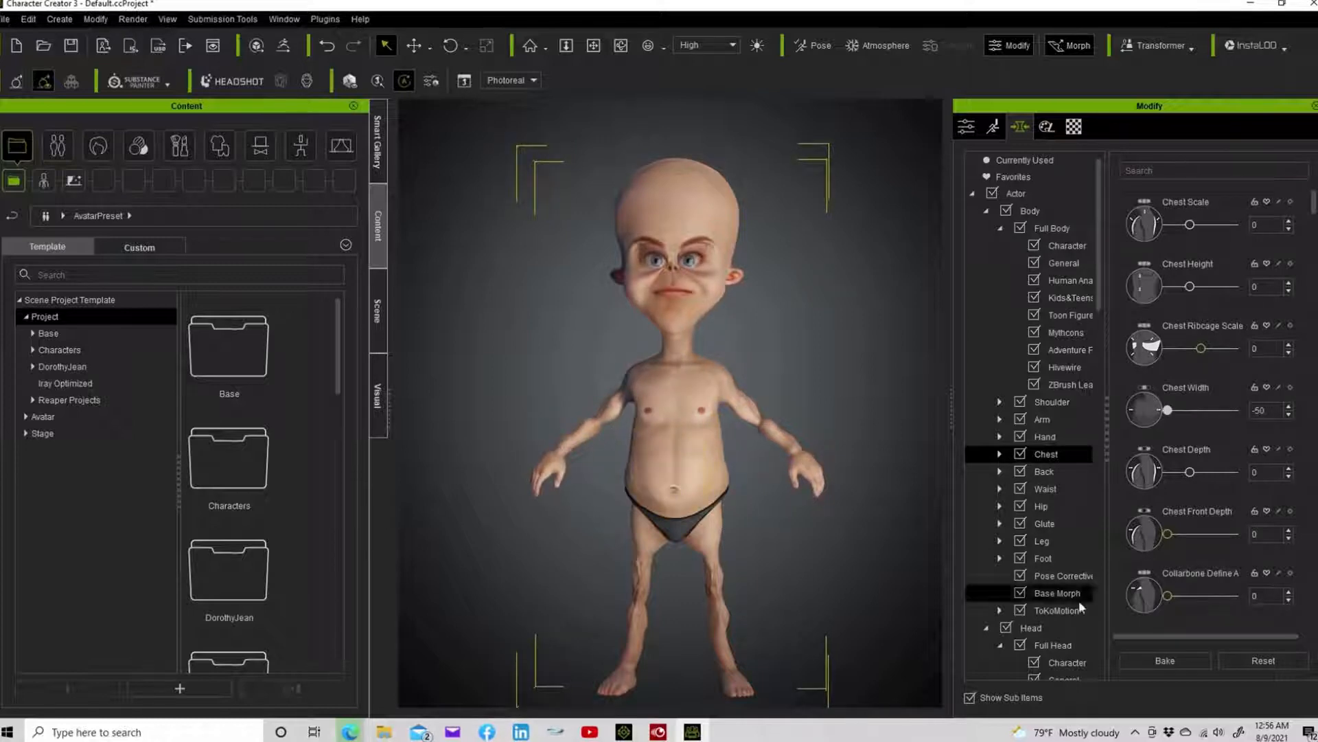
pyautogui.click(1165, 660)
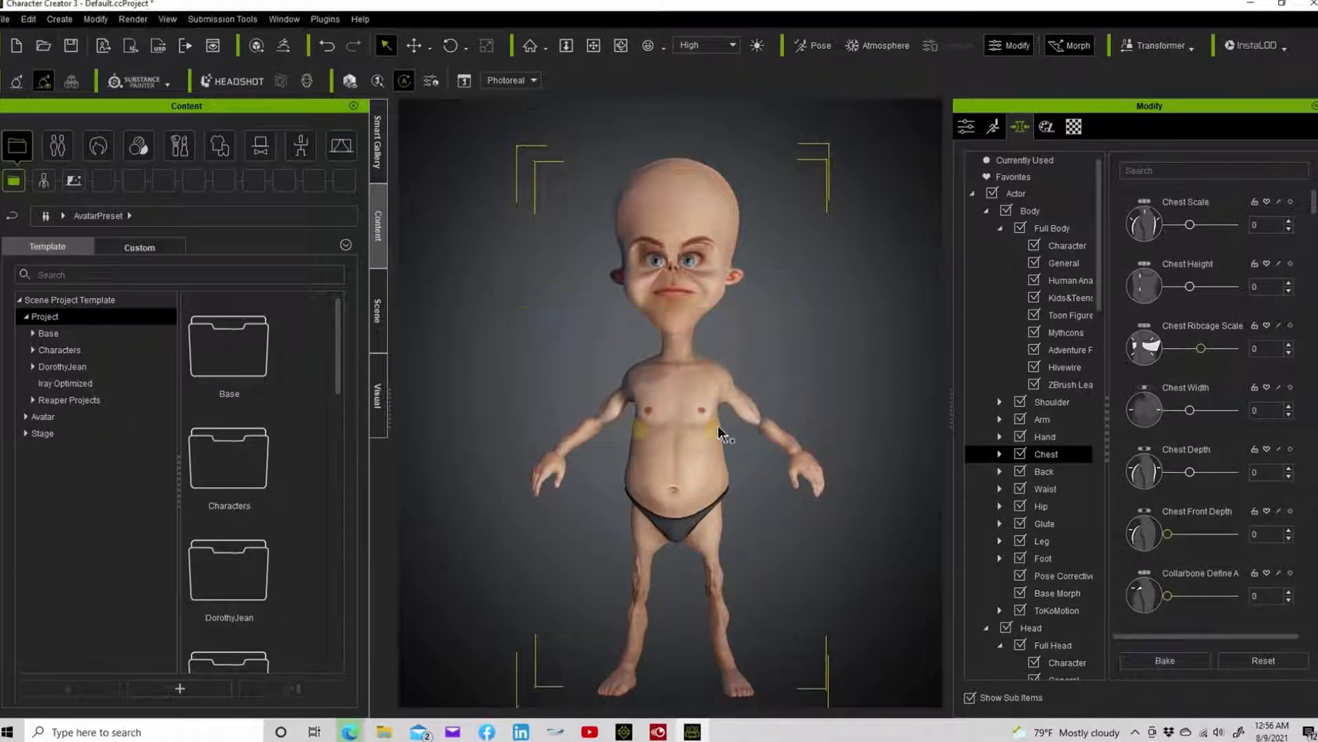
pyautogui.moveTo(721, 433); pyautogui.dragTo(495, 435)
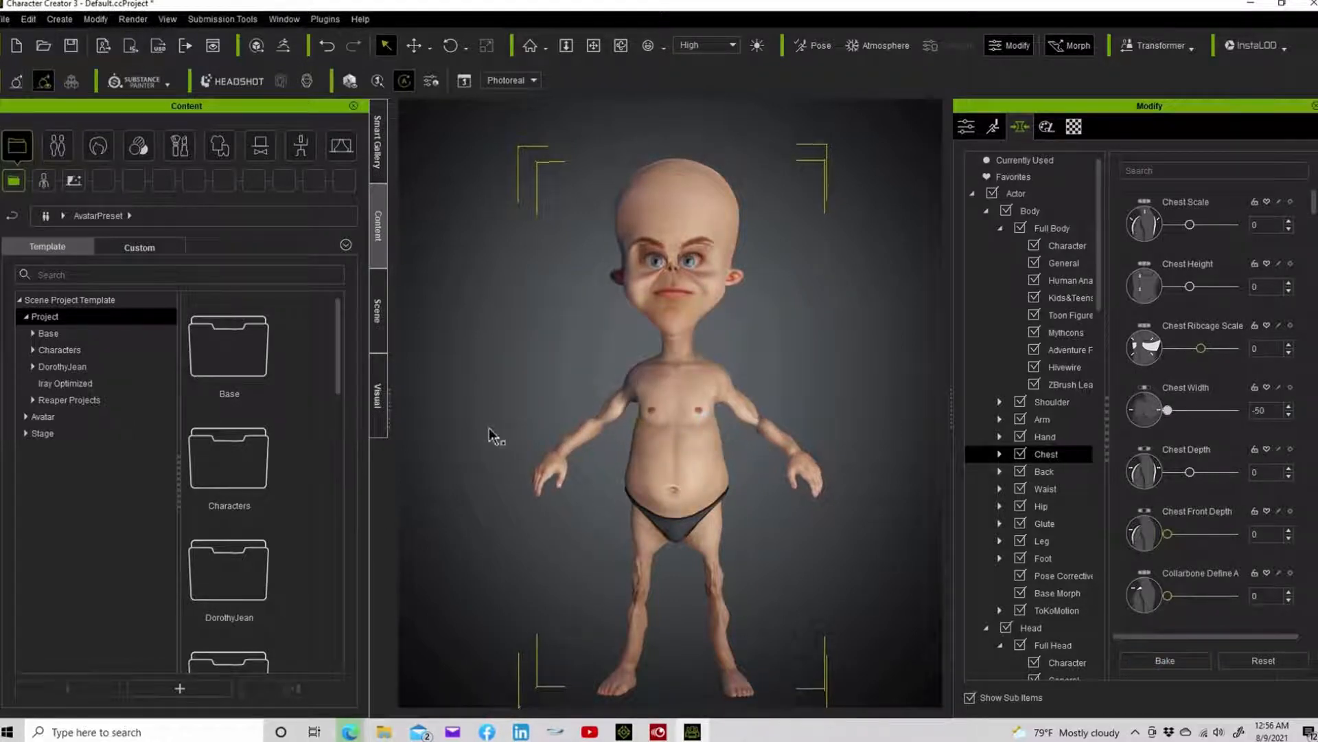
pyautogui.click(1151, 661)
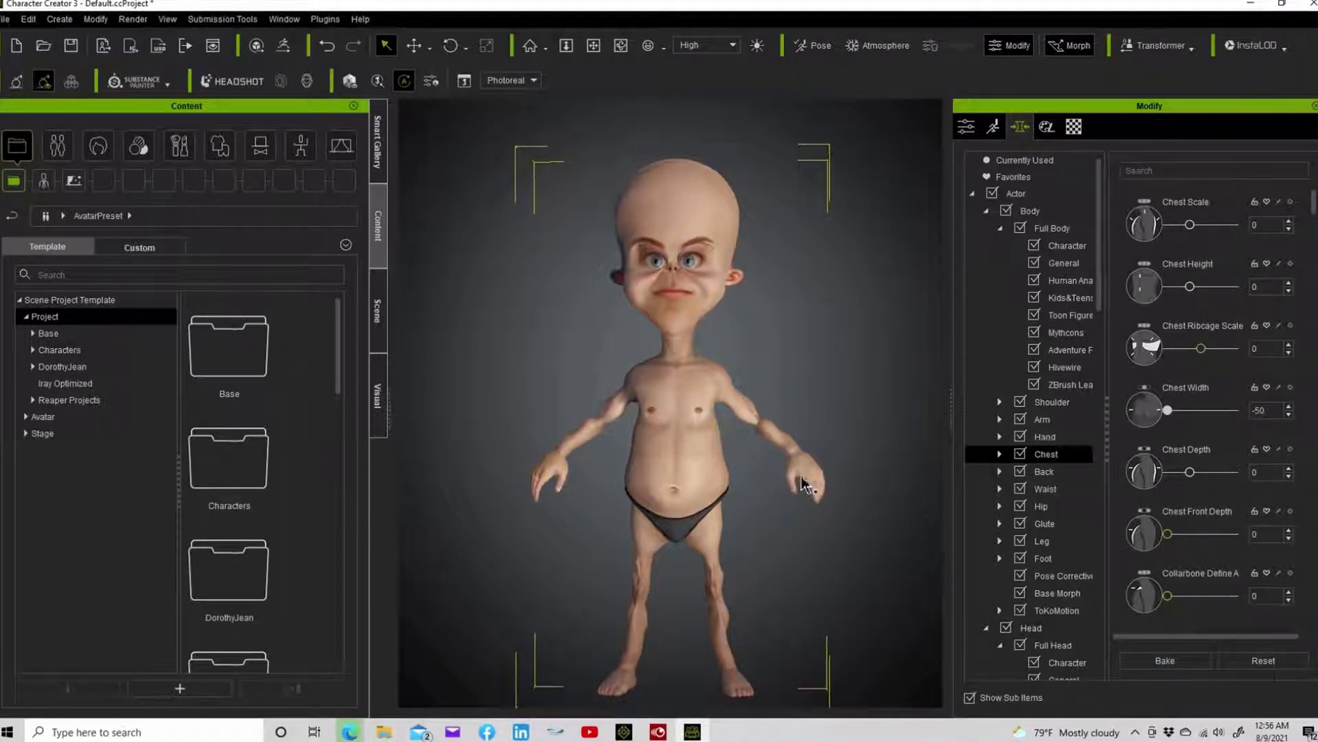
# Enlarge the upper part of the feet by setting the Foot Upper Scale to 33
pyautogui.click(733, 680)
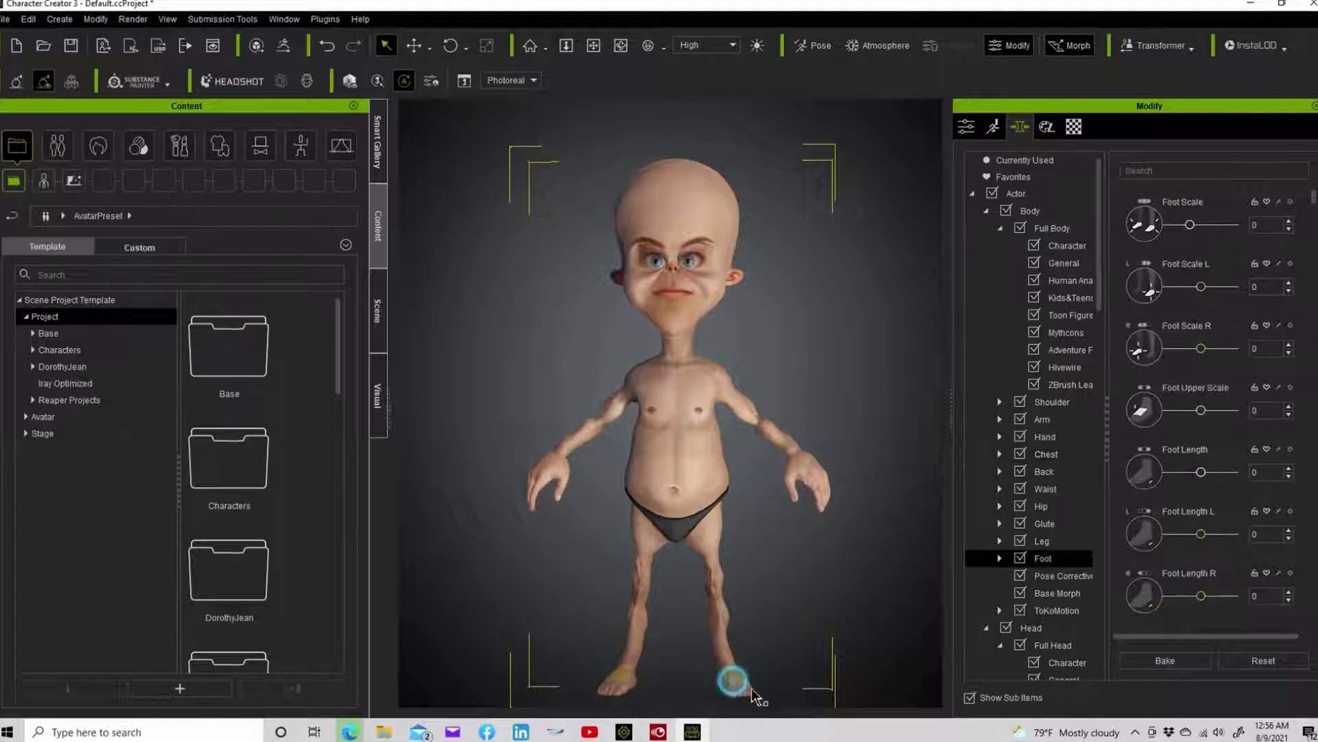
pyautogui.moveTo(751, 688); pyautogui.dragTo(757, 693)
pyautogui.click(731, 681)
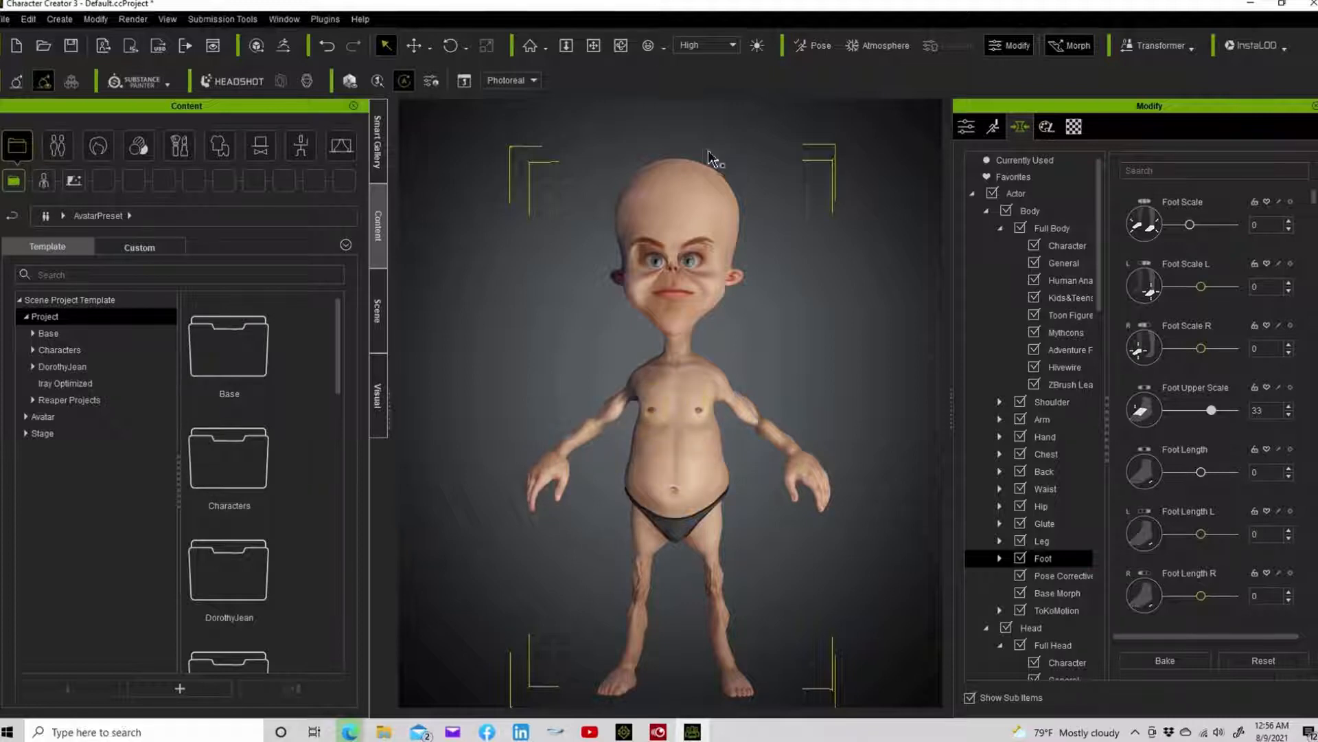
# Push the belly forward in side view by raising the Abdomen Depth to 75
pyautogui.click(621, 45)
pyautogui.moveTo(657, 432); pyautogui.dragTo(490, 393)
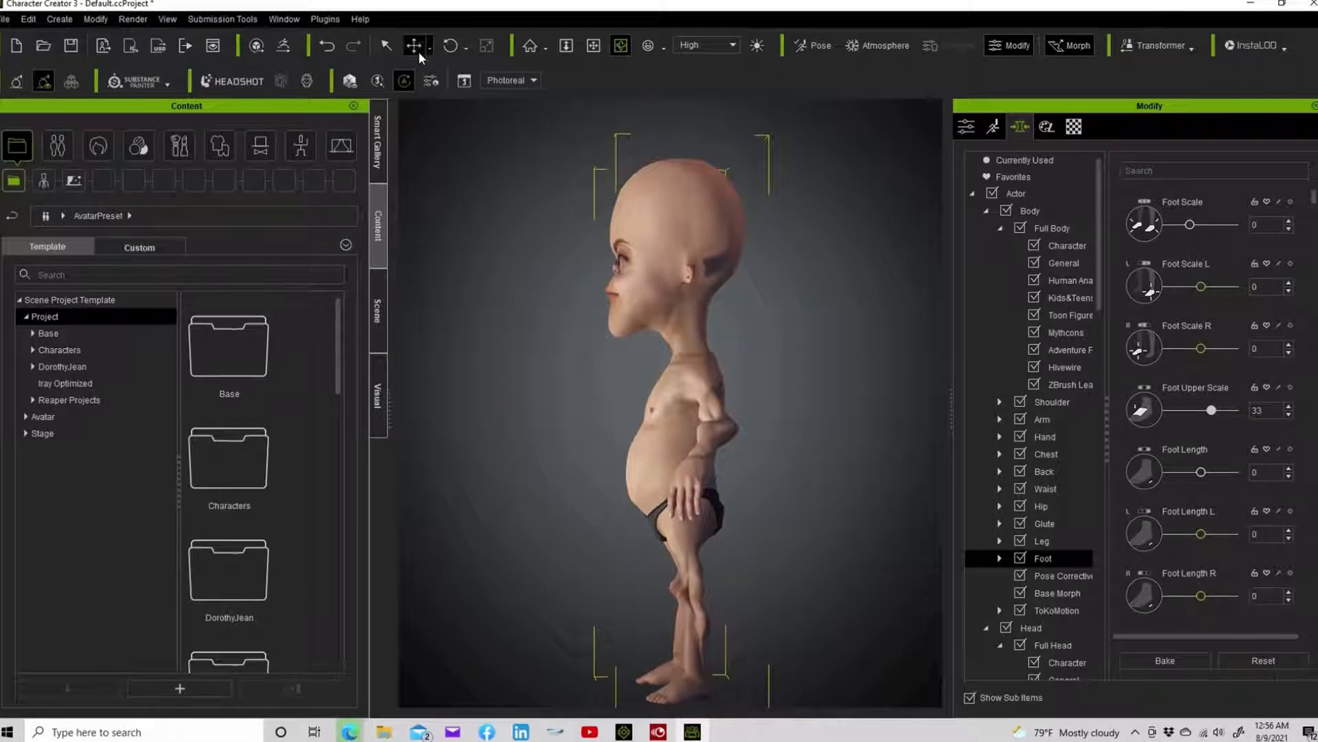
pyautogui.click(384, 43)
pyautogui.click(643, 467)
pyautogui.moveTo(545, 482); pyautogui.dragTo(560, 512)
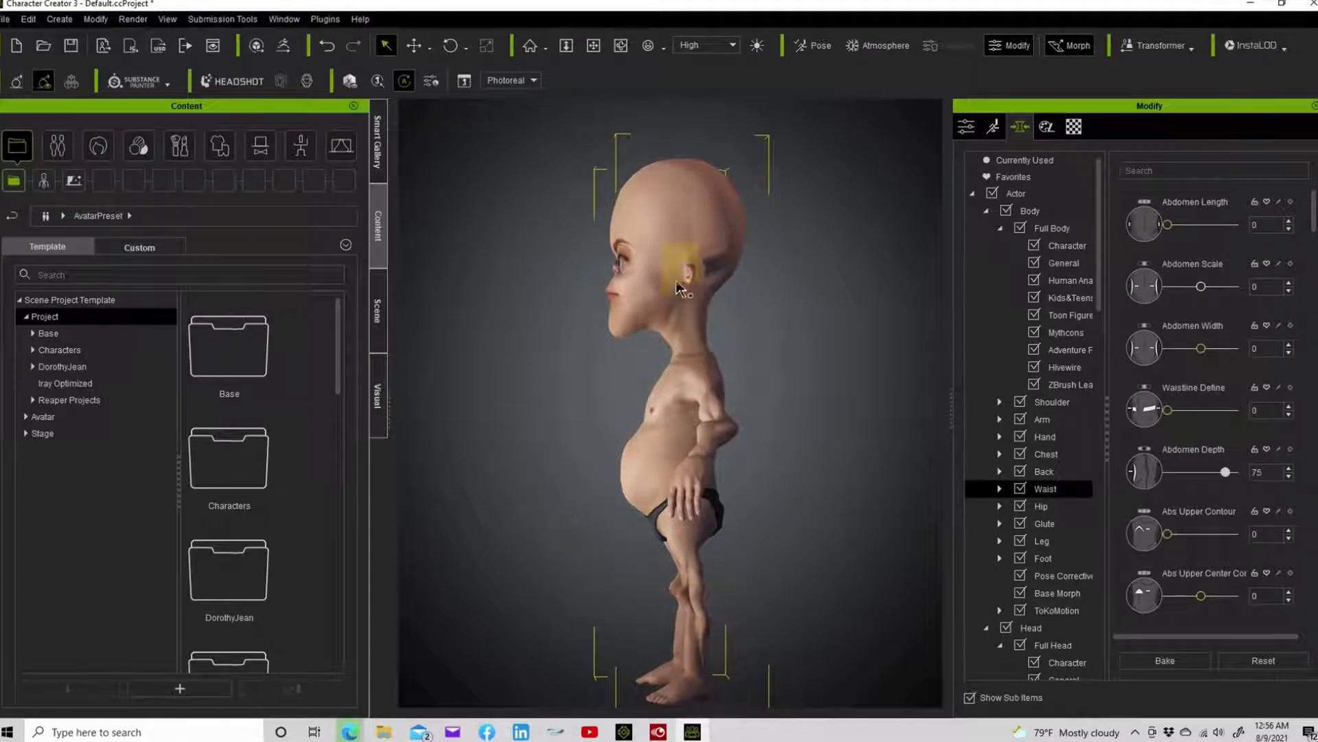
# Return to the front view and stretch the neck upward directly on the model to raise the head
pyautogui.click(625, 54)
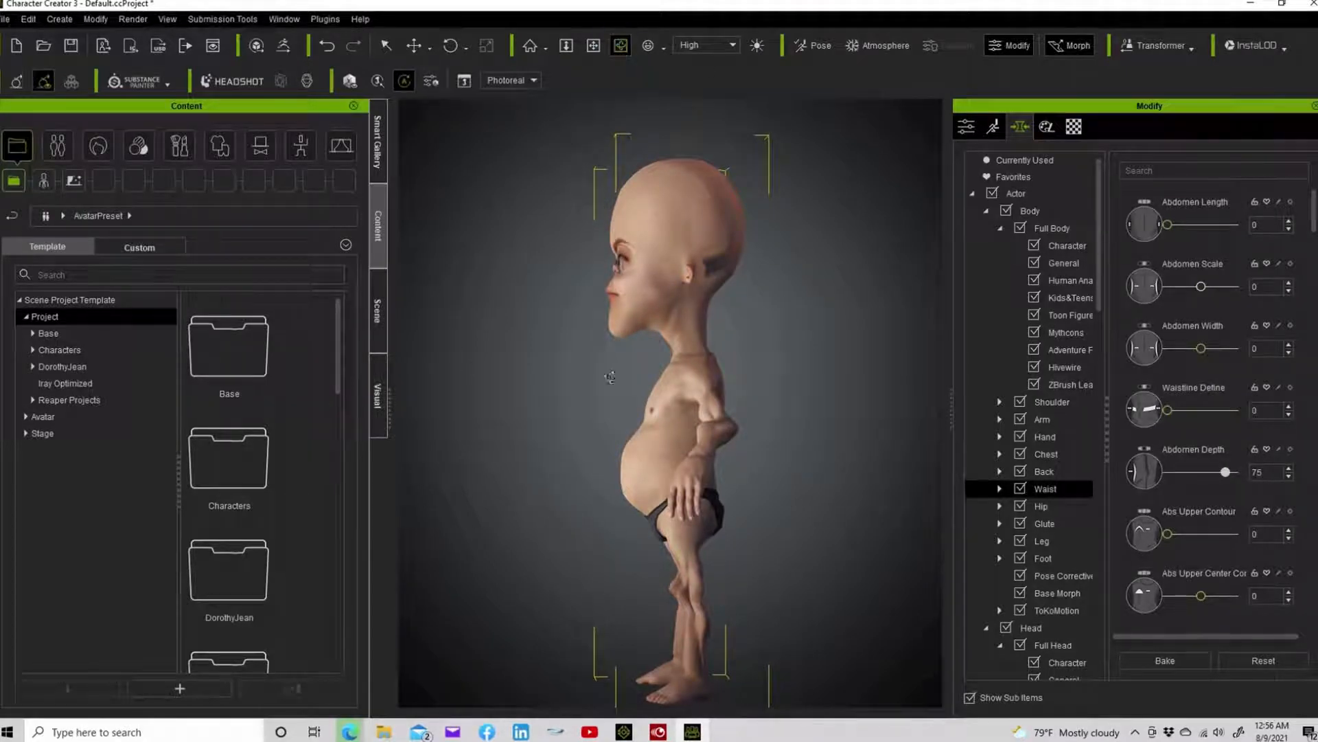
pyautogui.moveTo(614, 376)
pyautogui.mouseDown()
pyautogui.moveTo(912, 403)
pyautogui.moveTo(451, 412)
pyautogui.moveTo(677, 408)
pyautogui.mouseUp()
pyautogui.click(386, 44)
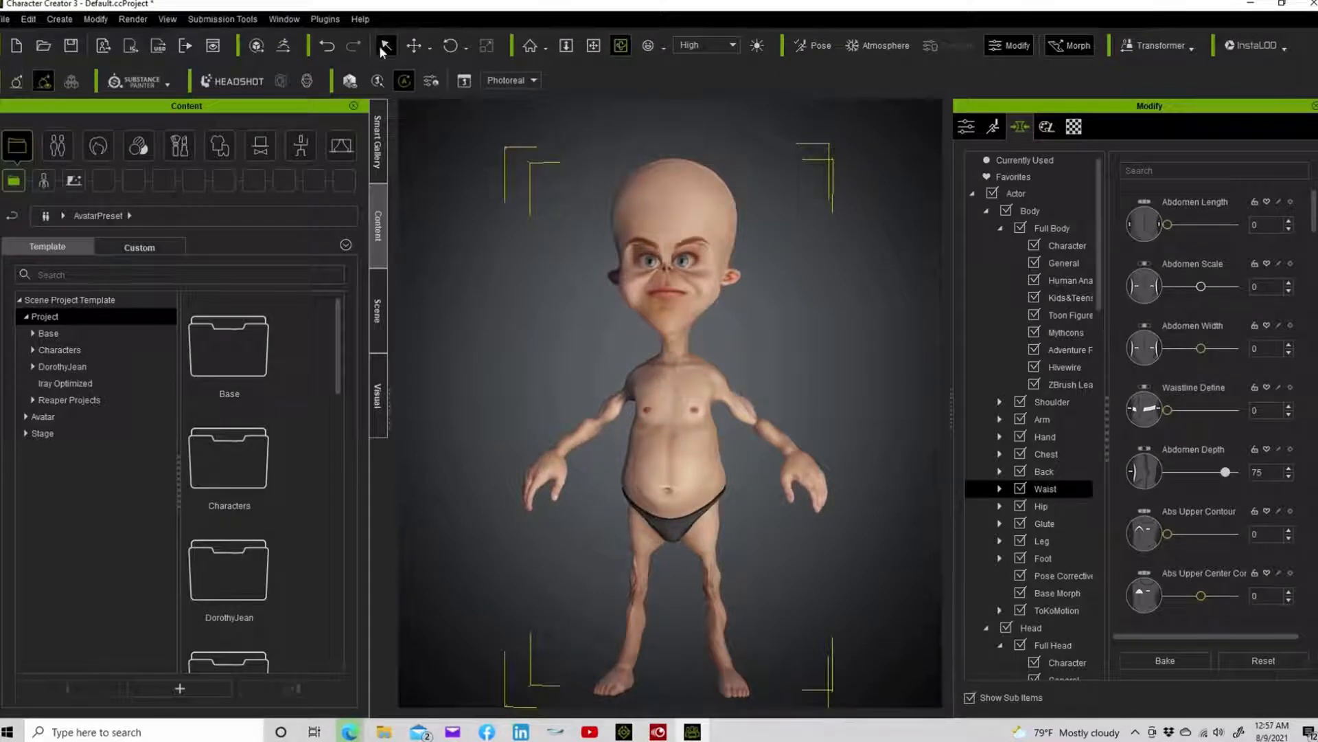
pyautogui.click(383, 45)
pyautogui.moveTo(683, 348); pyautogui.dragTo(686, 307)
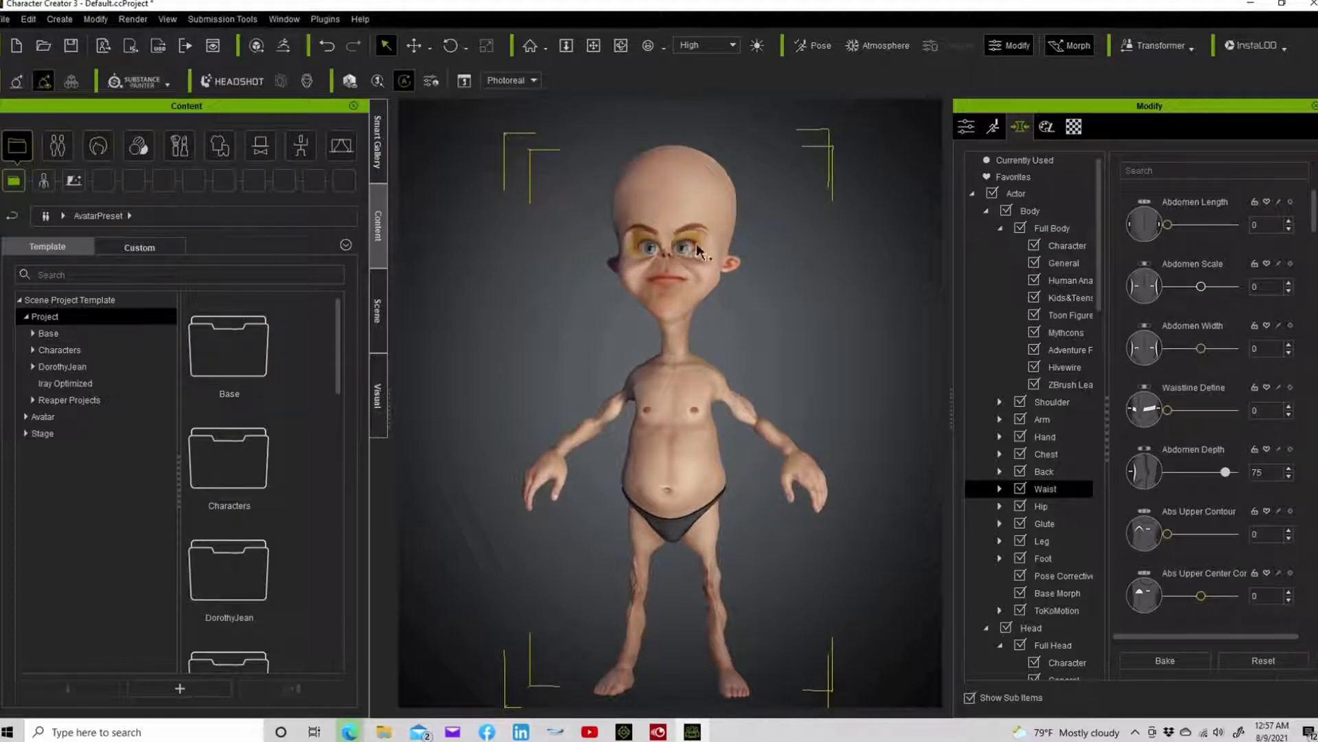
# Lengthen the fingers by baking the Finger Length at 100, and set it to 78 once more
pyautogui.click(620, 45)
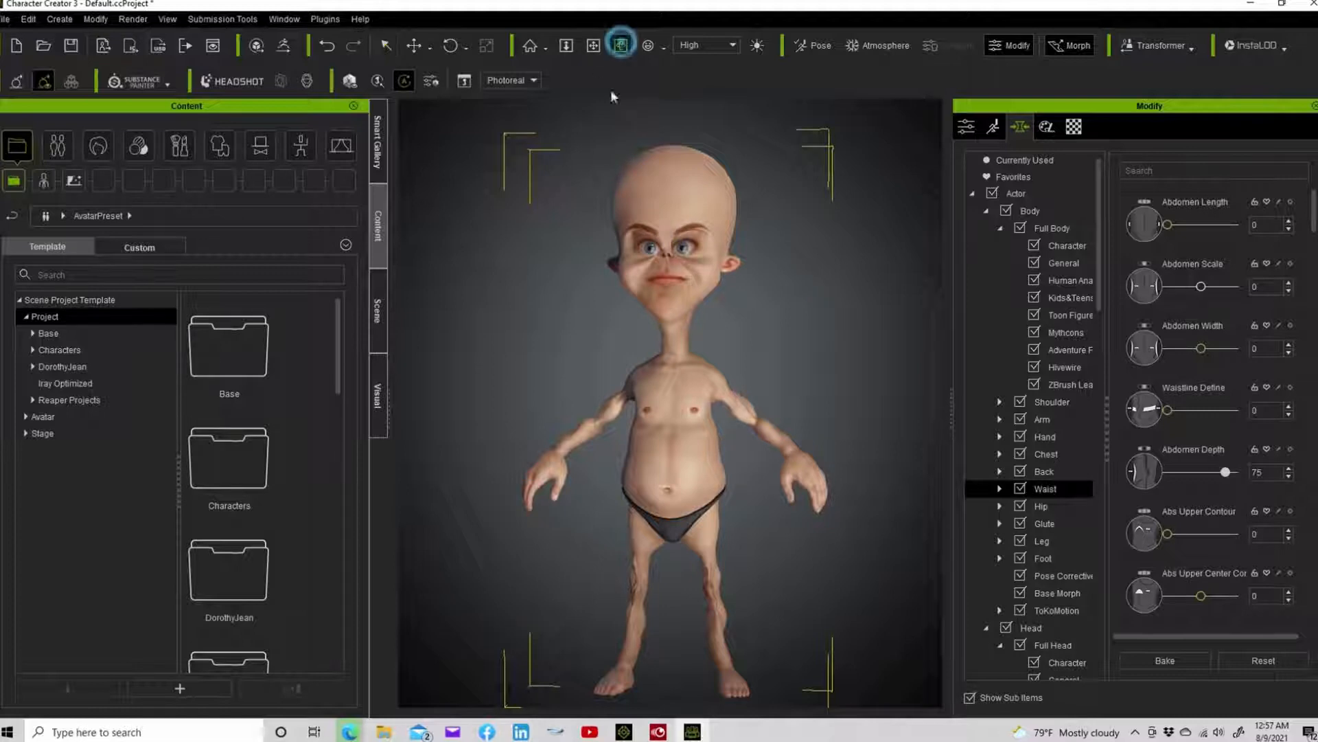
pyautogui.moveTo(744, 297); pyautogui.dragTo(708, 297)
pyautogui.moveTo(629, 320); pyautogui.dragTo(752, 375)
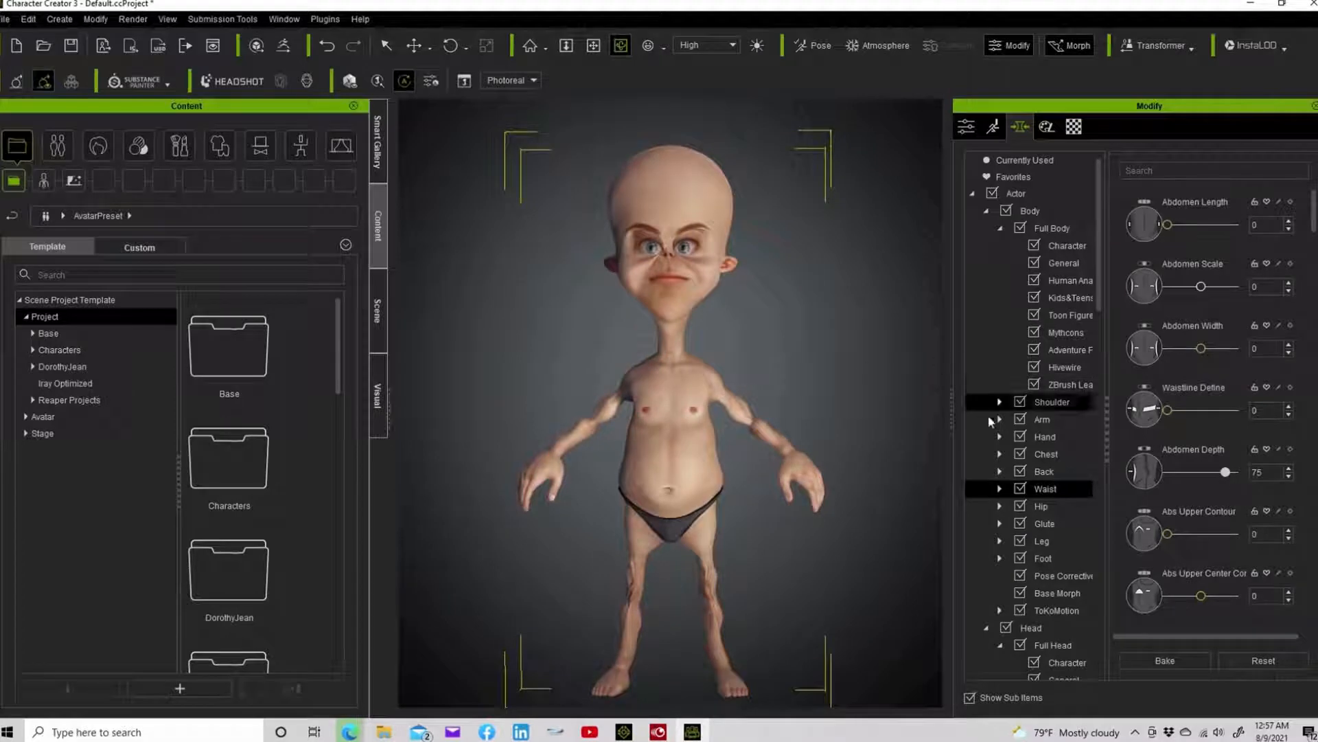
pyautogui.click(1058, 437)
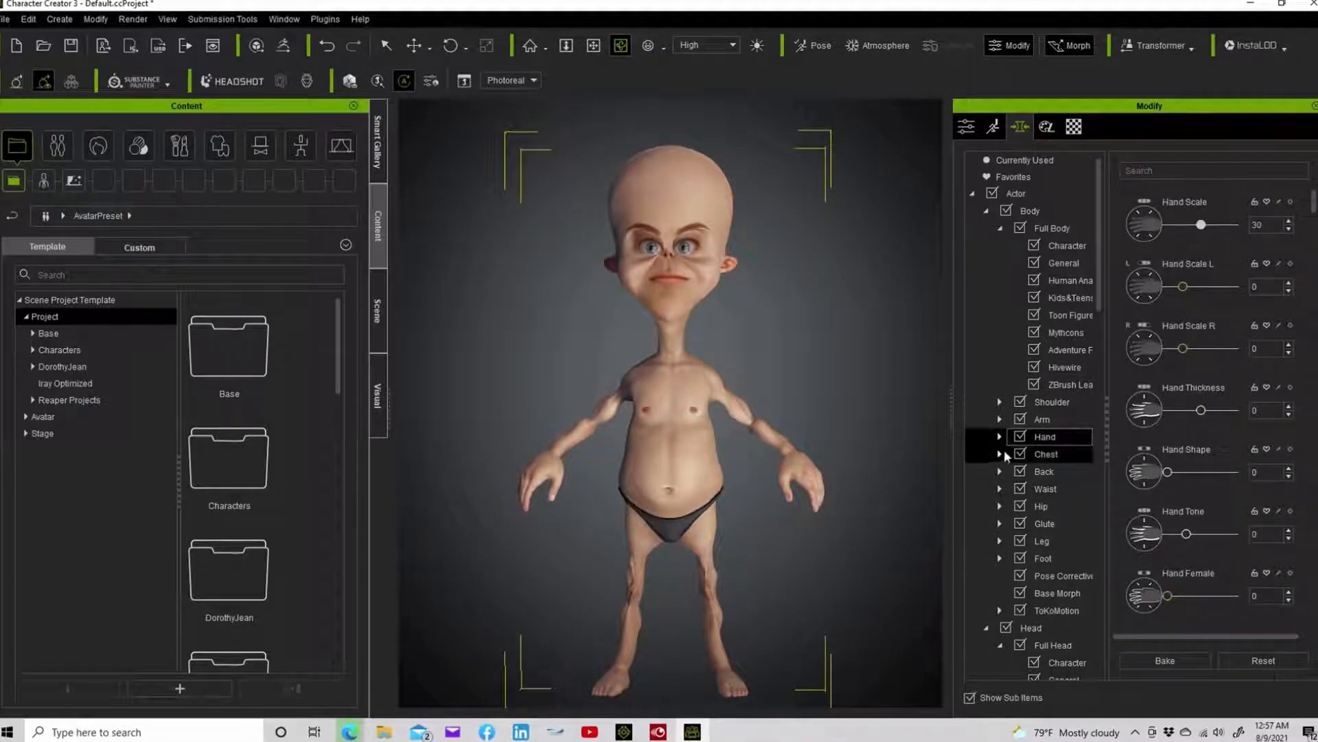
pyautogui.click(1000, 437)
pyautogui.click(1061, 471)
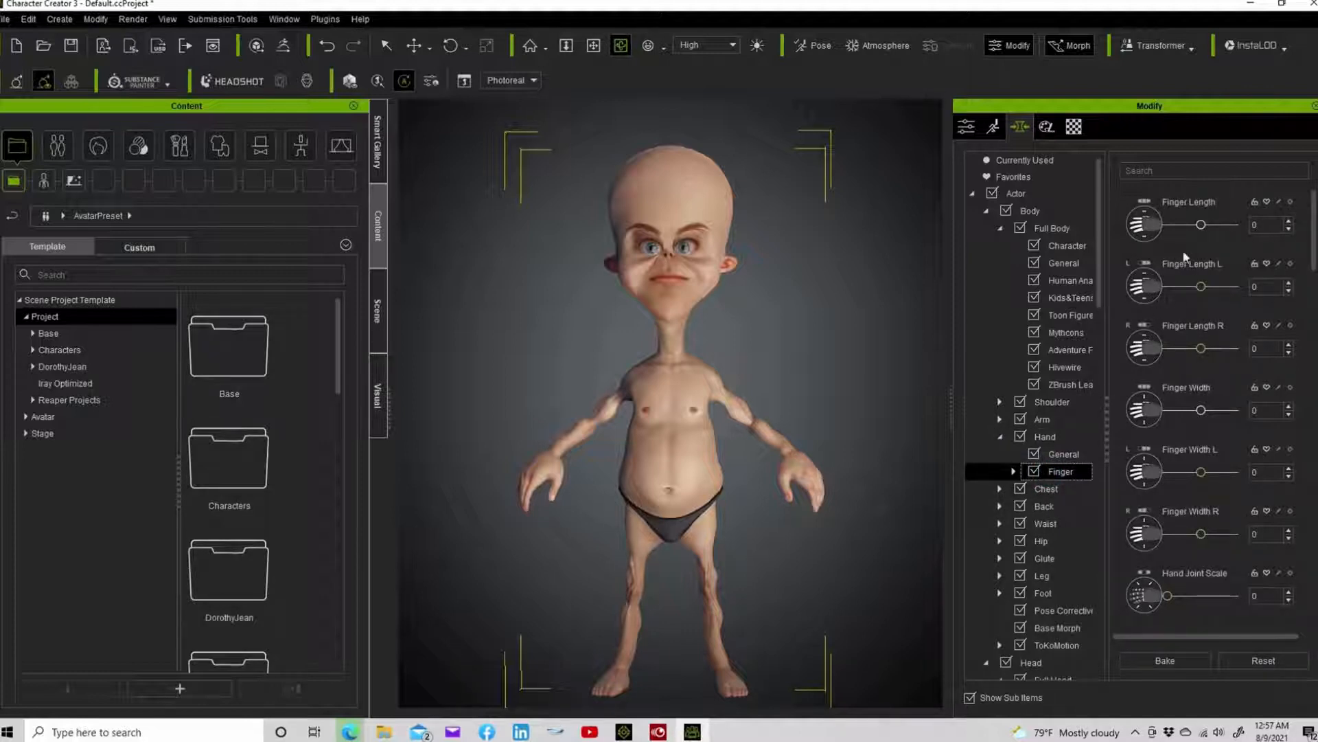
pyautogui.moveTo(1203, 224); pyautogui.dragTo(1234, 226)
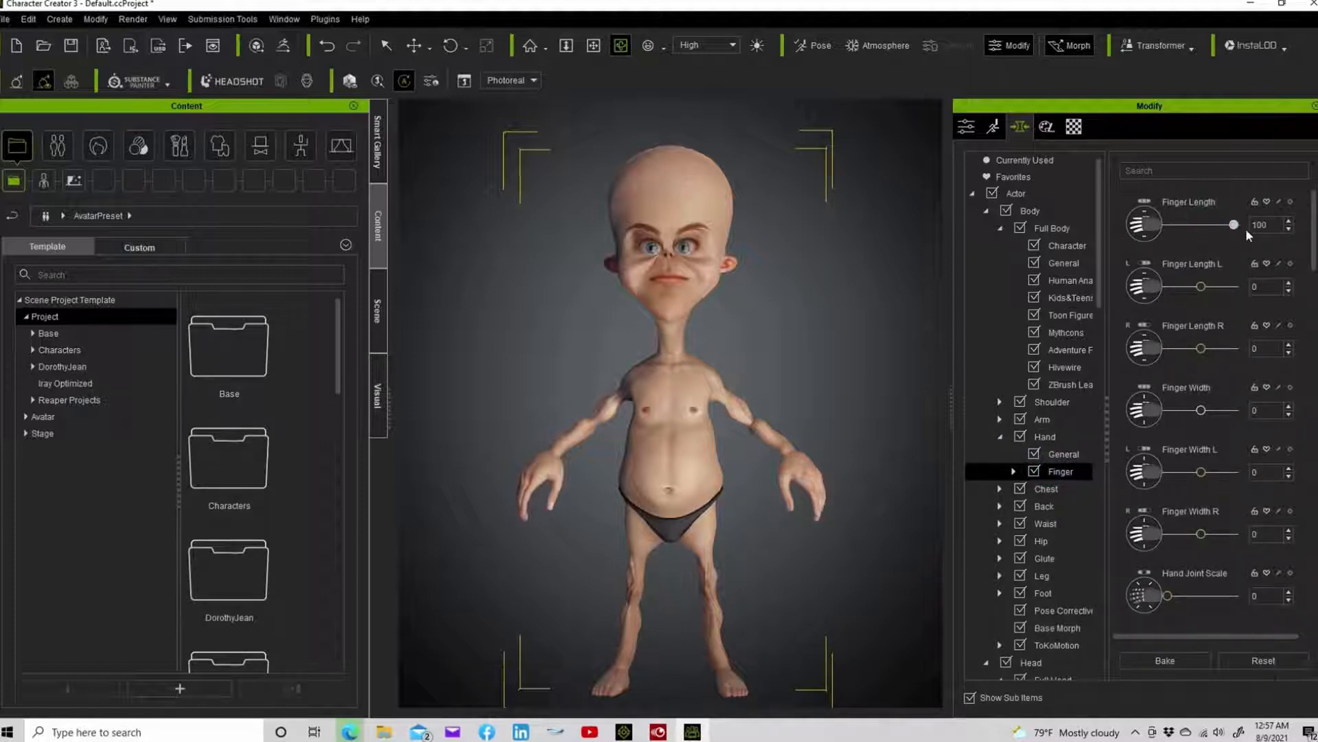
pyautogui.click(1188, 663)
pyautogui.moveTo(1202, 225); pyautogui.dragTo(1227, 226)
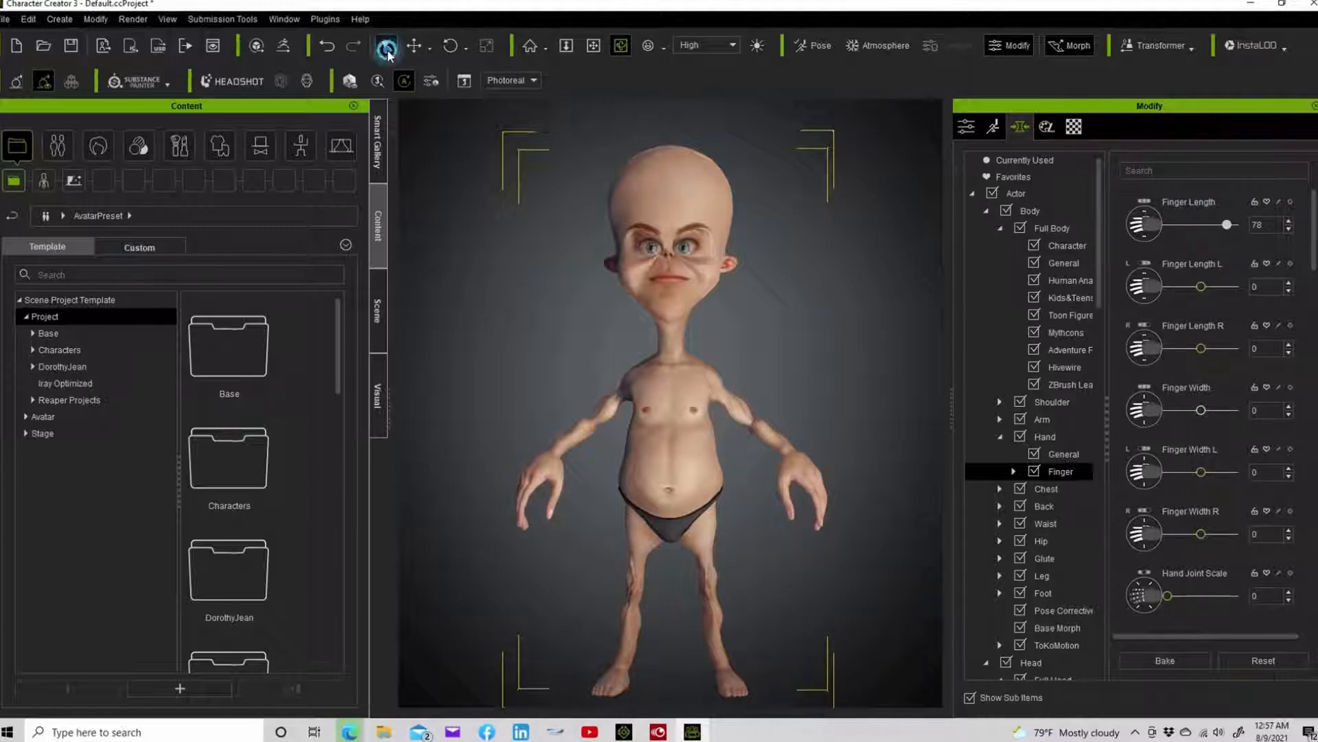
# Filter the finger morphs by "thu" and bake Thumb Length L and Thumb Length R at -100
pyautogui.click(387, 48)
pyautogui.scroll(-1, 1157, 505)
pyautogui.click(1162, 172)
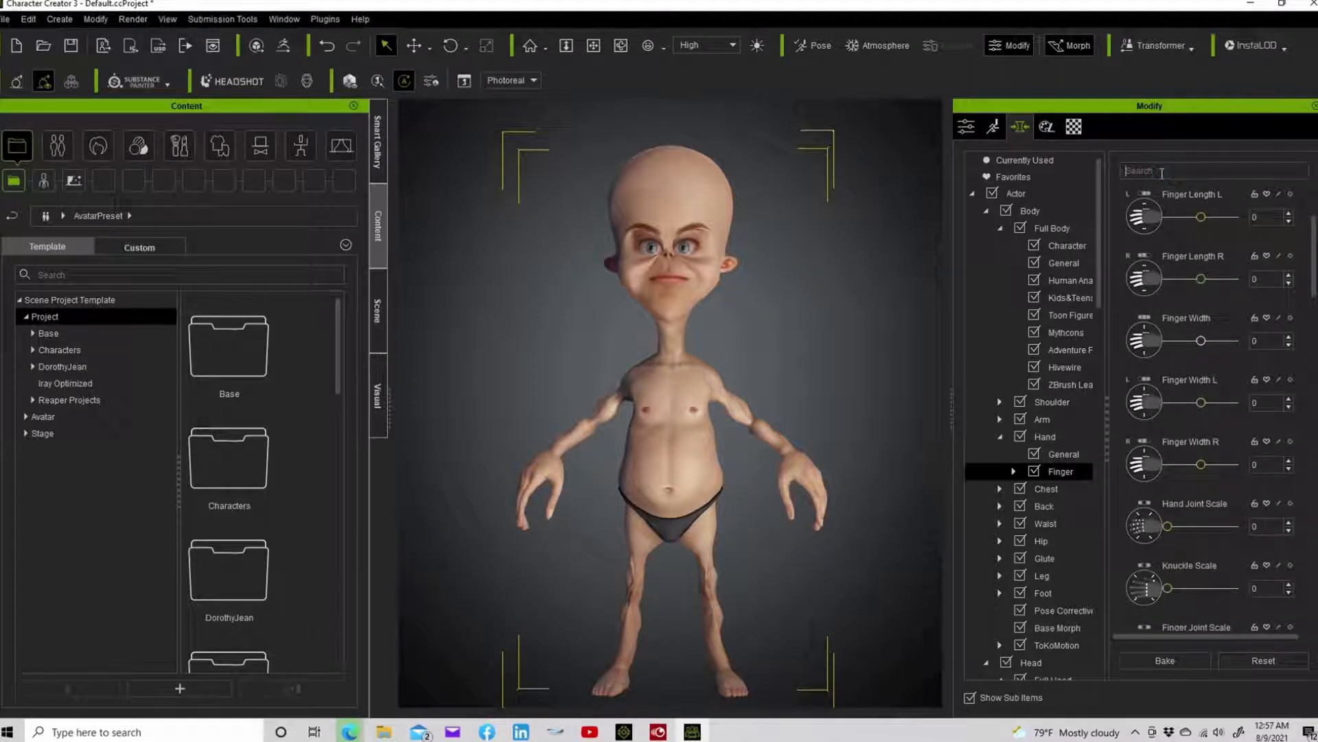
pyautogui.write('t')
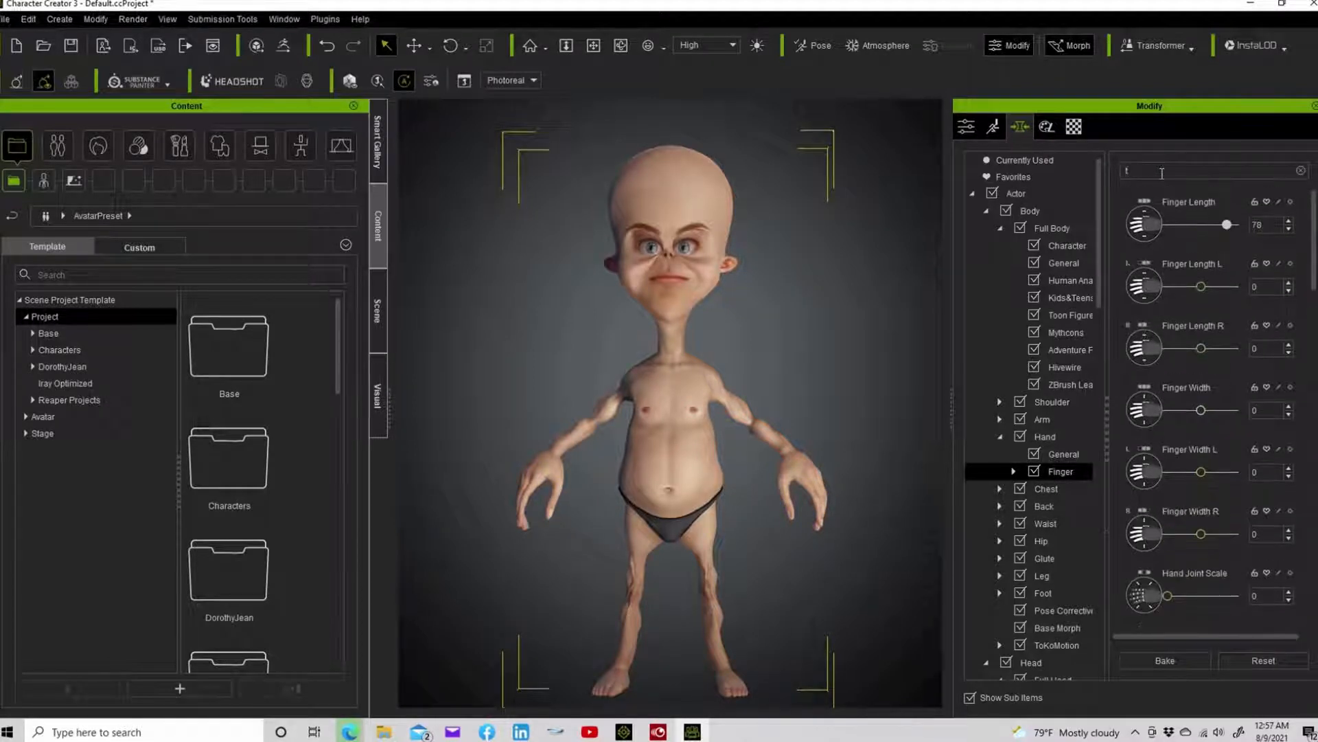
pyautogui.write('hu')
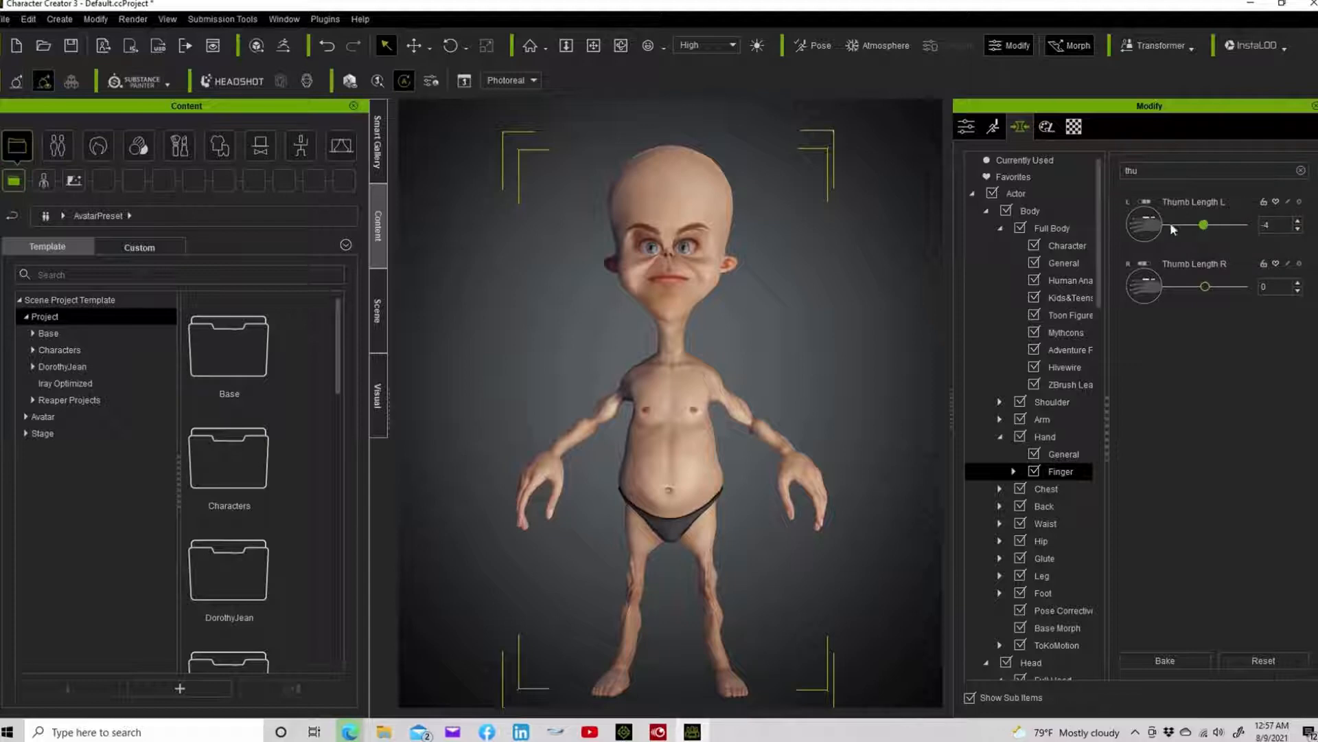
pyautogui.moveTo(1173, 228); pyautogui.dragTo(1147, 228)
pyautogui.moveTo(1203, 288); pyautogui.dragTo(1166, 289)
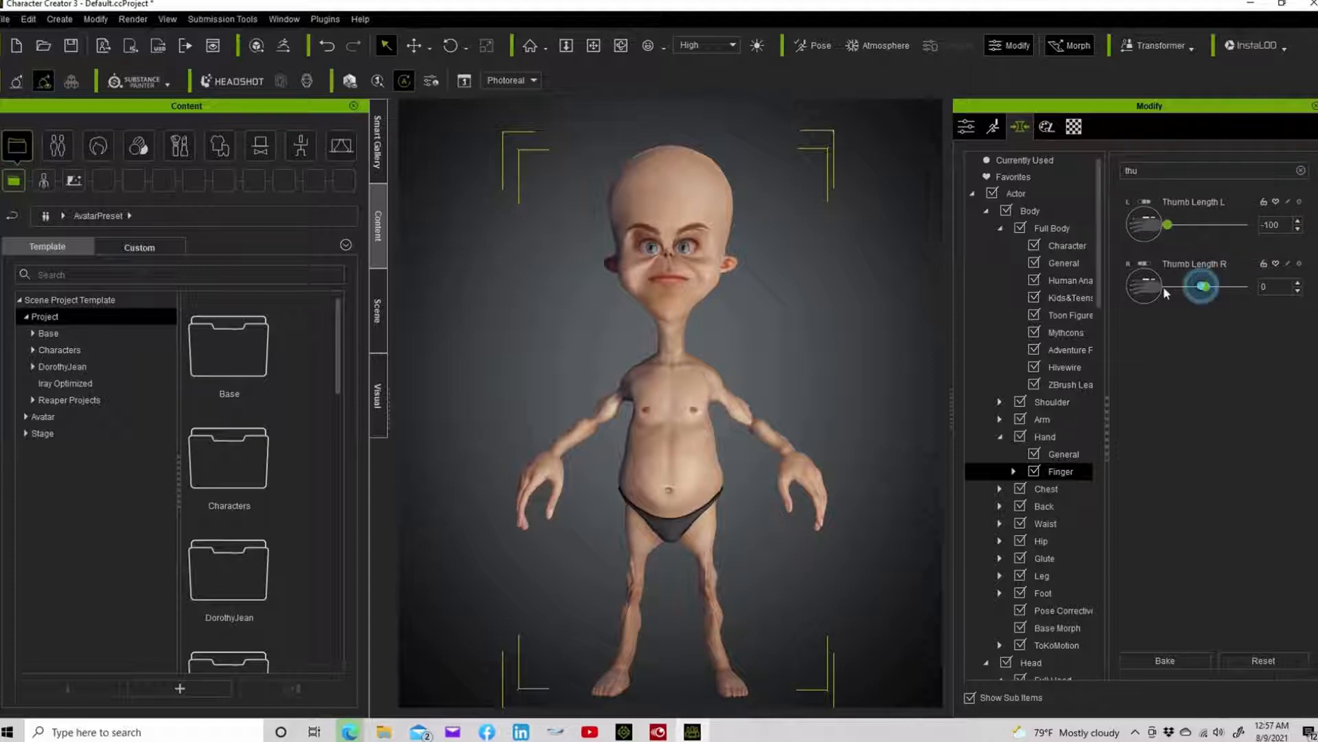
pyautogui.click(1165, 661)
# Bake both thumb lengths at -100 a second time, and set left and right to -100 once more
pyautogui.moveTo(1205, 226); pyautogui.dragTo(1126, 226)
pyautogui.moveTo(1205, 286); pyautogui.dragTo(1167, 287)
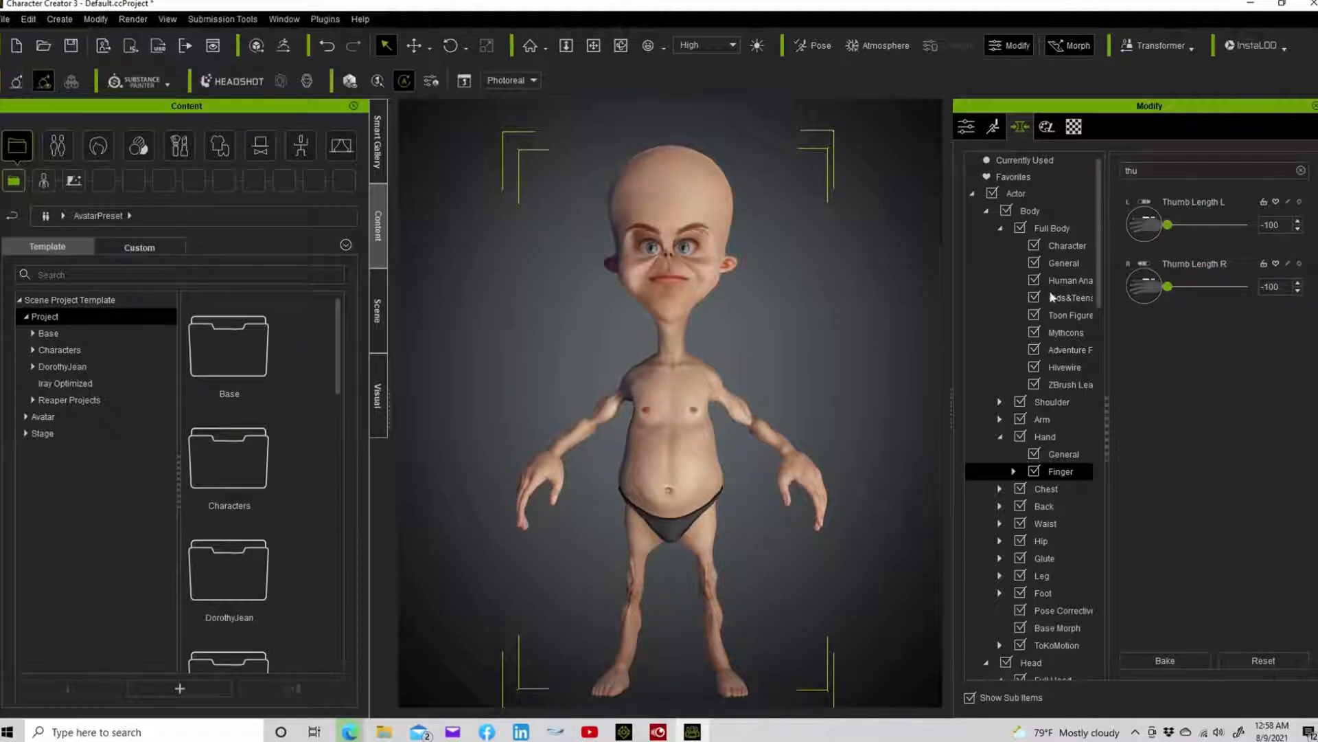
pyautogui.click(1170, 660)
pyautogui.moveTo(1200, 224); pyautogui.dragTo(1115, 232)
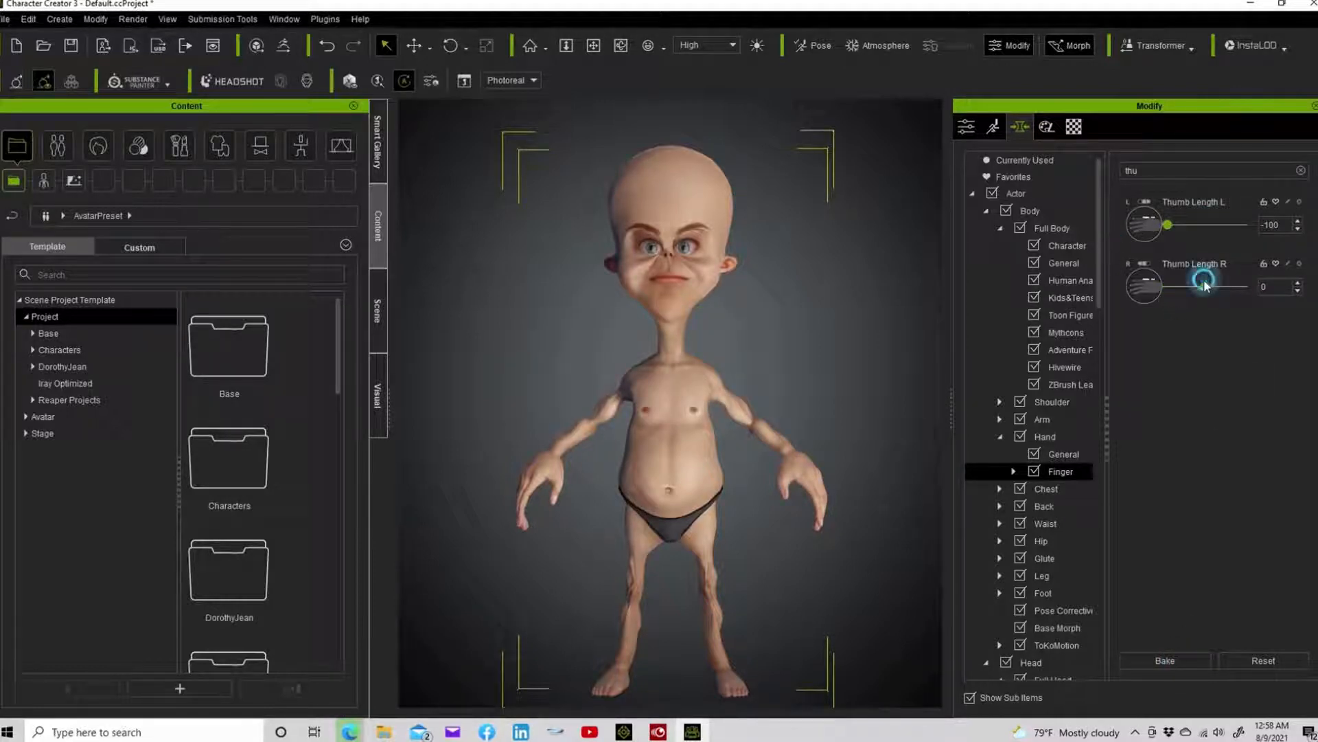
pyautogui.moveTo(1205, 286); pyautogui.dragTo(1089, 290)
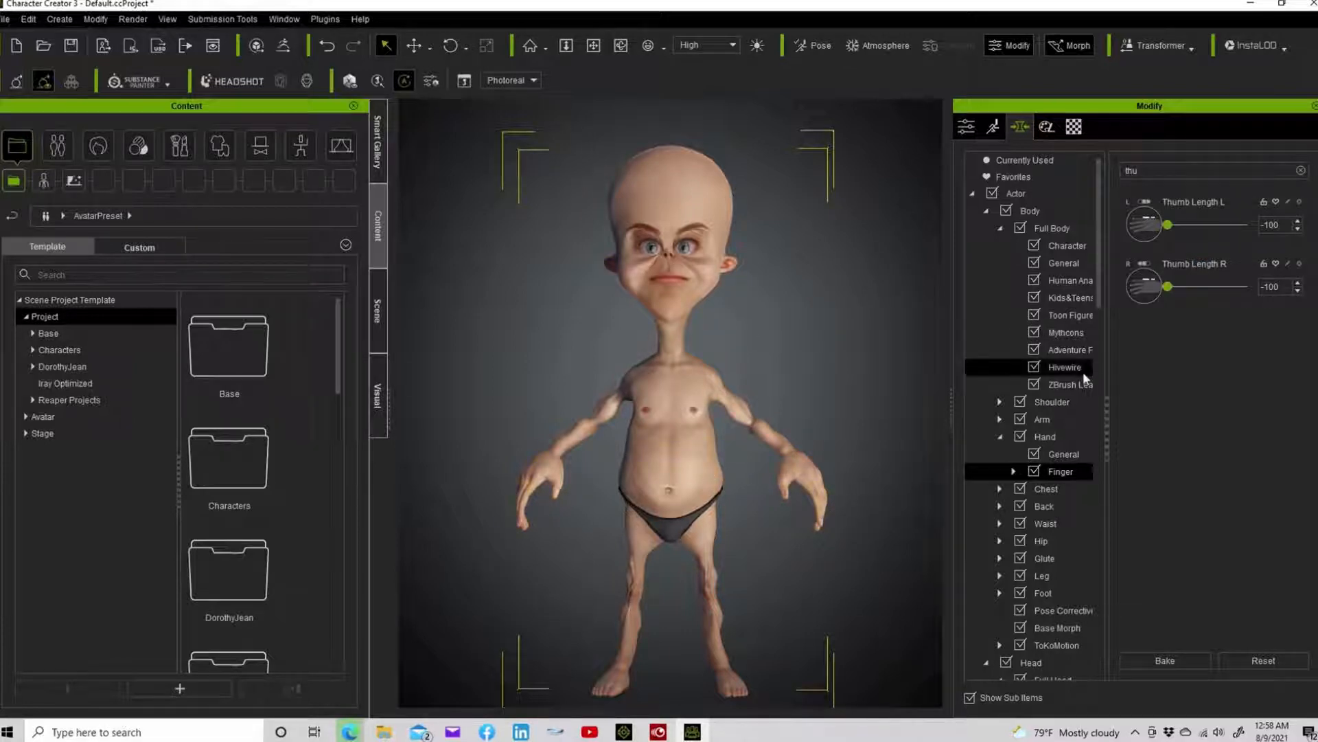
# Clear the morph filter and bake the feet with Foot Scale at 53 and Foot Upper Scale at its minimum
pyautogui.click(1040, 592)
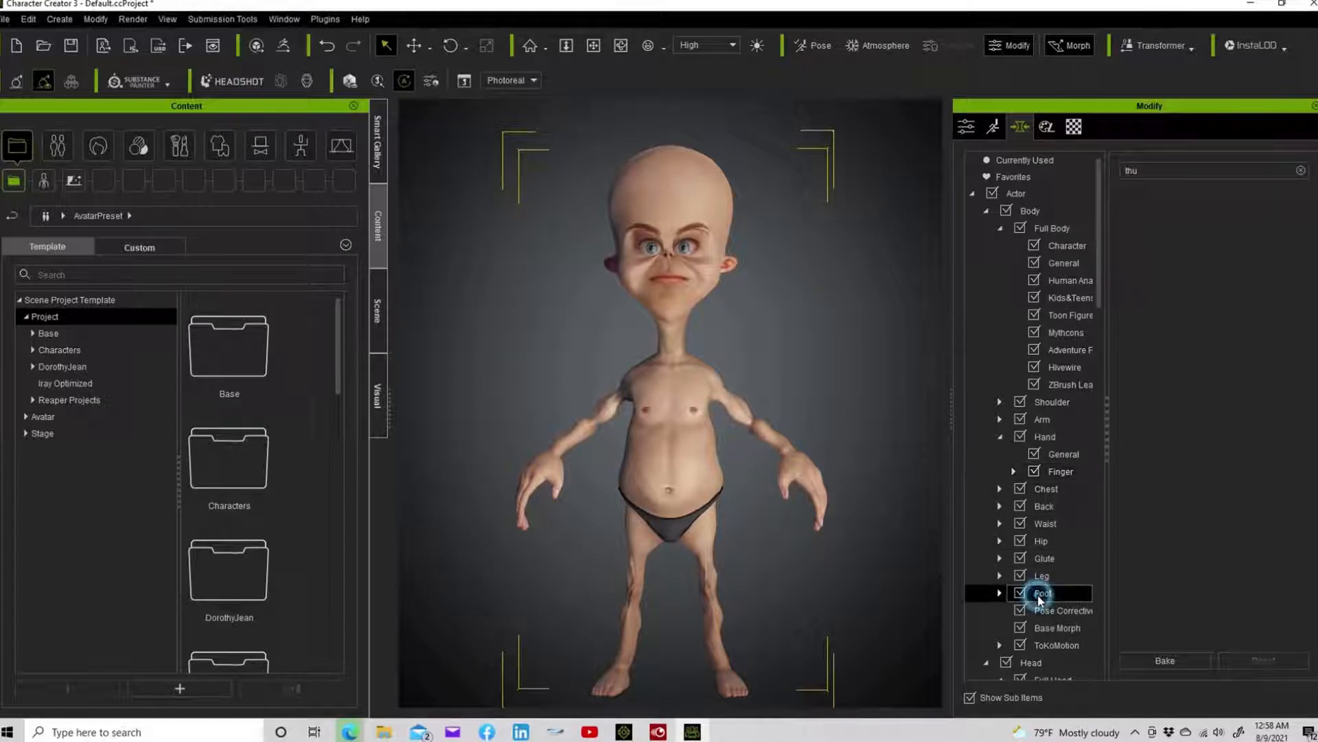
pyautogui.click(1301, 169)
pyautogui.moveTo(1188, 231); pyautogui.dragTo(1212, 231)
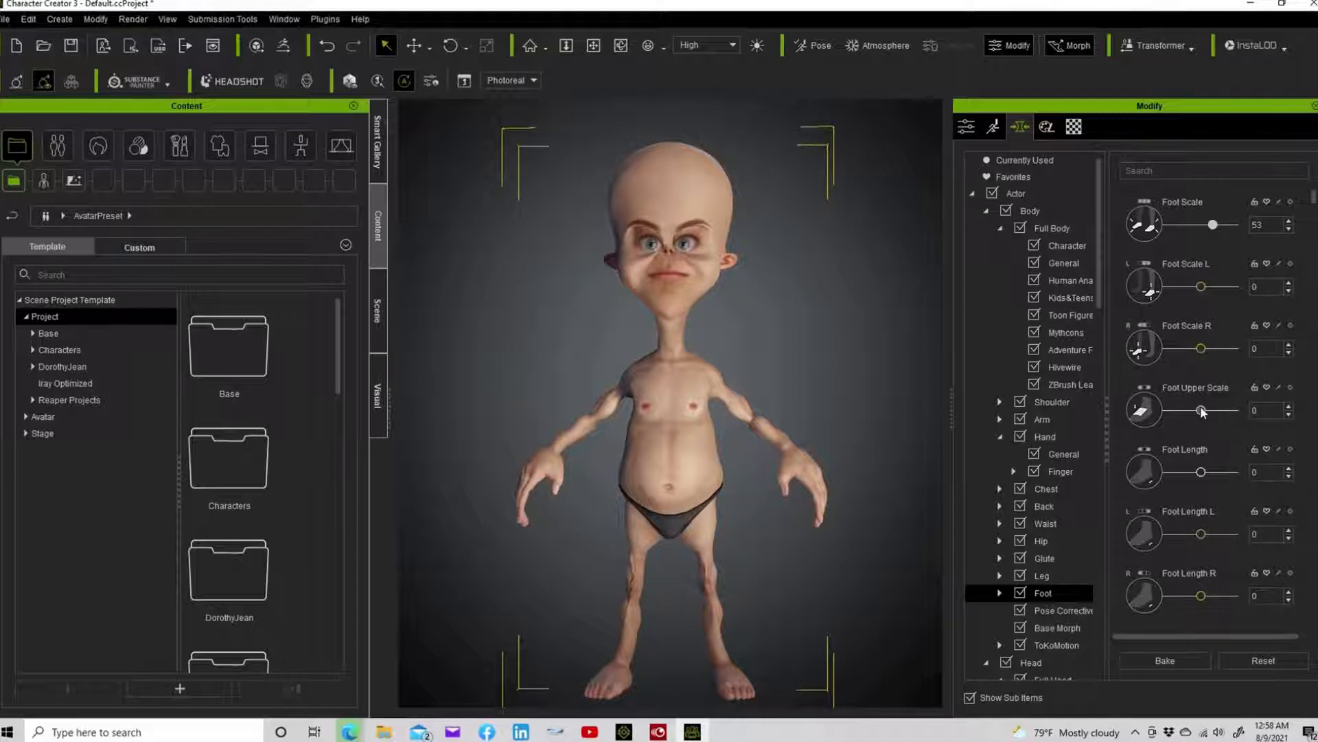
pyautogui.moveTo(1202, 411); pyautogui.dragTo(1114, 403)
pyautogui.click(1151, 659)
# Bake Foot Upper Scale at -100, bake it again with Foot Scale at 39, and set Foot Upper Scale back to -100
pyautogui.moveTo(1203, 412); pyautogui.dragTo(1154, 412)
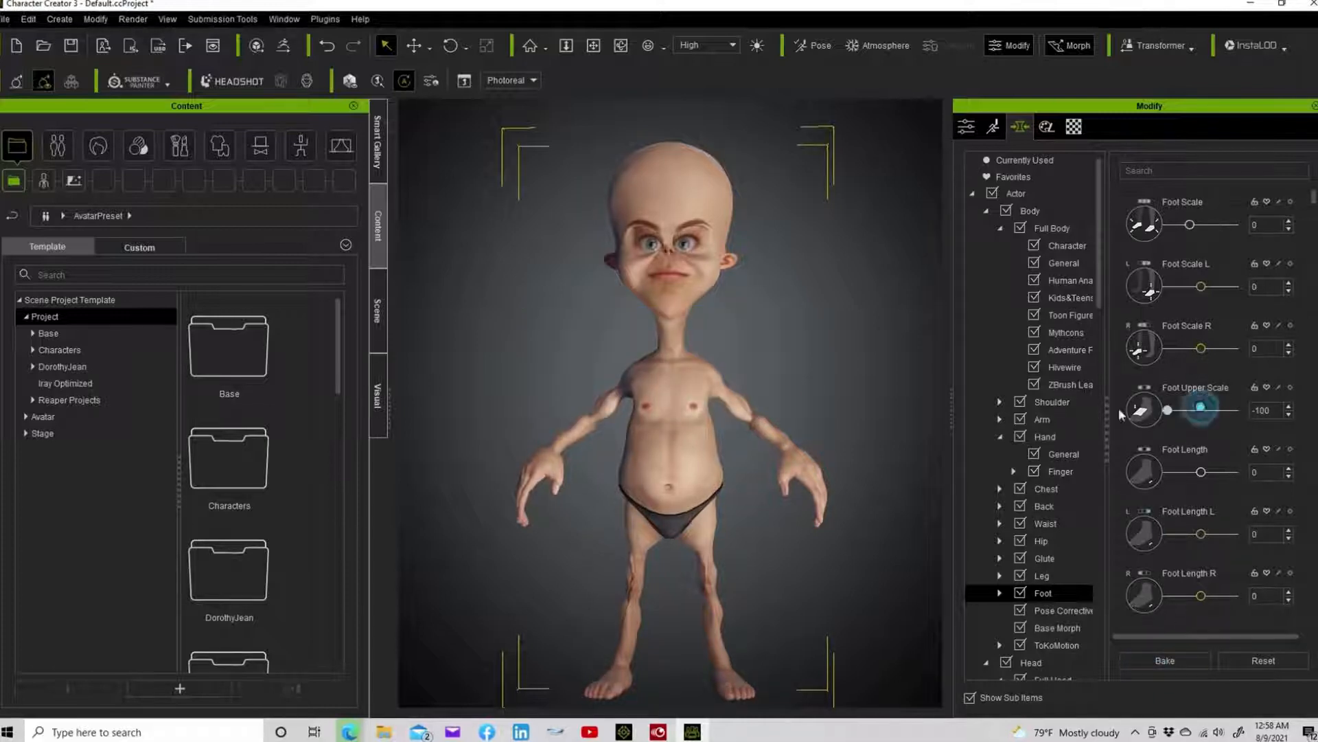
pyautogui.click(1141, 662)
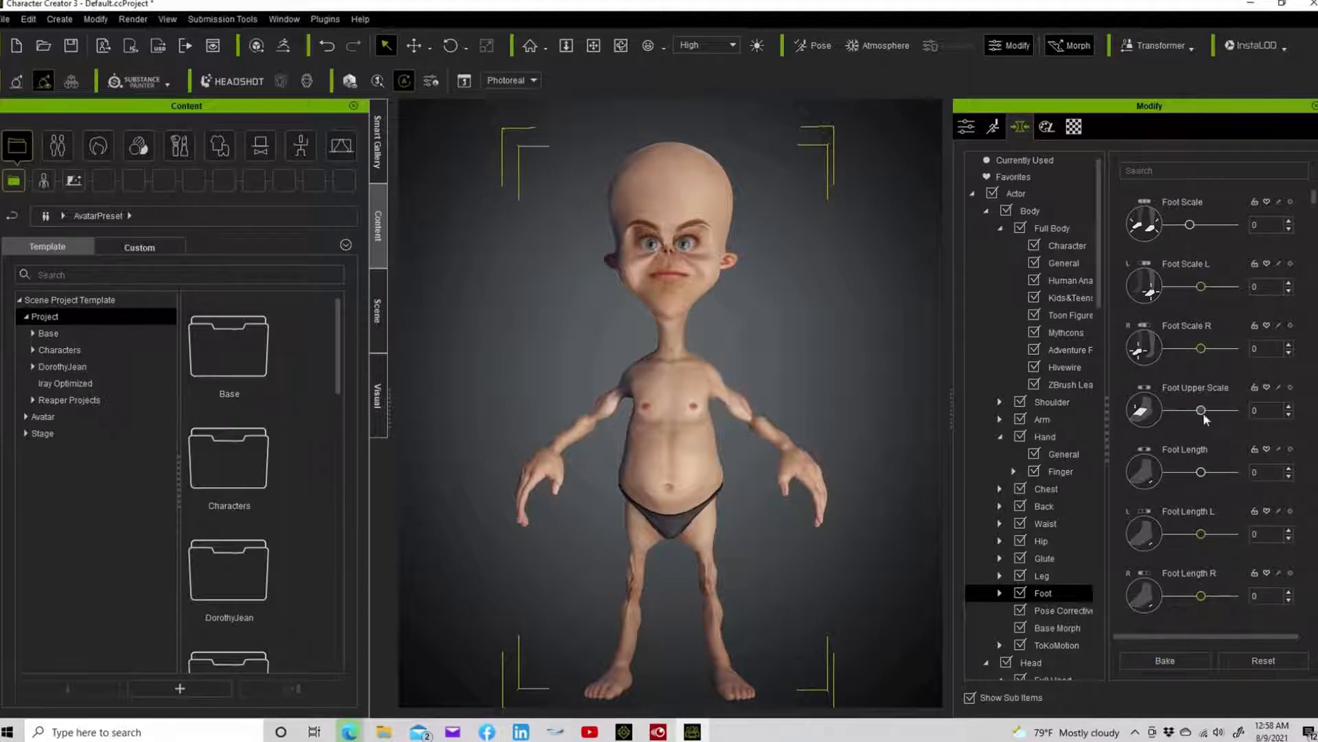
pyautogui.moveTo(1202, 411); pyautogui.dragTo(1162, 412)
pyautogui.moveTo(1188, 225); pyautogui.dragTo(1207, 224)
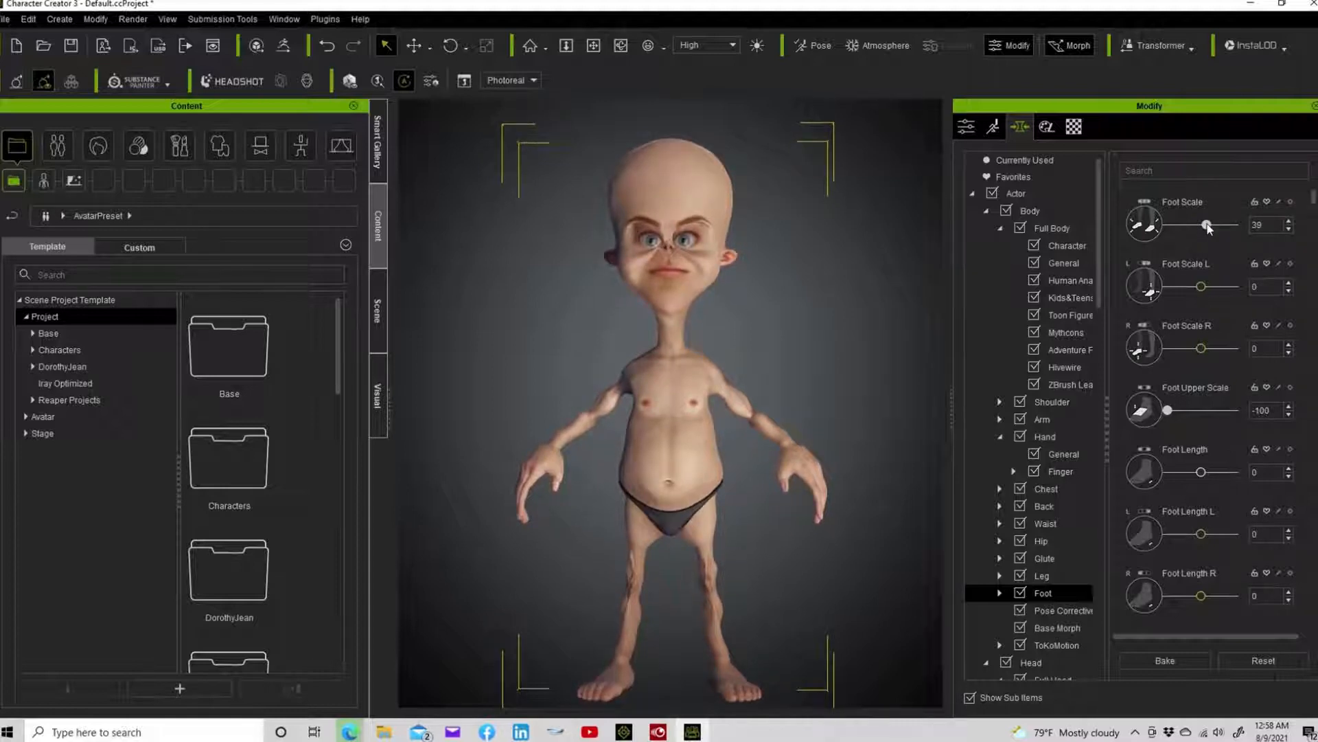
pyautogui.click(1161, 660)
pyautogui.moveTo(1201, 412); pyautogui.dragTo(1103, 409)
pyautogui.click(619, 45)
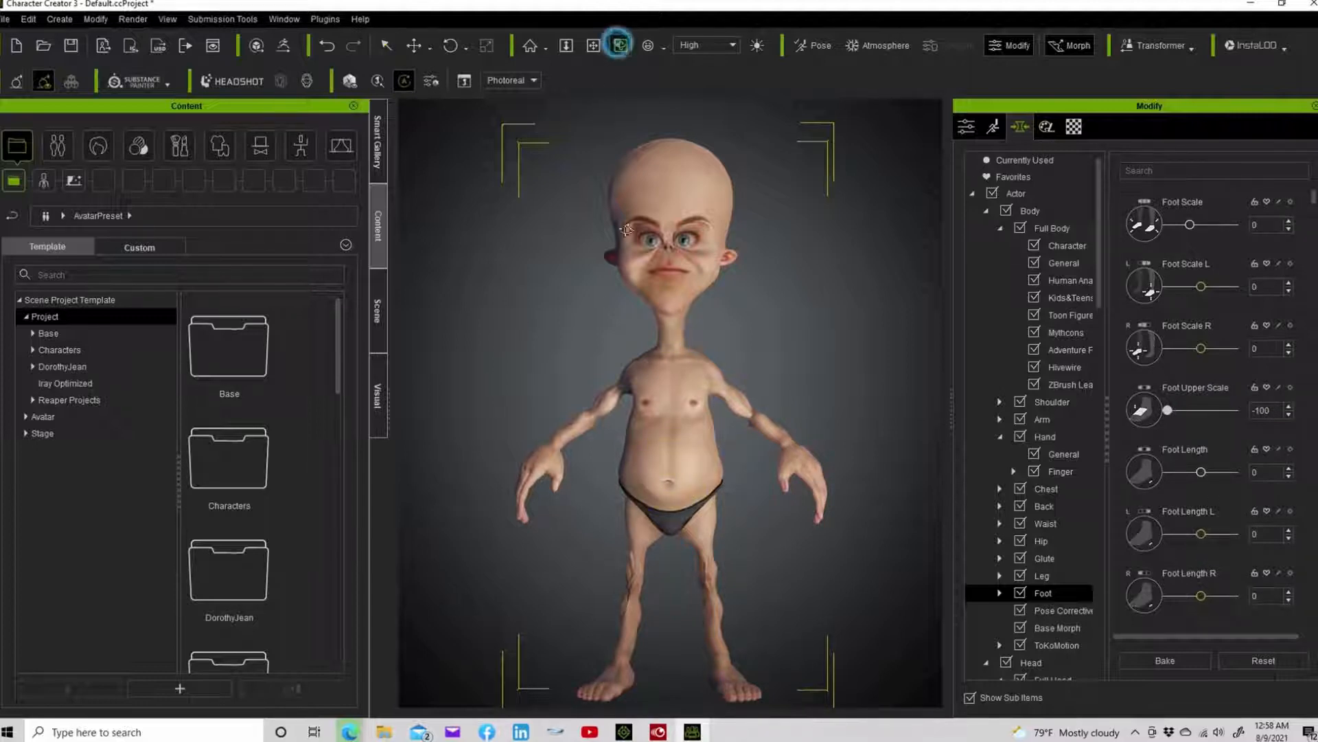
pyautogui.moveTo(598, 347); pyautogui.dragTo(679, 340)
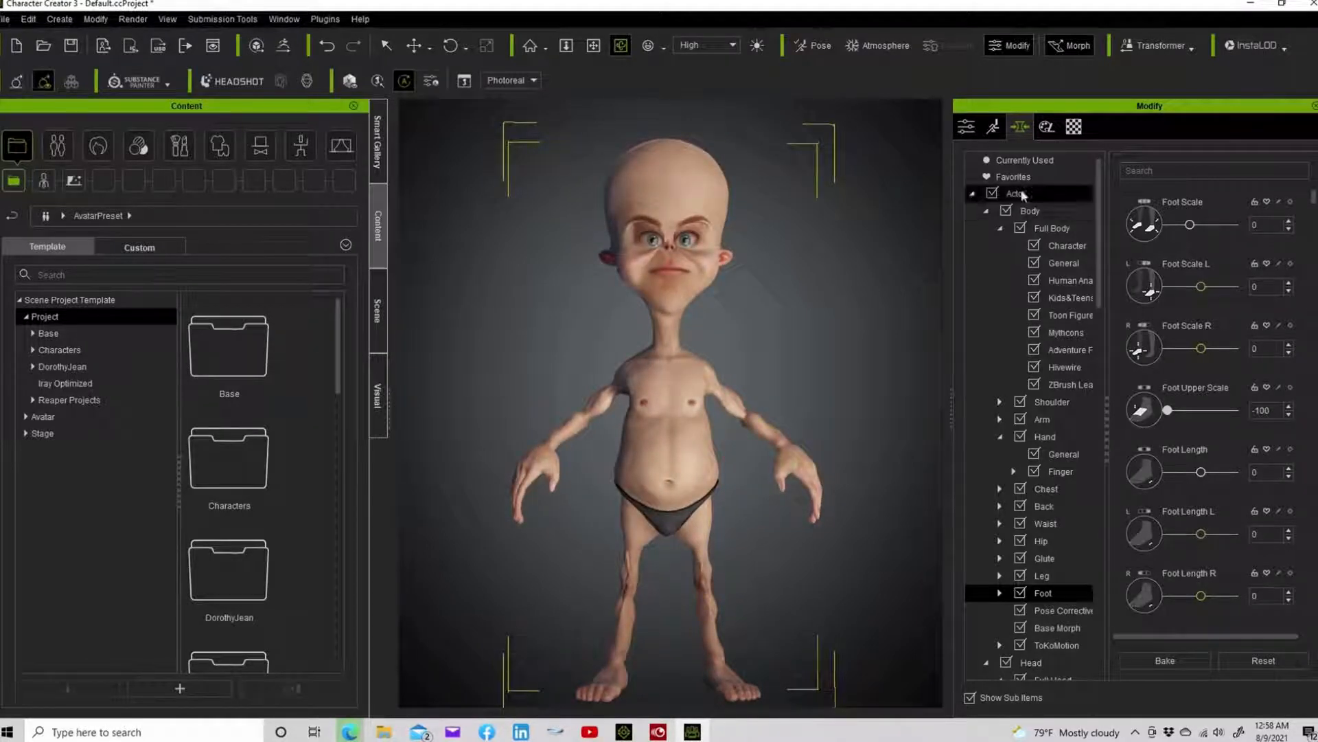
# Save the project in the cc3project folder under the new name "al"
pyautogui.click(4, 19)
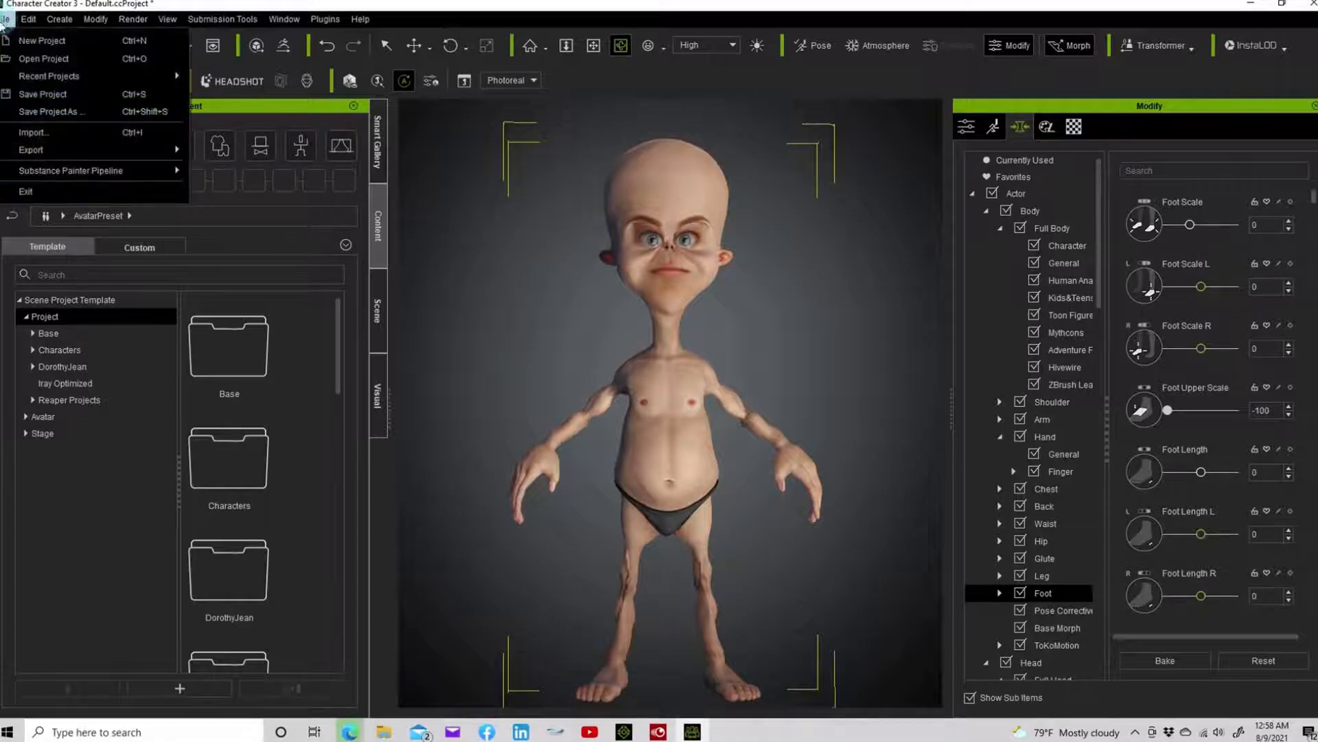
pyautogui.click(24, 111)
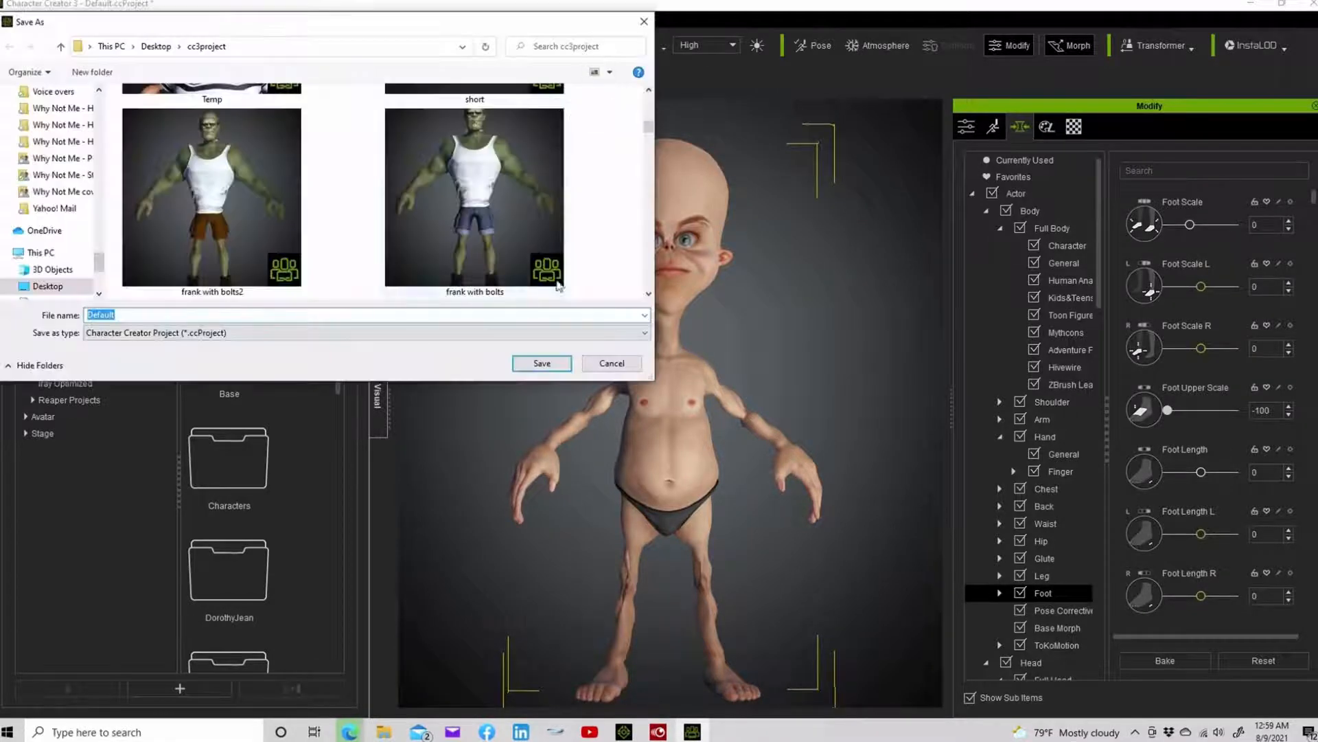
pyautogui.click(179, 315)
pyautogui.moveTo(180, 315); pyautogui.dragTo(85, 313)
pyautogui.write('al')
pyautogui.press('Return')
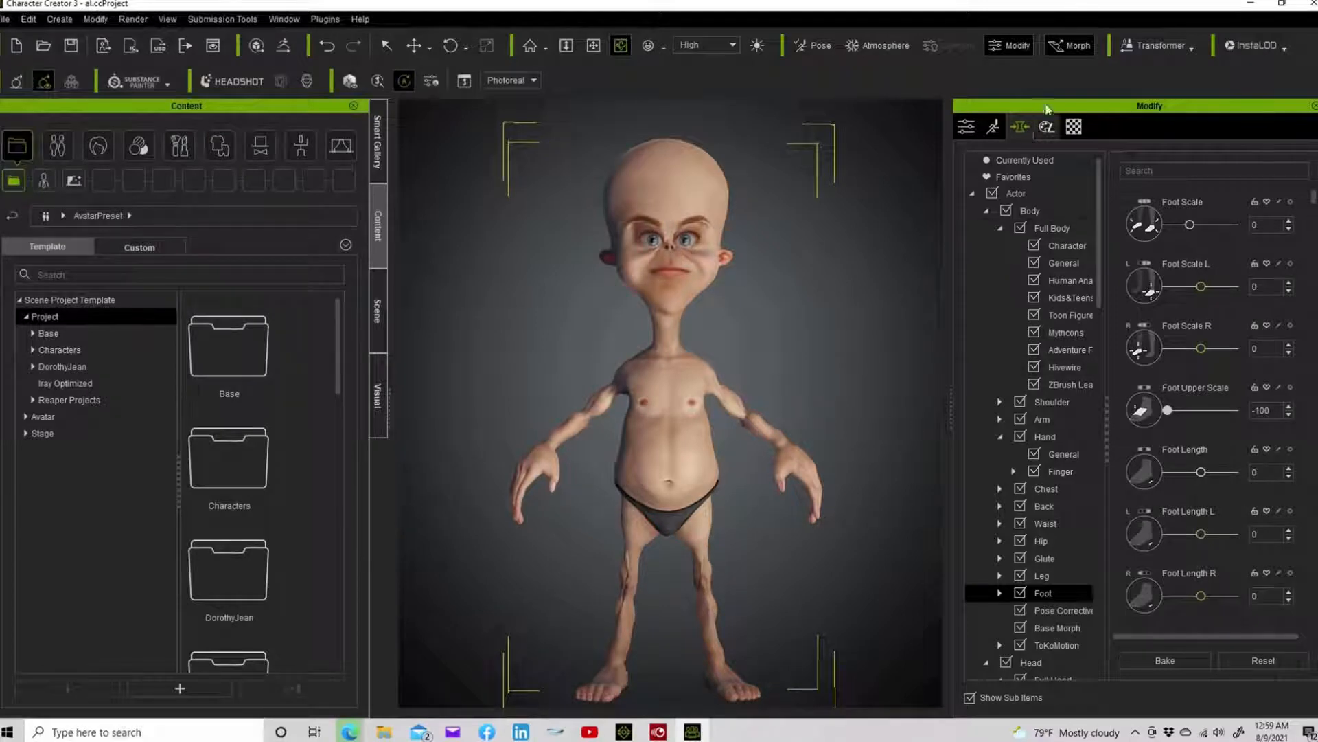
# Soften the Base Color texture of the Std_Skin_Head material by setting its Softness to 9.6 in Adjust Color
pyautogui.click(1073, 127)
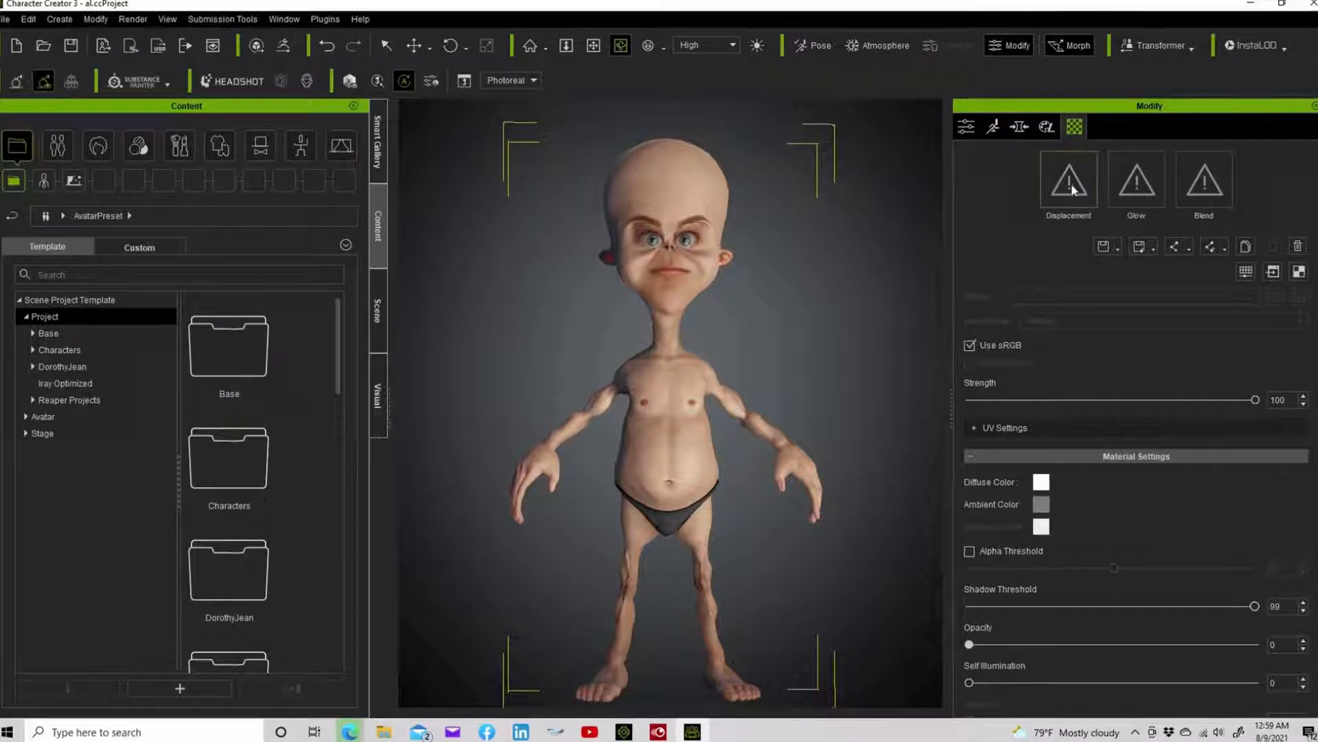
pyautogui.scroll(10, 1031, 261)
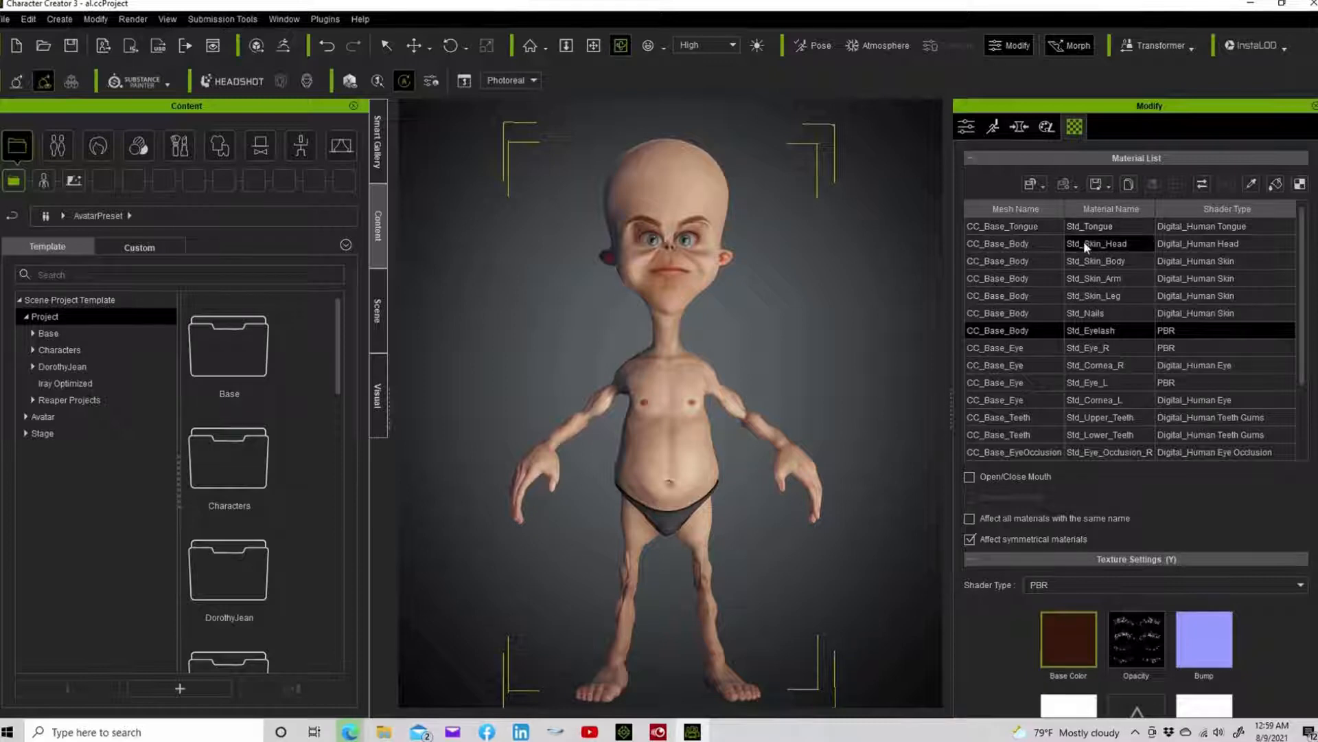
pyautogui.click(1085, 244)
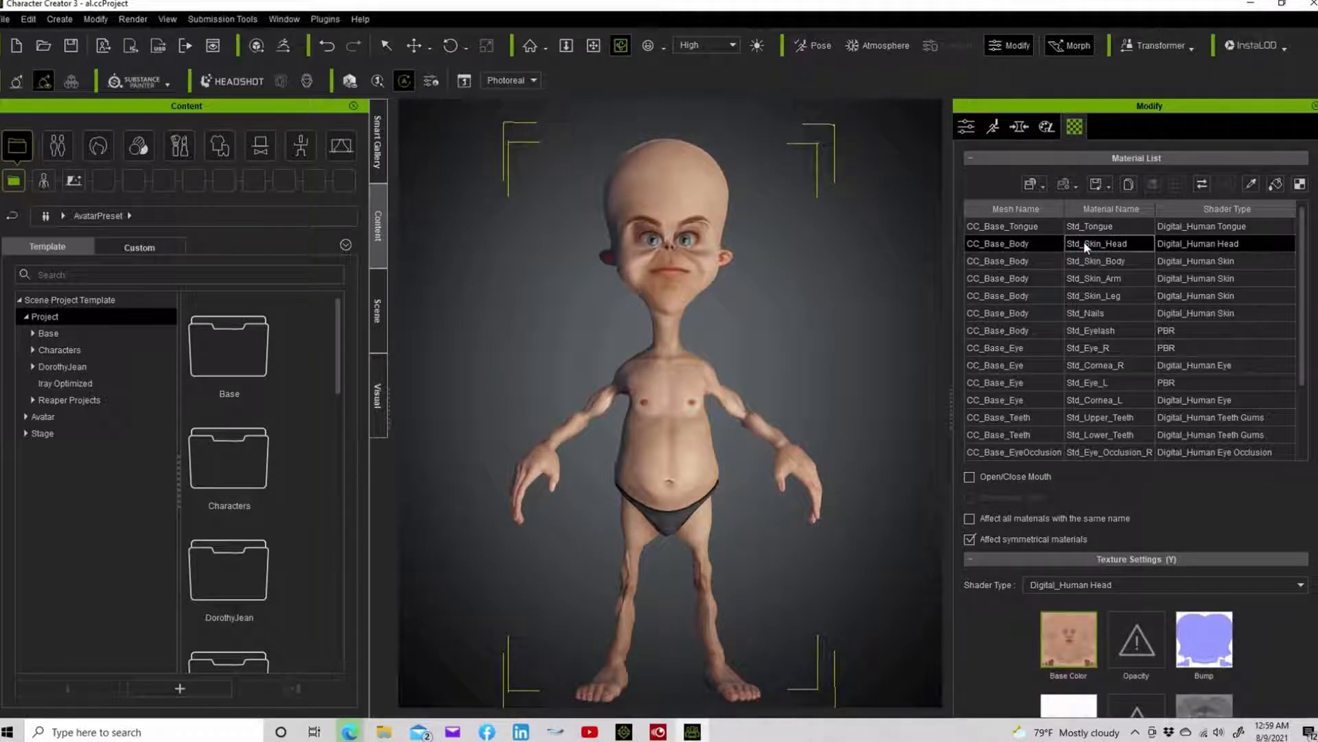
pyautogui.rightClick(1054, 657)
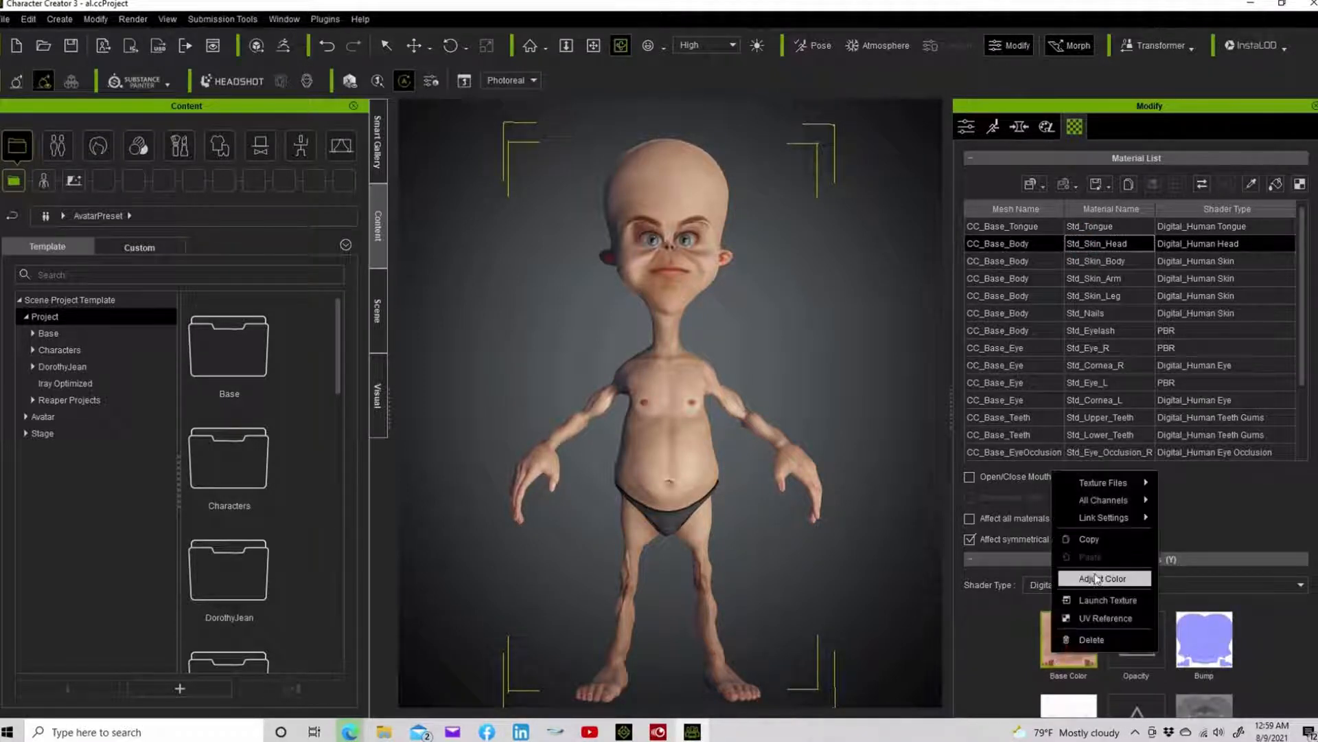
pyautogui.click(1092, 579)
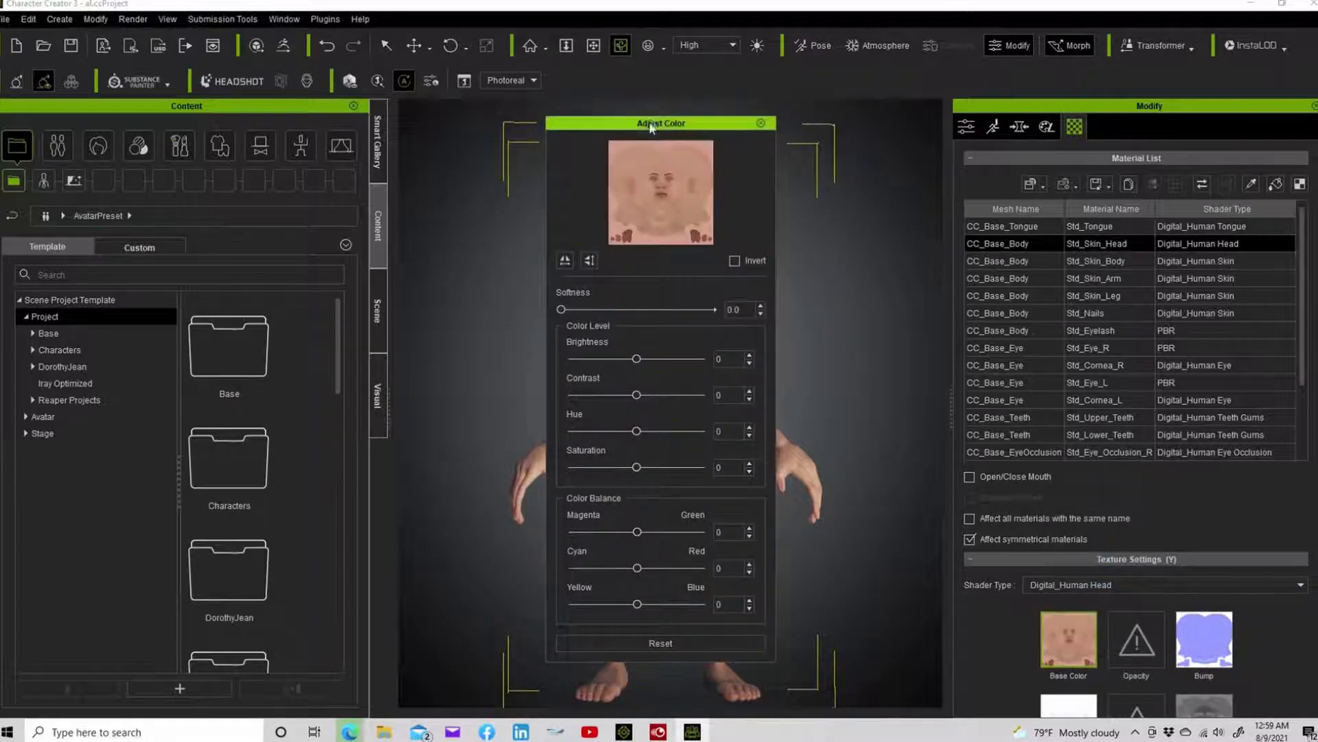
pyautogui.moveTo(651, 125); pyautogui.dragTo(412, 118)
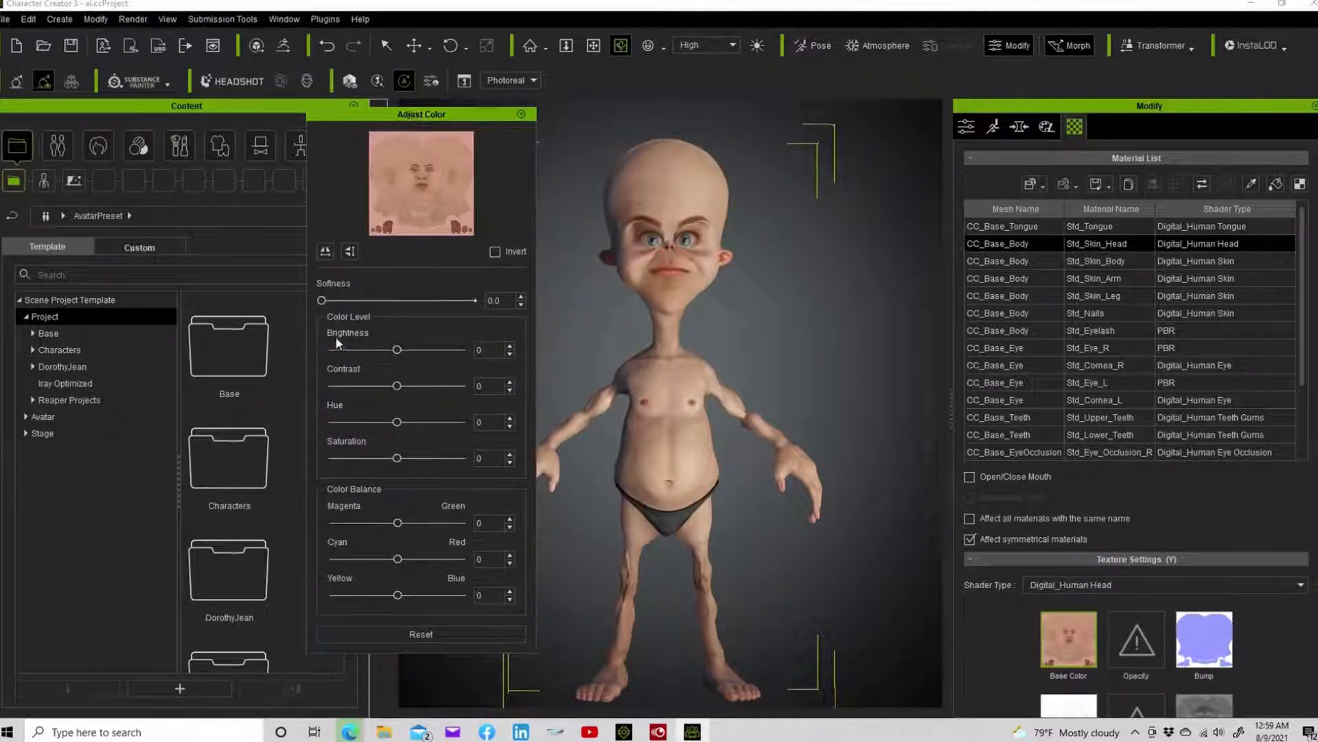
pyautogui.moveTo(322, 300); pyautogui.dragTo(464, 306)
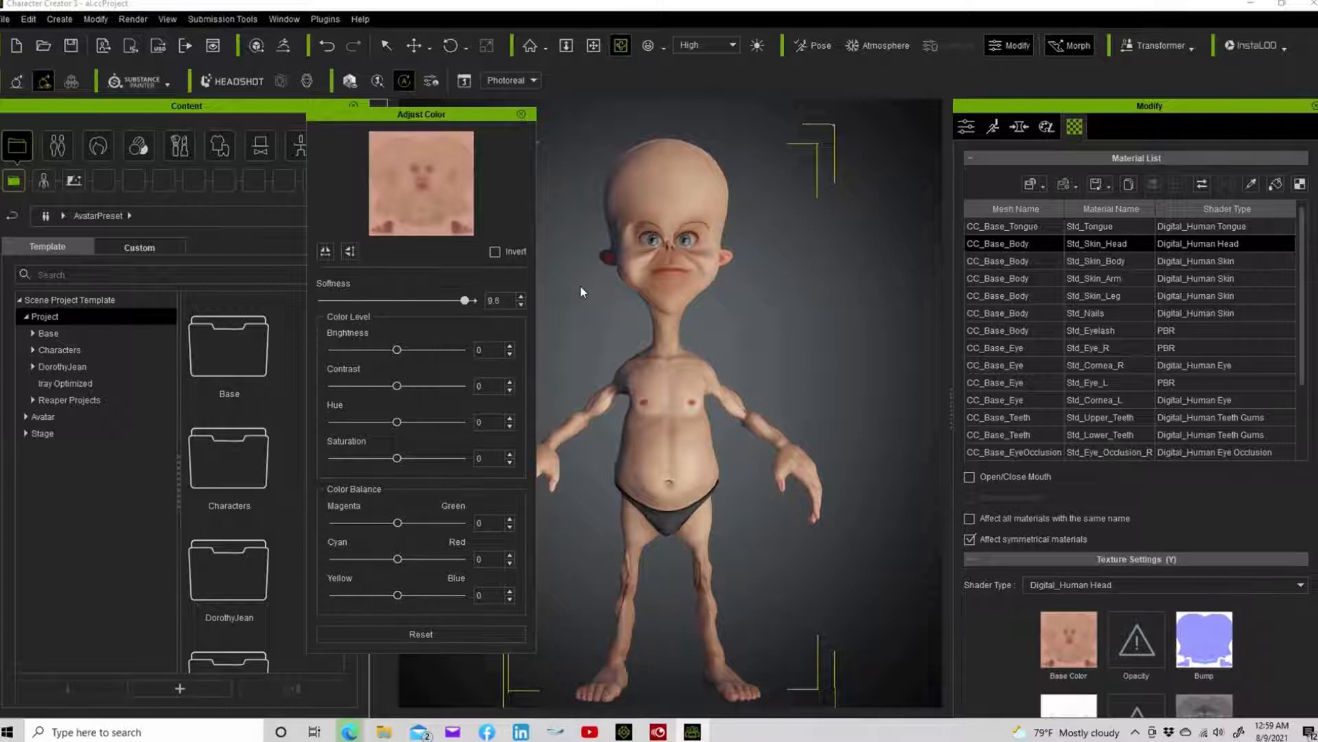
pyautogui.click(522, 116)
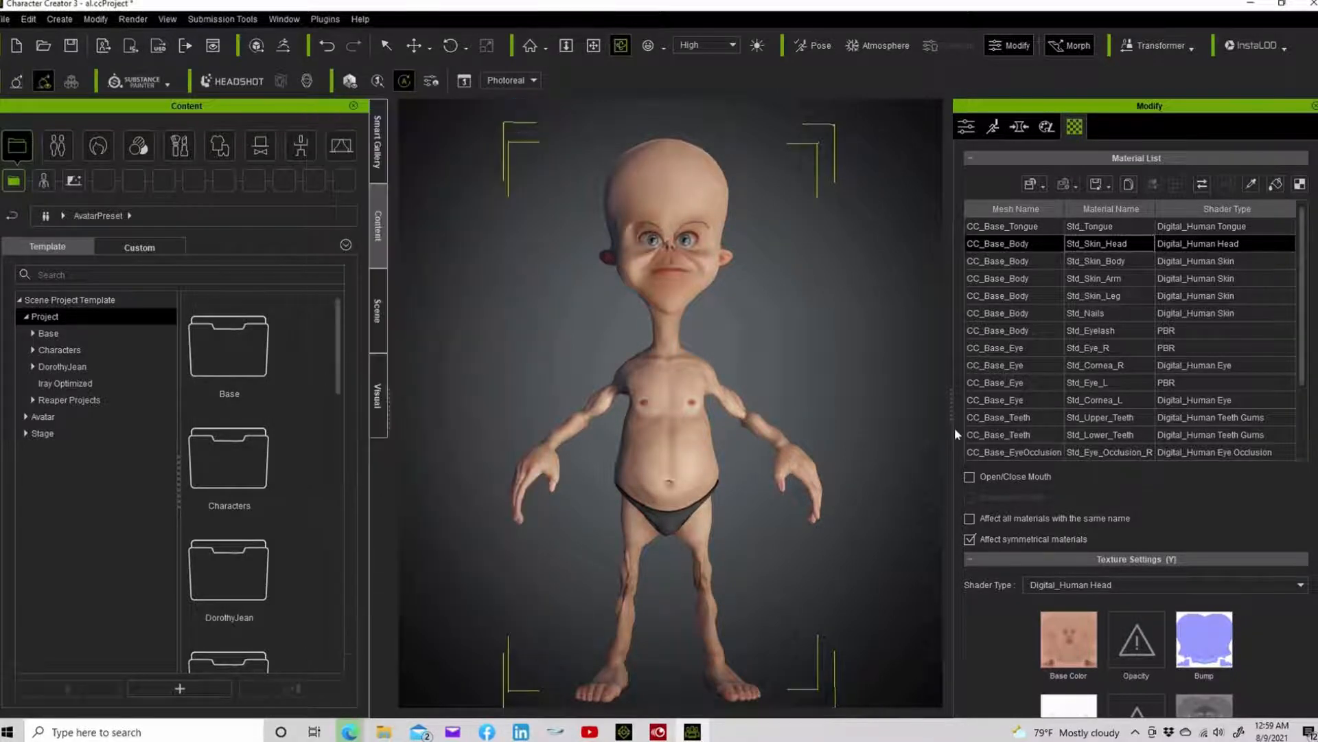
# Raise the Softness of the Base Color textures for Std_Skin_Arm and Std_Skin_Body together in Adjust Color
pyautogui.click(1110, 278)
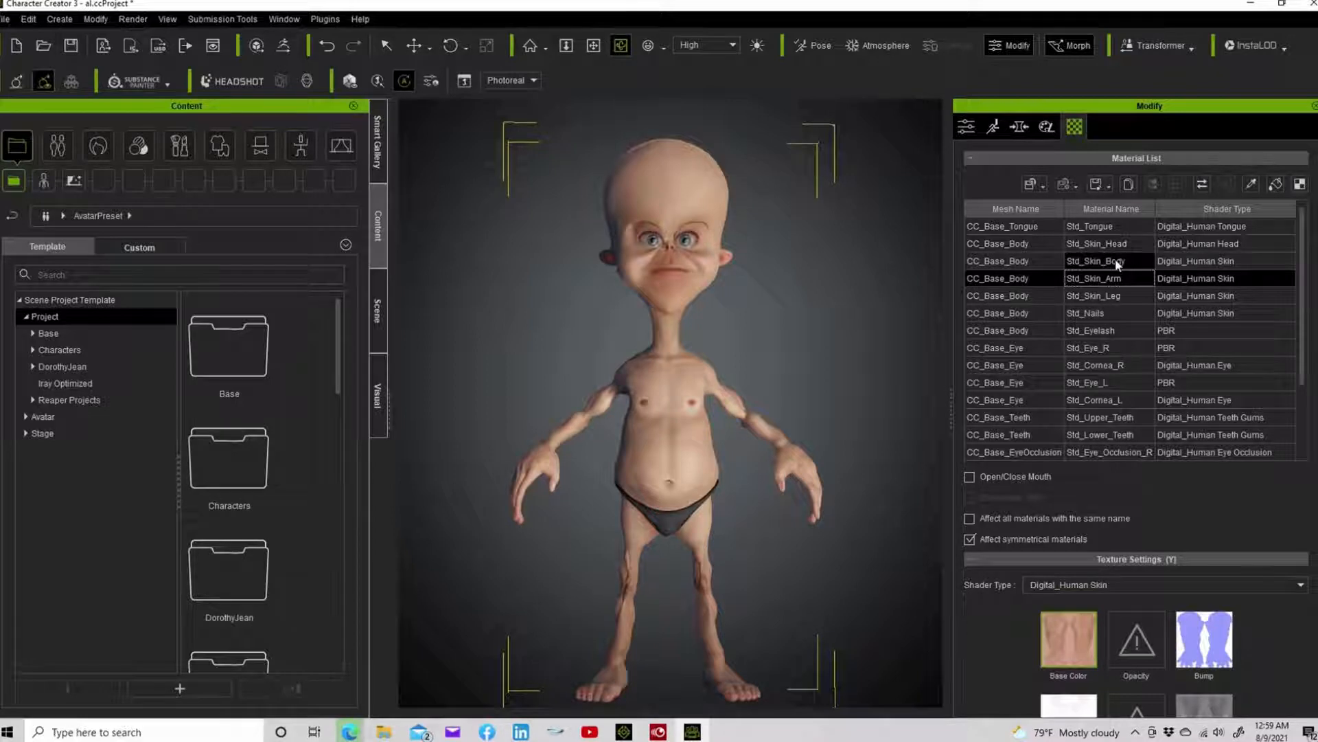
pyautogui.keyDown('ctrl'); pyautogui.click(1115, 260); pyautogui.keyUp('ctrl')
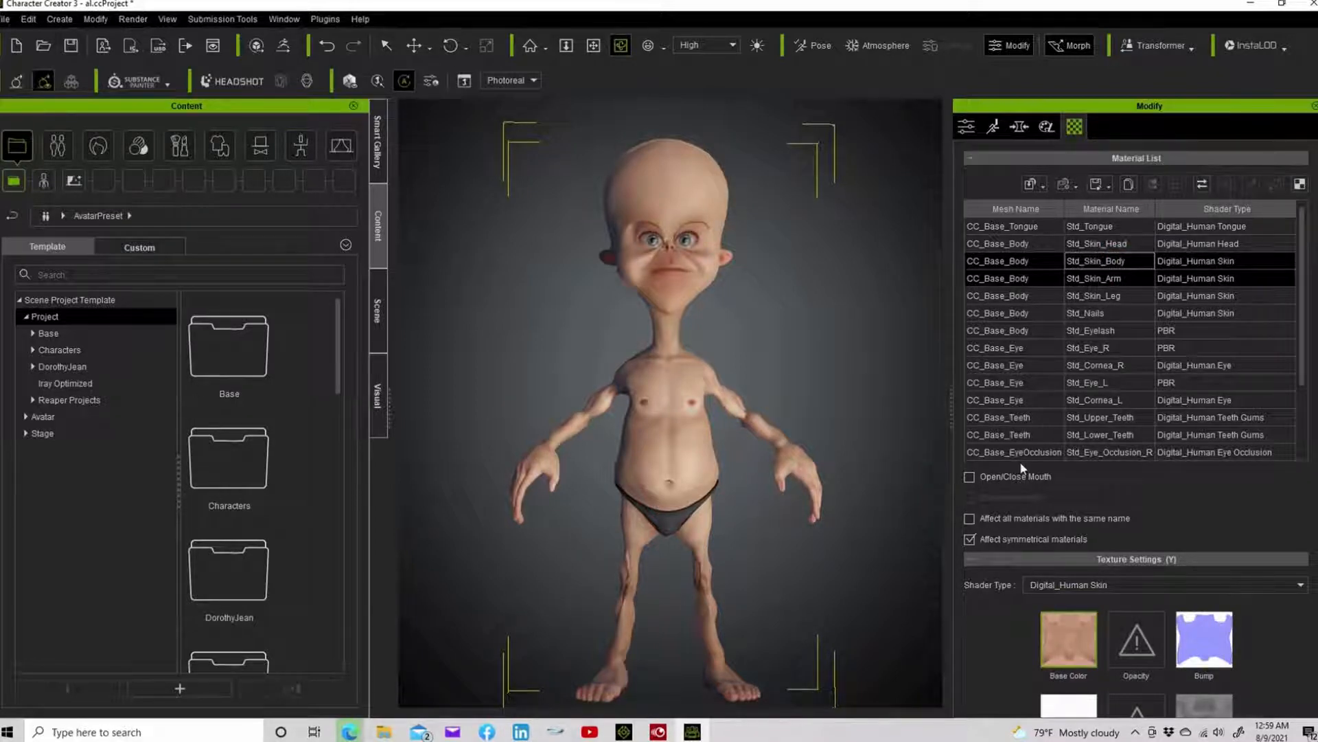
pyautogui.rightClick(1084, 643)
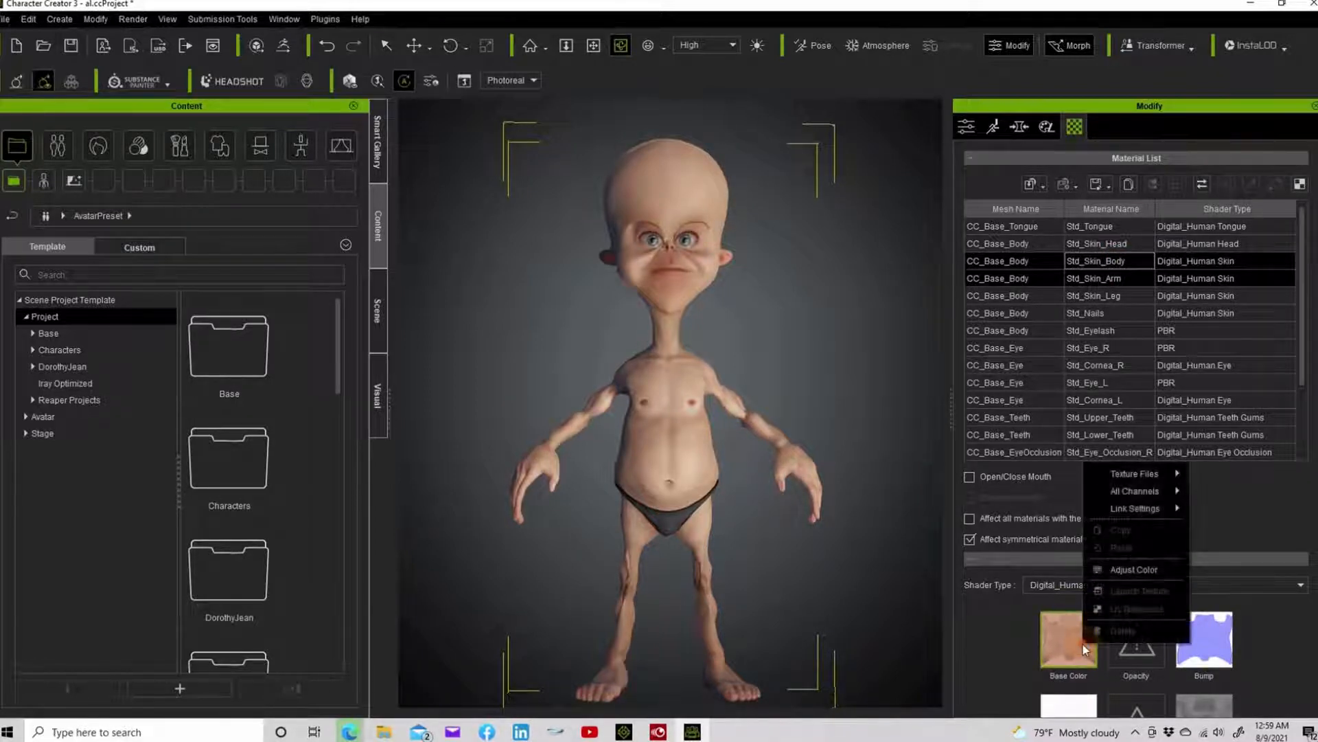
pyautogui.click(1115, 582)
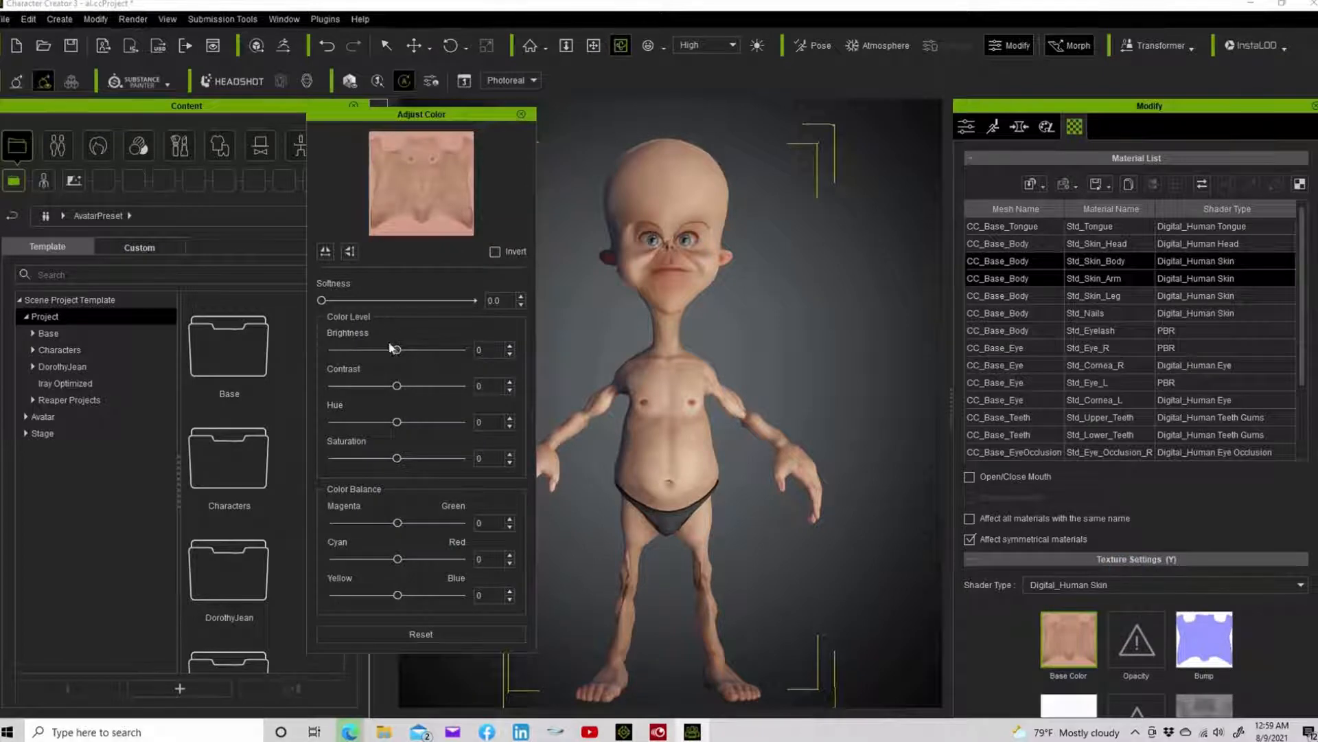
pyautogui.moveTo(320, 302); pyautogui.dragTo(452, 305)
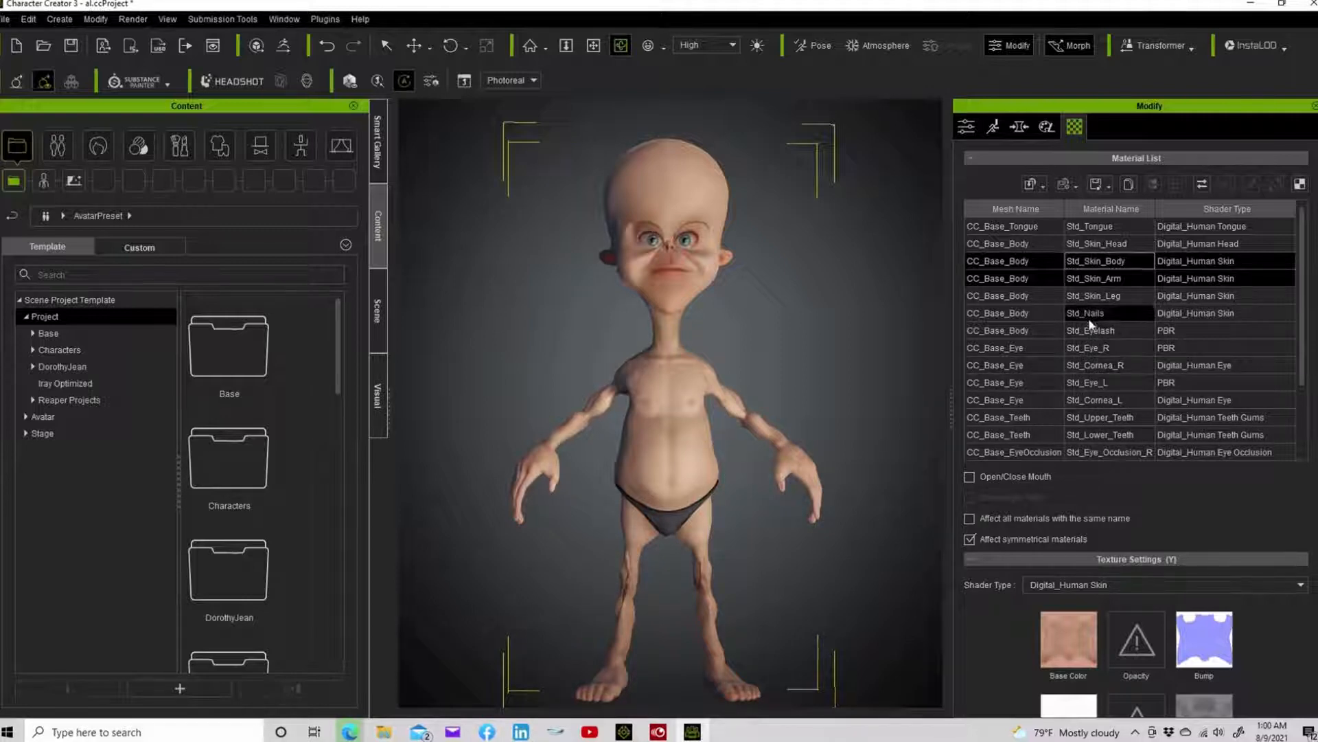
# Raise the Softness of the Std_Skin_Leg material's Base Color texture in Adjust Color
pyautogui.click(1089, 296)
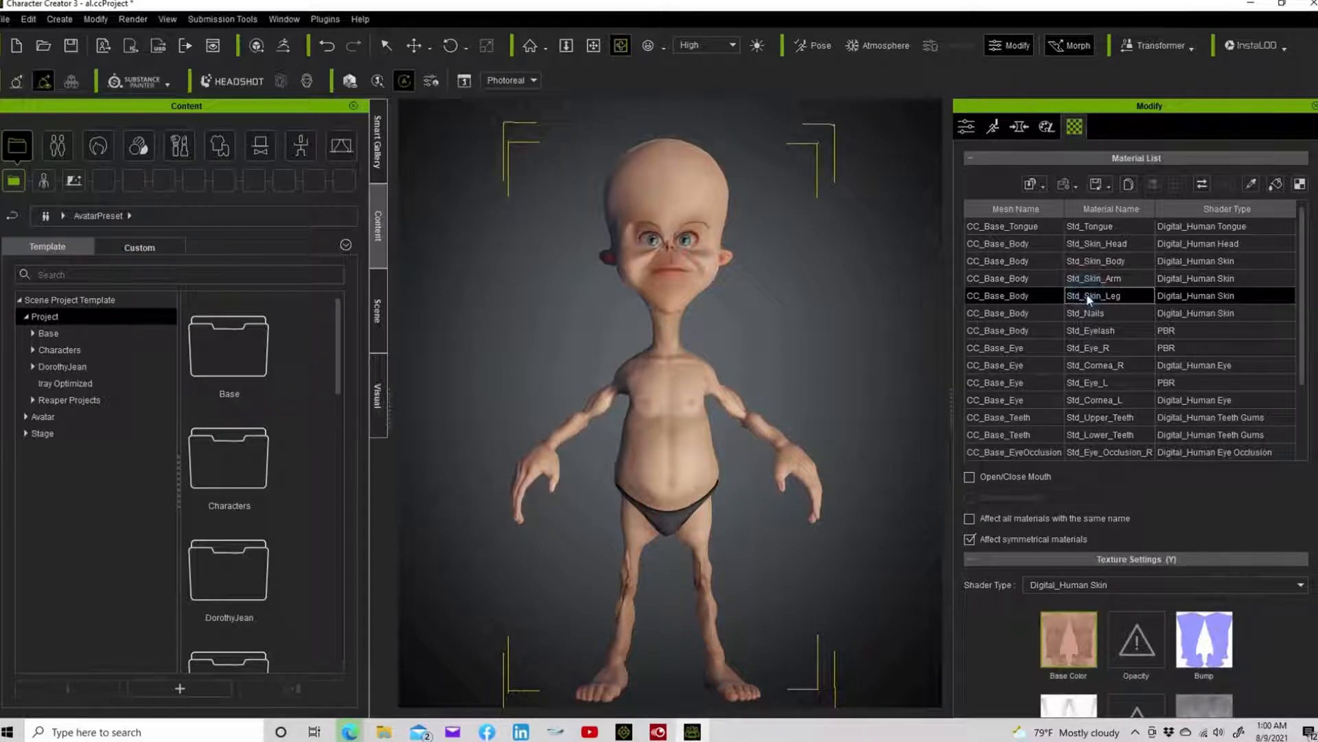
pyautogui.rightClick(1081, 633)
pyautogui.click(1109, 557)
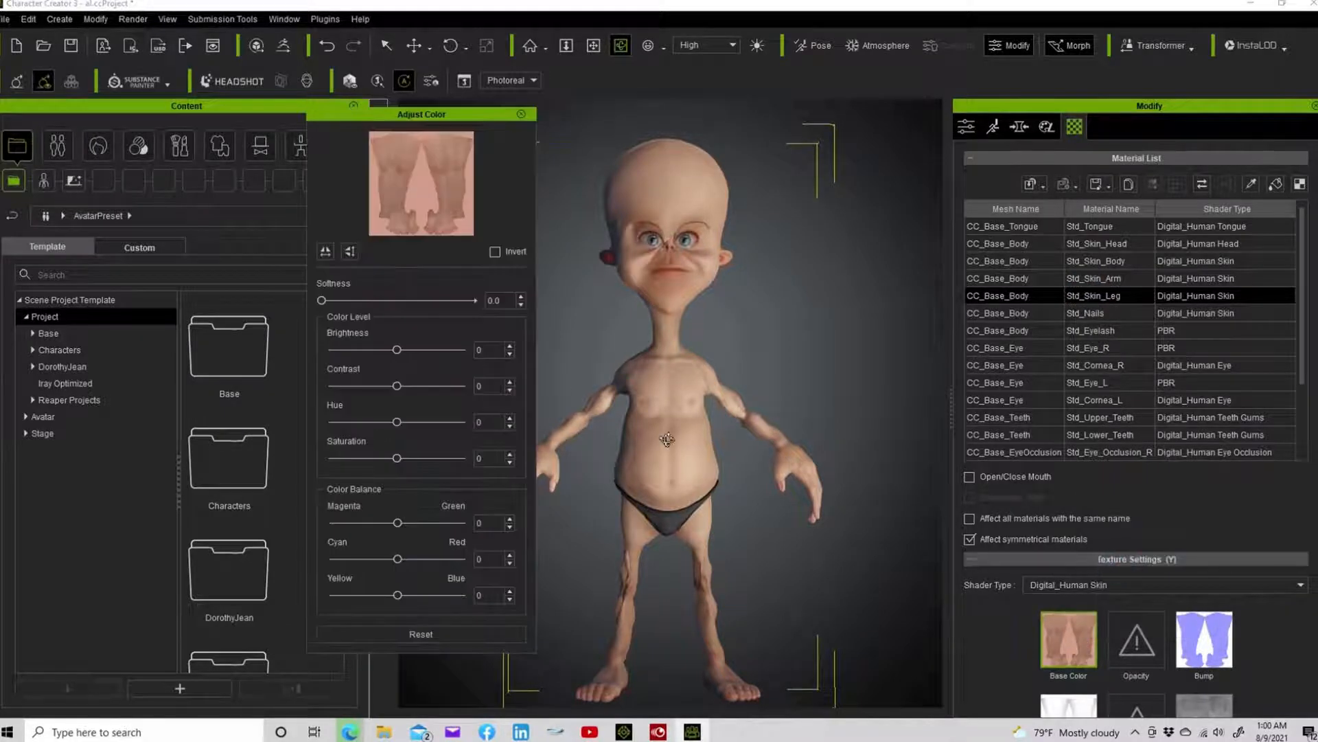
pyautogui.moveTo(321, 300); pyautogui.dragTo(439, 306)
pyautogui.click(522, 114)
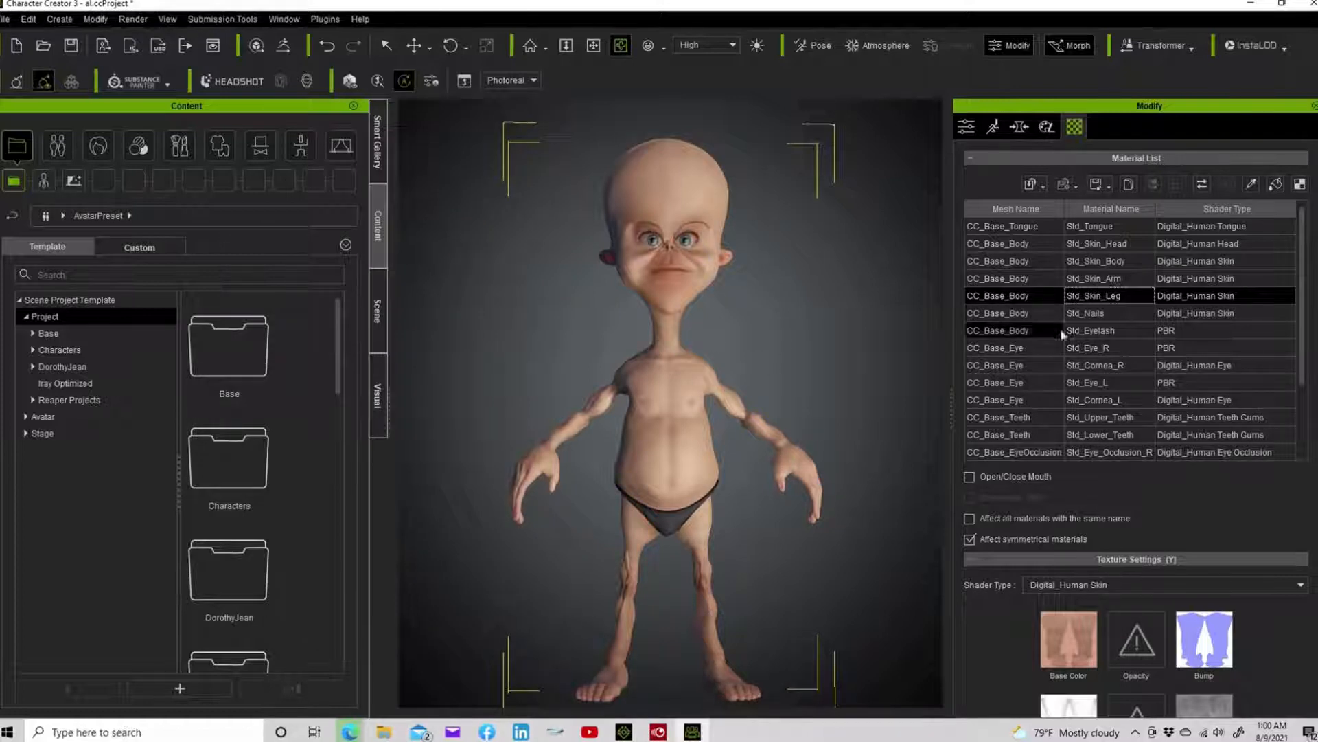
# Set Hue to 100 and Brightness to -15 in Adjust Color for the head, body, arm, leg and nails Base Color textures together
pyautogui.click(1097, 243)
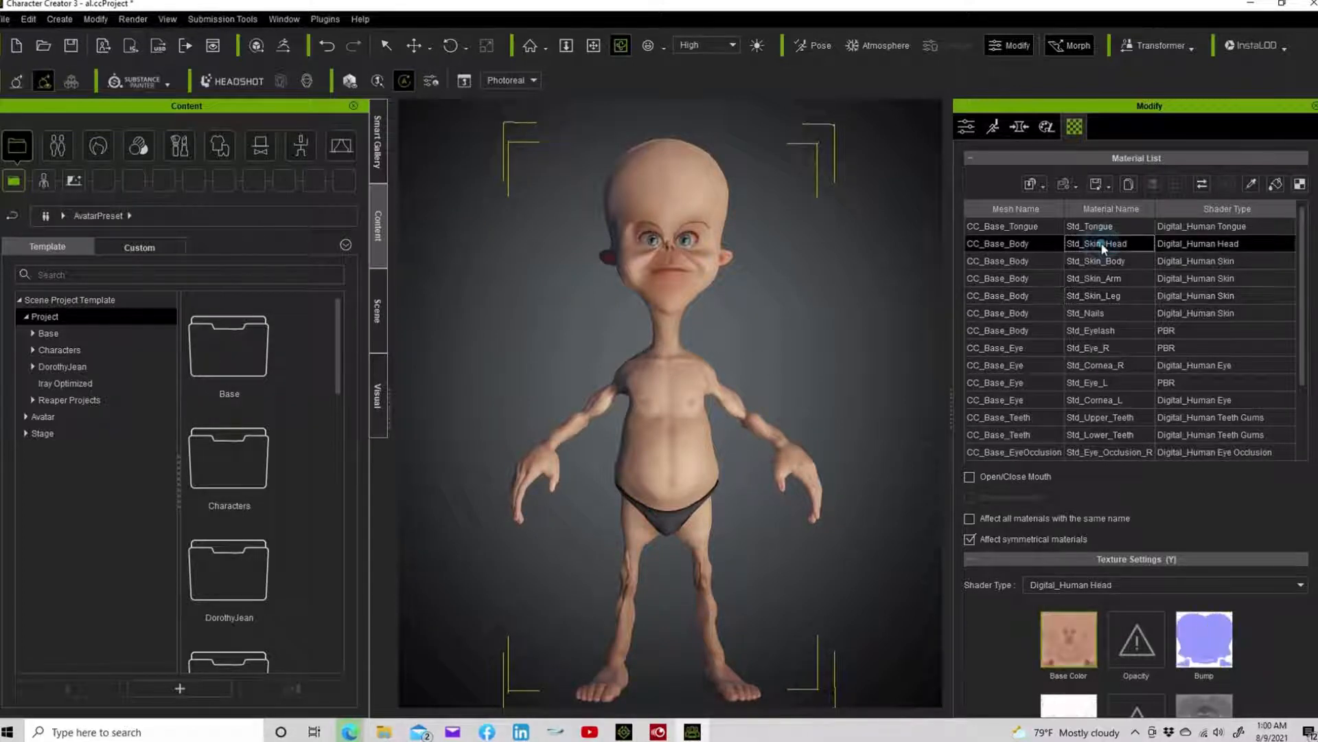
pyautogui.keyDown('ctrl'); pyautogui.click(1105, 263); pyautogui.keyUp('ctrl')
pyautogui.keyDown('ctrl'); pyautogui.click(1101, 278); pyautogui.keyUp('ctrl')
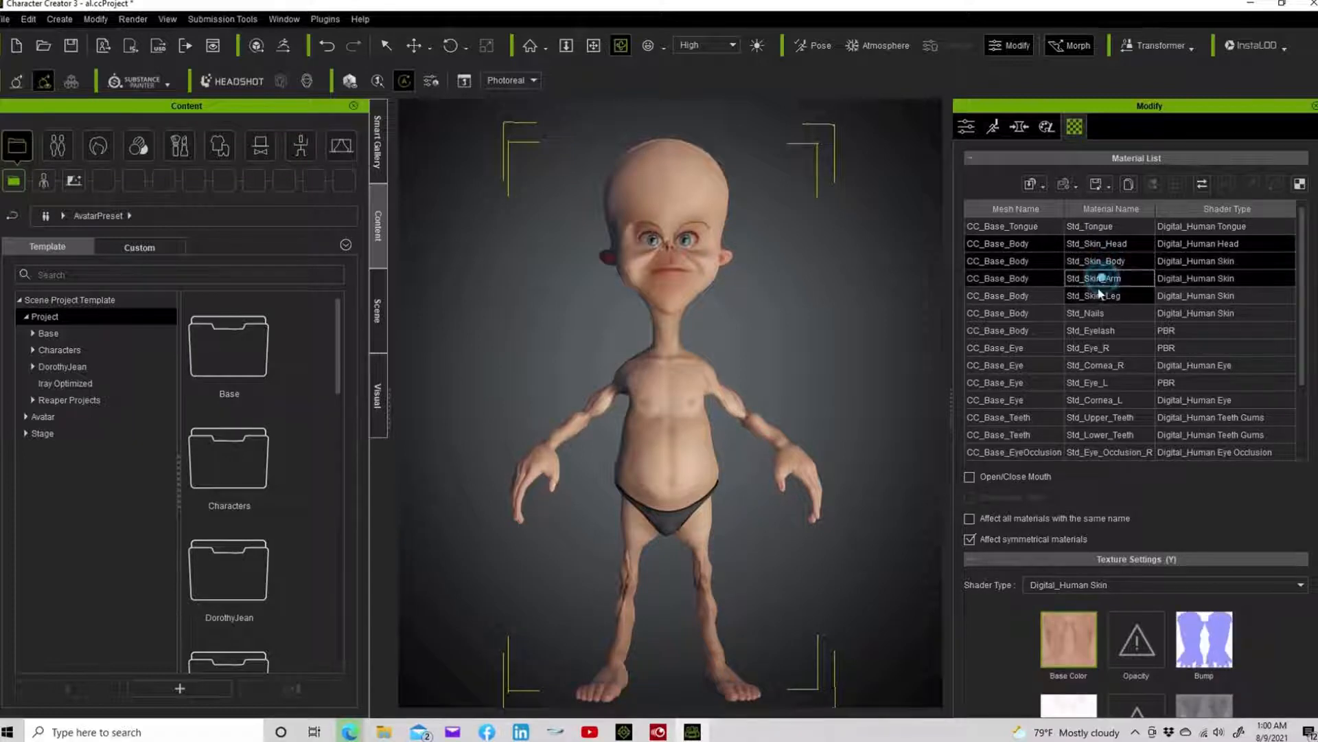
pyautogui.keyDown('ctrl'); pyautogui.click(1096, 291); pyautogui.keyUp('ctrl')
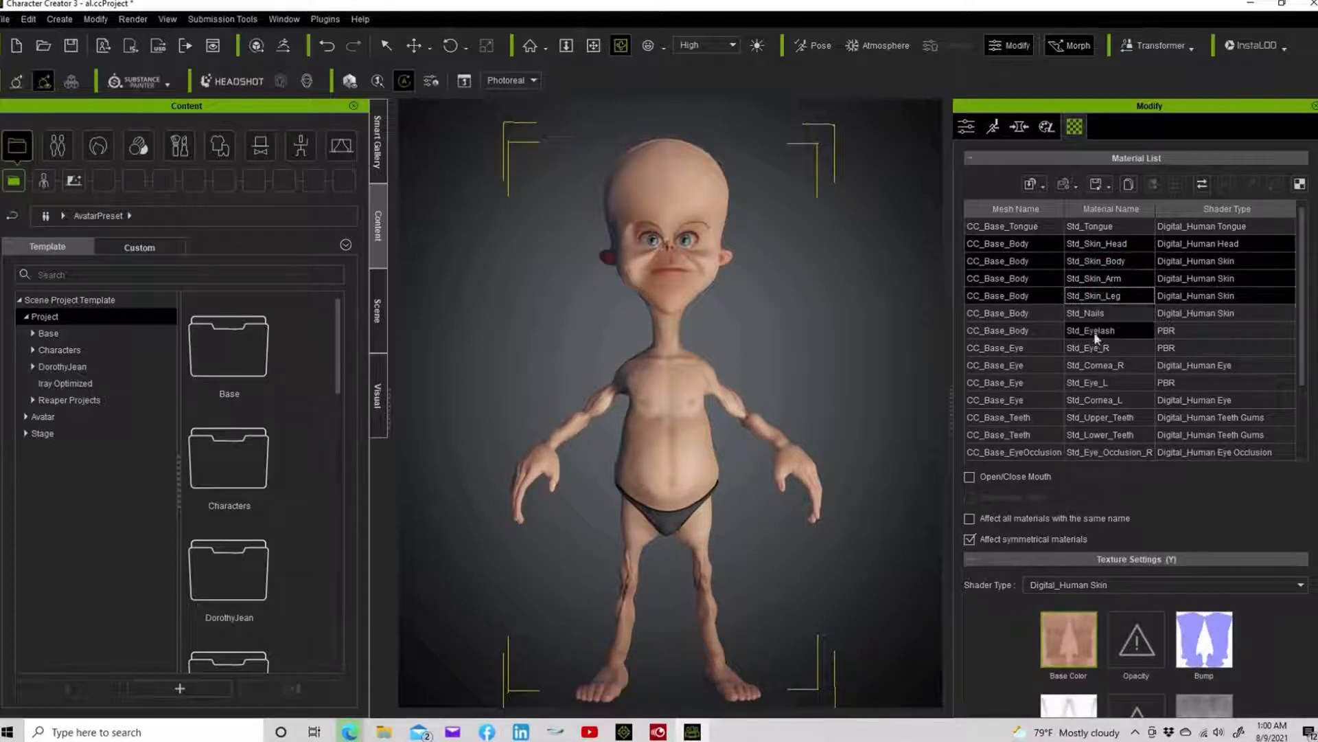
pyautogui.keyDown('ctrl'); pyautogui.click(1096, 313); pyautogui.keyUp('ctrl')
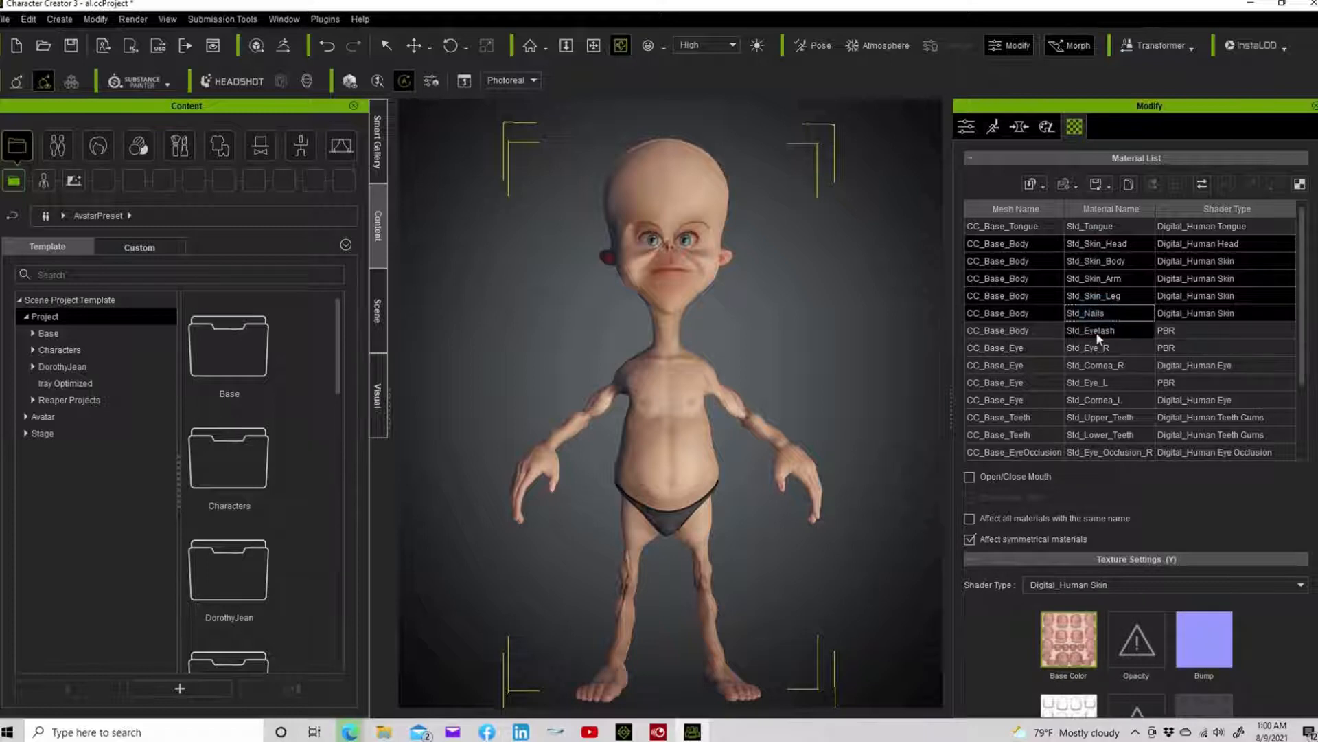
pyautogui.keyDown('ctrl'); pyautogui.click(1096, 331); pyautogui.keyUp('ctrl')
pyautogui.keyDown('ctrl'); pyautogui.click(1096, 332); pyautogui.keyUp('ctrl')
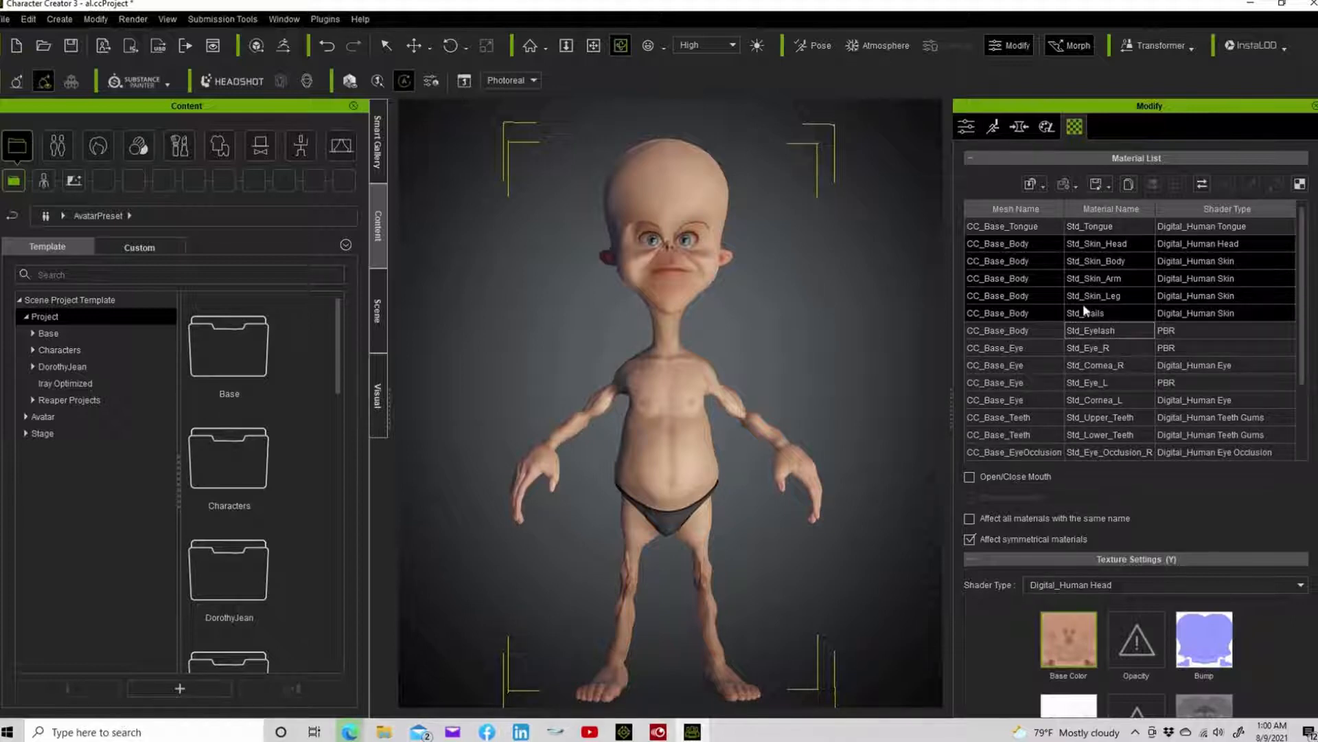
pyautogui.rightClick(1070, 636)
pyautogui.click(1079, 560)
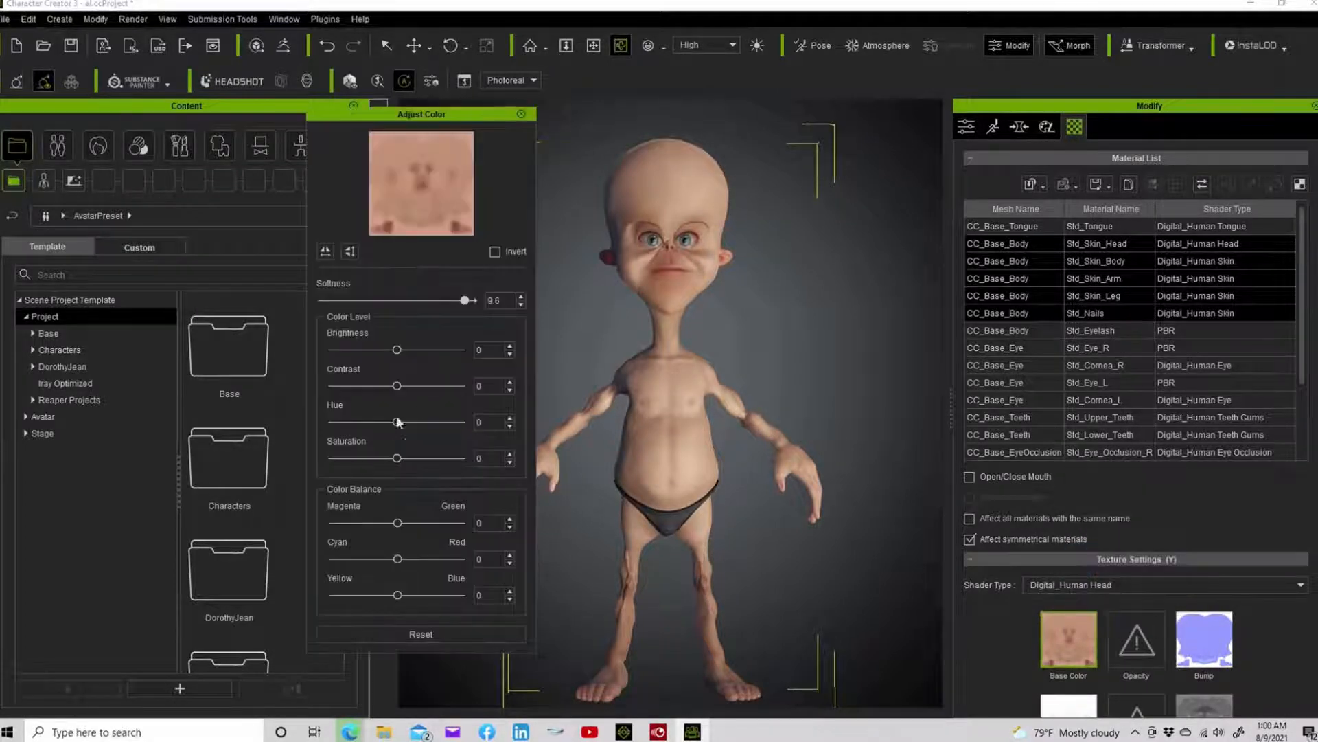
pyautogui.moveTo(397, 422); pyautogui.dragTo(457, 424)
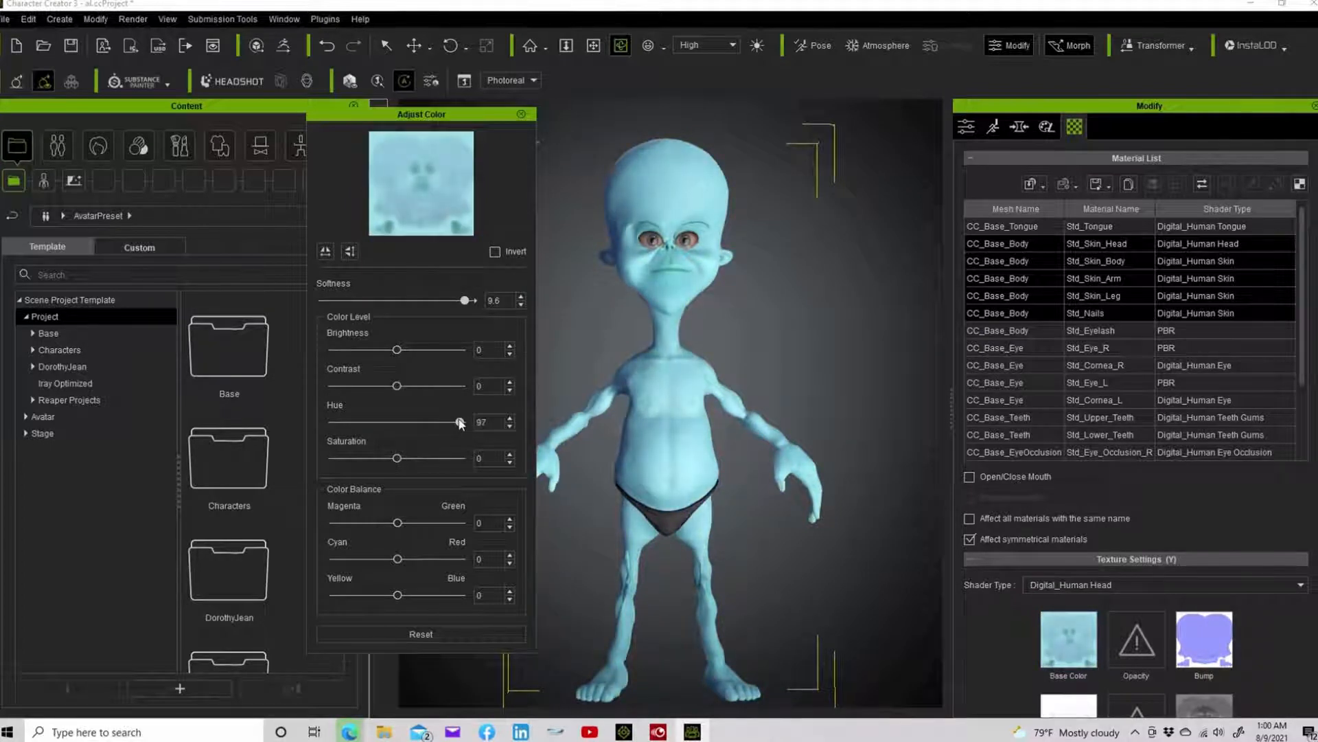
pyautogui.moveTo(459, 423); pyautogui.dragTo(464, 422)
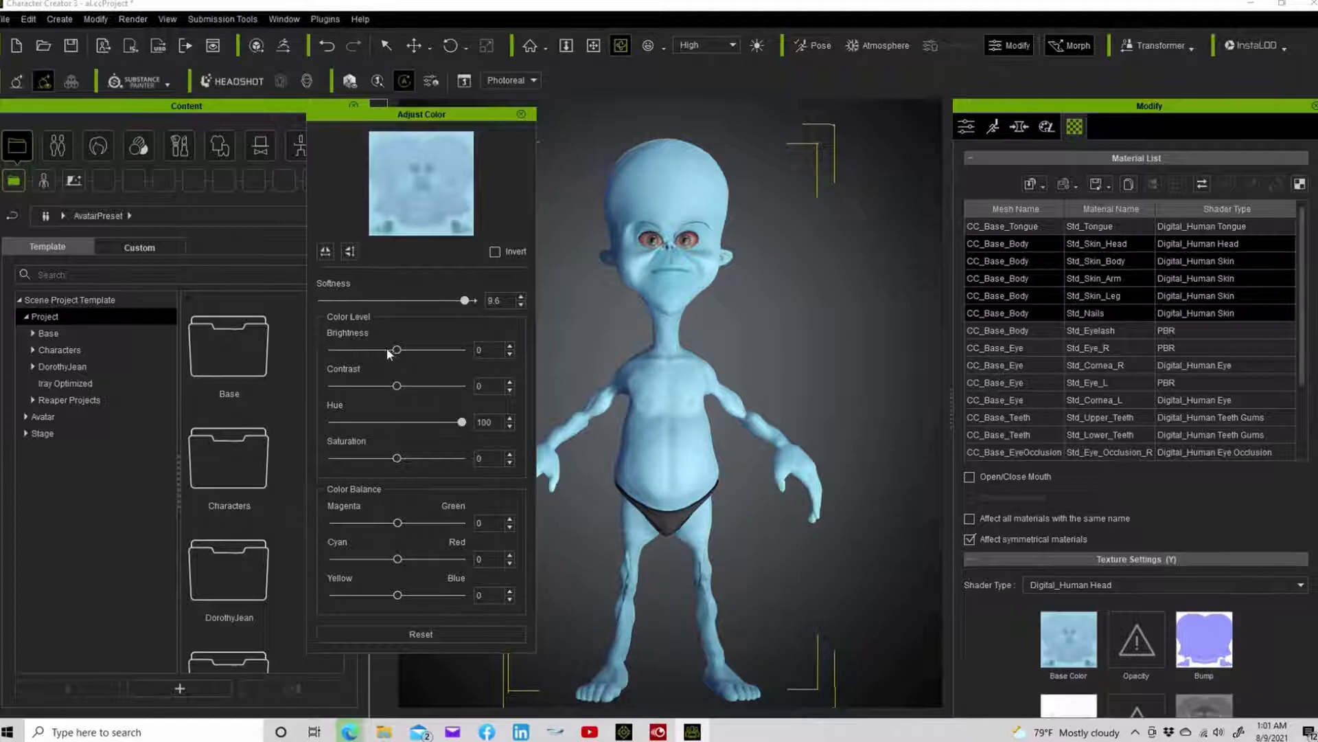
pyautogui.moveTo(396, 350); pyautogui.dragTo(387, 352)
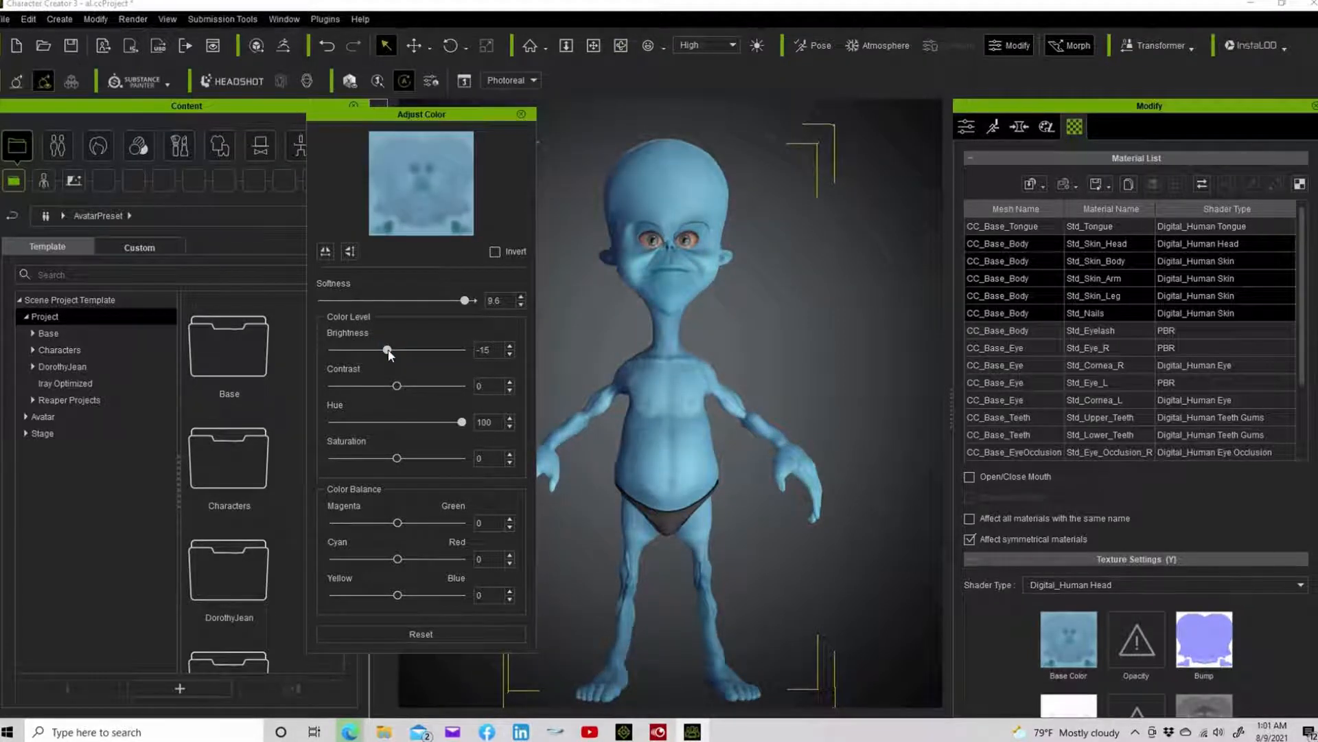
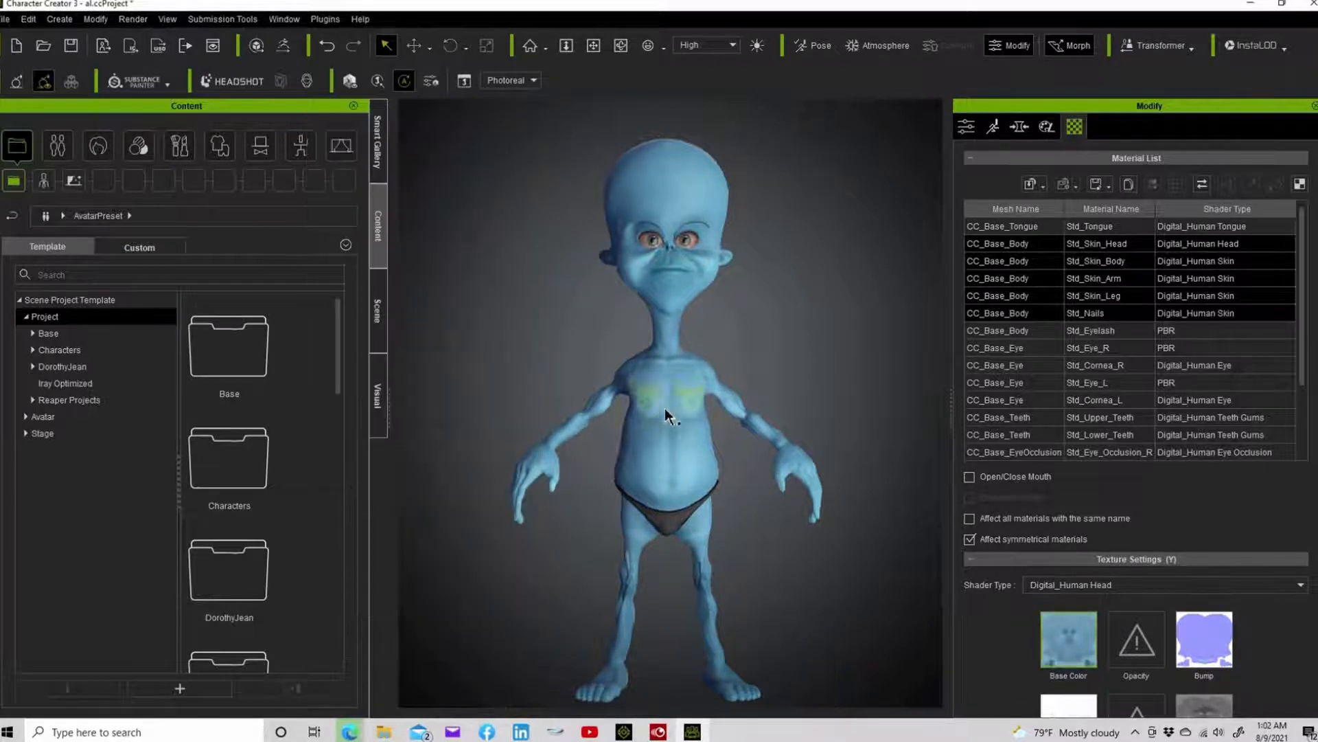
# Load the bluegreen image from the assets folder as the Glow texture of the selected skin and nails materials
pyautogui.scroll(-2, 900, 571)
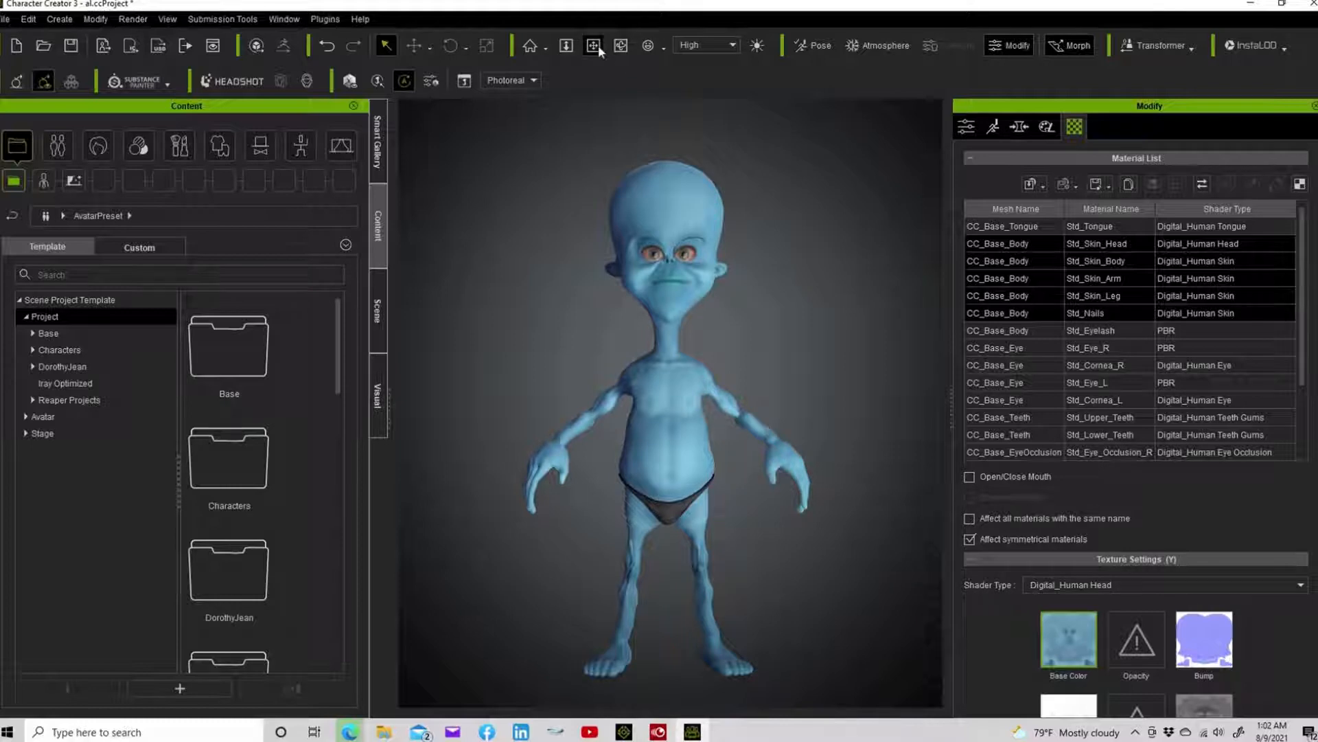
pyautogui.click(620, 46)
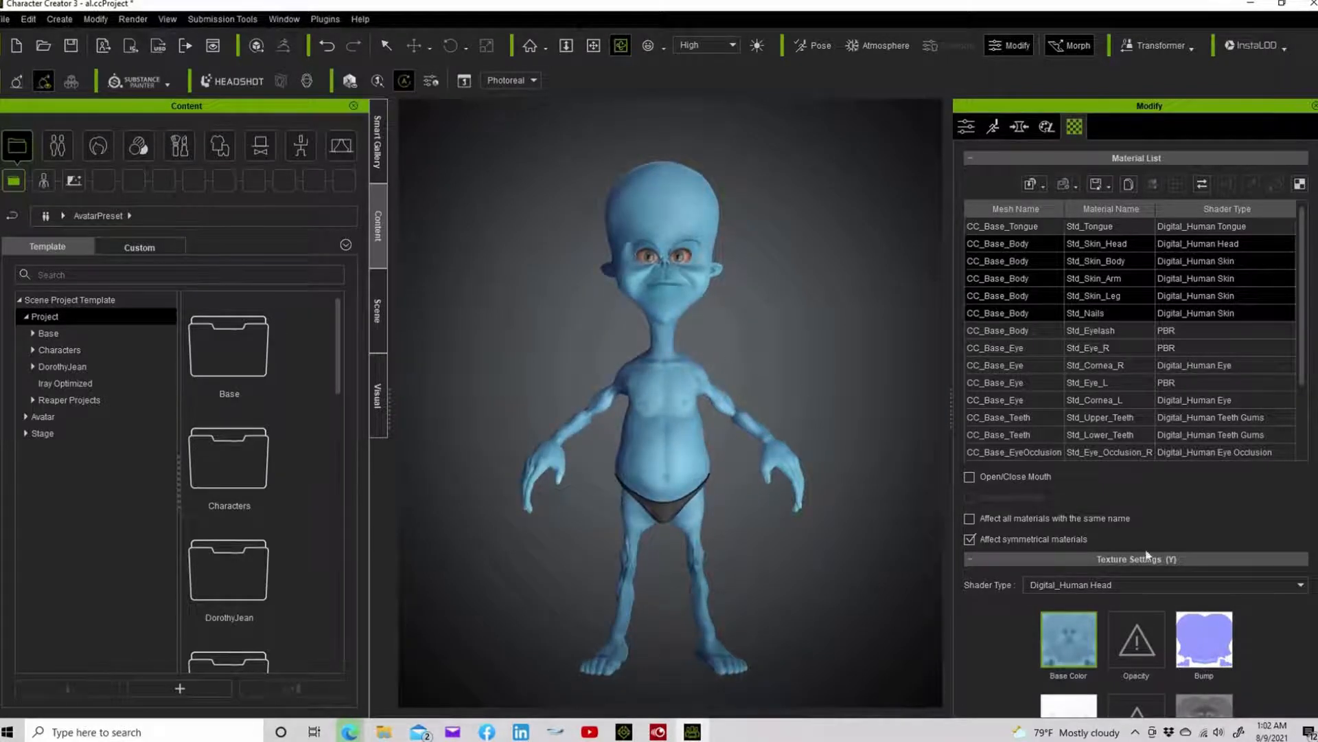
pyautogui.scroll(-2, 1133, 581)
pyautogui.scroll(-3, 1148, 588)
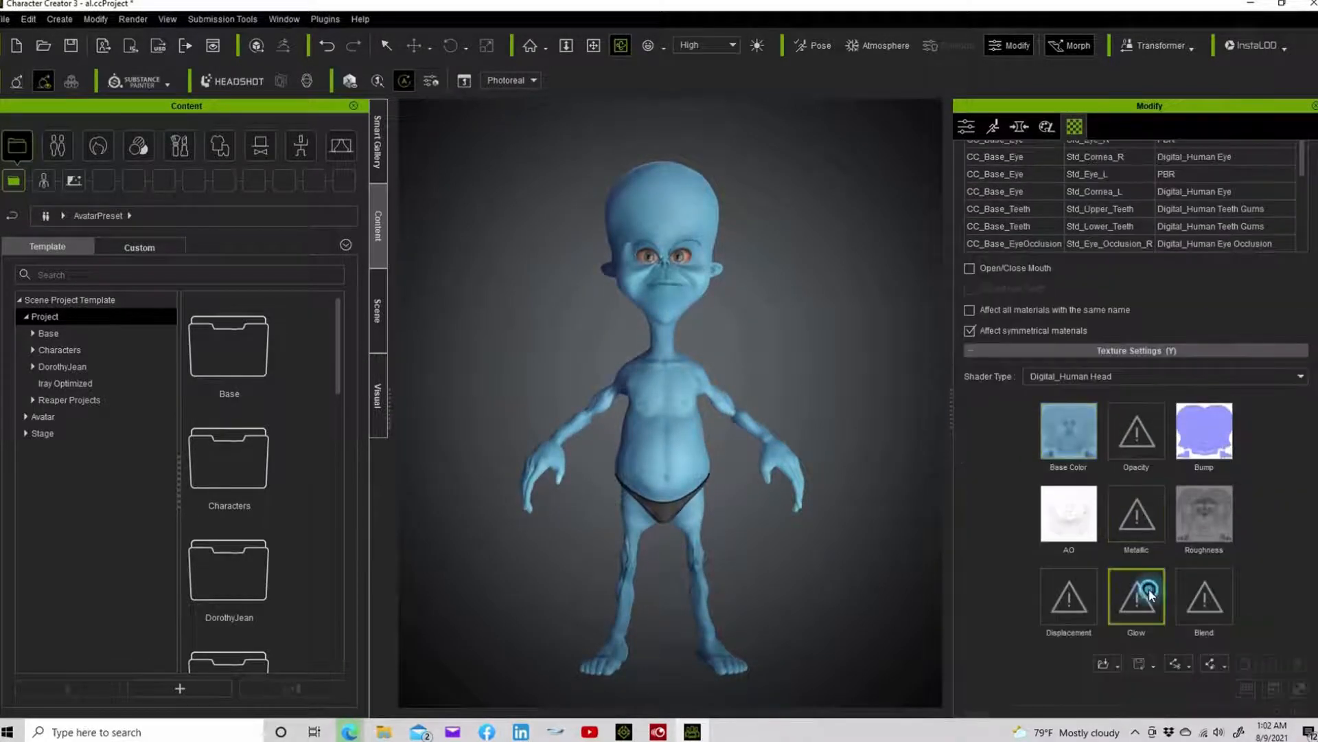
pyautogui.click(1148, 594)
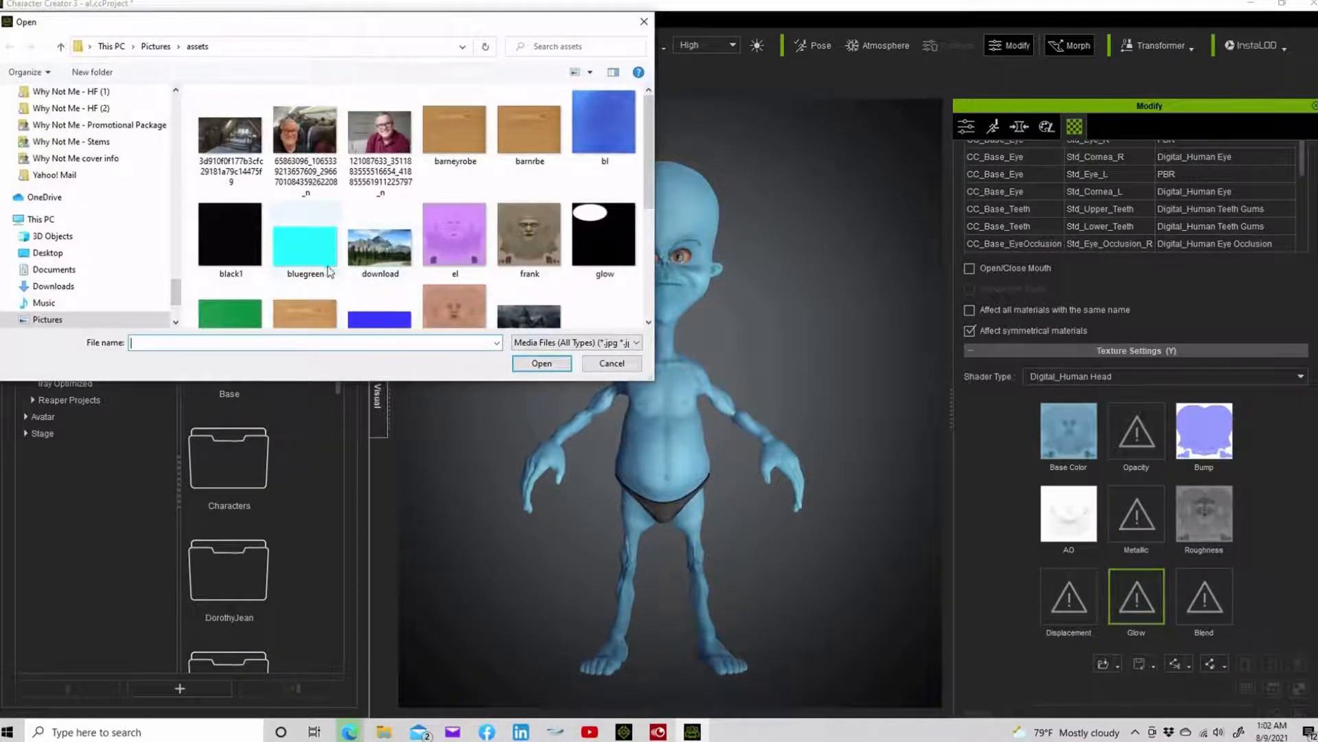
pyautogui.scroll(-2, 341, 266)
pyautogui.scroll(2, 340, 266)
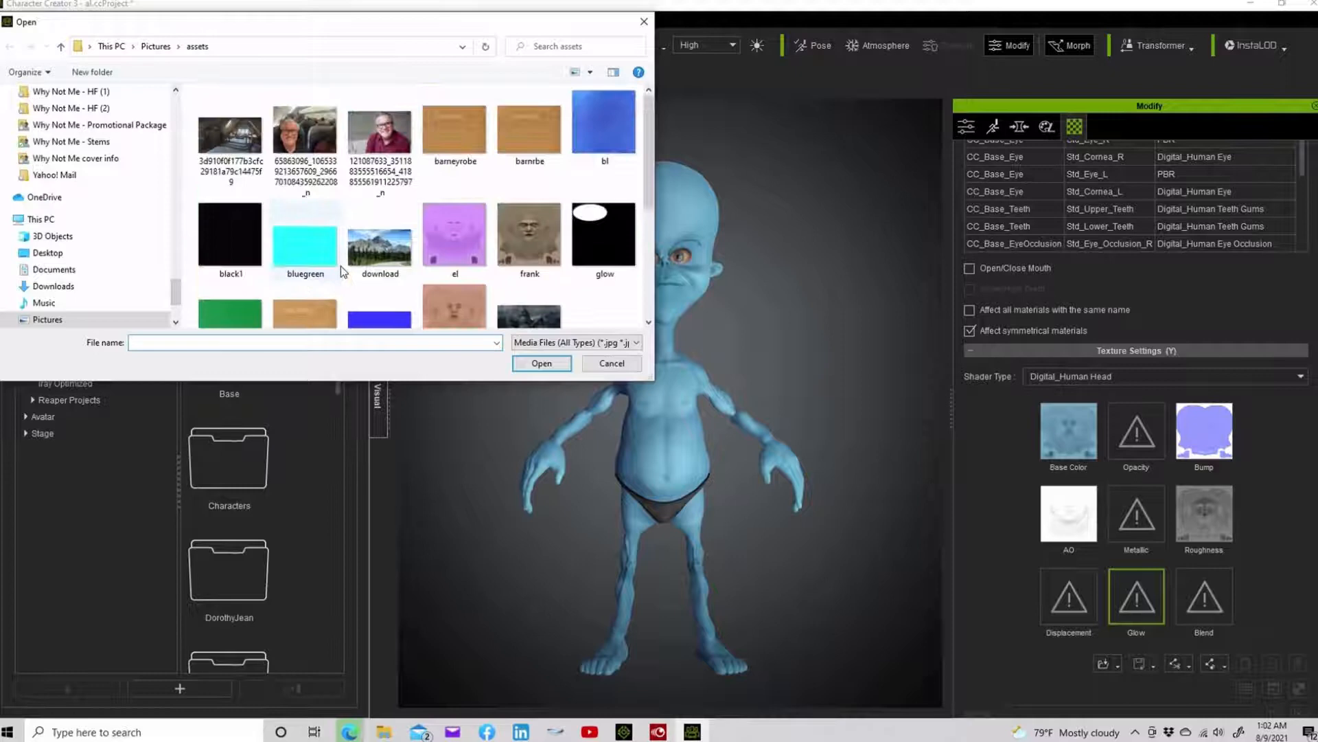
pyautogui.doubleClick(293, 255)
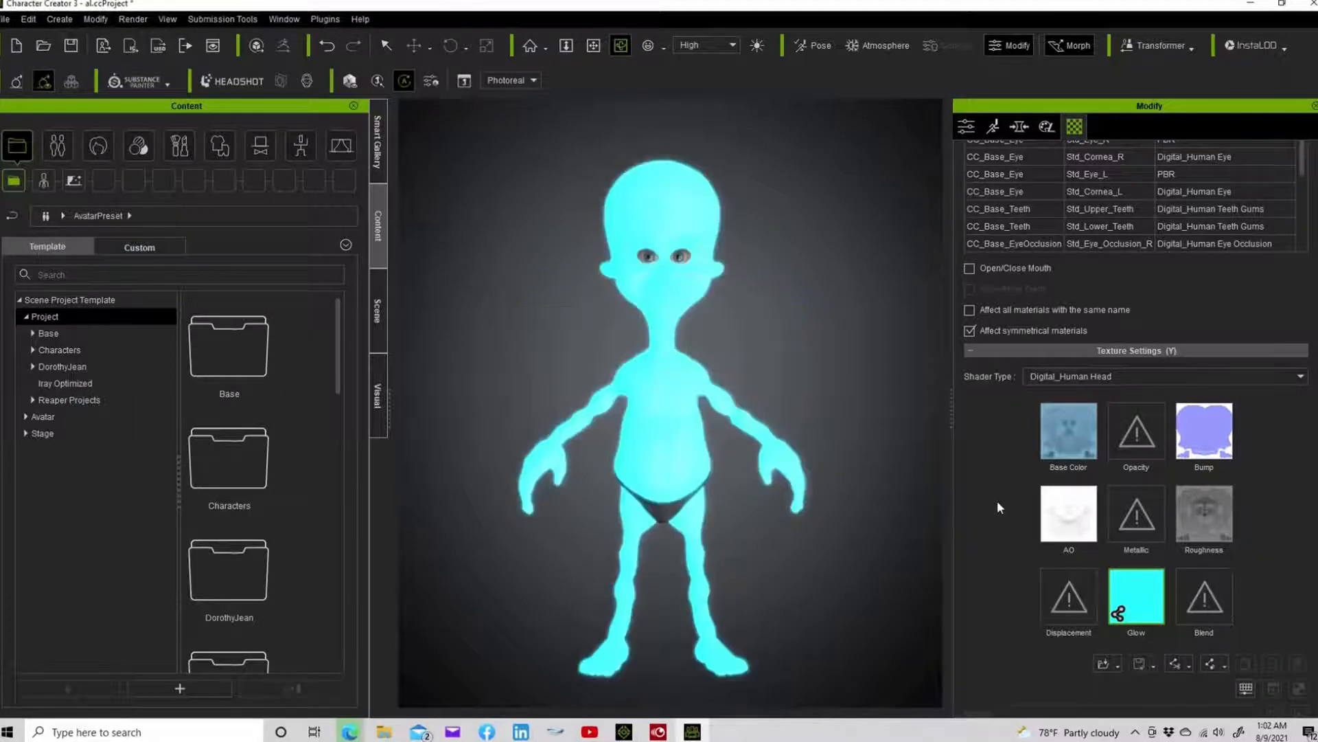
# Reduce the Glow texture Strength of the selected skin and nails materials to 4
pyautogui.scroll(-2, 982, 544)
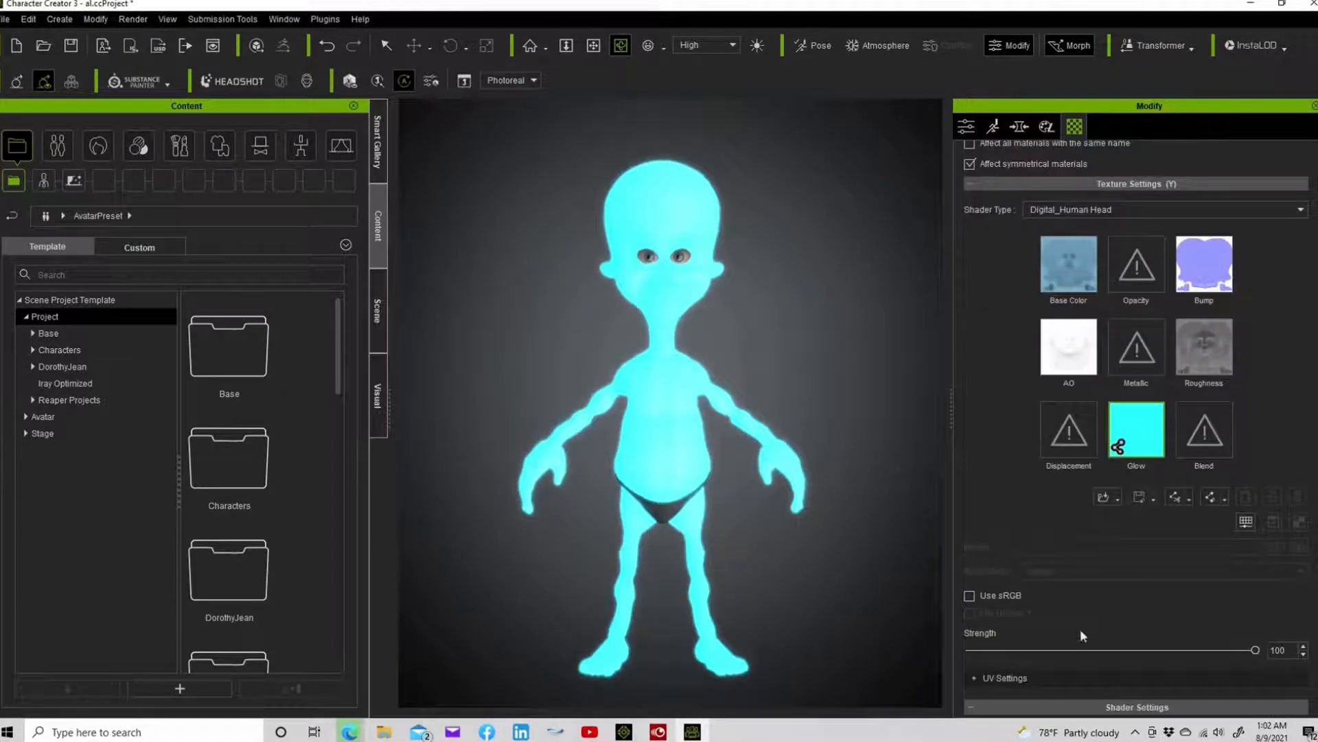
pyautogui.moveTo(1255, 649); pyautogui.dragTo(1015, 651)
pyautogui.moveTo(995, 652)
pyautogui.mouseDown()
pyautogui.moveTo(969, 649)
pyautogui.moveTo(981, 650)
pyautogui.mouseUp()
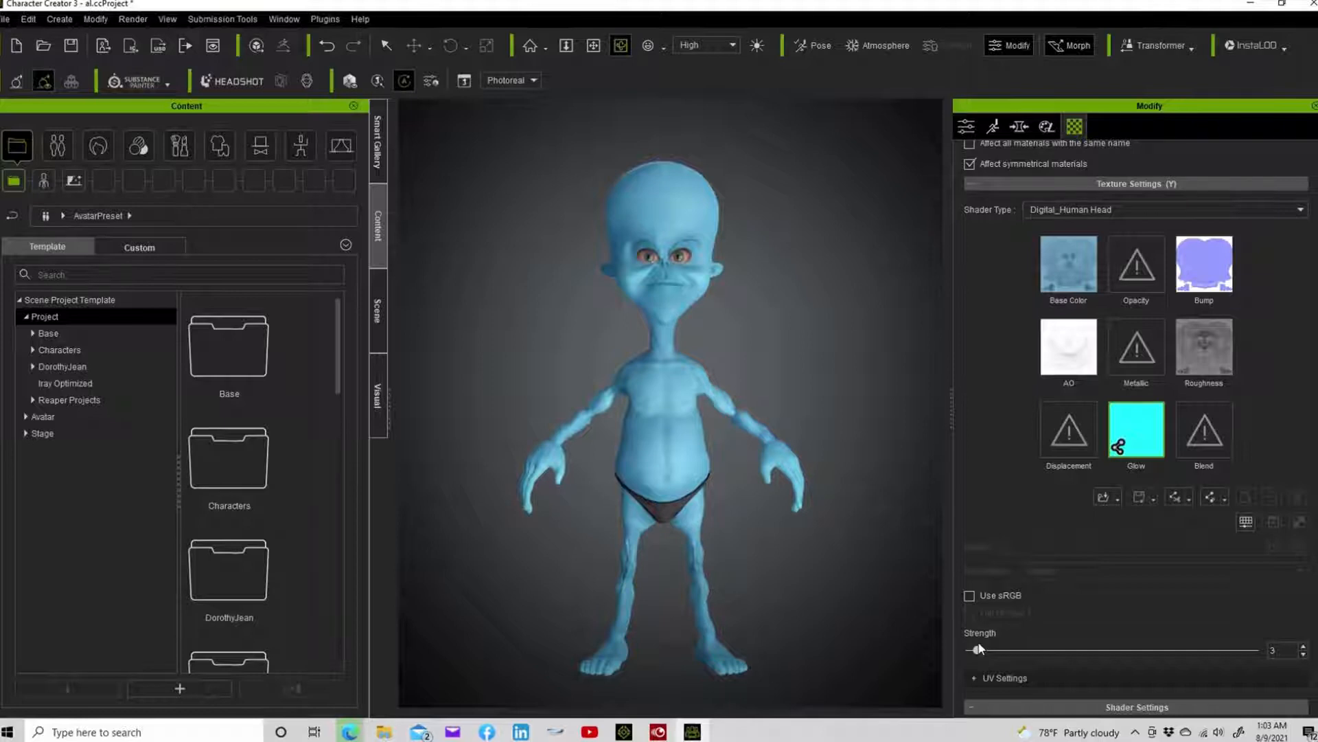
pyautogui.moveTo(983, 649)
pyautogui.mouseDown()
pyautogui.moveTo(1167, 650)
pyautogui.moveTo(973, 651)
pyautogui.mouseUp()
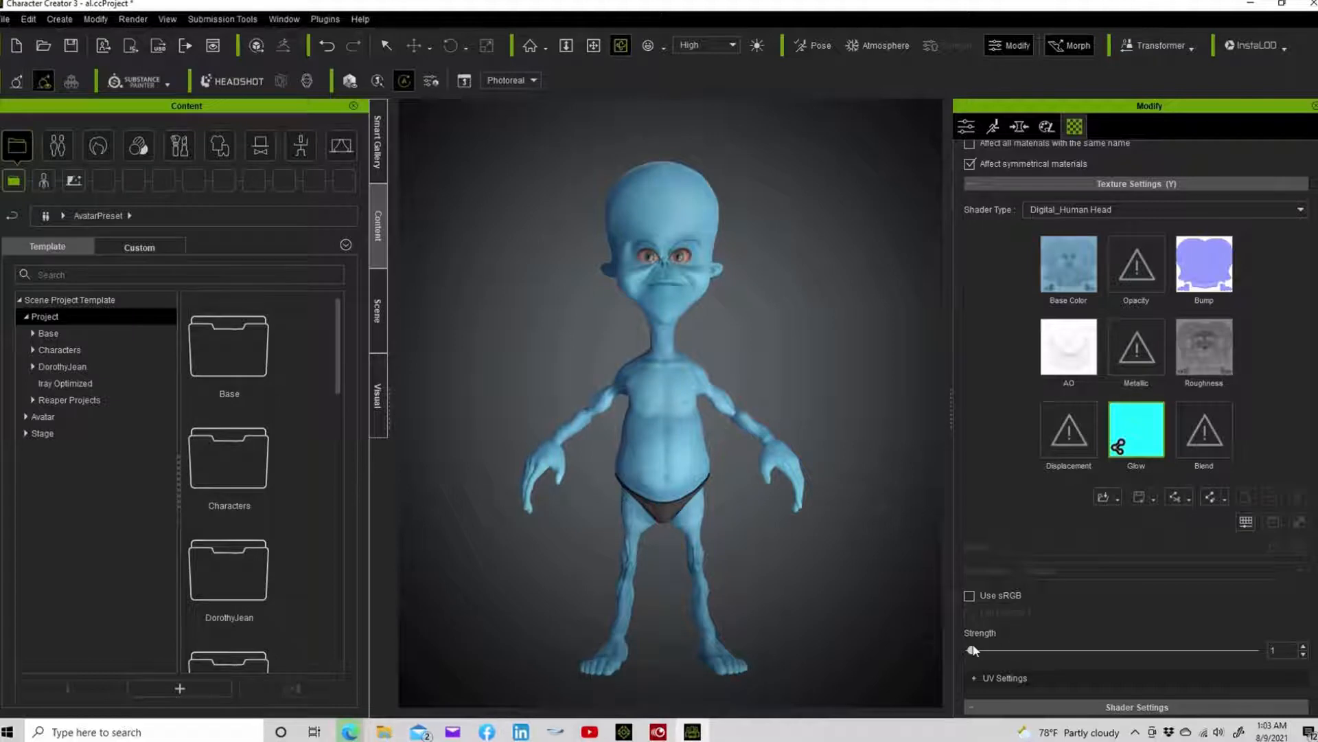
pyautogui.moveTo(974, 651); pyautogui.dragTo(982, 652)
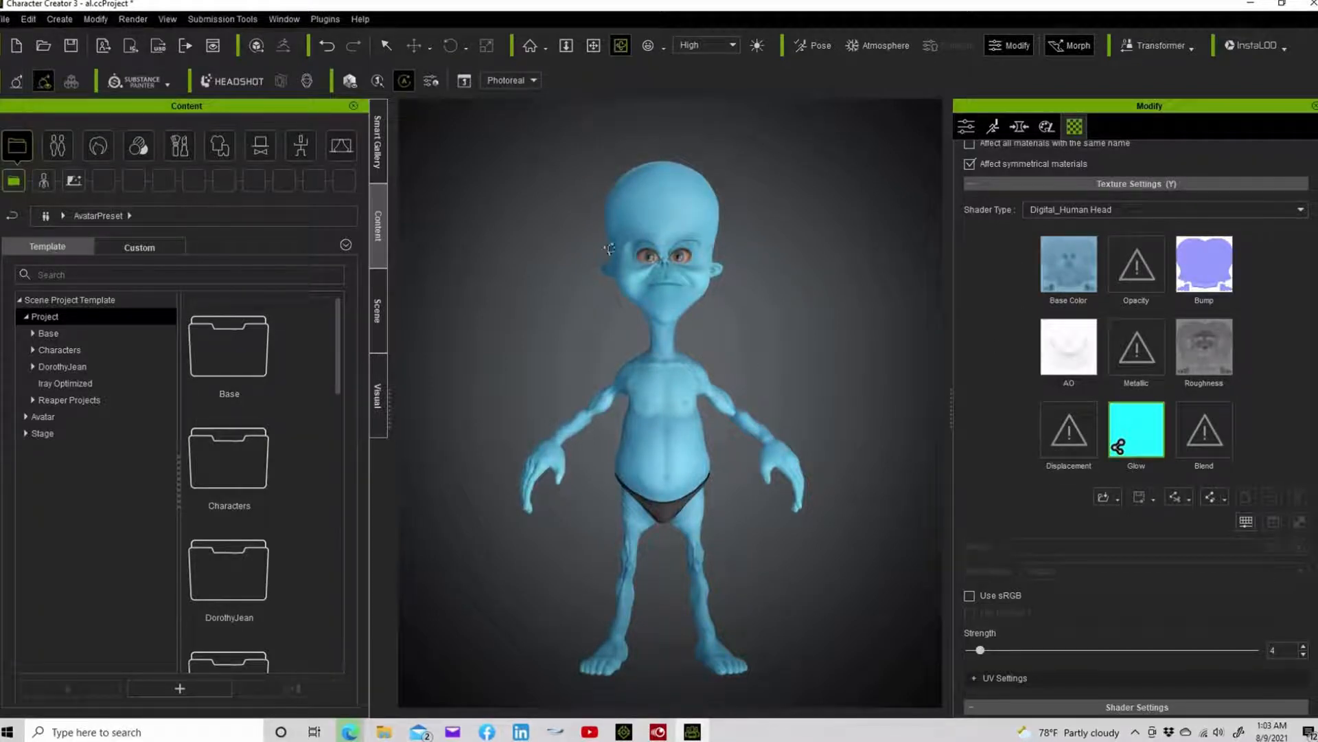
pyautogui.moveTo(628, 274); pyautogui.dragTo(562, 287)
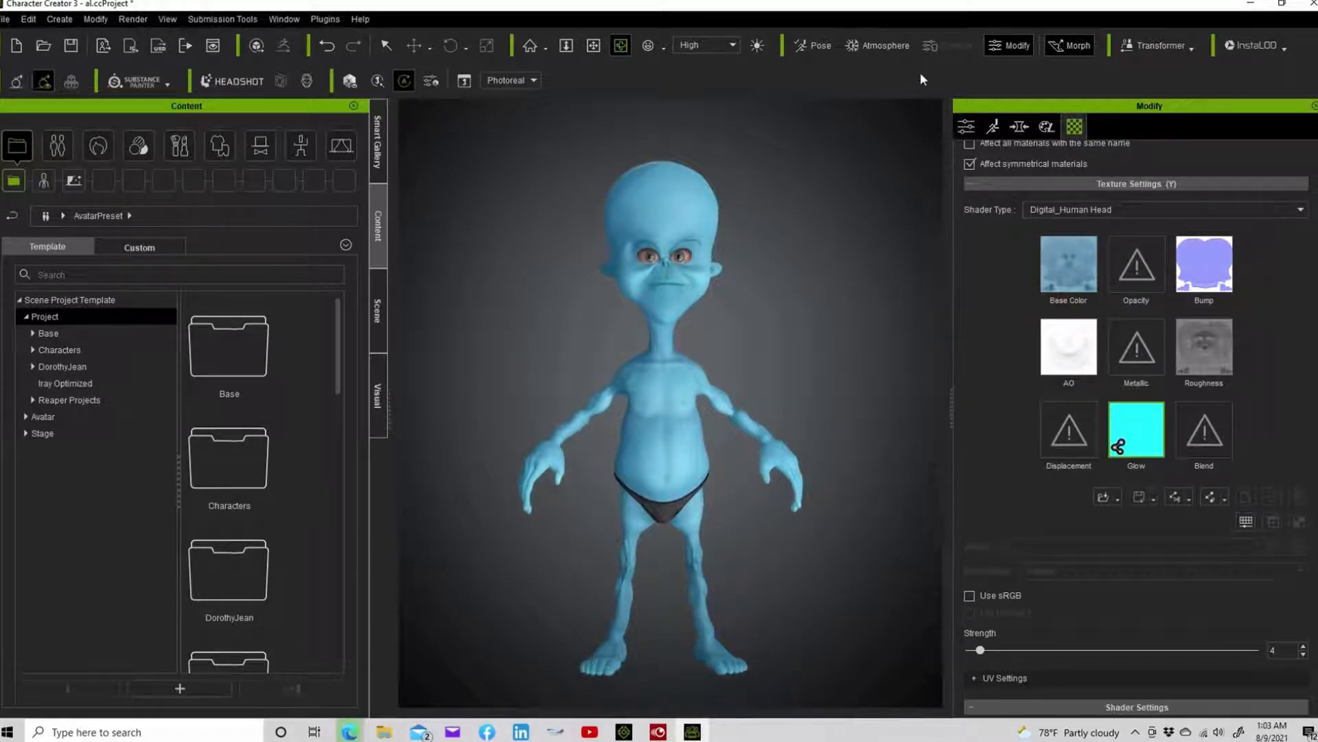
# Select only the Std_Tongue material in the Material List
pyautogui.scroll(3, 1028, 355)
pyautogui.scroll(4, 1024, 349)
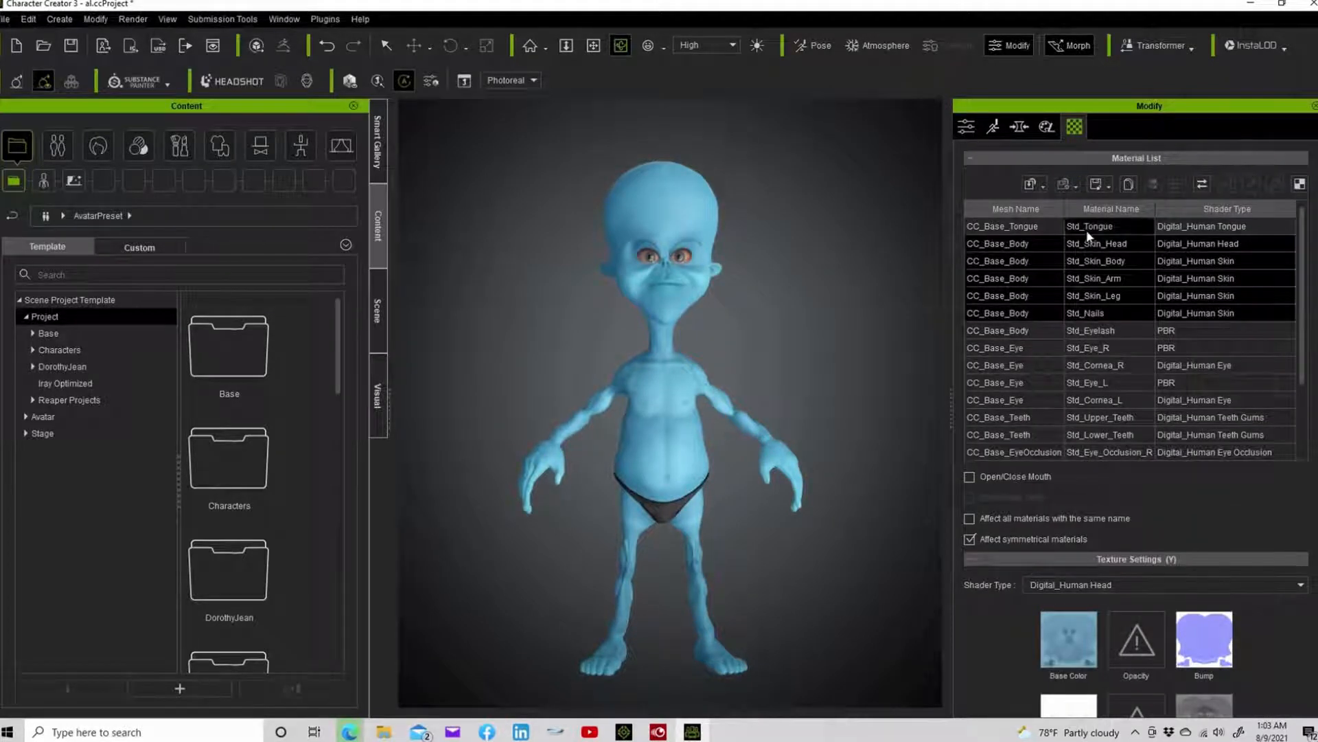
pyautogui.click(1086, 228)
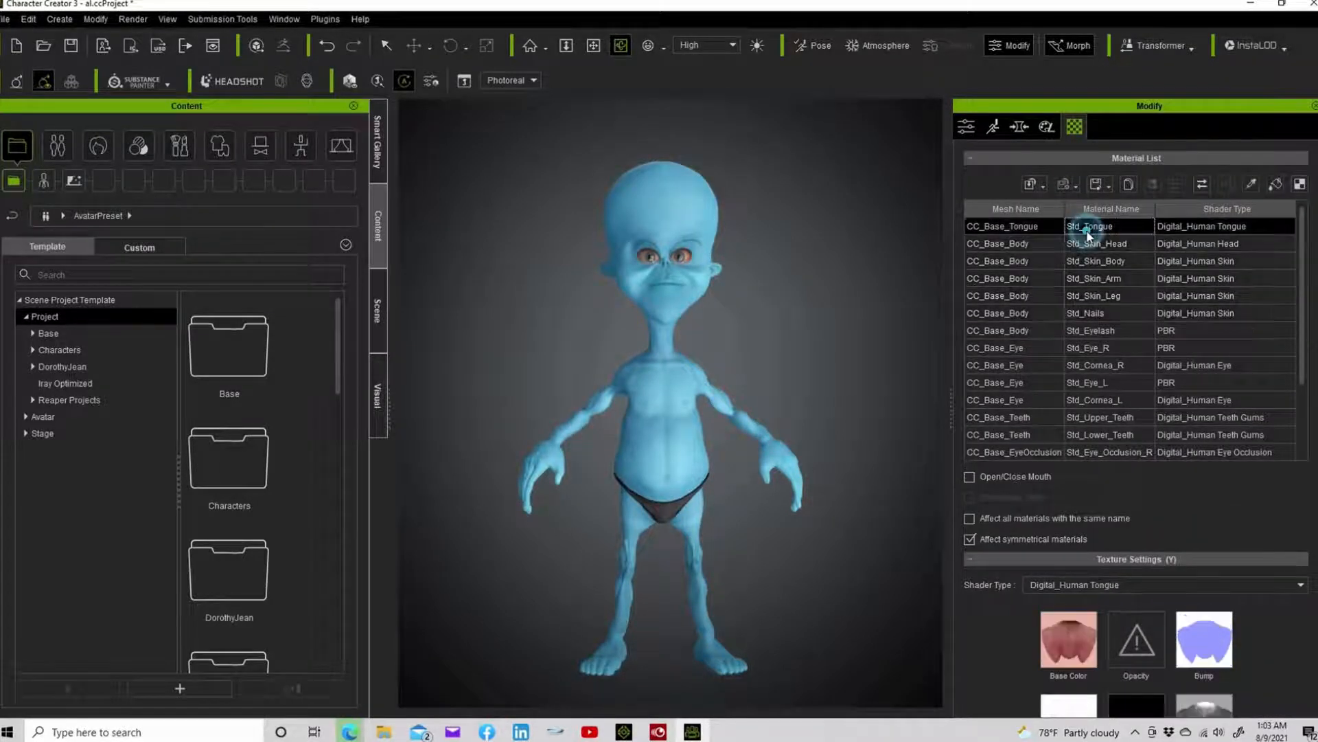
pyautogui.rightClick(1066, 635)
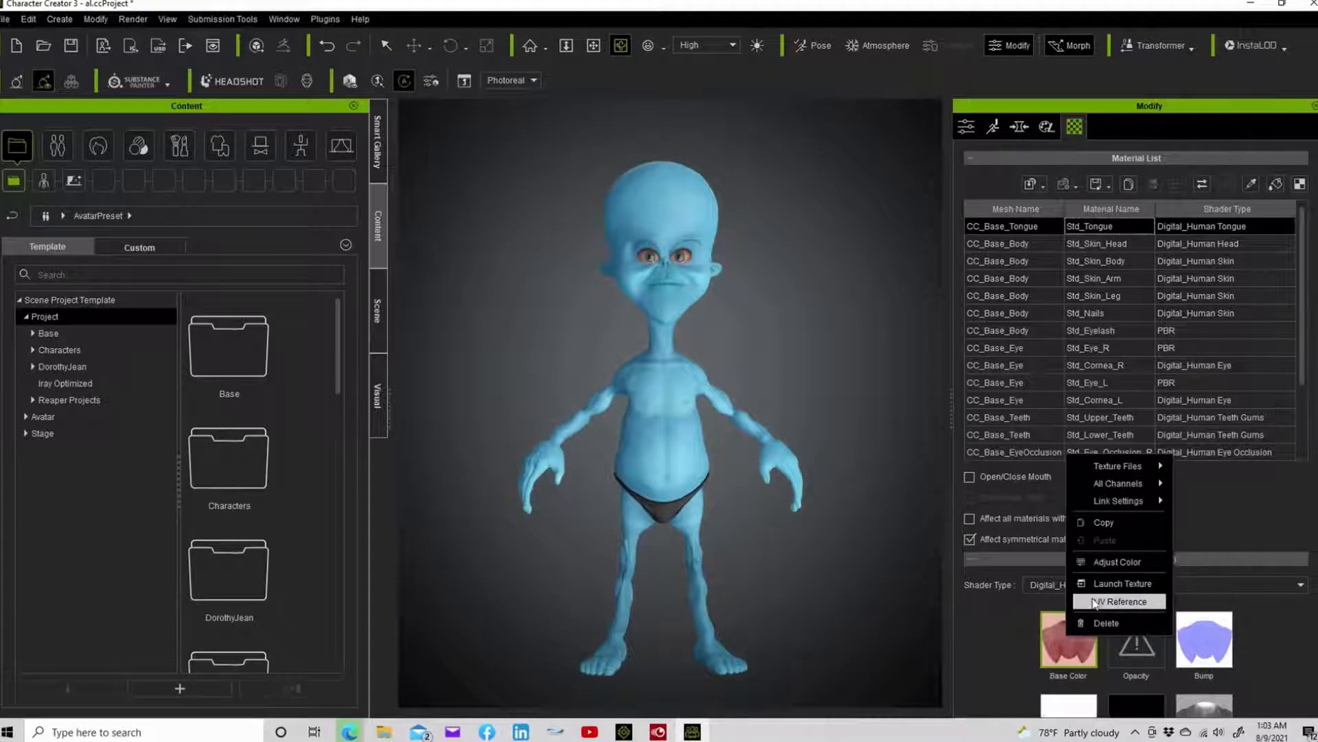
pyautogui.click(1097, 563)
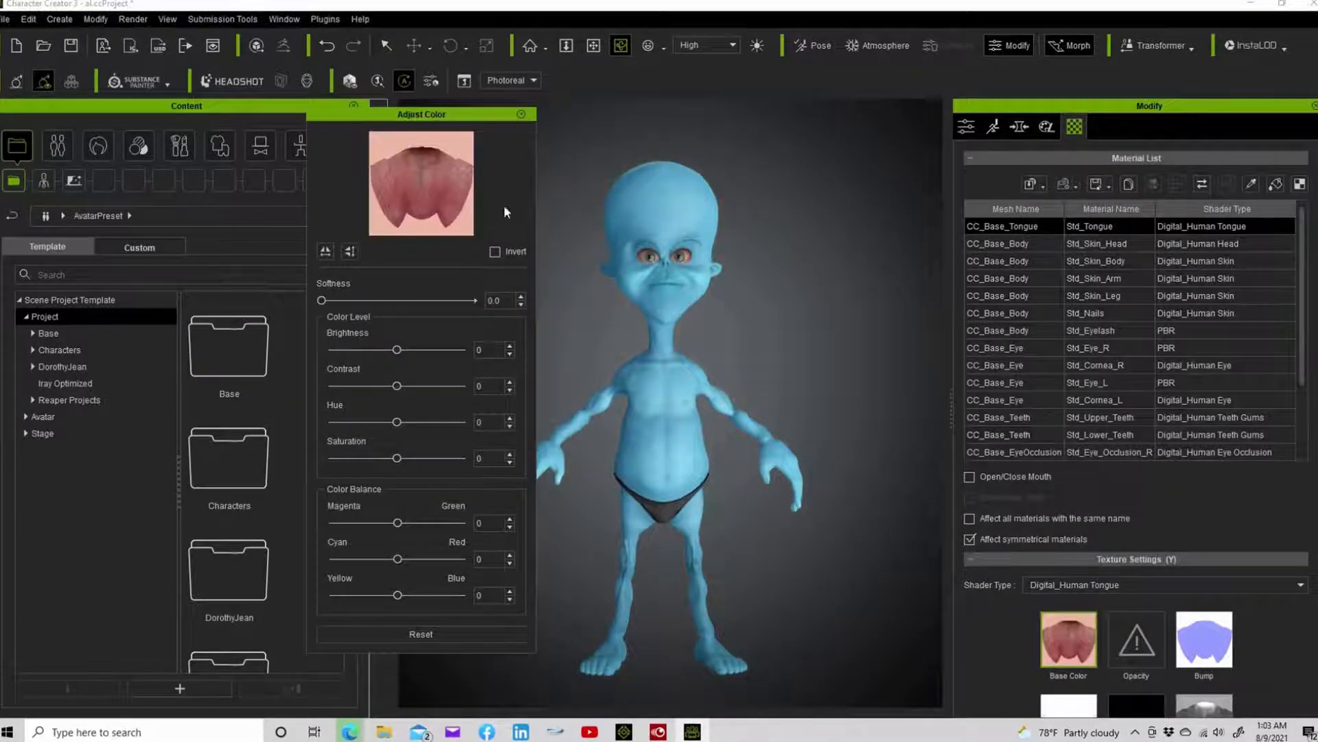
pyautogui.click(521, 113)
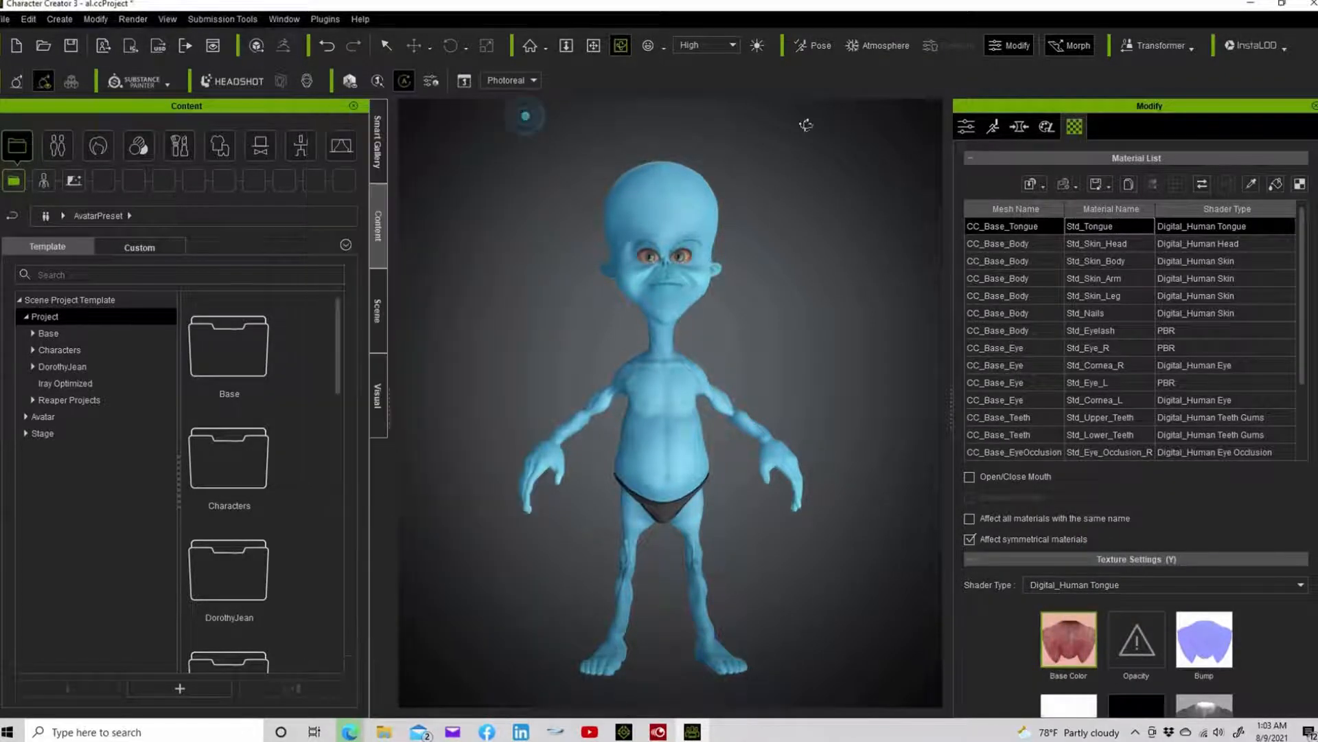
# Display the avatar with its mouth open and return to the tongue's material settings
pyautogui.click(965, 126)
pyautogui.click(1036, 286)
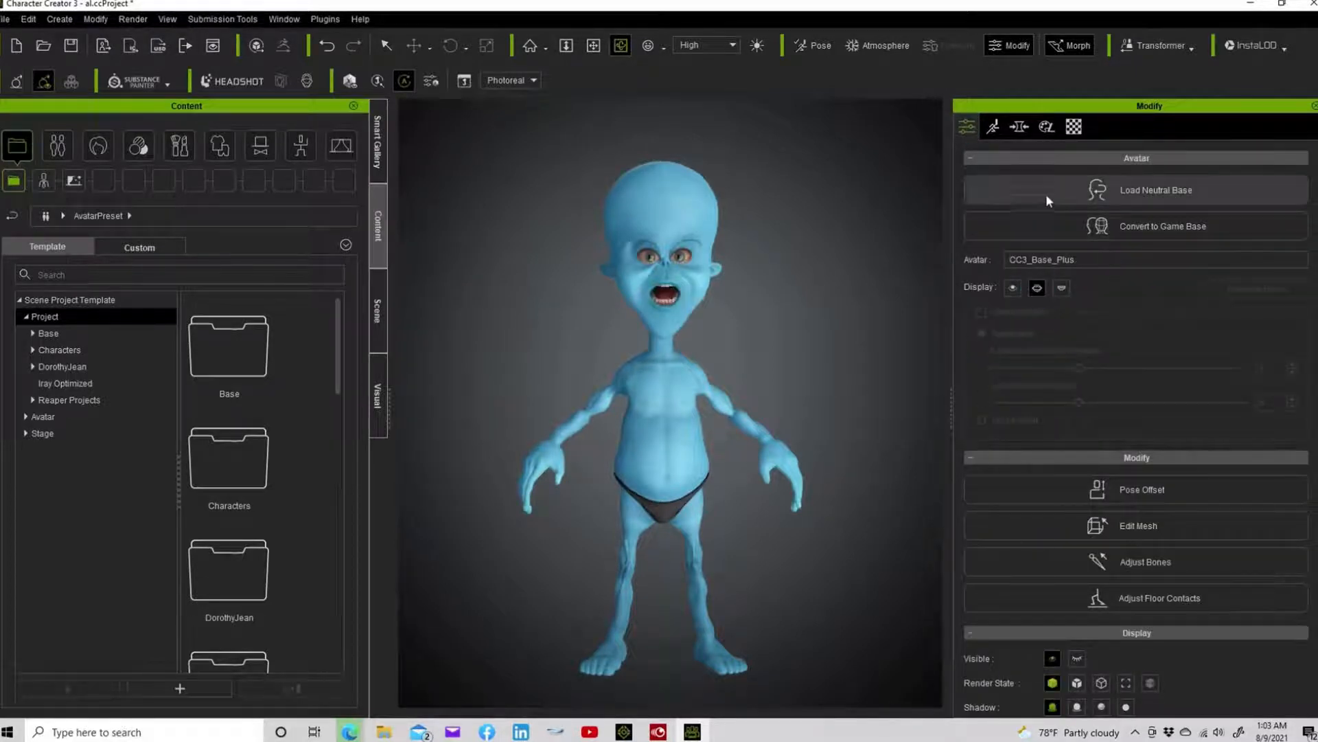
pyautogui.click(1072, 126)
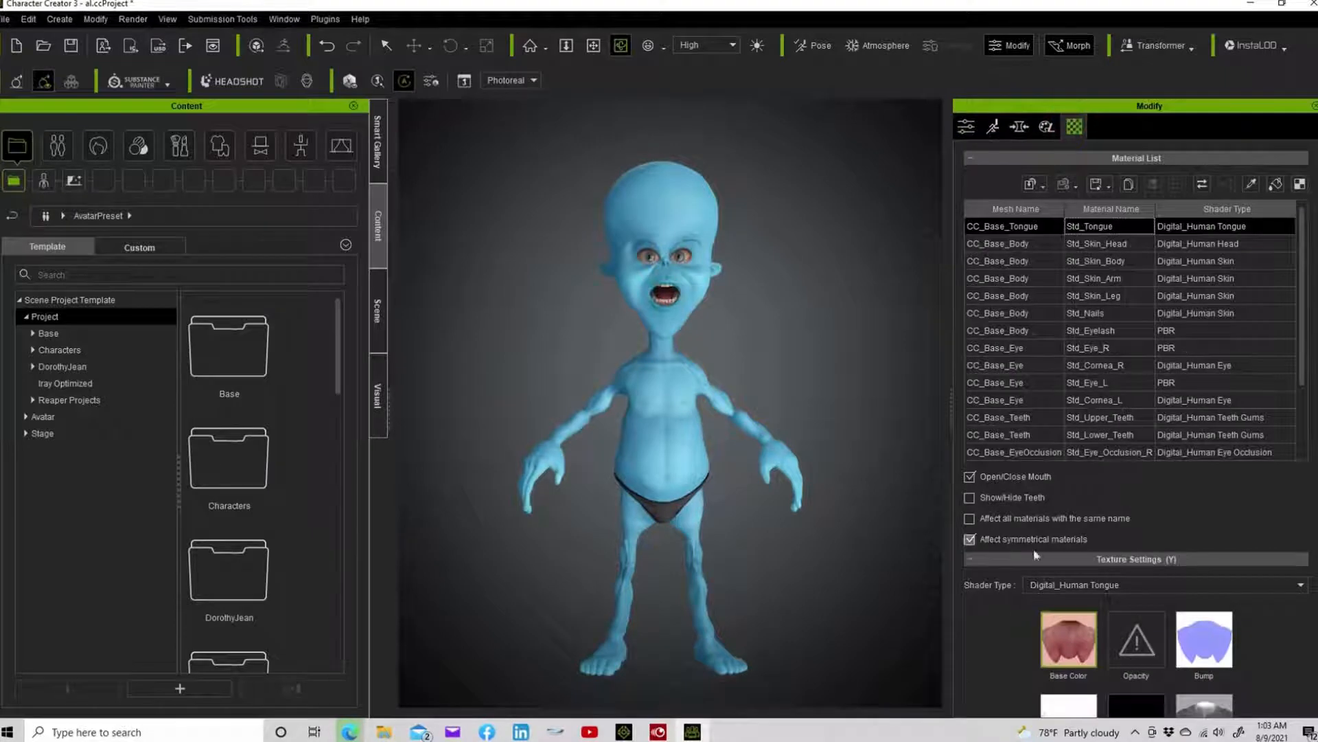
# Set the Hue of the Std_Tongue material's Base Color texture to 90 in Adjust Color
pyautogui.rightClick(1062, 644)
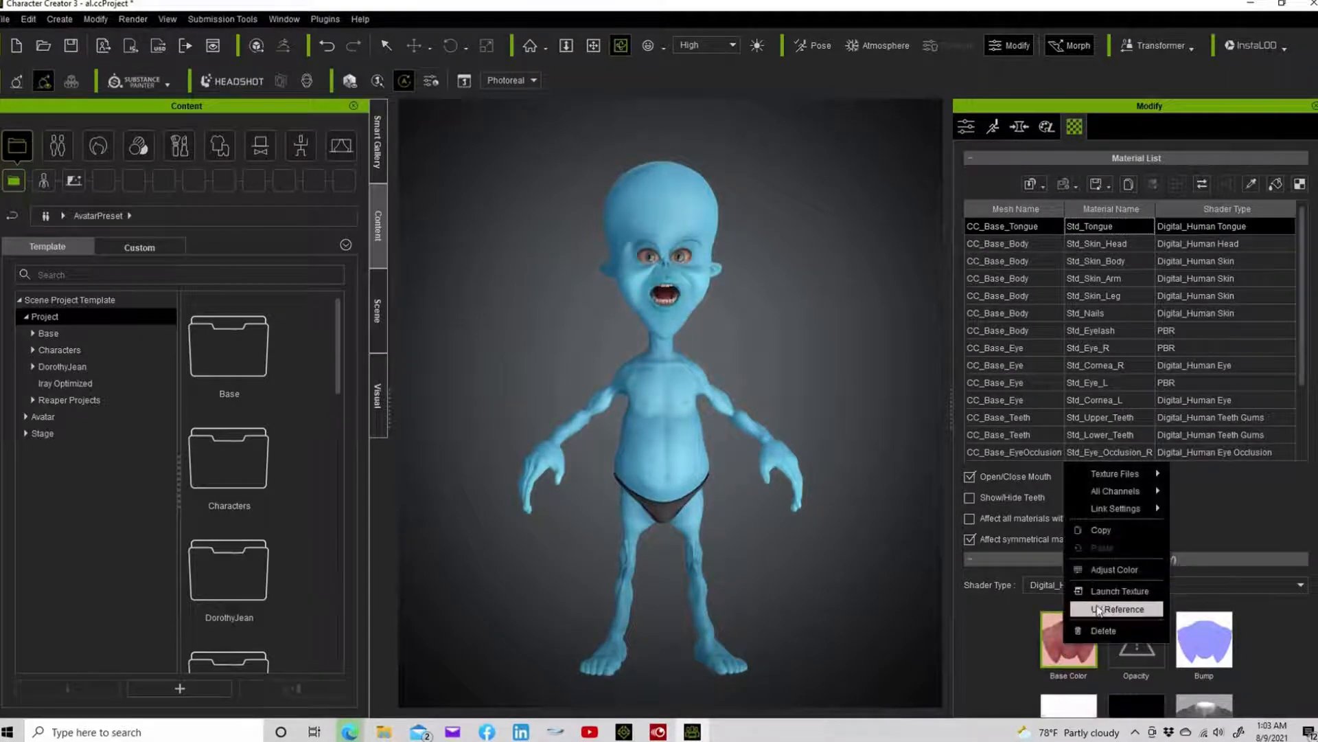
pyautogui.click(1099, 569)
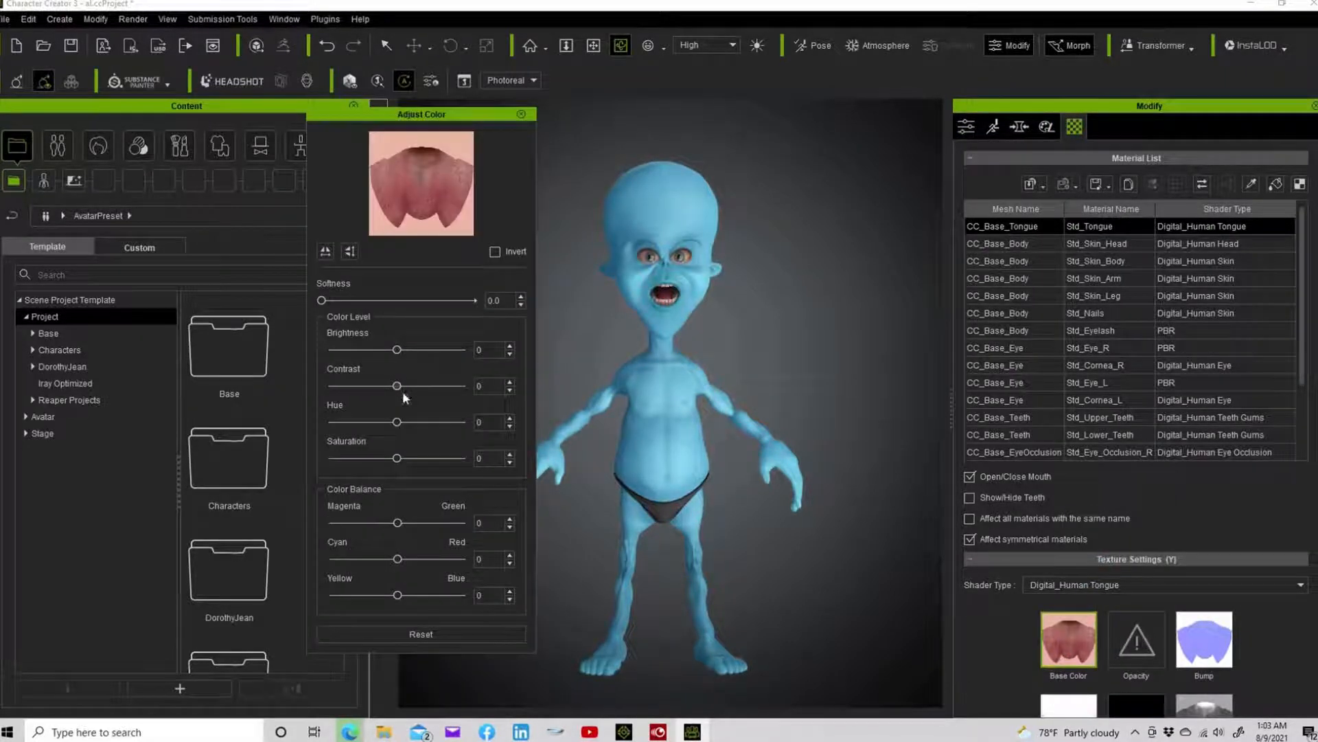
pyautogui.moveTo(402, 422); pyautogui.dragTo(452, 425)
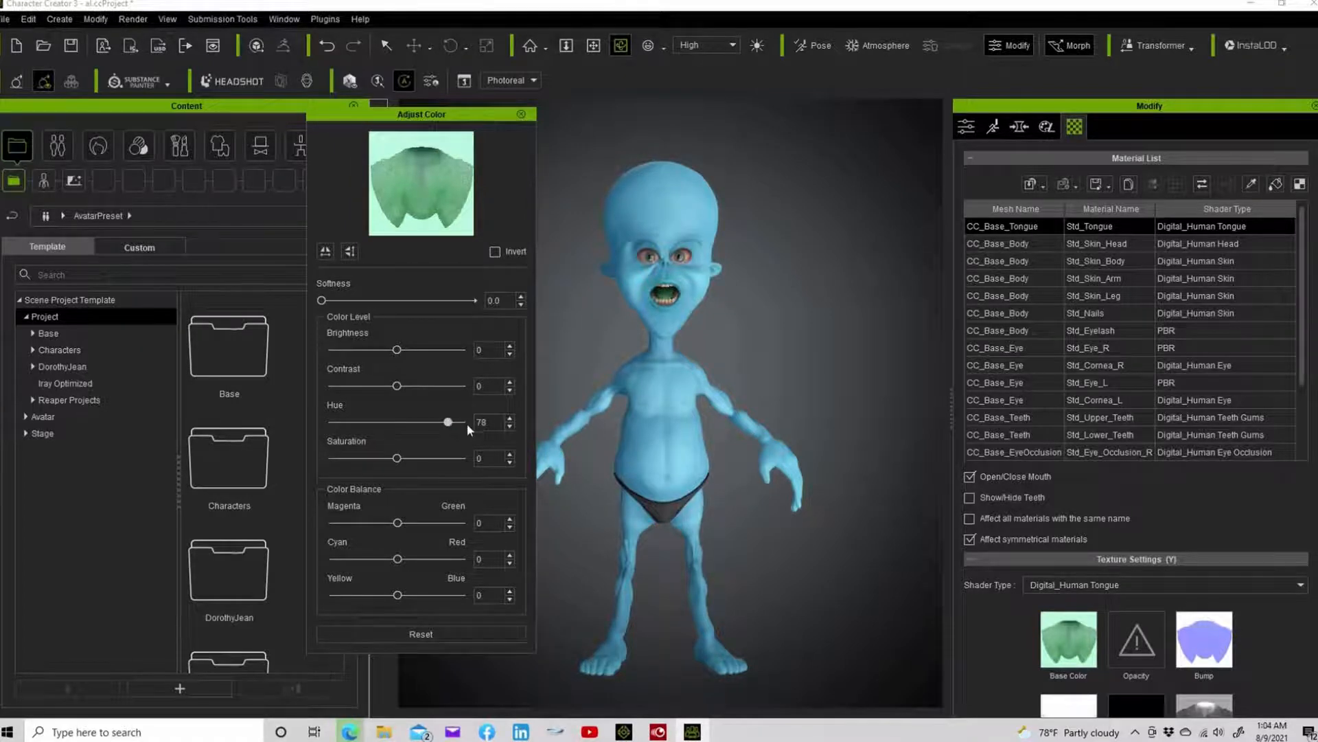
pyautogui.moveTo(447, 422); pyautogui.dragTo(451, 422)
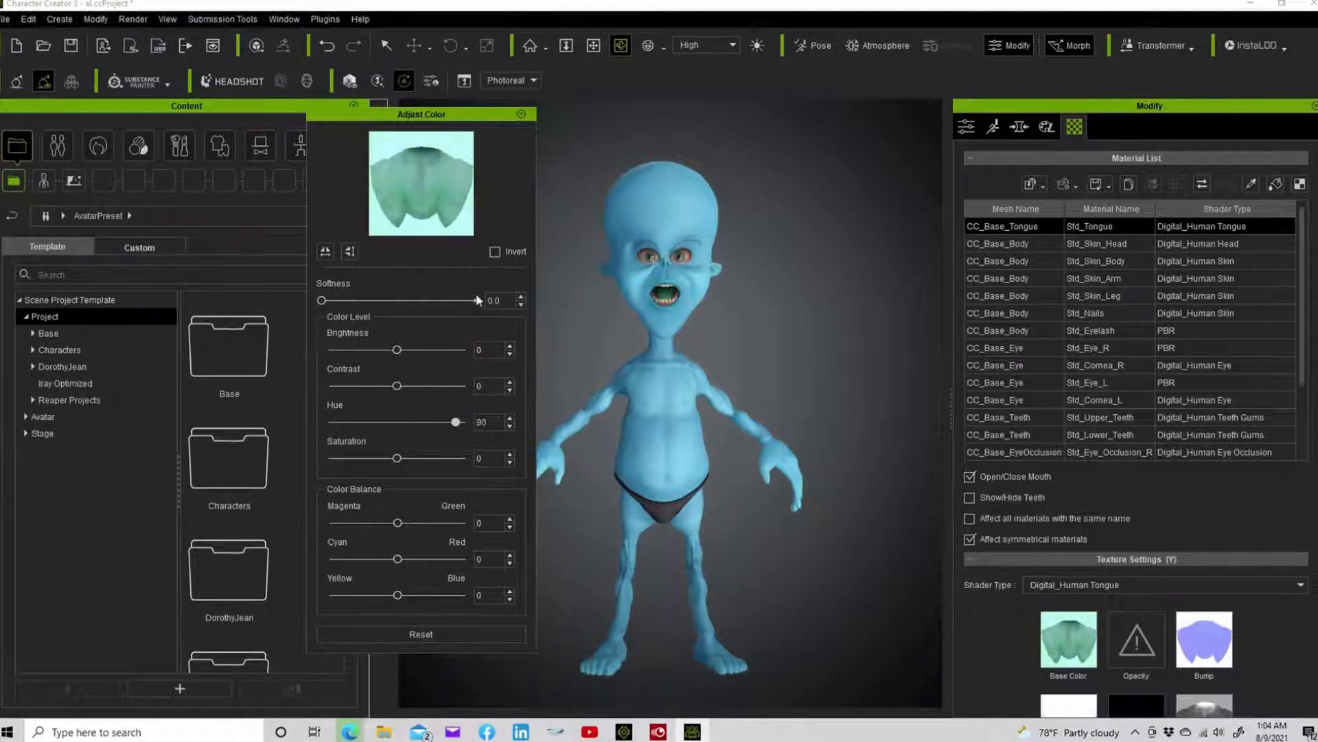
pyautogui.click(523, 114)
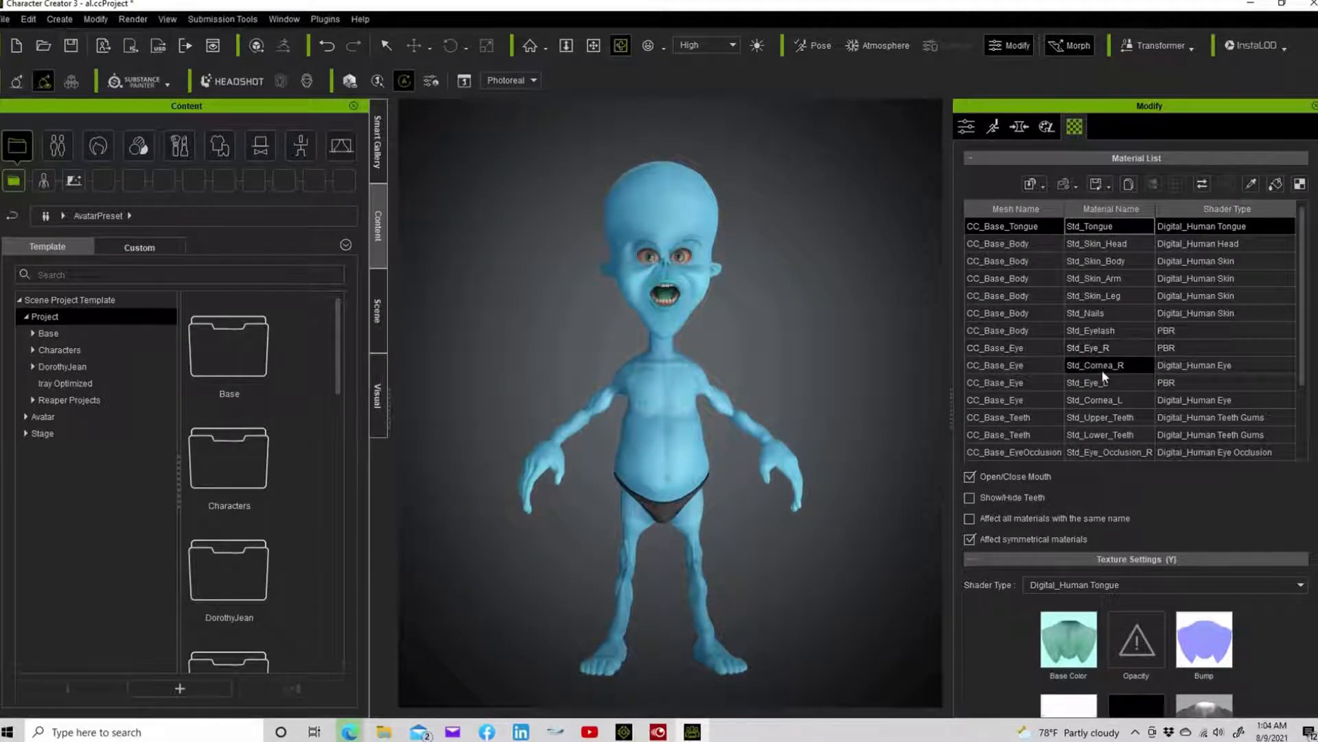
# Select the Std_Upper_Teeth and Std_Lower_Teeth materials and set their Base Color texture's Brightness to 22 in Adjust Color
pyautogui.scroll(-1, 1102, 384)
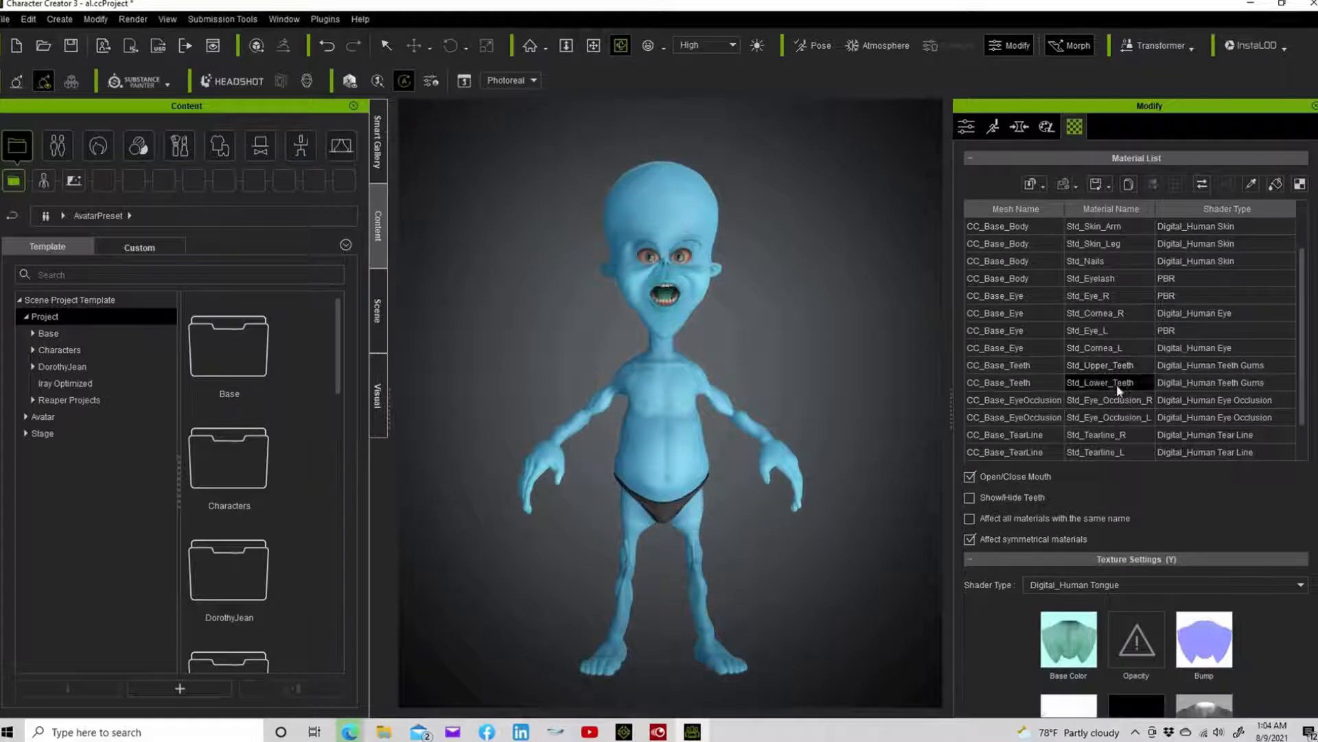
pyautogui.click(1114, 365)
pyautogui.keyDown('ctrl'); pyautogui.click(1118, 383); pyautogui.keyUp('ctrl')
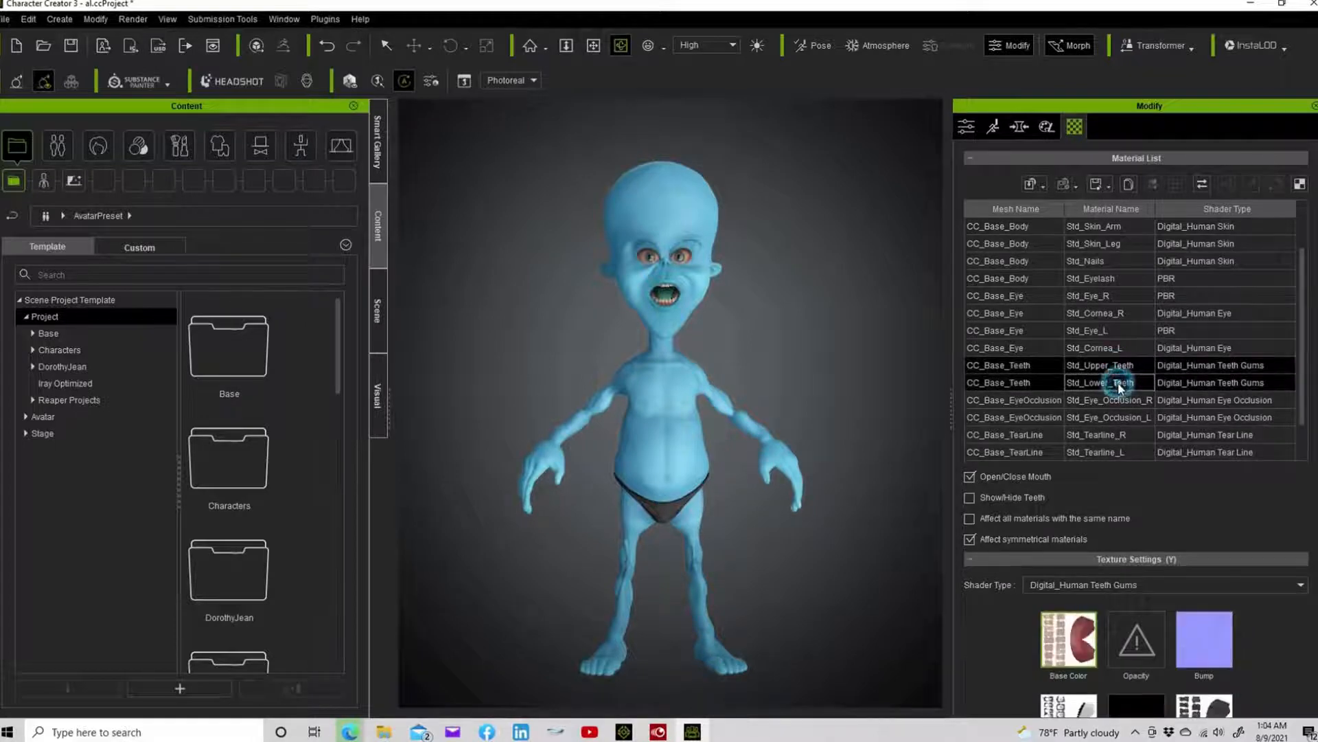
pyautogui.rightClick(1071, 635)
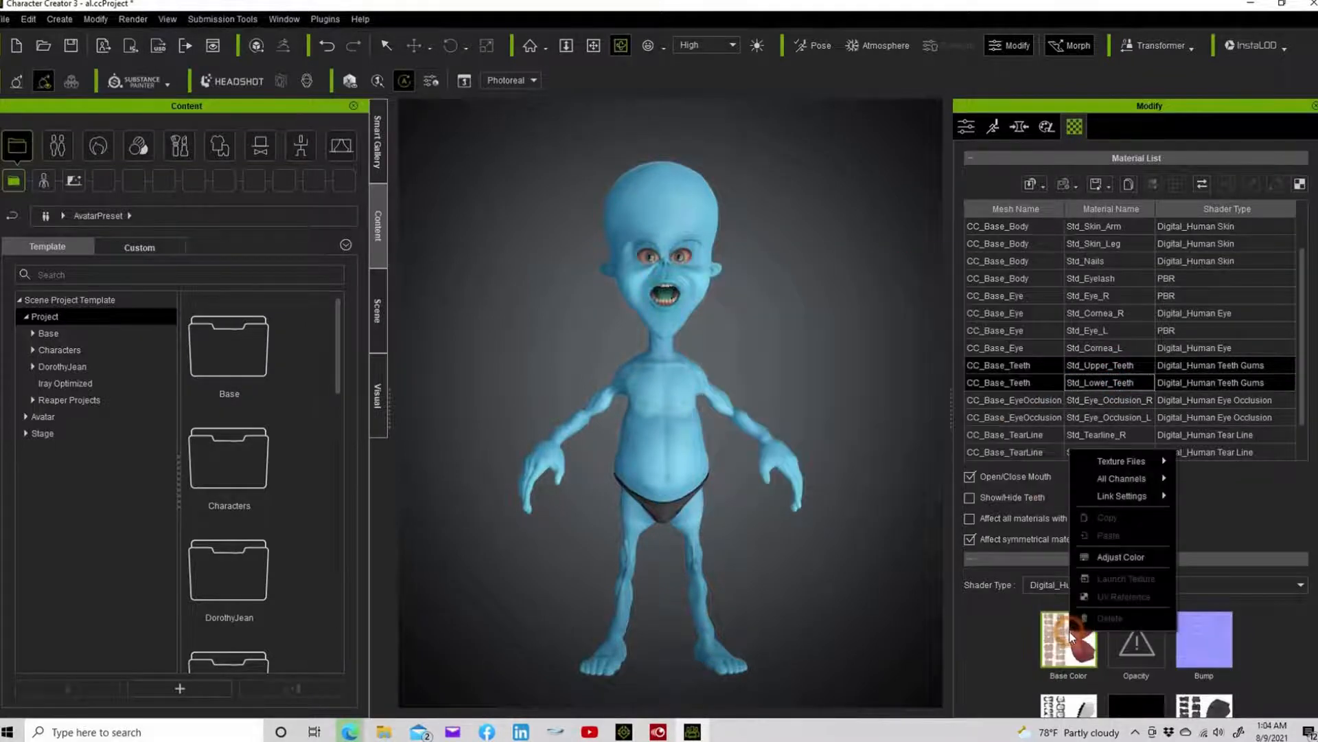
pyautogui.click(1085, 557)
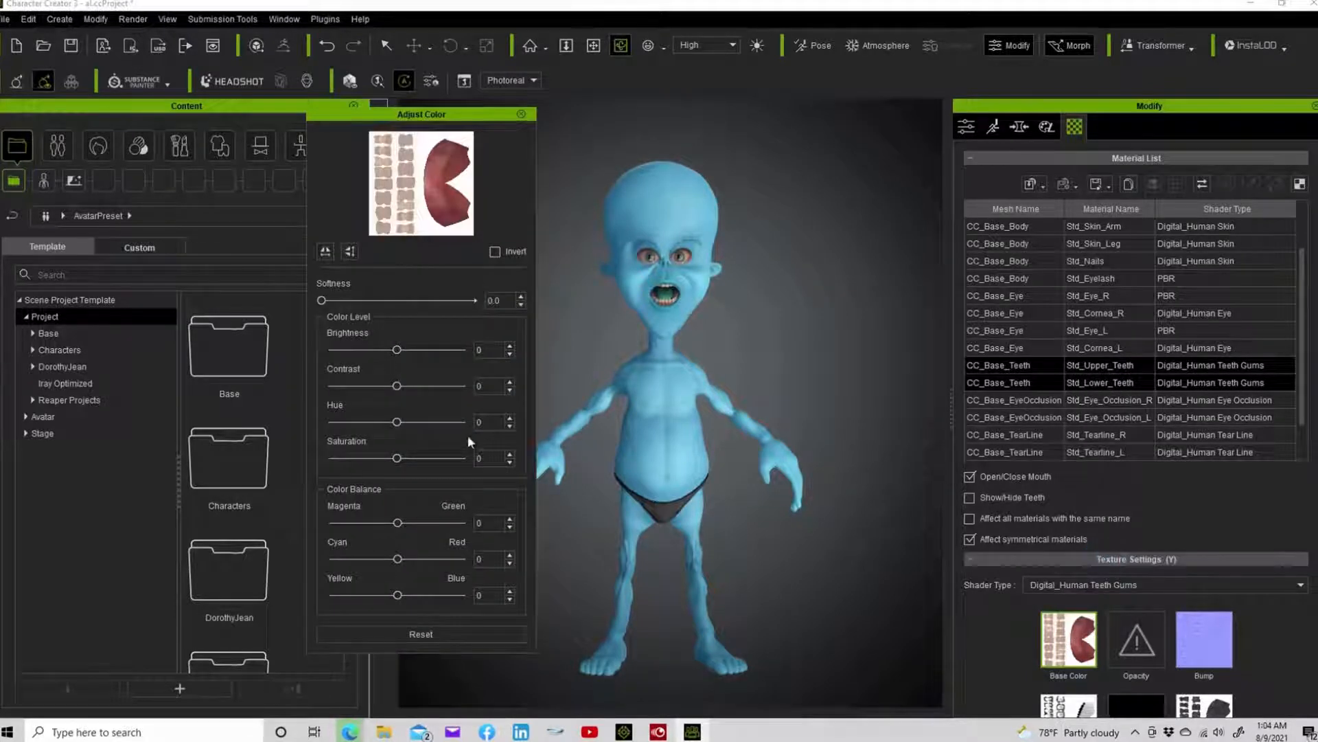
pyautogui.moveTo(397, 353); pyautogui.dragTo(412, 356)
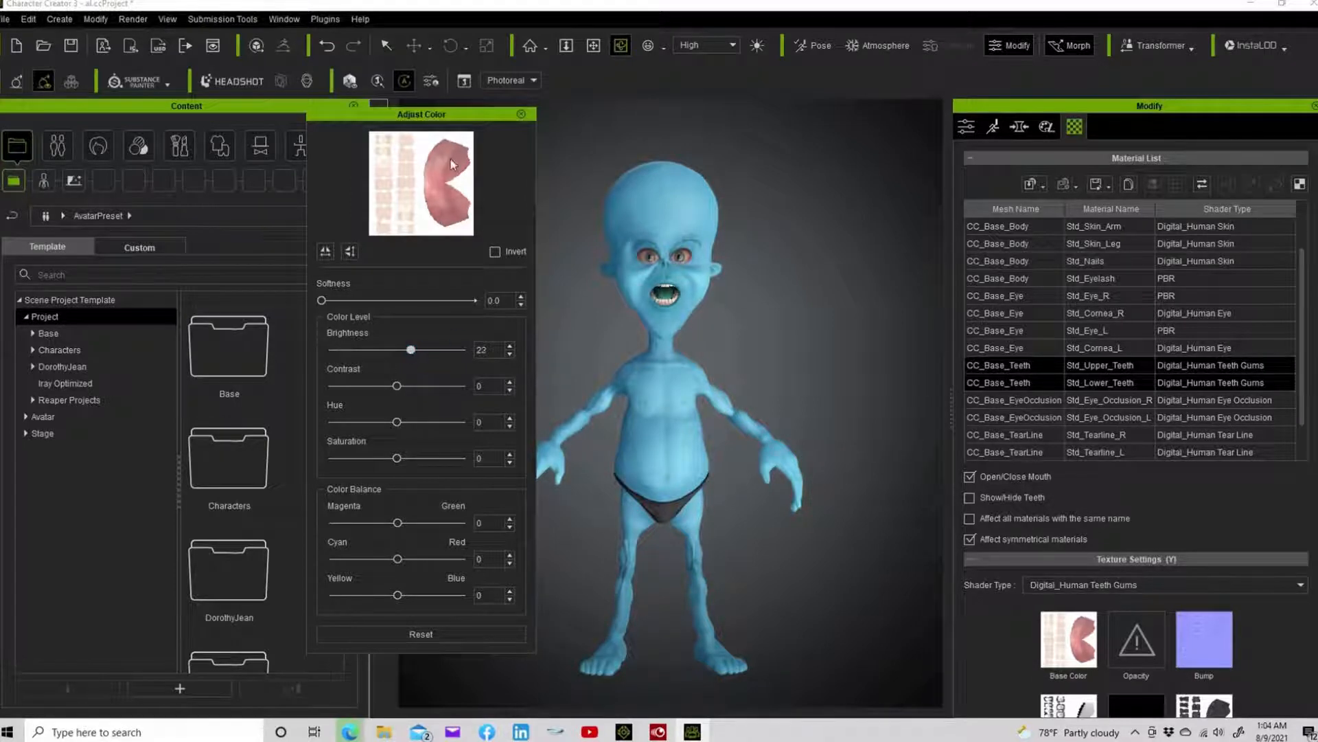
pyautogui.click(521, 115)
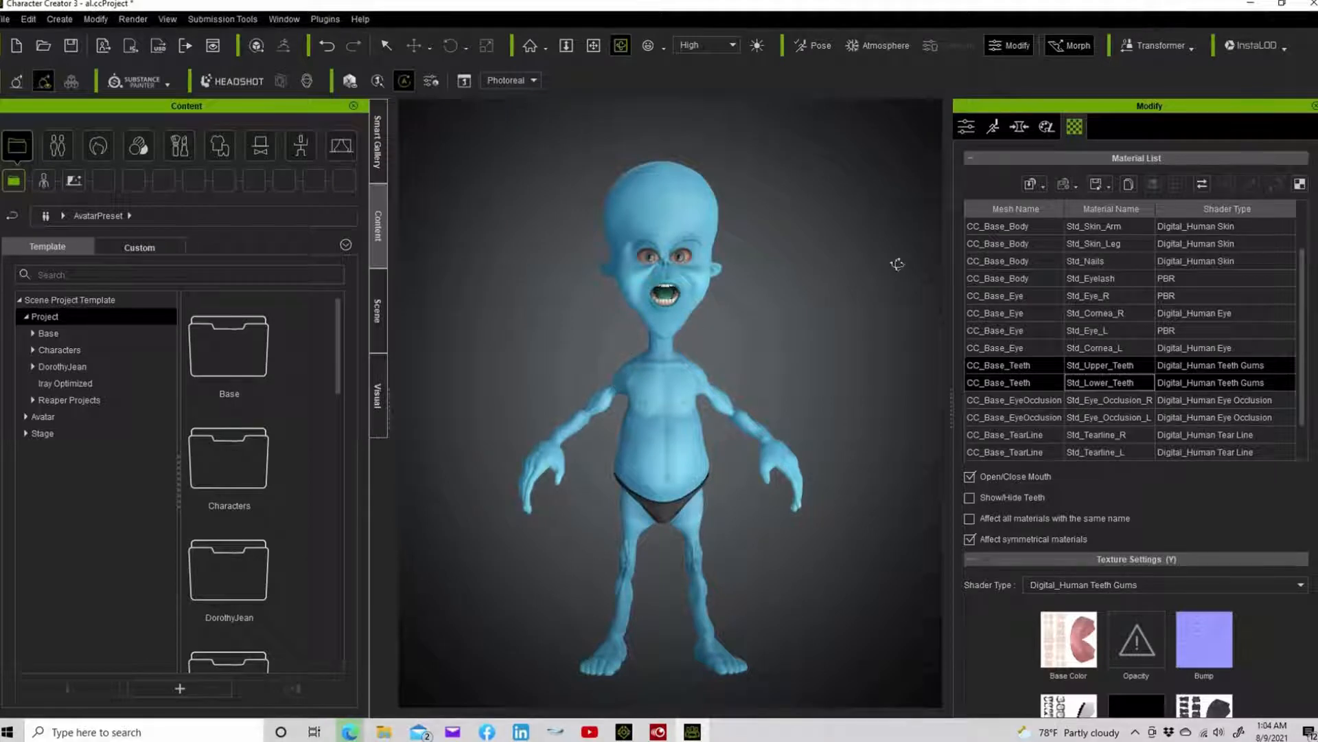
# Switch off the avatar's open-mouth display in its general settings
pyautogui.click(965, 124)
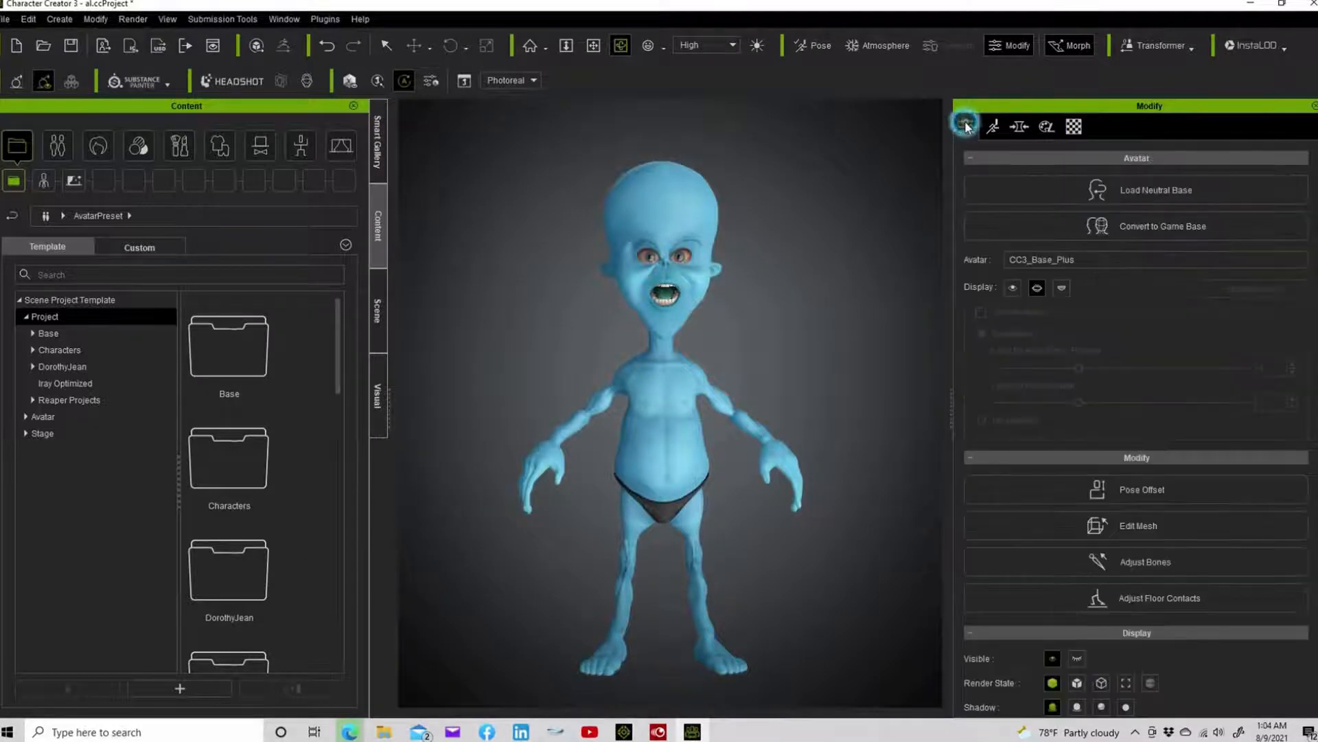
pyautogui.click(1038, 289)
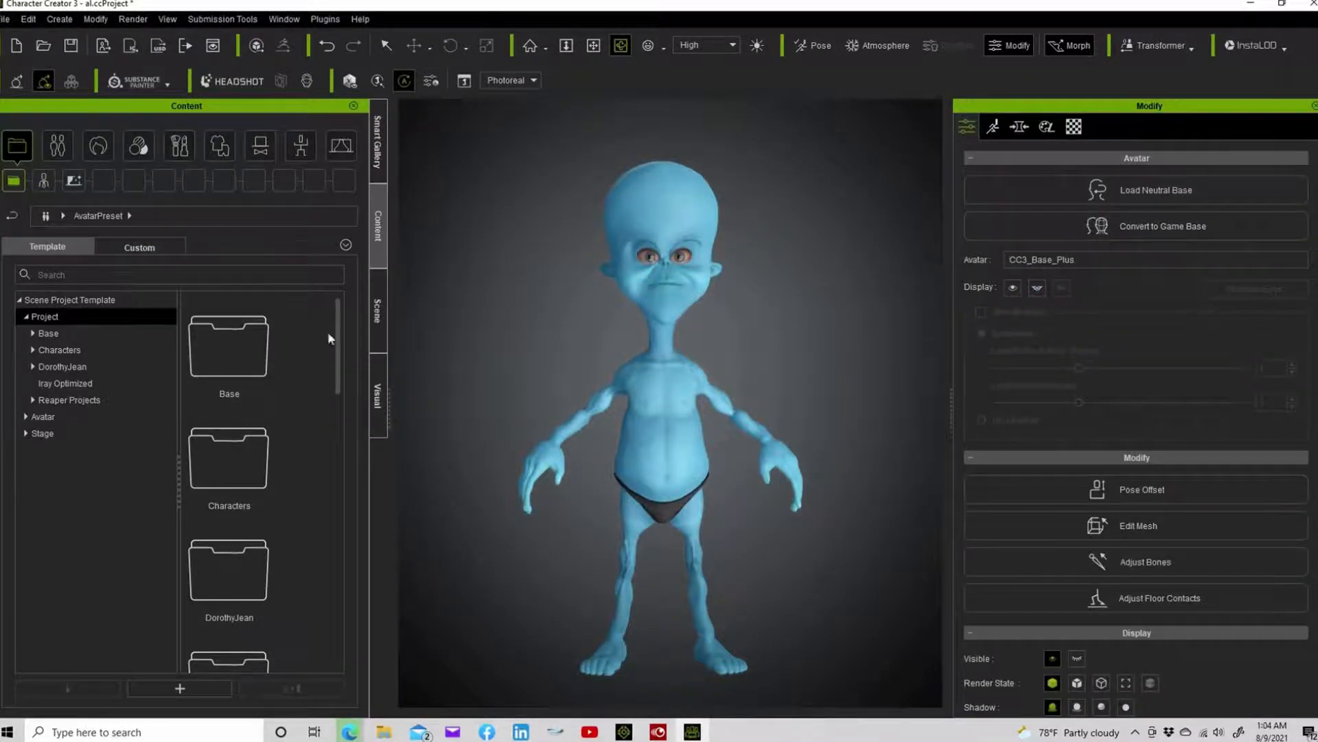
# Open the Kids&Teens on Campus pack from the Character Eye category of the Smart Gallery
pyautogui.click(65, 149)
pyautogui.click(377, 152)
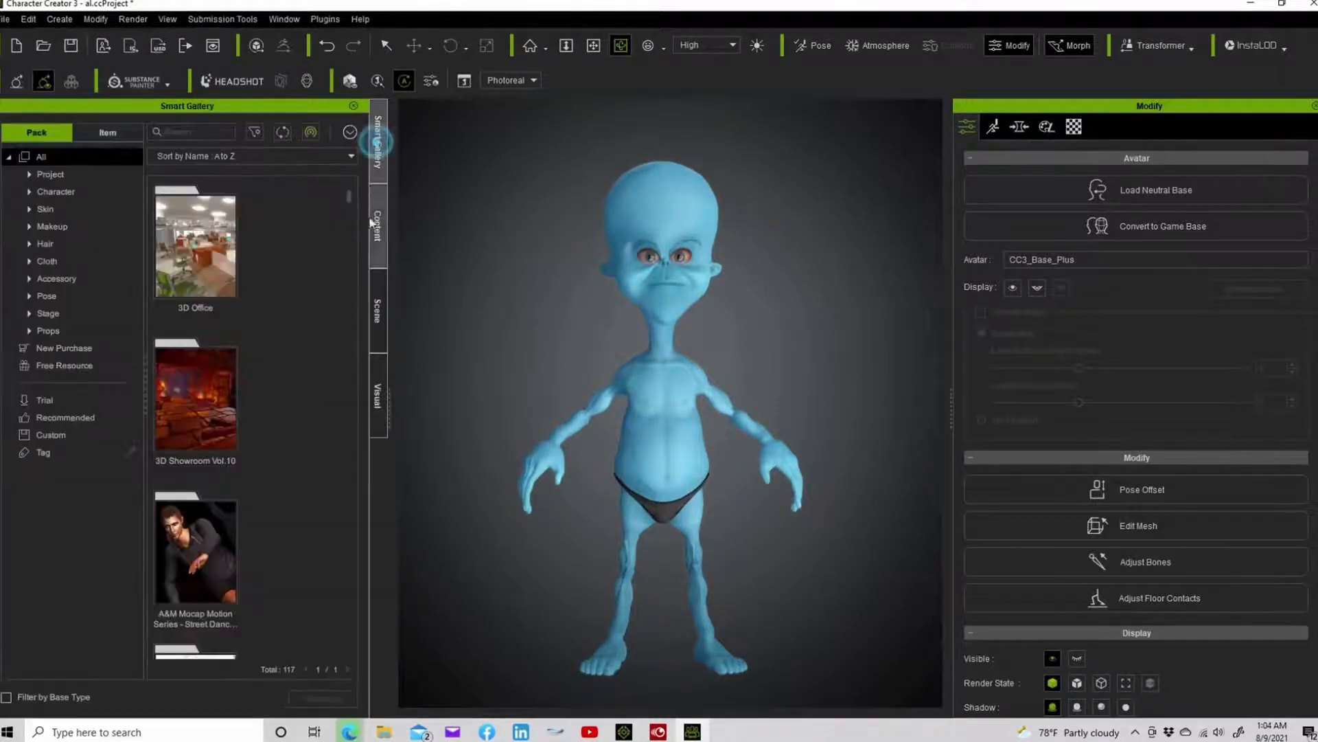
pyautogui.scroll(-3, 178, 351)
pyautogui.scroll(-4, 179, 356)
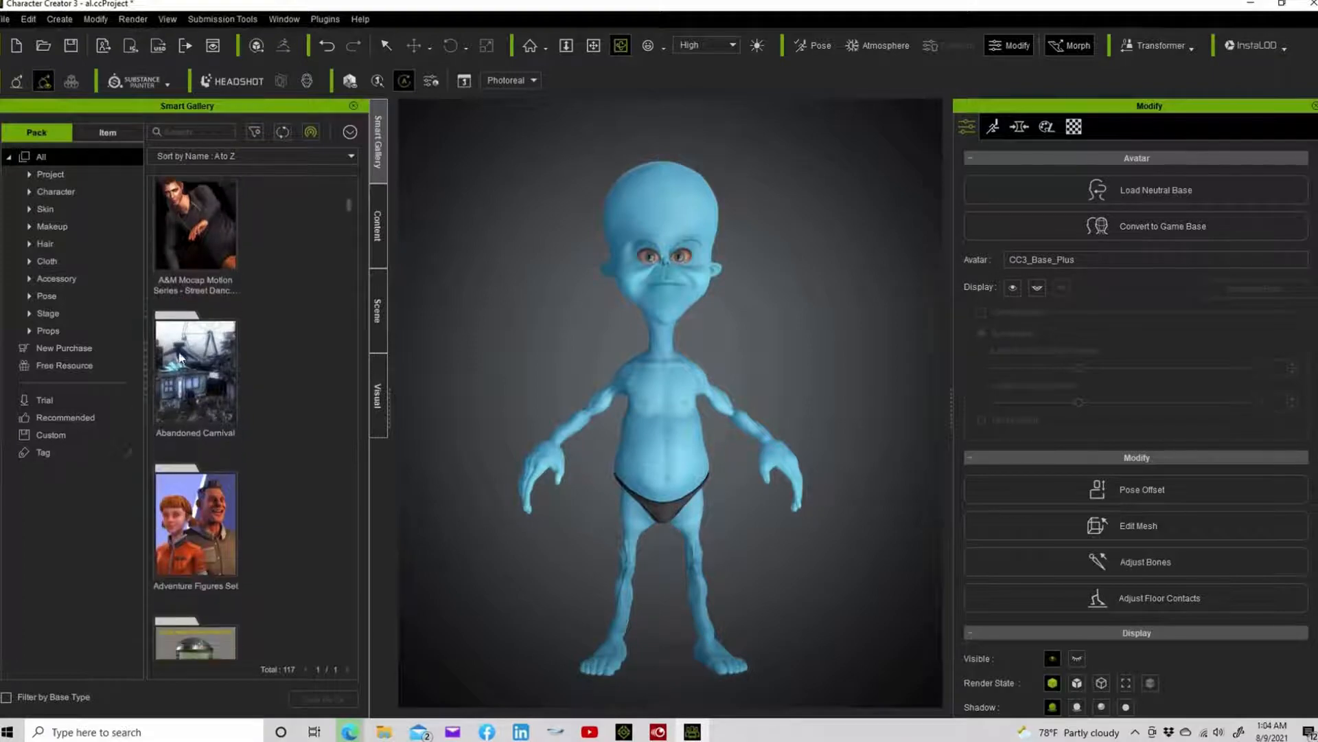
pyautogui.scroll(-8, 178, 419)
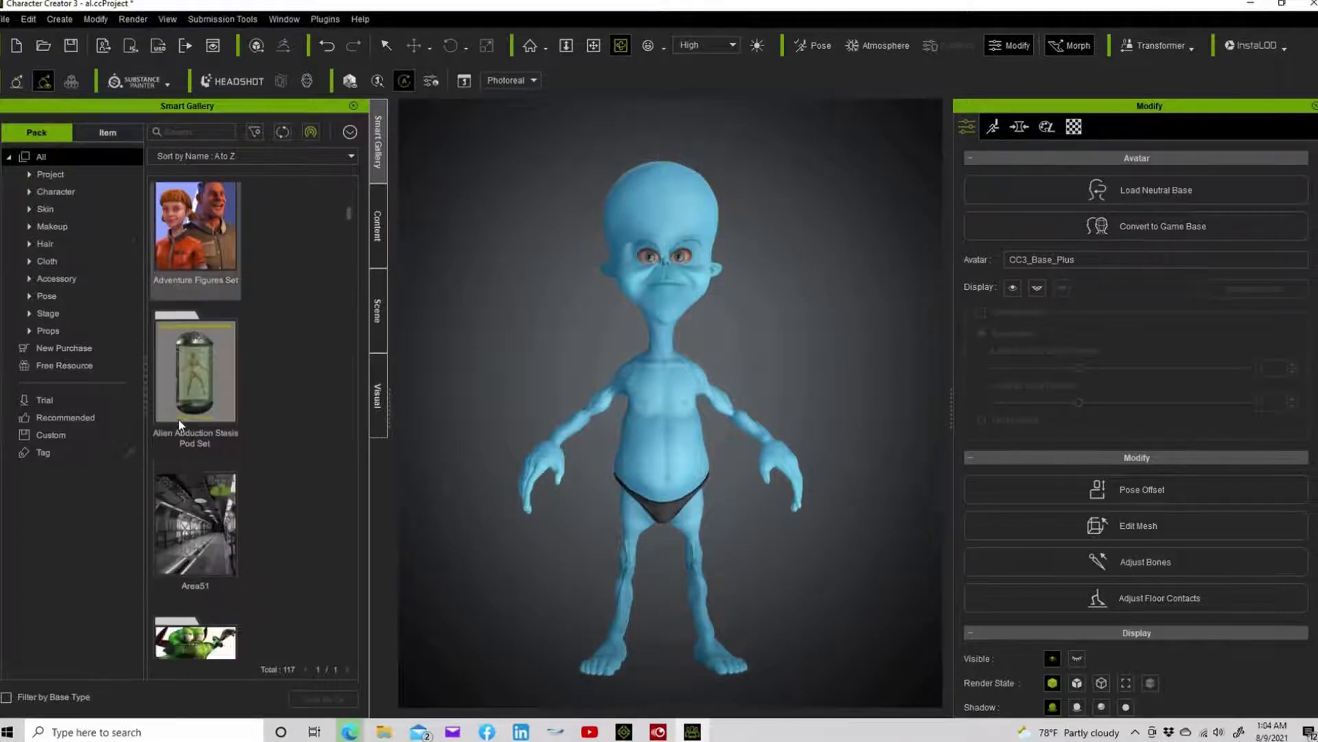
pyautogui.scroll(-3, 179, 423)
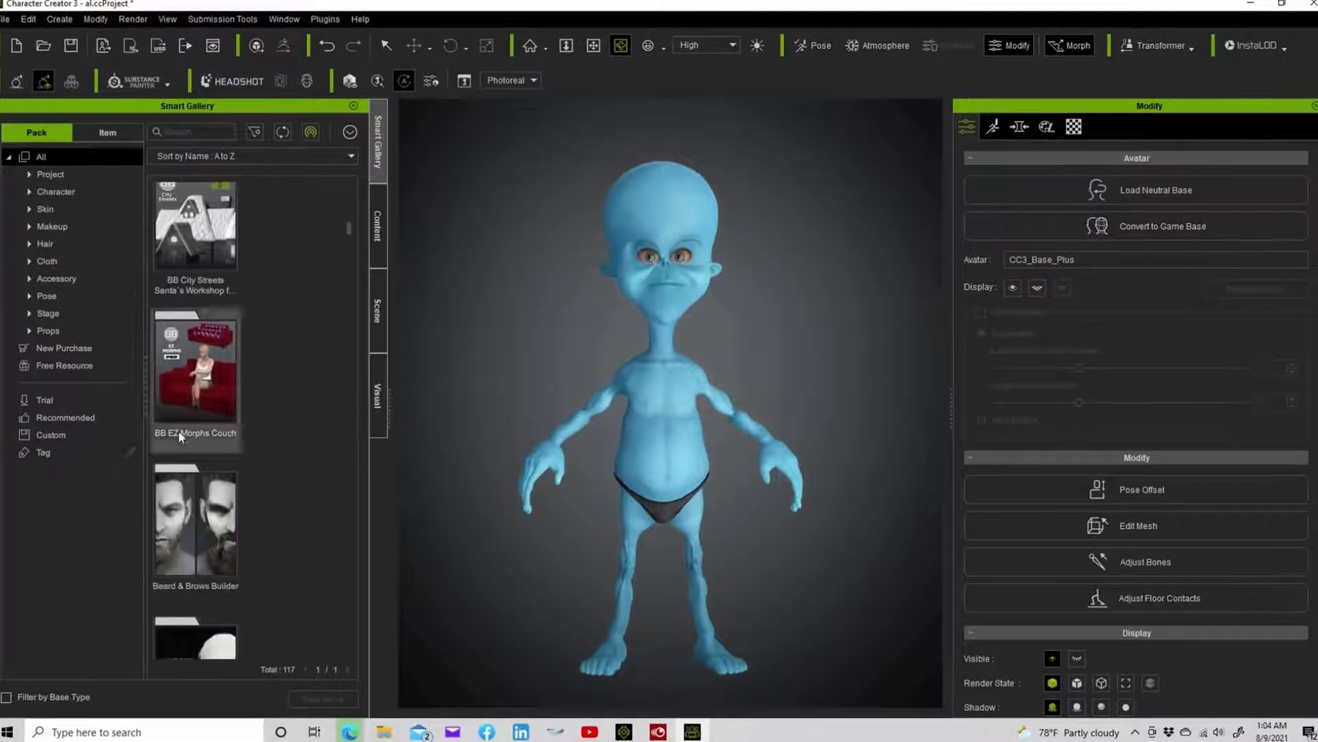
pyautogui.click(52, 190)
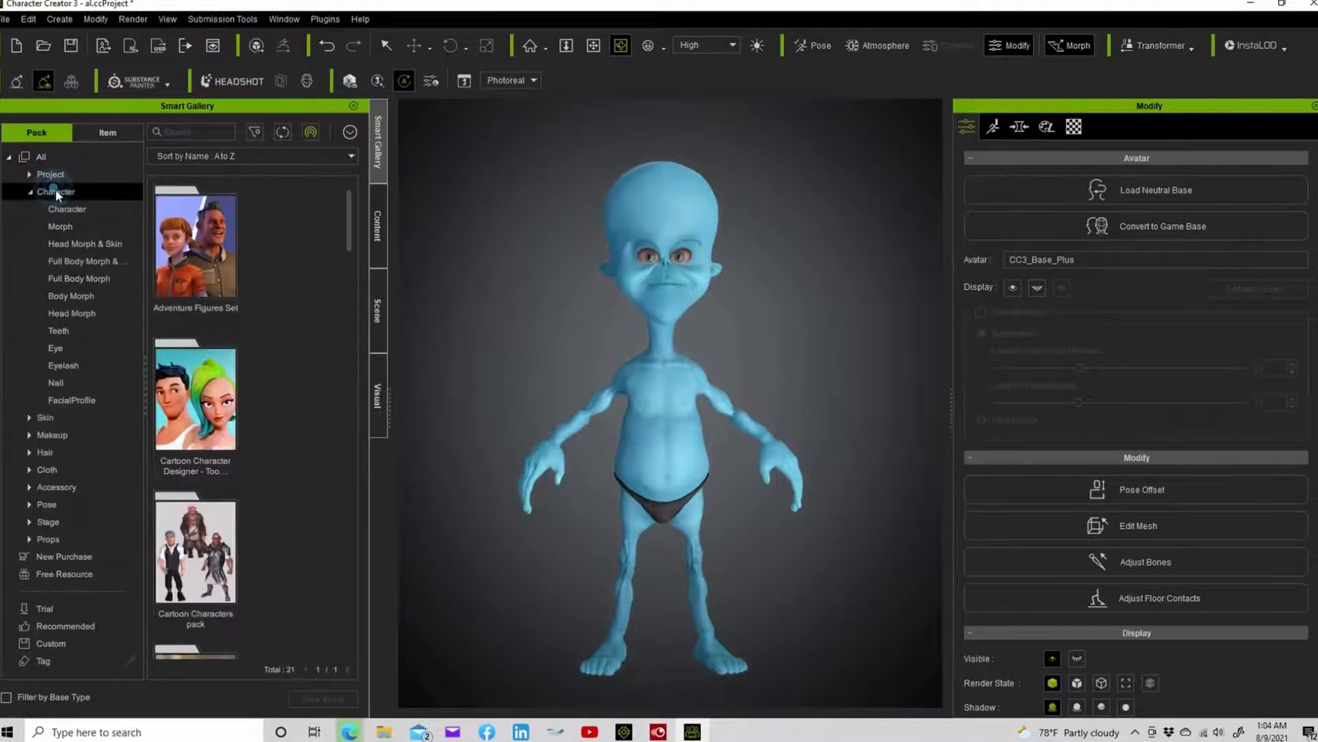
pyautogui.click(69, 348)
pyautogui.scroll(-2, 182, 377)
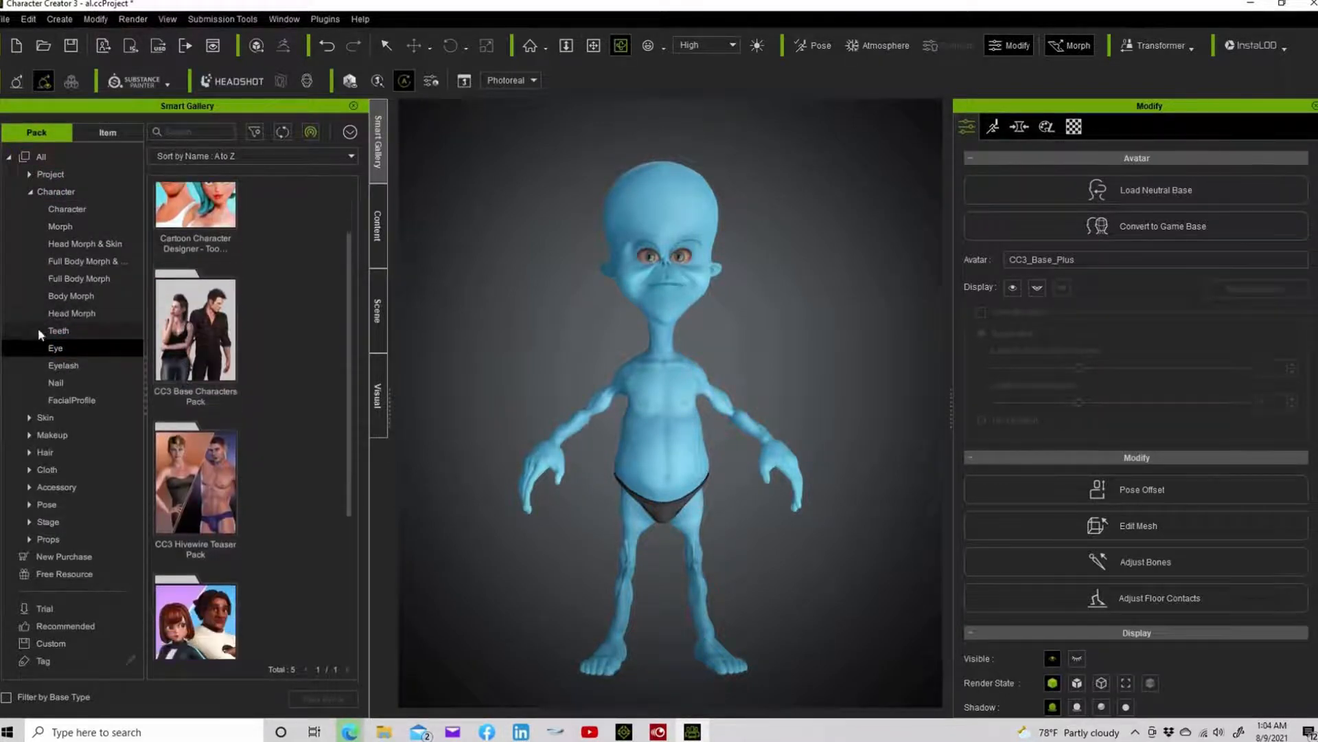
pyautogui.scroll(-2, 201, 345)
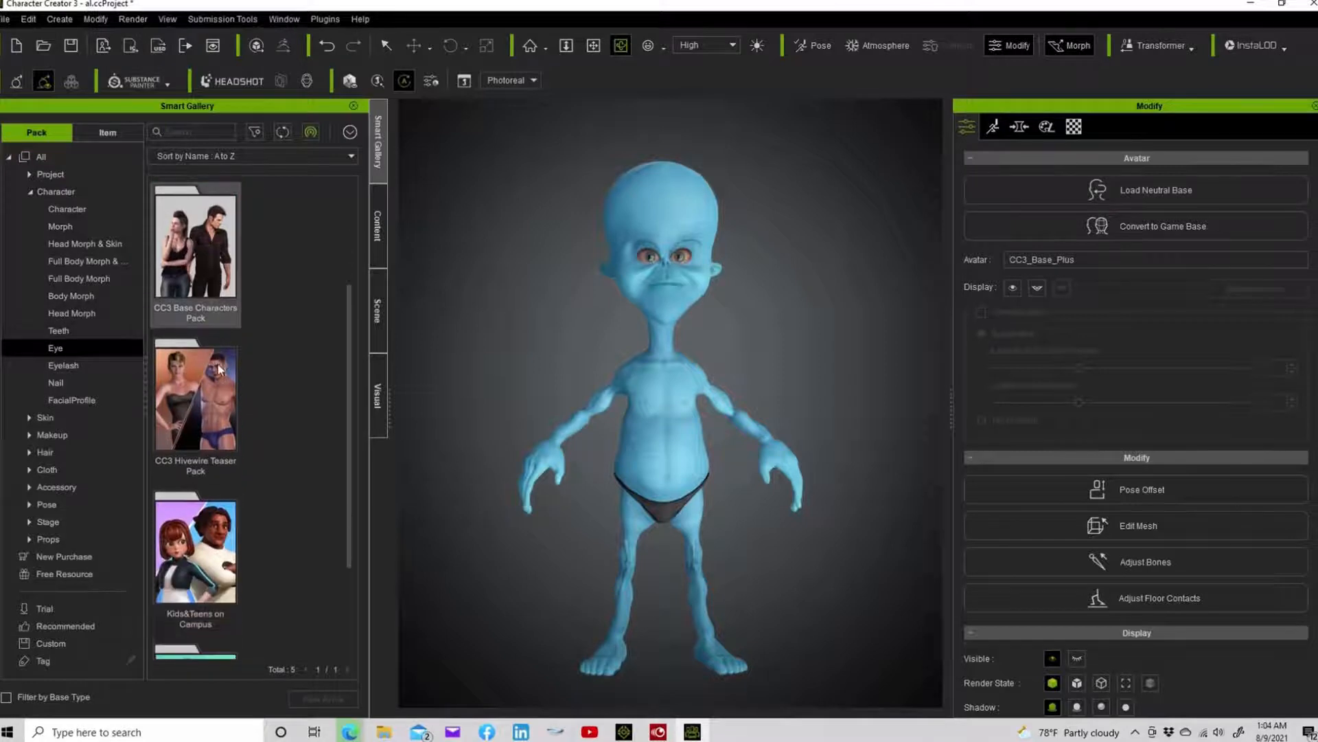
pyautogui.doubleClick(194, 545)
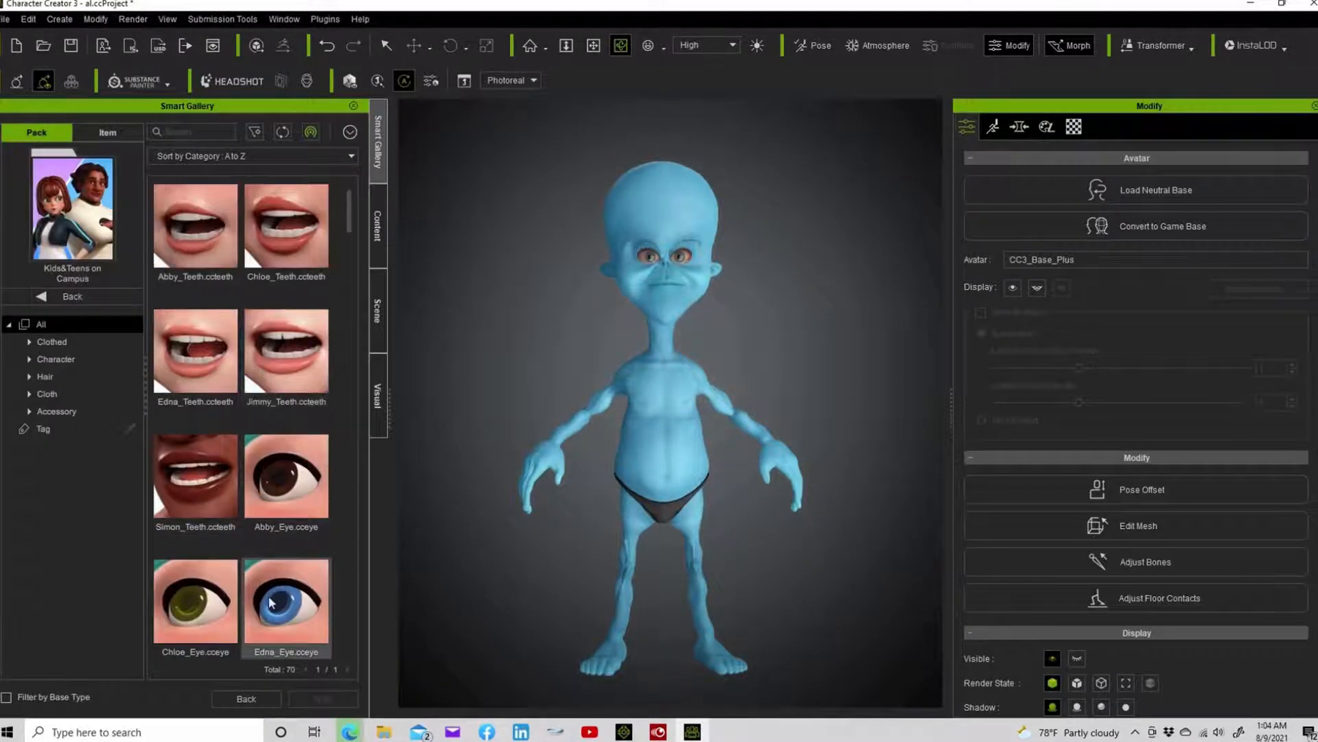
# Apply the Edna_Eye preset to the avatar, reselect the whole avatar and view the new eyes from a slight angle
pyautogui.doubleClick(271, 603)
pyautogui.click(542, 405)
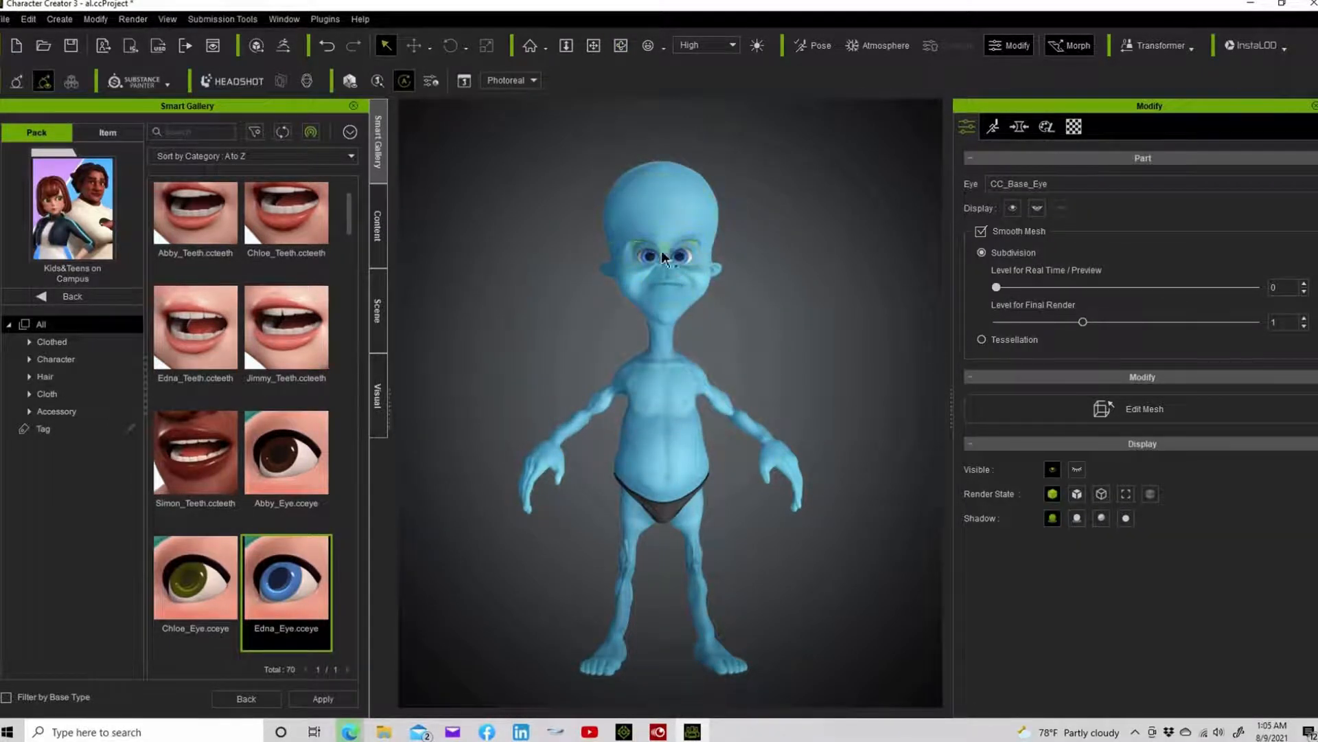
pyautogui.click(645, 343)
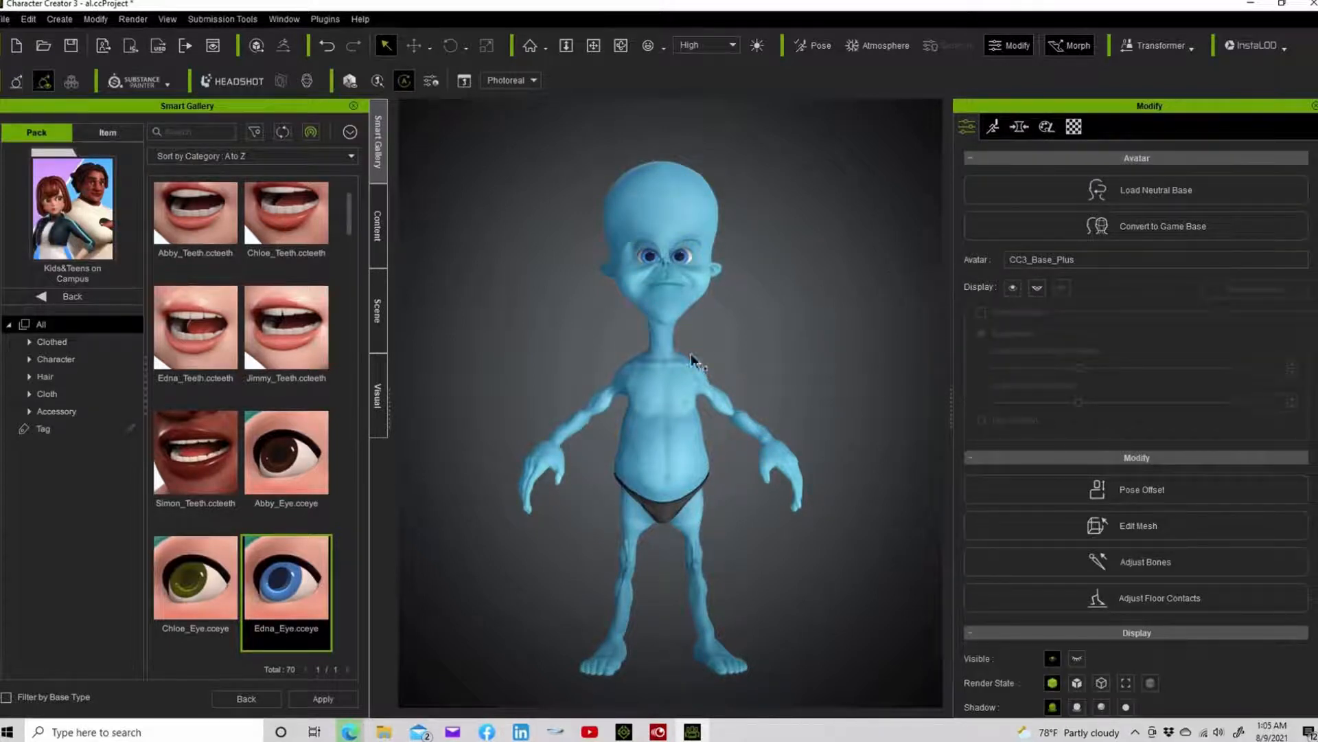
pyautogui.click(621, 45)
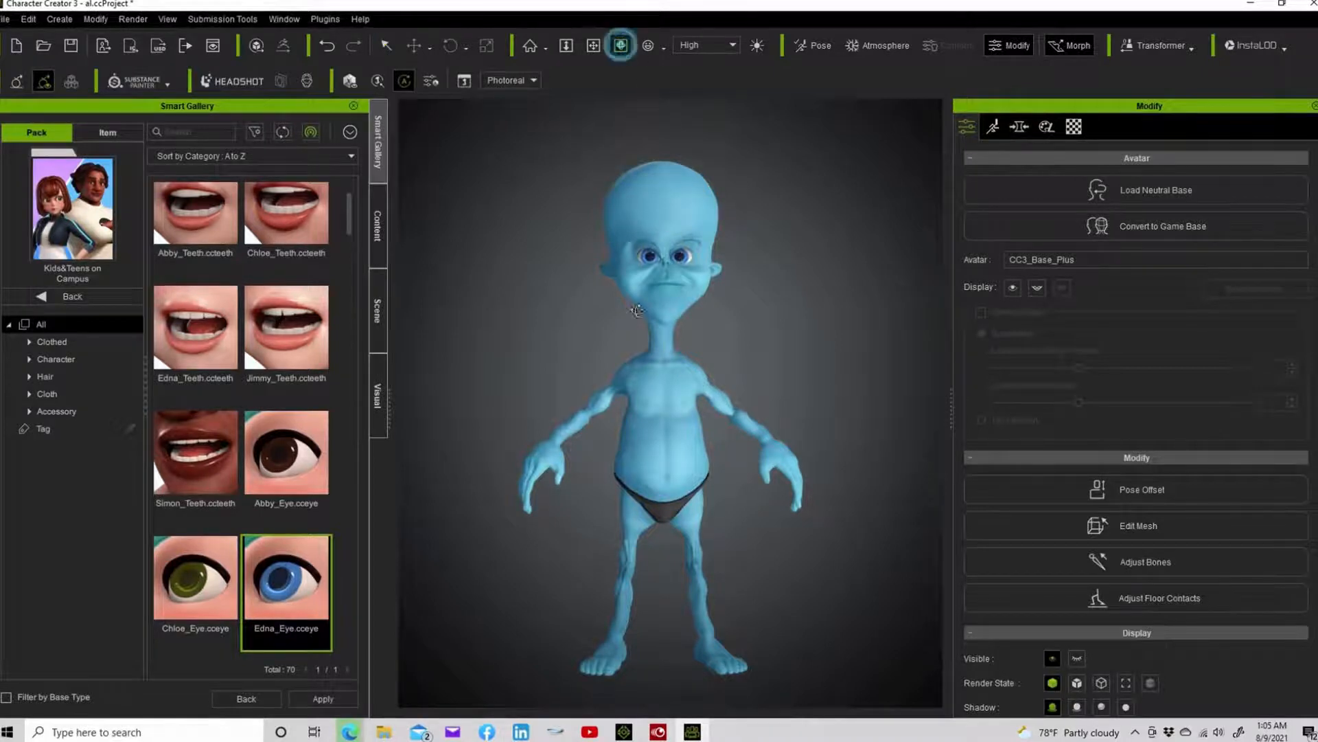
pyautogui.moveTo(631, 383); pyautogui.dragTo(667, 400)
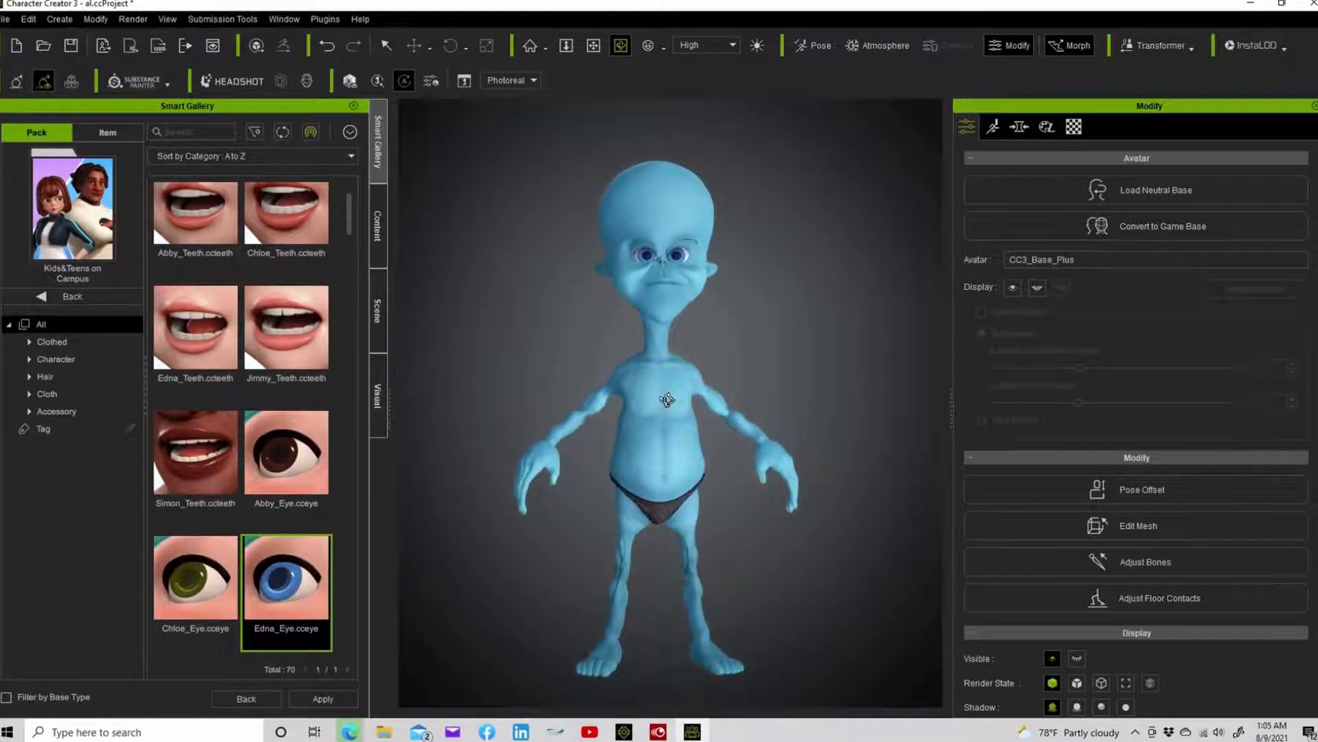
# Open the avatar's facial expression presets in Edit Facial and choose the 08-ExPlus Happy Sad expression style
pyautogui.click(1022, 130)
pyautogui.click(994, 127)
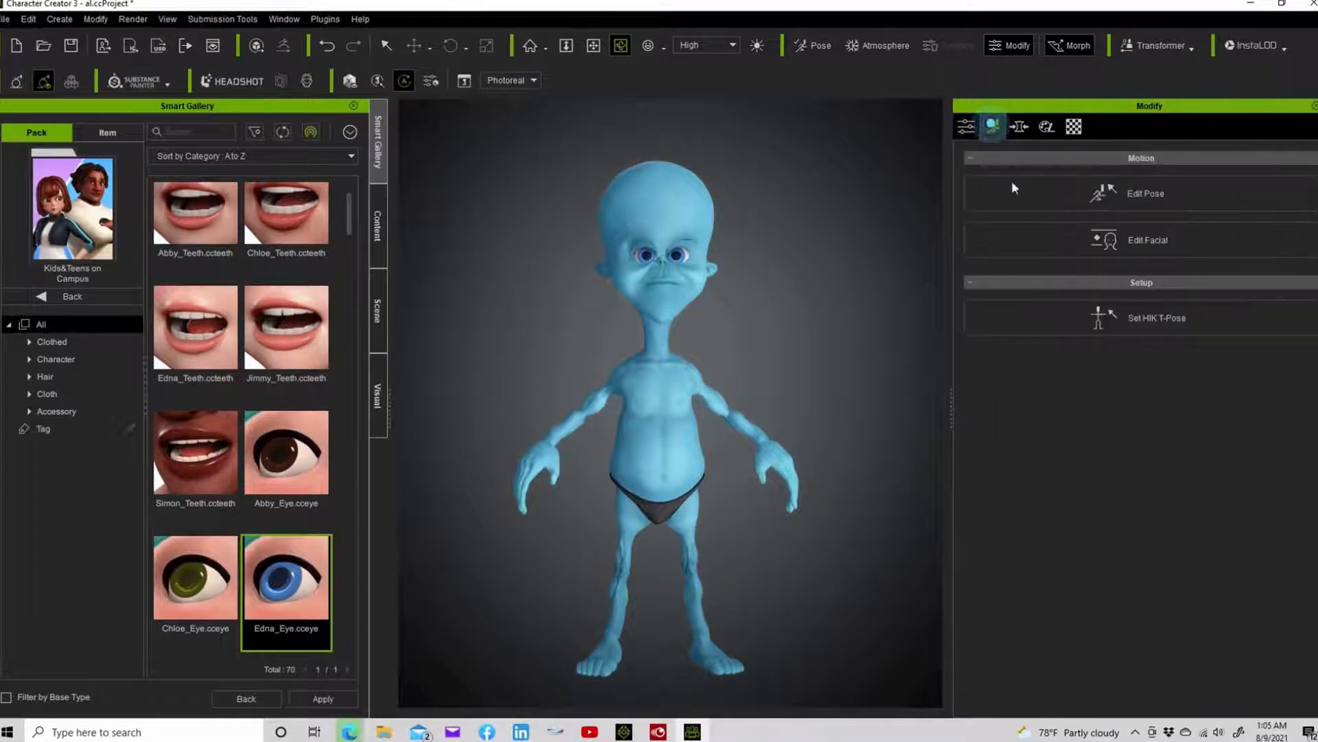
pyautogui.click(1108, 244)
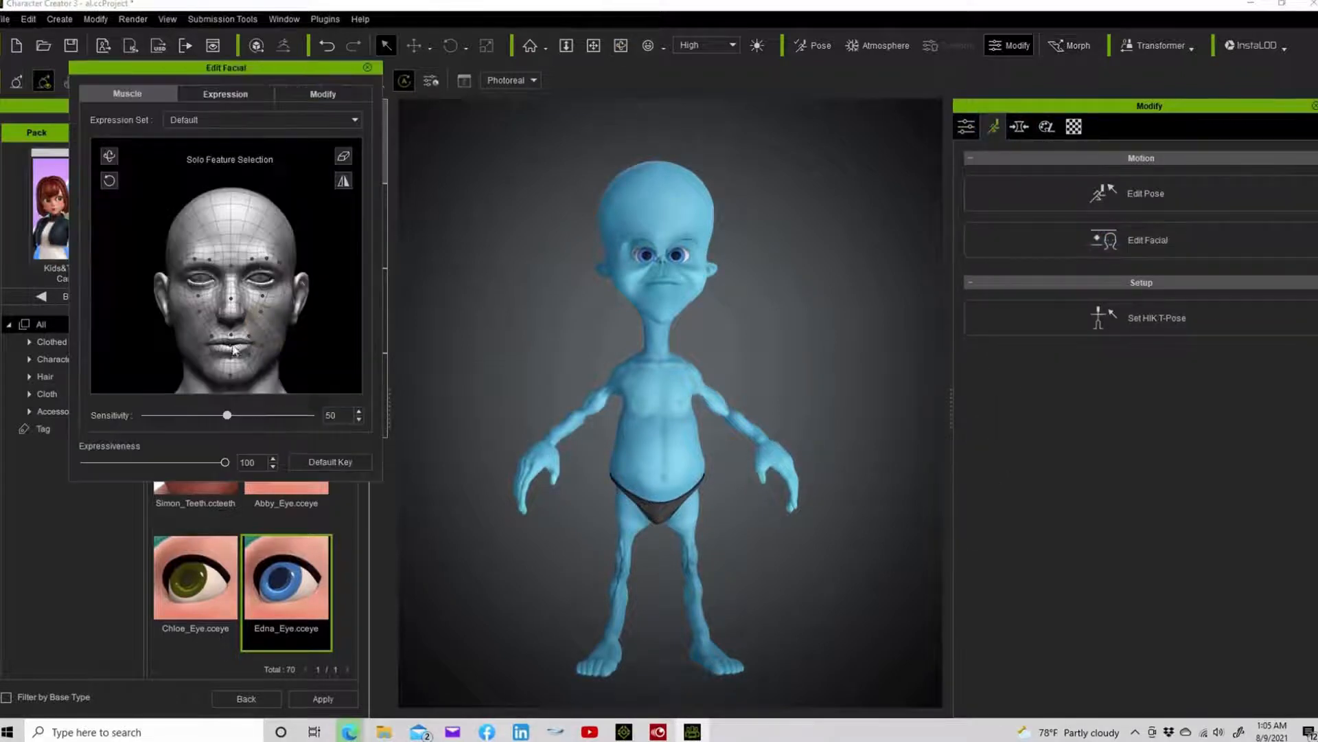
pyautogui.click(231, 93)
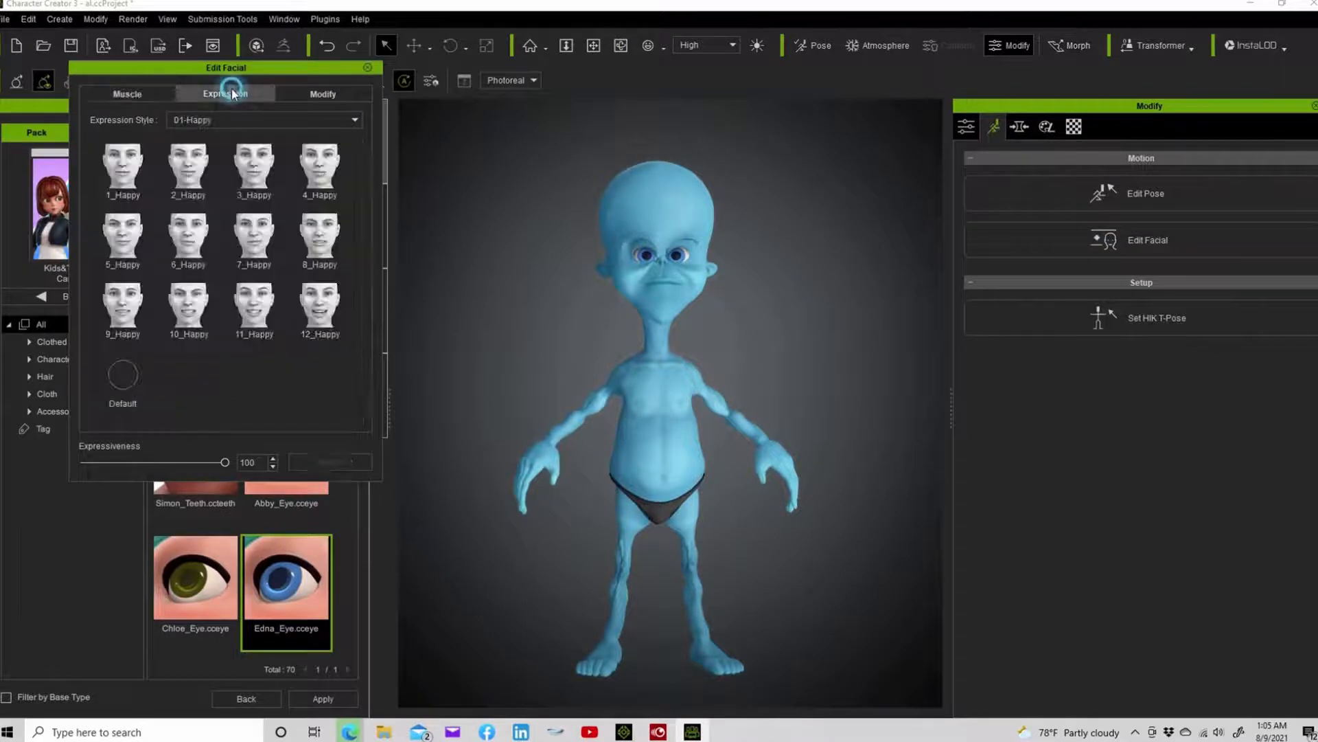
pyautogui.click(266, 118)
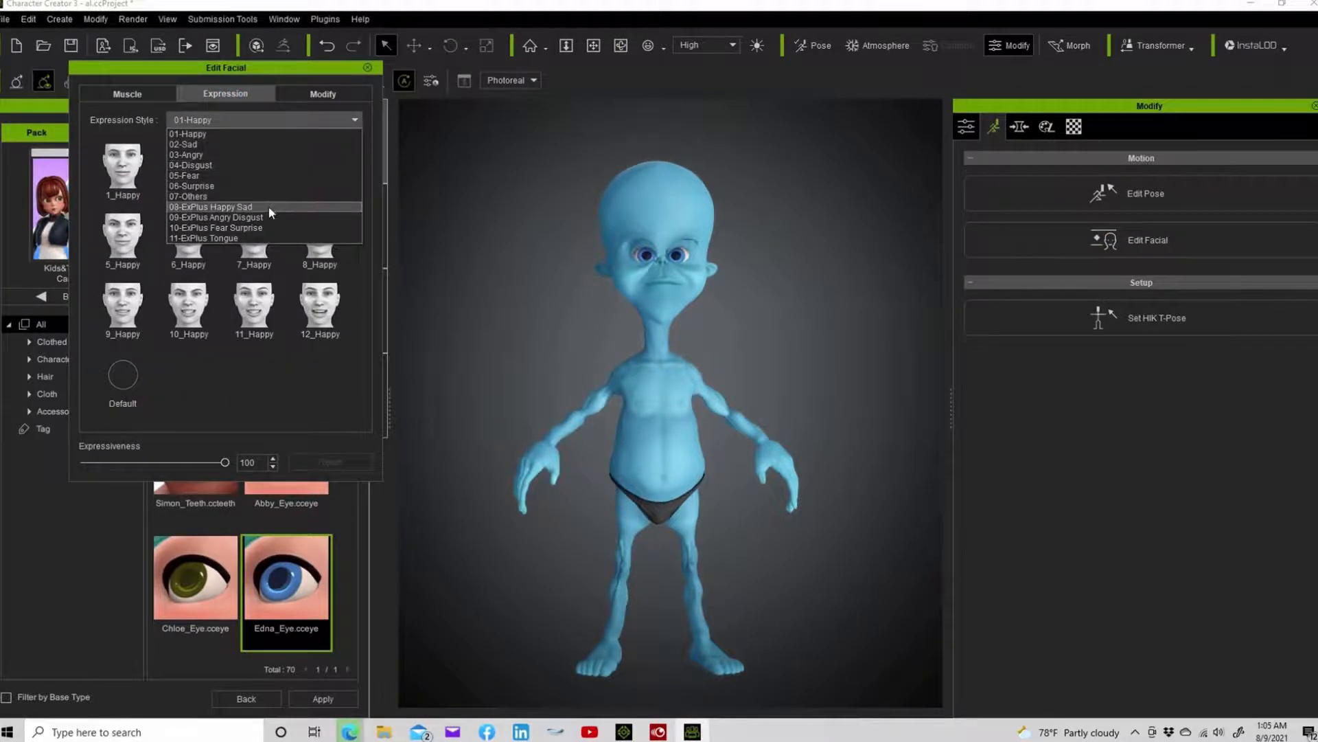
pyautogui.click(269, 206)
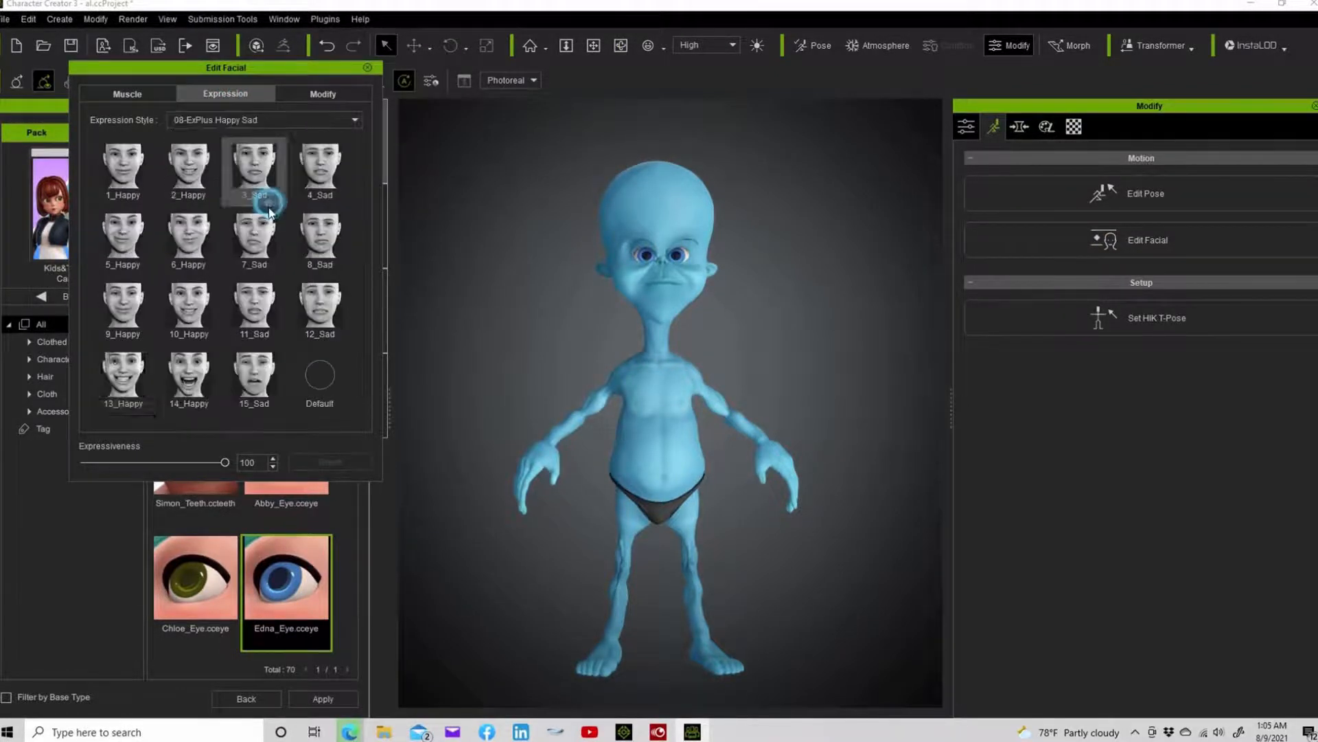
# Try out the happy and sad presets of the 08-ExPlus Happy Sad style on the avatar's face
pyautogui.click(173, 374)
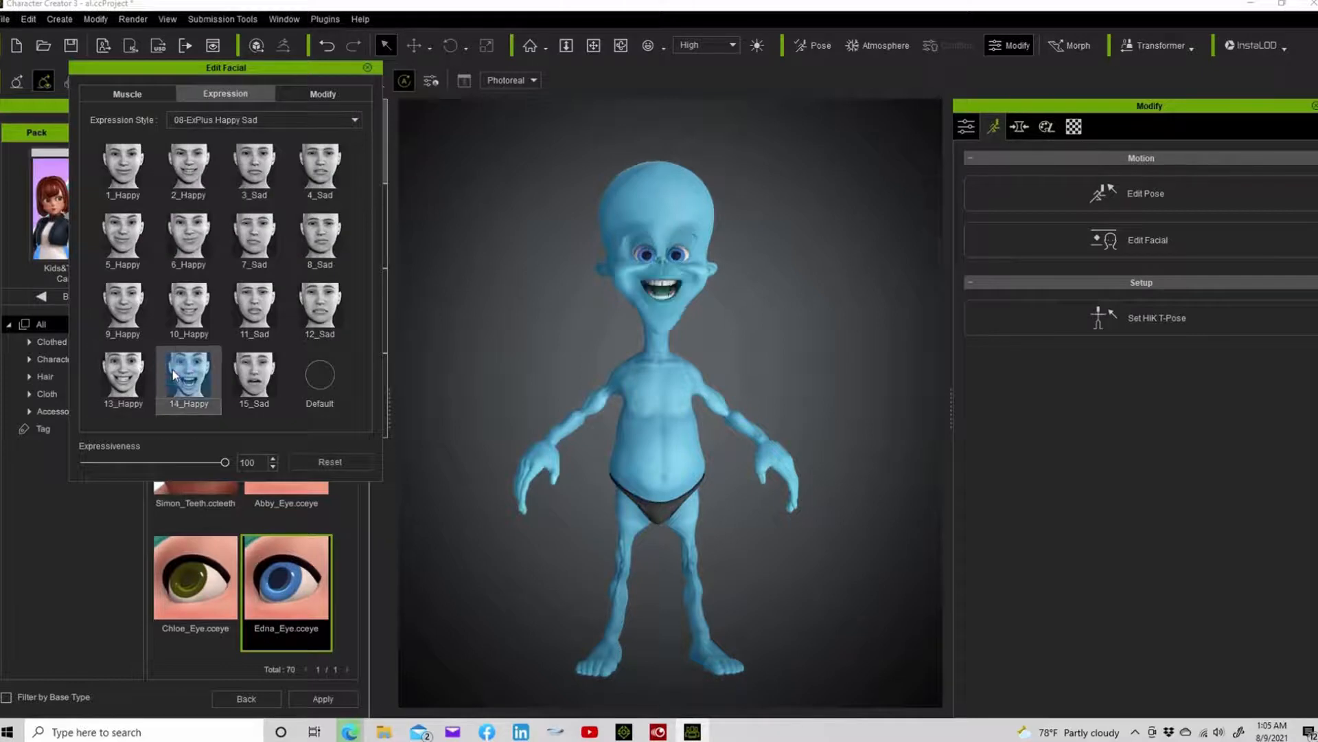
pyautogui.click(258, 377)
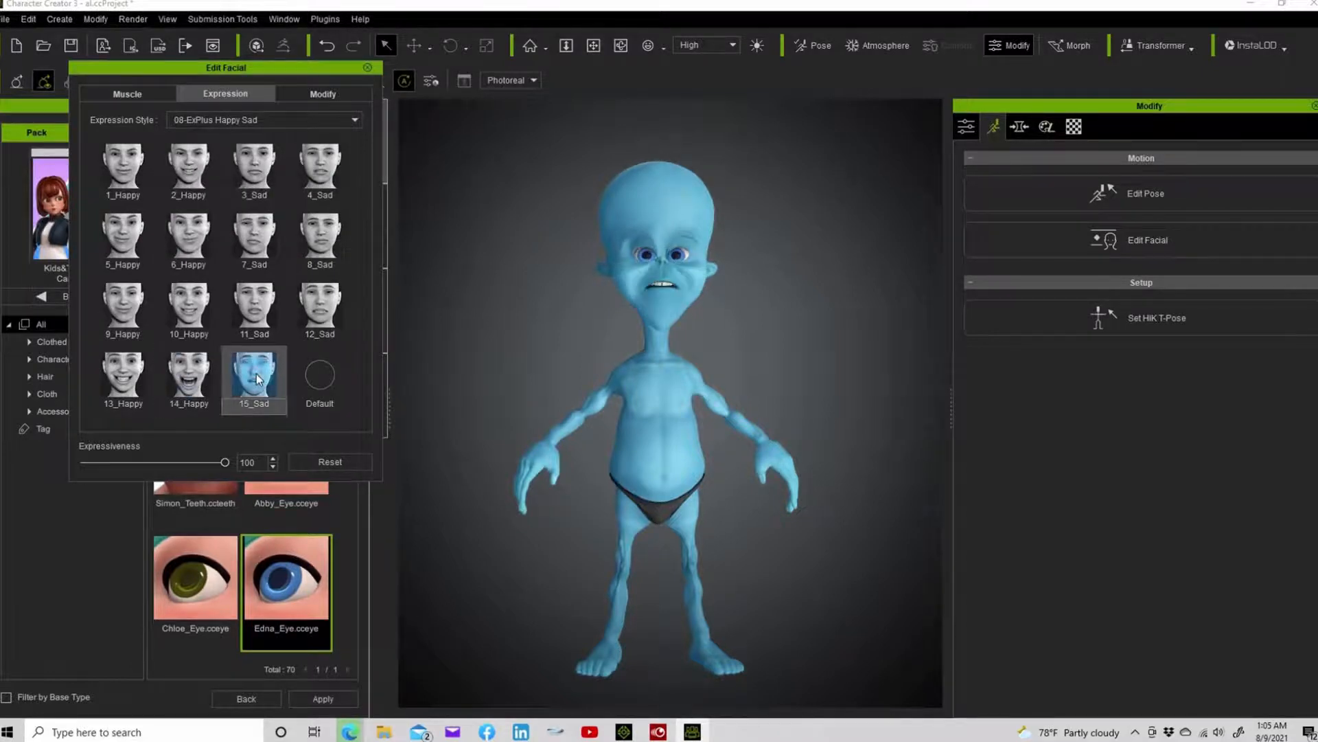
pyautogui.click(134, 377)
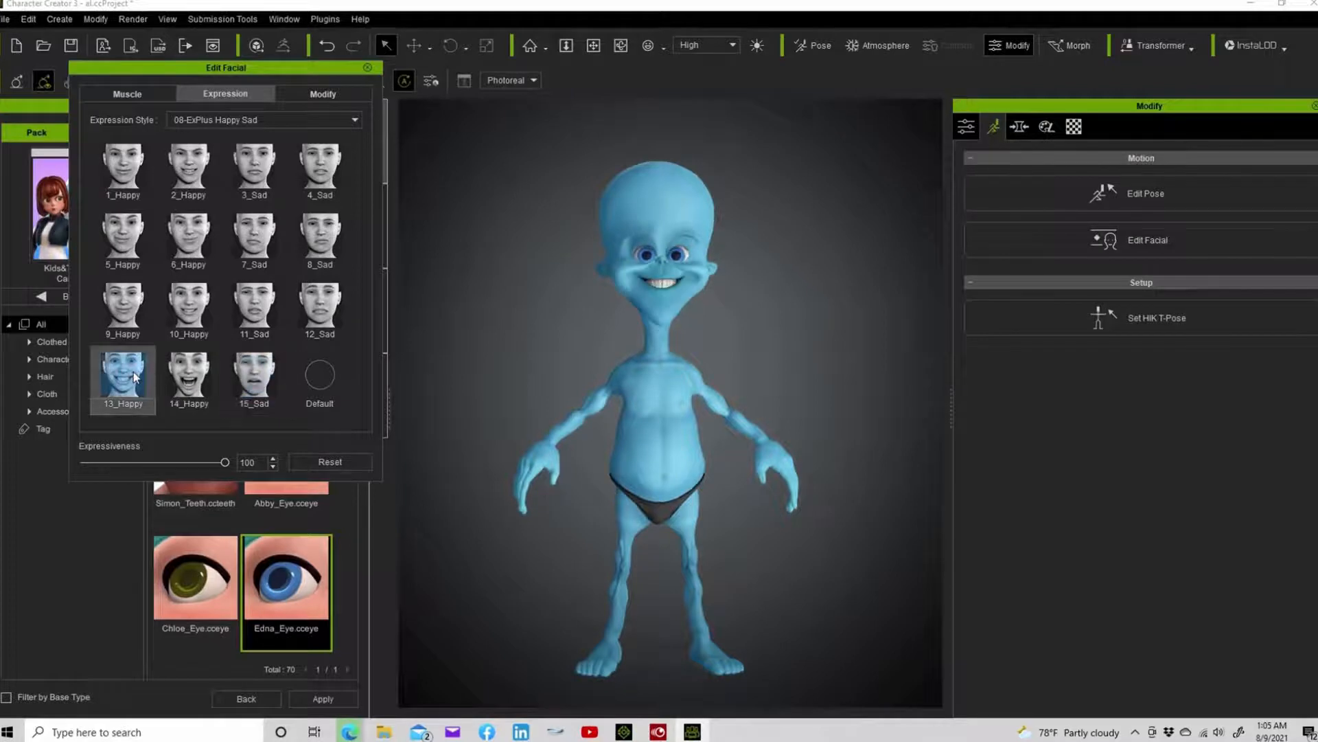
pyautogui.click(135, 308)
pyautogui.click(180, 308)
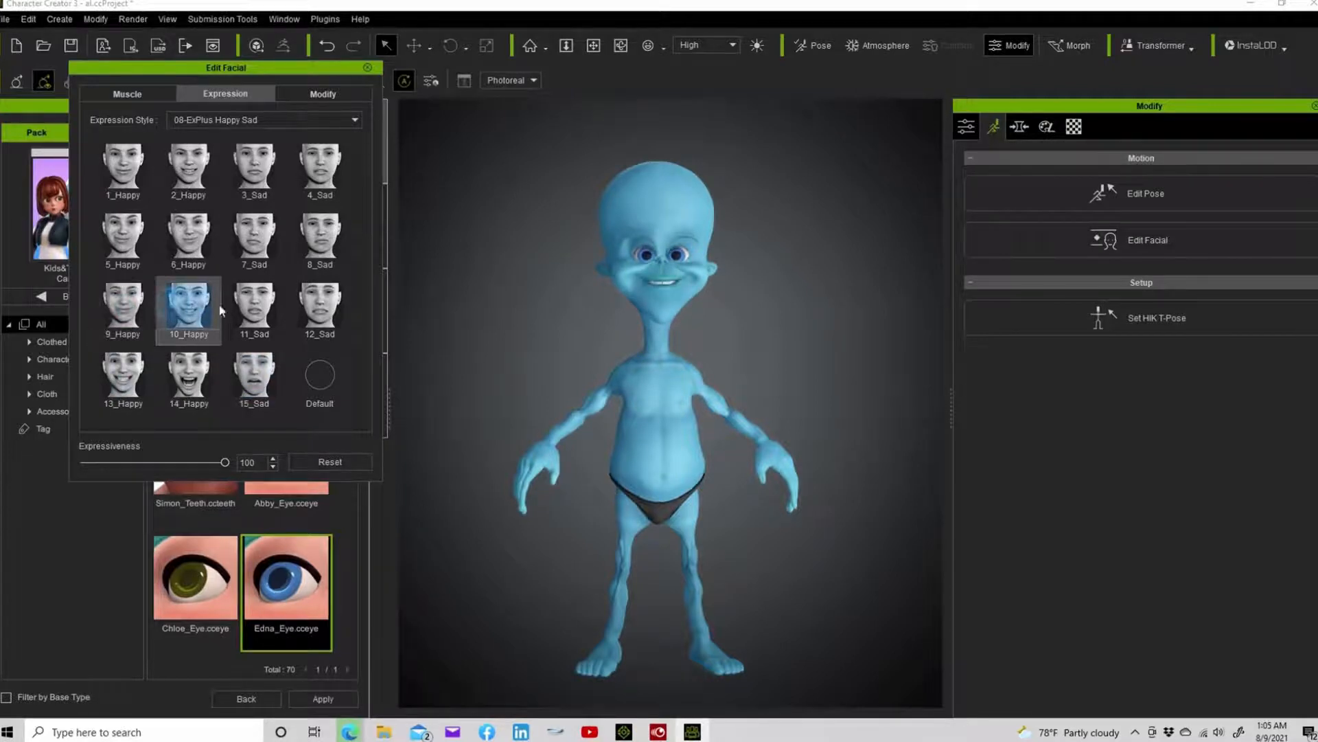
pyautogui.click(256, 307)
pyautogui.click(302, 303)
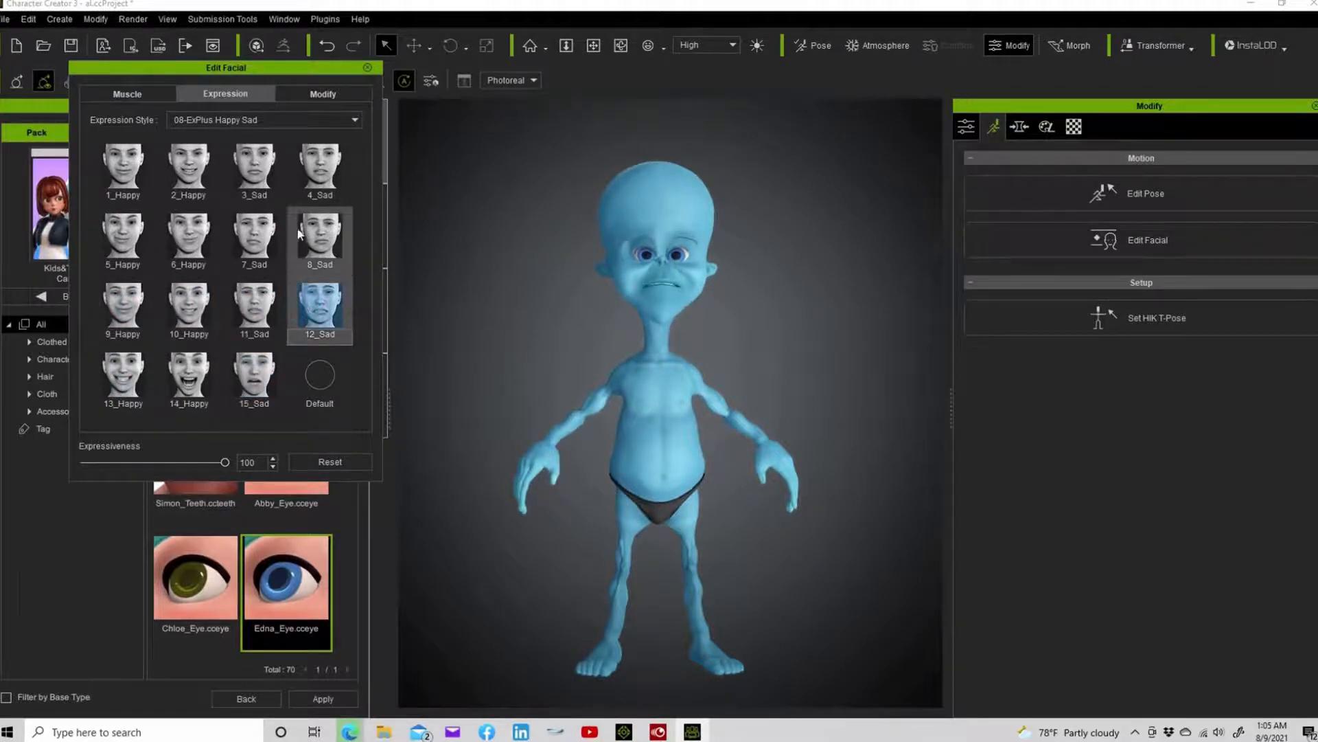
pyautogui.click(320, 236)
pyautogui.click(254, 235)
pyautogui.click(197, 241)
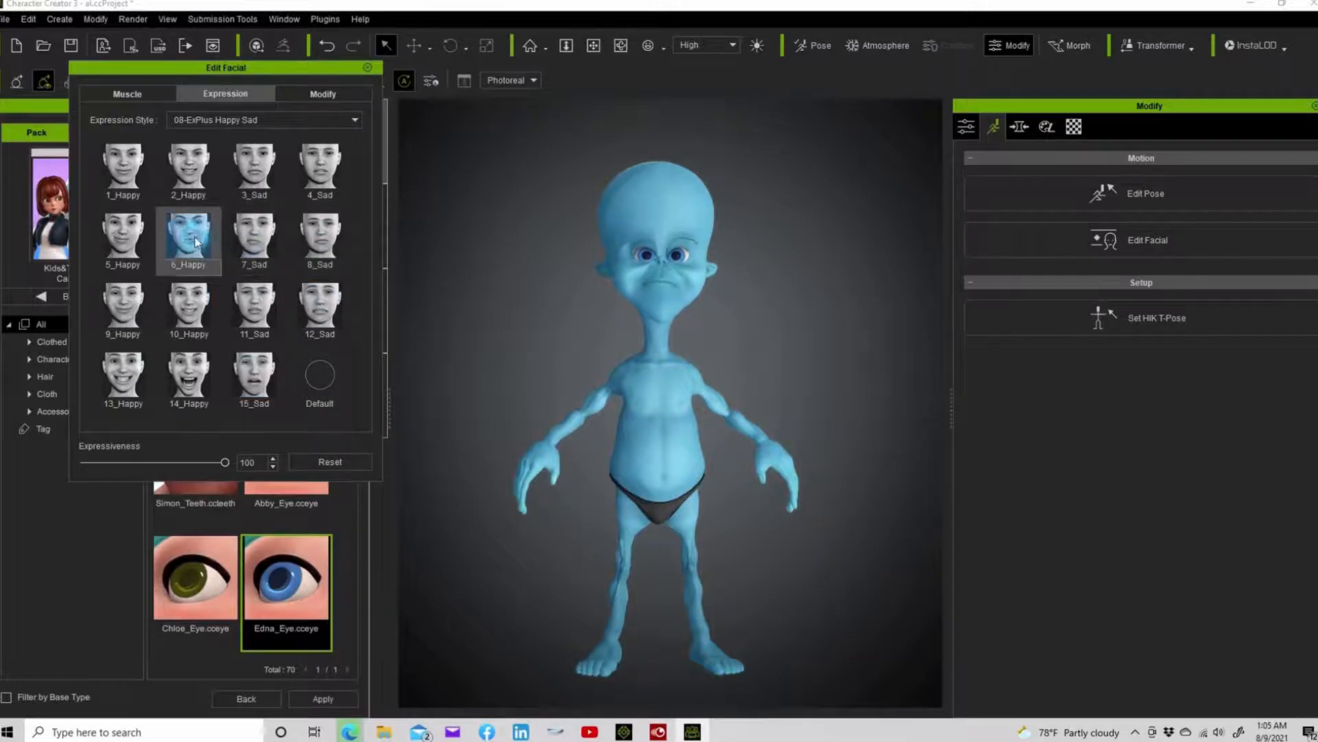
pyautogui.click(139, 236)
pyautogui.click(127, 184)
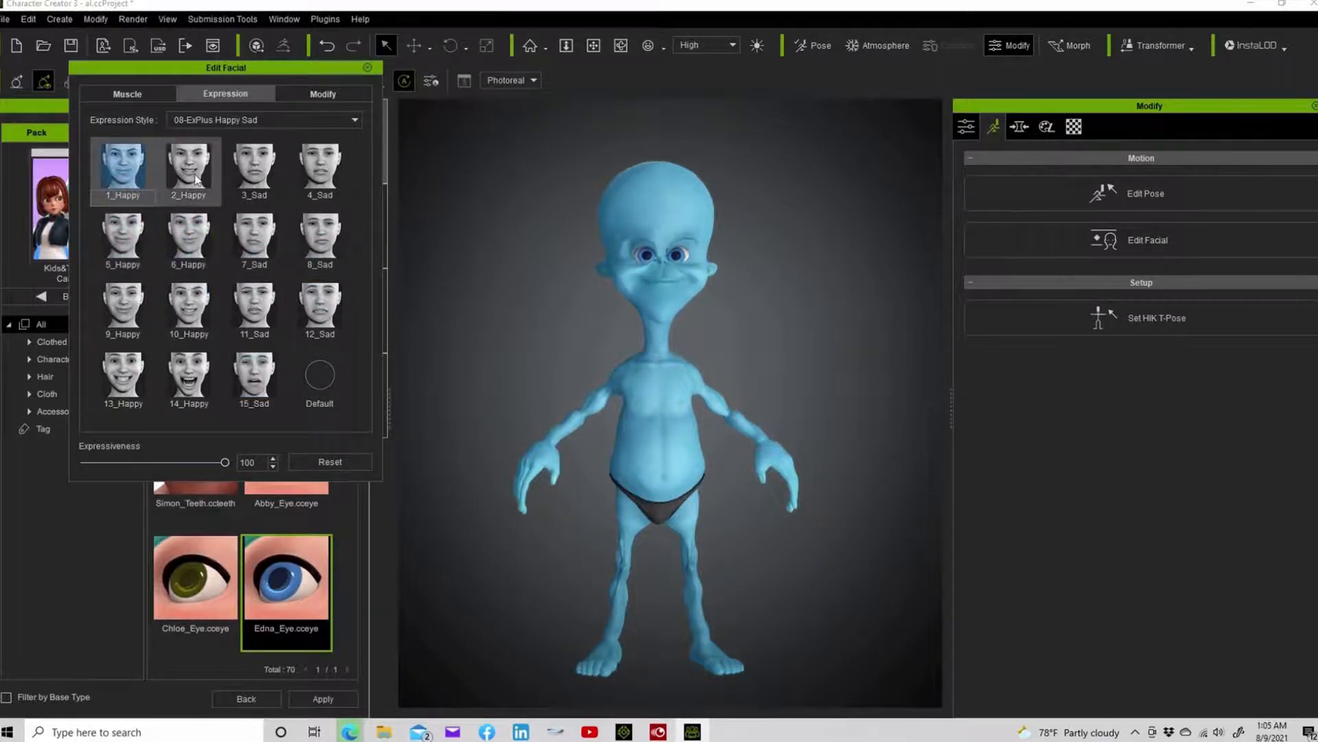
pyautogui.click(196, 175)
pyautogui.click(277, 178)
pyautogui.click(314, 175)
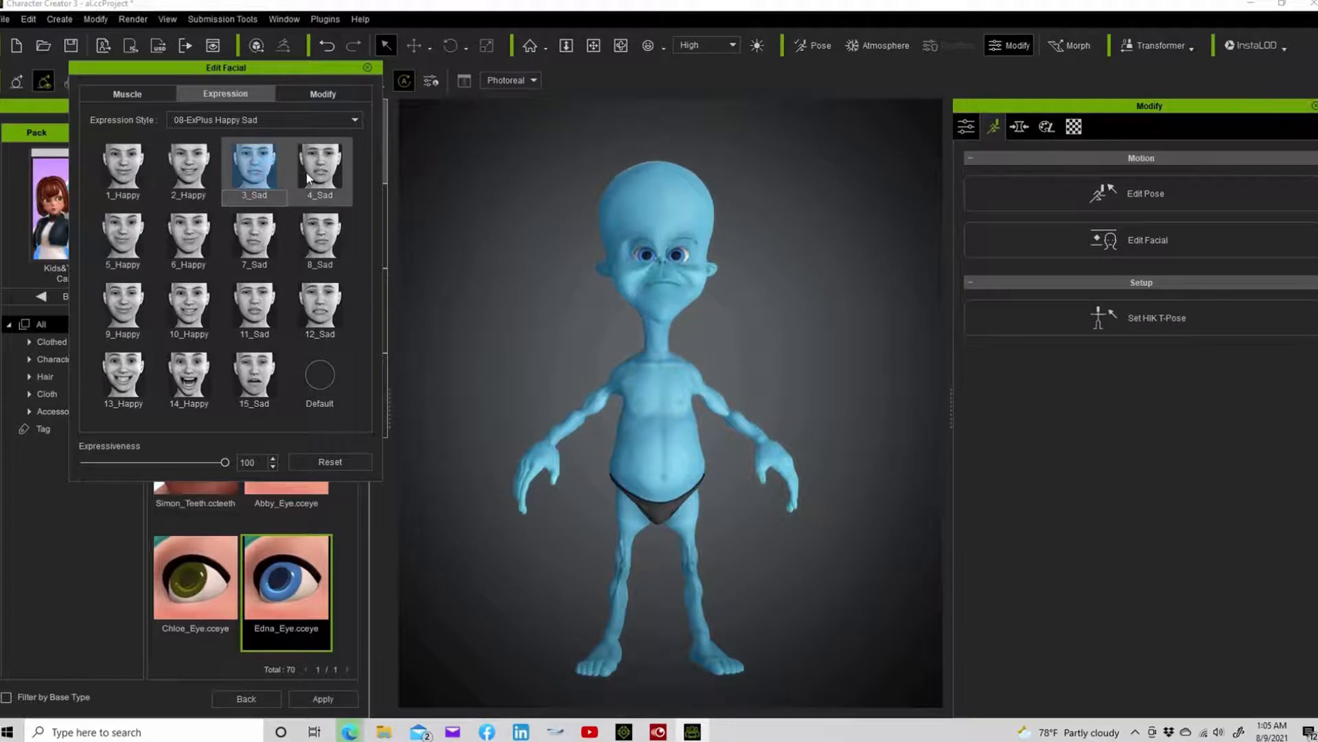
# Apply the 14_Happy expression and switch the expression style to 11-ExPlus Tongue
pyautogui.click(178, 378)
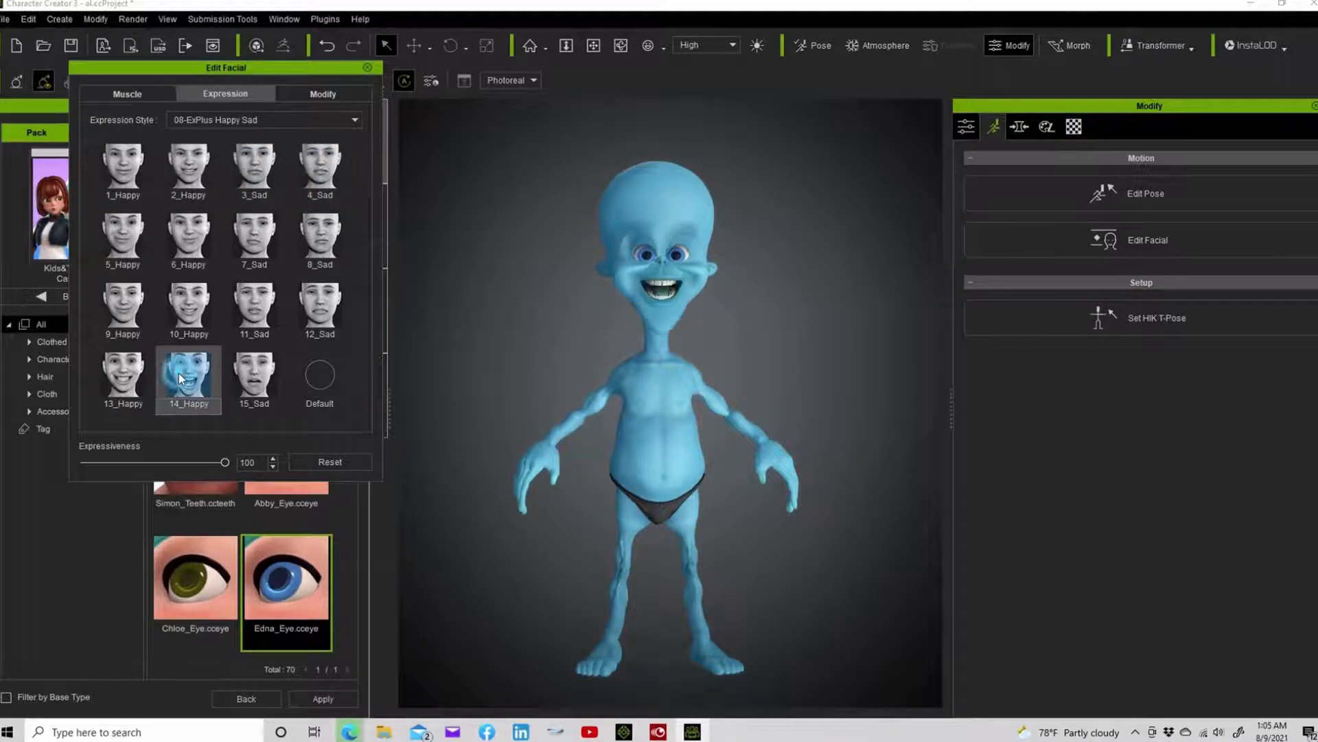
pyautogui.click(266, 117)
pyautogui.click(248, 238)
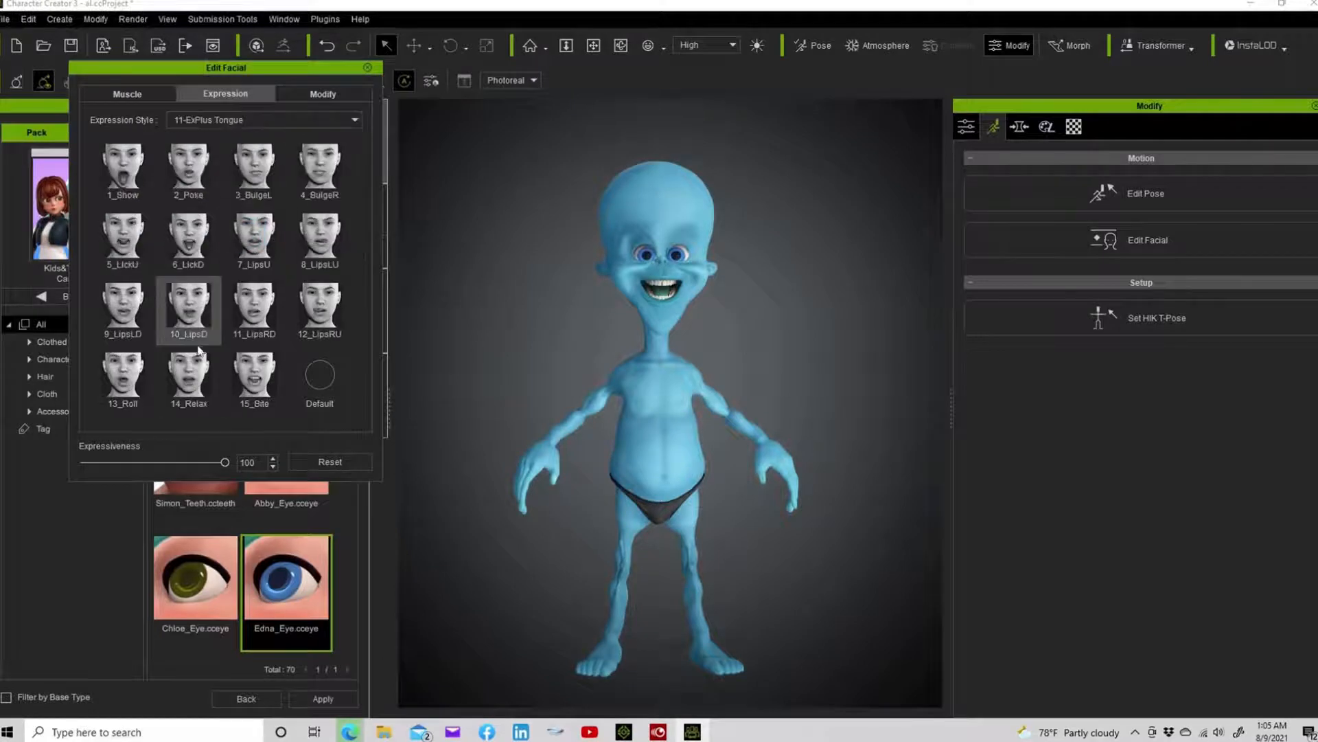
# Try out the relax, bite, roll and lower-lip tongue presets, including 10_LipsD to 12_LipsRU, on the avatar's face
pyautogui.click(203, 369)
pyautogui.click(248, 372)
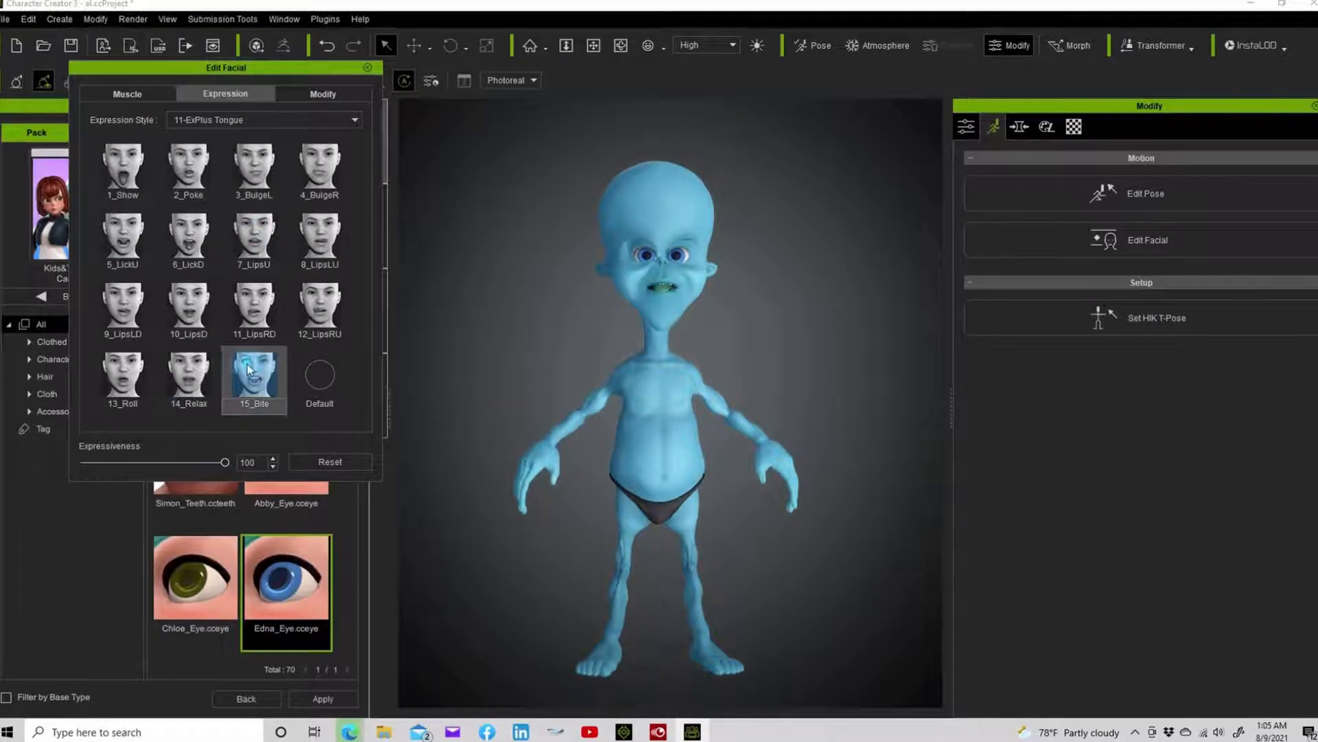
pyautogui.click(118, 375)
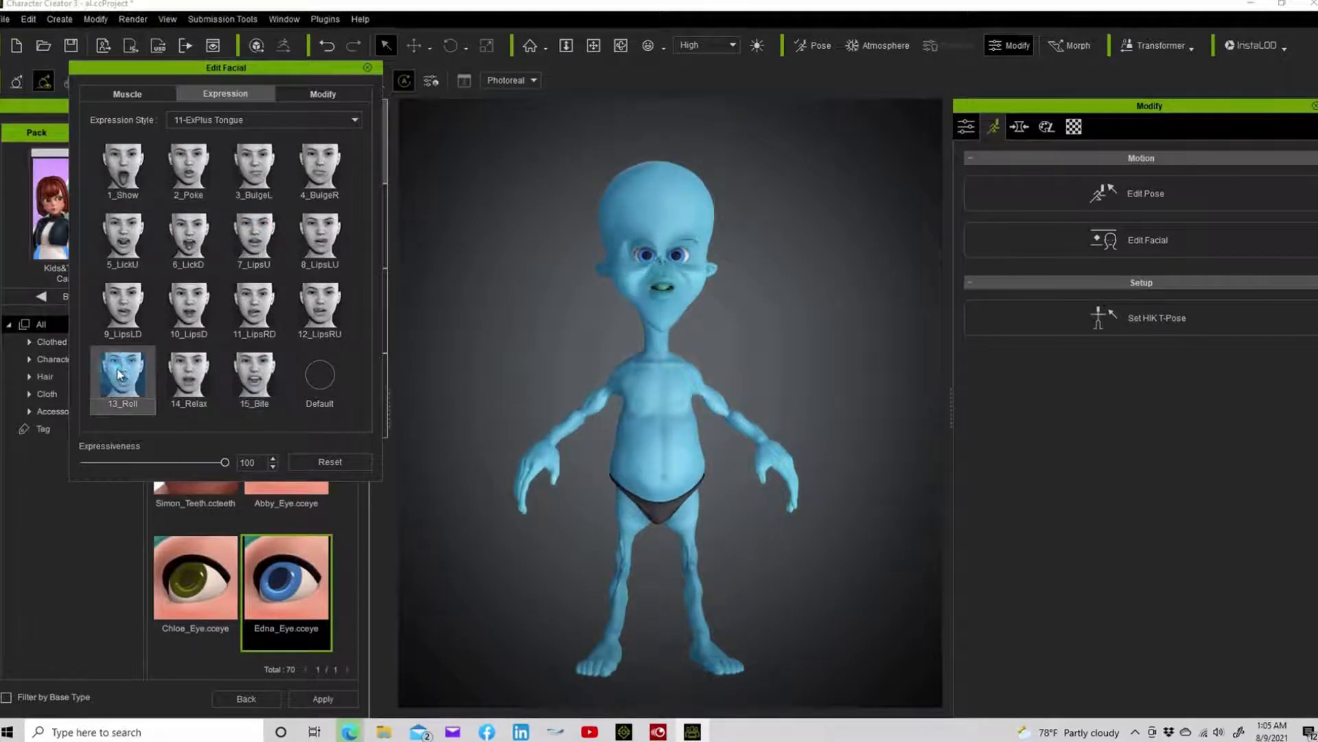
pyautogui.click(122, 305)
pyautogui.click(187, 311)
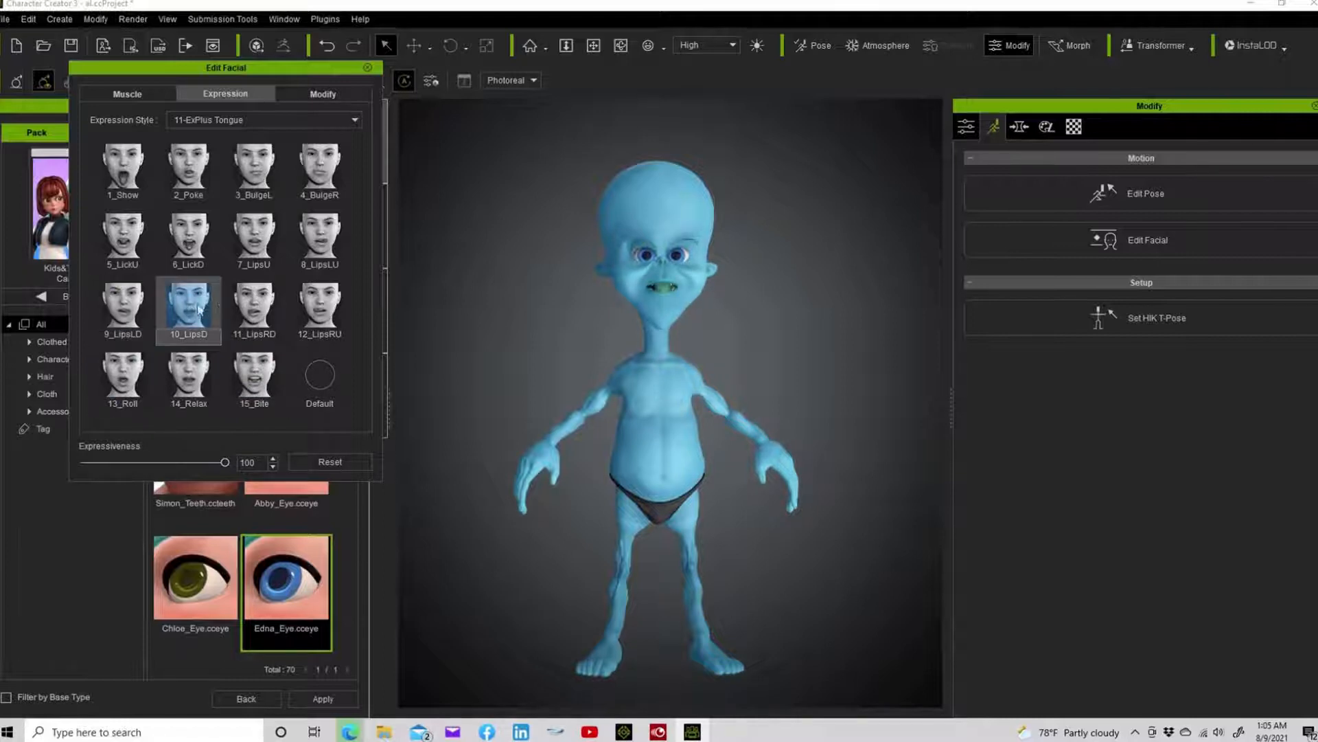
pyautogui.click(251, 308)
pyautogui.click(302, 303)
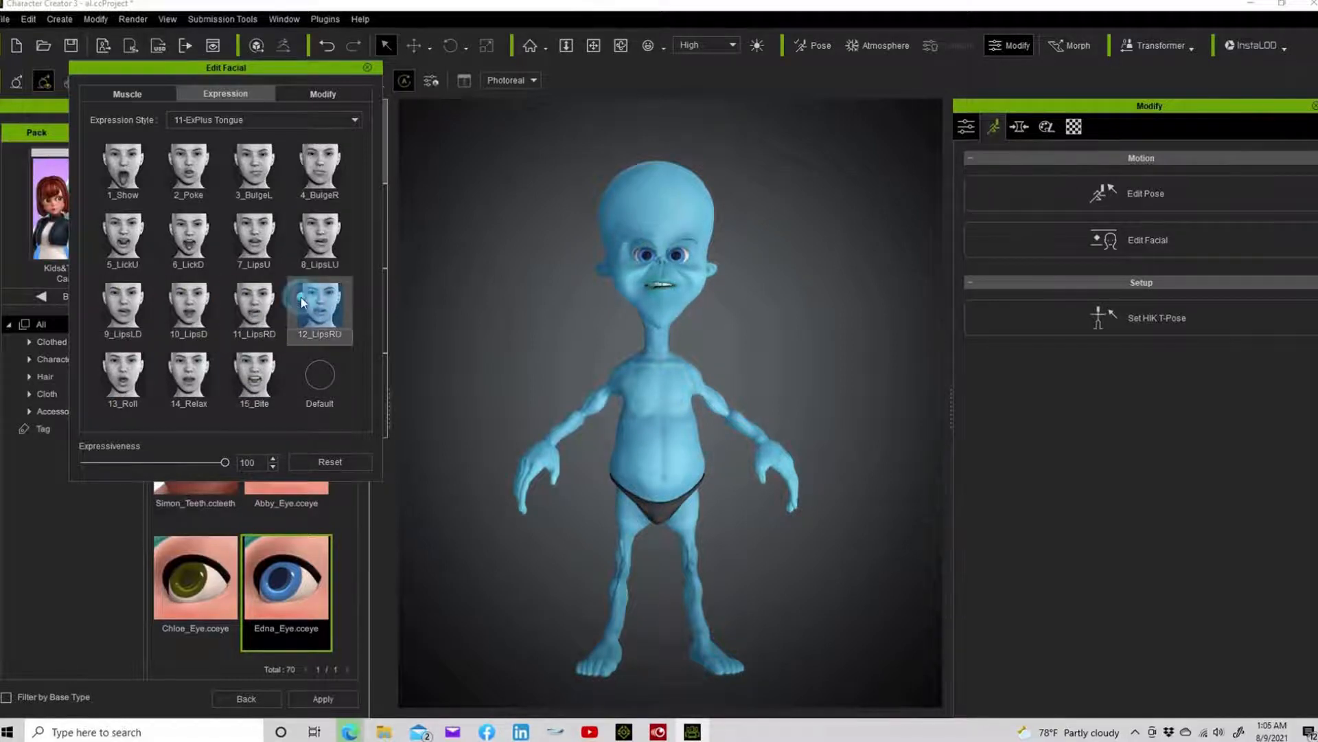
# Try out the 7_LipsU, lick, show, poke and cheek-bulge tongue presets, ending with 15_Bite
pyautogui.click(254, 247)
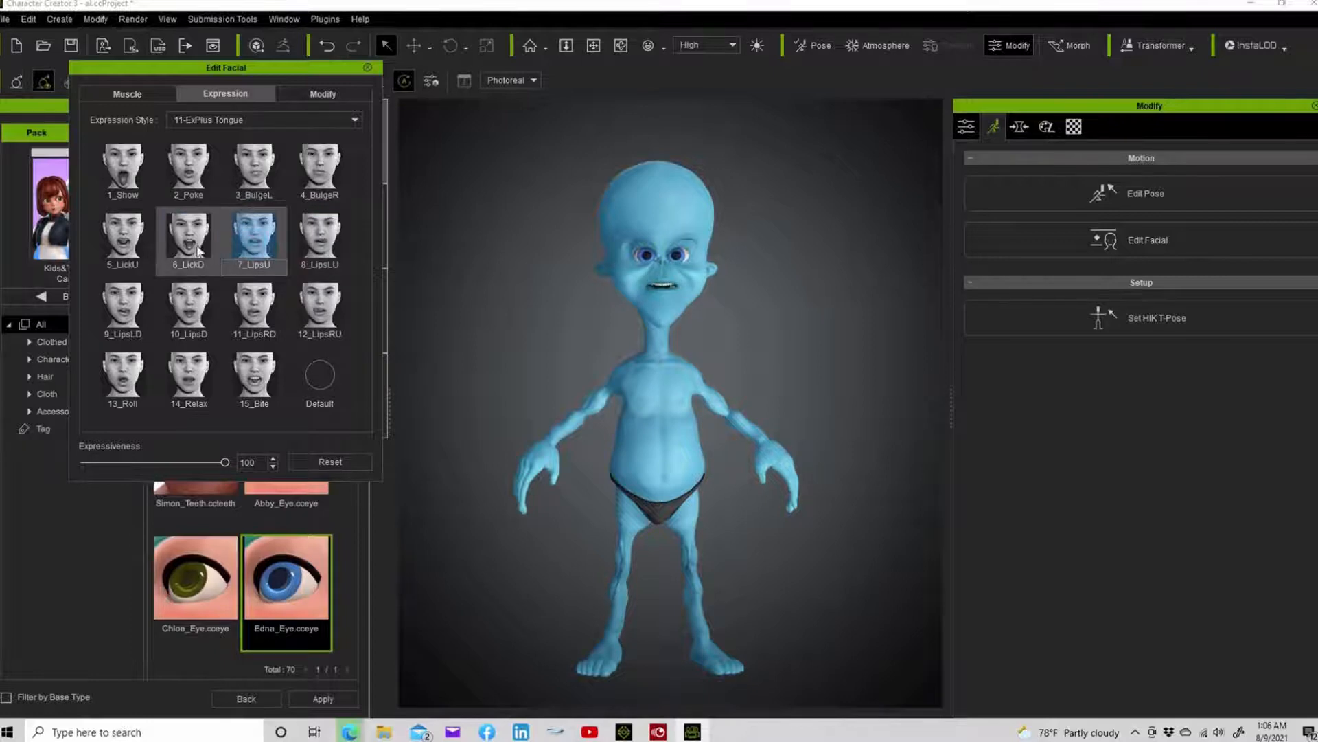
pyautogui.click(191, 241)
pyautogui.click(135, 237)
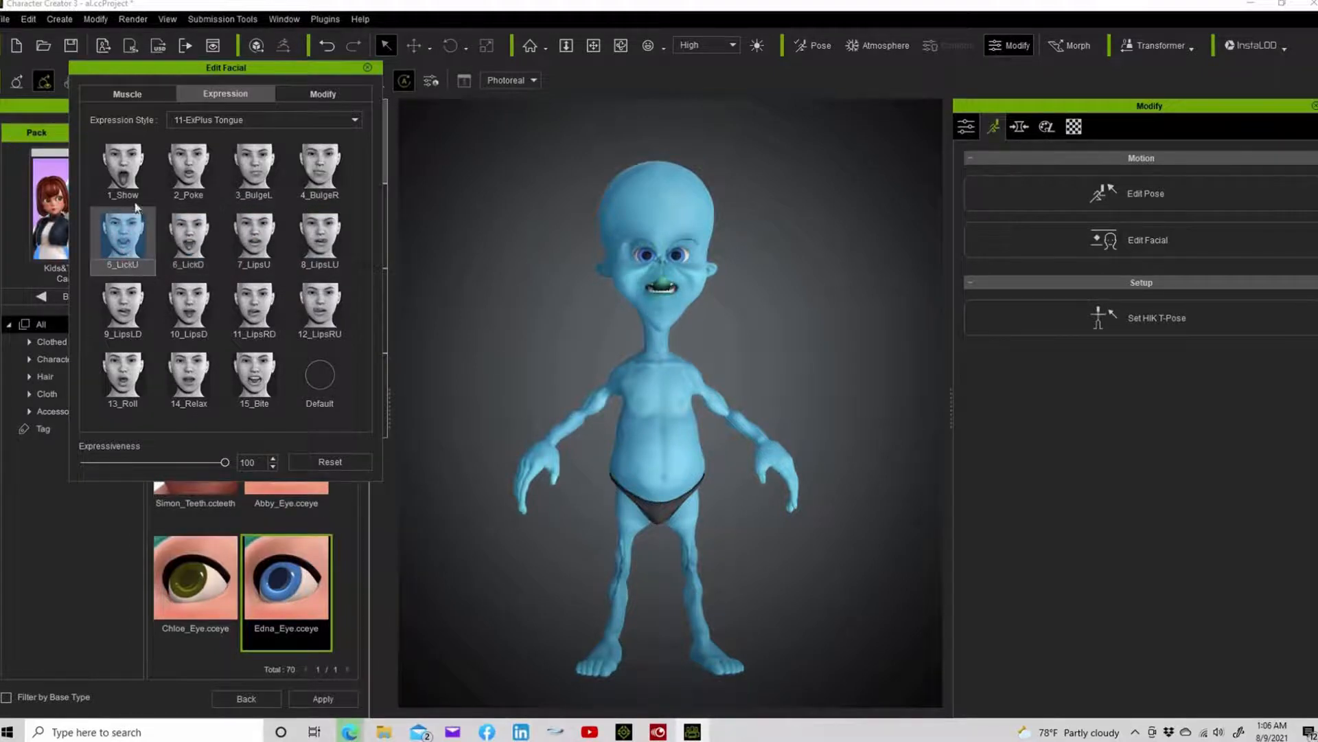
pyautogui.click(135, 164)
pyautogui.click(183, 171)
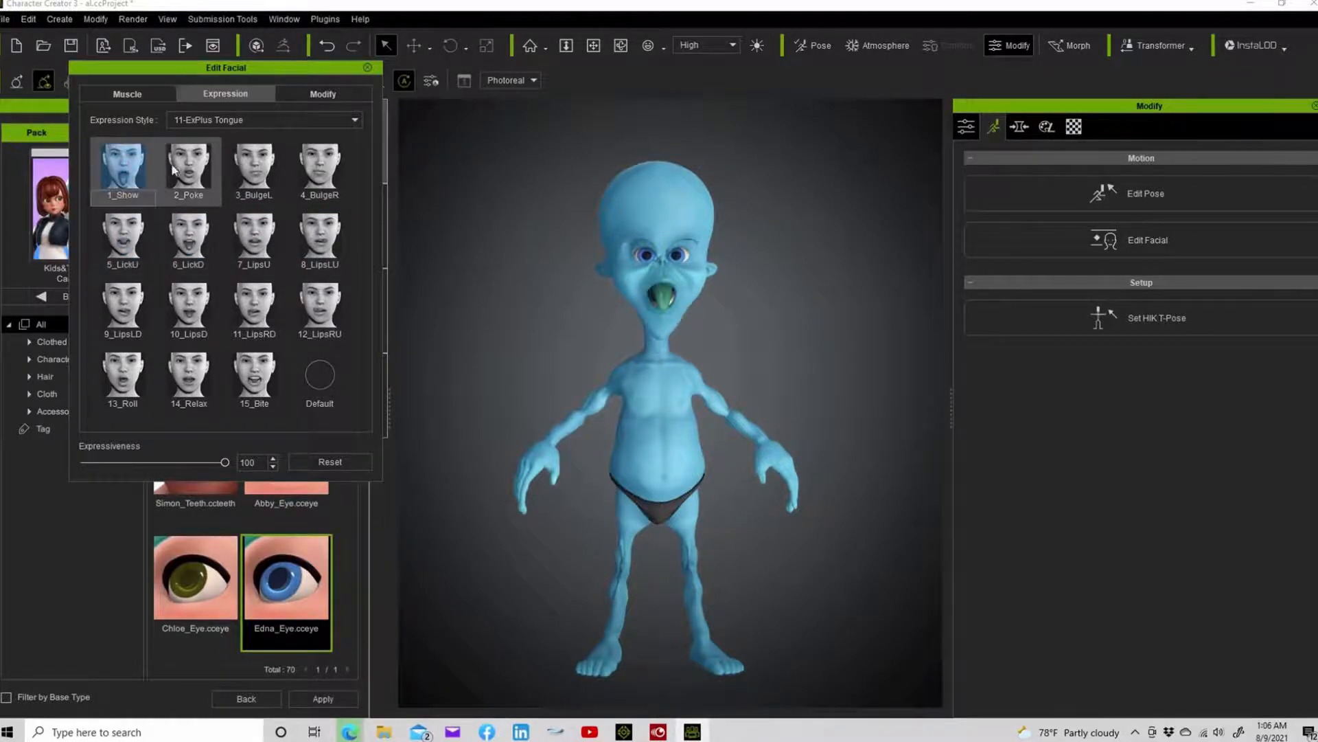
pyautogui.click(237, 165)
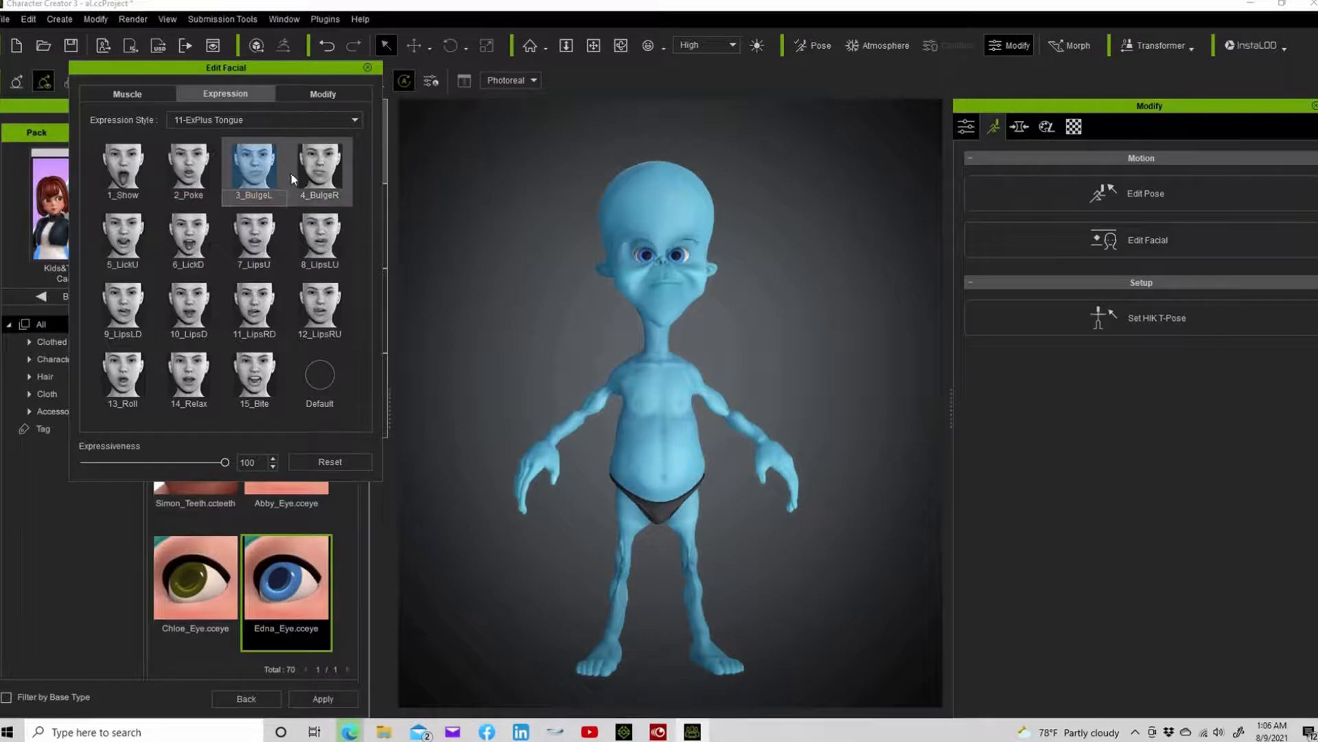
pyautogui.click(318, 168)
pyautogui.click(254, 375)
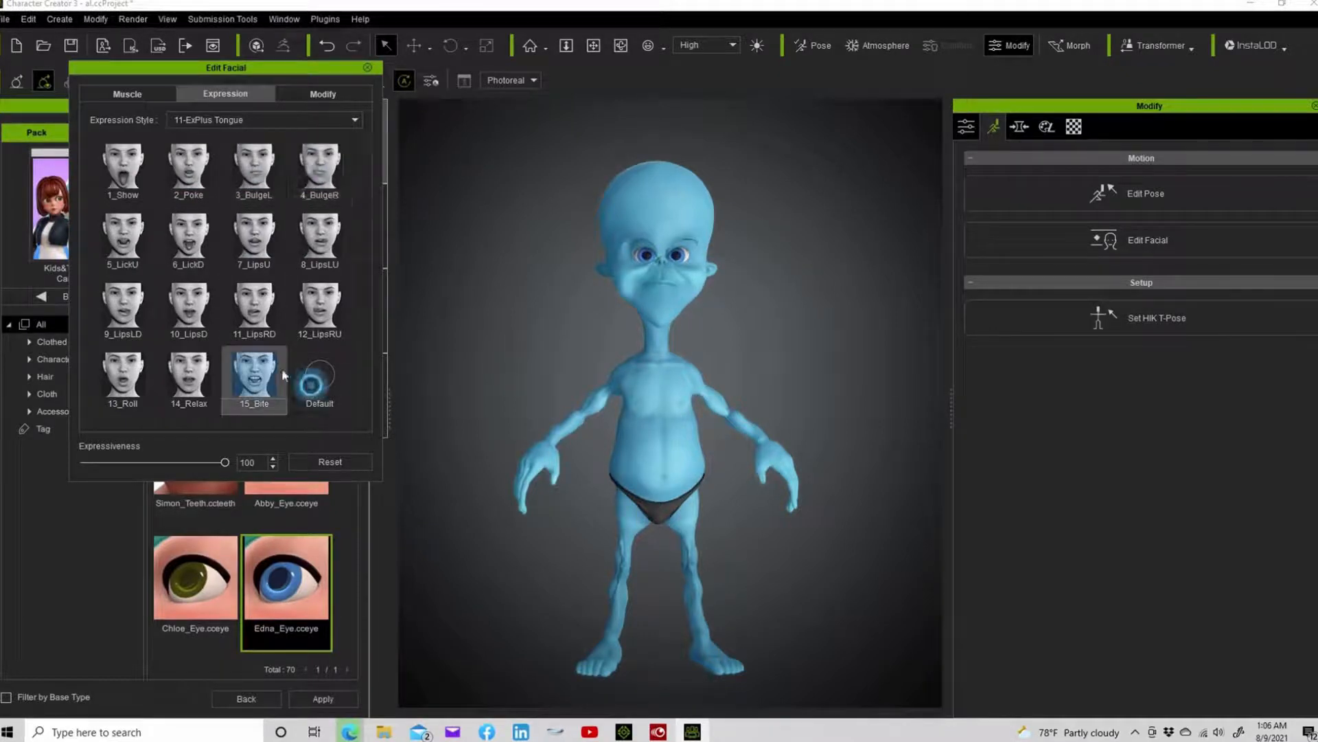
# Switch the expression style to 10-ExPlus Fear Surprise and try several of its fear and surprise presets on the face
pyautogui.click(295, 120)
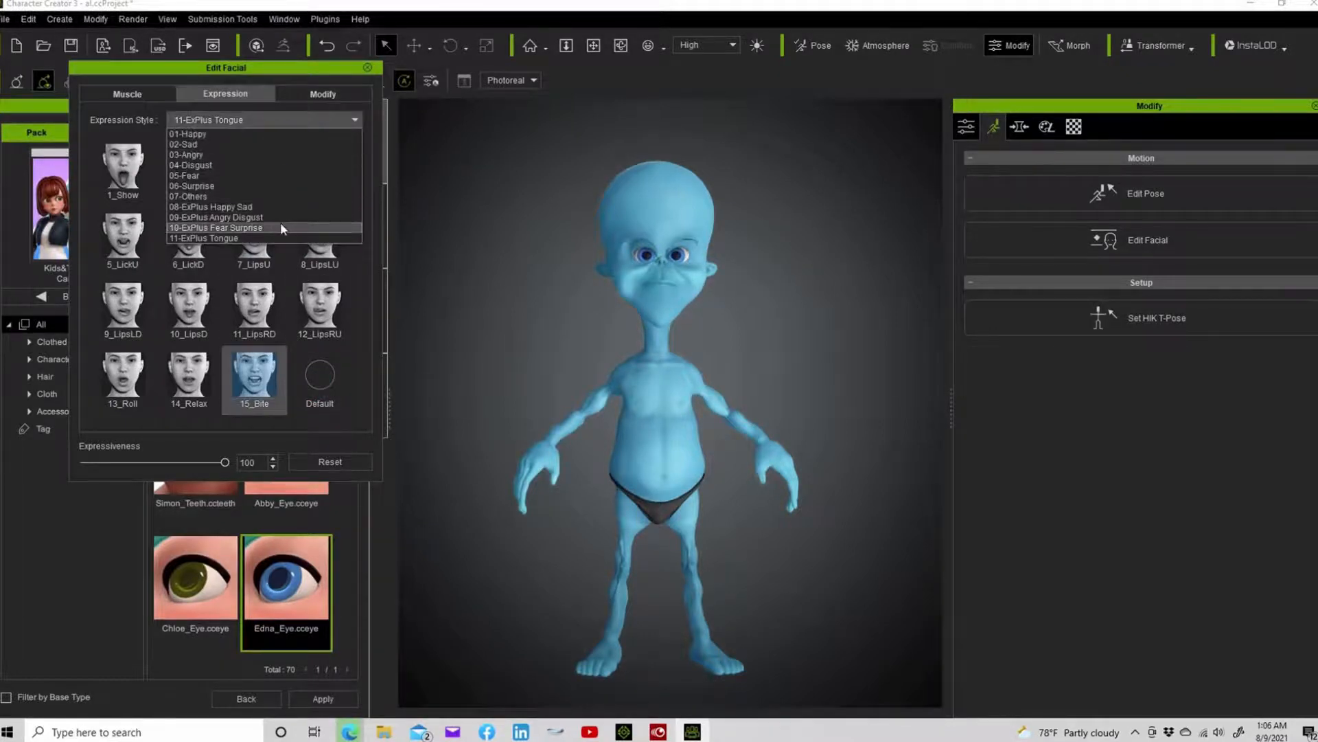
pyautogui.click(280, 227)
pyautogui.click(252, 388)
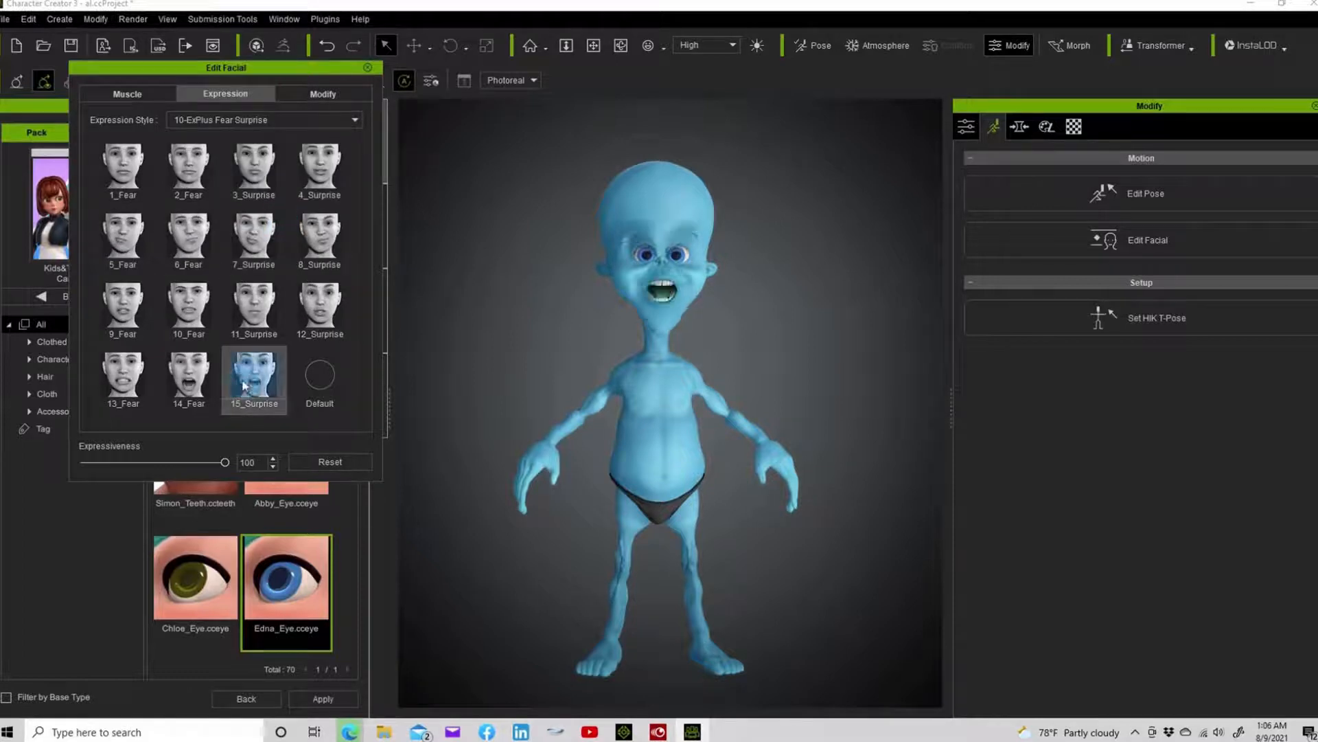
pyautogui.click(210, 371)
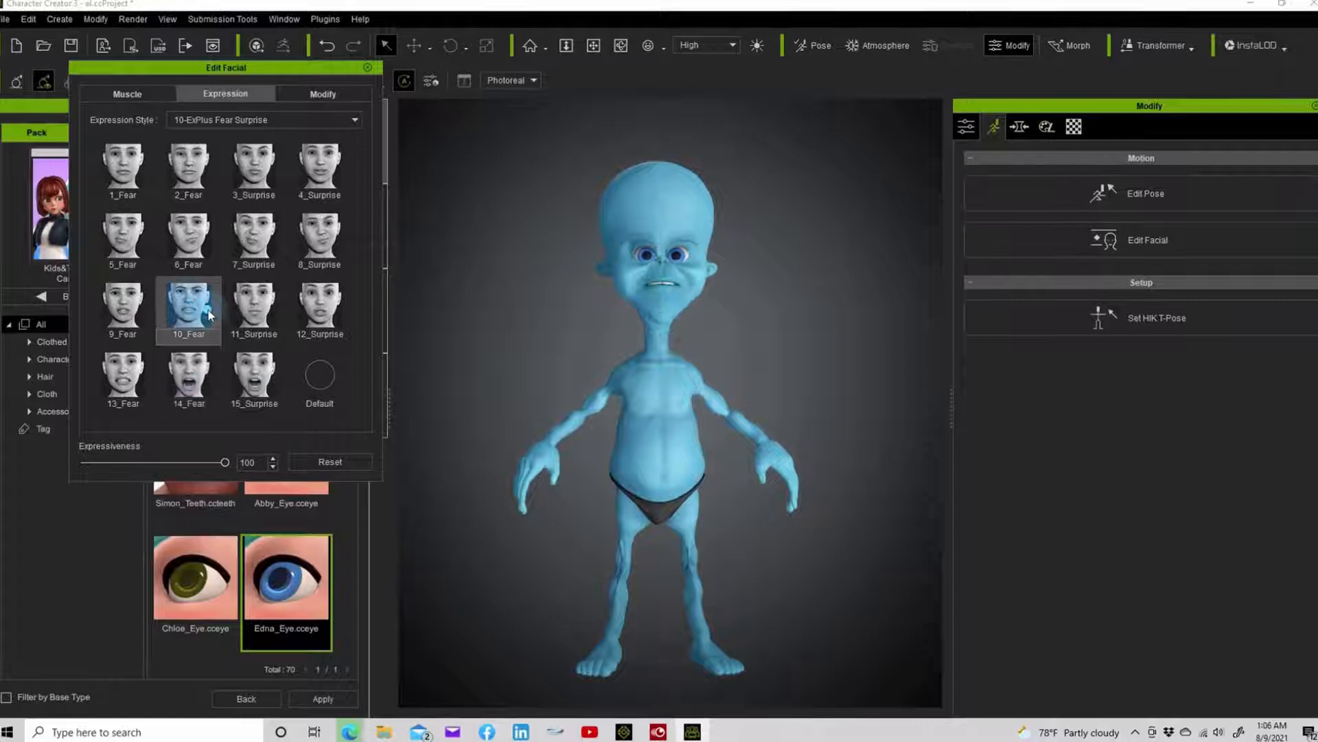
pyautogui.click(125, 328)
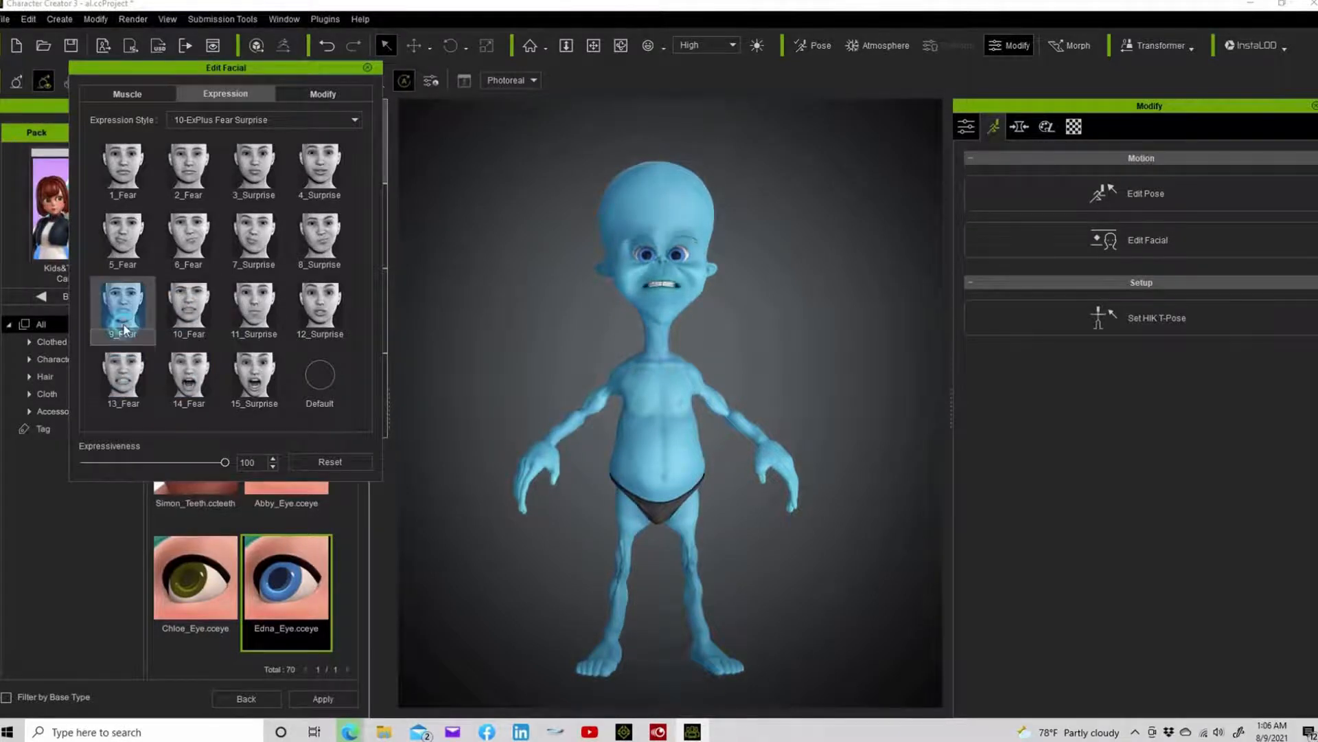
pyautogui.click(190, 307)
pyautogui.click(254, 307)
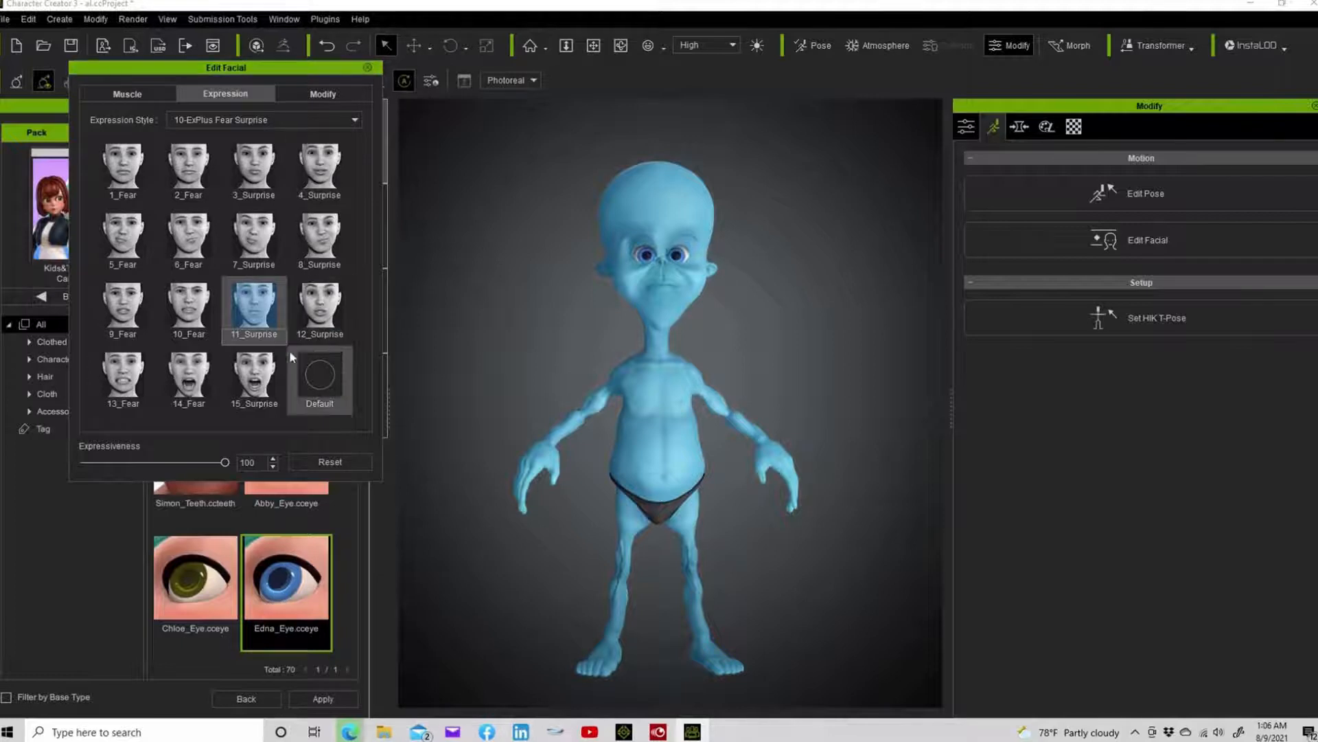
# Restore the Default facial expression, close the Edit Facial window and inspect the avatar from different angles
pyautogui.click(317, 375)
pyautogui.click(370, 68)
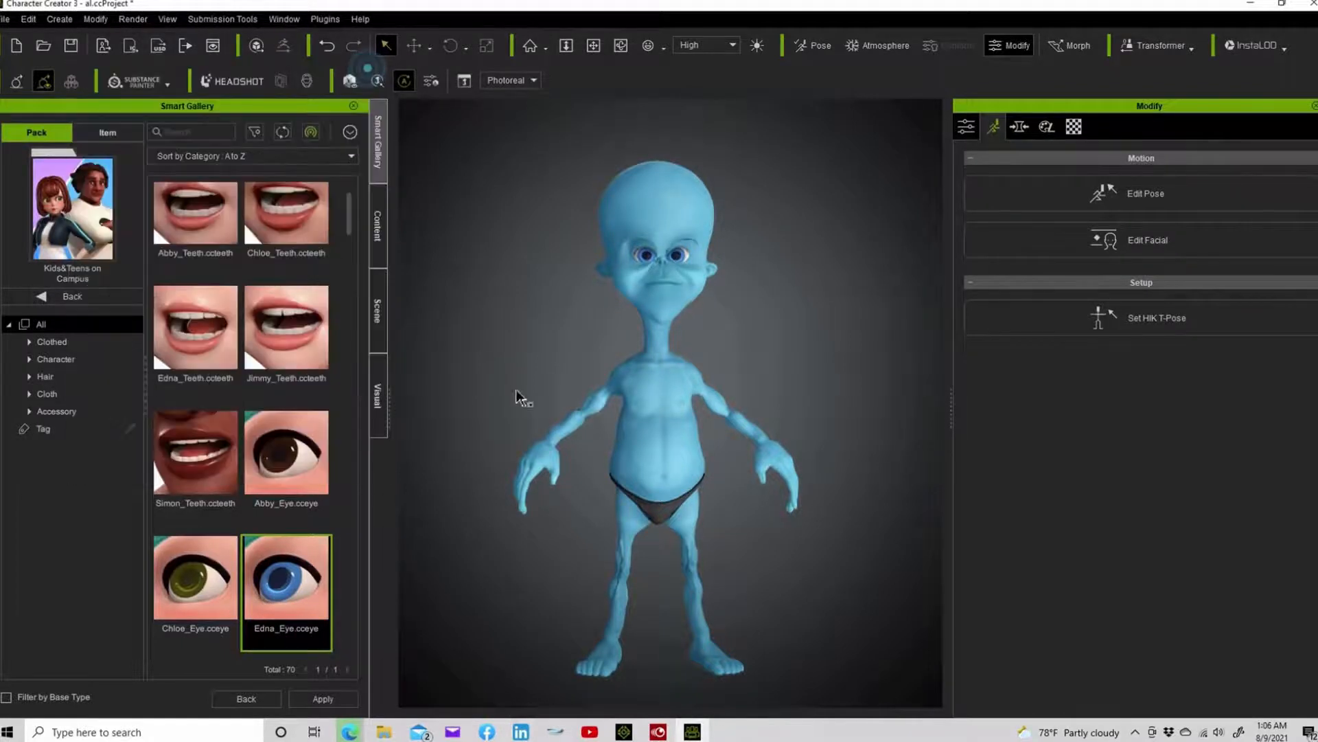
pyautogui.click(620, 46)
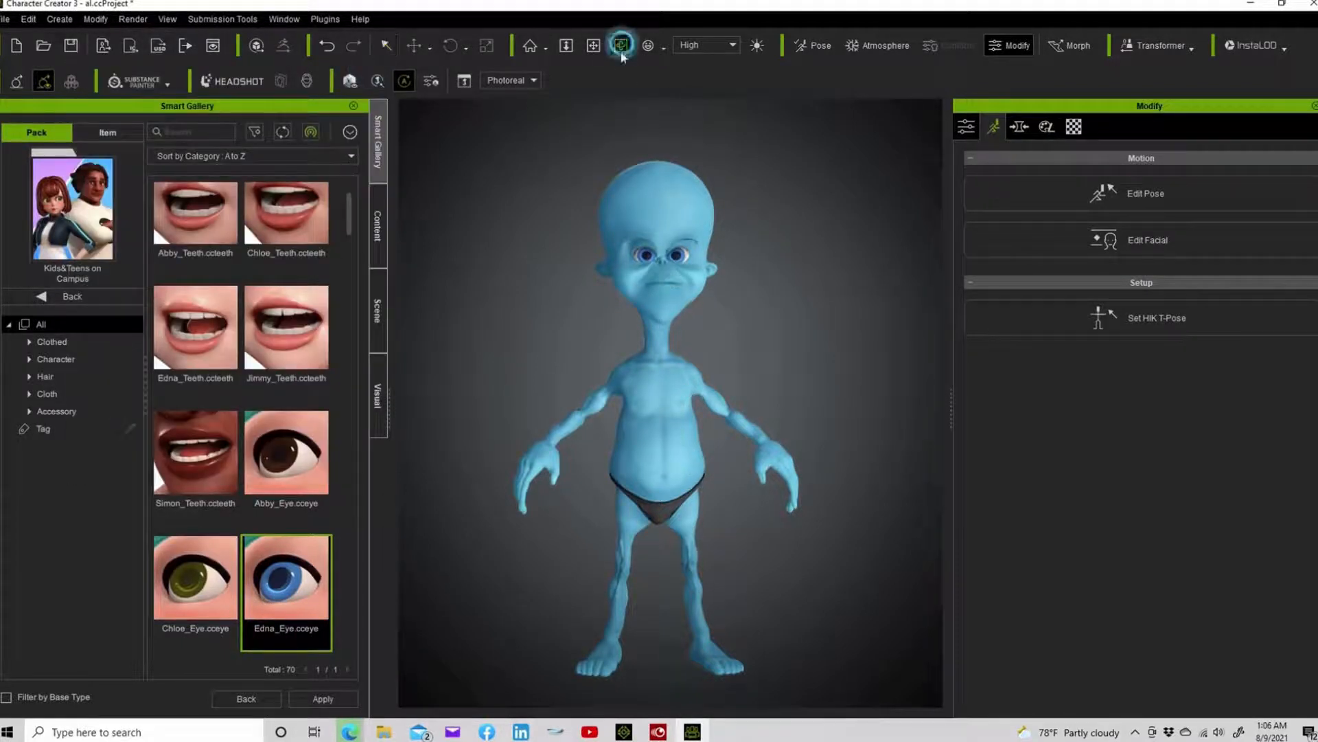
pyautogui.moveTo(684, 410); pyautogui.dragTo(915, 364)
pyautogui.moveTo(1075, 365); pyautogui.dragTo(942, 361)
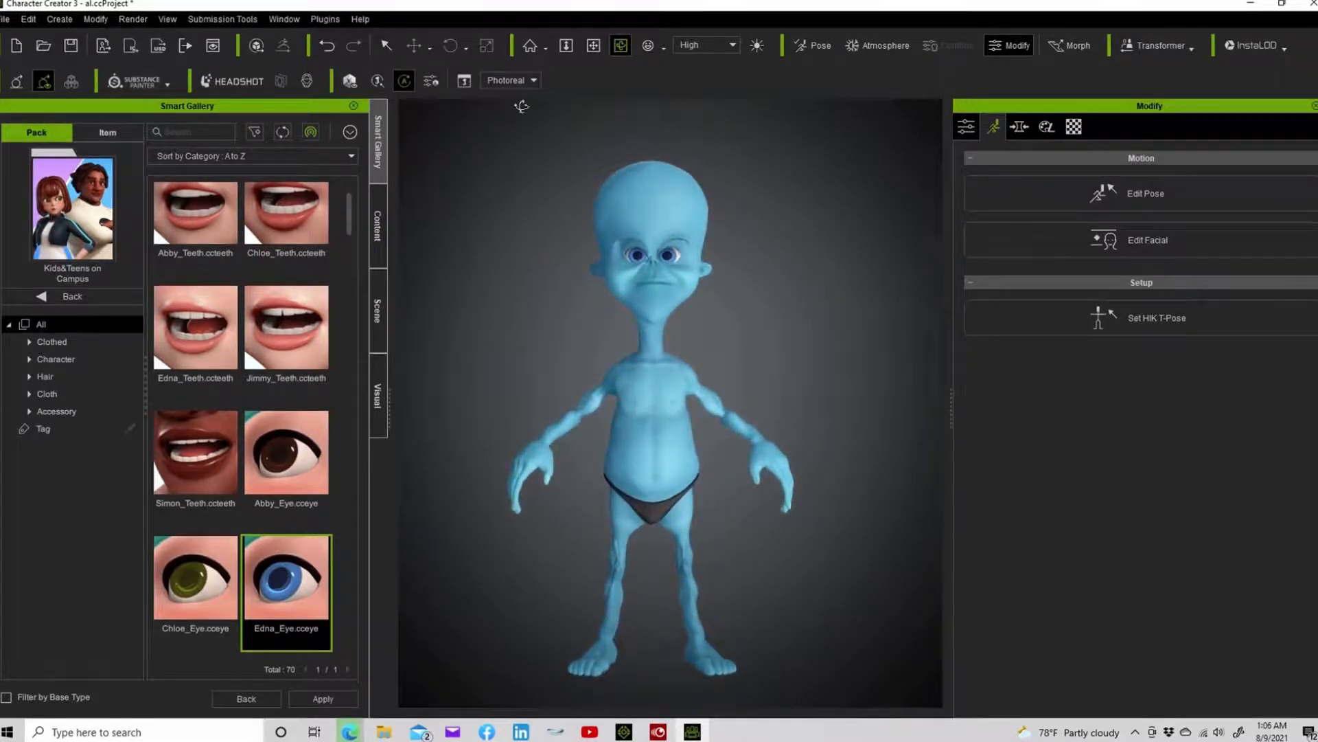
# Adjust the underwear bottoms' Base Color texture to hue 14 and brightness about -91
pyautogui.click(384, 46)
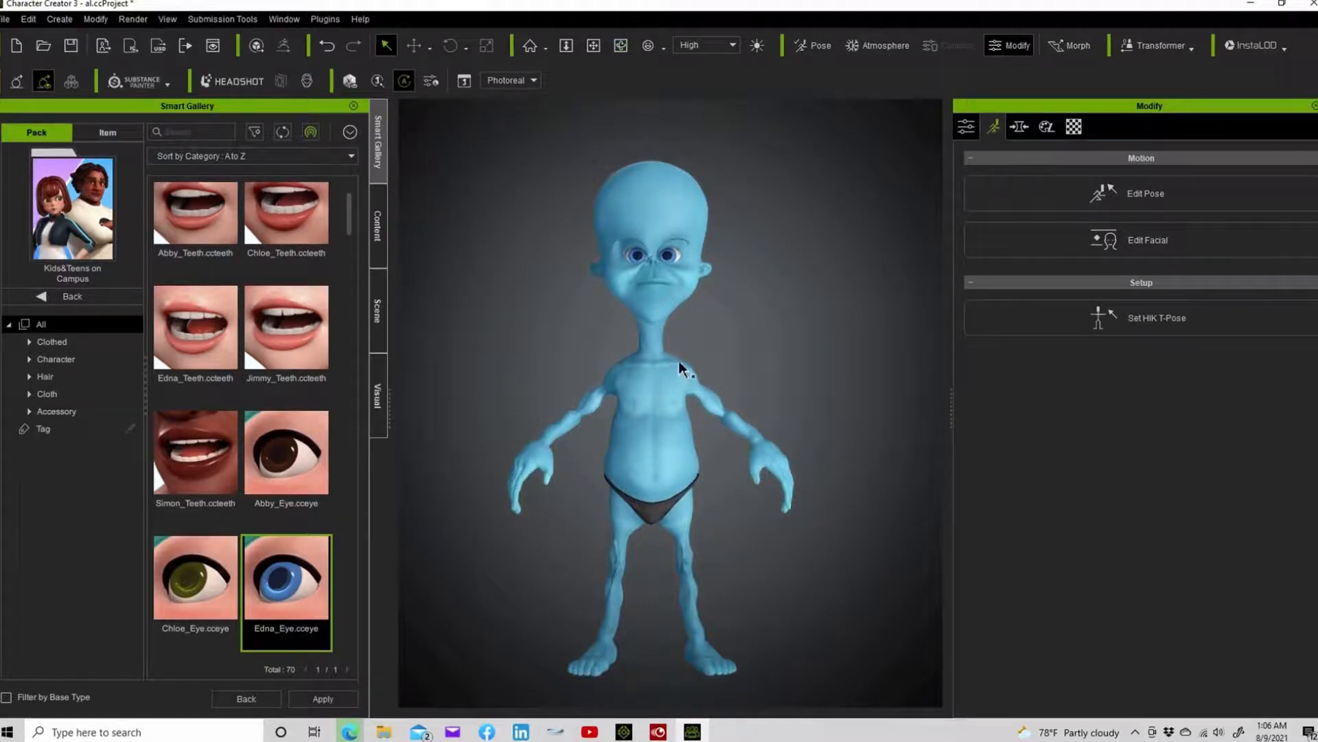
pyautogui.click(648, 513)
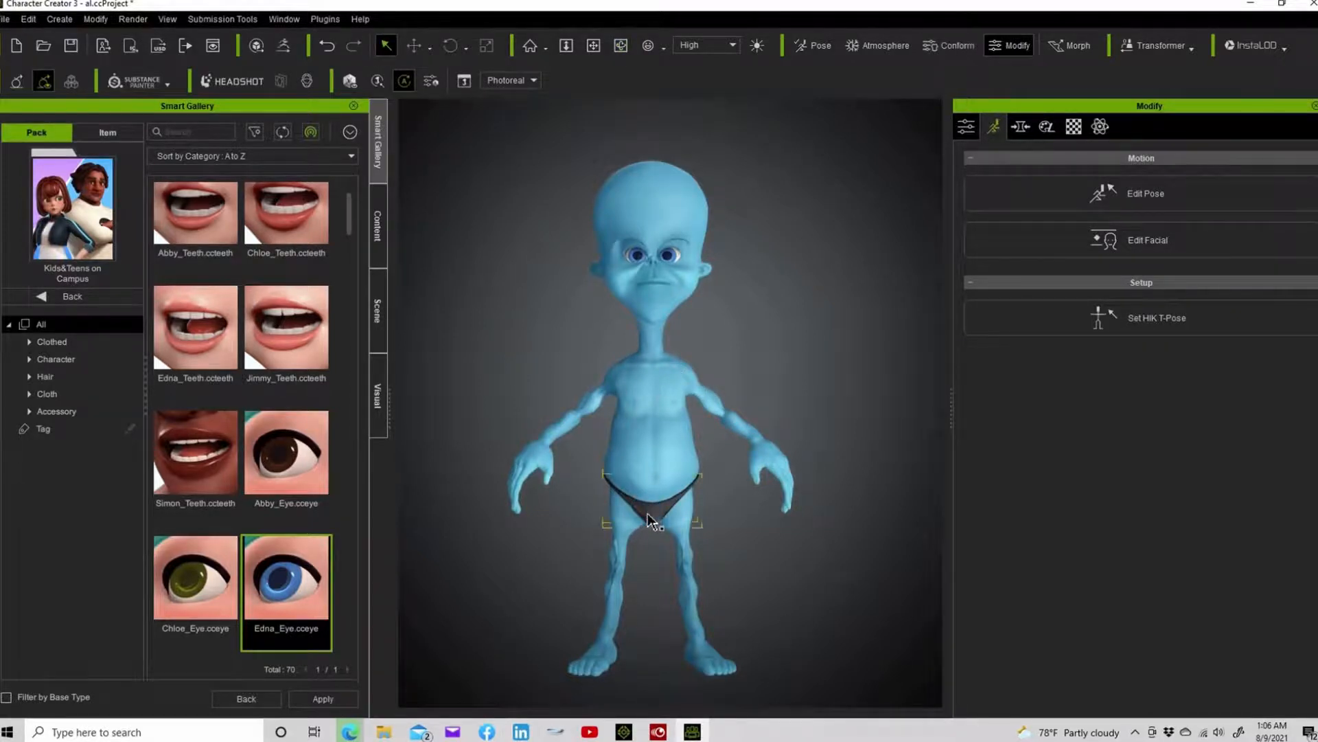
pyautogui.click(1074, 126)
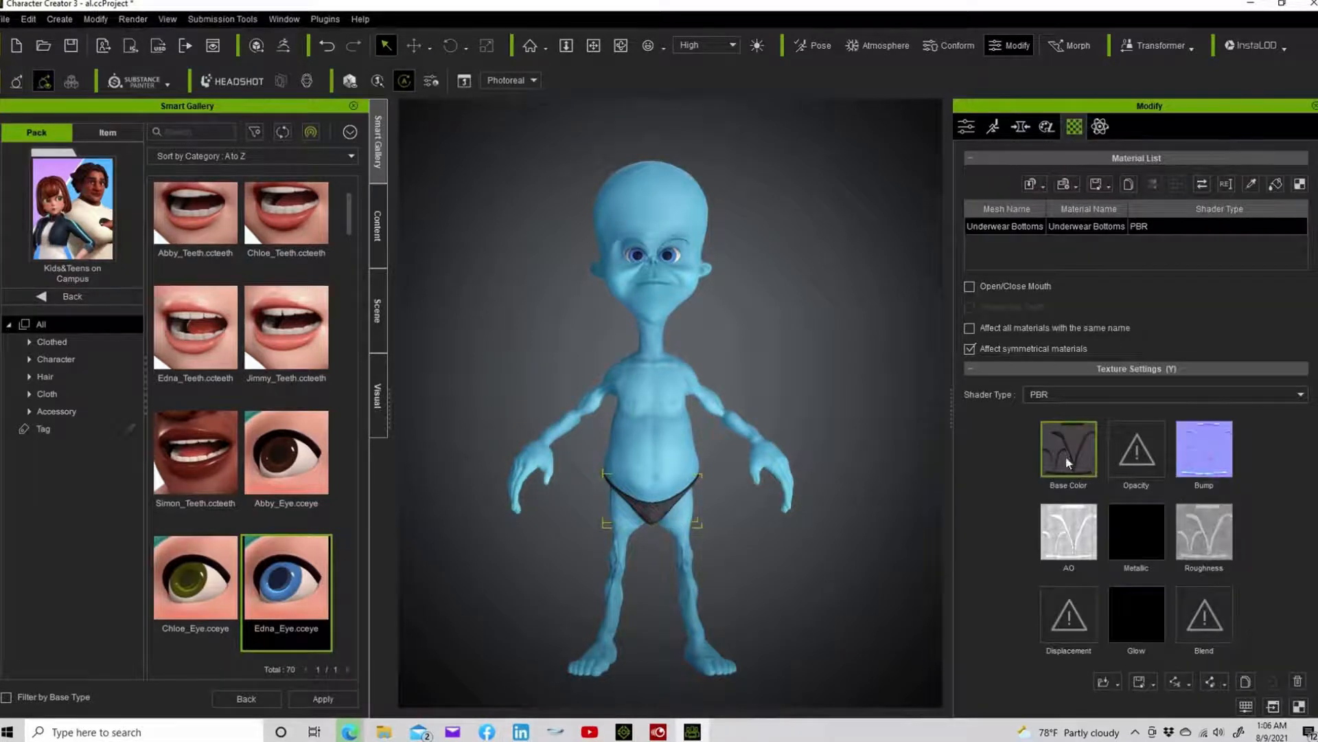
pyautogui.rightClick(1052, 443)
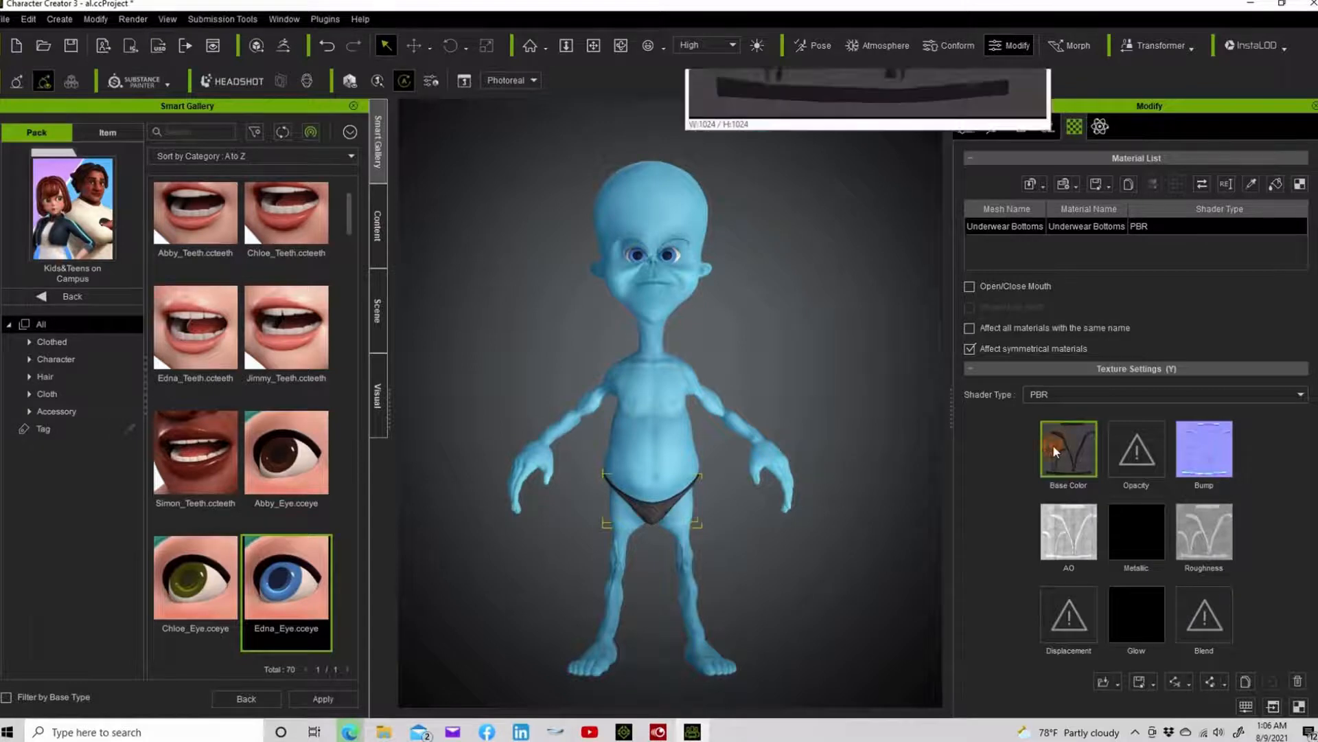
pyautogui.click(1083, 558)
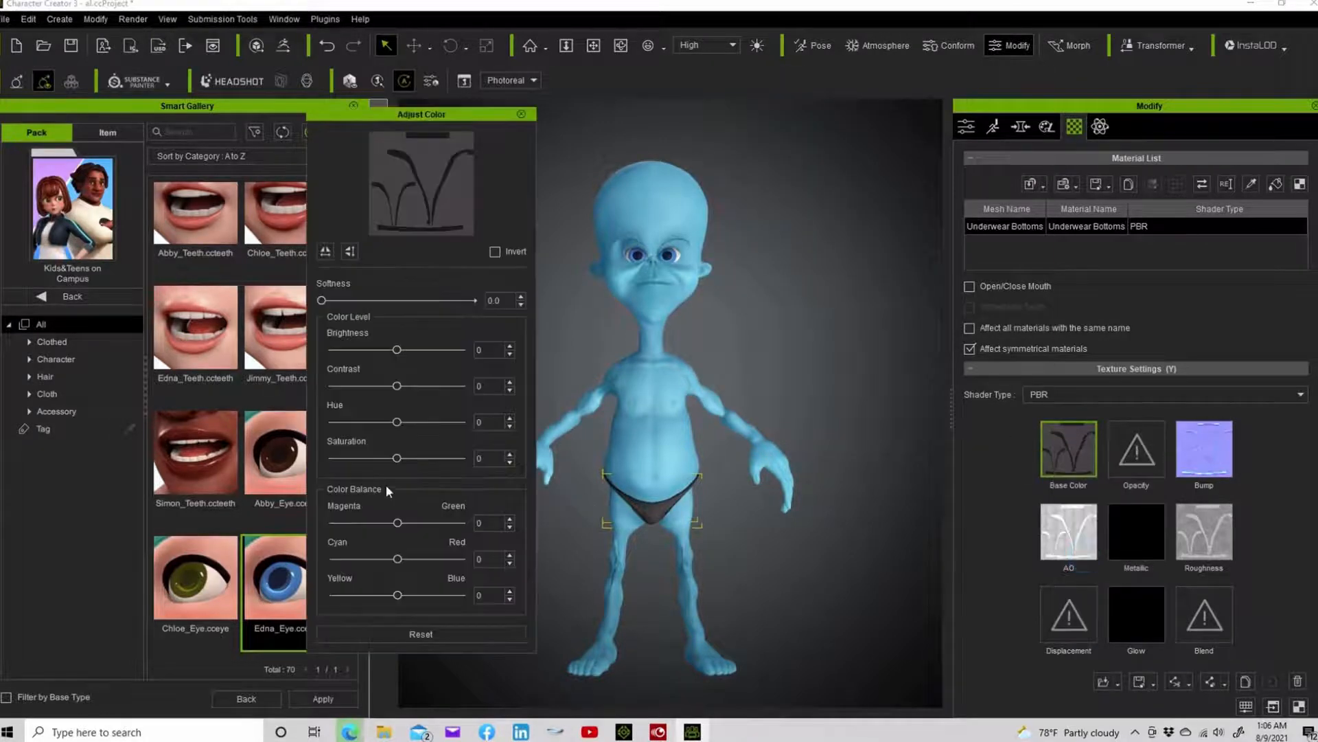
pyautogui.moveTo(397, 422); pyautogui.dragTo(364, 422)
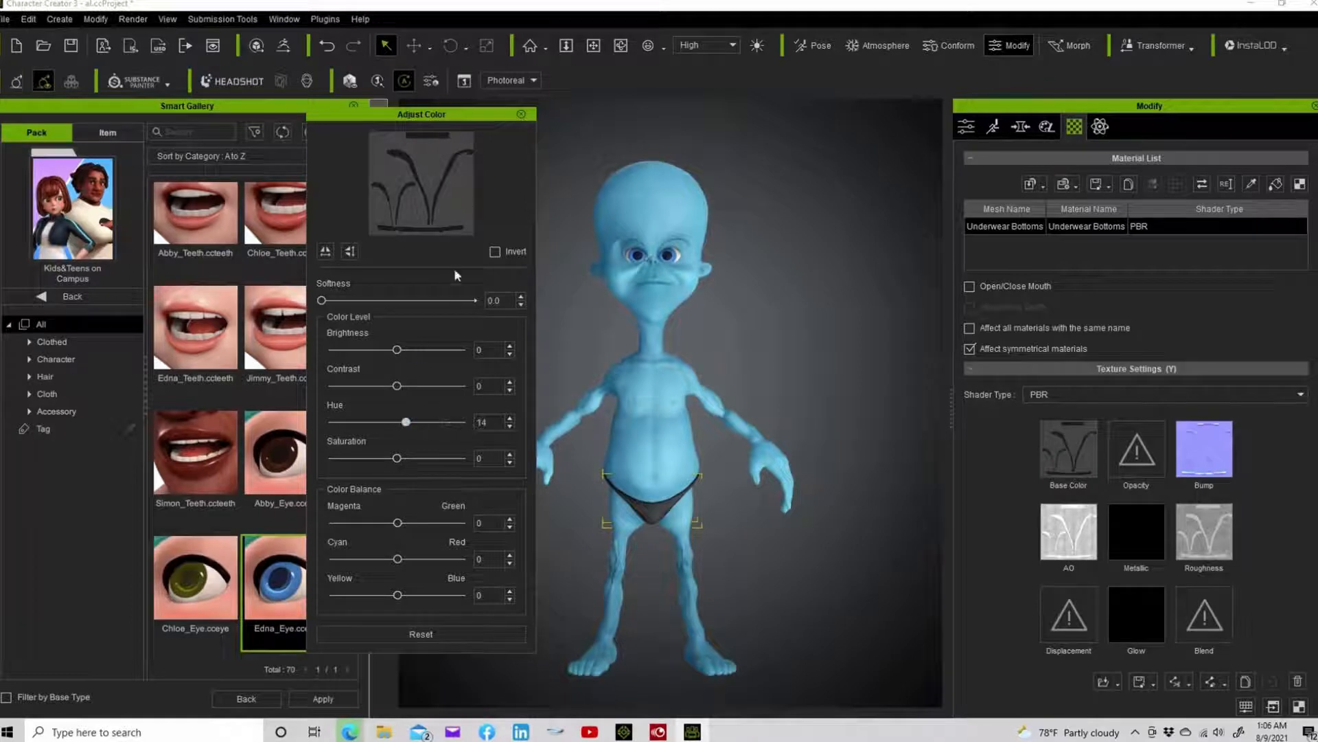
pyautogui.moveTo(401, 349); pyautogui.dragTo(371, 352)
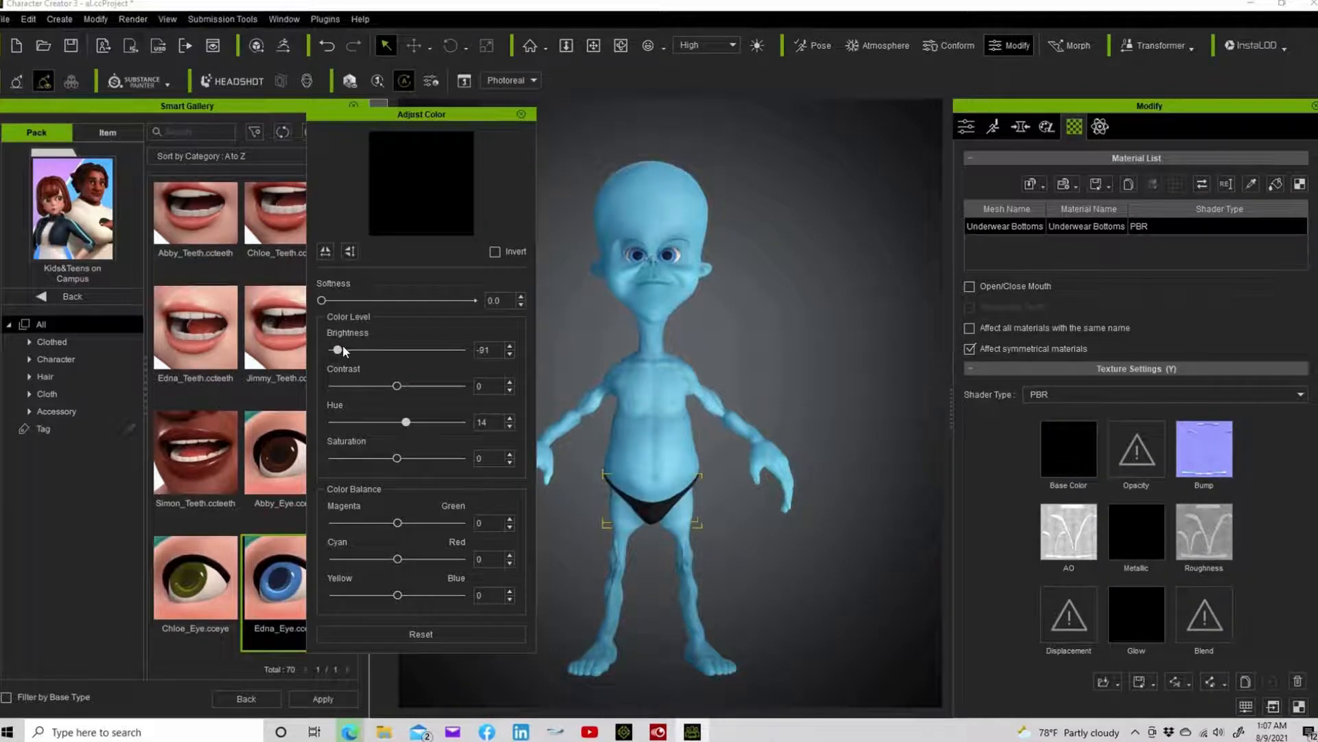
pyautogui.click(521, 114)
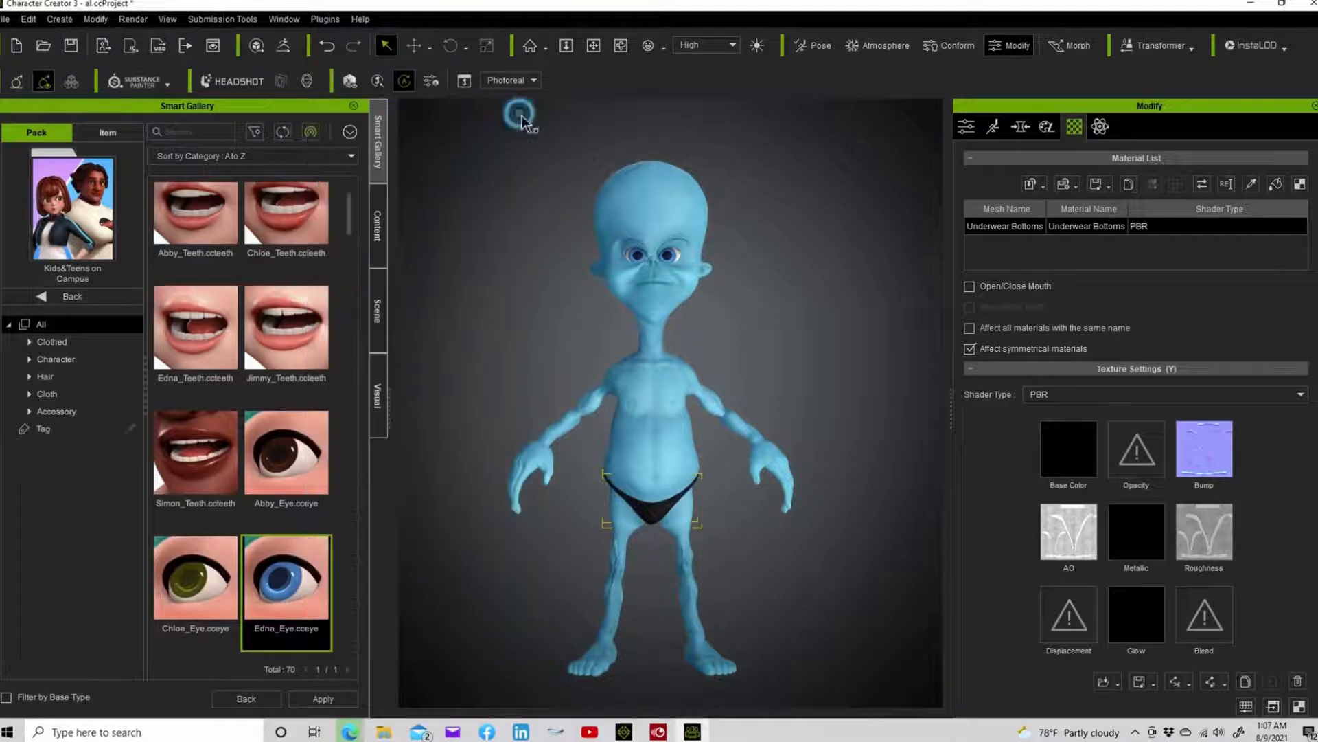
# Show the avatar's Headshot Brow morphs and set Brow Height to 100
pyautogui.click(620, 45)
pyautogui.moveTo(632, 386); pyautogui.dragTo(585, 422)
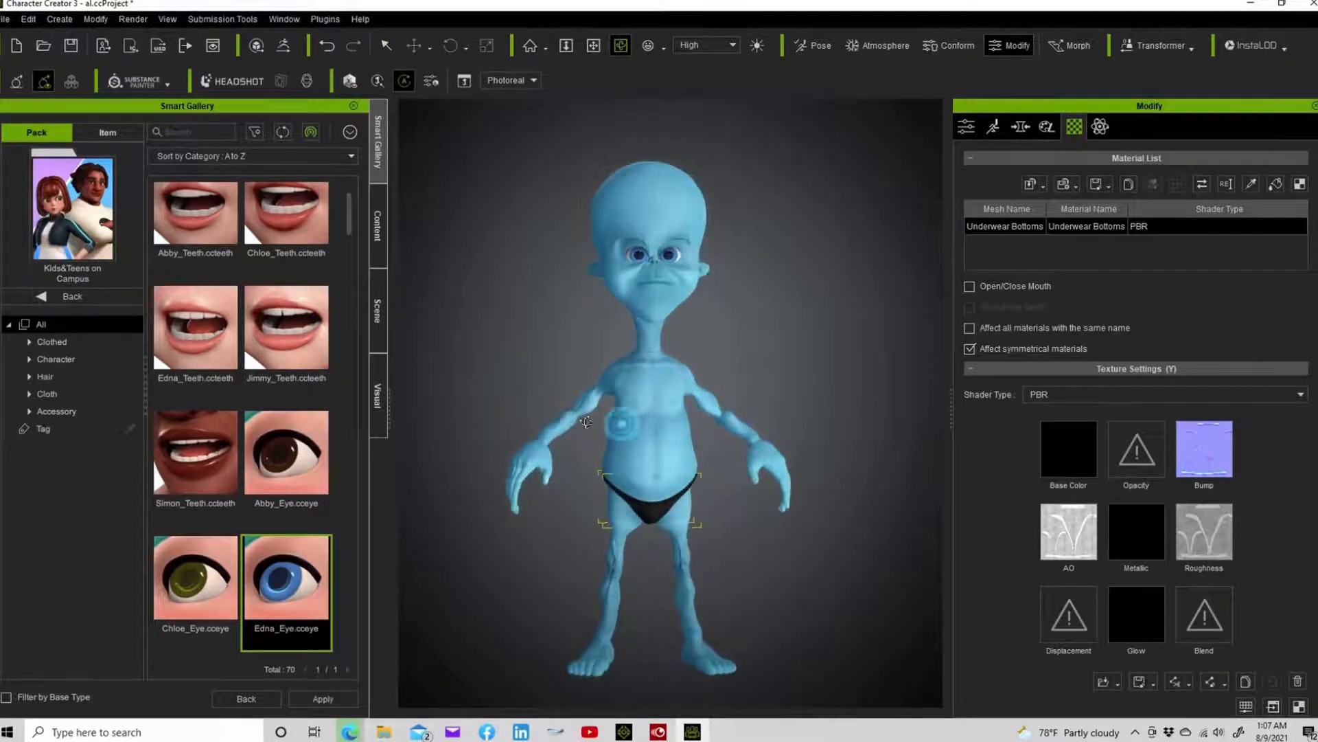
pyautogui.click(1020, 126)
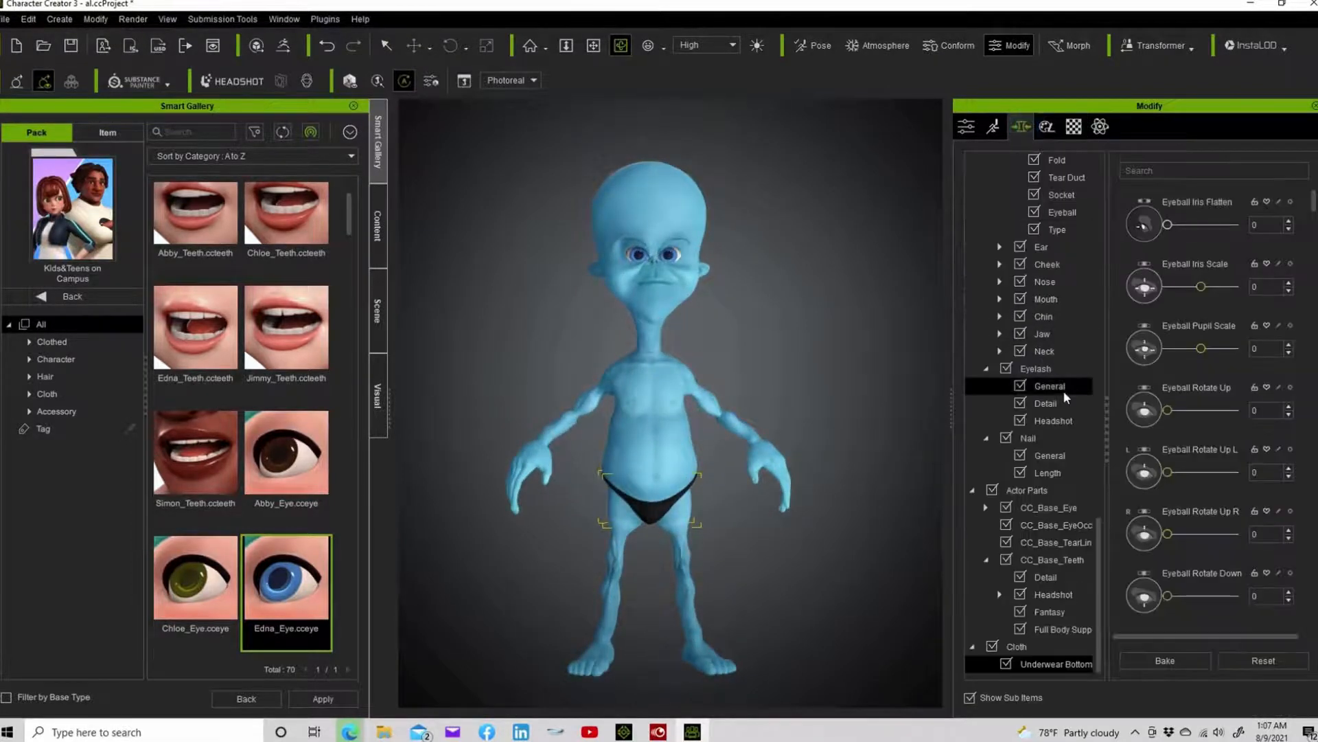
pyautogui.scroll(3, 1040, 282)
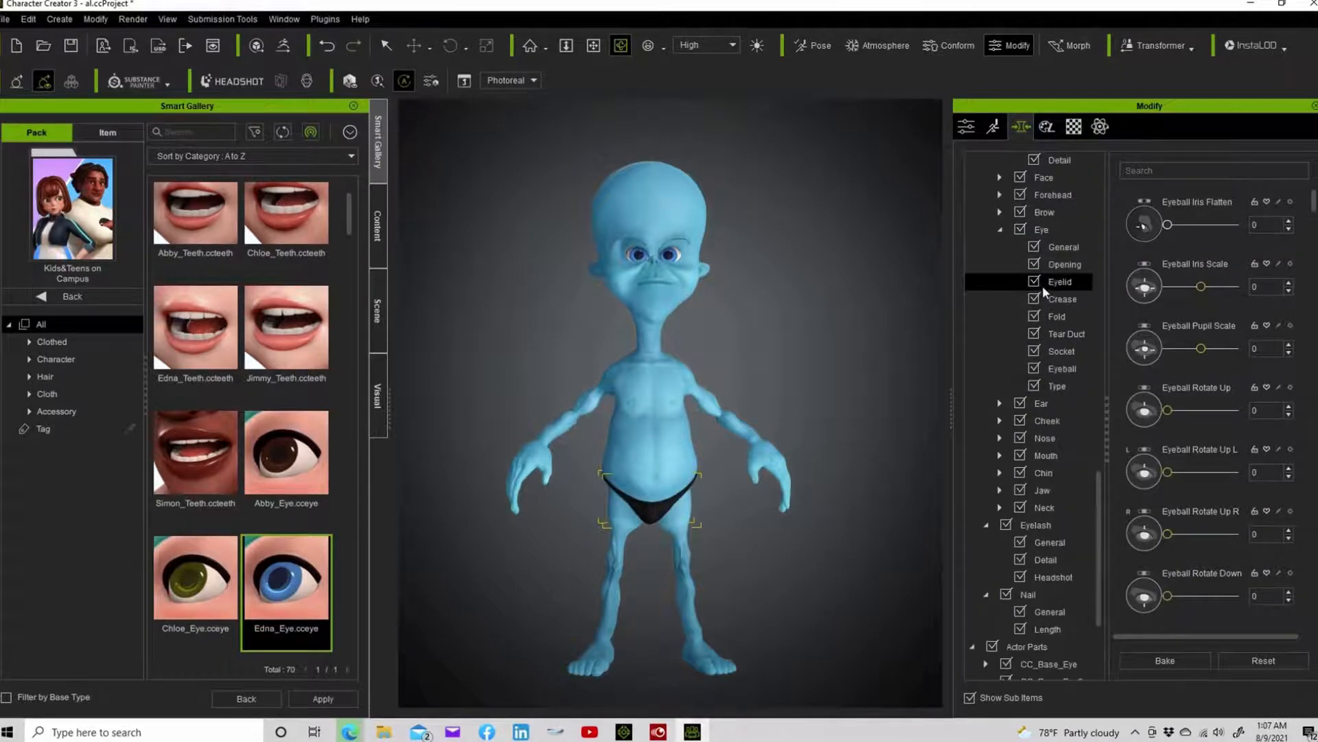
pyautogui.scroll(7, 1042, 286)
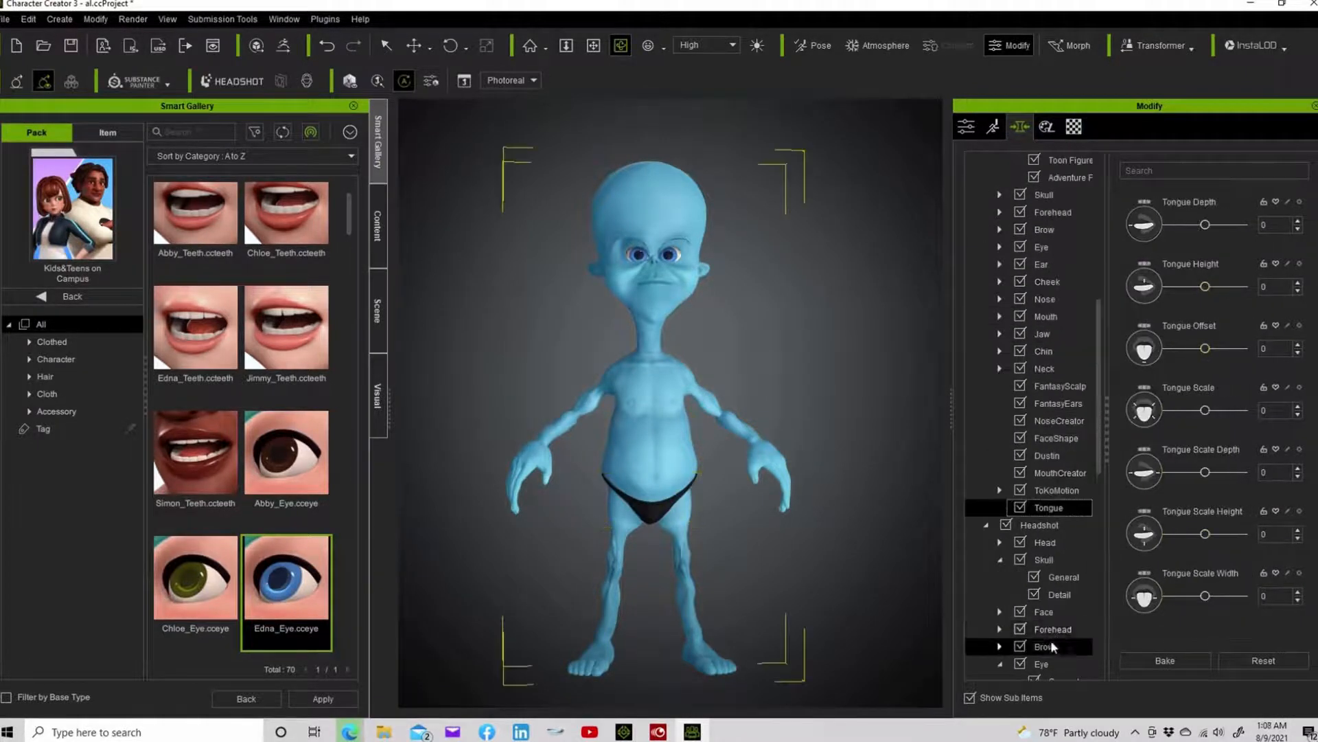
pyautogui.click(1051, 641)
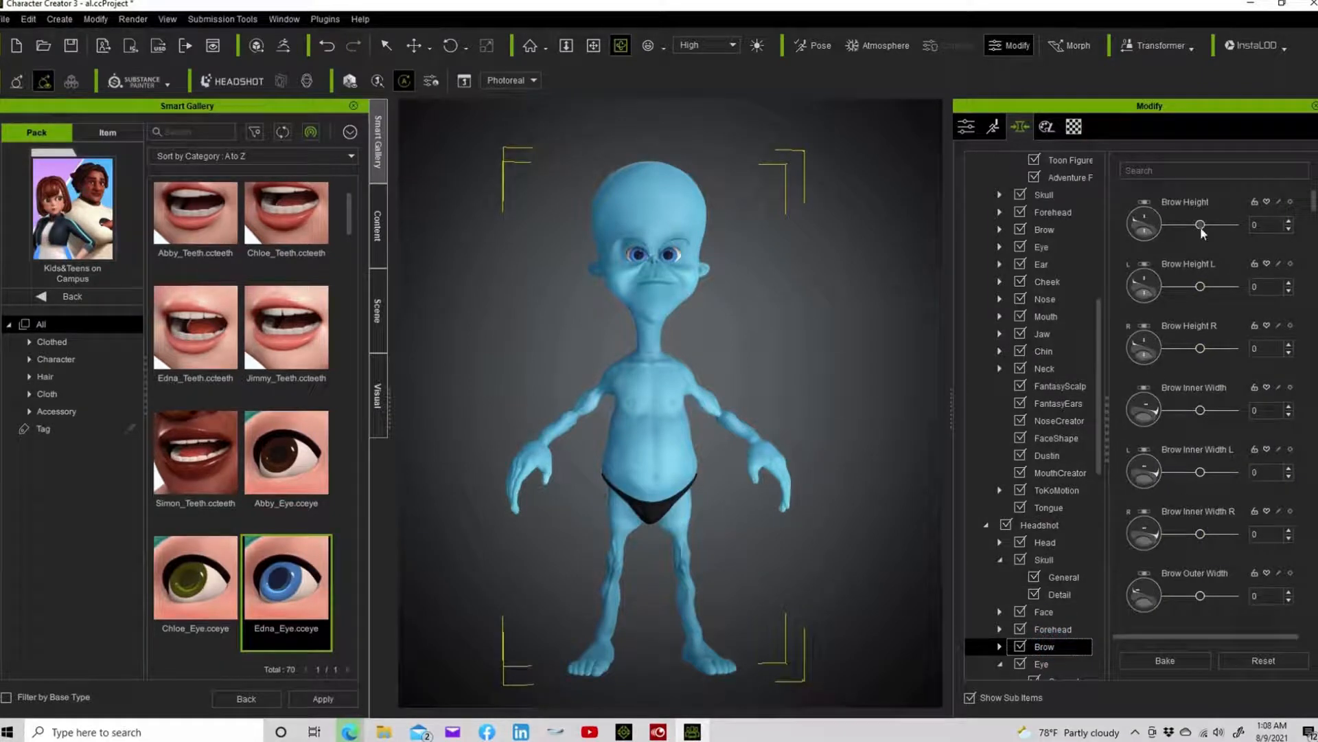
pyautogui.moveTo(1200, 227); pyautogui.dragTo(1213, 223)
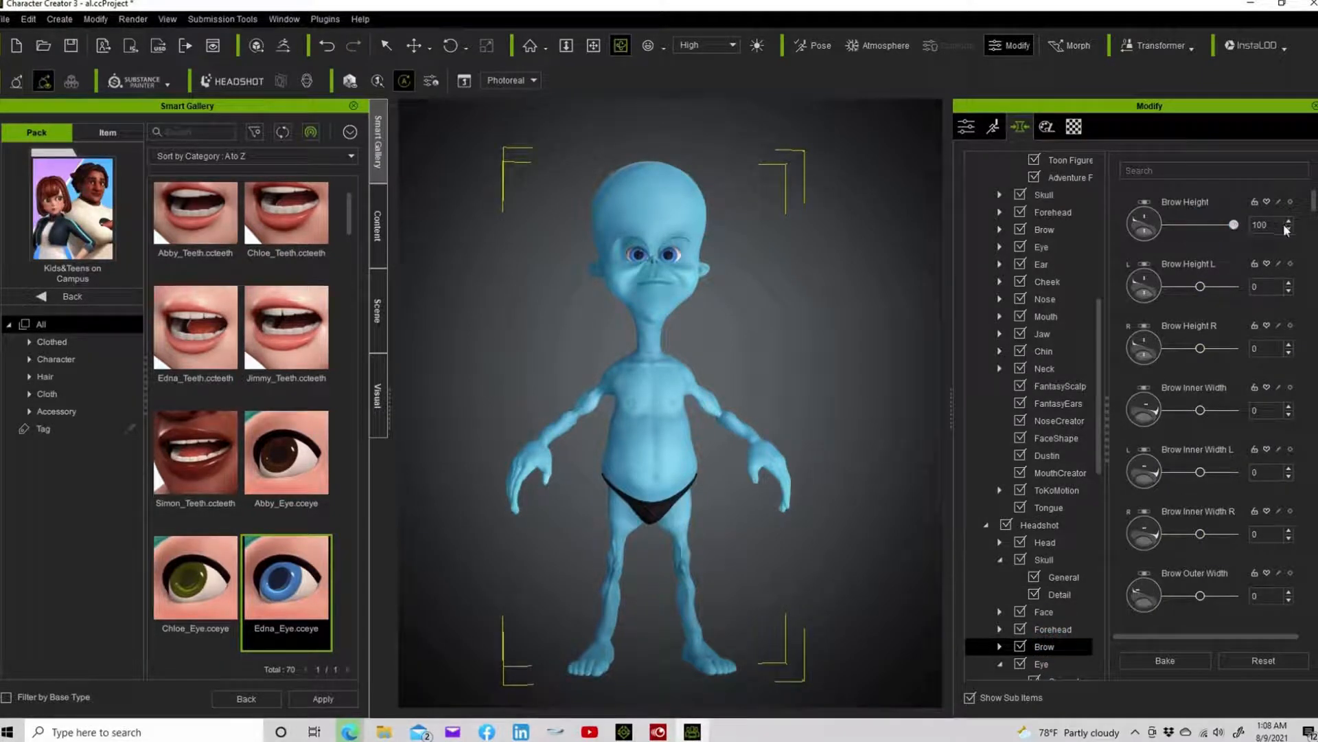
# Bake the Brow Height morph six times, setting it to 100 again after each bake
pyautogui.click(1166, 660)
pyautogui.moveTo(1200, 227); pyautogui.dragTo(1236, 225)
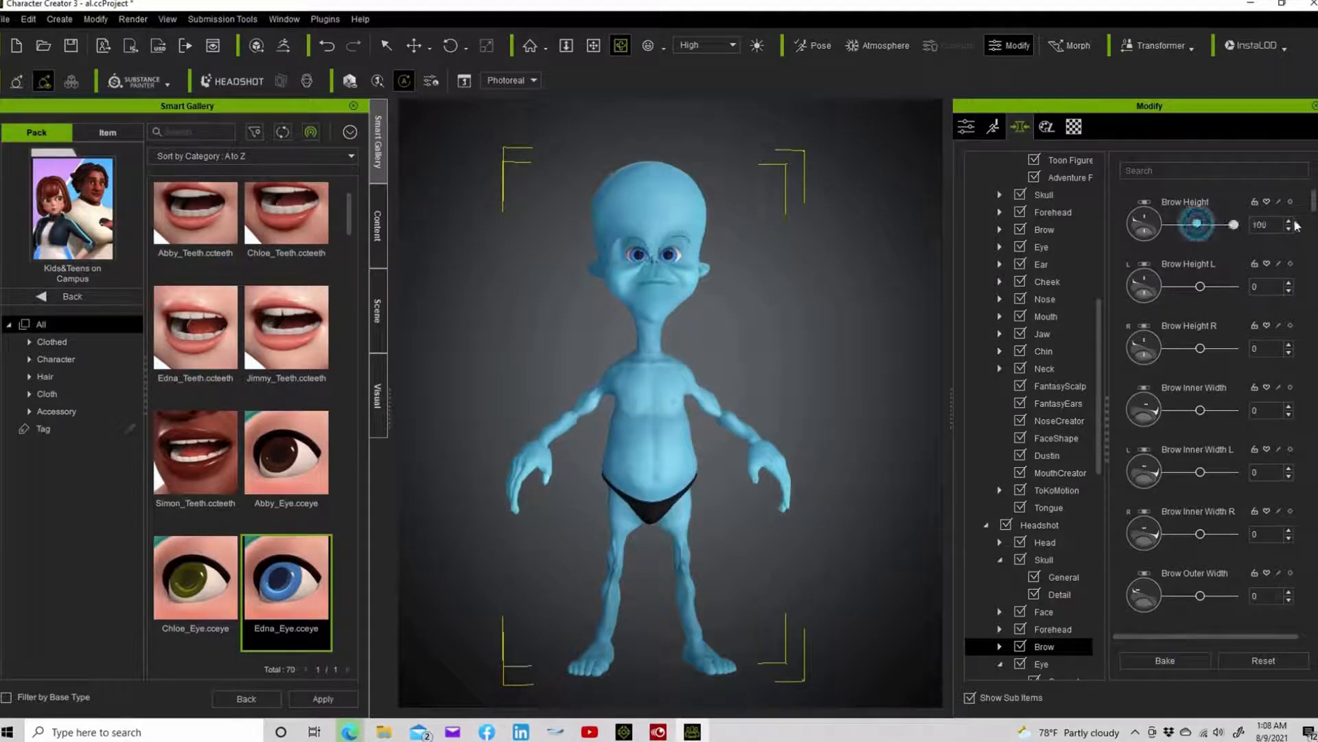
pyautogui.click(1146, 660)
pyautogui.moveTo(1200, 225); pyautogui.dragTo(1234, 226)
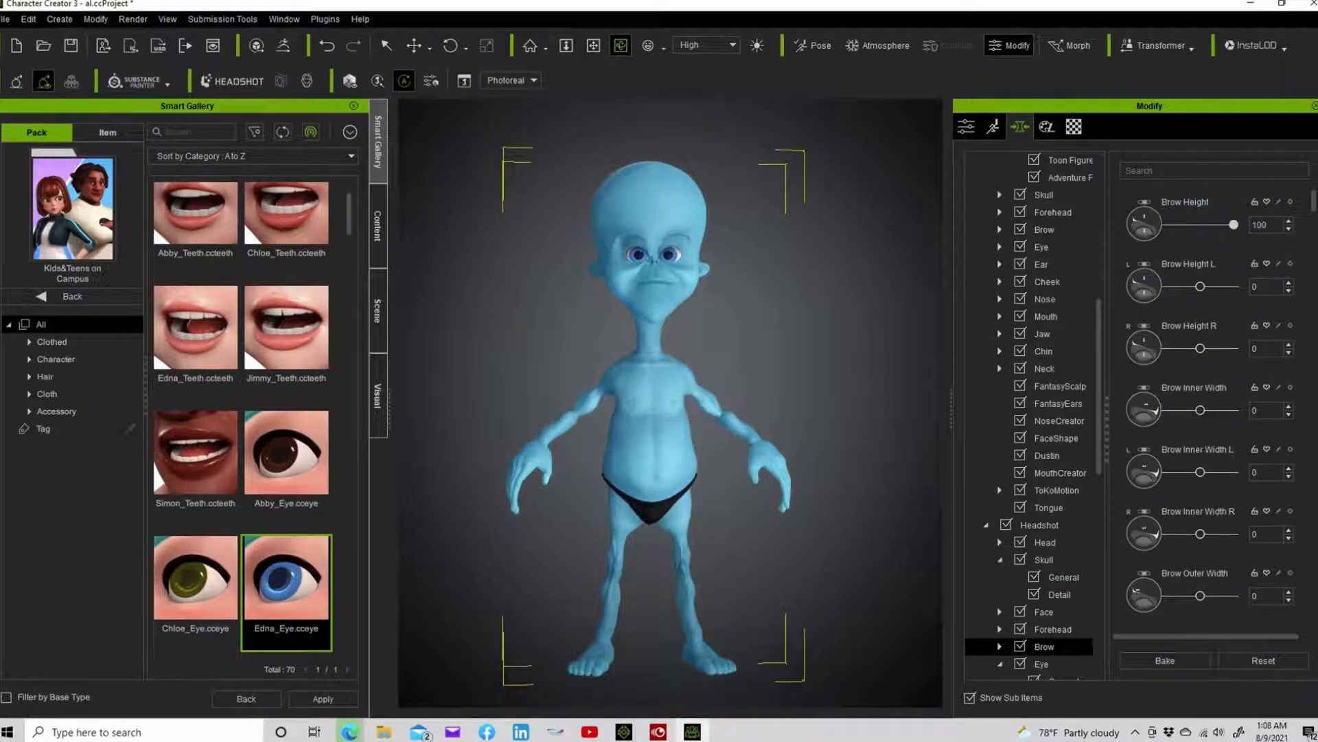
pyautogui.click(1188, 660)
pyautogui.moveTo(1201, 225); pyautogui.dragTo(1235, 225)
pyautogui.click(1193, 662)
pyautogui.moveTo(1201, 225); pyautogui.dragTo(1271, 229)
pyautogui.click(1185, 662)
pyautogui.moveTo(1201, 227); pyautogui.dragTo(1239, 228)
pyautogui.click(1200, 656)
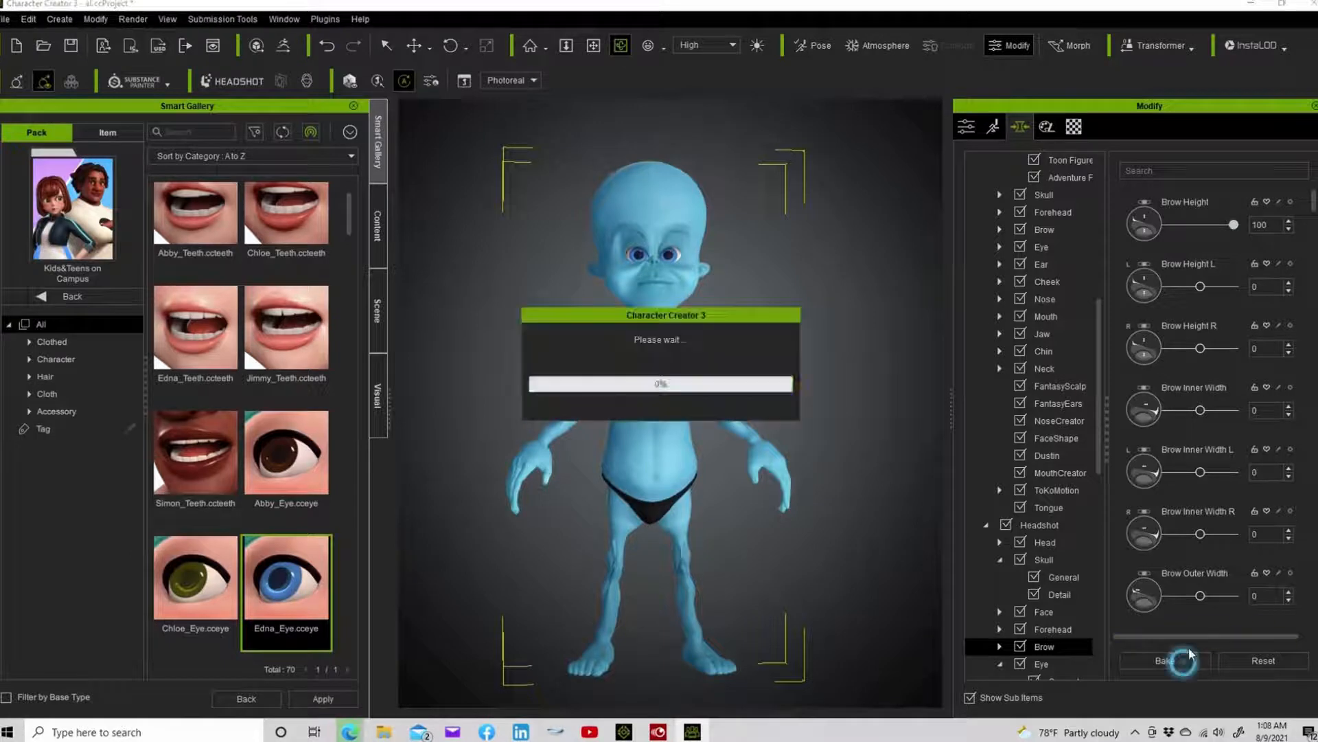
pyautogui.moveTo(1201, 227); pyautogui.dragTo(1233, 225)
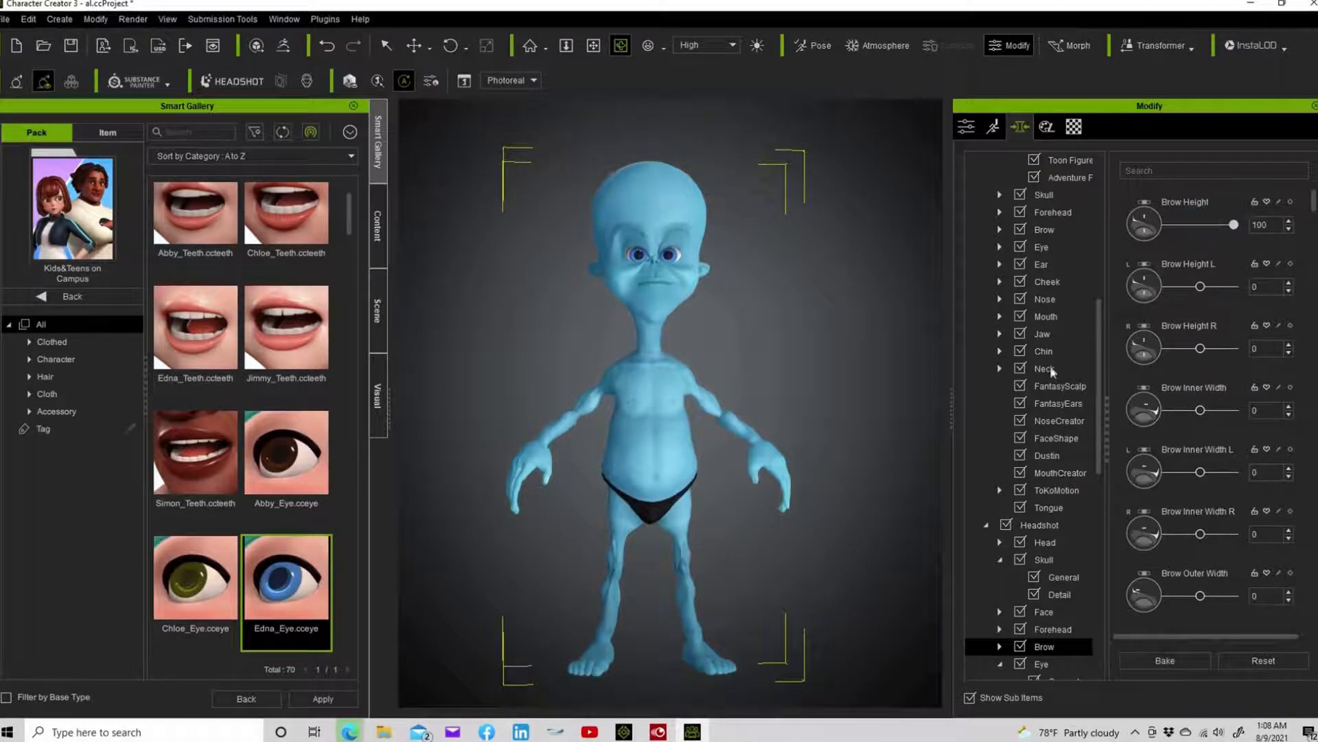
# Bake the Brow Height morph and set Brow Height to -100
pyautogui.click(1165, 661)
pyautogui.moveTo(1200, 227)
pyautogui.mouseDown()
pyautogui.moveTo(1234, 225)
pyautogui.moveTo(1222, 225)
pyautogui.mouseUp()
pyautogui.moveTo(710, 247); pyautogui.dragTo(750, 217)
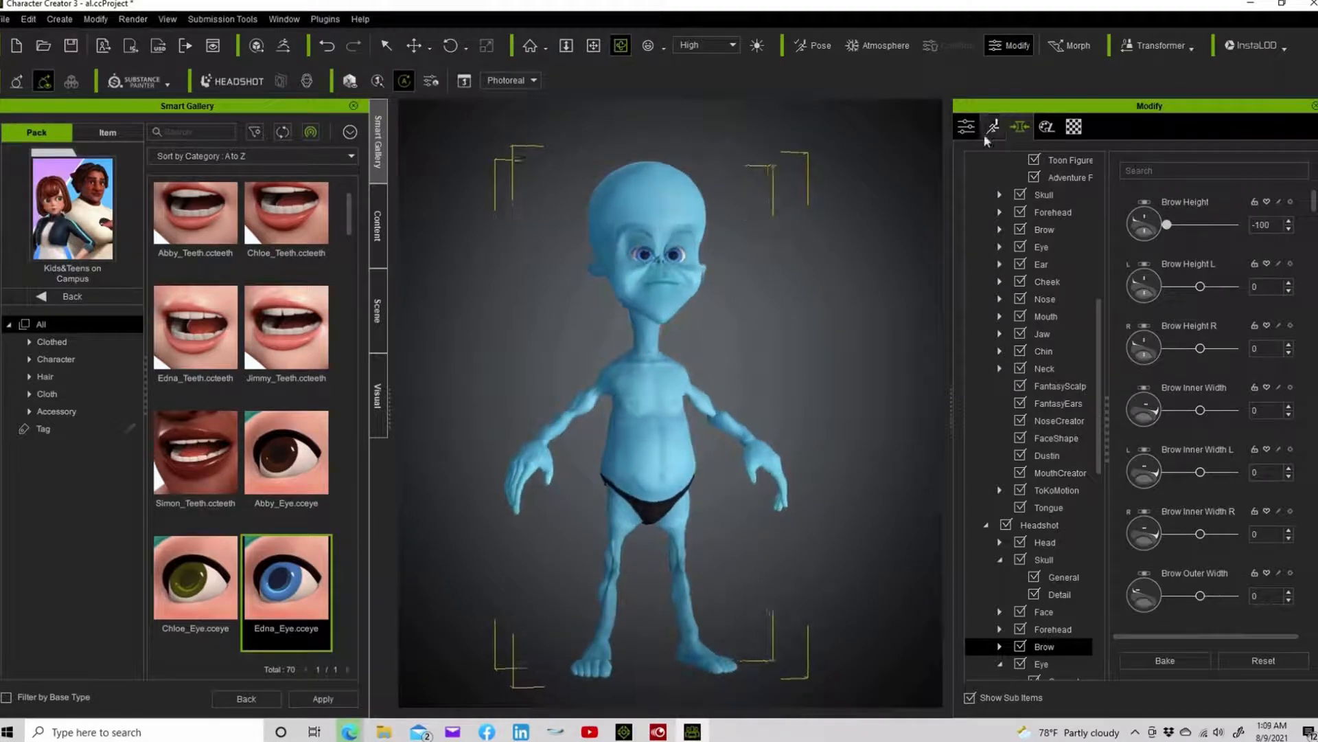
# Close the avatar's eyes, apply Correct Eyeblink and reopen the eyes
pyautogui.click(966, 126)
pyautogui.click(1014, 289)
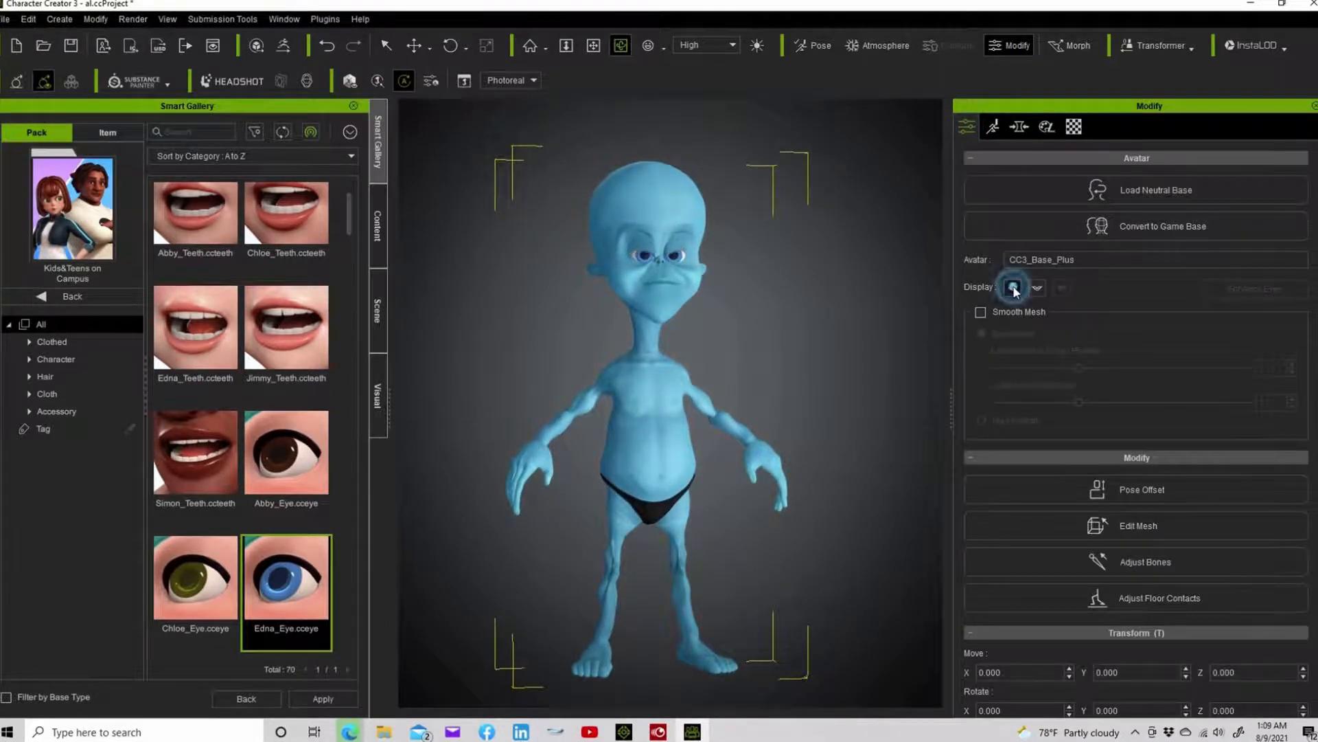
pyautogui.click(96, 19)
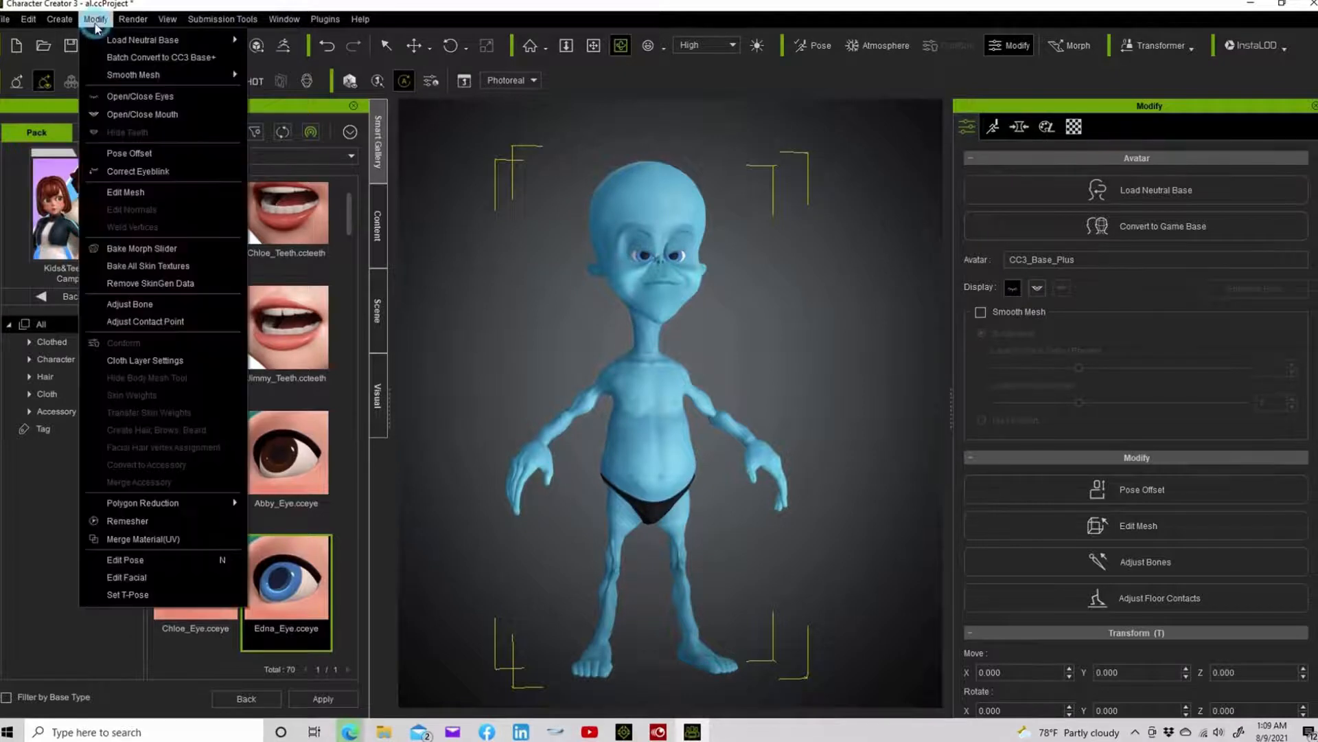
pyautogui.click(121, 172)
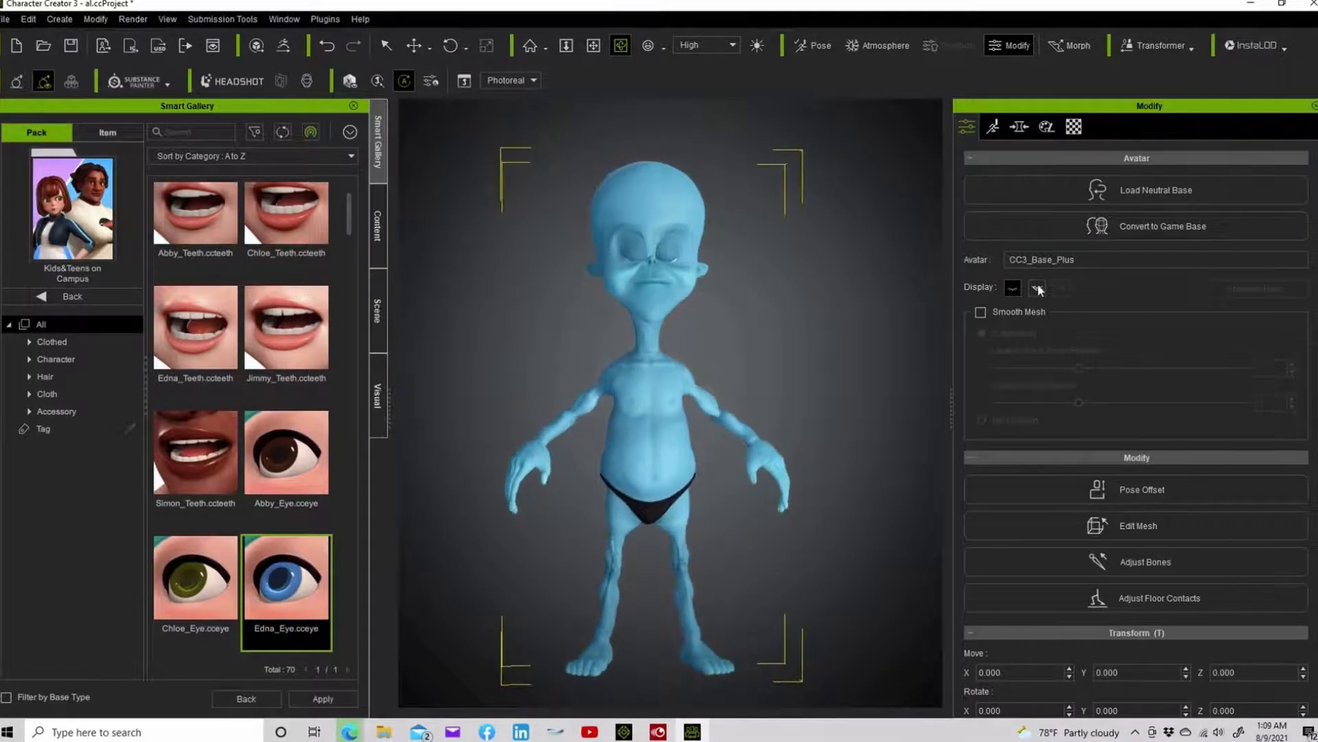
pyautogui.click(1010, 287)
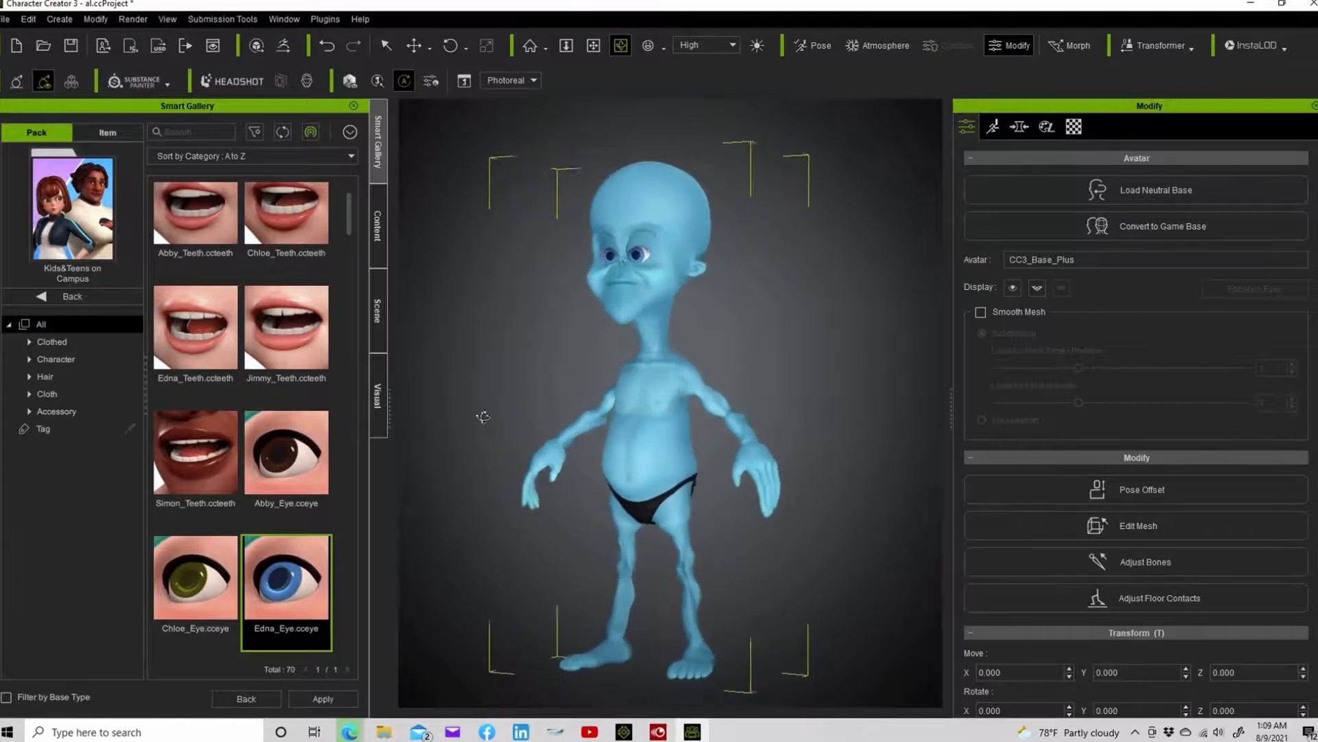
# Show the Skull morphs in side view and set Skull Back Scale to 100, Skull Back Depth to -100 and Skull Peak to 10
pyautogui.moveTo(635, 405); pyautogui.dragTo(1027, 268)
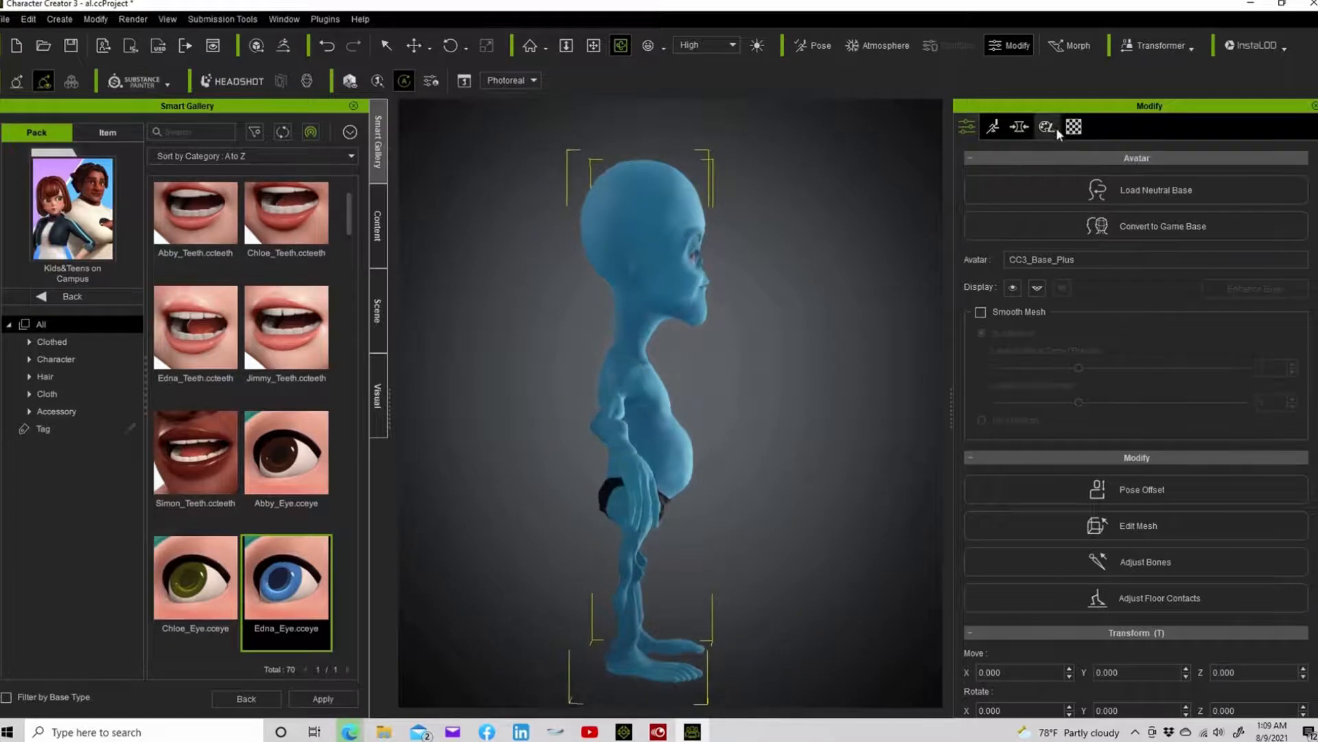
pyautogui.click(1019, 127)
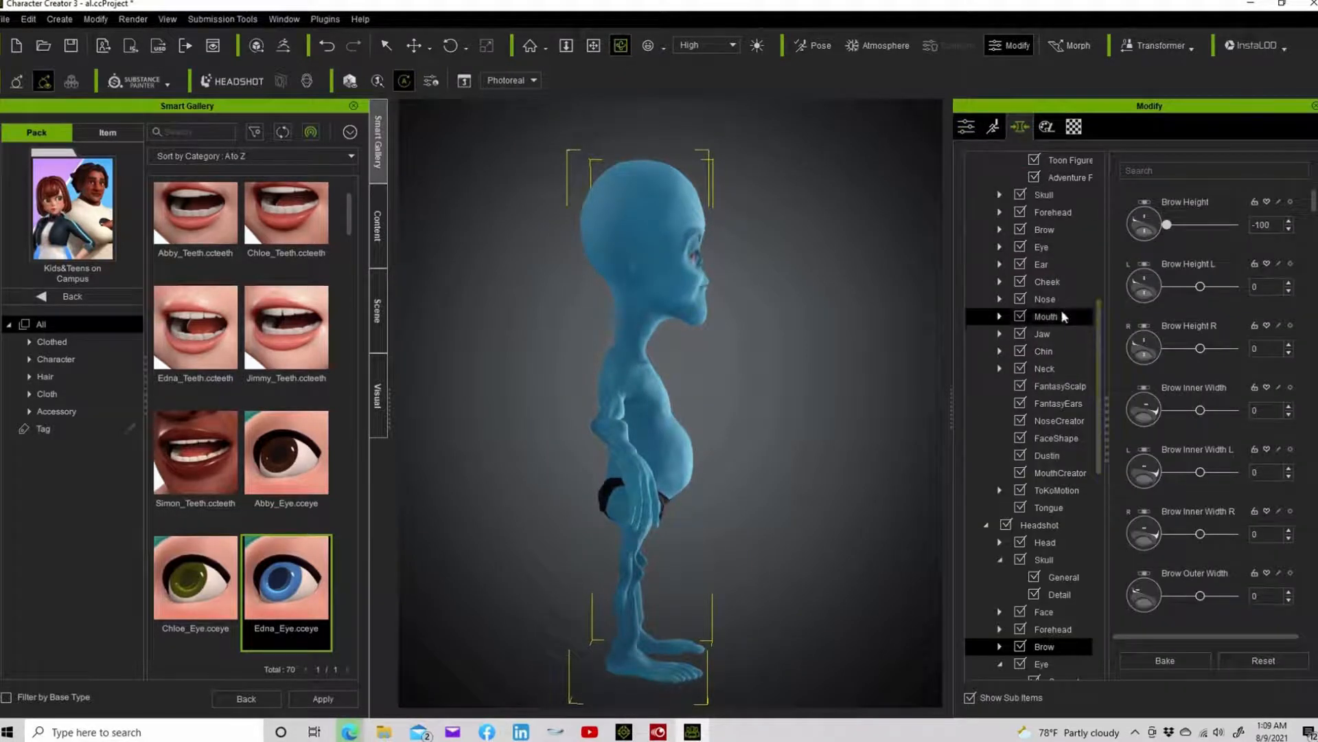
pyautogui.scroll(2, 1035, 403)
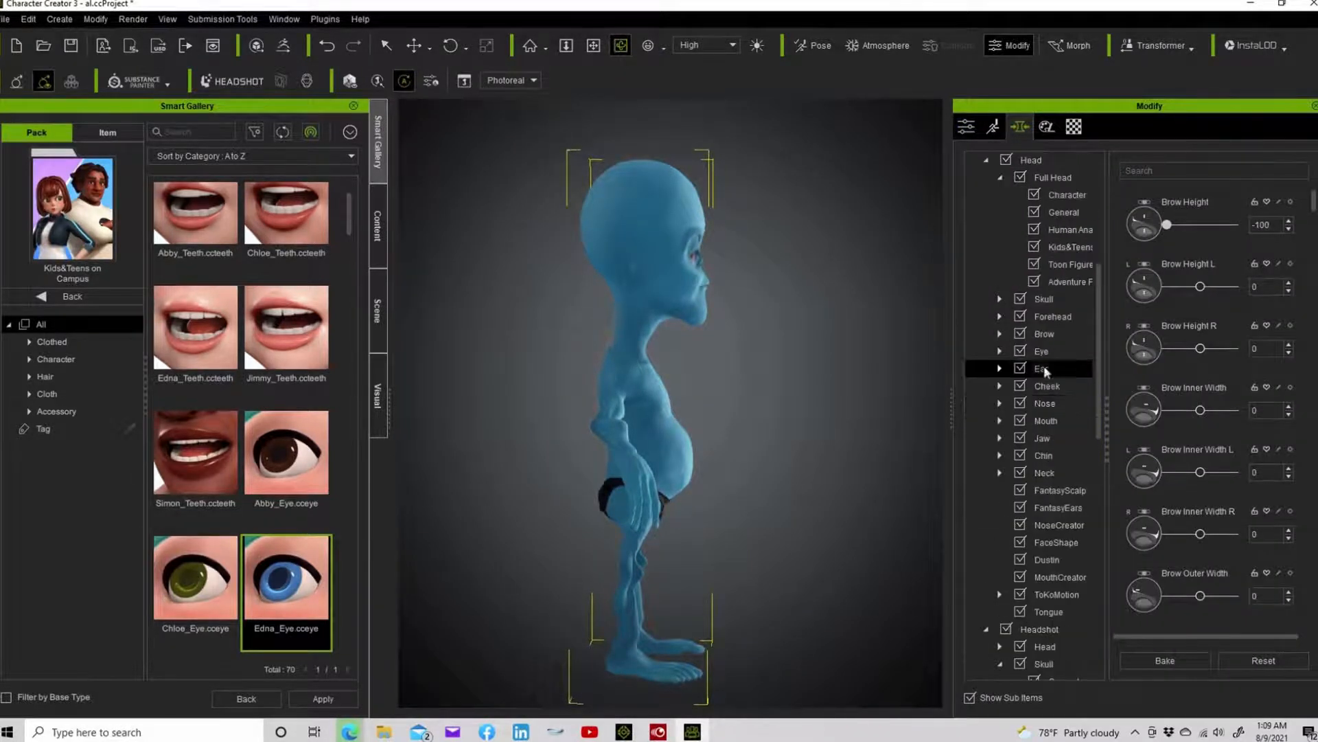
pyautogui.click(1040, 303)
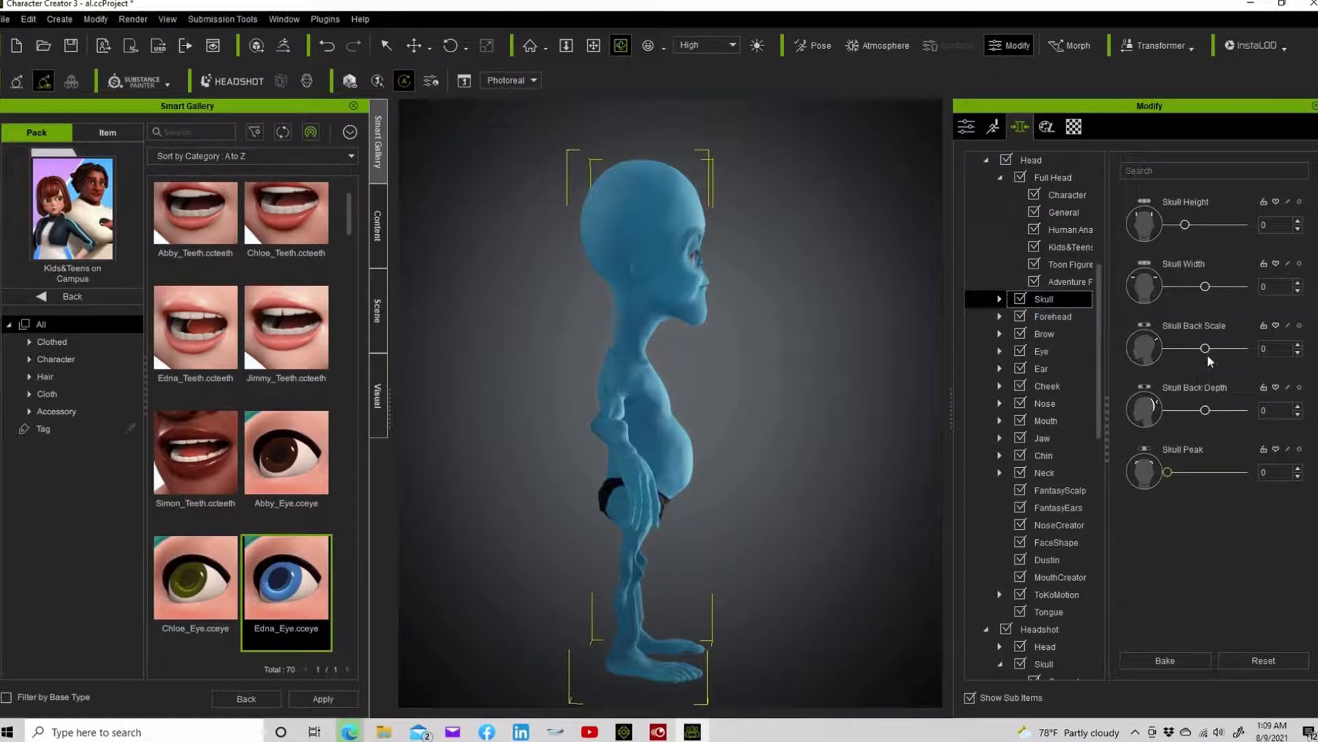
pyautogui.moveTo(1207, 349)
pyautogui.mouseDown()
pyautogui.moveTo(1256, 351)
pyautogui.moveTo(1196, 352)
pyautogui.moveTo(1211, 352)
pyautogui.mouseUp()
pyautogui.moveTo(1205, 410); pyautogui.dragTo(1127, 416)
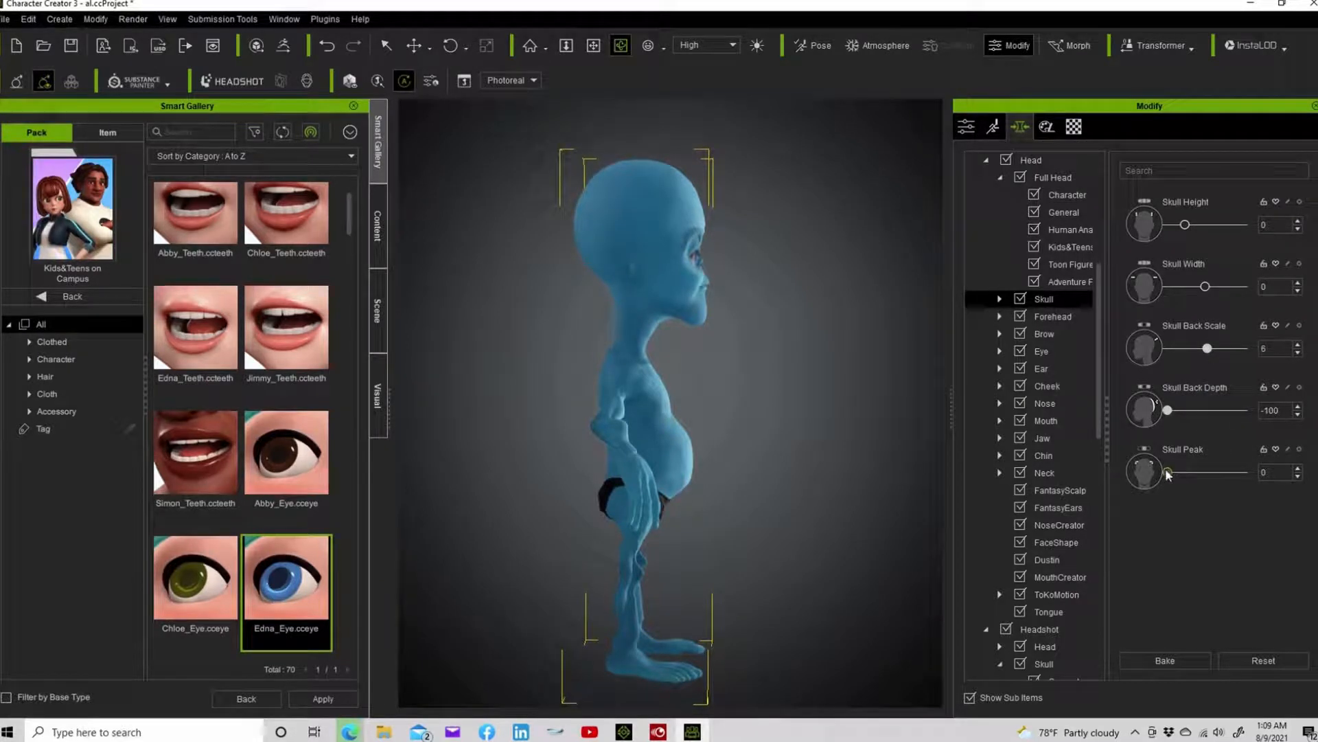
pyautogui.moveTo(1167, 474); pyautogui.dragTo(1229, 477)
pyautogui.moveTo(1208, 350); pyautogui.dragTo(1241, 349)
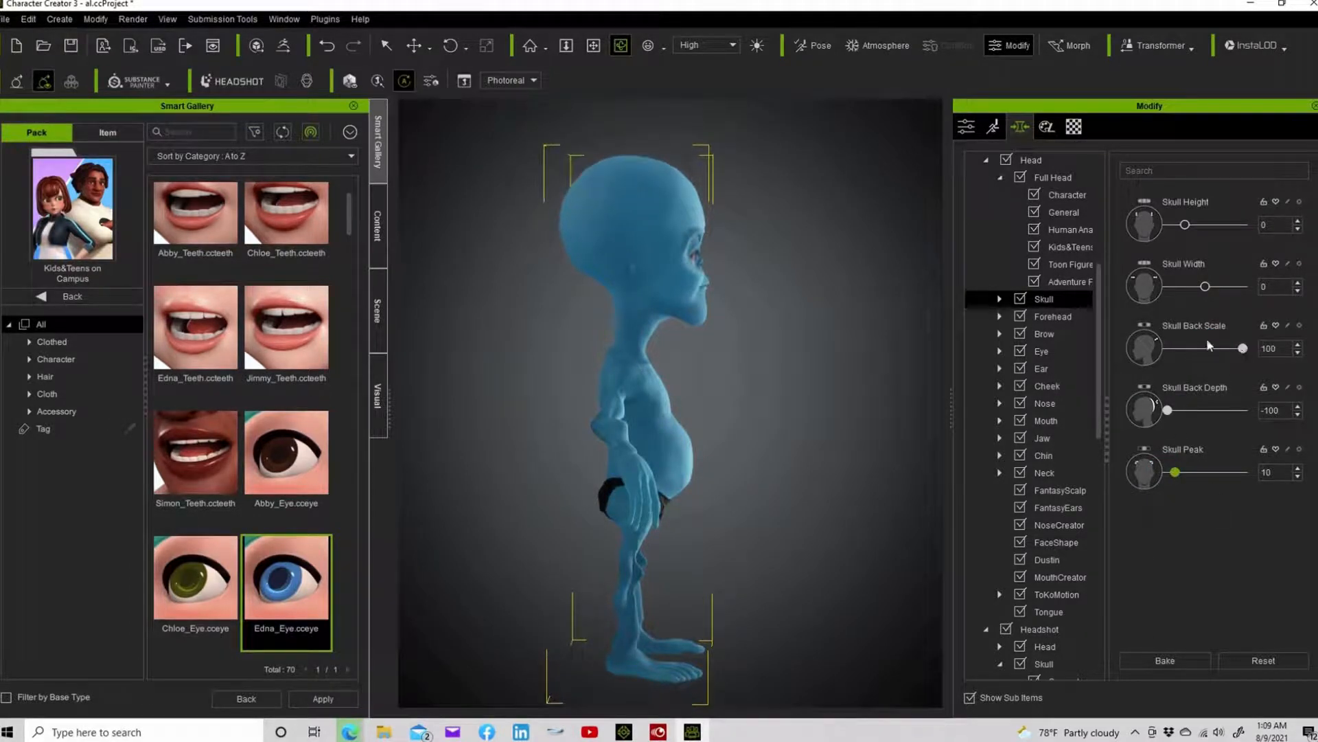
# Using direct morphing, bake the skull four times and pull its back outward to a Skull Back Depth between -91 and -100 after each bake
pyautogui.click(1067, 46)
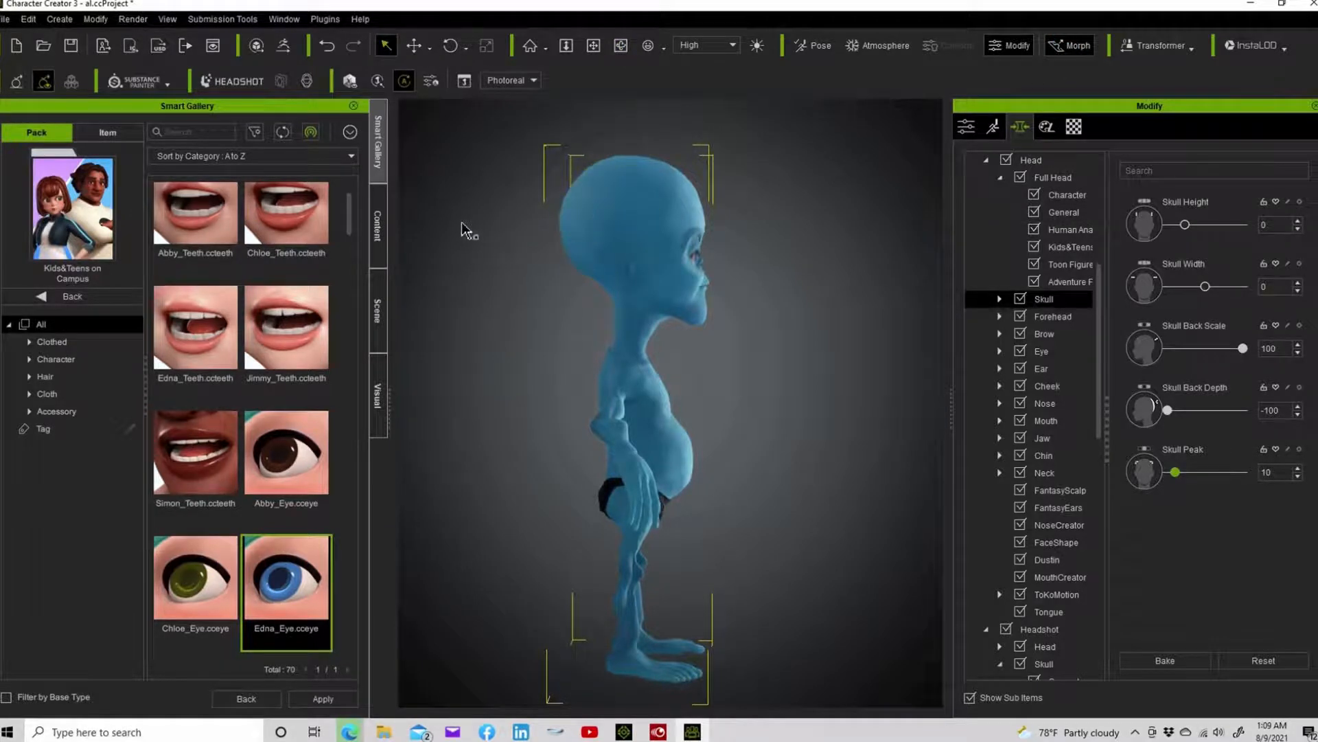
pyautogui.click(1175, 660)
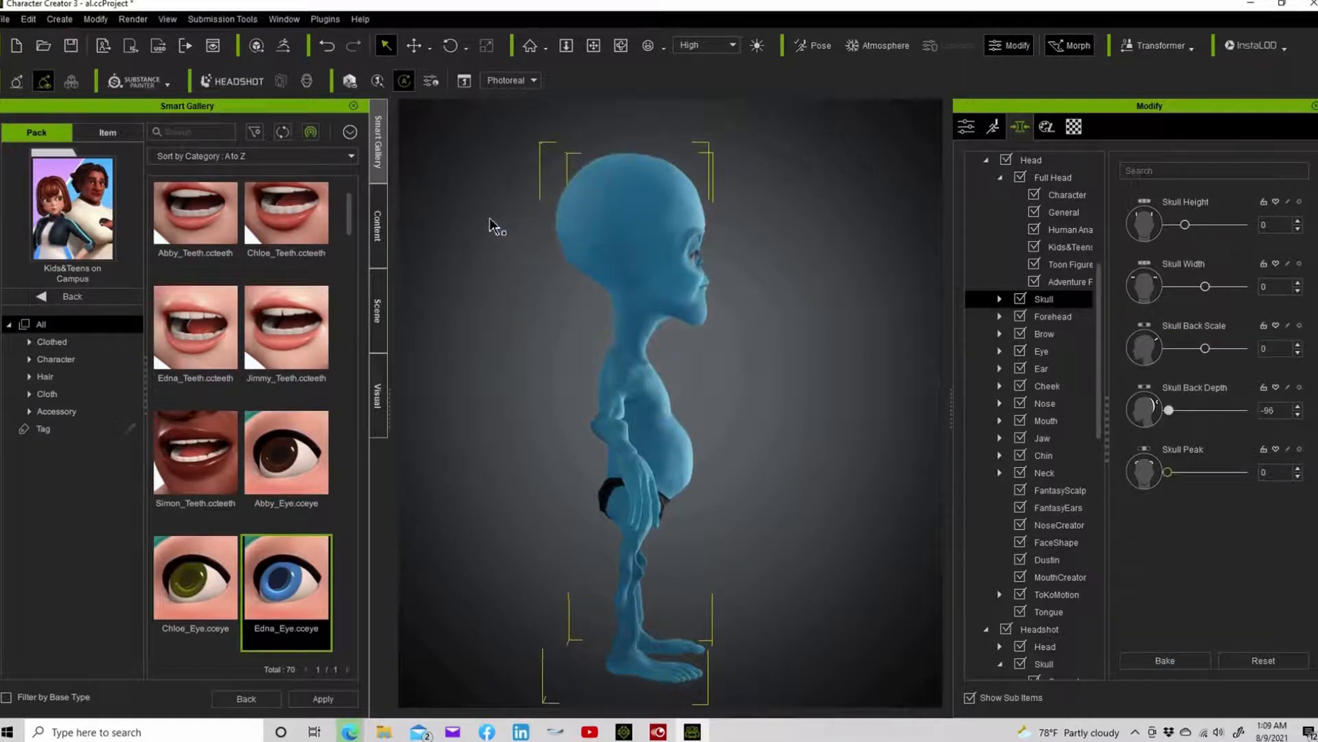
pyautogui.click(1133, 658)
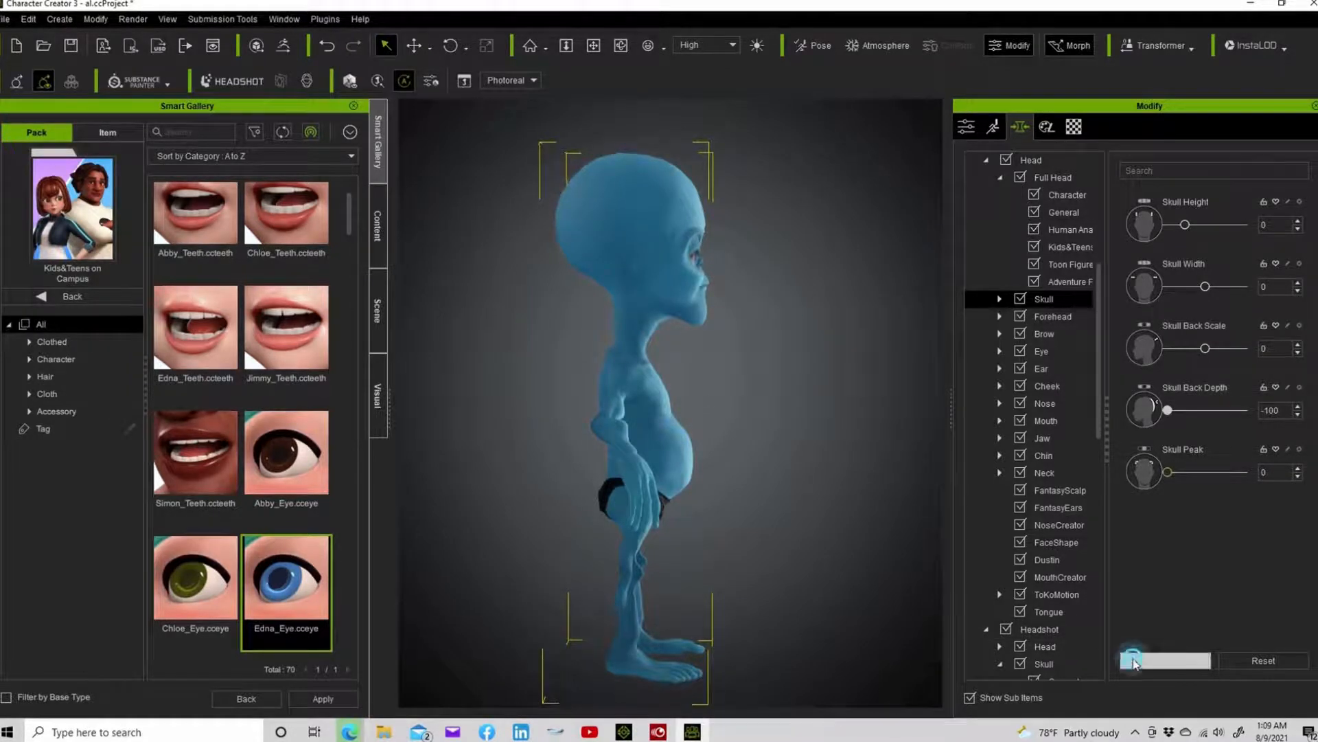
pyautogui.moveTo(574, 226); pyautogui.dragTo(471, 204)
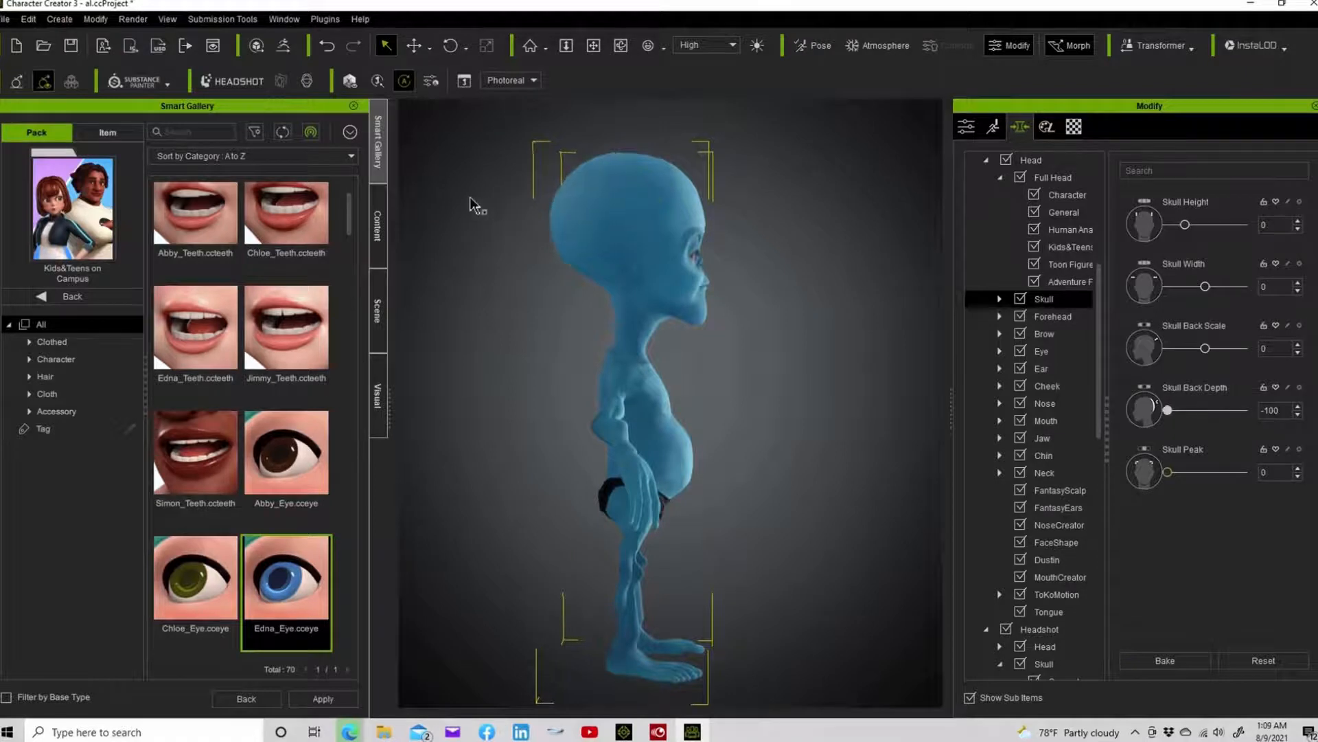
pyautogui.click(1162, 660)
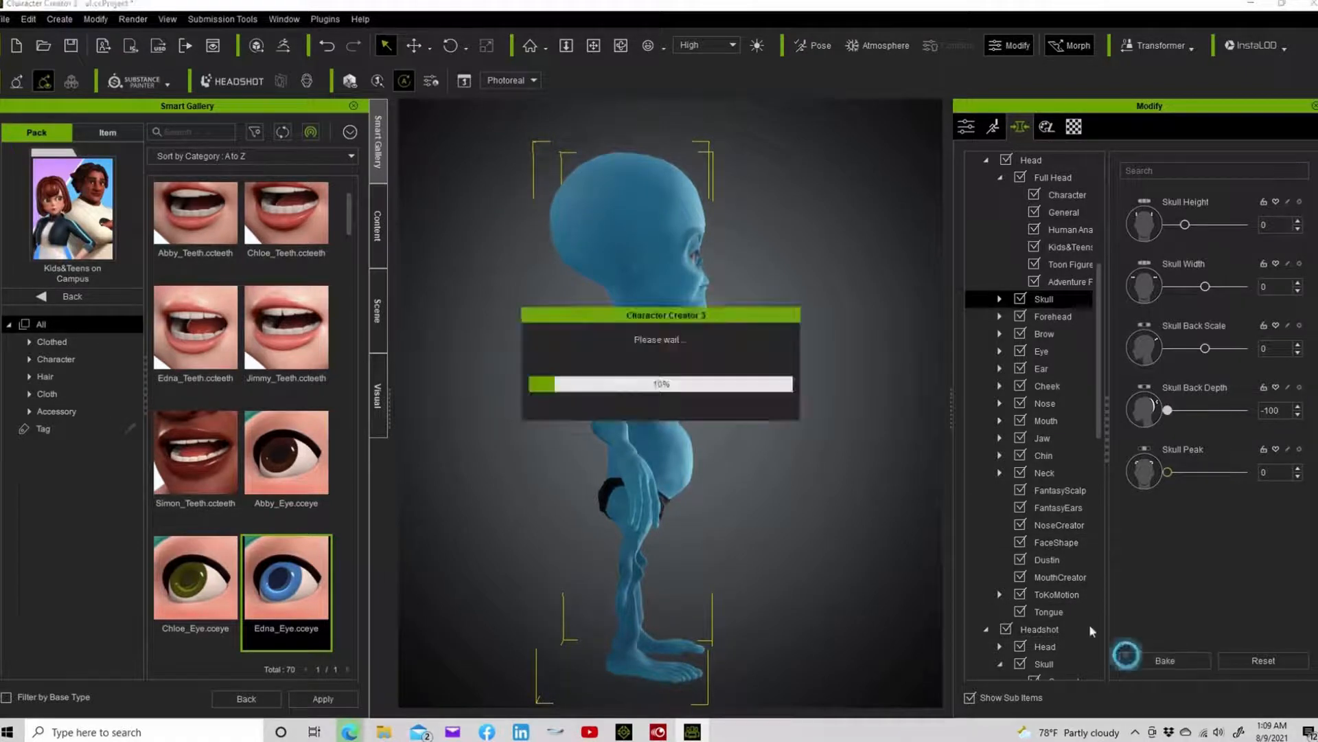
pyautogui.moveTo(570, 216); pyautogui.dragTo(374, 196)
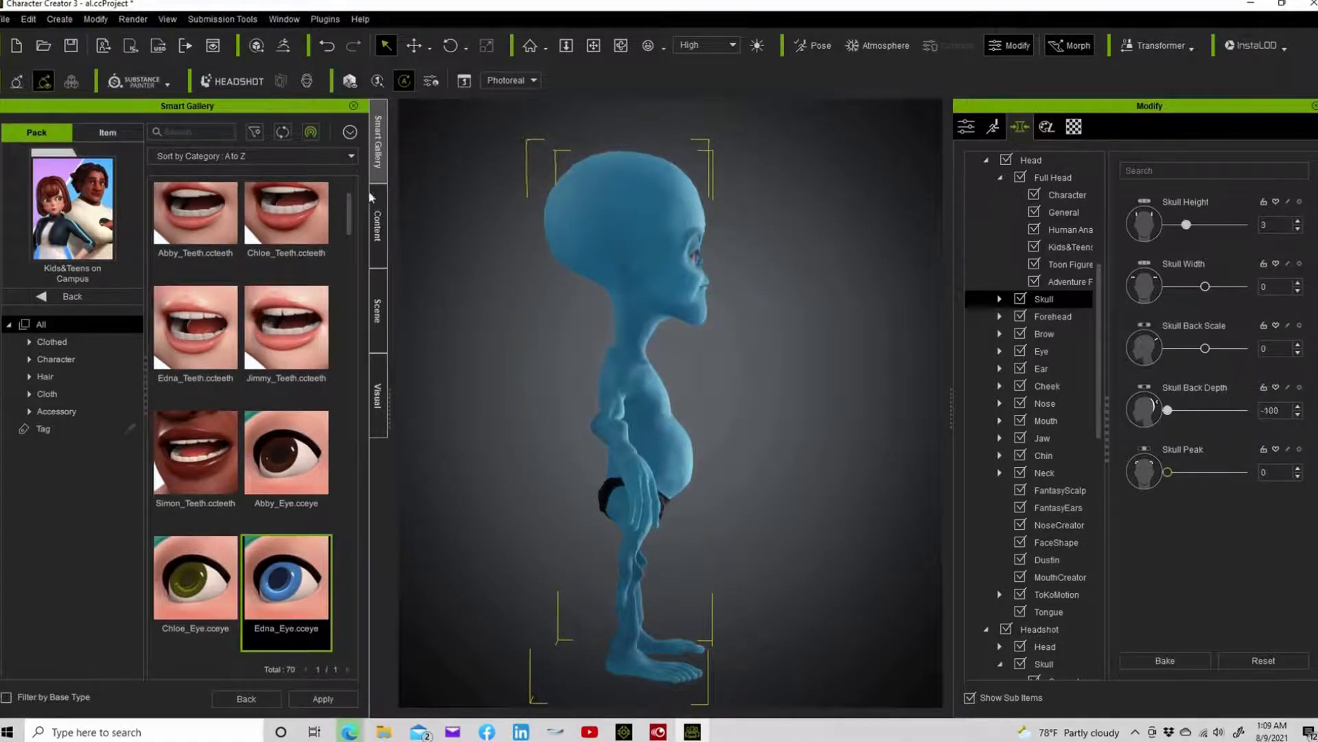
pyautogui.click(1163, 662)
pyautogui.moveTo(558, 227); pyautogui.dragTo(304, 208)
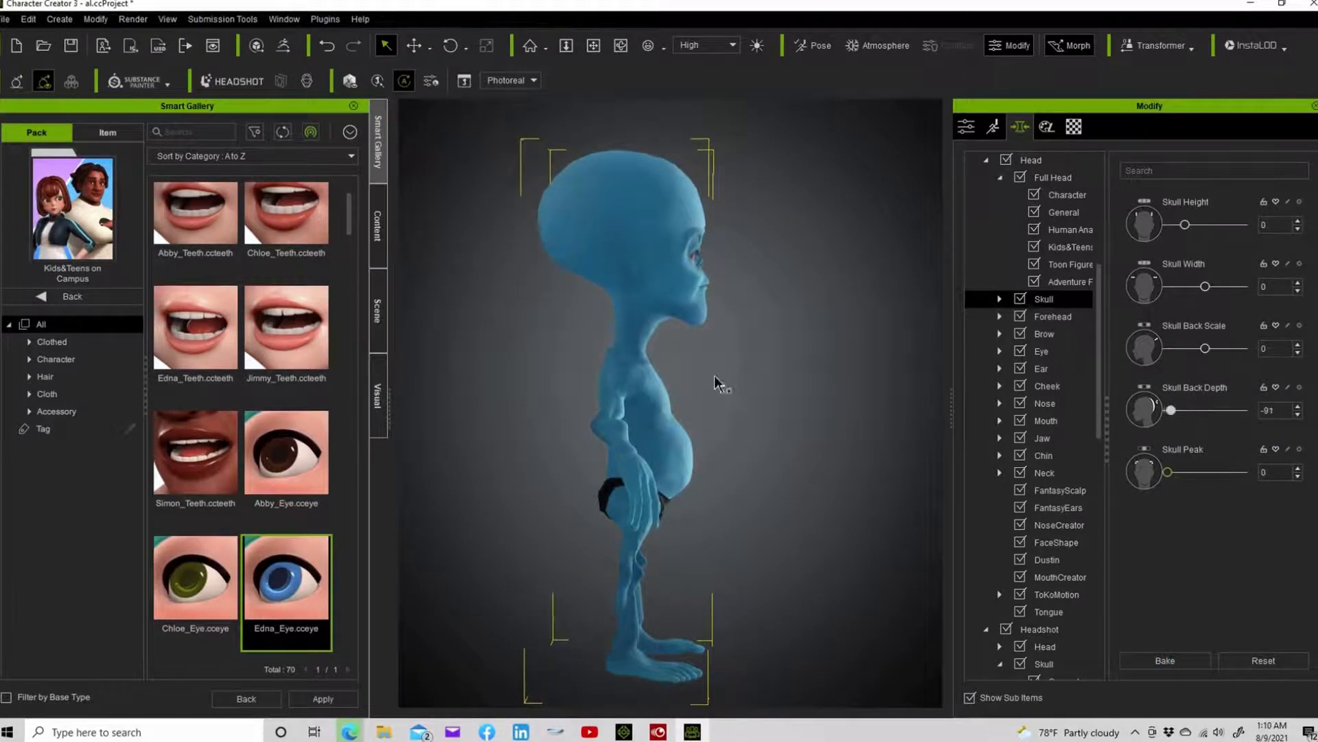
# Inspect the enlarged skull from the side and front, keep Skull Peak at 0 and bake the skull morphs
pyautogui.click(621, 45)
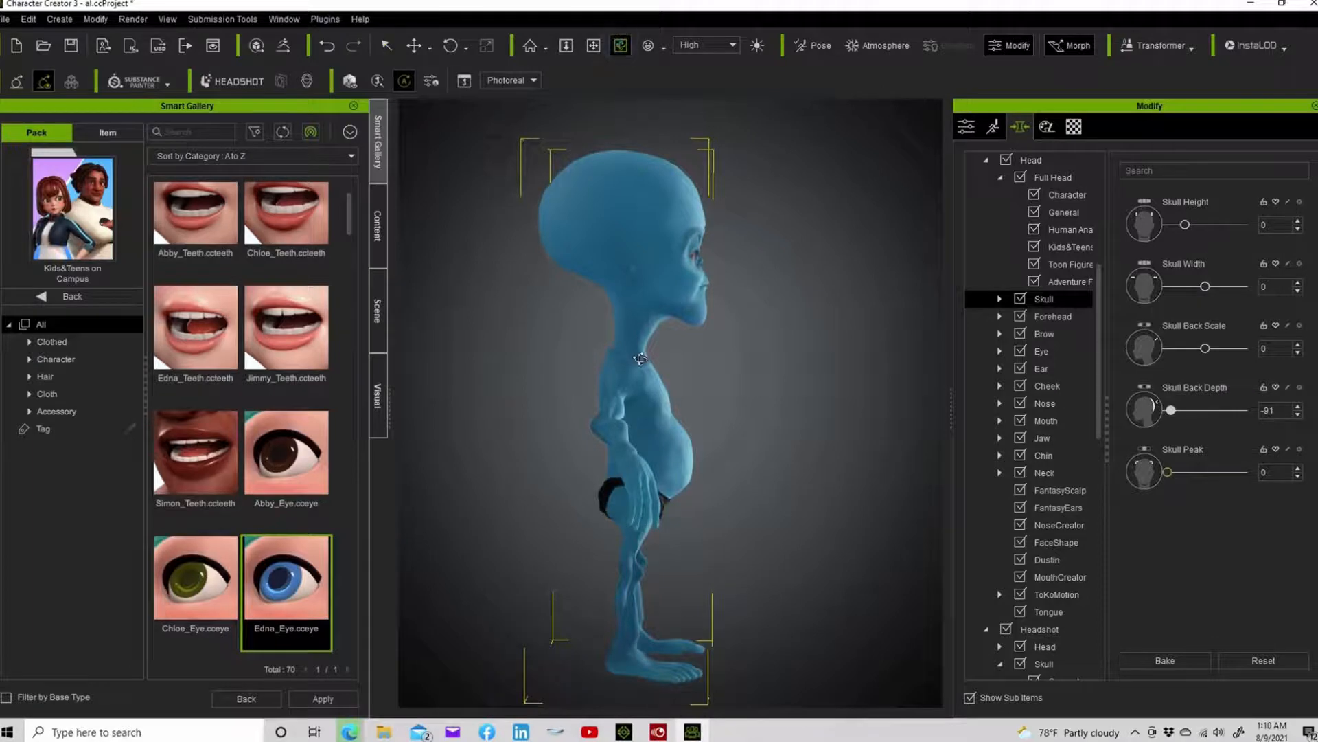
pyautogui.moveTo(533, 360); pyautogui.dragTo(391, 371, button='right')
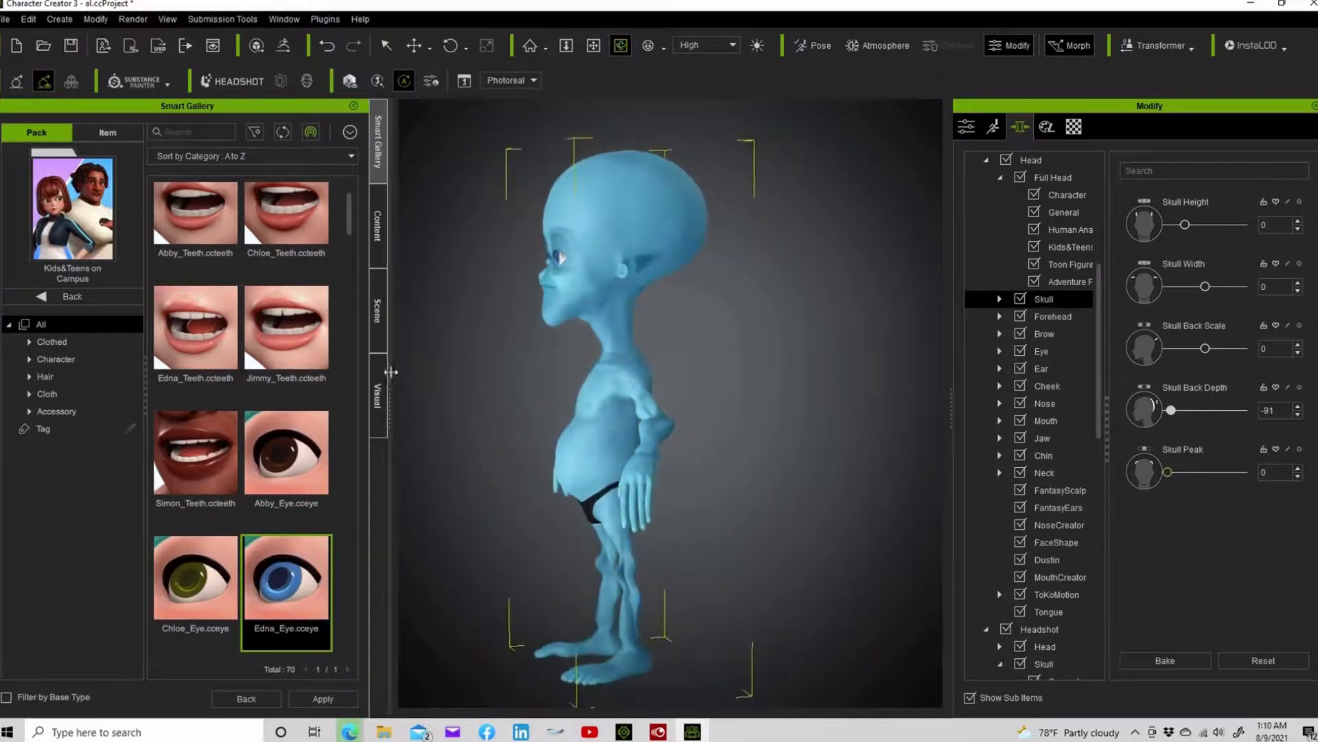
pyautogui.moveTo(614, 380); pyautogui.dragTo(789, 398, button='right')
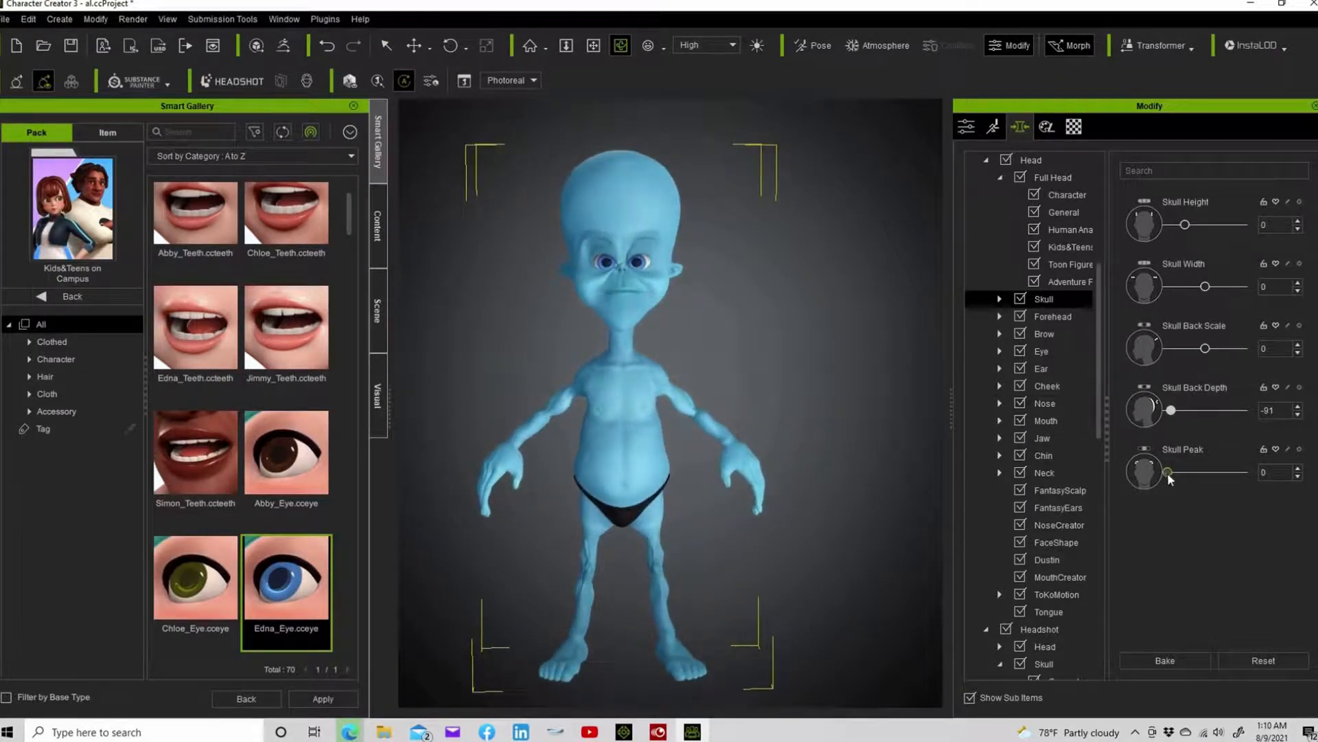
pyautogui.moveTo(1170, 479)
pyautogui.mouseDown()
pyautogui.moveTo(1228, 473)
pyautogui.moveTo(1165, 473)
pyautogui.mouseUp()
pyautogui.click(1167, 664)
# Try a Skull Height of about 23, reset it to 0 and check the avatar from different angles
pyautogui.moveTo(1186, 224)
pyautogui.mouseDown()
pyautogui.moveTo(1260, 225)
pyautogui.moveTo(1119, 227)
pyautogui.moveTo(1195, 226)
pyautogui.mouseUp()
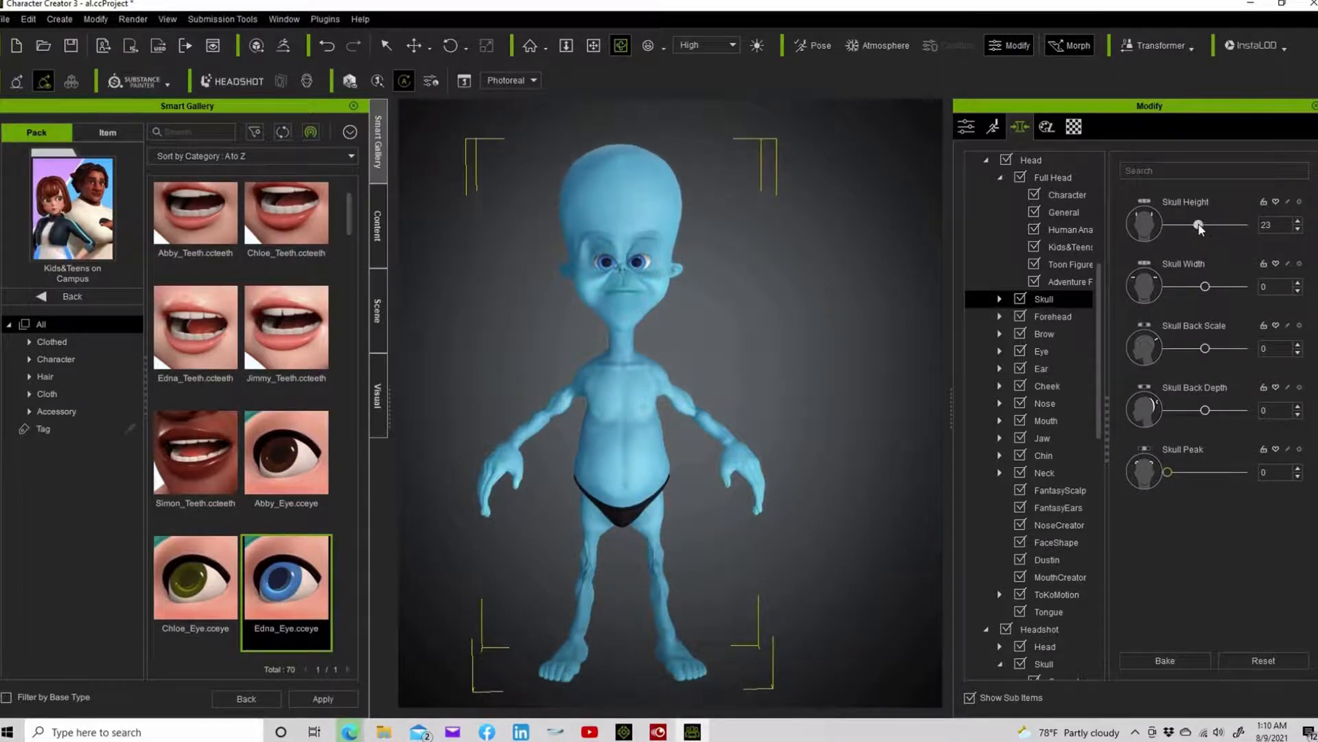
pyautogui.doubleClick(1182, 204)
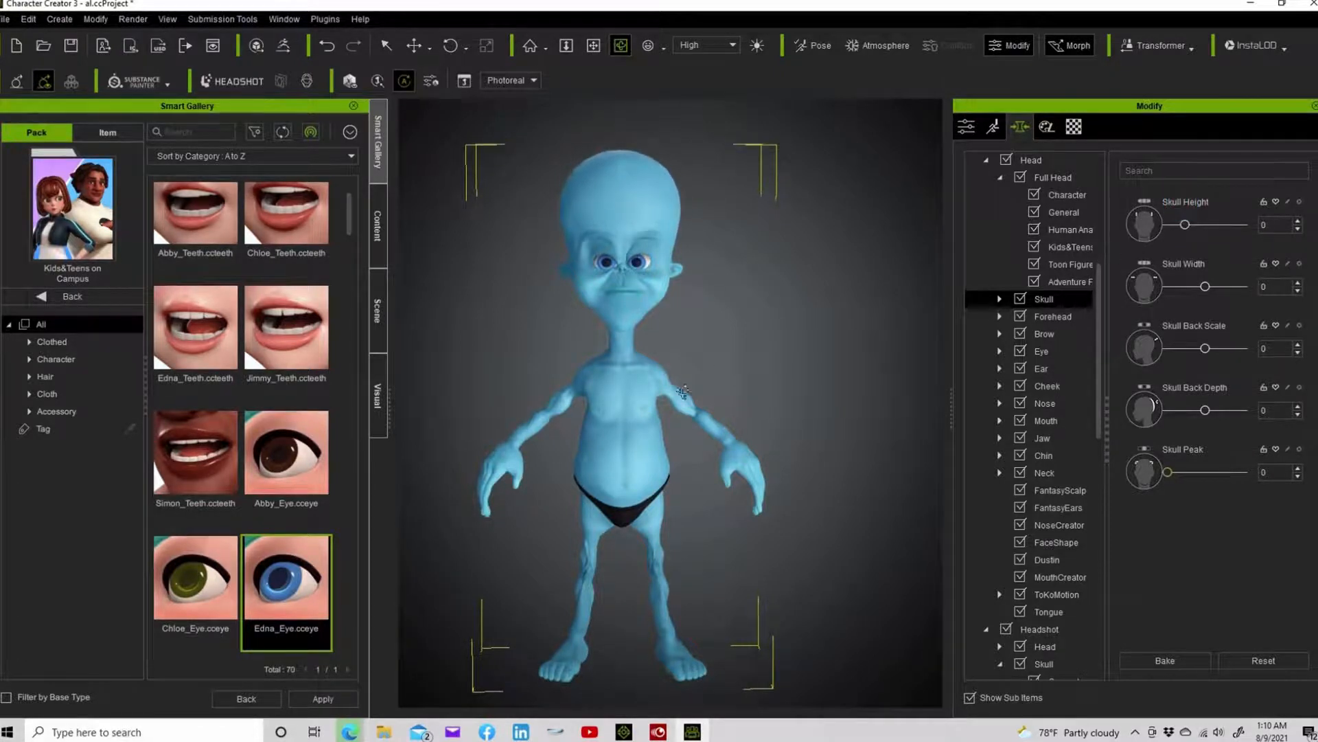
pyautogui.moveTo(616, 414); pyautogui.dragTo(552, 431, button='right')
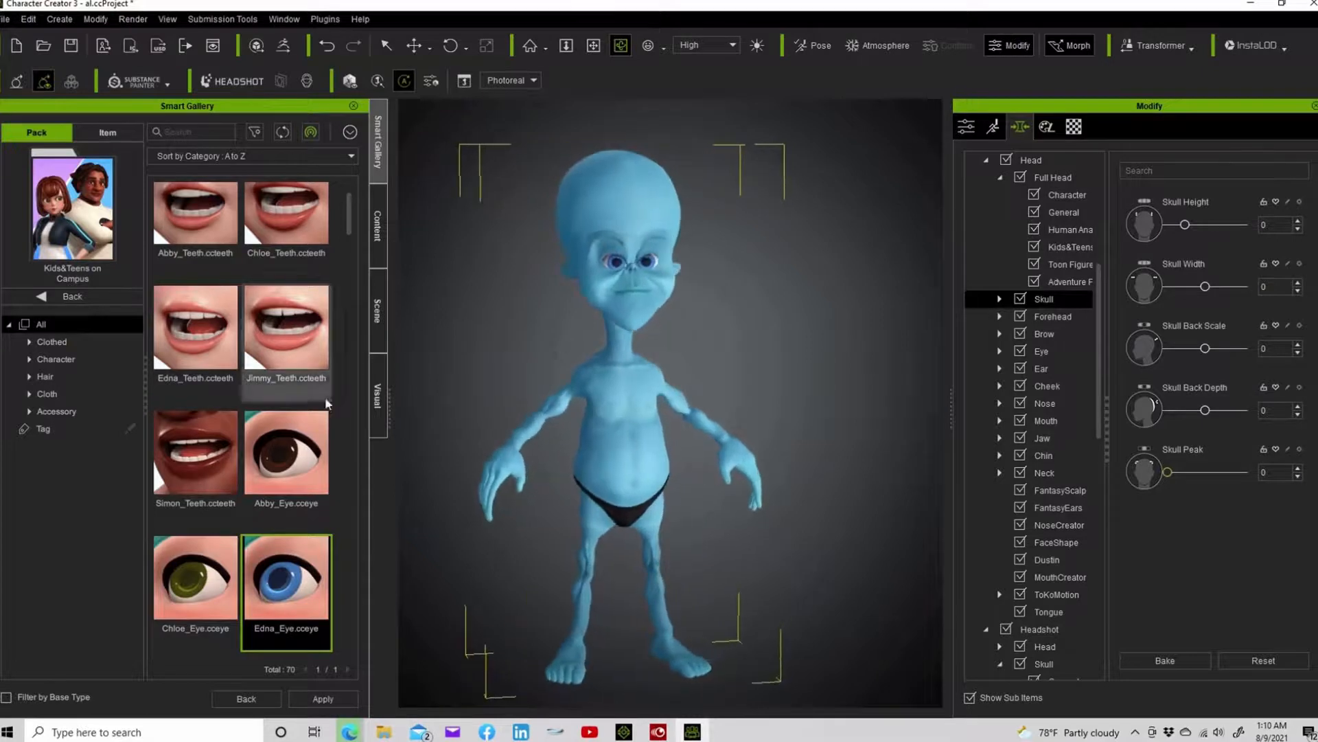
pyautogui.moveTo(664, 427); pyautogui.dragTo(638, 410, button='right')
pyautogui.scroll(-1, 620, 429)
pyautogui.moveTo(771, 284); pyautogui.dragTo(777, 283, button='right')
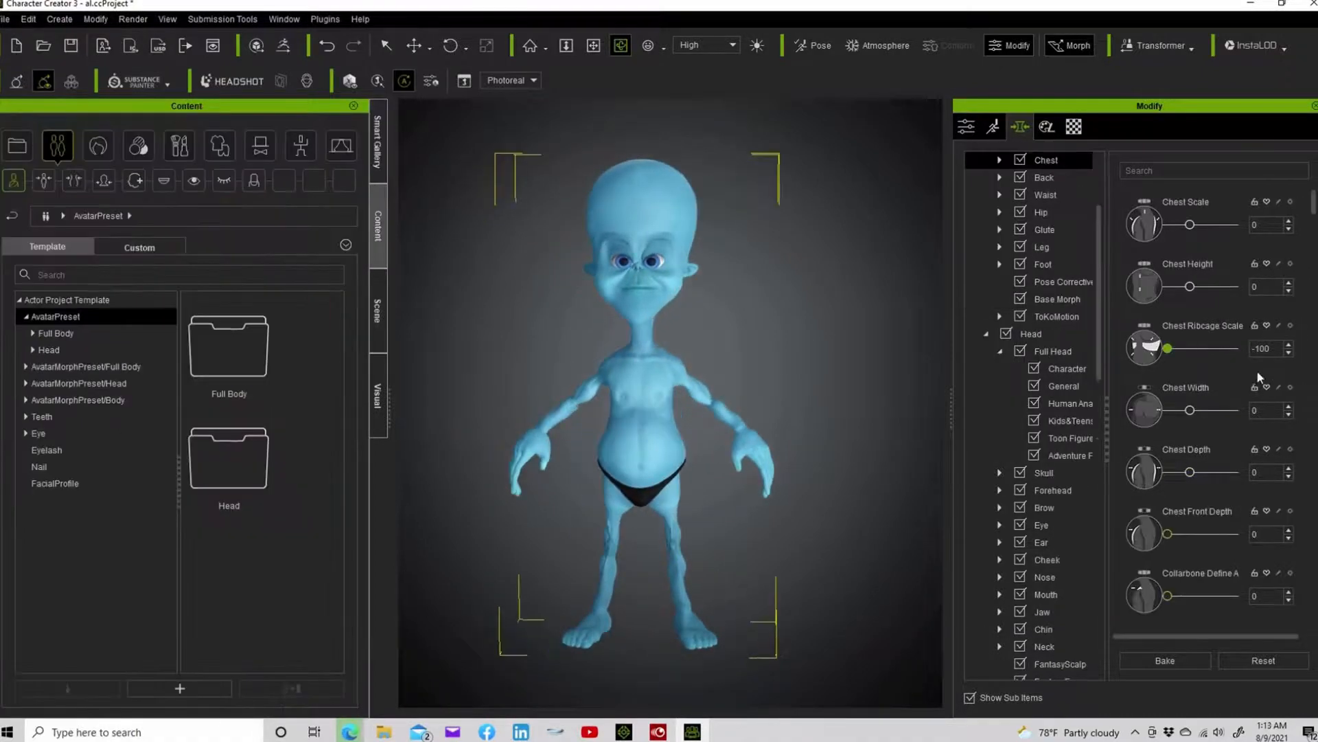
# Set Chest Ribcage Scale to -100, bake it and set the scale to -44
pyautogui.moveTo(1182, 348); pyautogui.dragTo(1216, 350)
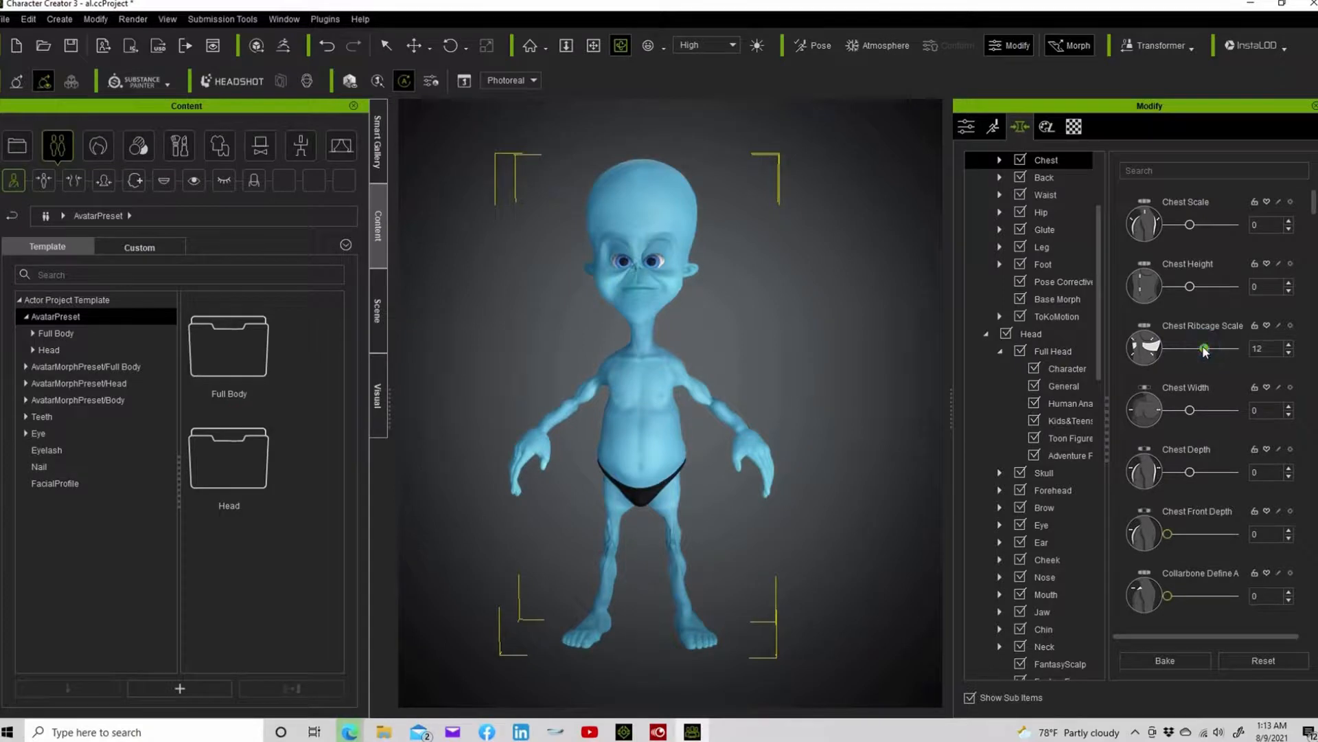
pyautogui.moveTo(1205, 351); pyautogui.dragTo(1094, 357)
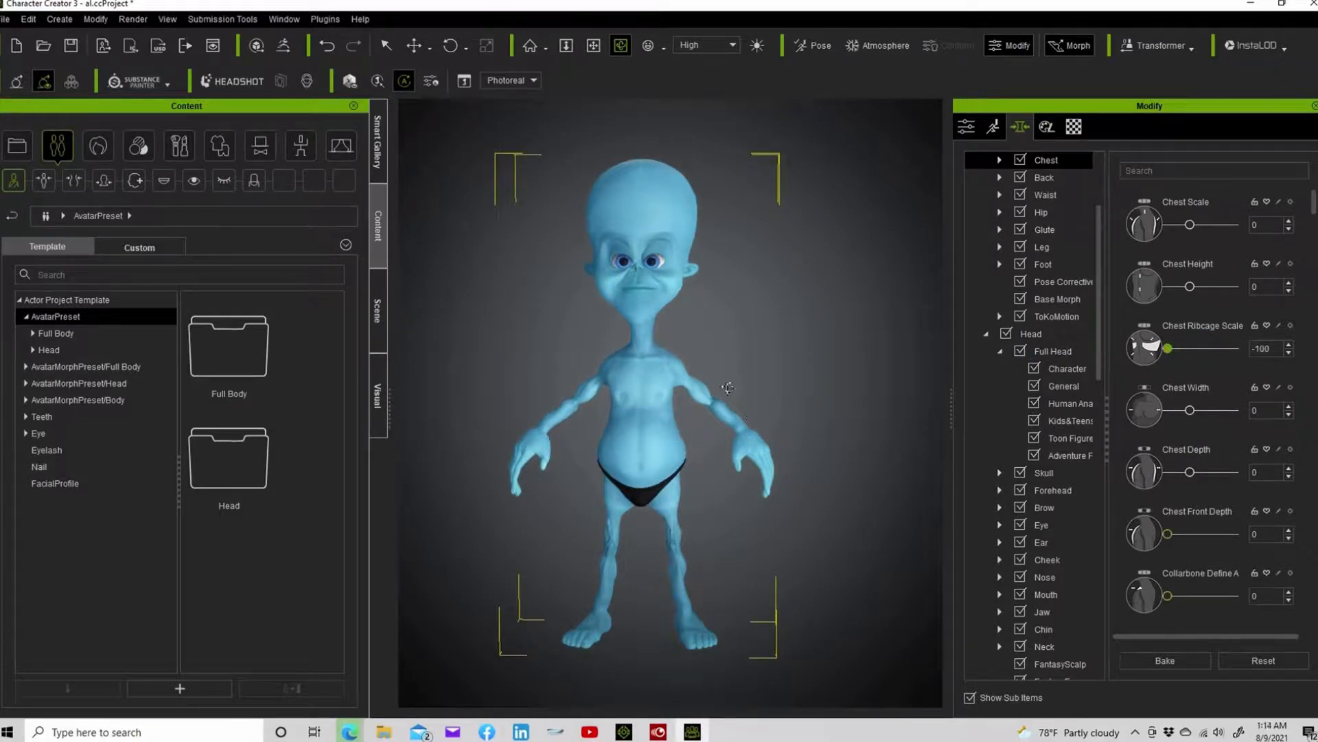
pyautogui.click(1165, 660)
pyautogui.moveTo(1200, 351)
pyautogui.mouseDown()
pyautogui.moveTo(1143, 351)
pyautogui.moveTo(1203, 348)
pyautogui.moveTo(1190, 349)
pyautogui.mouseUp()
# Search all Actor morphs for "belly" and set Belly Lower Relax to 55
pyautogui.scroll(3, 1031, 208)
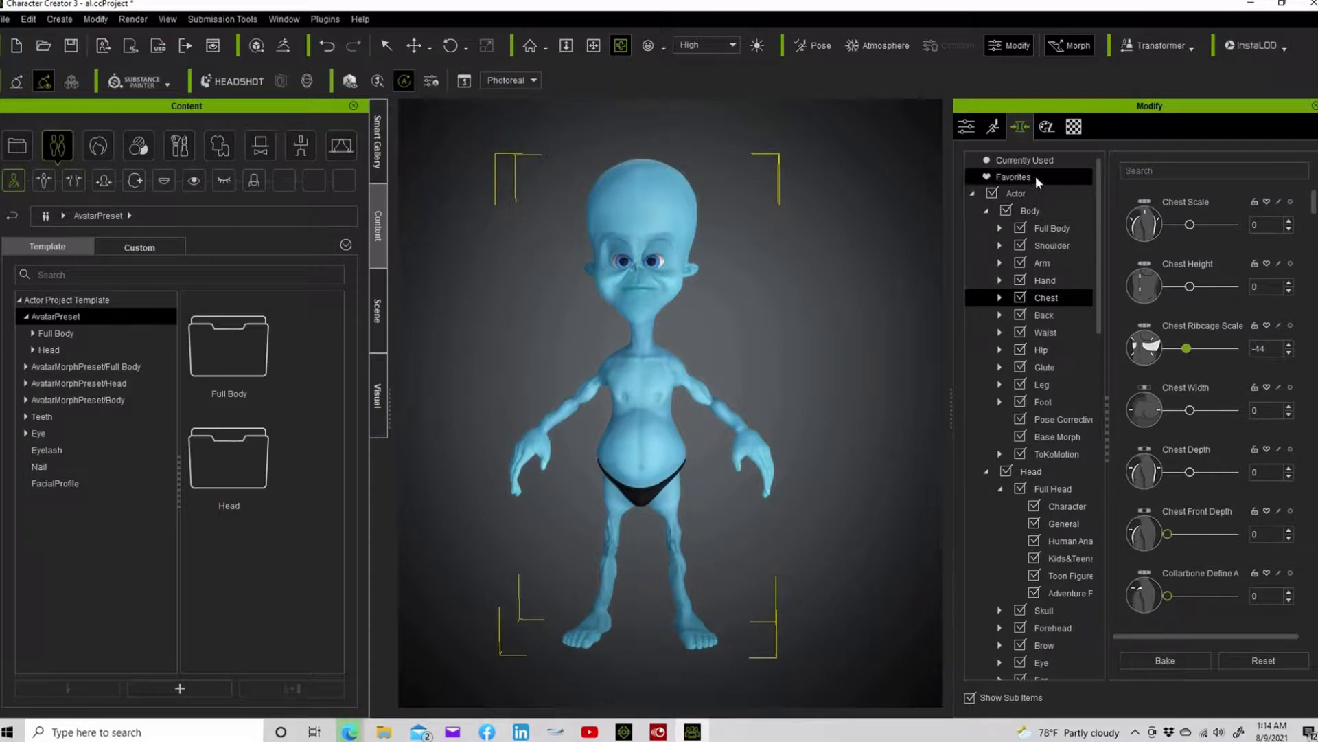
pyautogui.click(1036, 191)
pyautogui.click(1150, 170)
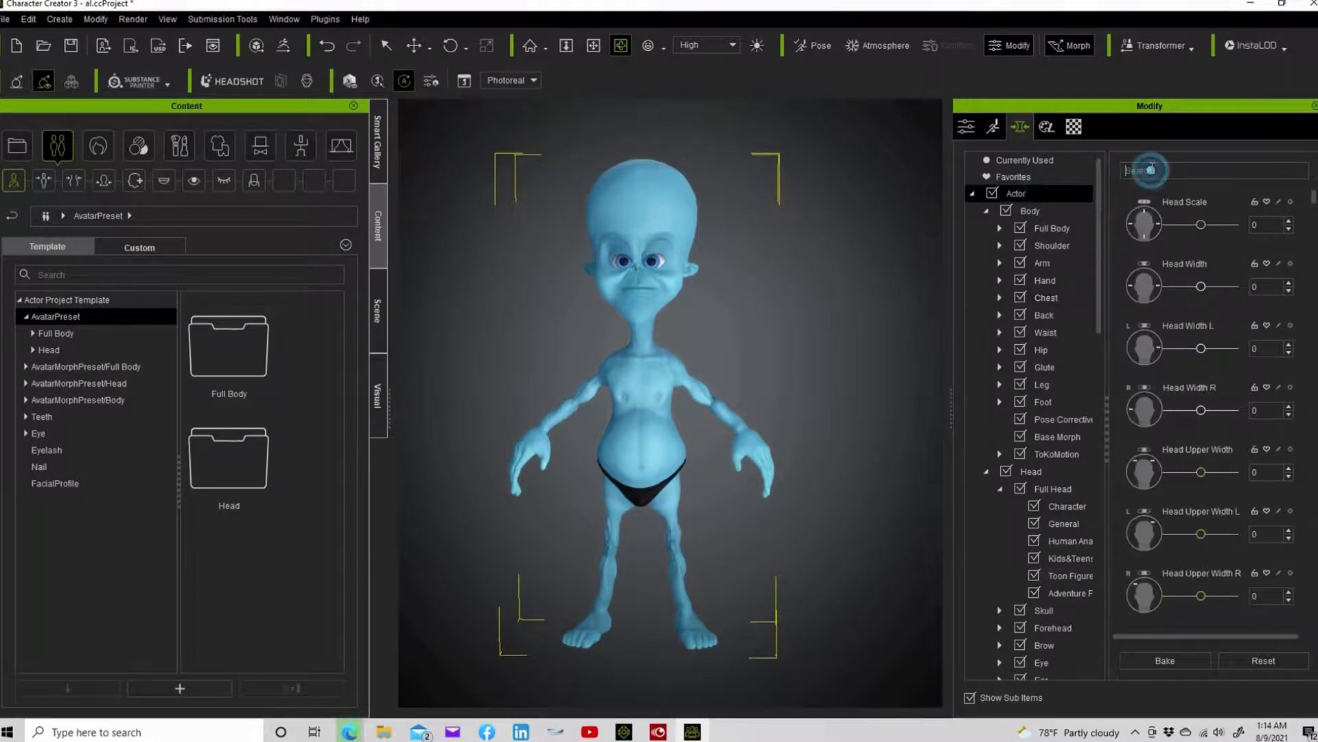
pyautogui.write('belly')
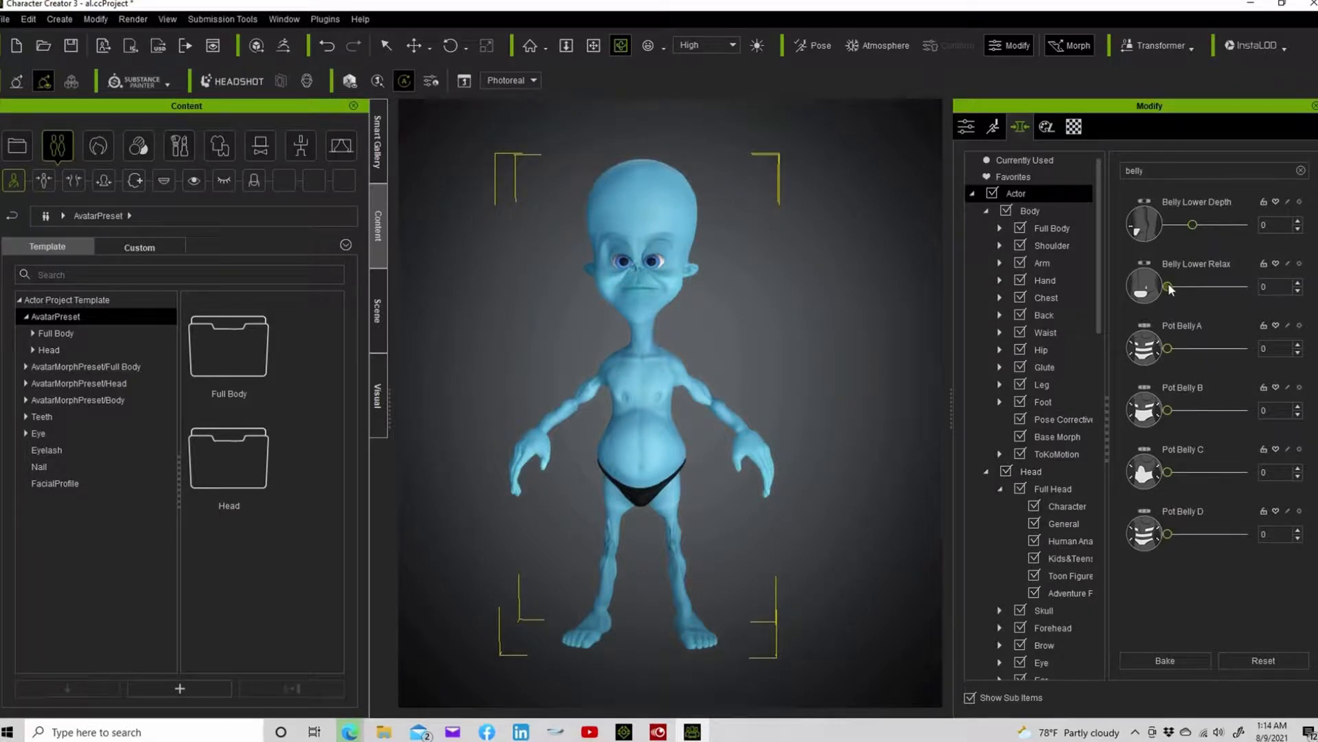
pyautogui.moveTo(1169, 289); pyautogui.dragTo(1198, 288)
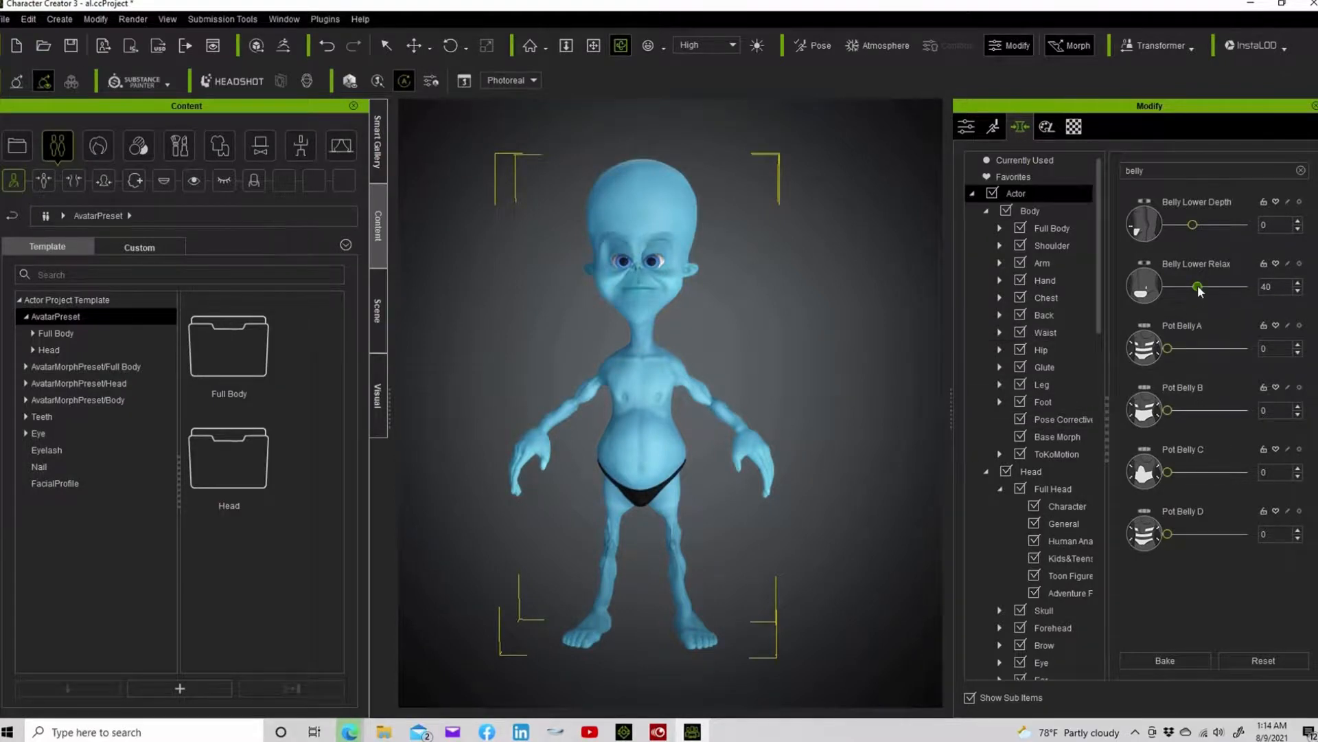
pyautogui.moveTo(1199, 291); pyautogui.dragTo(1209, 292)
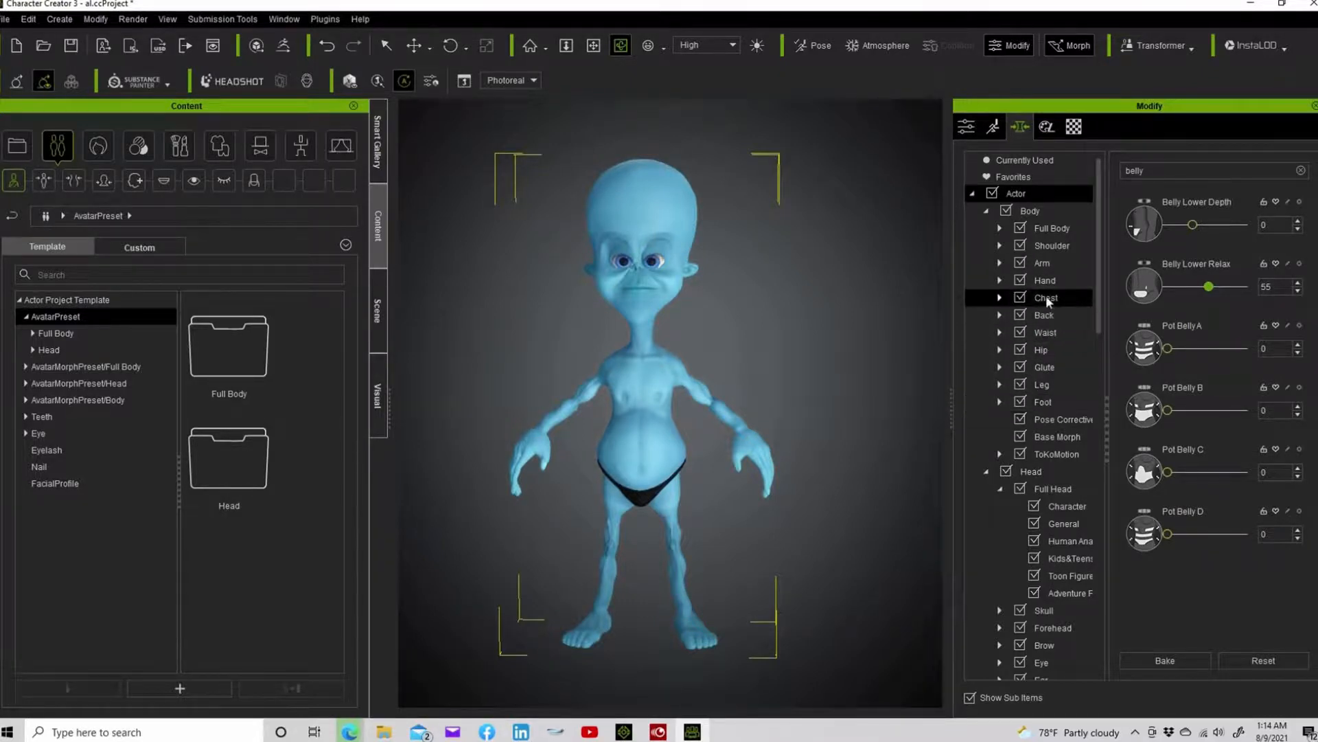
# List the FantasyEars head morphs and clear the "belly" search filter
pyautogui.click(1037, 229)
pyautogui.click(1000, 229)
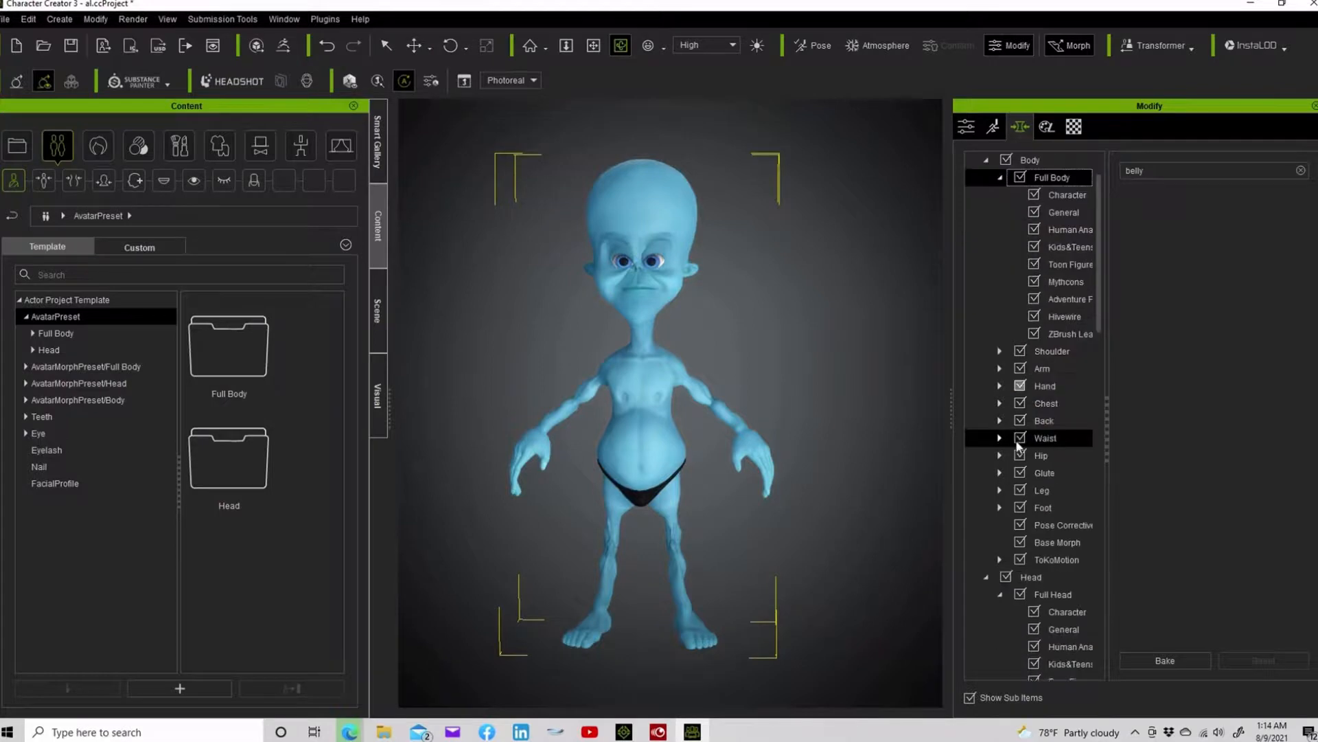
pyautogui.scroll(-2, 1023, 460)
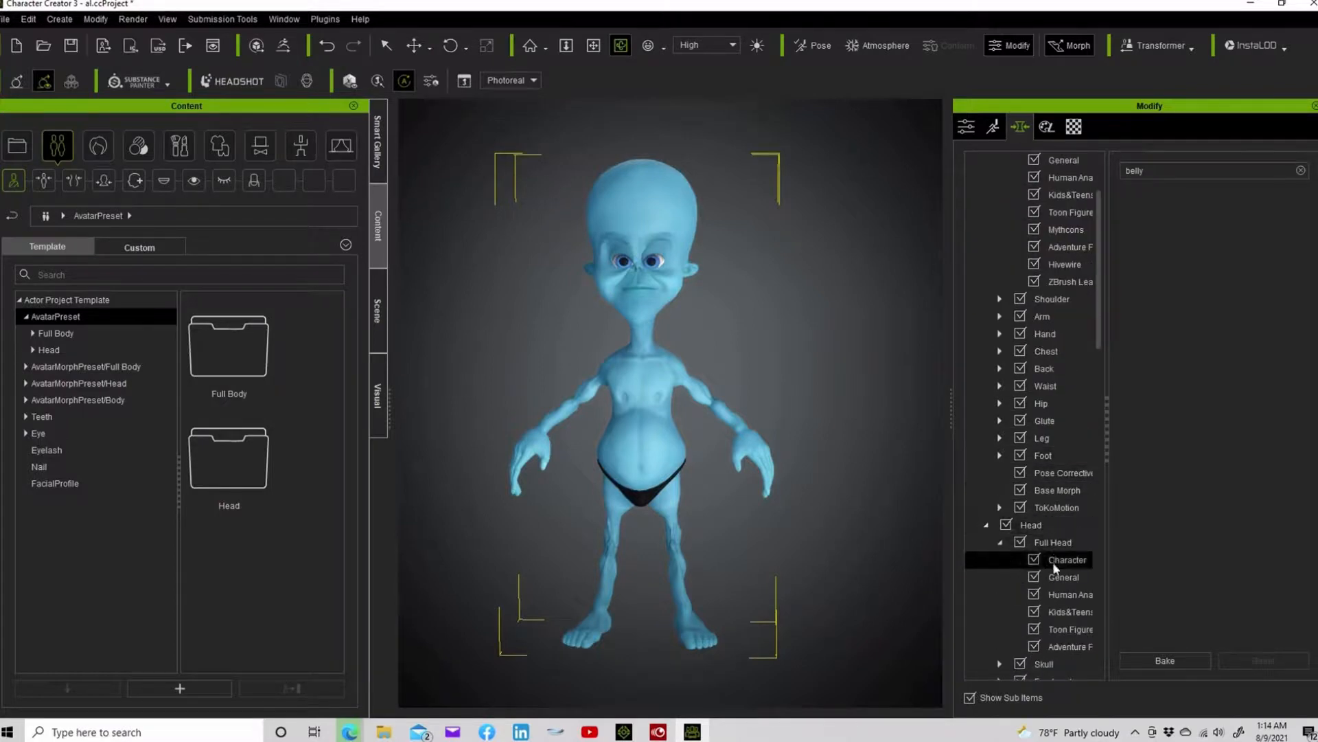
pyautogui.scroll(-2, 1050, 548)
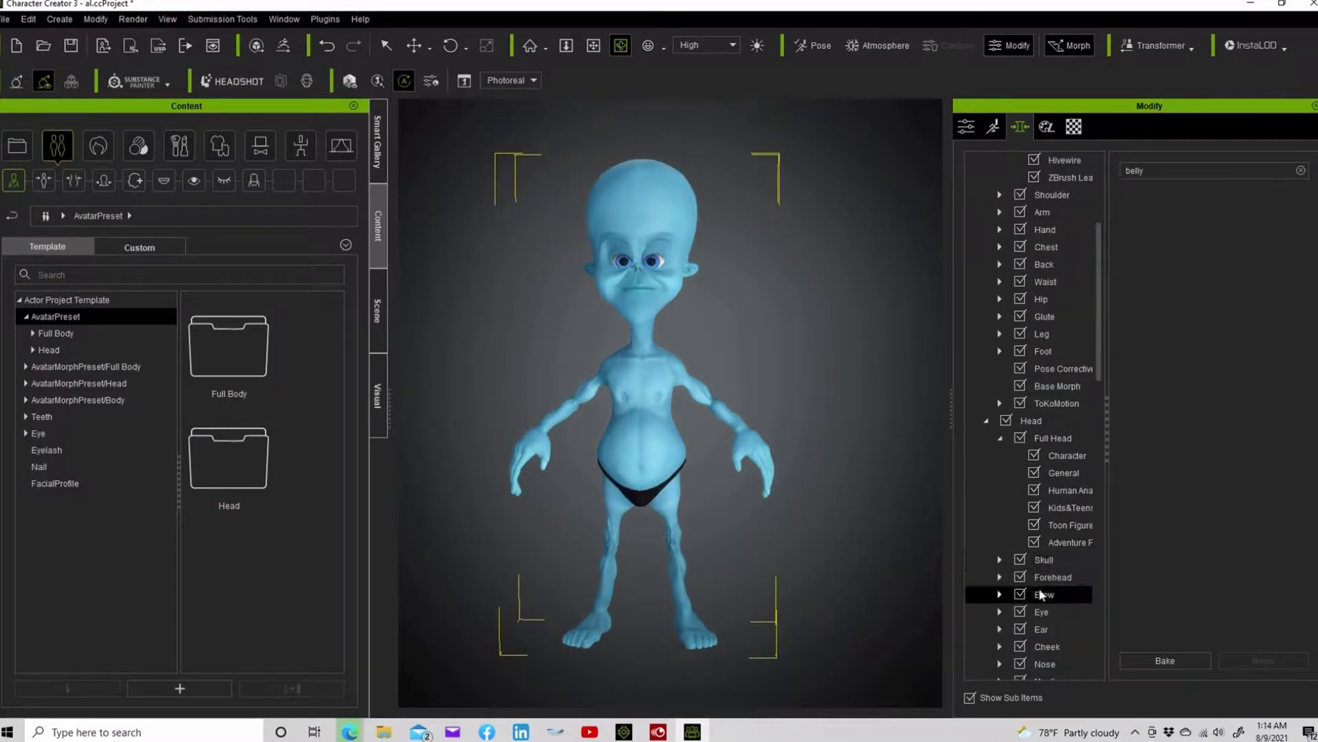
pyautogui.scroll(-2, 1040, 592)
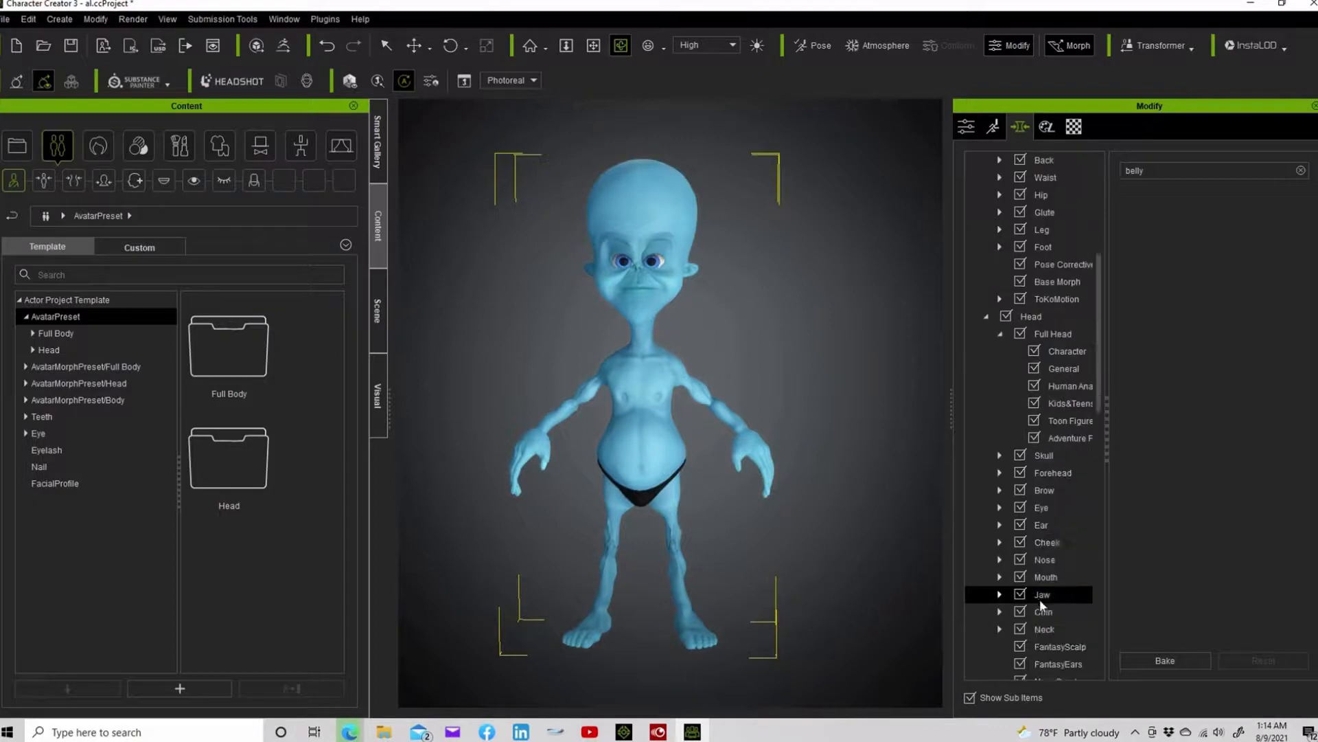
pyautogui.scroll(-2, 1050, 590)
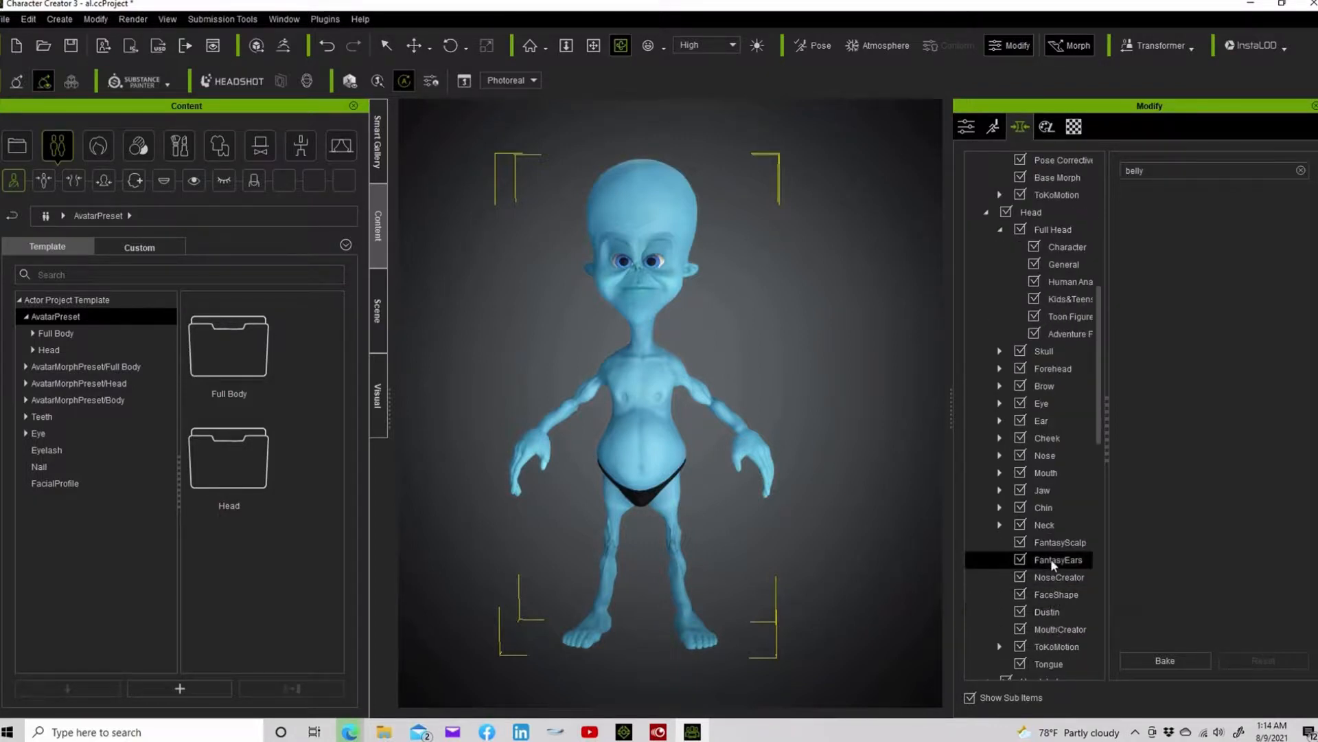
pyautogui.click(1051, 558)
pyautogui.click(1299, 171)
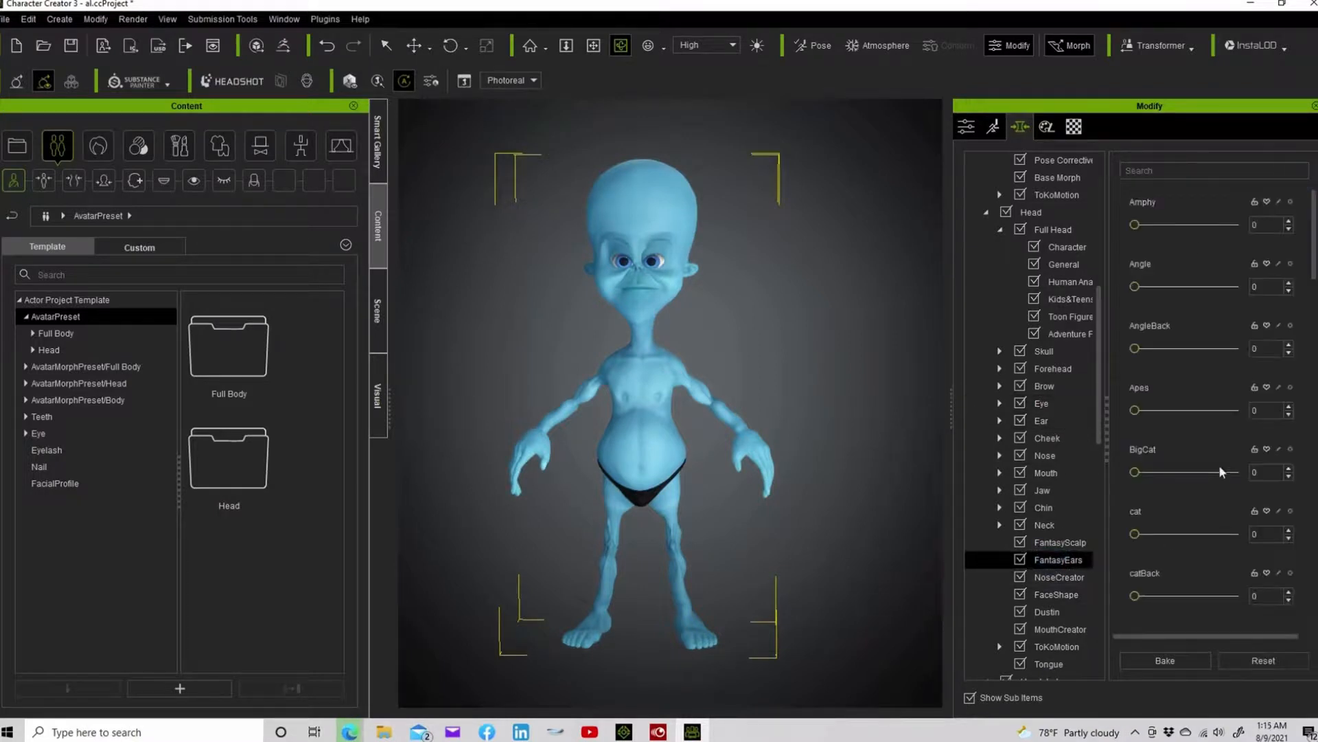
# Try the BigCat, Apes and AngleBack ear morphs, and try Angle at 81
pyautogui.moveTo(1135, 472)
pyautogui.mouseDown()
pyautogui.moveTo(1259, 474)
pyautogui.moveTo(1123, 475)
pyautogui.mouseUp()
pyautogui.moveTo(1133, 410)
pyautogui.mouseDown()
pyautogui.moveTo(1247, 408)
pyautogui.moveTo(1122, 412)
pyautogui.mouseUp()
pyautogui.moveTo(1134, 349)
pyautogui.mouseDown()
pyautogui.moveTo(1183, 349)
pyautogui.moveTo(1119, 345)
pyautogui.mouseUp()
pyautogui.moveTo(1135, 286); pyautogui.dragTo(1216, 287)
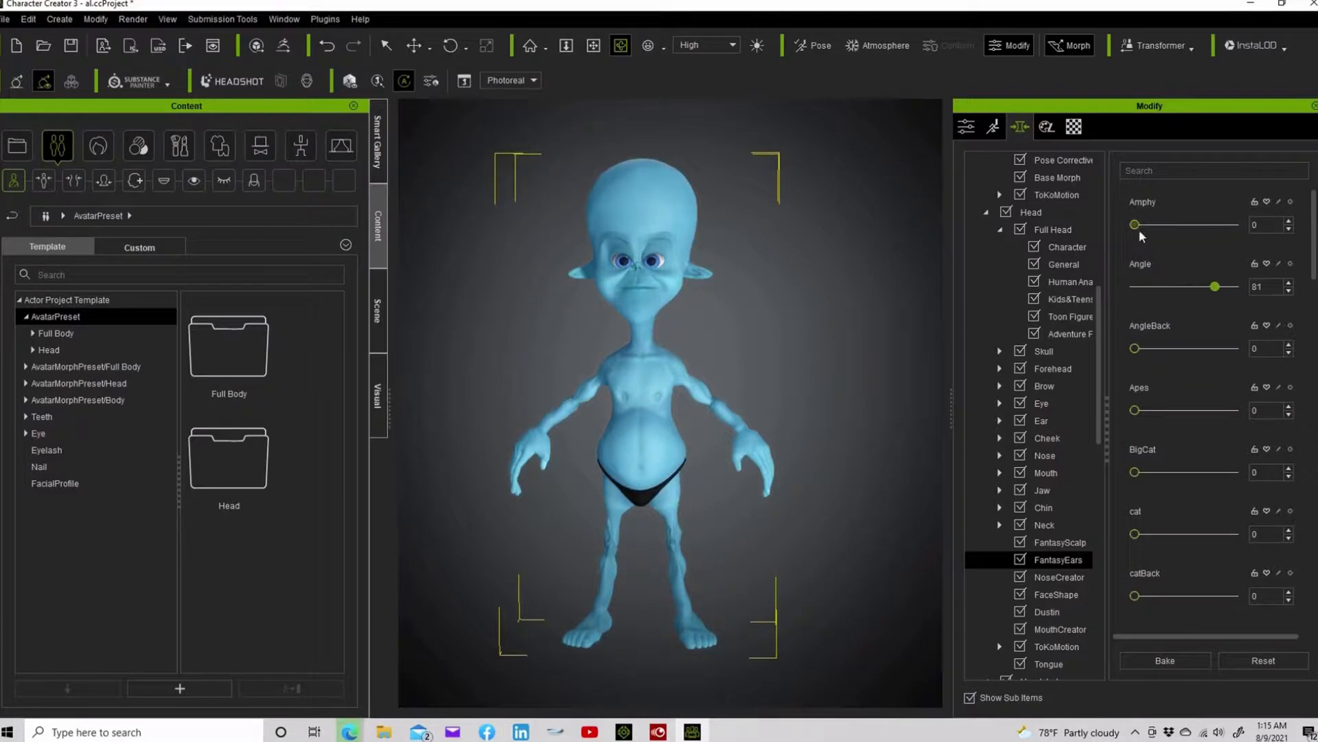
# Set the Amphy ear morph to 100, reset Angle to 0 and keep AngleBack at 0
pyautogui.moveTo(1136, 225); pyautogui.dragTo(1236, 225)
pyautogui.moveTo(1216, 287); pyautogui.dragTo(1073, 293)
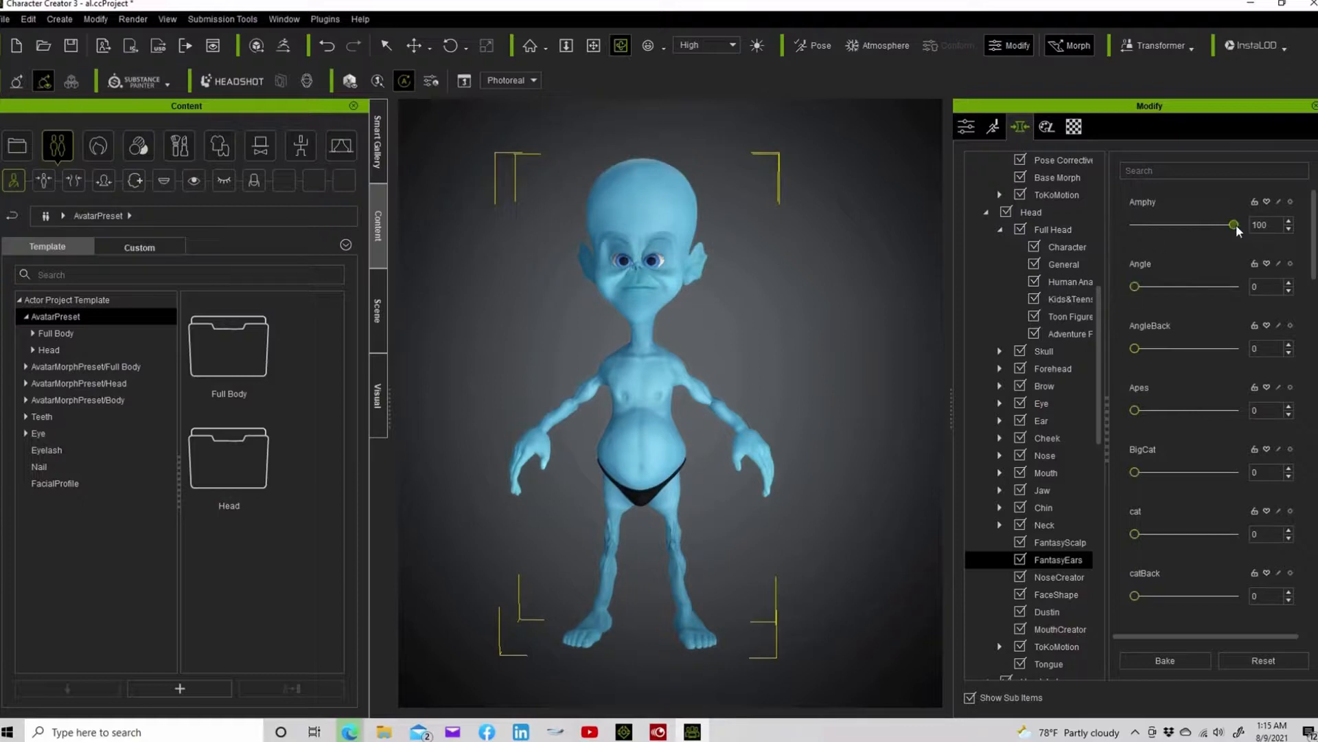
pyautogui.moveTo(1236, 225); pyautogui.dragTo(1266, 227)
pyautogui.moveTo(719, 369); pyautogui.dragTo(940, 314, button='right')
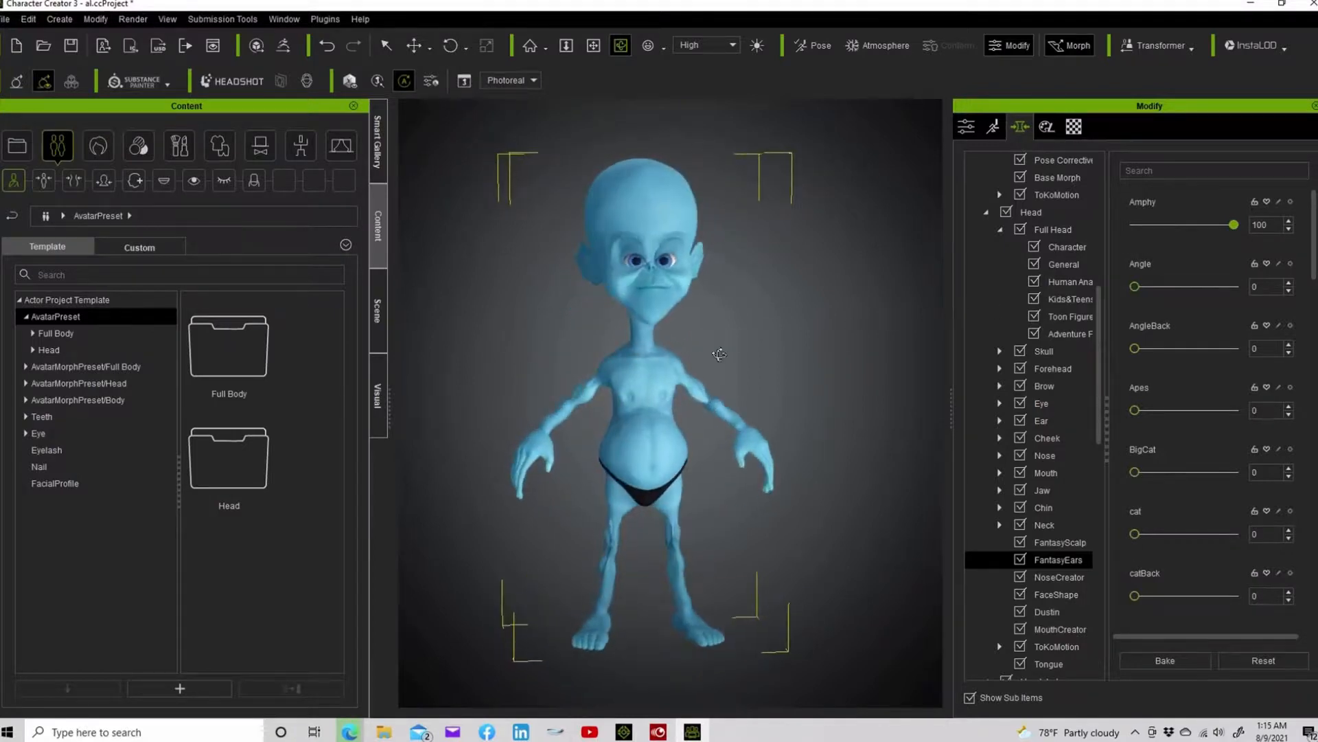
pyautogui.moveTo(789, 350); pyautogui.dragTo(795, 360)
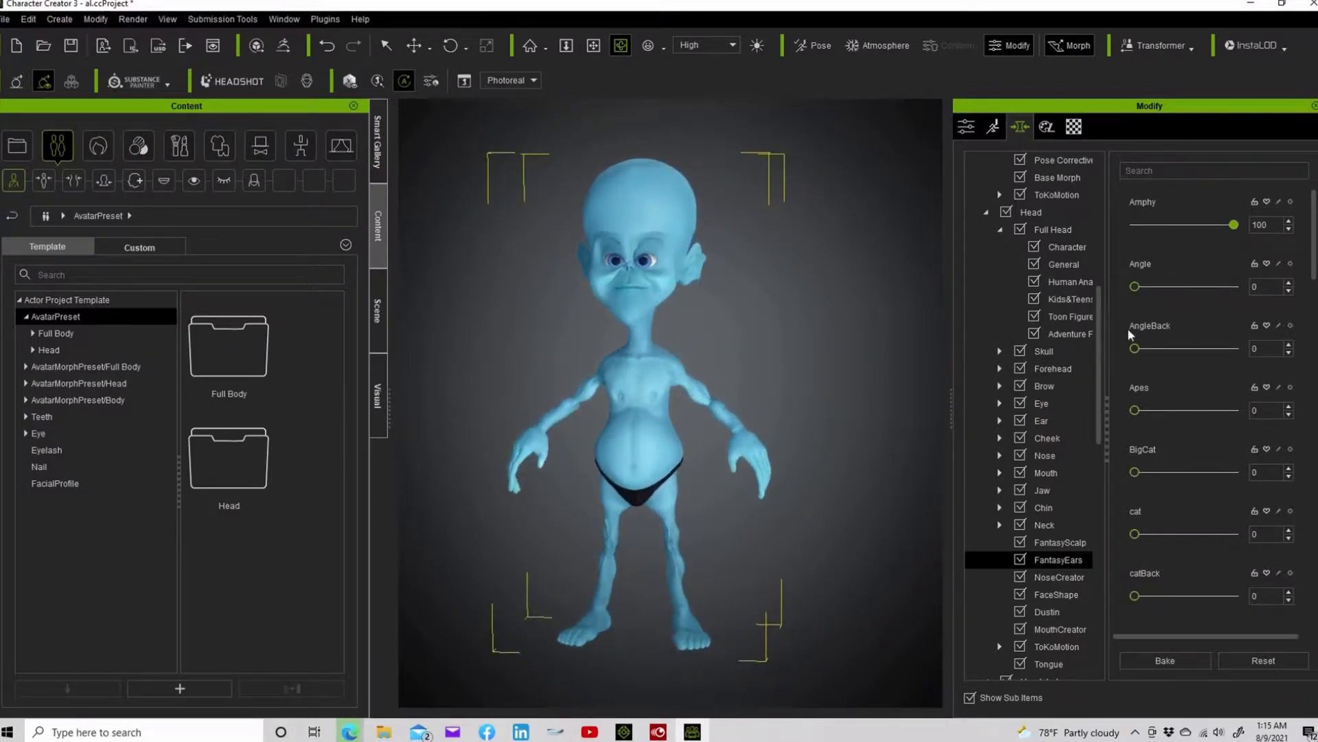
pyautogui.moveTo(1134, 348); pyautogui.dragTo(1073, 349)
# Adjust the ear directly on the avatar to an Ear Scale of -2, bake the morphs and check the front view
pyautogui.click(385, 45)
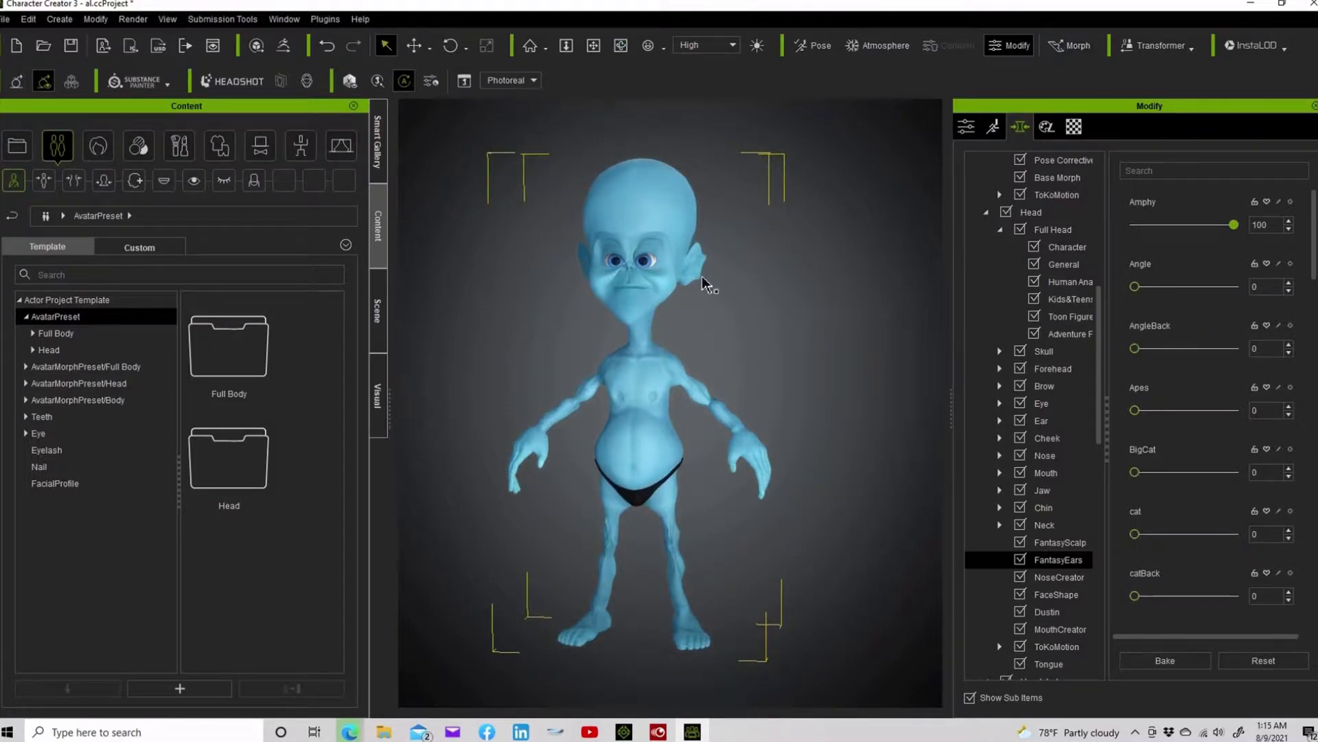
pyautogui.click(1068, 45)
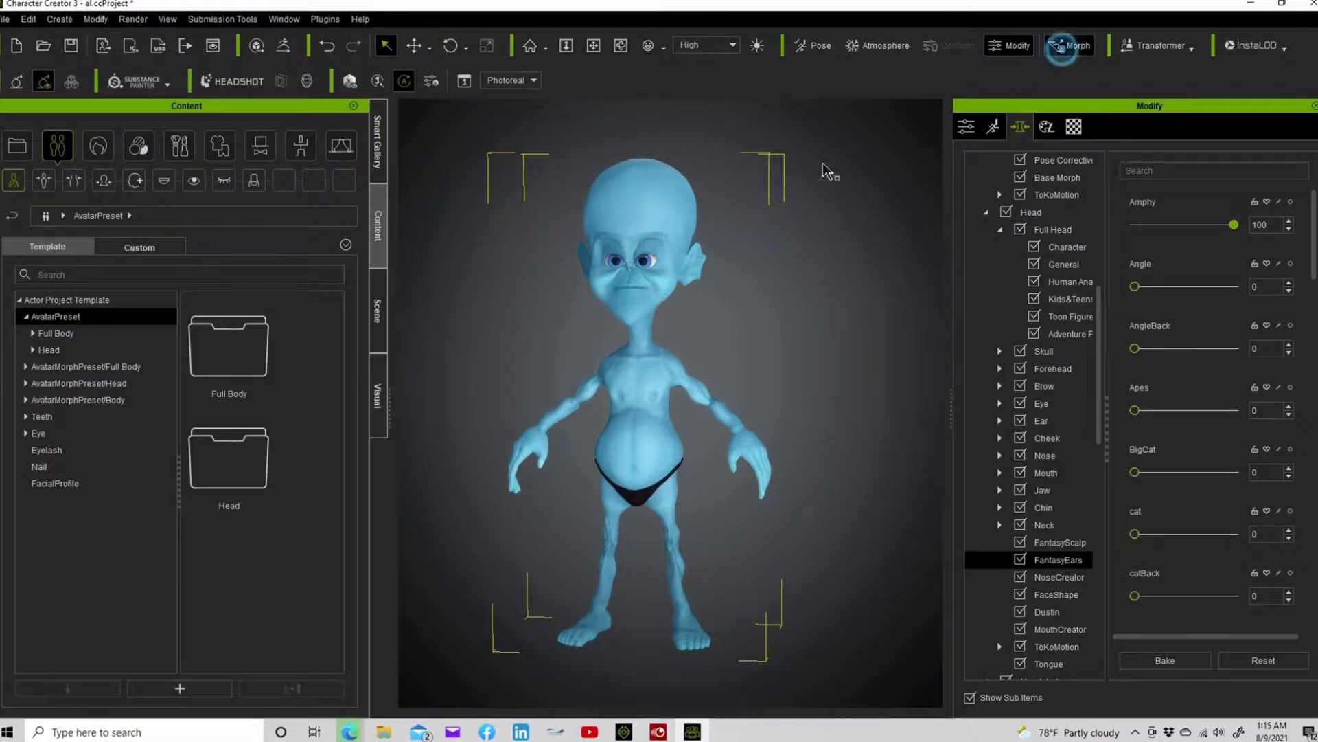
pyautogui.click(699, 259)
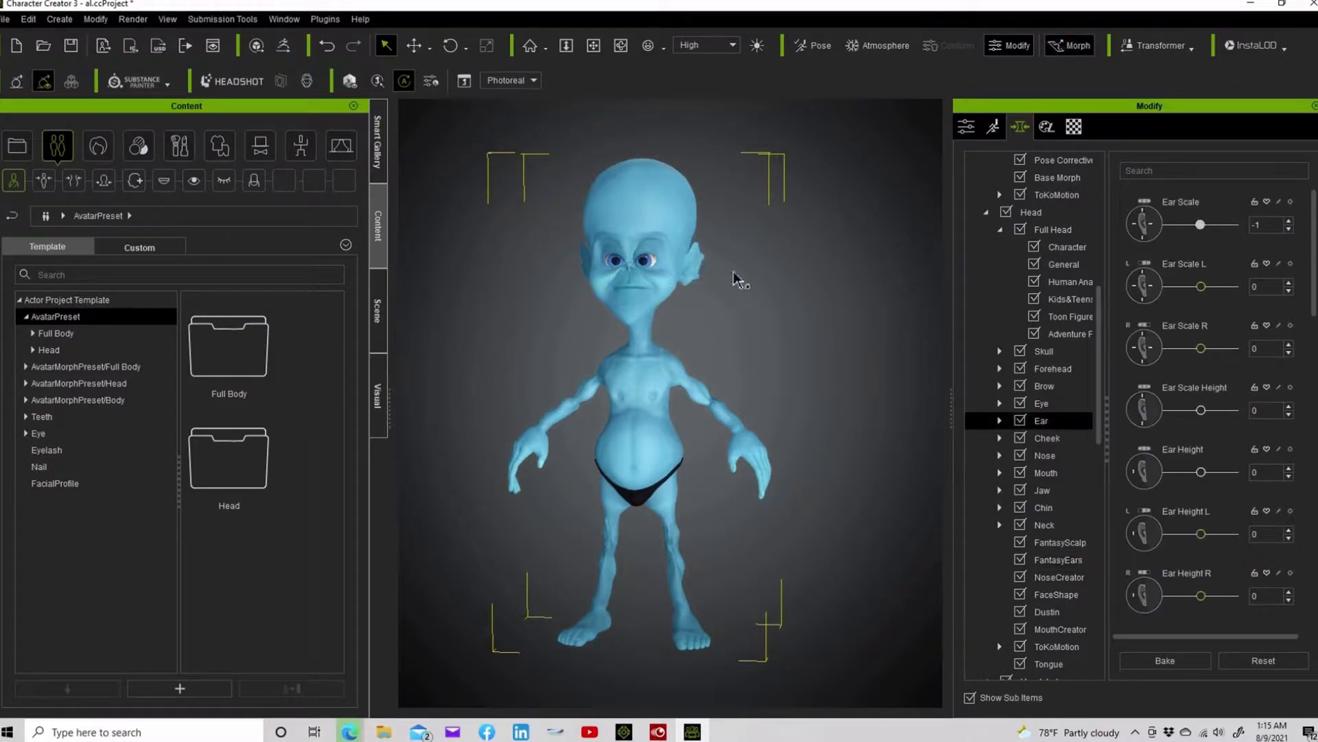
pyautogui.moveTo(863, 292); pyautogui.dragTo(896, 302)
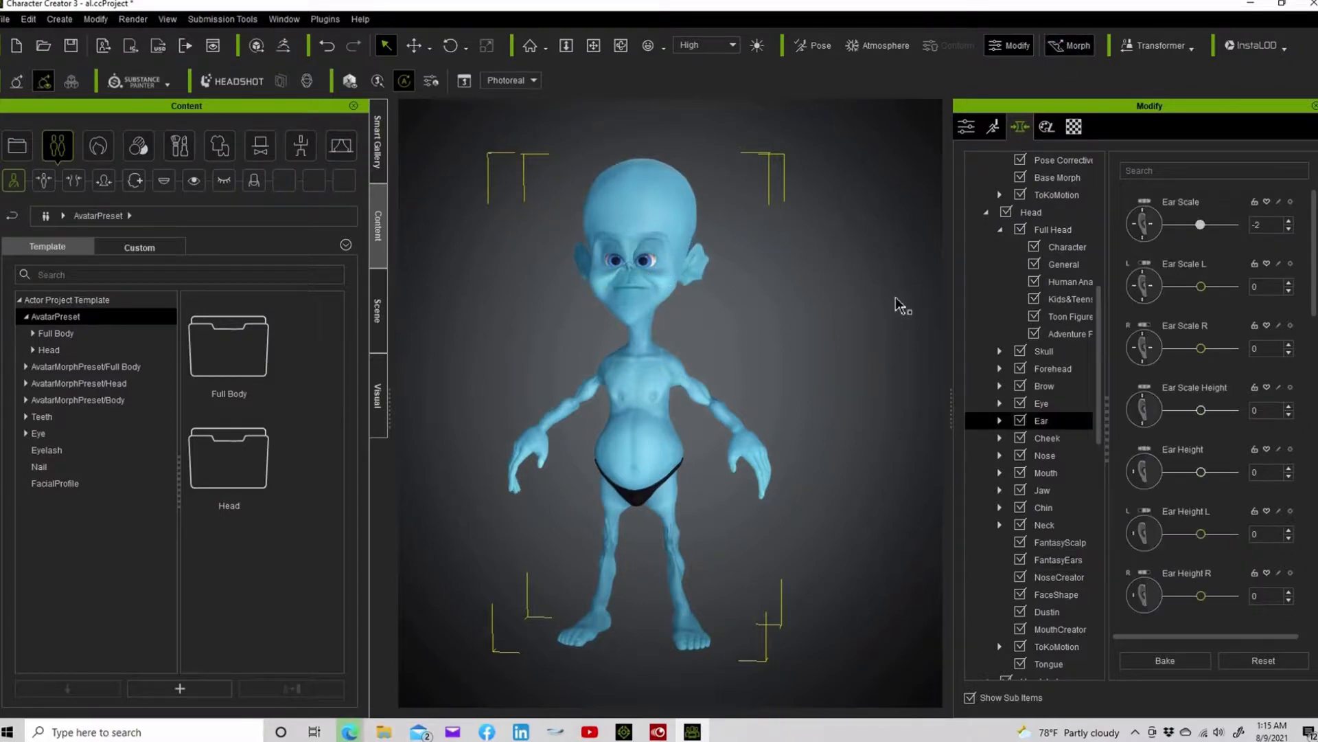
pyautogui.click(1154, 666)
pyautogui.click(626, 47)
pyautogui.moveTo(624, 232); pyautogui.dragTo(640, 266)
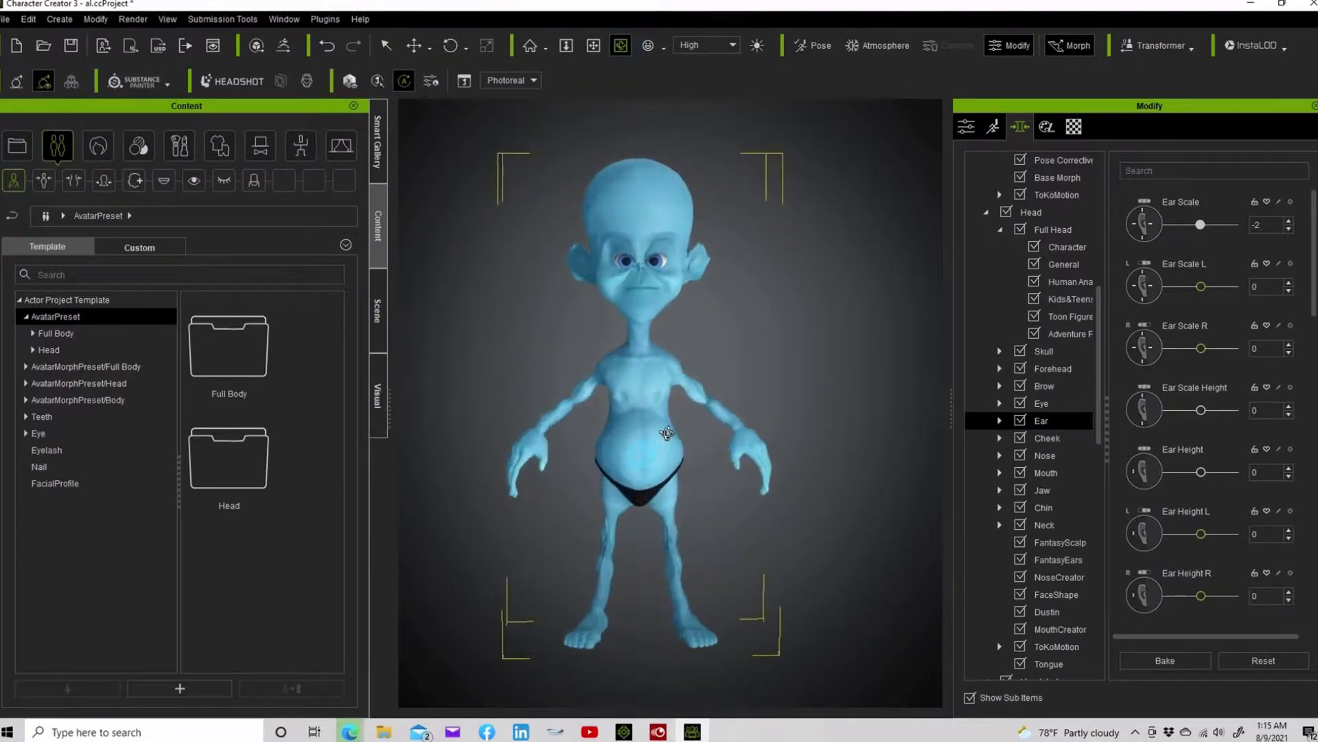
pyautogui.moveTo(666, 432)
pyautogui.mouseDown()
pyautogui.moveTo(806, 408)
pyautogui.moveTo(694, 429)
pyautogui.moveTo(660, 450)
pyautogui.mouseUp()
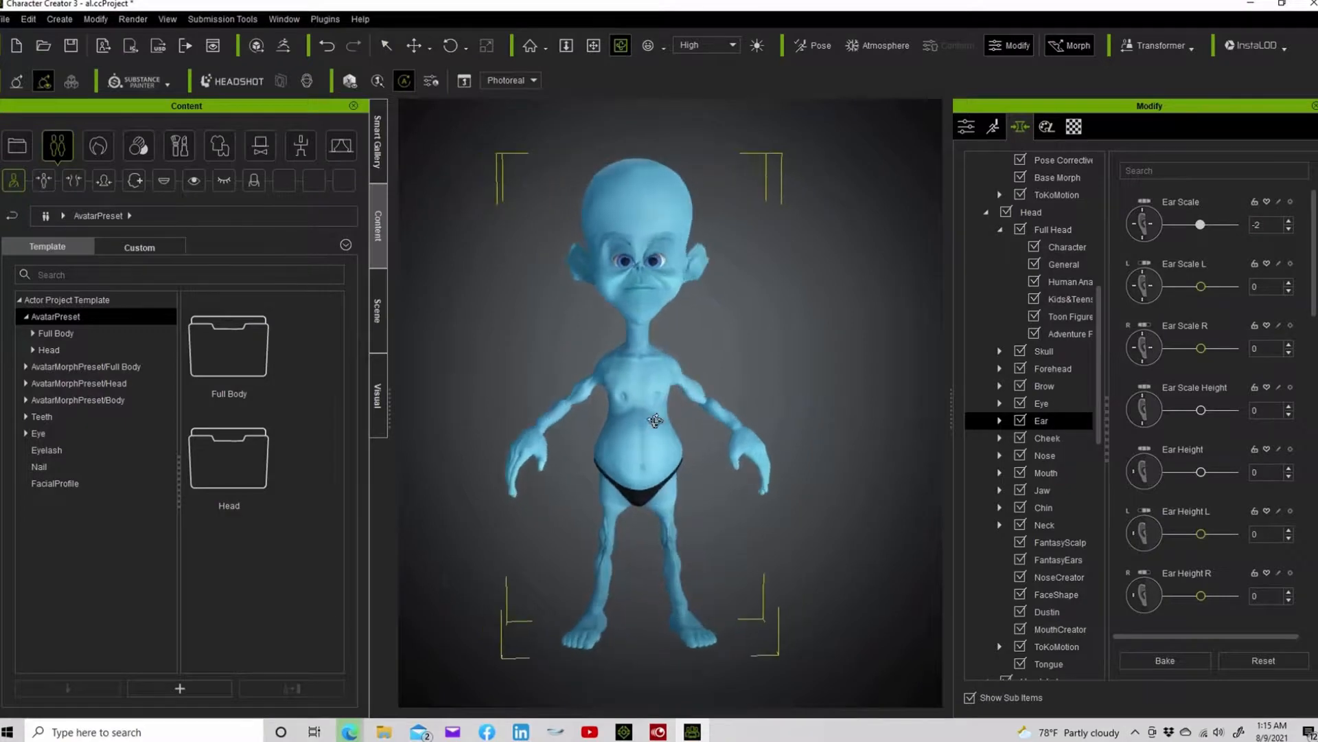
# Darken the Std_Nails base color by setting its Brightness to -41, and check the avatar from the side
pyautogui.click(1074, 127)
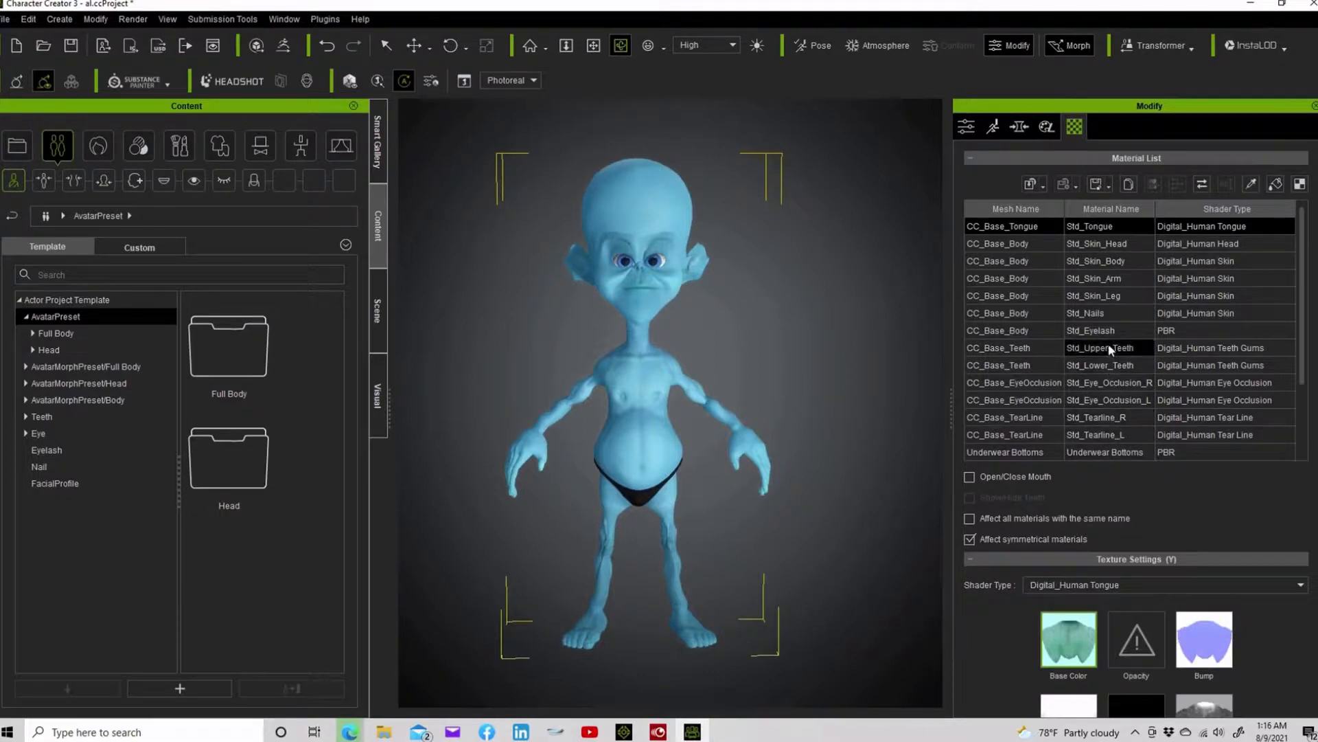
pyautogui.click(1093, 312)
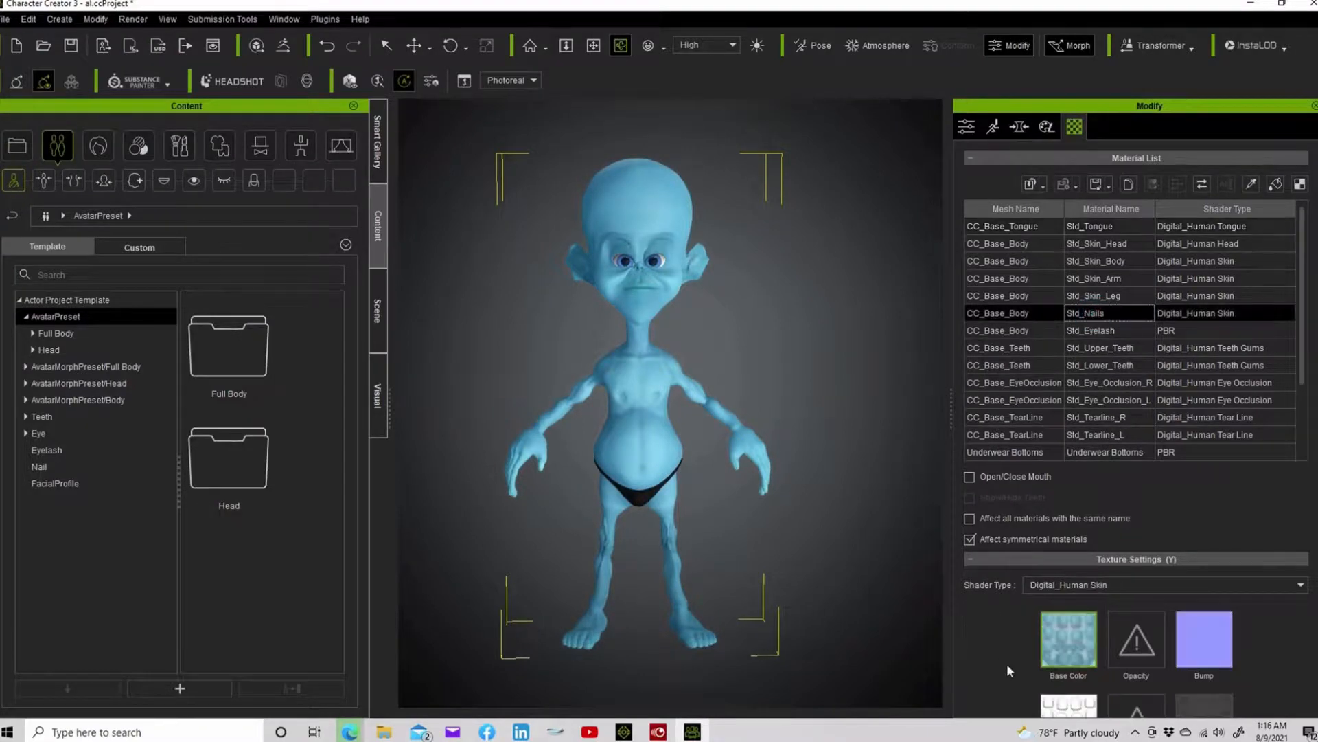
pyautogui.rightClick(1073, 652)
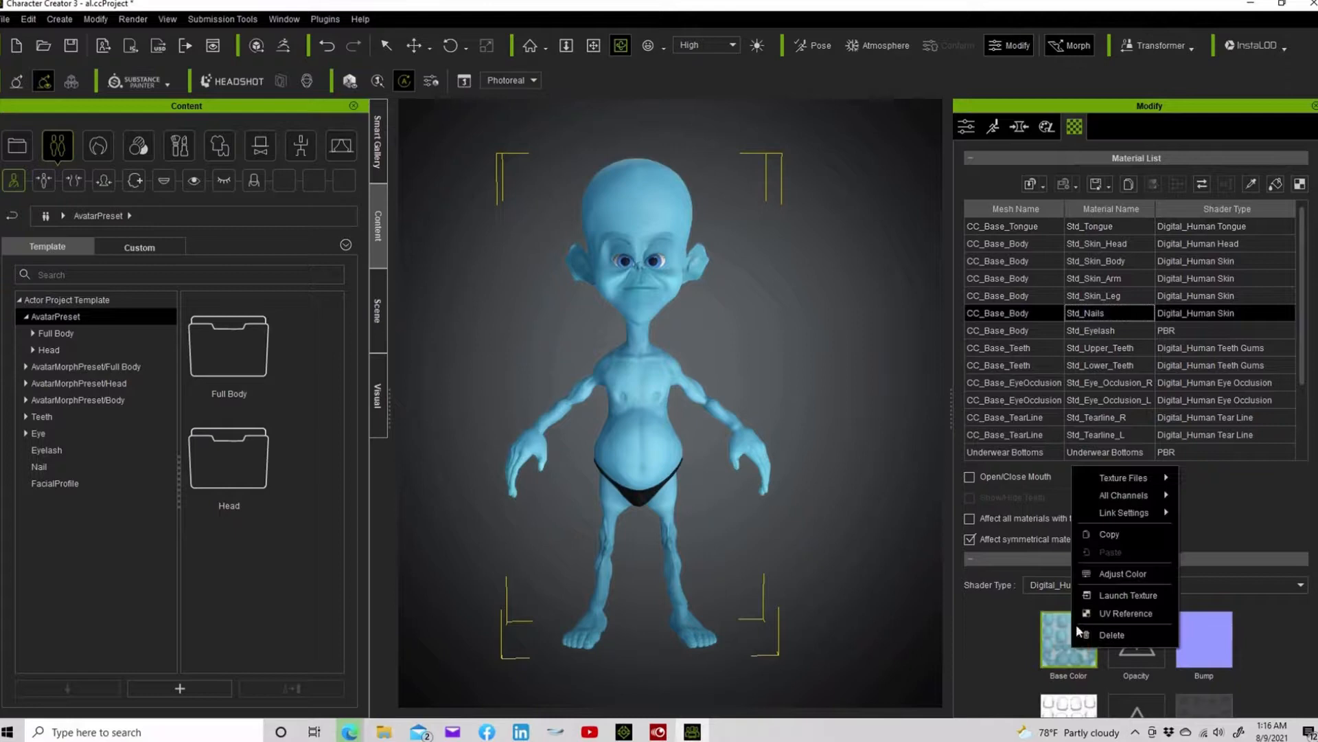
pyautogui.click(1099, 565)
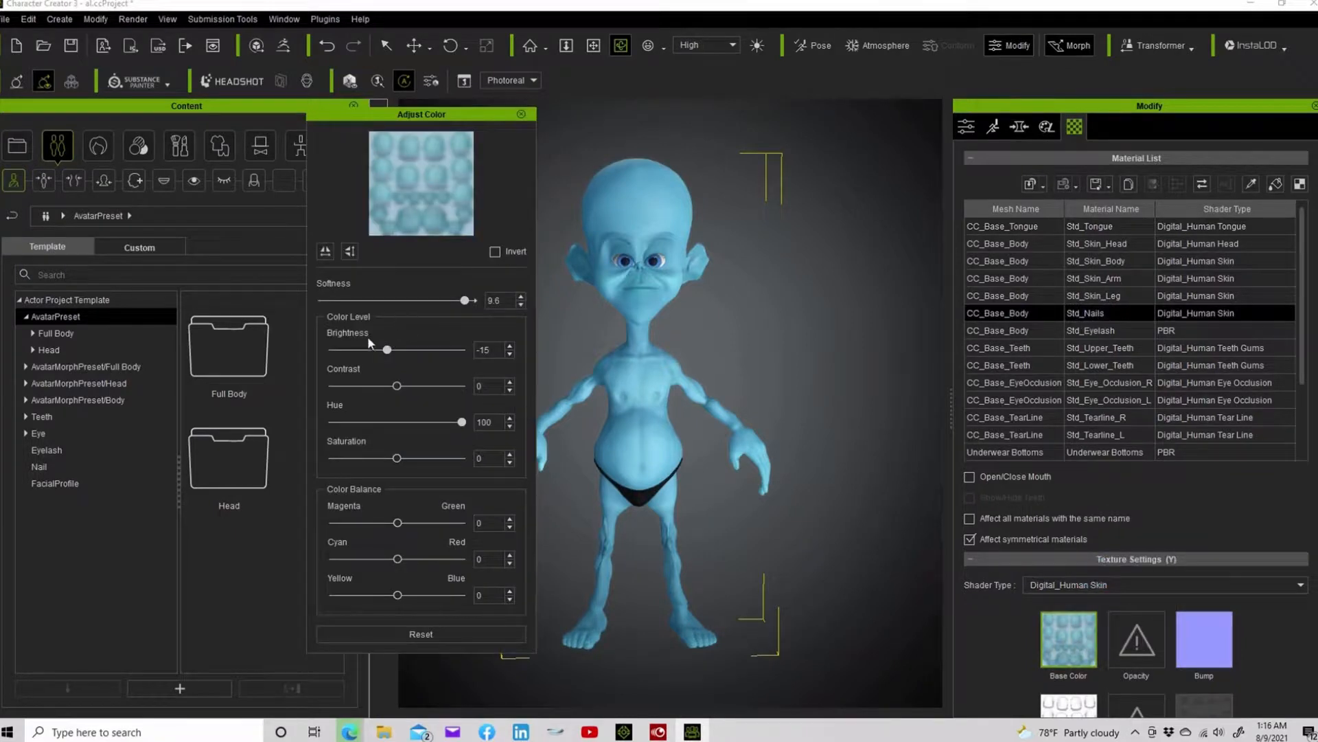
pyautogui.moveTo(385, 351); pyautogui.dragTo(370, 351)
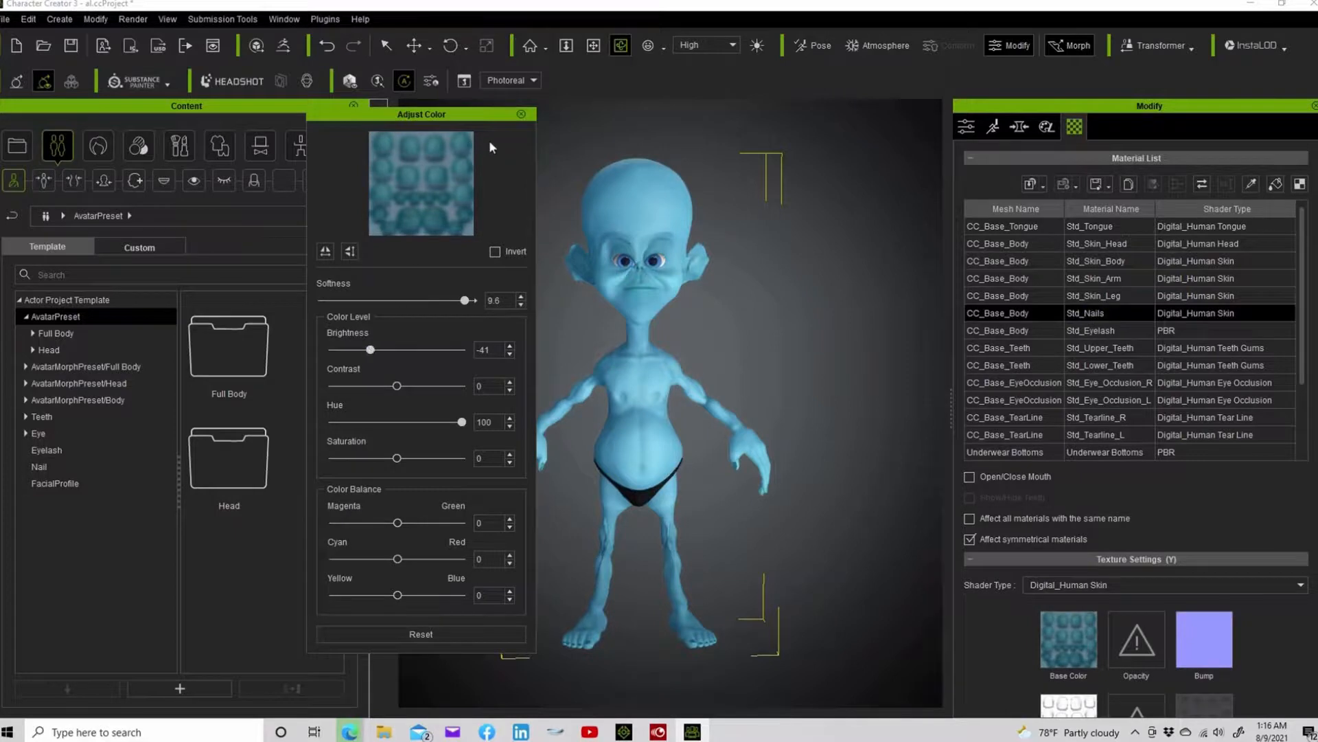
pyautogui.click(518, 115)
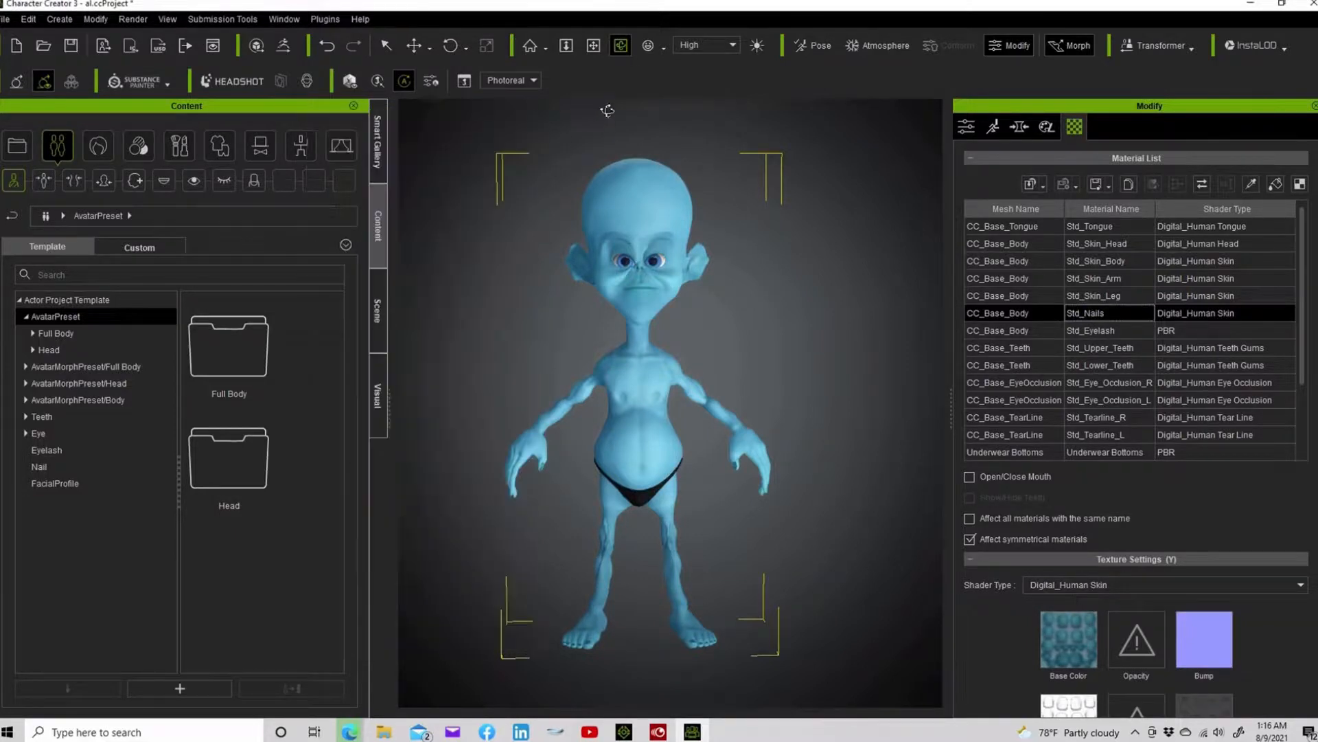
pyautogui.moveTo(700, 318); pyautogui.dragTo(1067, 302)
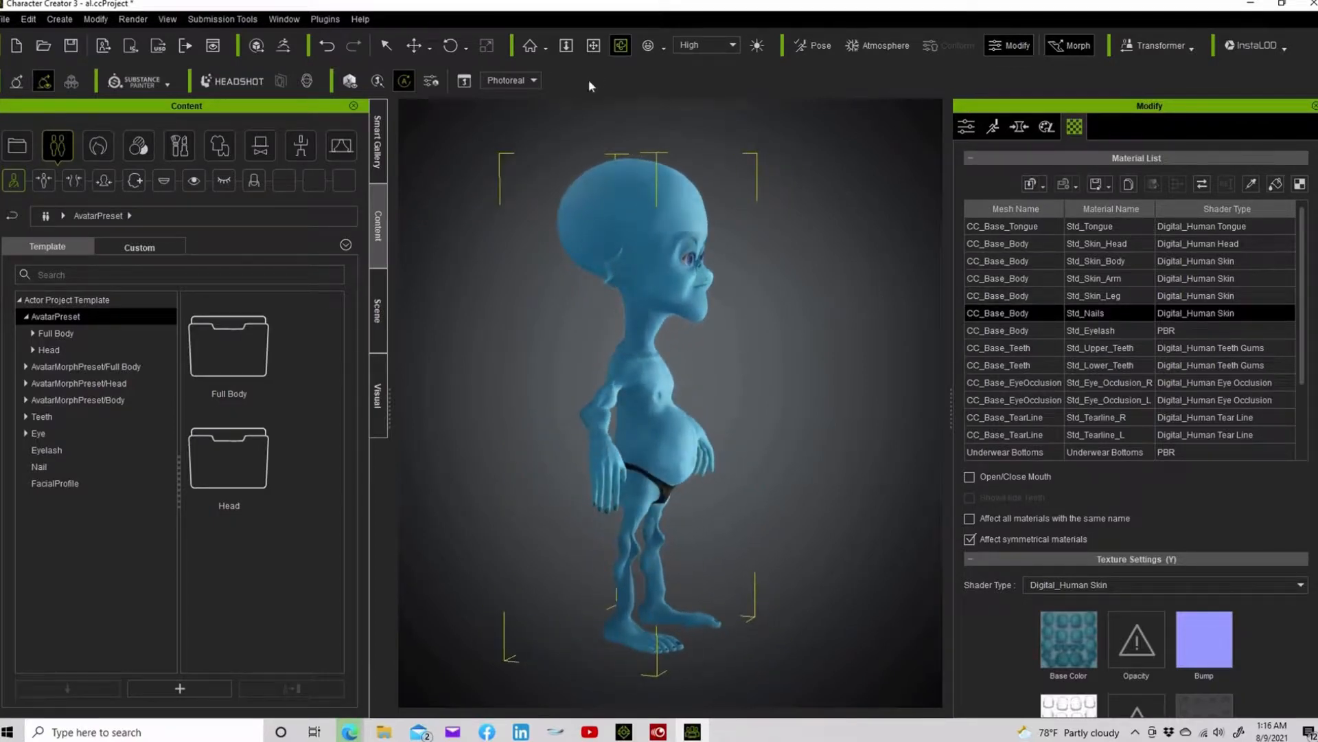
# Return to morph editing with the avatar in side view, bake the current morphs and pick the jaw area
pyautogui.click(385, 47)
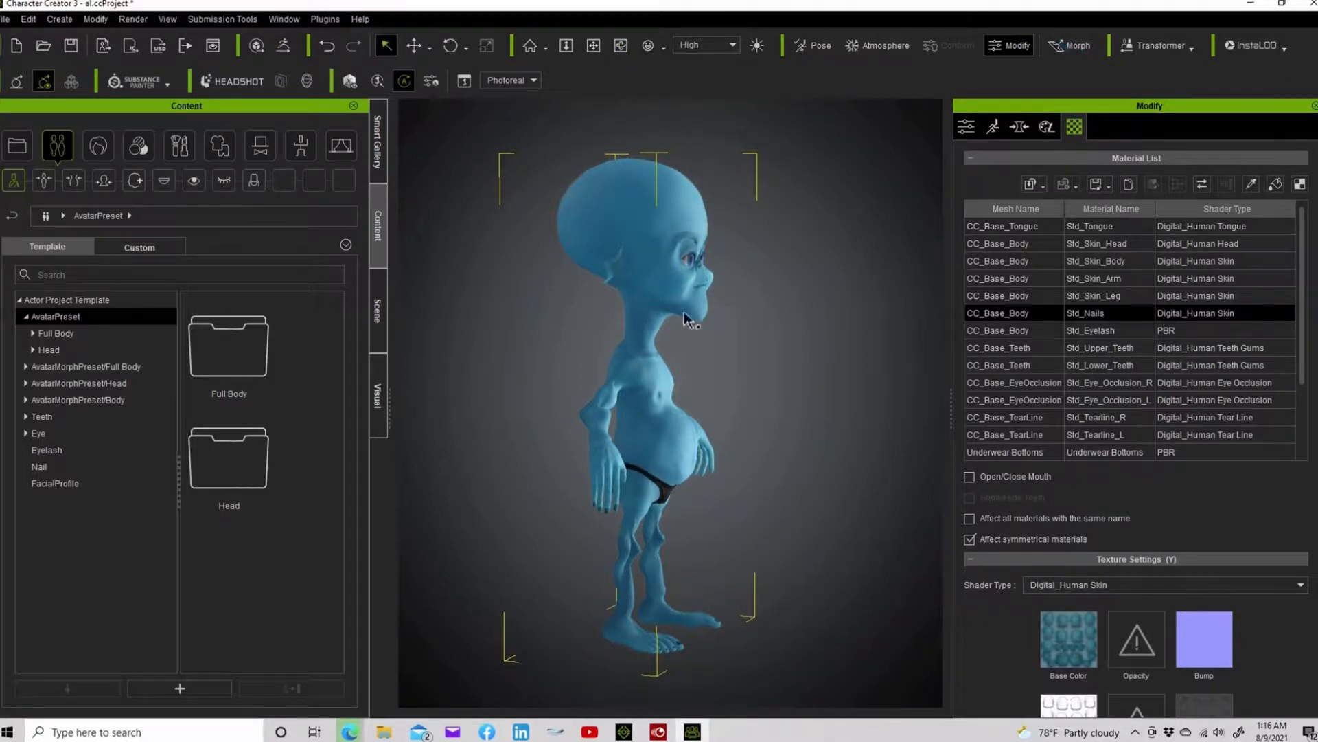
pyautogui.click(1070, 46)
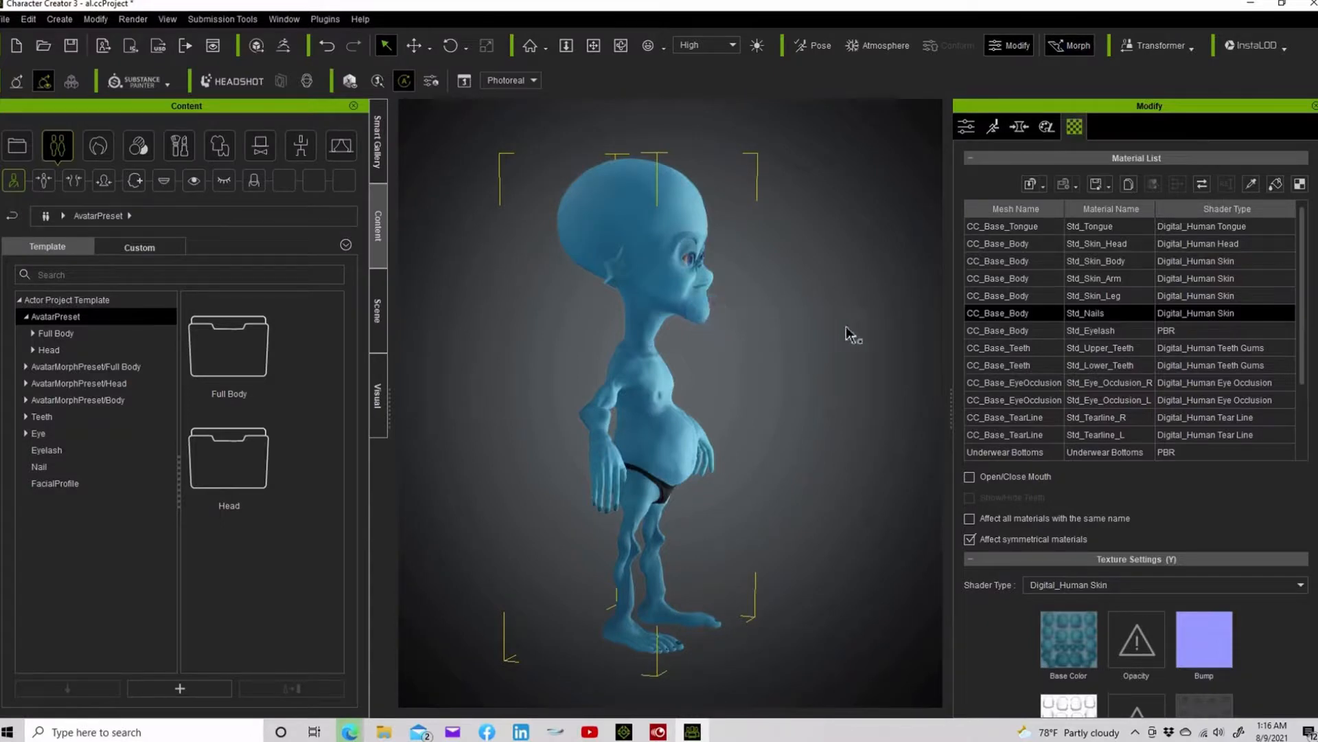
pyautogui.click(1021, 127)
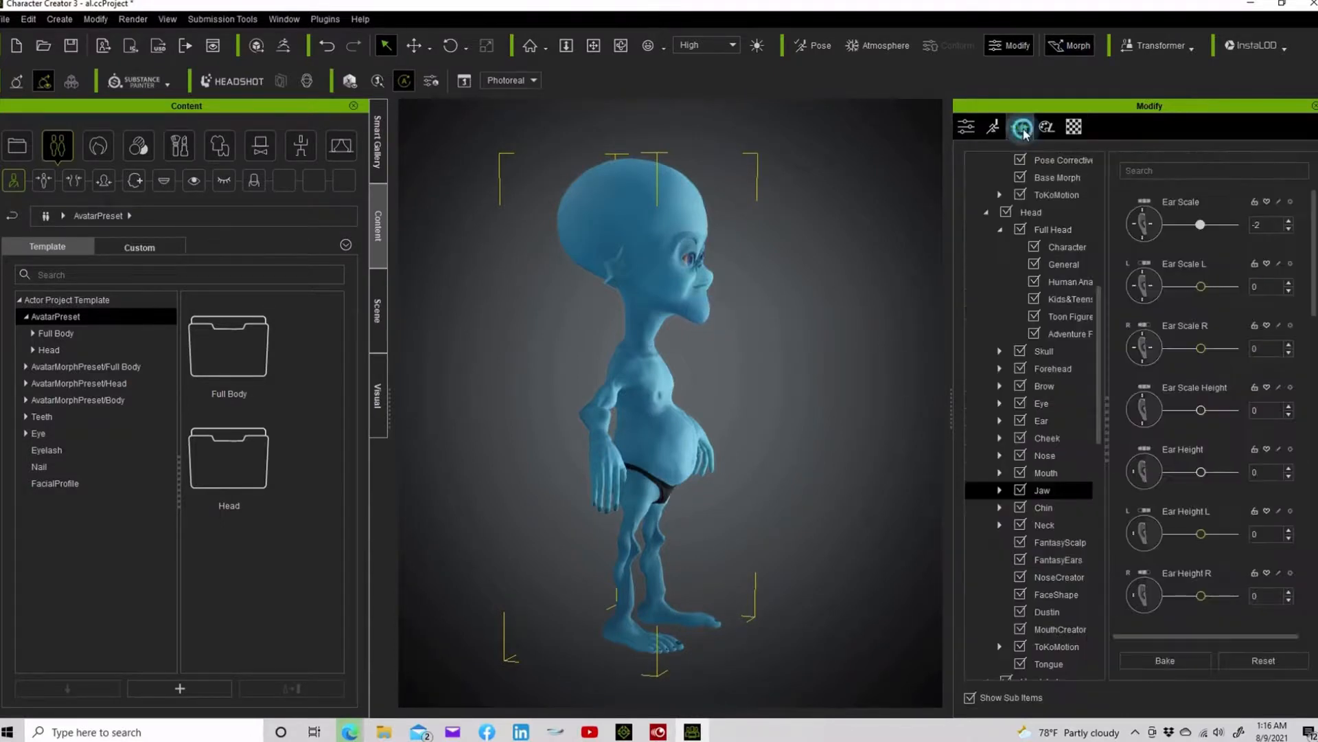
pyautogui.click(1170, 662)
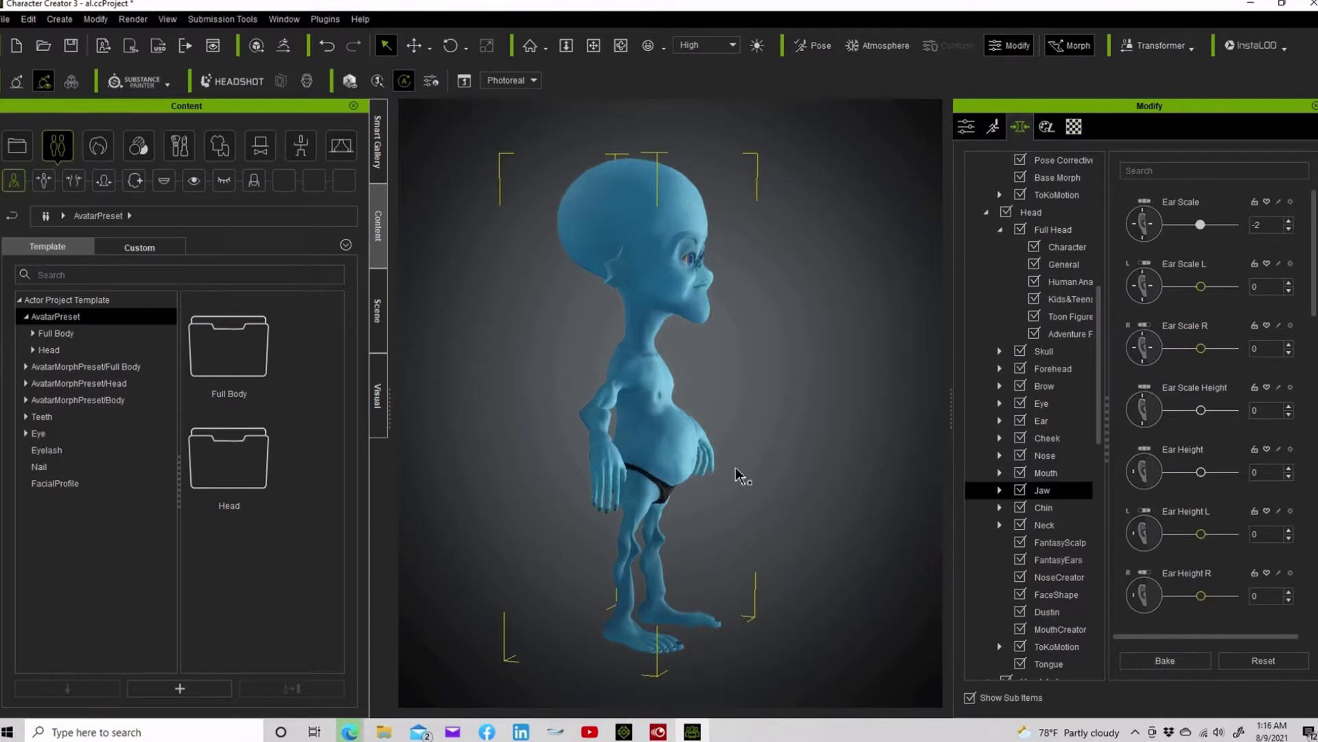
pyautogui.click(699, 316)
pyautogui.click(620, 45)
pyautogui.moveTo(709, 333)
pyautogui.mouseDown()
pyautogui.moveTo(413, 323)
pyautogui.moveTo(846, 317)
pyautogui.moveTo(700, 325)
pyautogui.mouseUp()
# Bake the Mouth Angle morph after raising it and again after lowering it, and set Mouth Angle to -100
pyautogui.click(1047, 473)
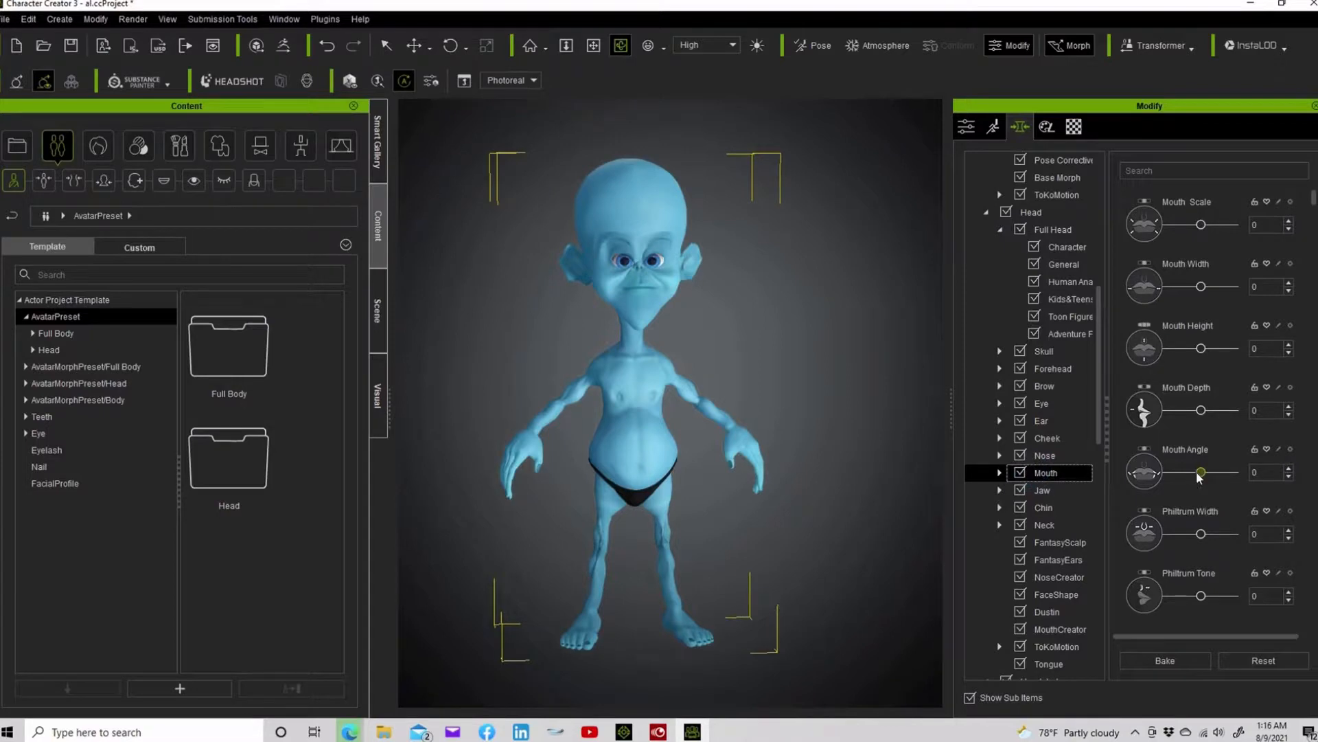
pyautogui.moveTo(1199, 477); pyautogui.dragTo(1255, 476)
pyautogui.click(1195, 661)
pyautogui.moveTo(1202, 472); pyautogui.dragTo(1114, 475)
pyautogui.click(1159, 660)
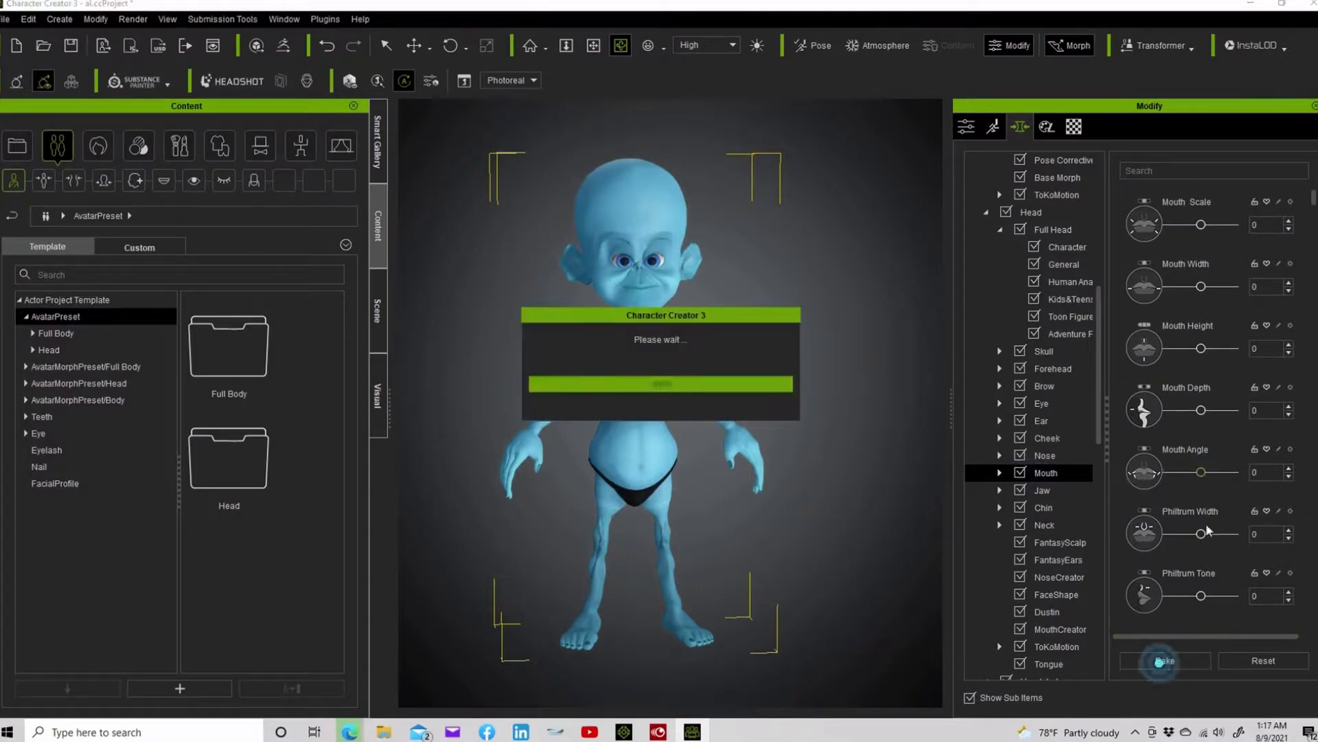
pyautogui.moveTo(1202, 474); pyautogui.dragTo(1163, 479)
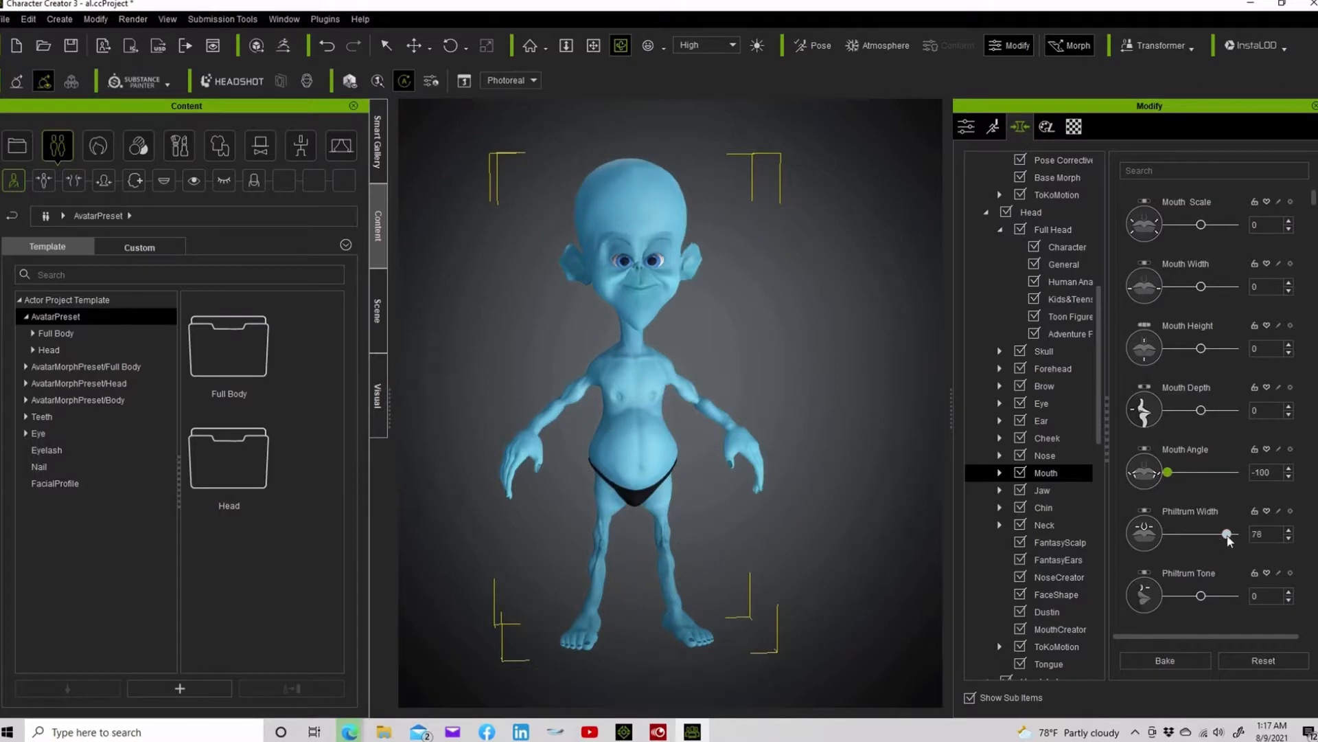
# Set Philtrum Width to -74 and Philtrum Concave to 13
pyautogui.moveTo(1153, 531); pyautogui.dragTo(1177, 530)
pyautogui.scroll(-1, 1194, 562)
pyautogui.scroll(-3, 1193, 563)
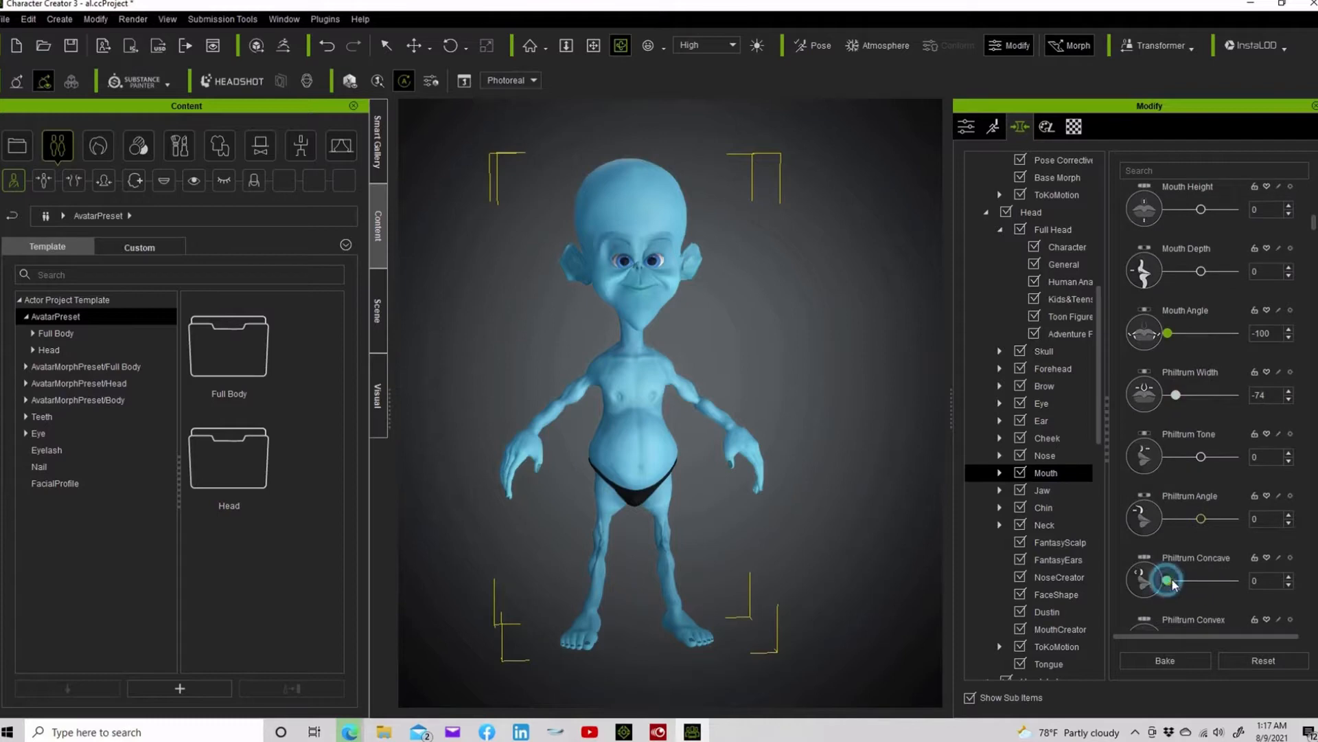
pyautogui.moveTo(1168, 580); pyautogui.dragTo(1176, 581)
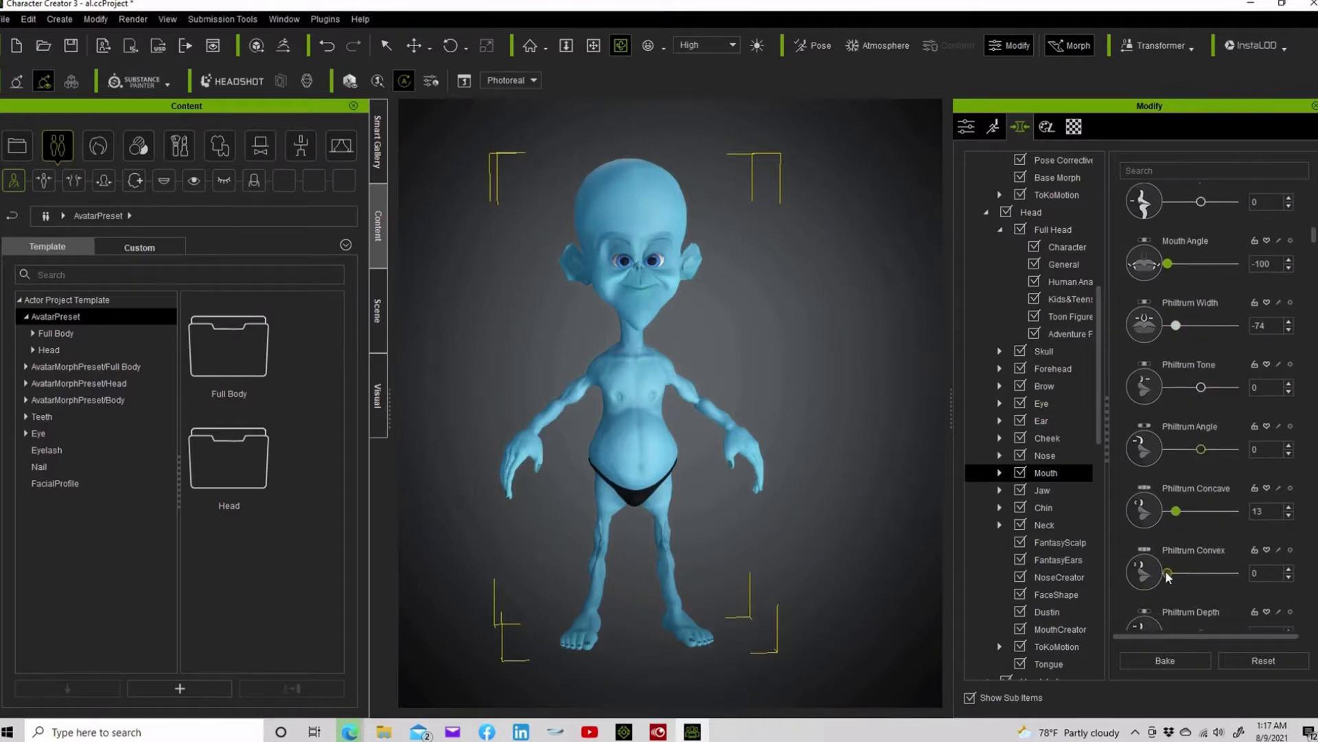
# Set Lip Scale to 4 and Lip Edge Define to 50
pyautogui.scroll(-4, 1181, 563)
pyautogui.scroll(-3, 1187, 566)
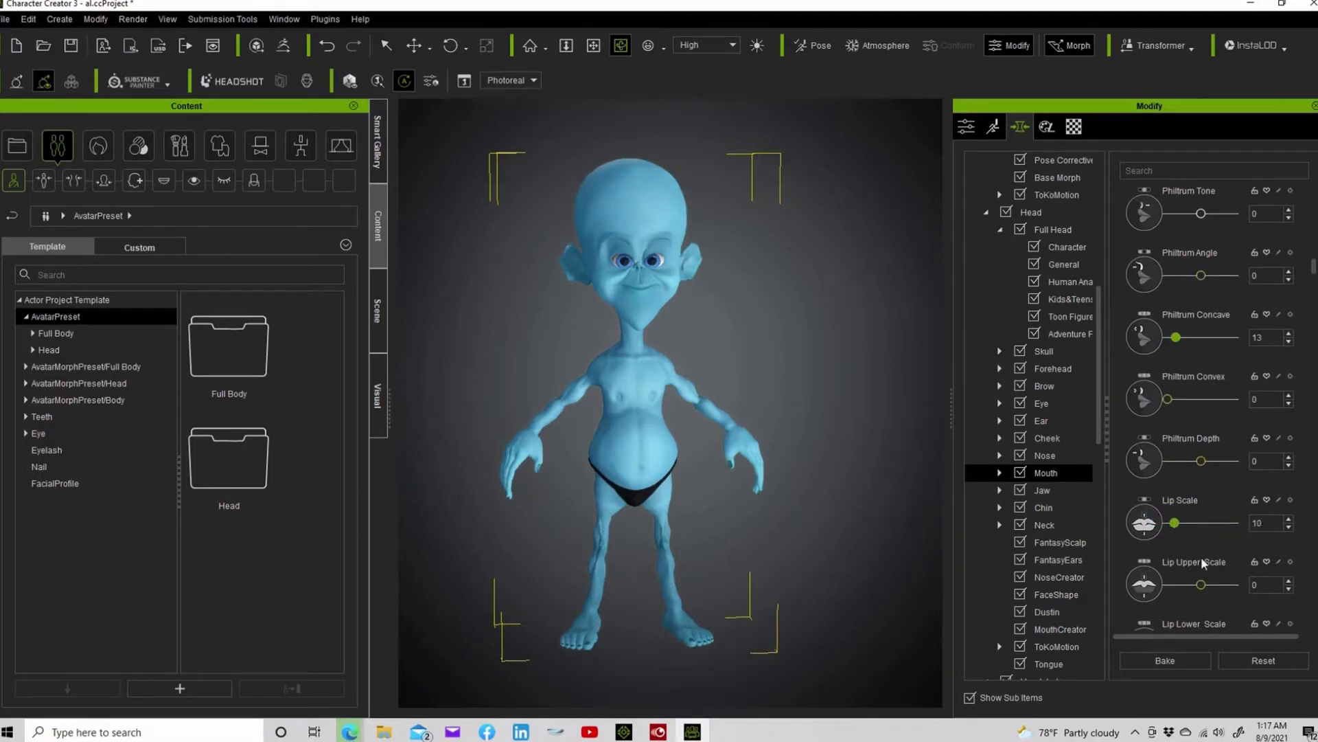
pyautogui.scroll(-3, 1181, 541)
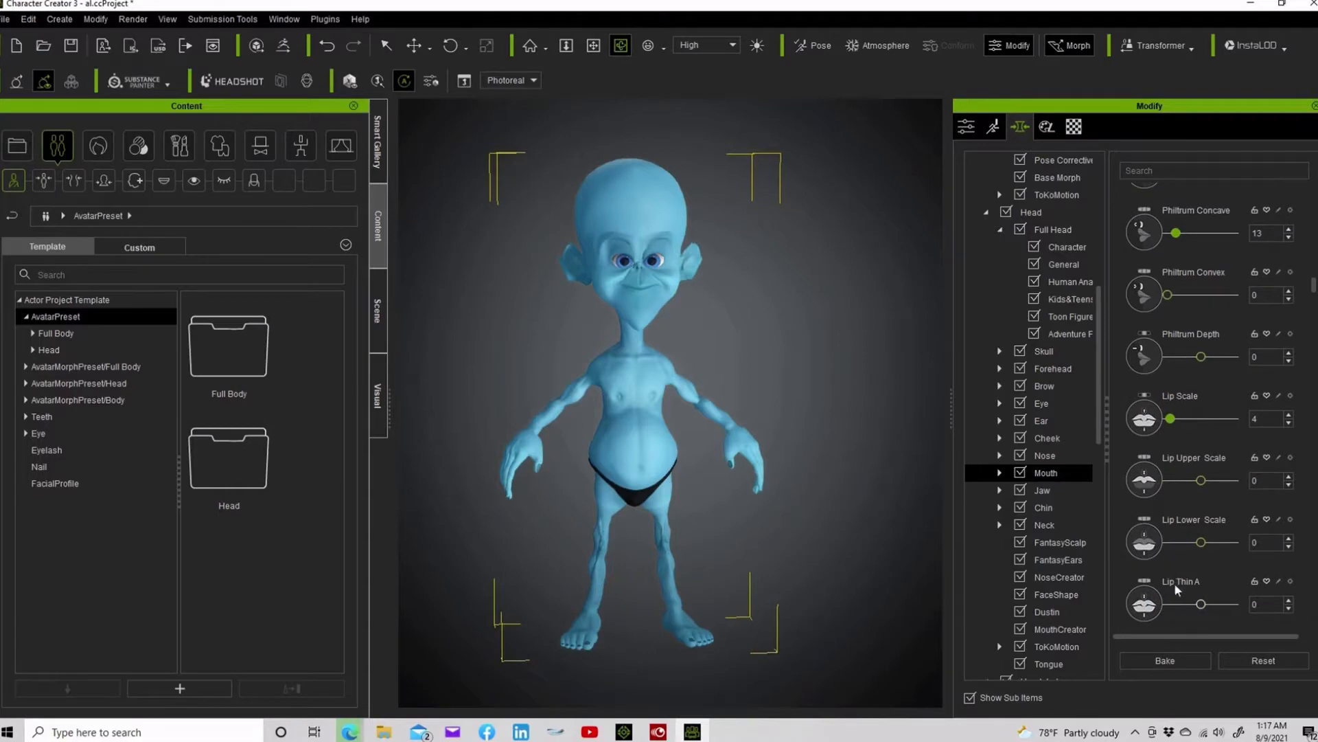
pyautogui.scroll(-9, 1177, 534)
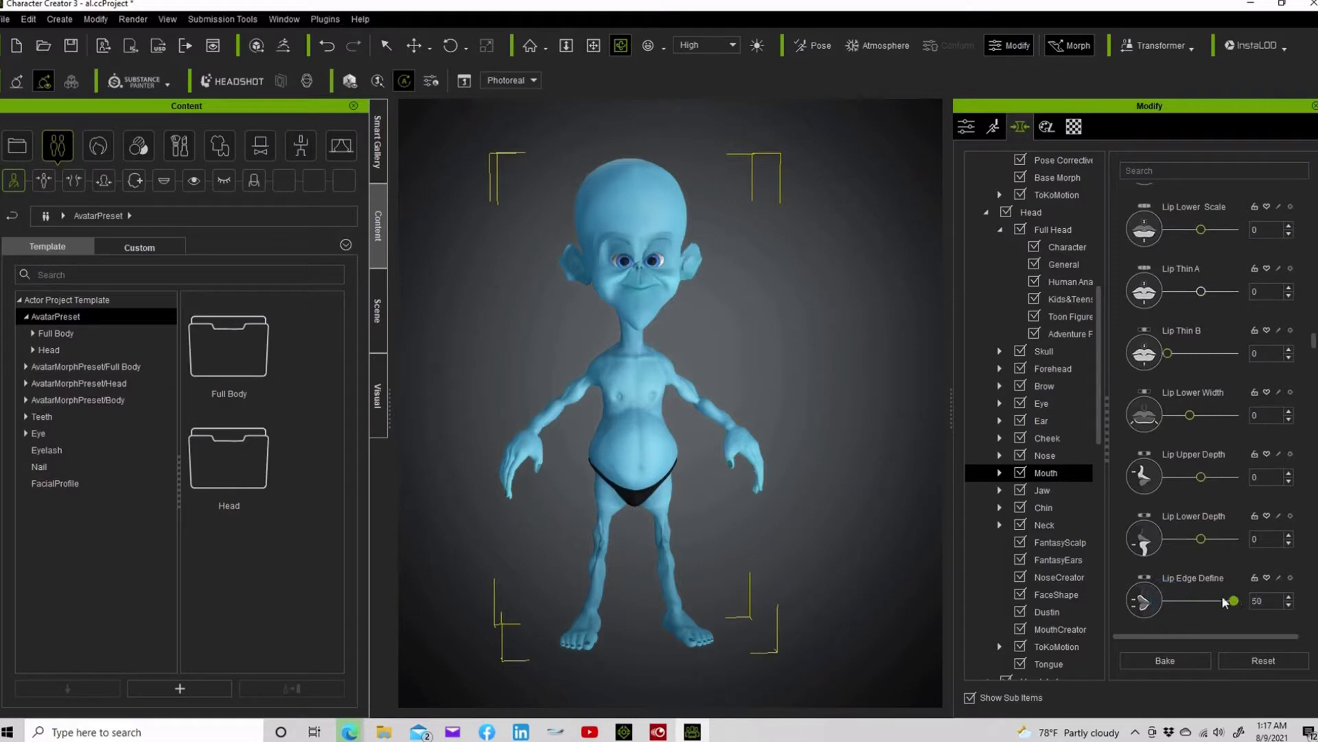
# Open the Adventure Figures Set pack in the Smart Gallery and apply the RUN 01 motion pose to the alien
pyautogui.scroll(-3, 1195, 545)
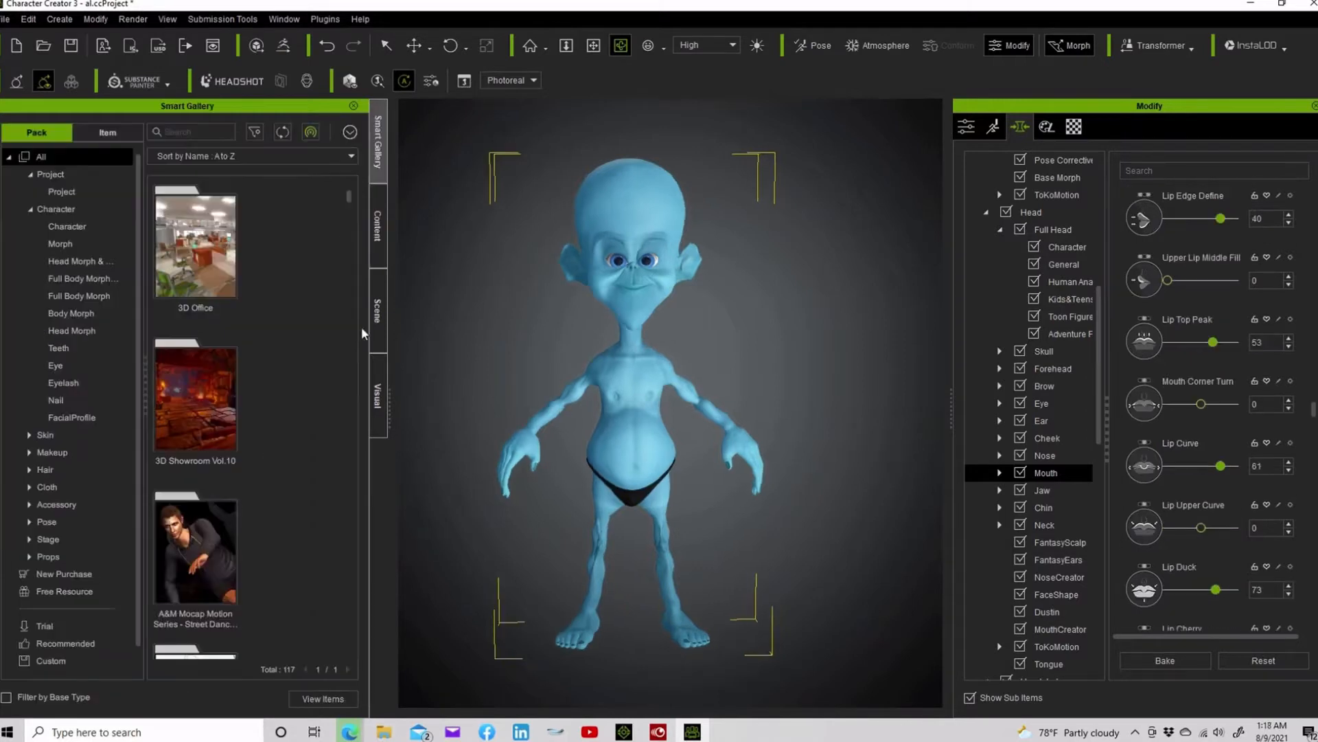
pyautogui.scroll(-8, 316, 339)
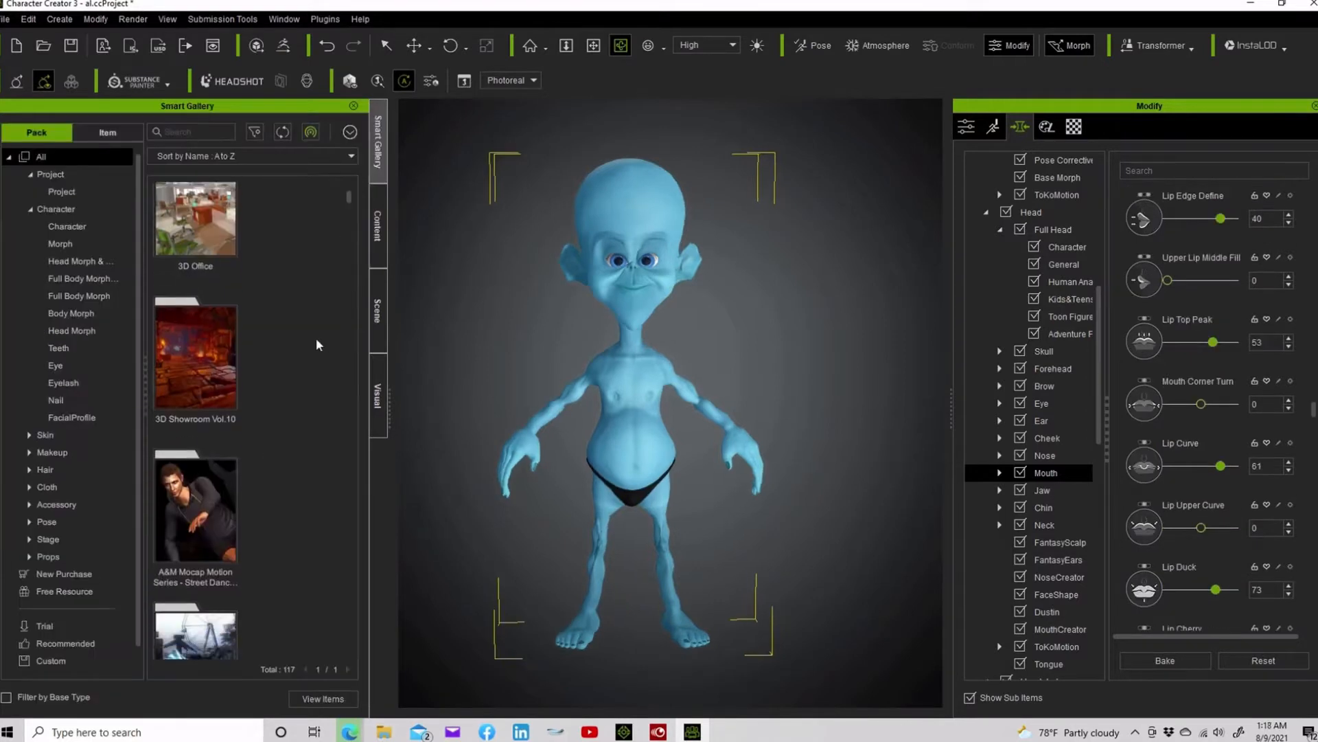
pyautogui.scroll(-3, 314, 339)
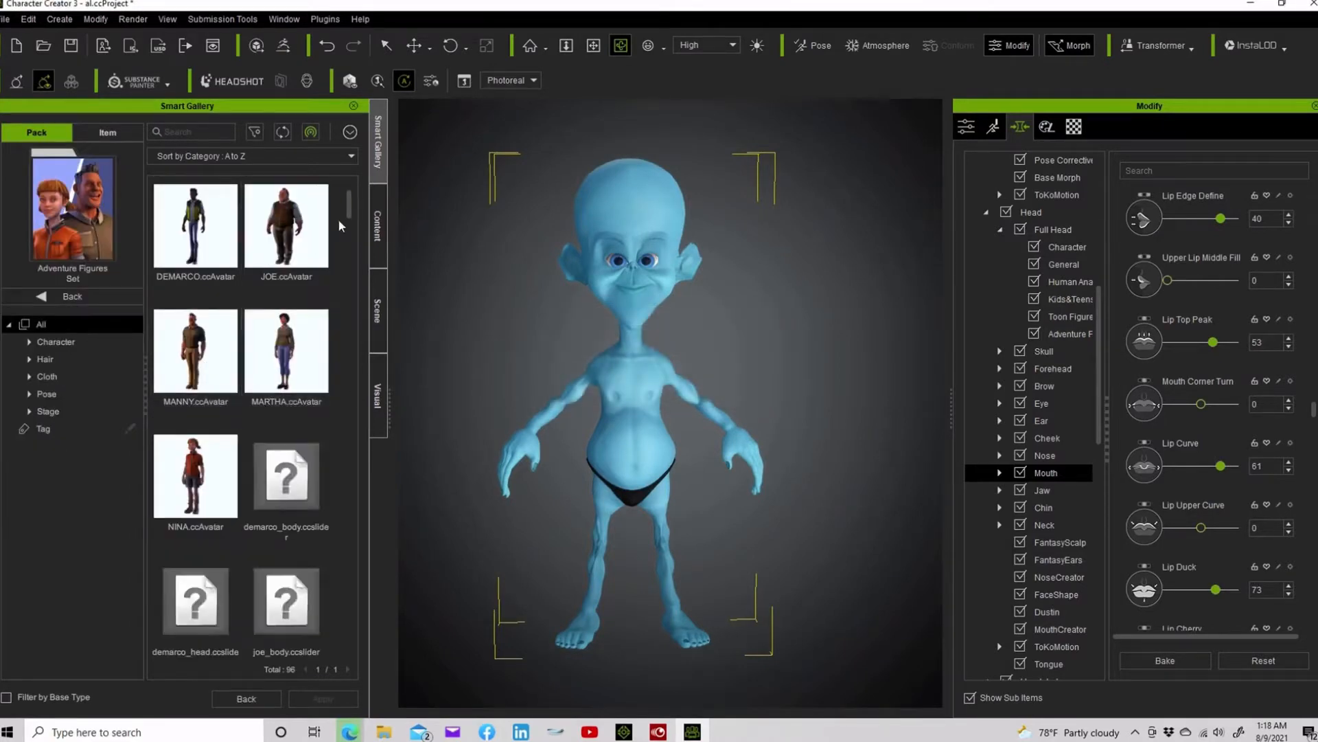
pyautogui.moveTo(350, 208); pyautogui.dragTo(357, 430)
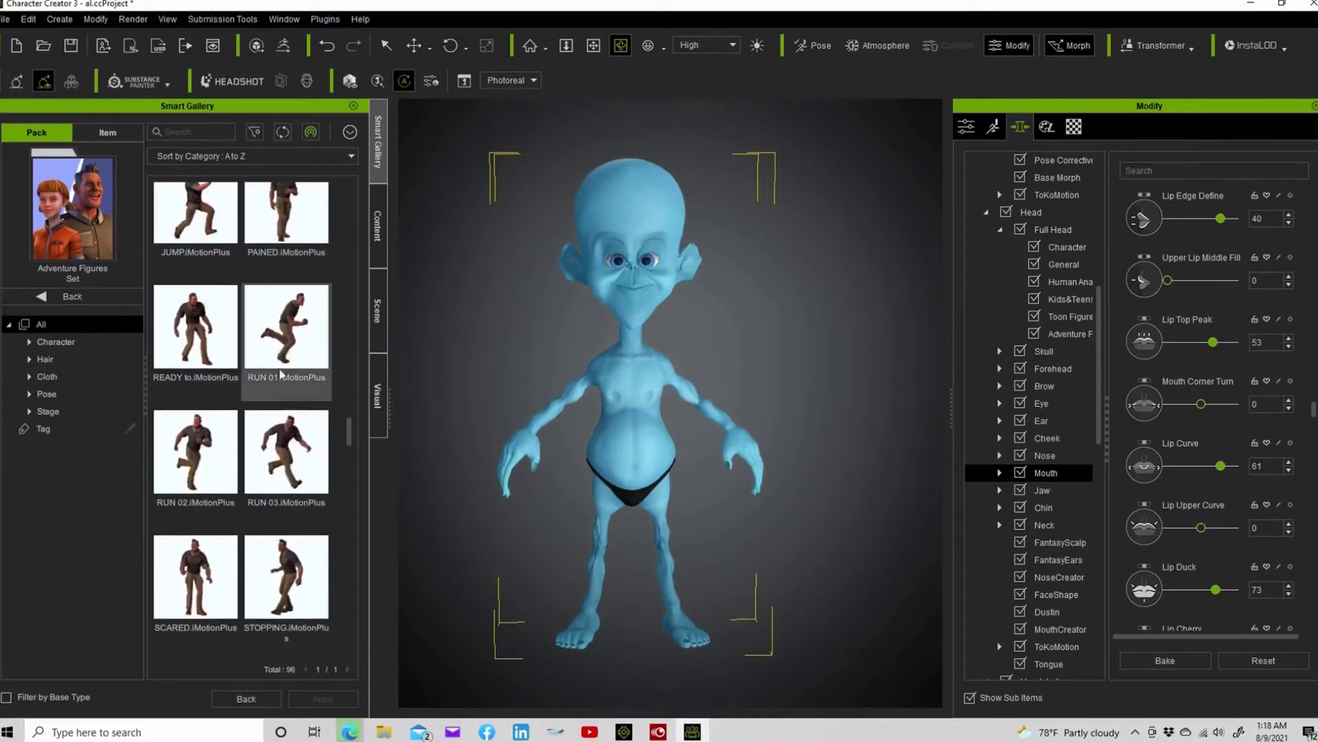
pyautogui.doubleClick(289, 331)
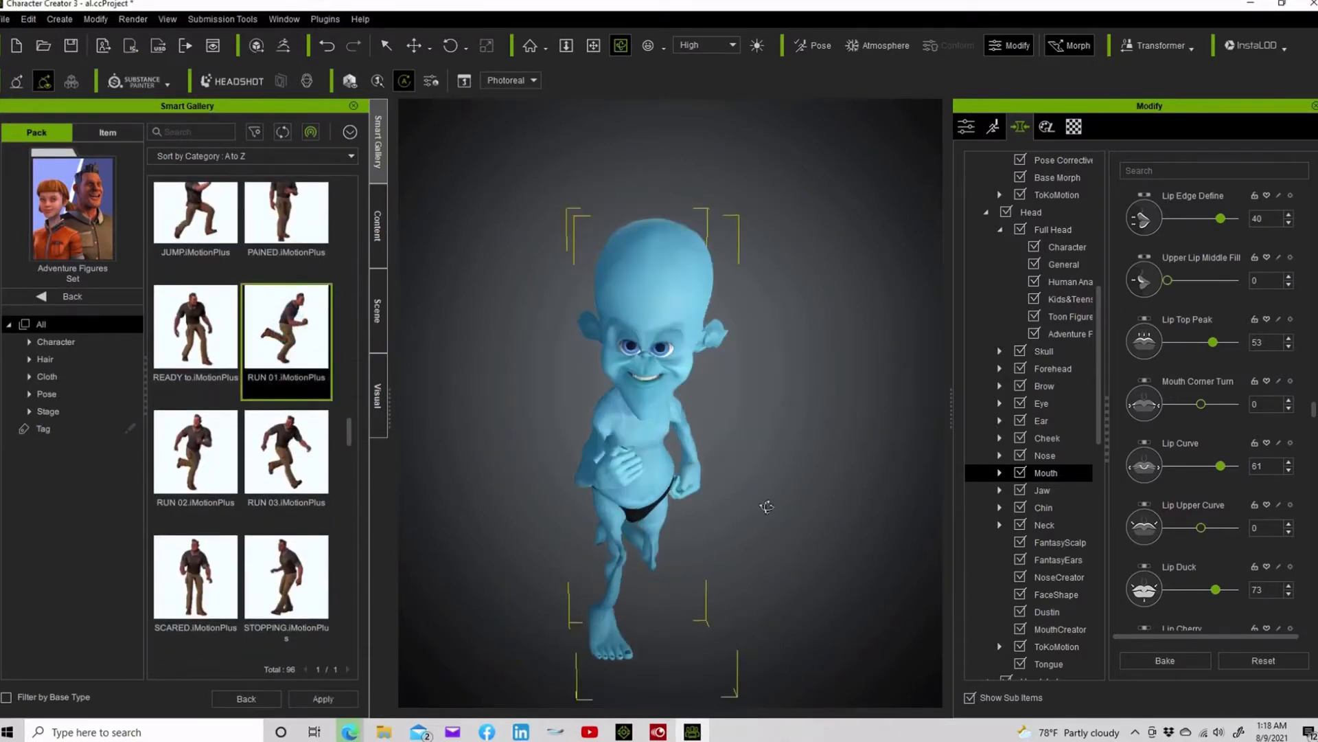
pyautogui.moveTo(731, 475); pyautogui.dragTo(971, 387, button='right')
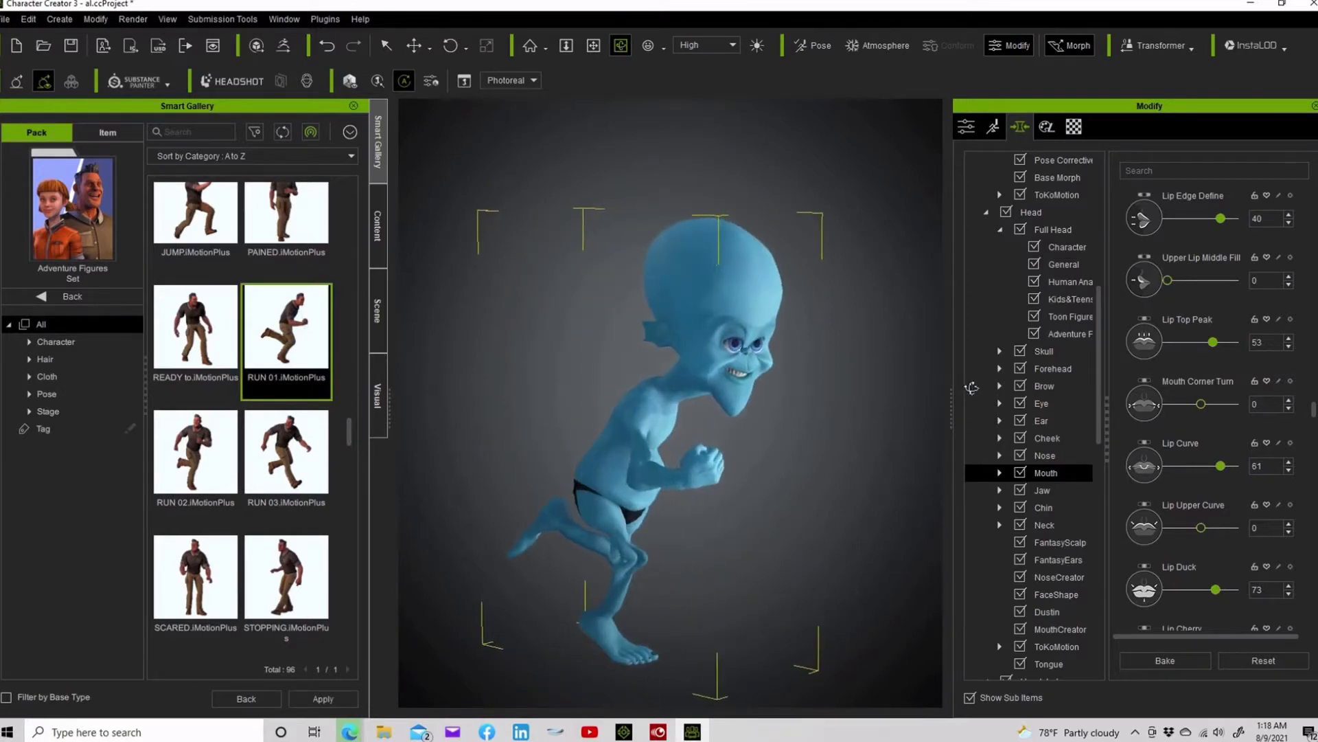
# Try the STOPPING, SCARED and WALK motion poses on the alien one after another
pyautogui.doubleClick(275, 580)
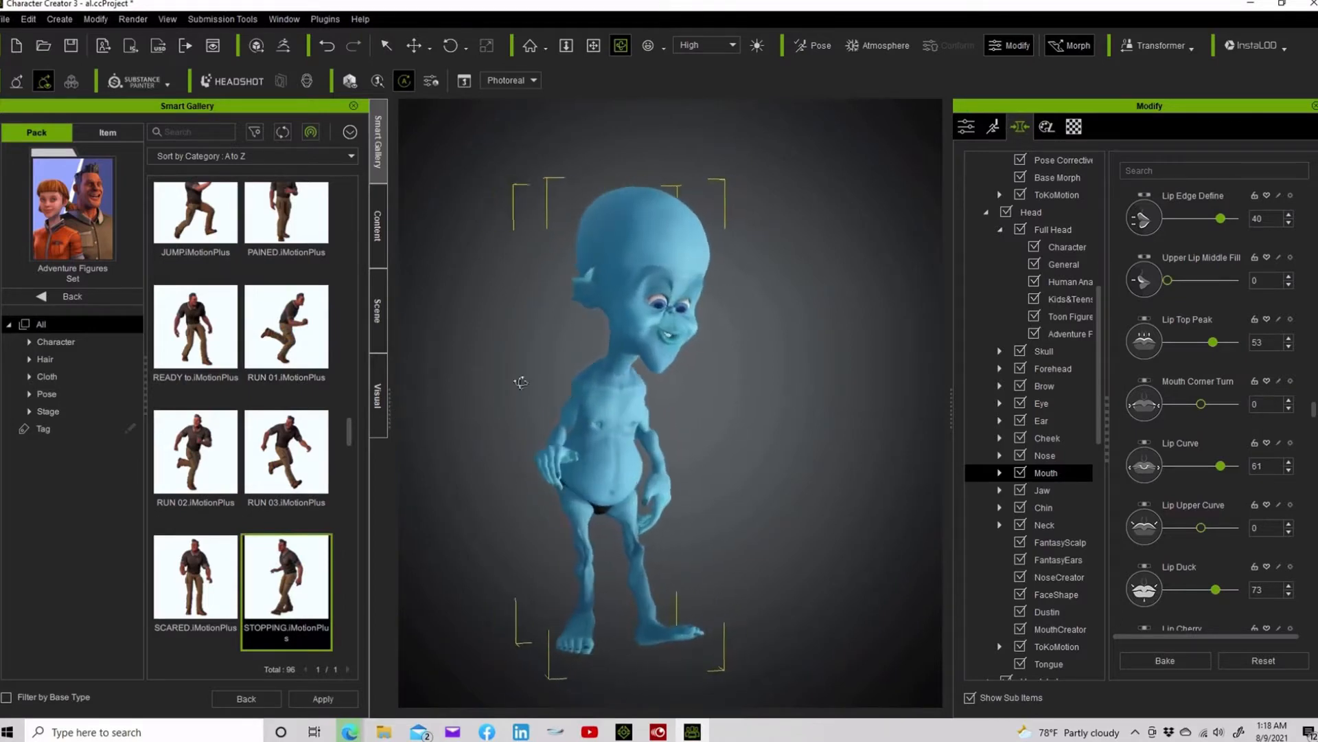
pyautogui.doubleClick(220, 559)
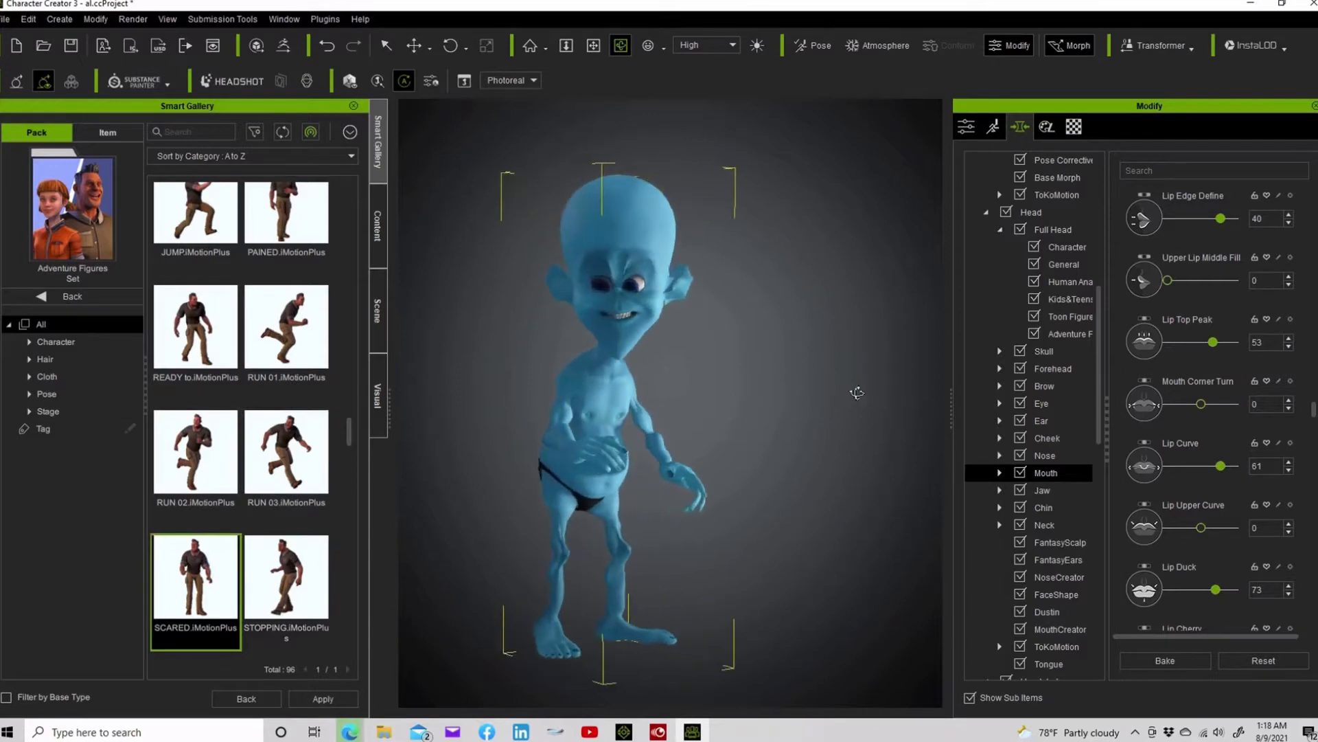
pyautogui.scroll(-3, 307, 472)
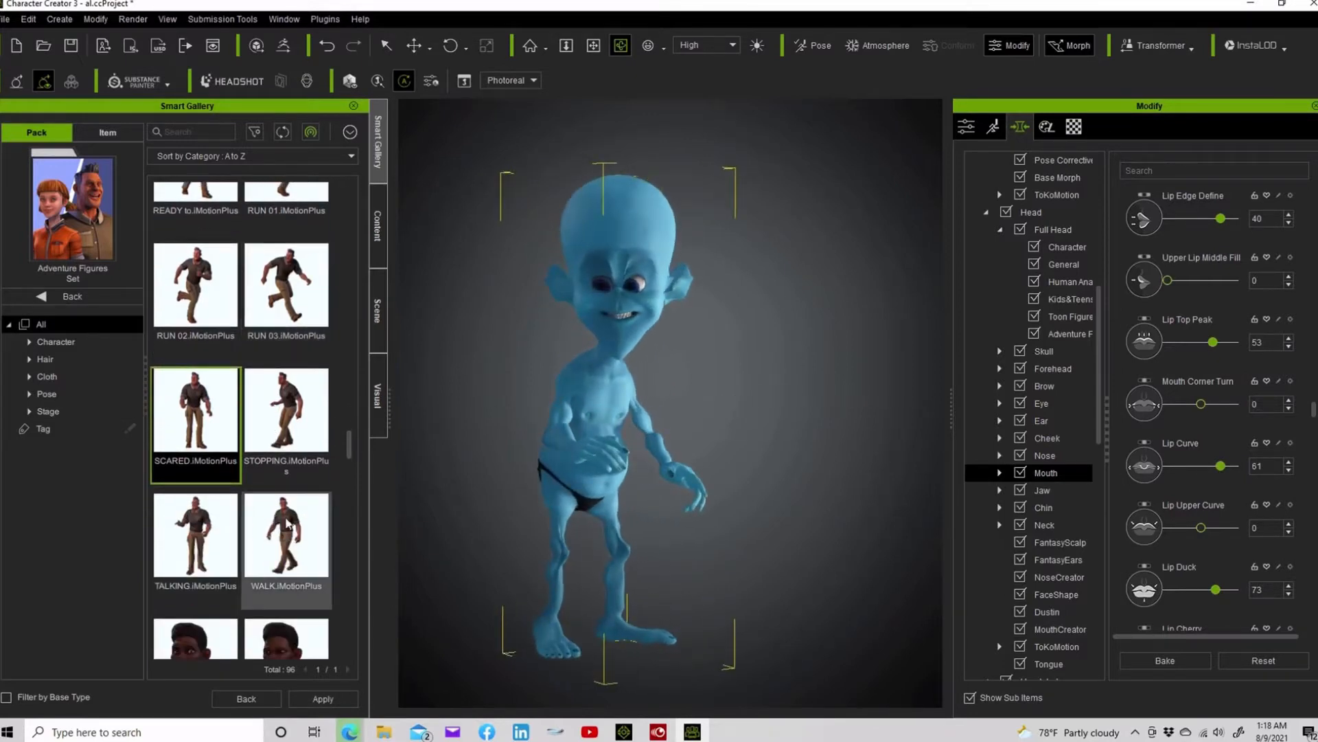
pyautogui.doubleClick(286, 522)
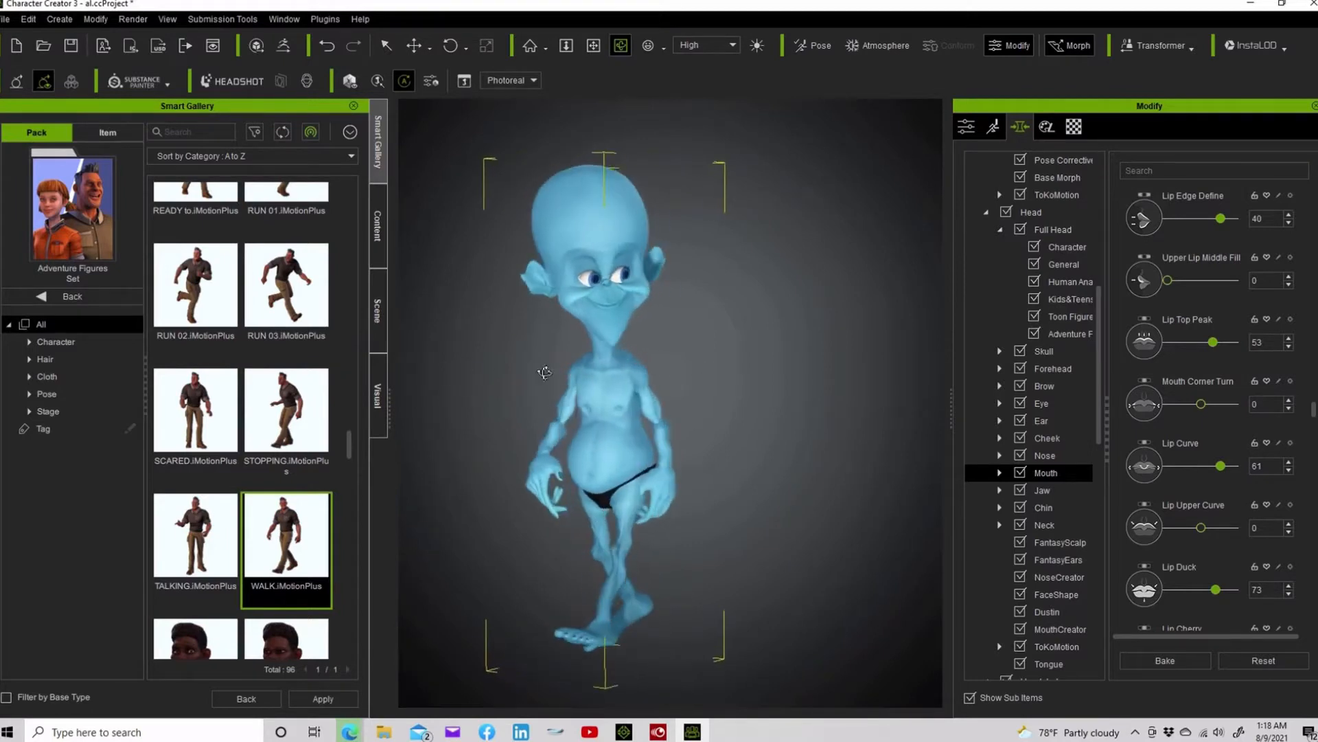
# Try the DEMARCO 6, DEMARCO 5, JOE 1 and JOE 2 facial expressions on the alien
pyautogui.scroll(-3, 184, 542)
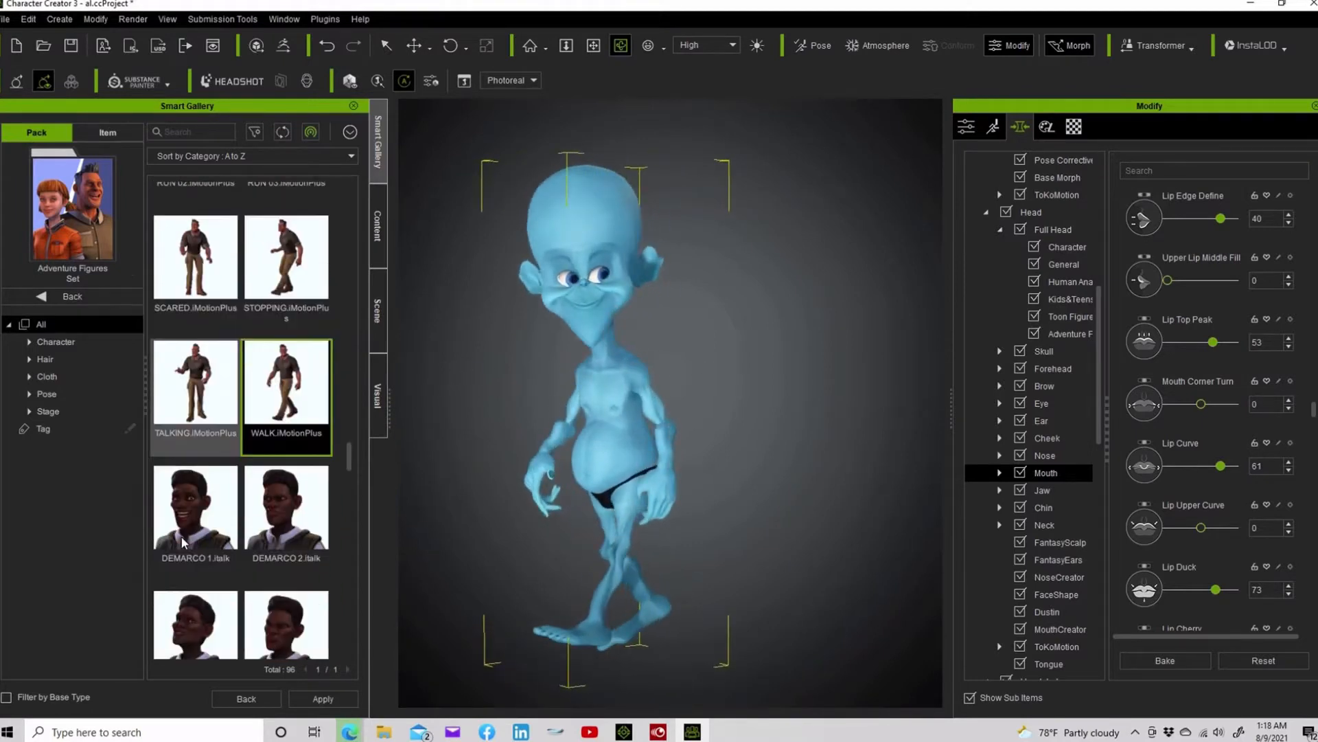
pyautogui.scroll(-1, 183, 542)
pyautogui.doubleClick(271, 596)
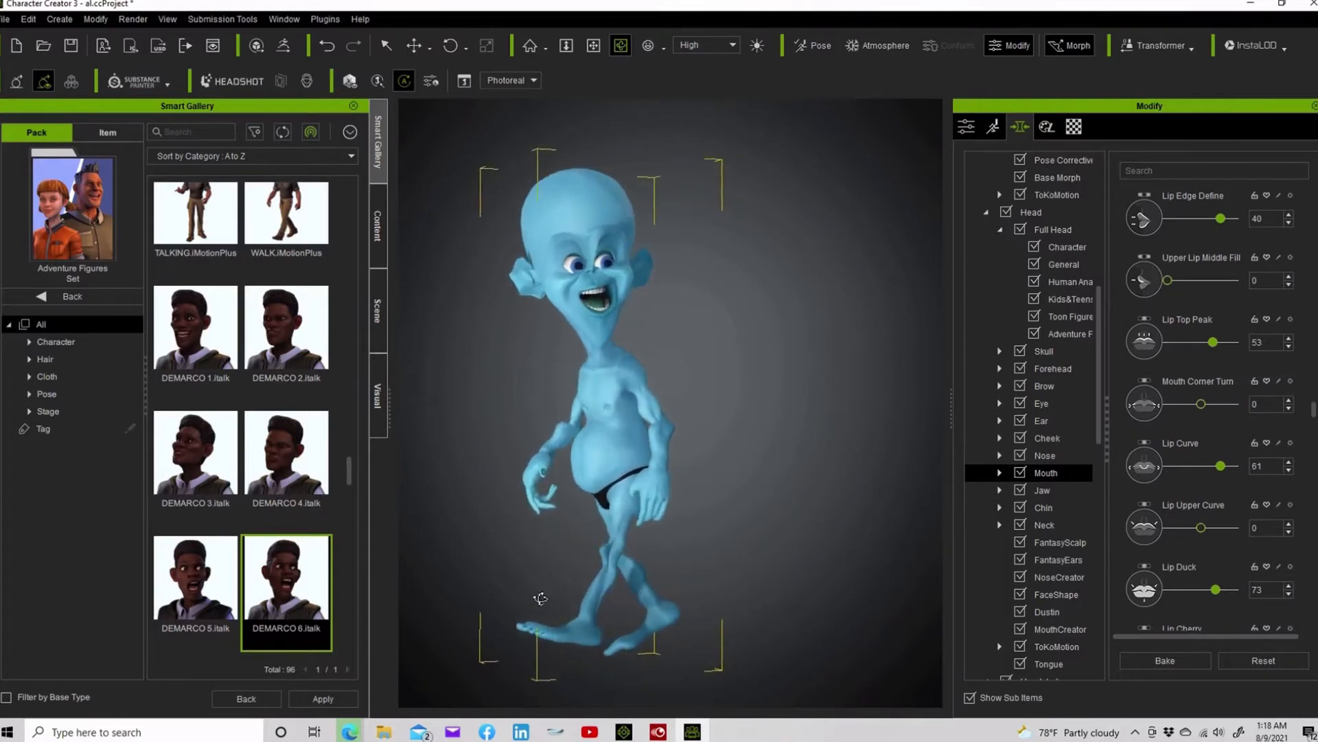
pyautogui.click(220, 584)
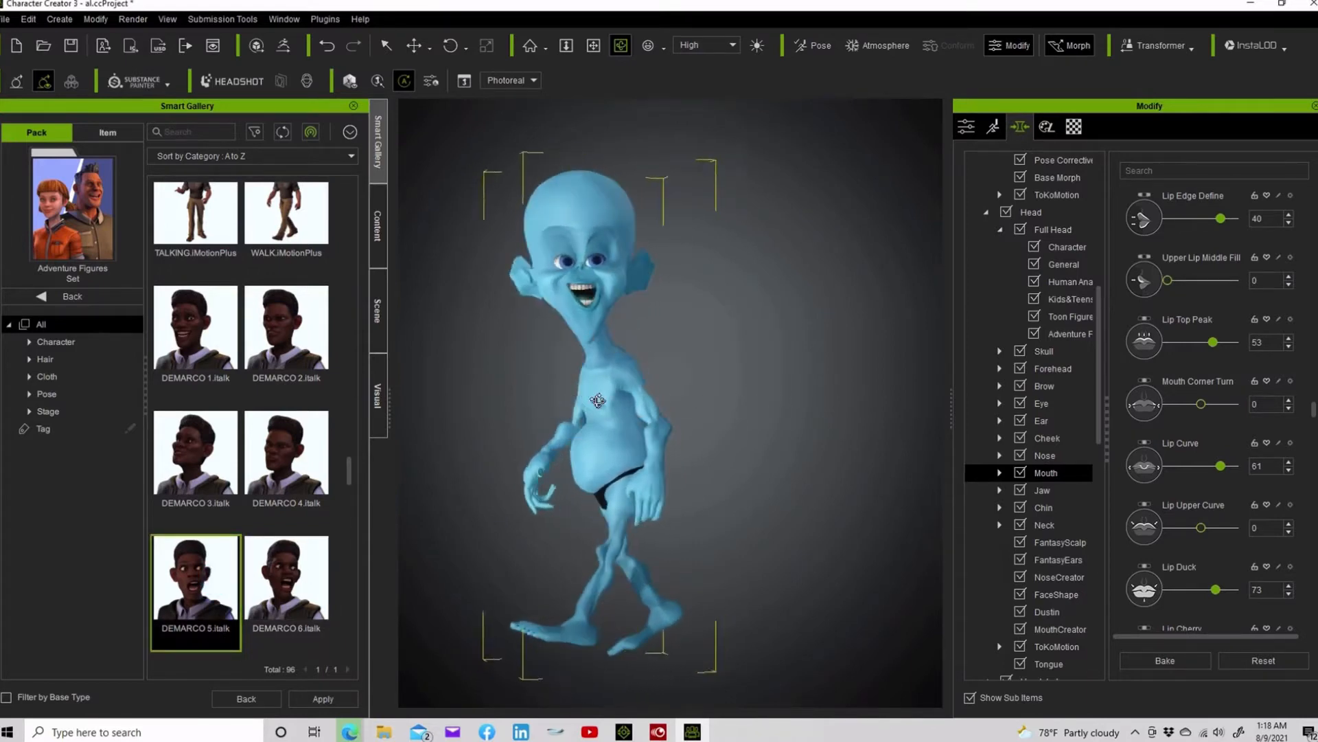
pyautogui.scroll(-2, 174, 575)
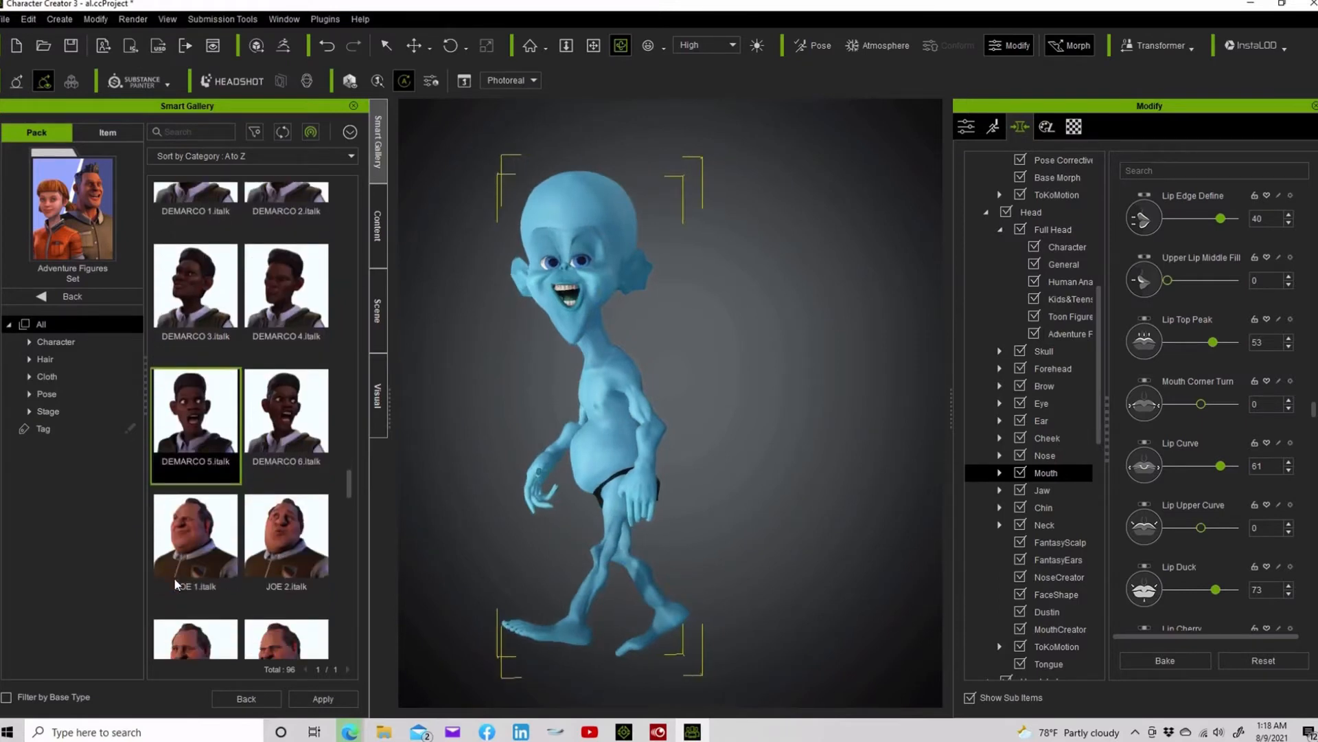
pyautogui.click(217, 519)
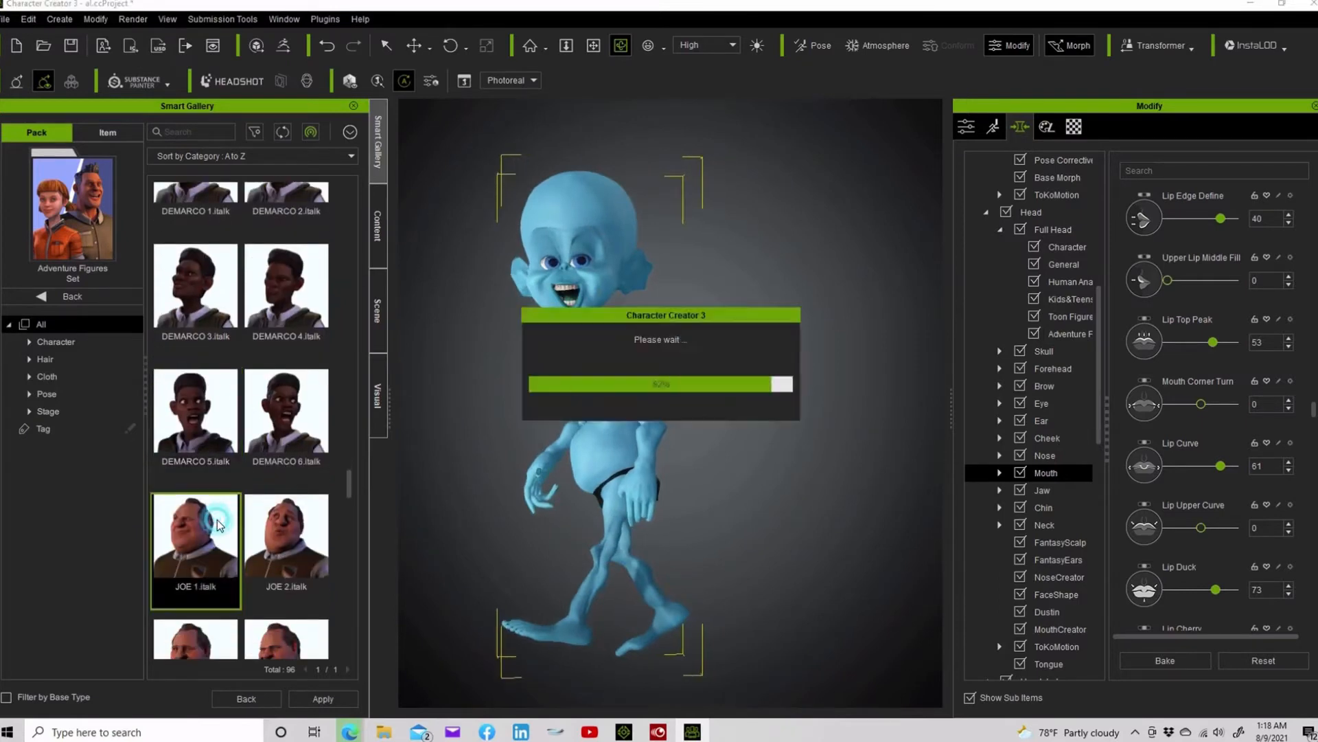
pyautogui.click(318, 536)
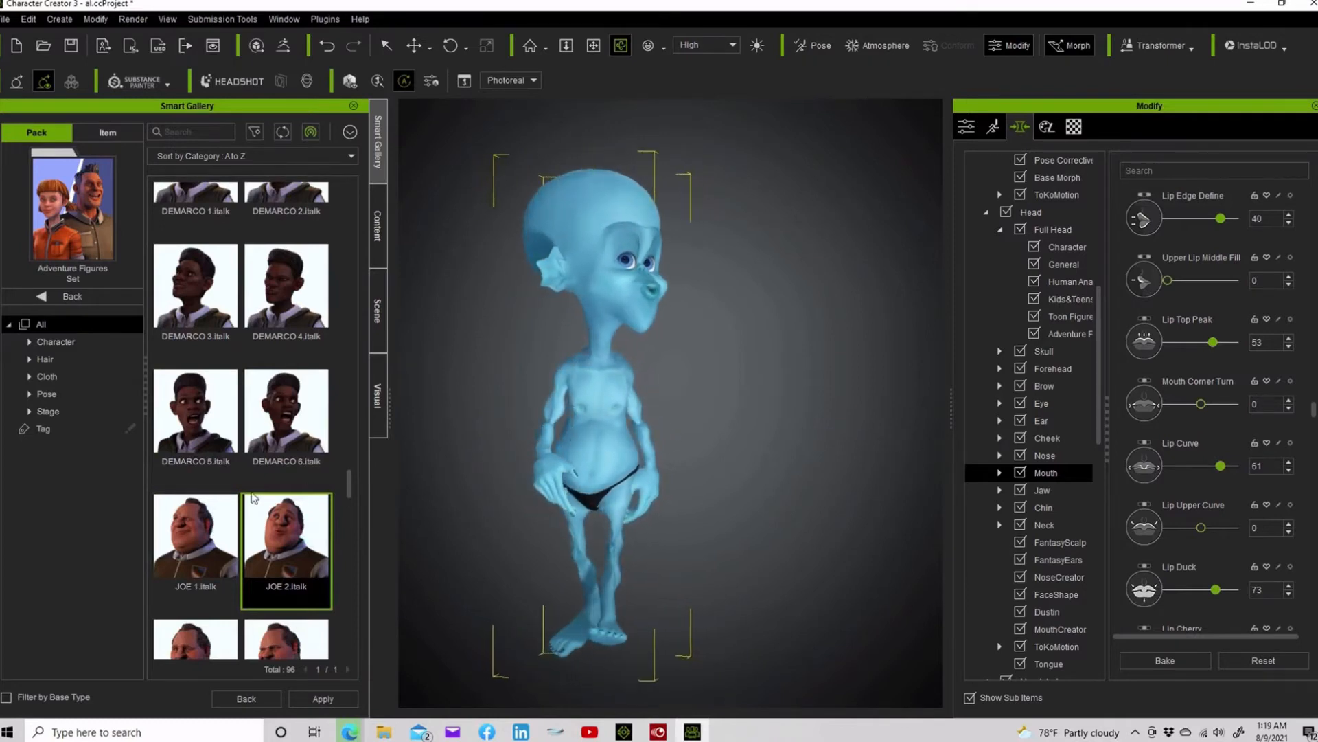
# Limit the Adventure Figures Set contents to the Pose category and apply the SCARED motion pose to the alien
pyautogui.scroll(-4, 254, 499)
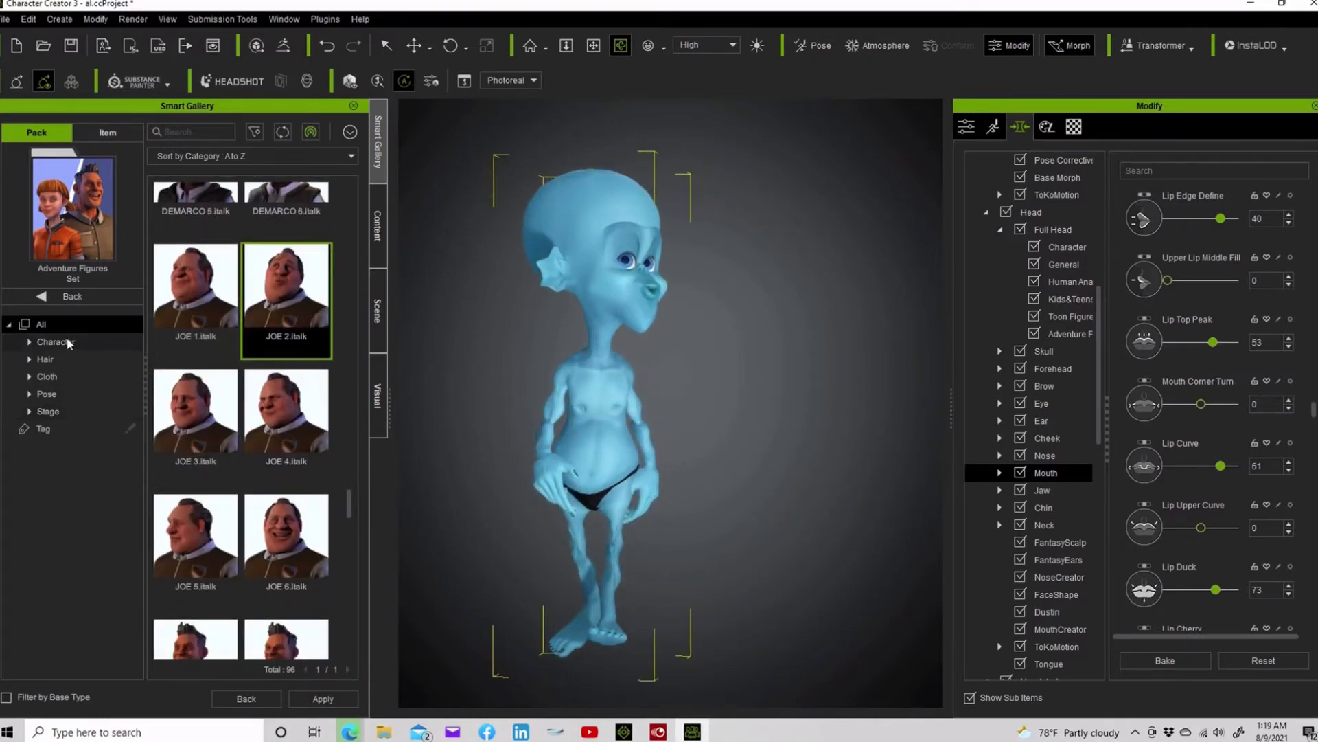
pyautogui.click(51, 393)
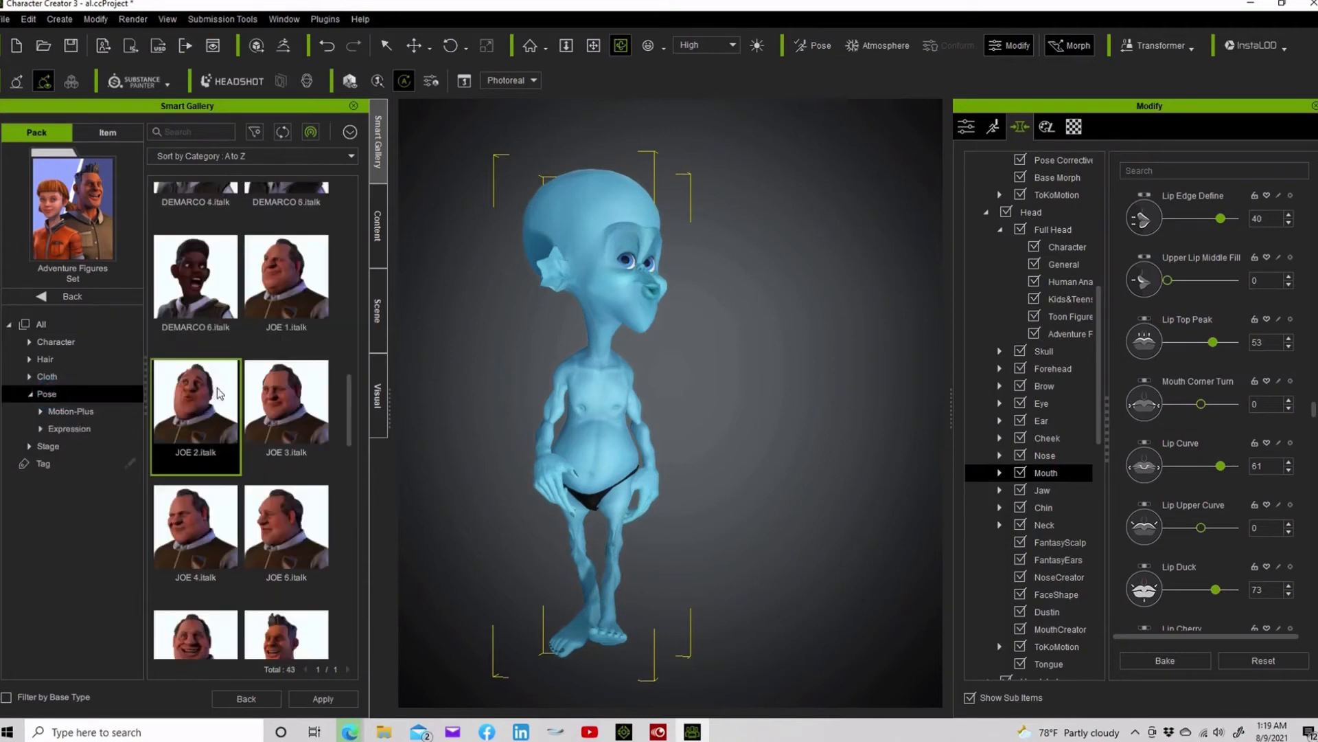
pyautogui.scroll(-3, 214, 388)
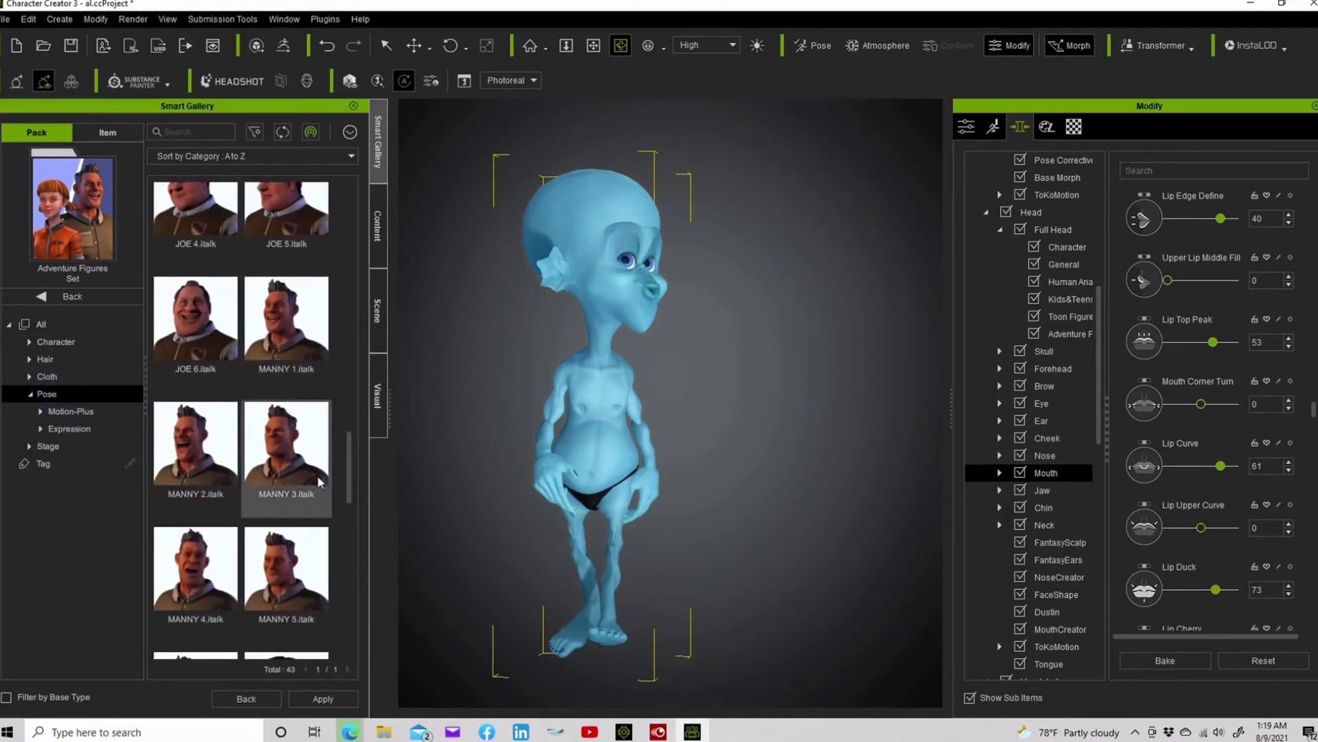
pyautogui.moveTo(348, 470); pyautogui.dragTo(331, 291)
pyautogui.doubleClick(281, 360)
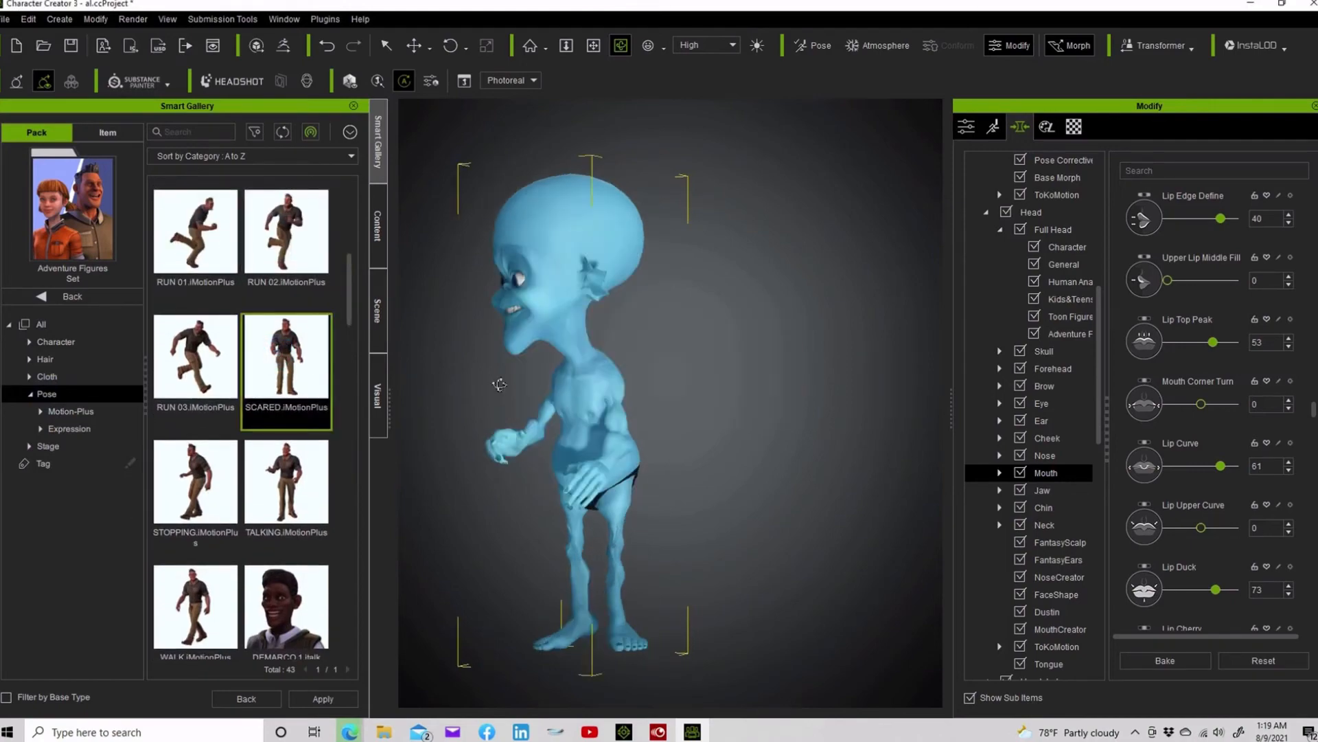